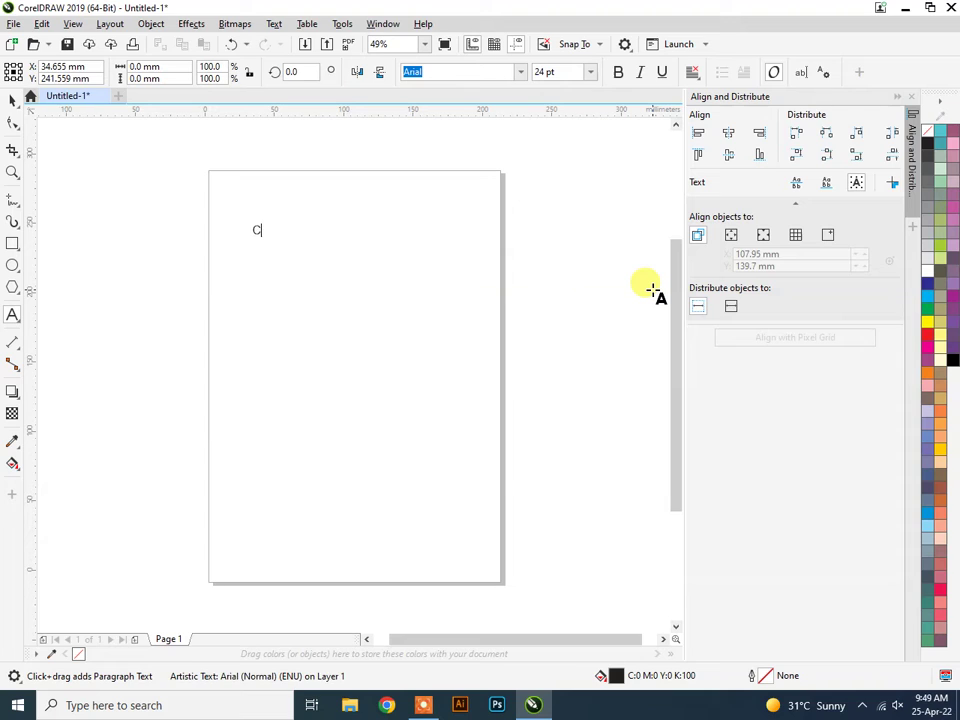
Correct the typo and finish the heading 'Corel Draw 4 days / Designing Classes'.
{"action": "key", "text": "BackSpace"}
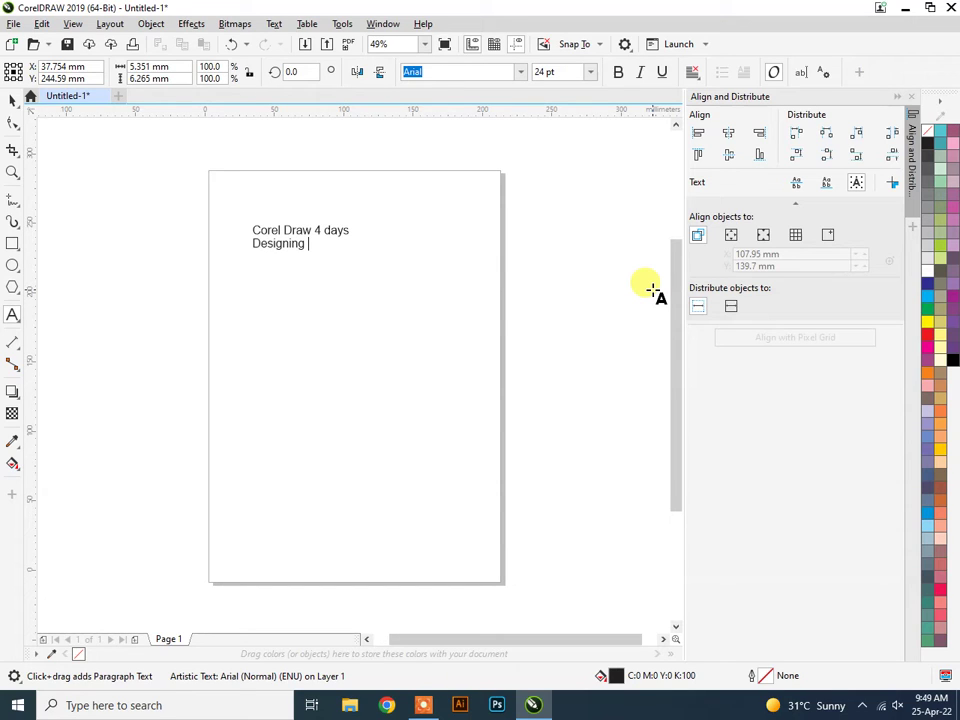
{"action": "type", "text": "lasses"}
{"action": "key", "text": "Escape"}
Select the whole heading text object with the Pick tool.
{"action": "left_click", "coordinate": [12, 100]}
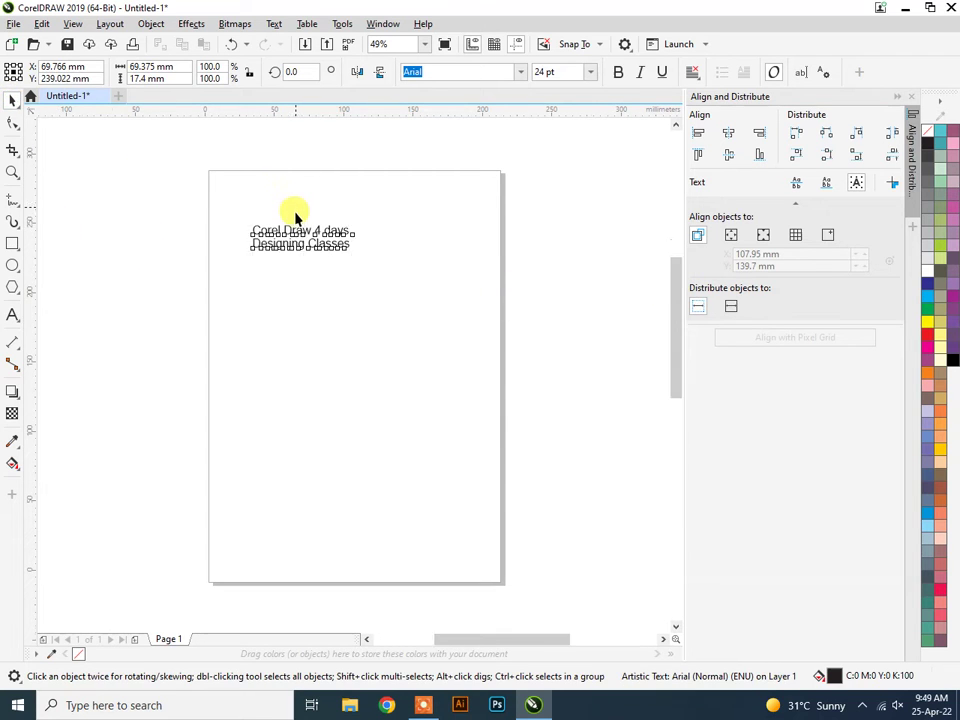
{"action": "scroll", "coordinate": [289, 208], "scroll_direction": "up", "scroll_amount": 2}
{"action": "left_click", "coordinate": [316, 214]}
{"action": "left_click", "coordinate": [276, 307]}
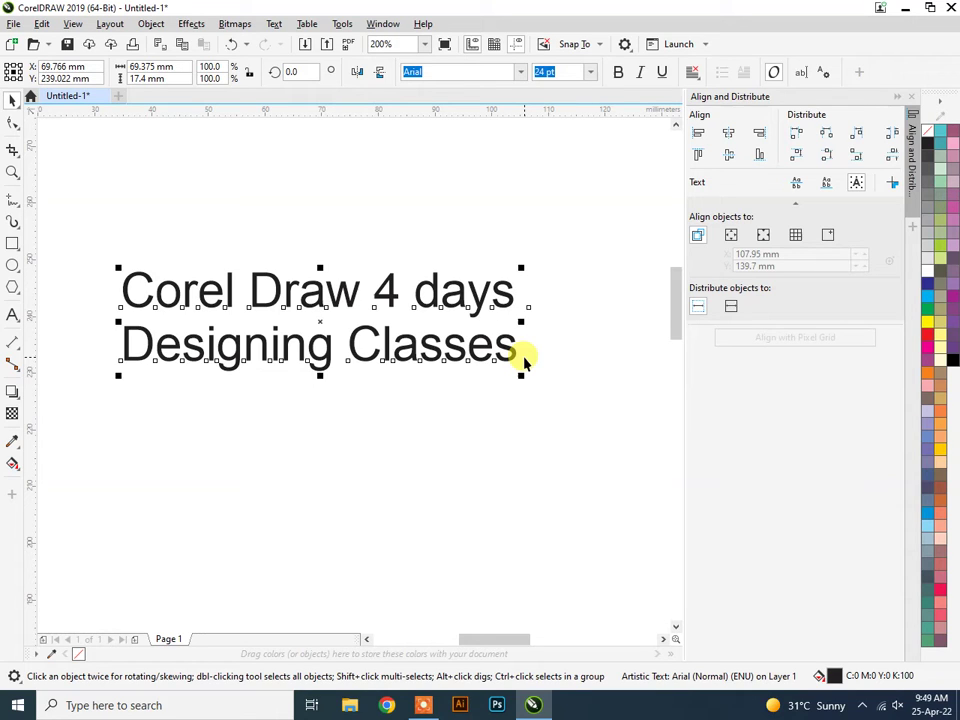
Fill the heading orange (C0 M60 Y100 K0) and move it higher on the page.
{"action": "left_click", "coordinate": [928, 376]}
{"action": "left_click", "coordinate": [398, 478]}
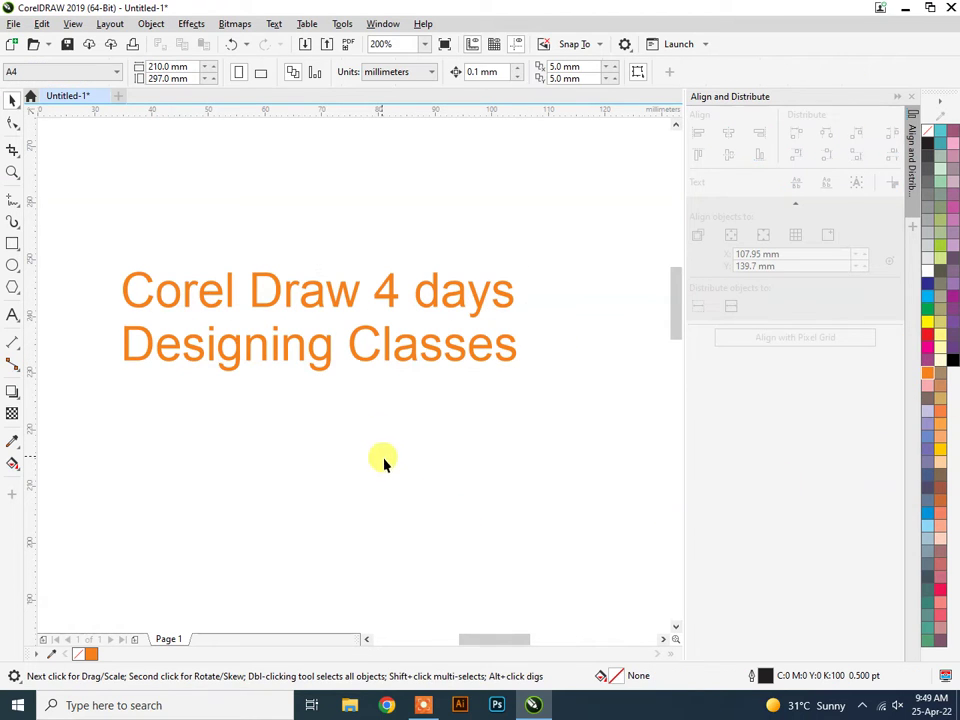
{"action": "left_click_drag", "start_coordinate": [392, 285], "coordinate": [442, 228]}
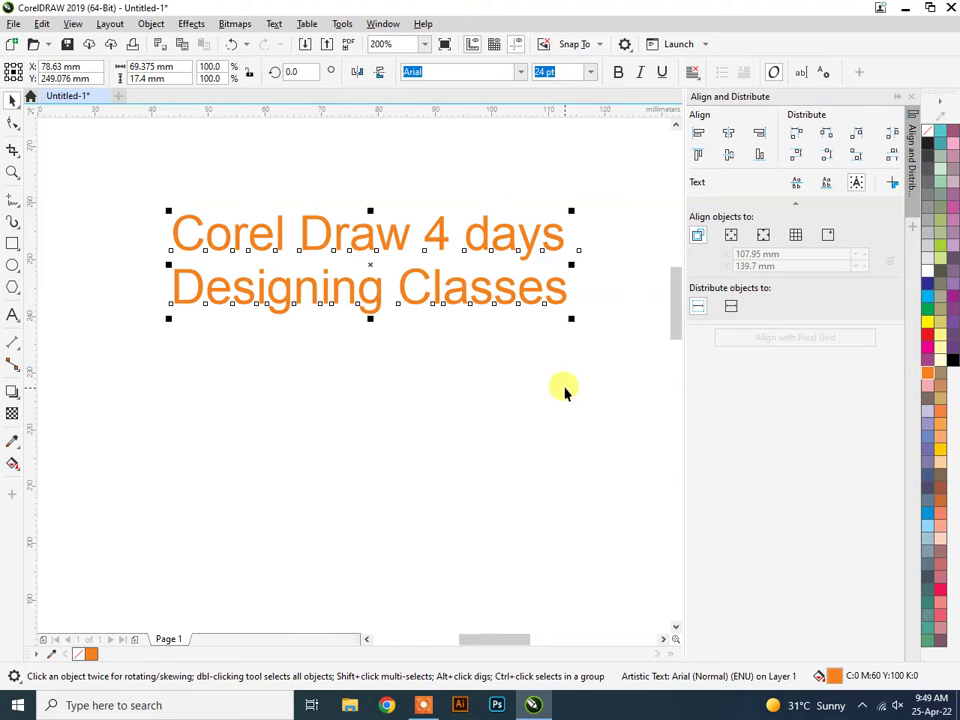
Close the Align and Distribute panel and nudge the heading slightly left.
{"action": "left_click", "coordinate": [910, 100]}
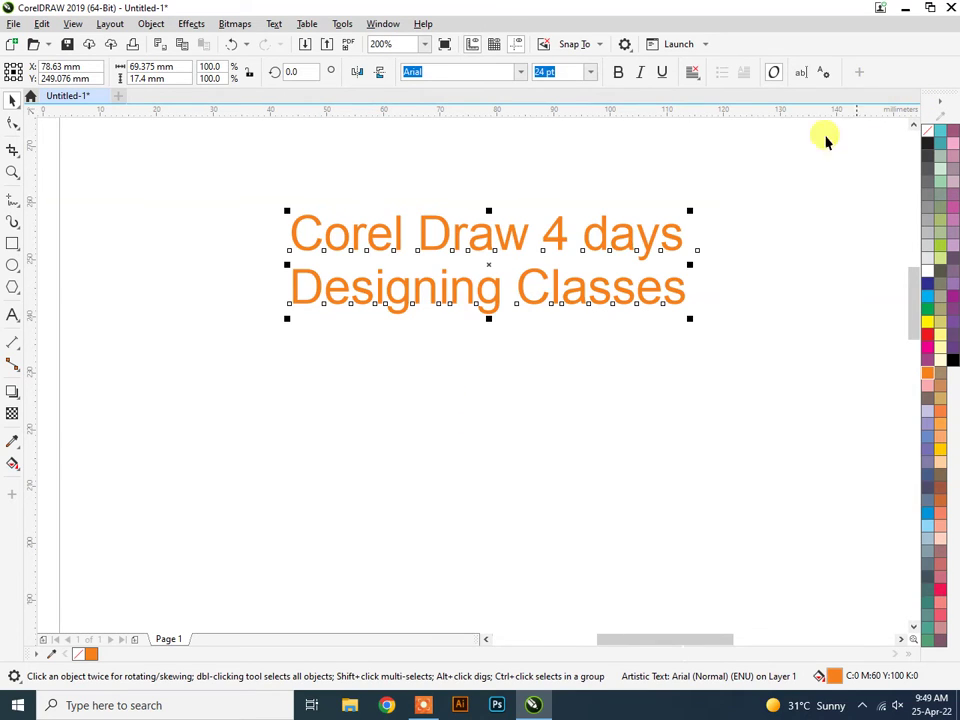
{"action": "left_click_drag", "start_coordinate": [476, 231], "coordinate": [448, 247]}
{"action": "left_click", "coordinate": [447, 241]}
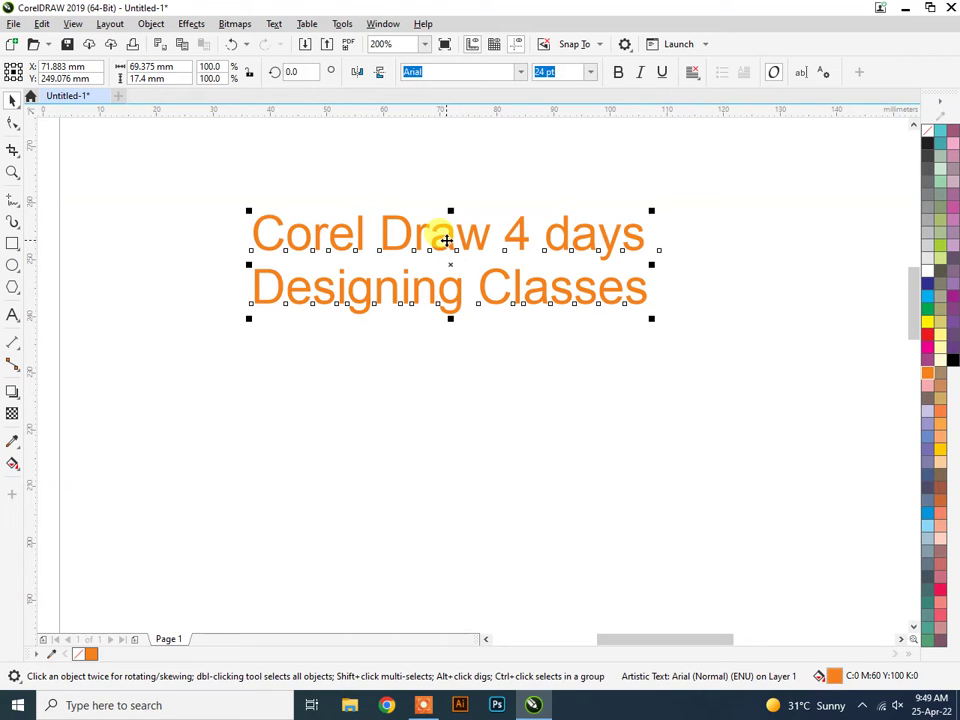
{"action": "left_click", "coordinate": [236, 24]}
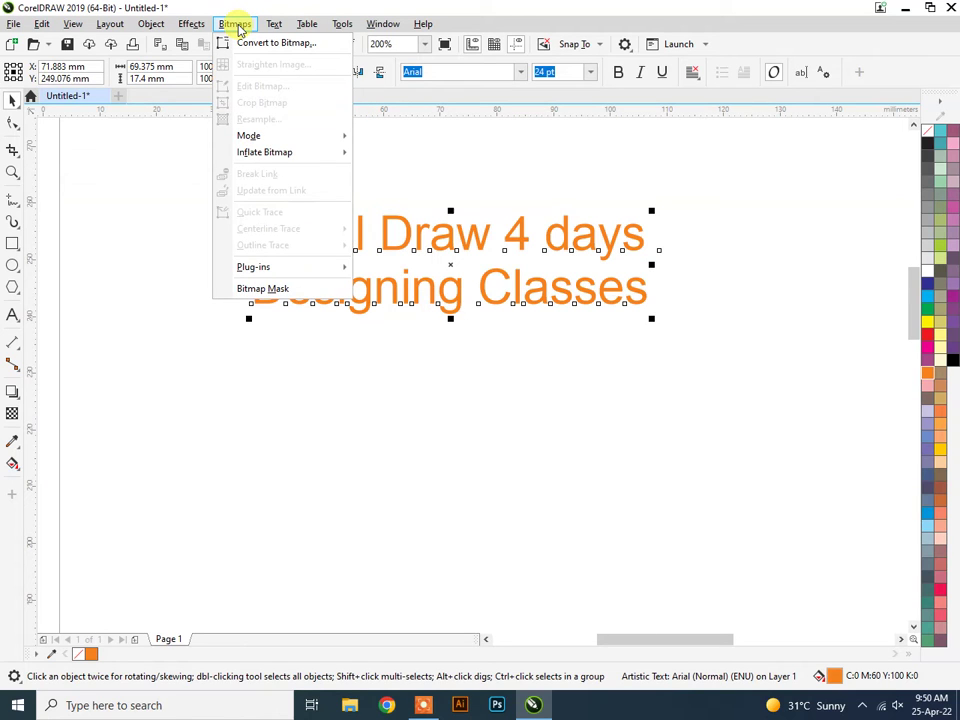
{"action": "mouse_move", "coordinate": [107, 30]}
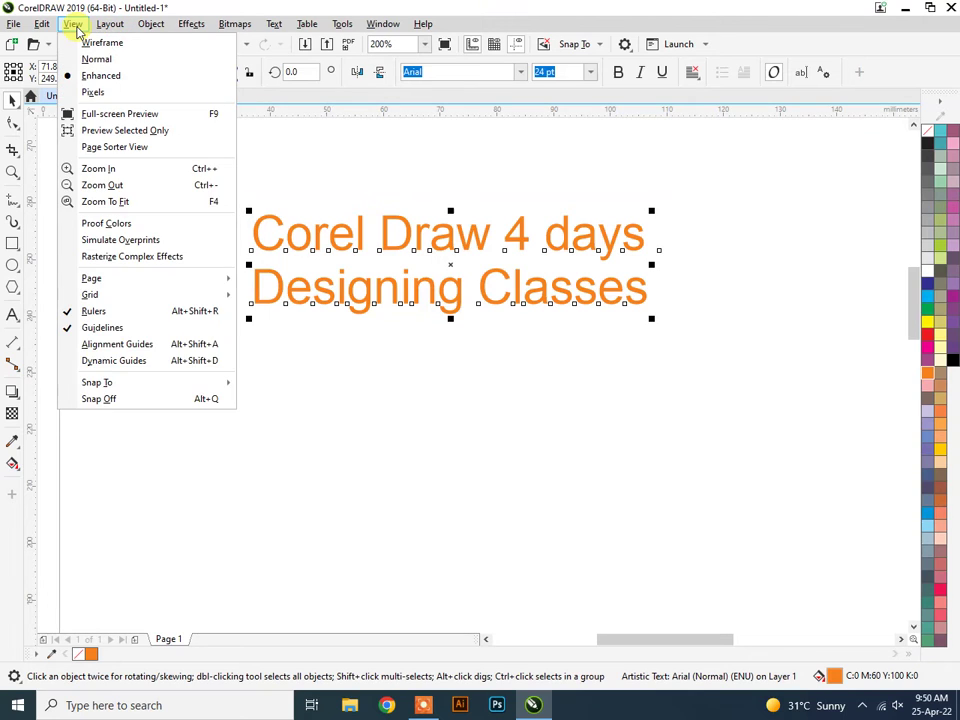
{"action": "mouse_move", "coordinate": [155, 30]}
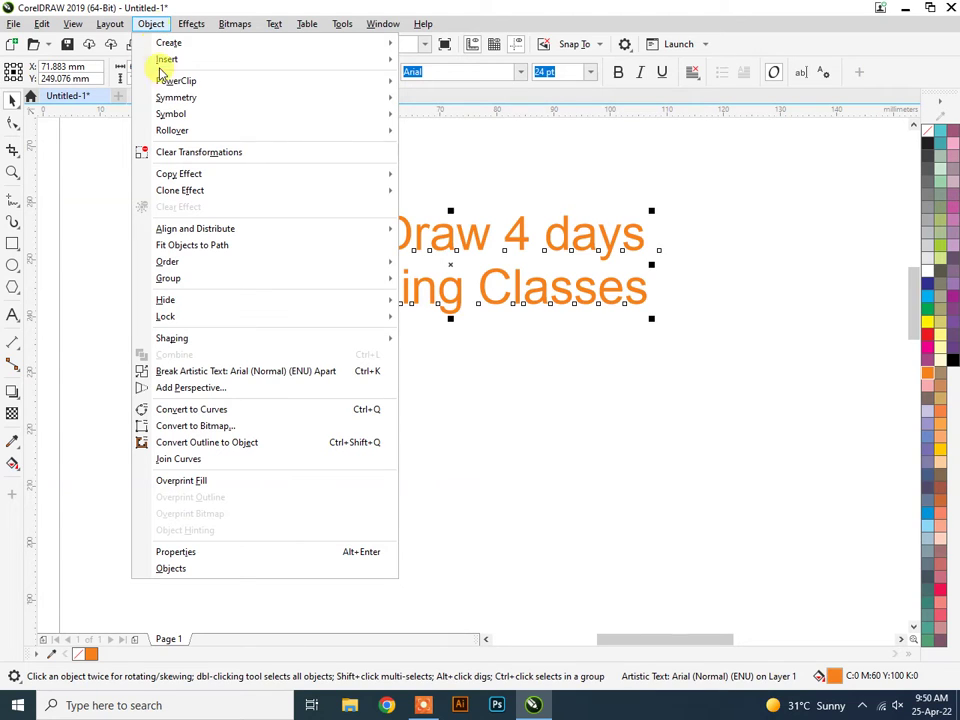
{"action": "mouse_move", "coordinate": [186, 114]}
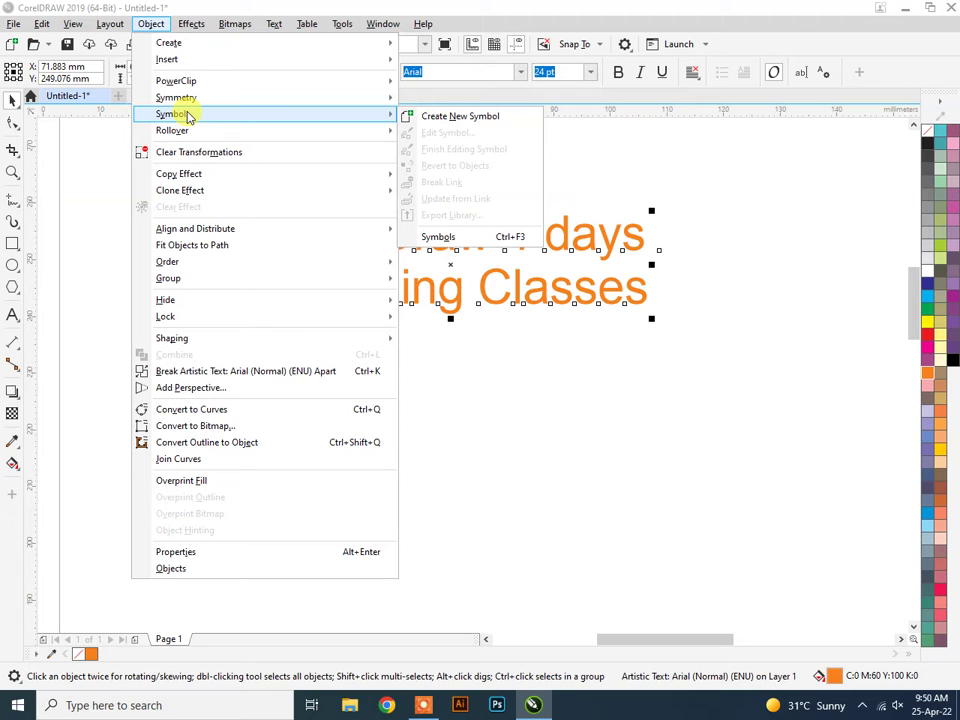
{"action": "left_click", "coordinate": [423, 705]}
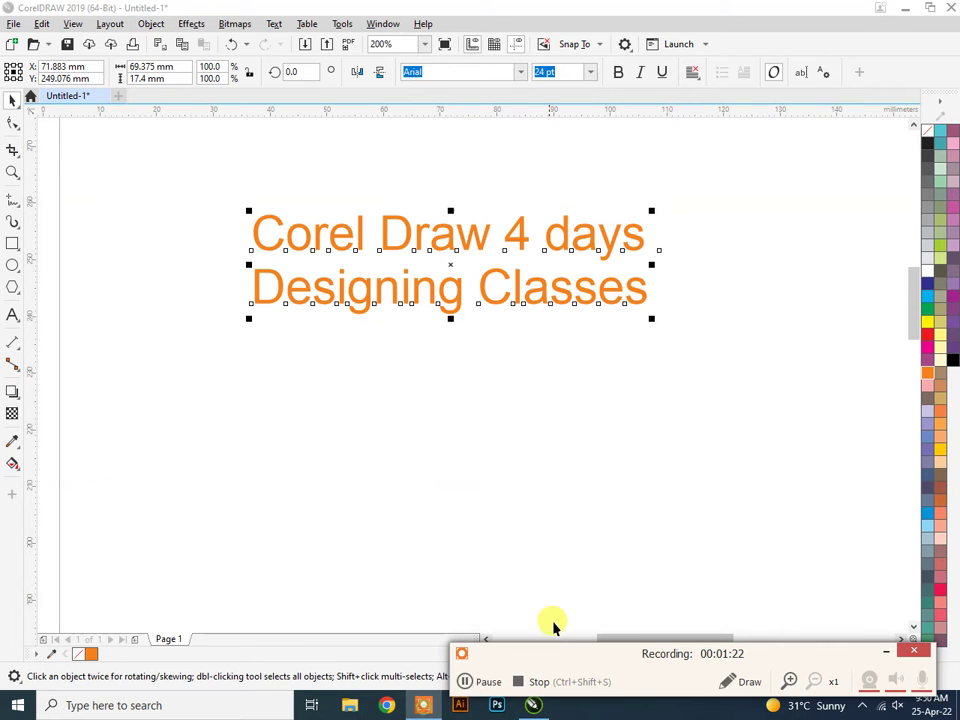
{"action": "left_click", "coordinate": [465, 680]}
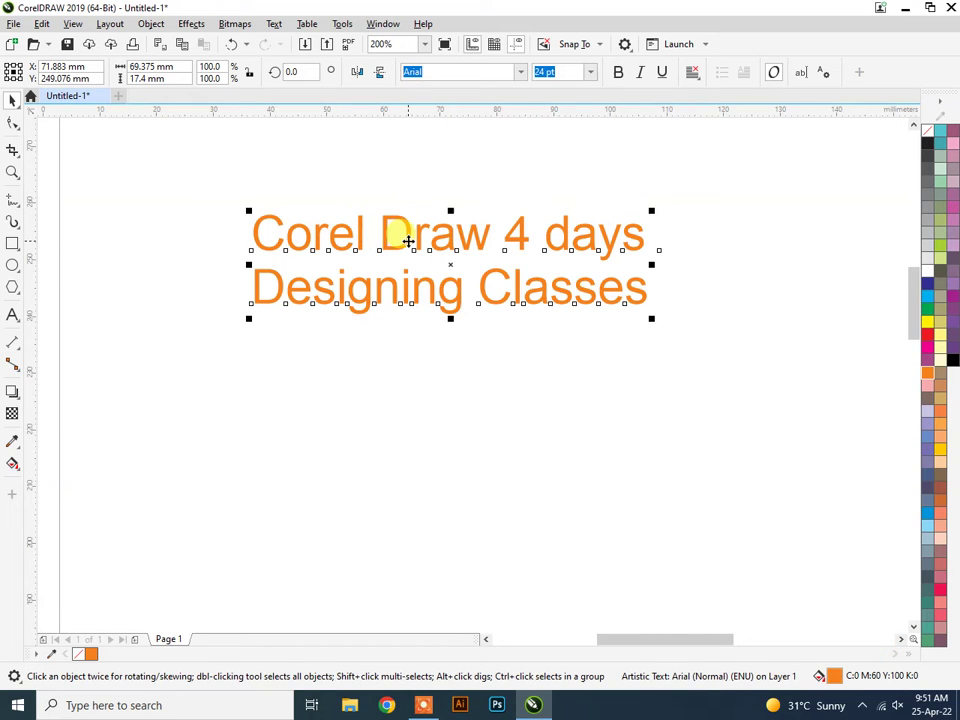
Select all of the heading's wording for replacement.
{"action": "left_click", "coordinate": [435, 392]}
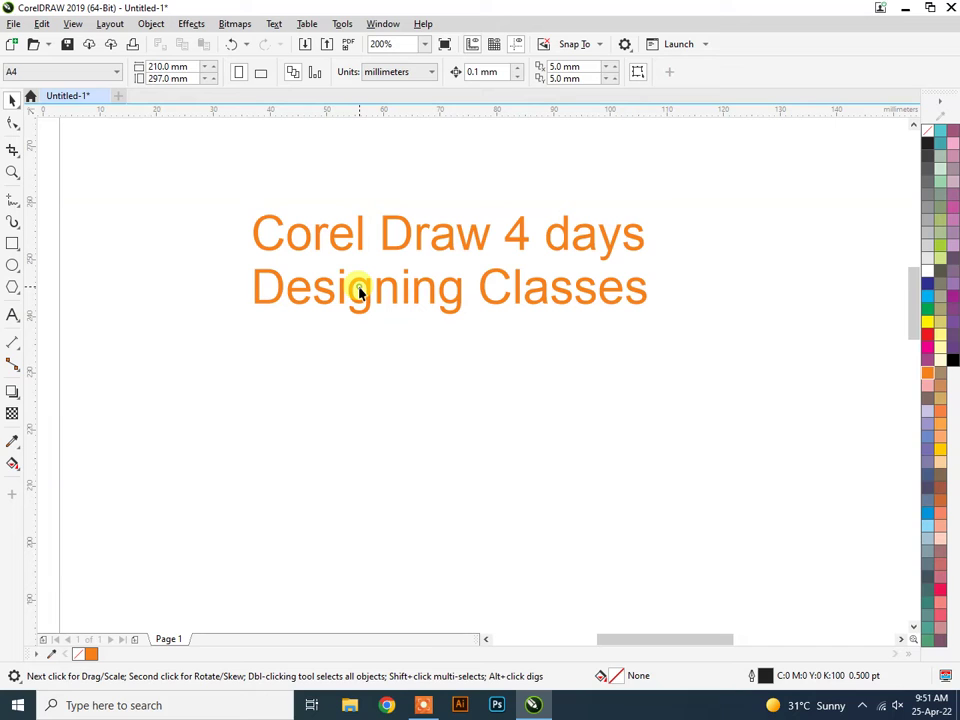
{"action": "left_click", "coordinate": [397, 298]}
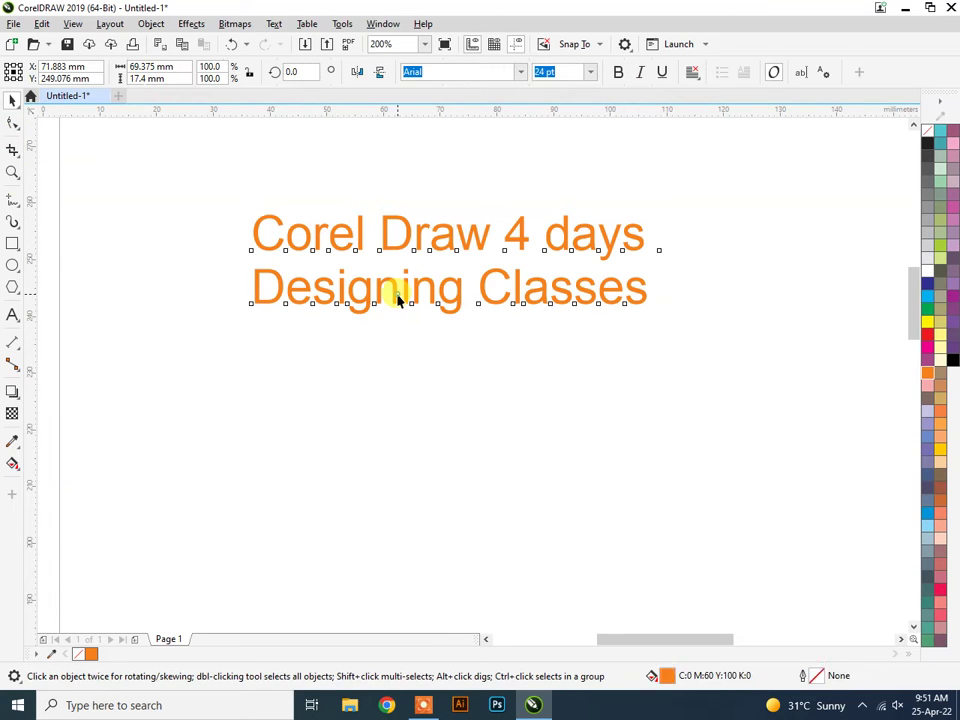
{"action": "double_click", "coordinate": [397, 298]}
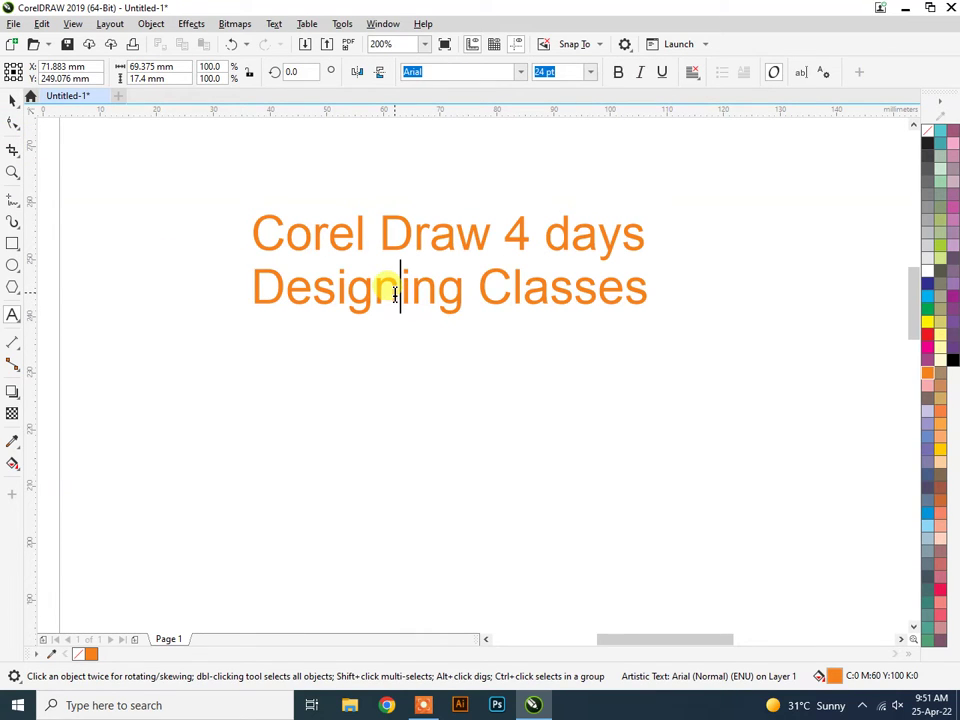
{"action": "key", "text": "ctrl+a"}
Type the six lines Menus, layout, Object, Effects, Text, Window.
{"action": "type", "text": "Menus "}
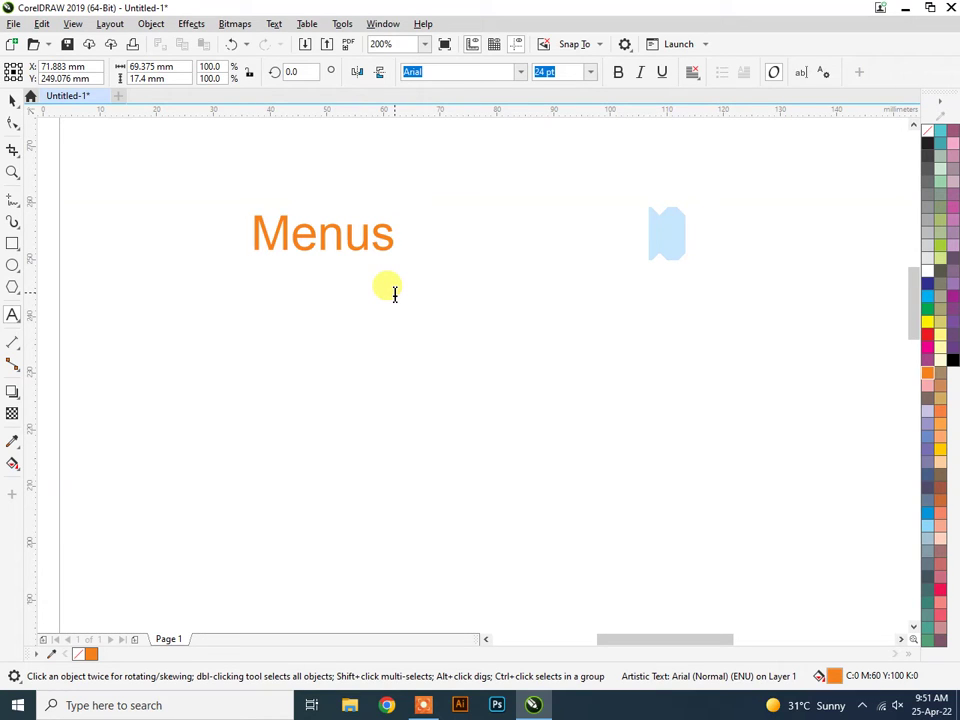
{"action": "type", "text": "lay"}
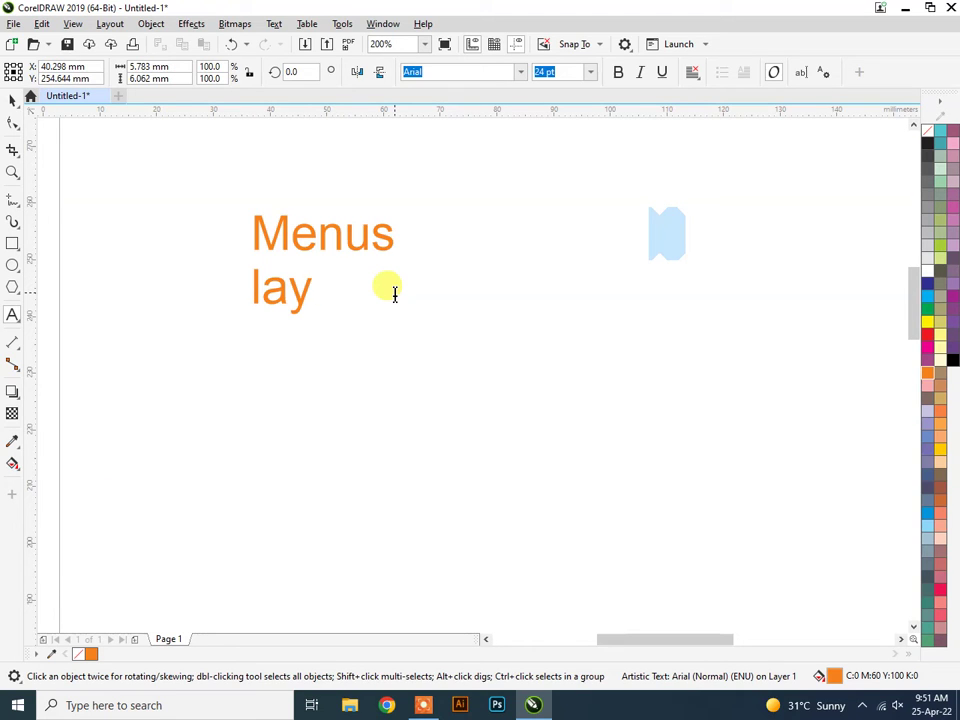
{"action": "type", "text": "out "}
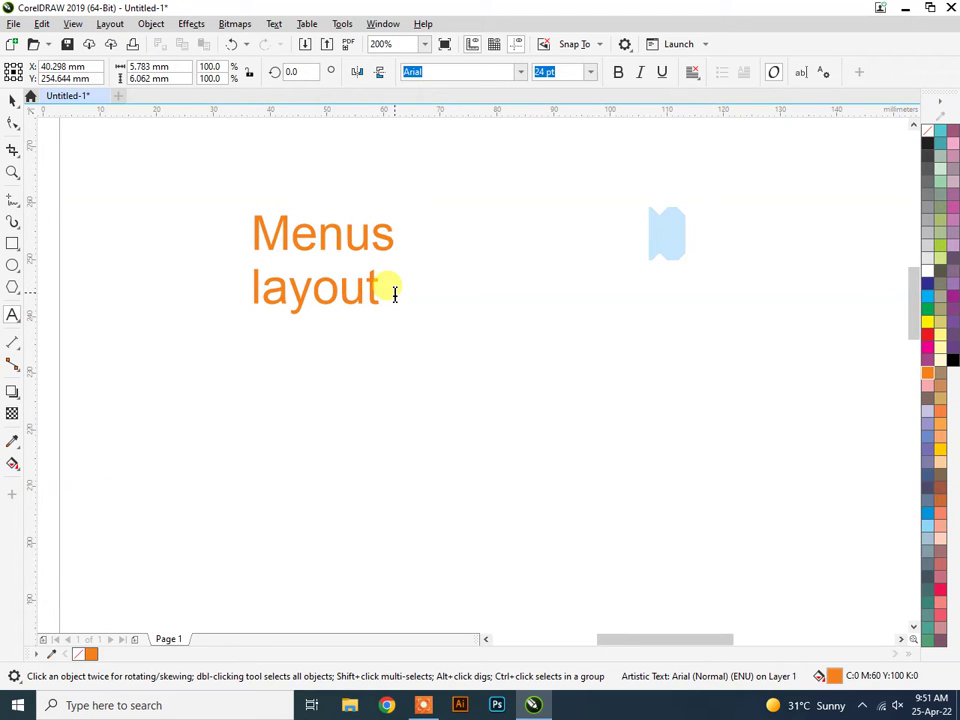
{"action": "type", "text": "Object"}
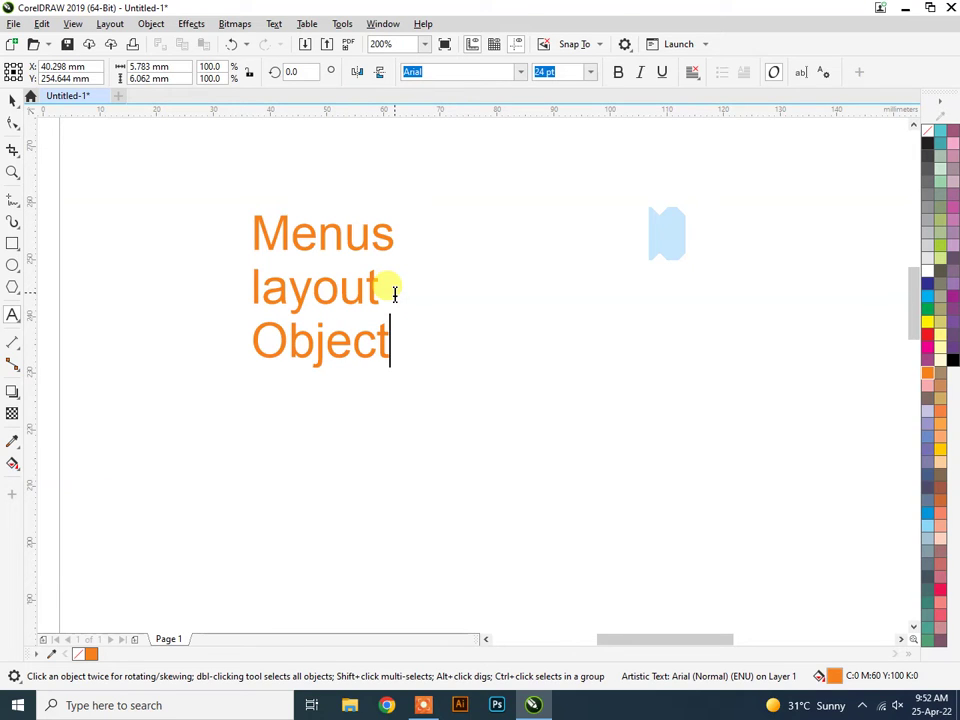
{"action": "key", "text": "Return"}
{"action": "type", "text": "E"}
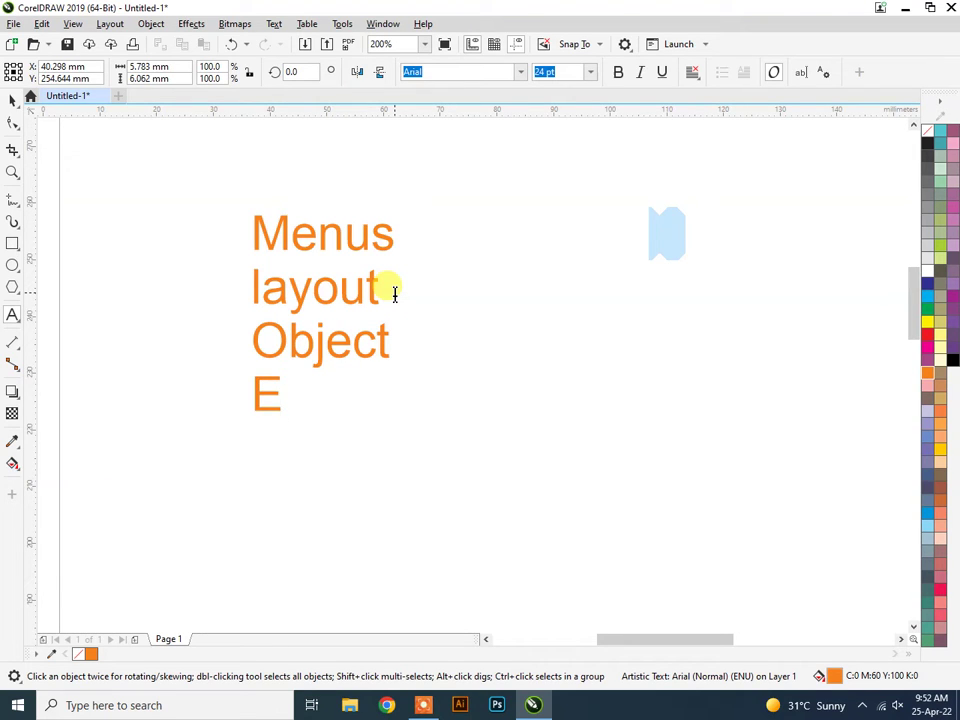
{"action": "type", "text": "ffects"}
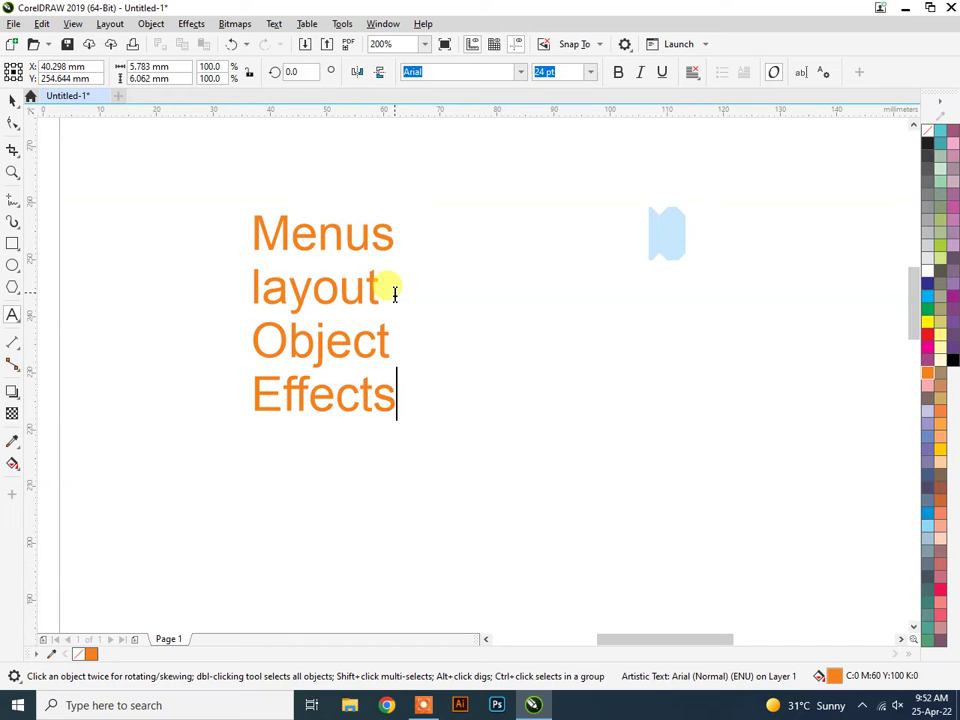
{"action": "key", "text": "Return"}
{"action": "type", "text": "Text"}
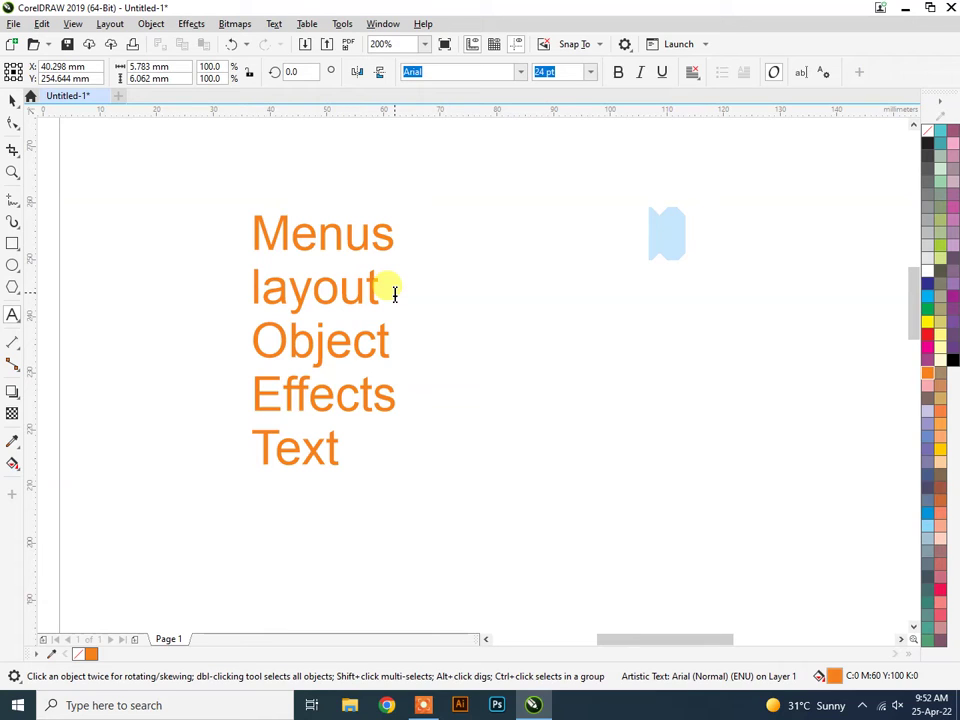
{"action": "type", "text": "Windows"}
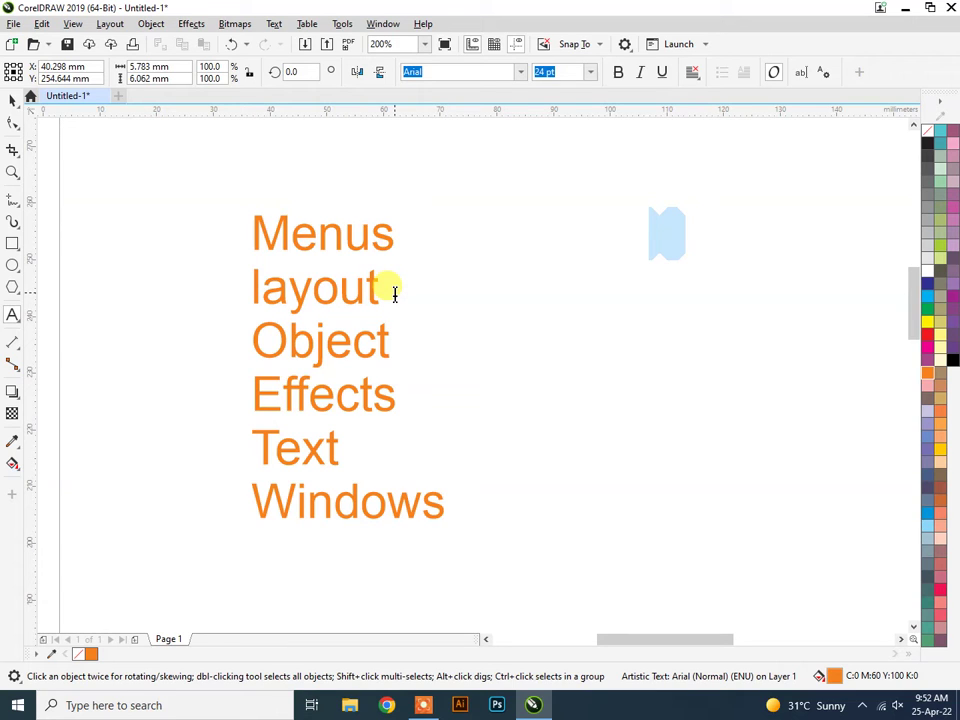
{"action": "key", "text": "BackSpace"}
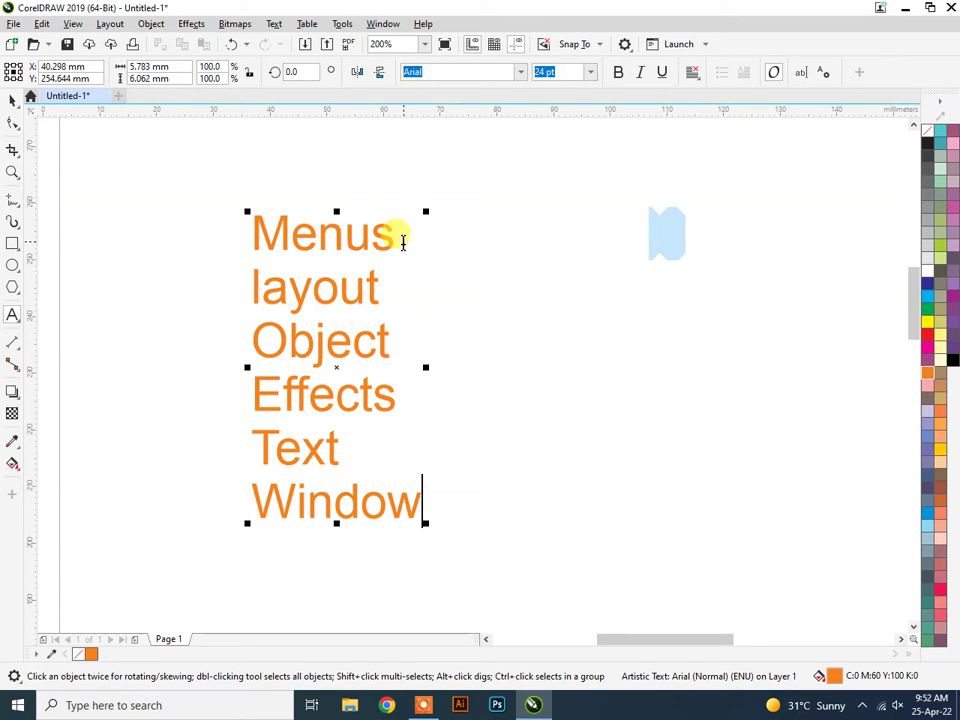
Fill the word Menus green and move the list up and to the right.
{"action": "left_click_drag", "start_coordinate": [401, 240], "coordinate": [158, 236]}
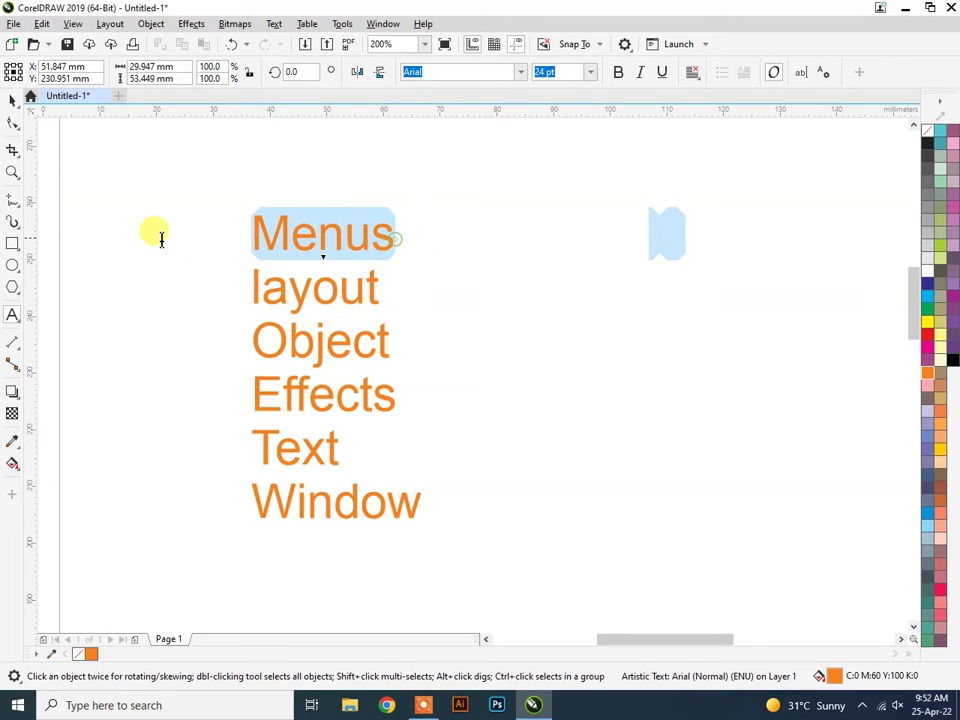
{"action": "left_click", "coordinate": [928, 311]}
{"action": "left_click", "coordinate": [13, 100]}
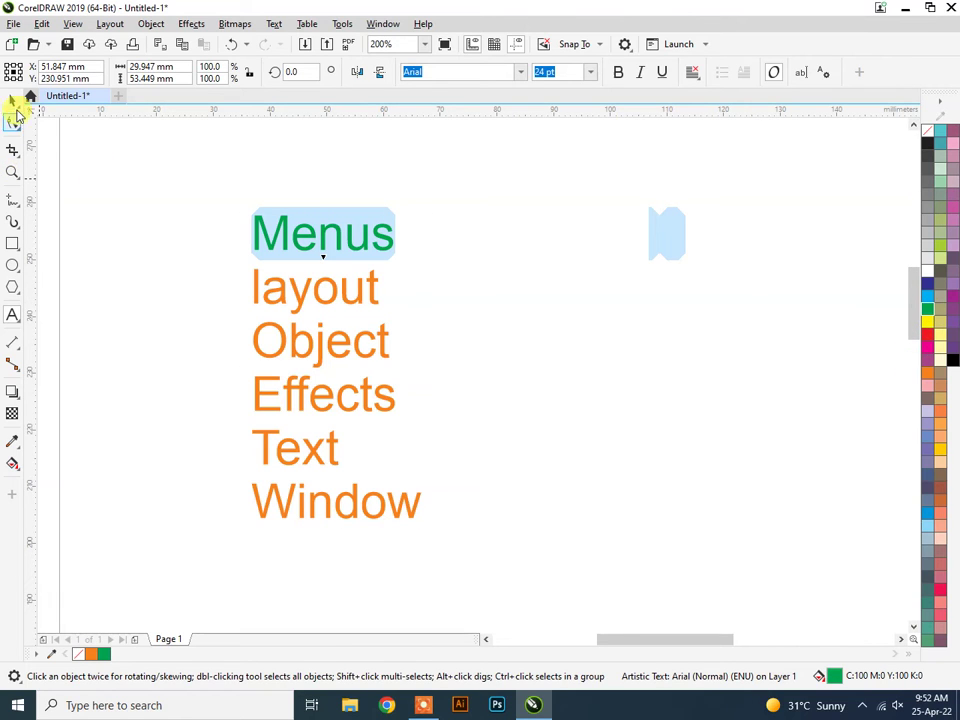
{"action": "left_click", "coordinate": [641, 302]}
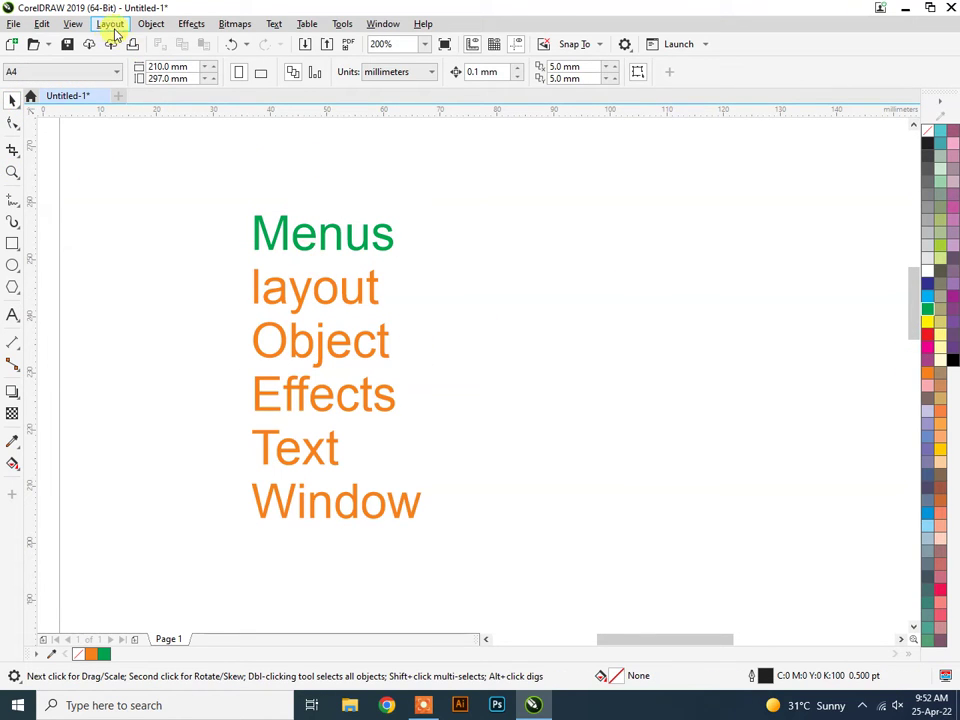
{"action": "left_click_drag", "start_coordinate": [315, 347], "coordinate": [371, 317]}
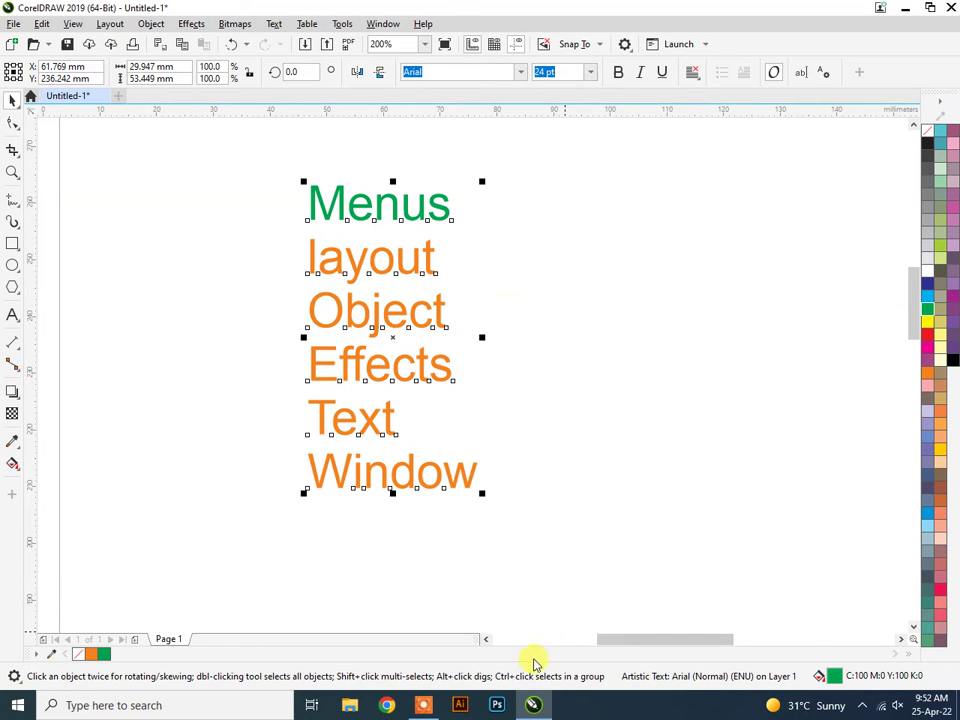
{"action": "mouse_move", "coordinate": [533, 708]}
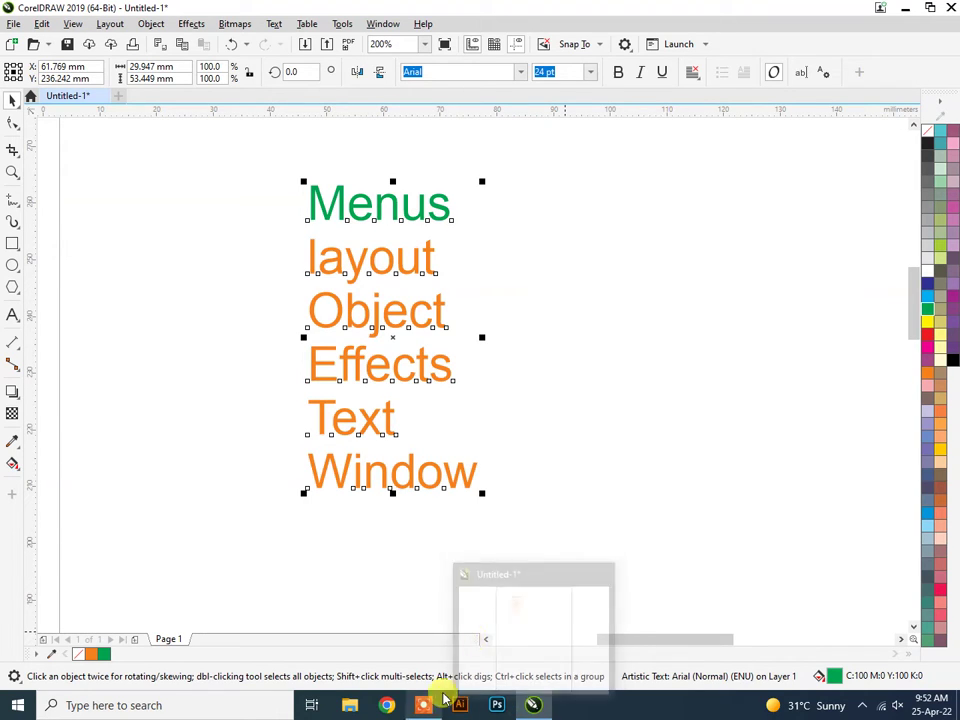
Marquee-select all six words of the Menus-to-Window column.
{"action": "left_click", "coordinate": [529, 432]}
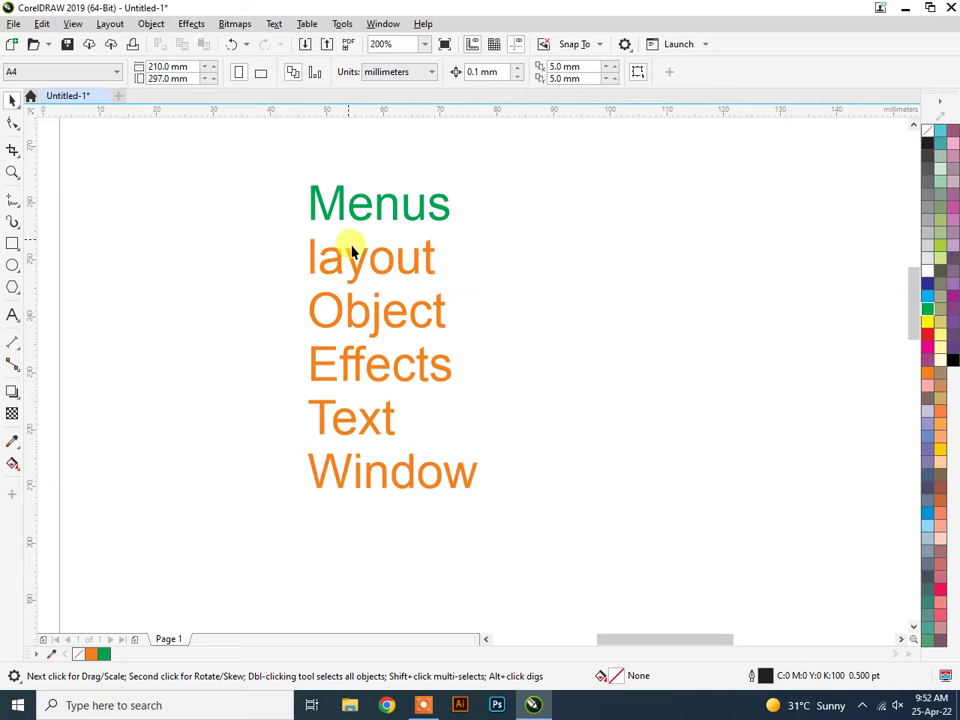
{"action": "scroll", "coordinate": [369, 225], "scroll_direction": "up", "scroll_amount": 1}
{"action": "scroll", "coordinate": [372, 230], "scroll_direction": "down", "scroll_amount": 1}
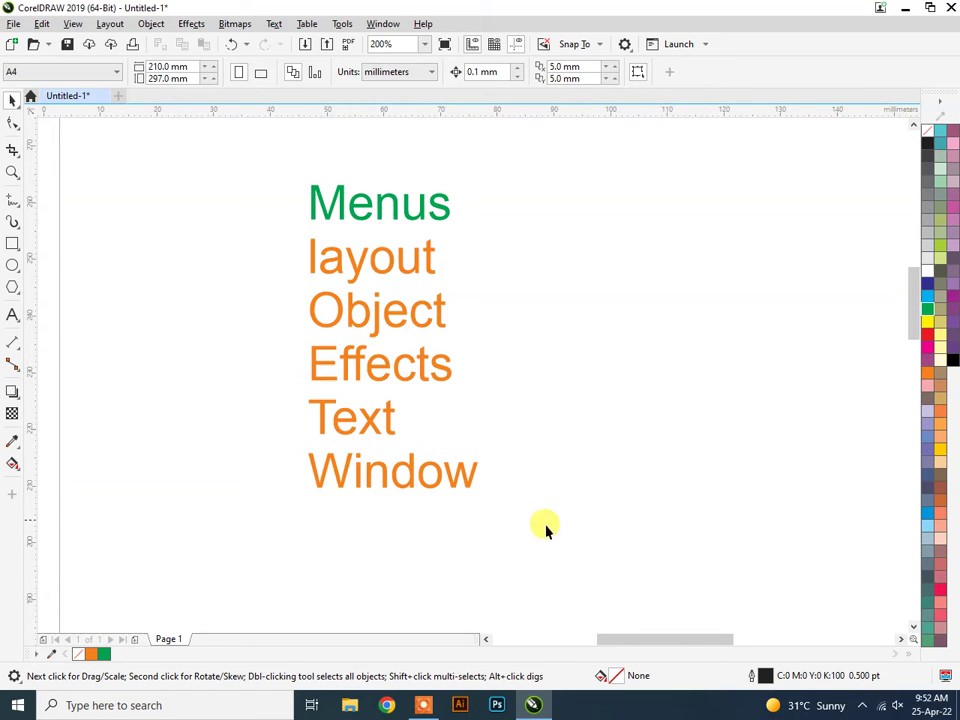
{"action": "left_click_drag", "start_coordinate": [553, 547], "coordinate": [381, 542]}
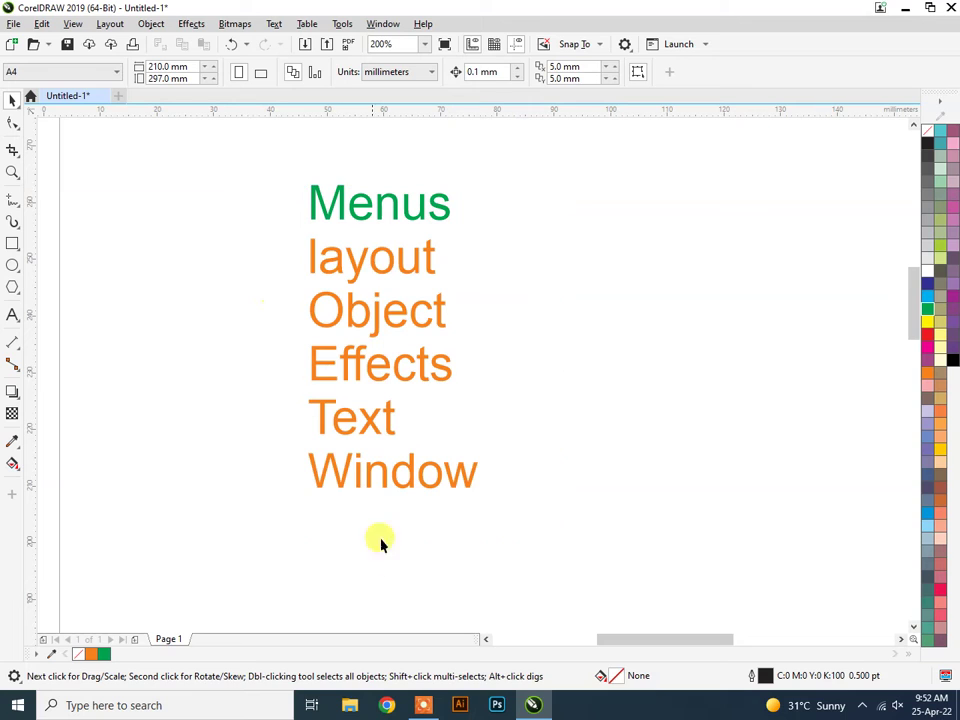
{"action": "left_click", "coordinate": [423, 705]}
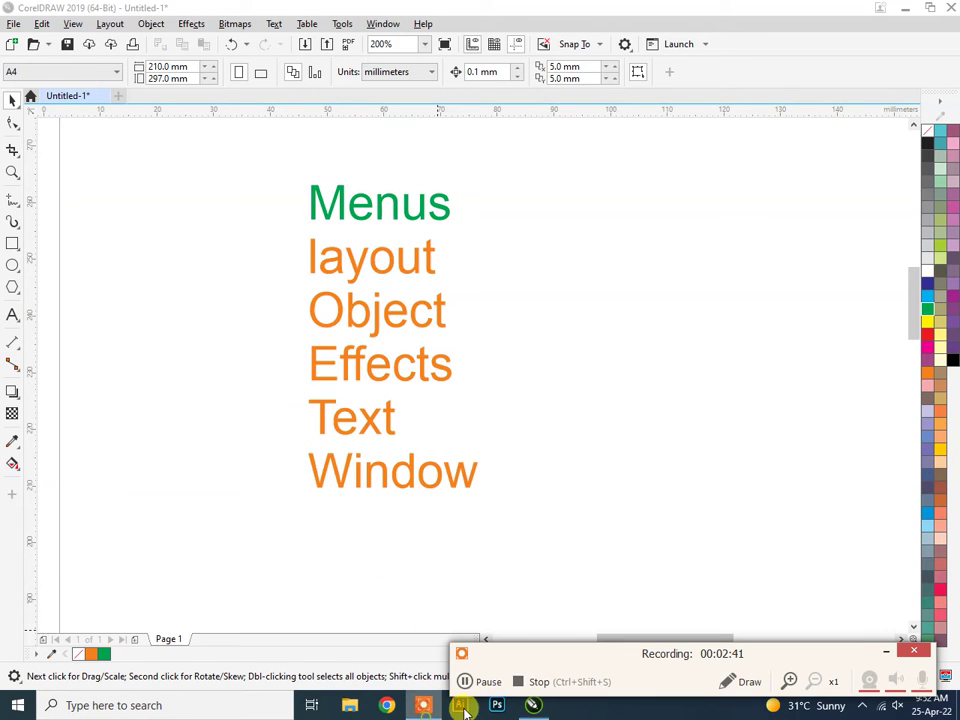
{"action": "left_click", "coordinate": [885, 651]}
{"action": "left_click_drag", "start_coordinate": [274, 150], "coordinate": [598, 557]}
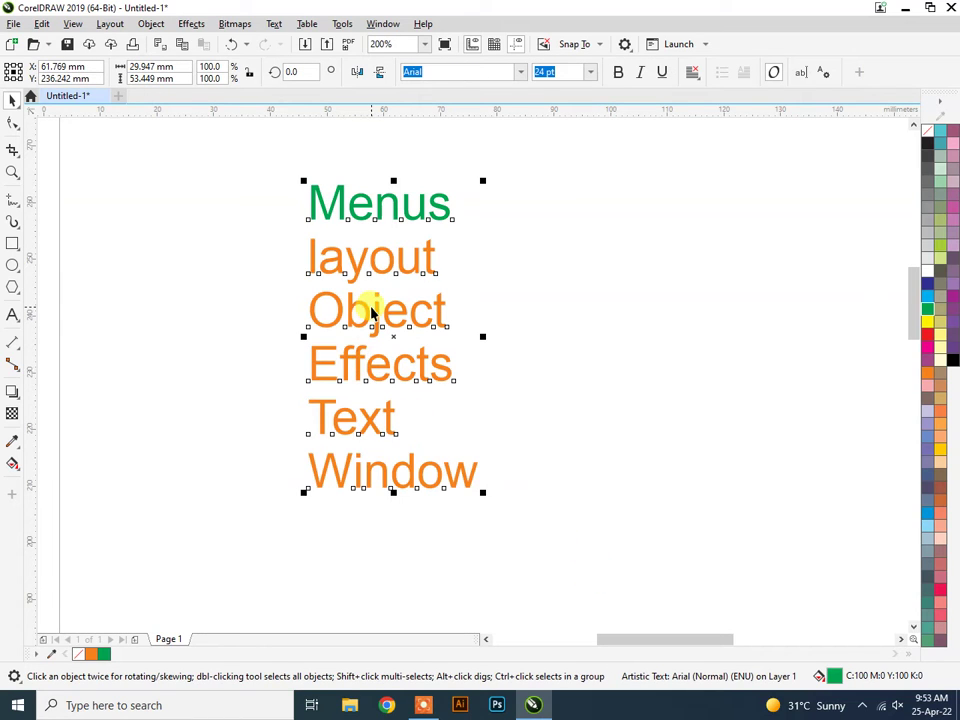
Duplicate the word column and retype the copy as 'Business card'.
{"action": "left_click_drag", "start_coordinate": [377, 323], "coordinate": [590, 296]}
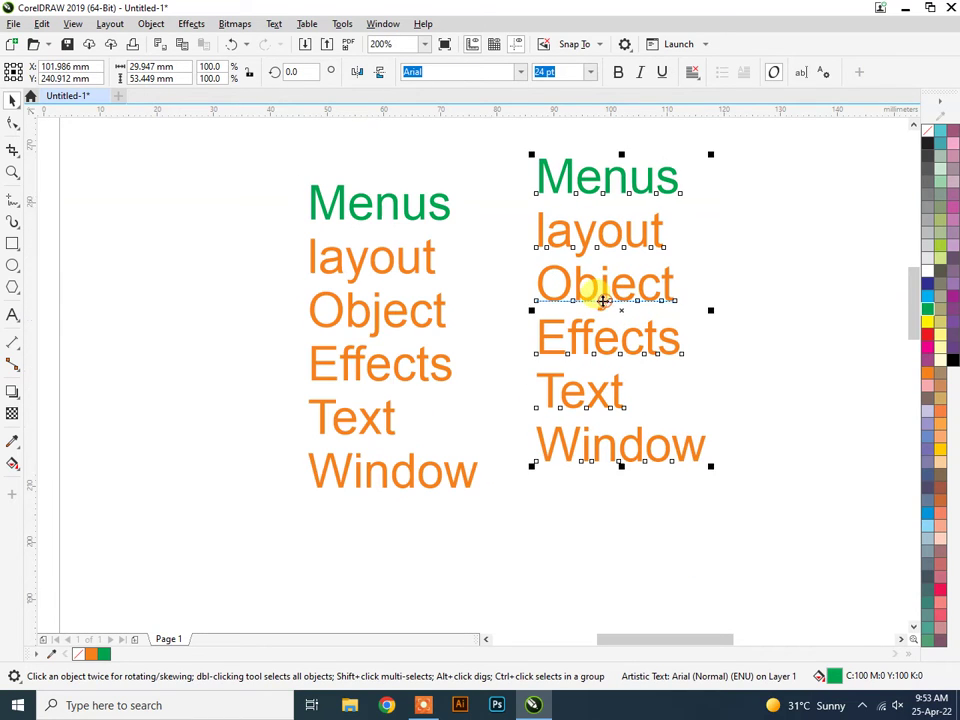
{"action": "double_click", "coordinate": [596, 288]}
{"action": "key", "text": "ctrl+a"}
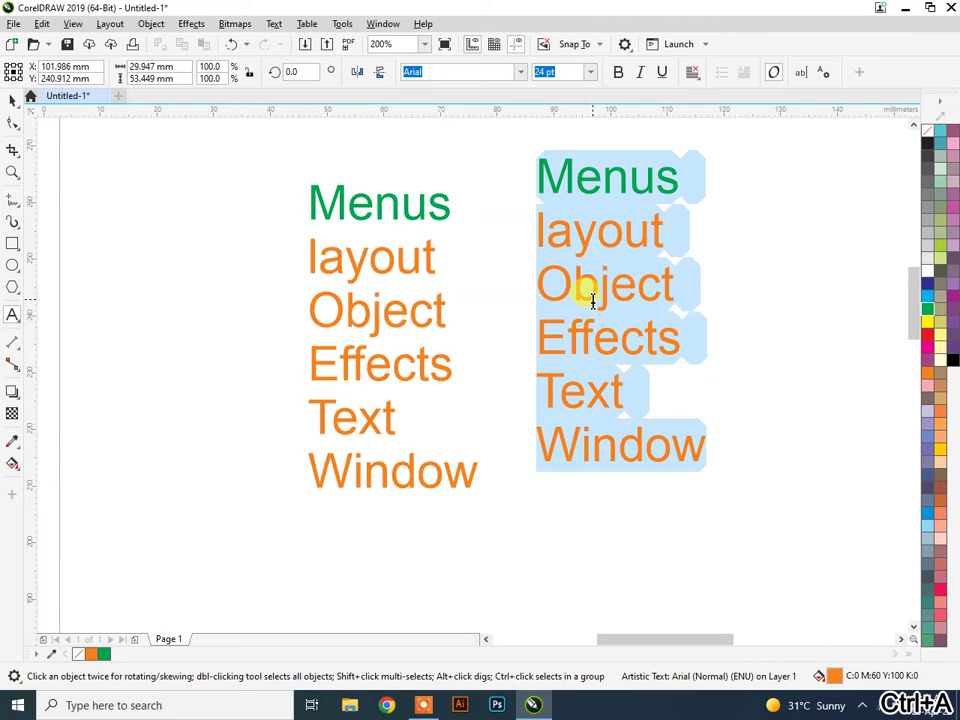
{"action": "type", "text": "Business card"}
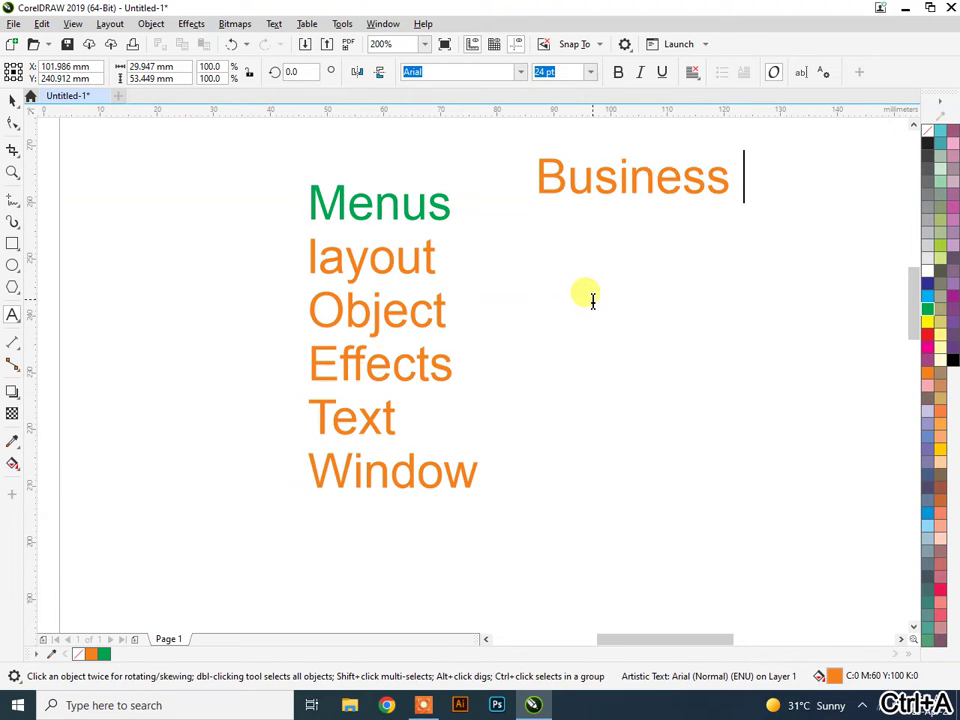
{"action": "left_click", "coordinate": [12, 99]}
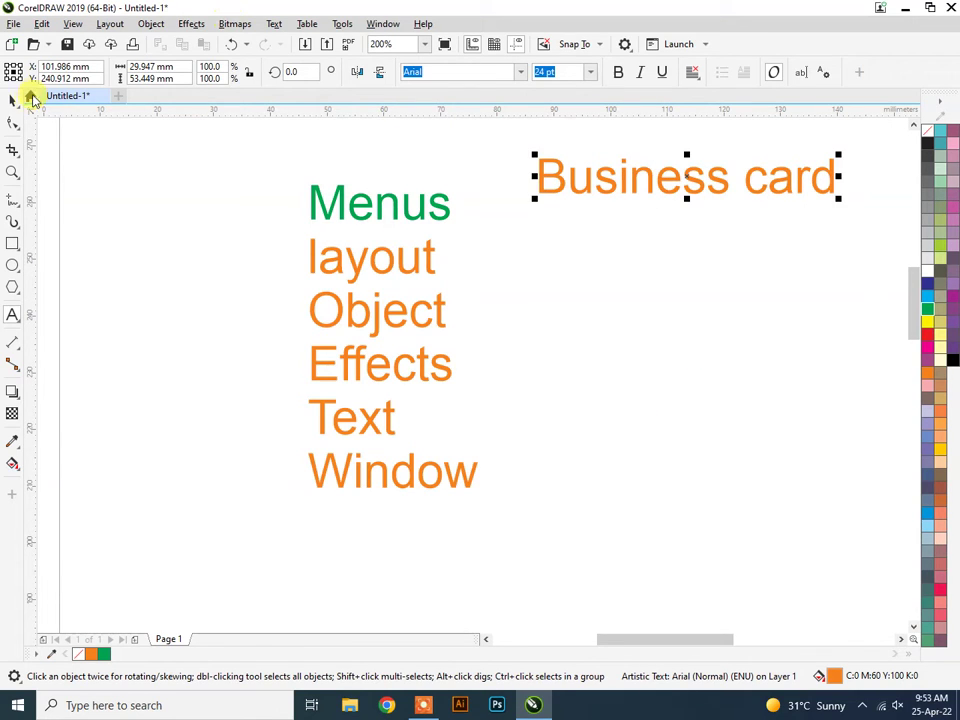
Position Business card beside the list and delete the original Menus-to-Window column.
{"action": "left_click_drag", "start_coordinate": [677, 180], "coordinate": [601, 364]}
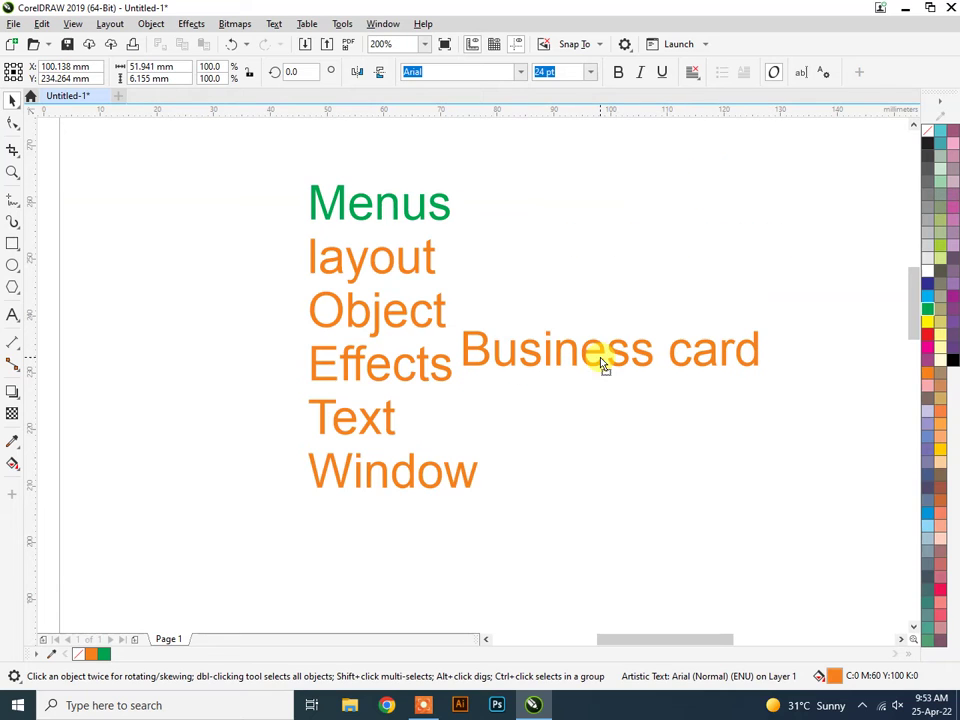
{"action": "left_click_drag", "start_coordinate": [349, 268], "coordinate": [126, 268]}
{"action": "left_click_drag", "start_coordinate": [604, 347], "coordinate": [489, 259]}
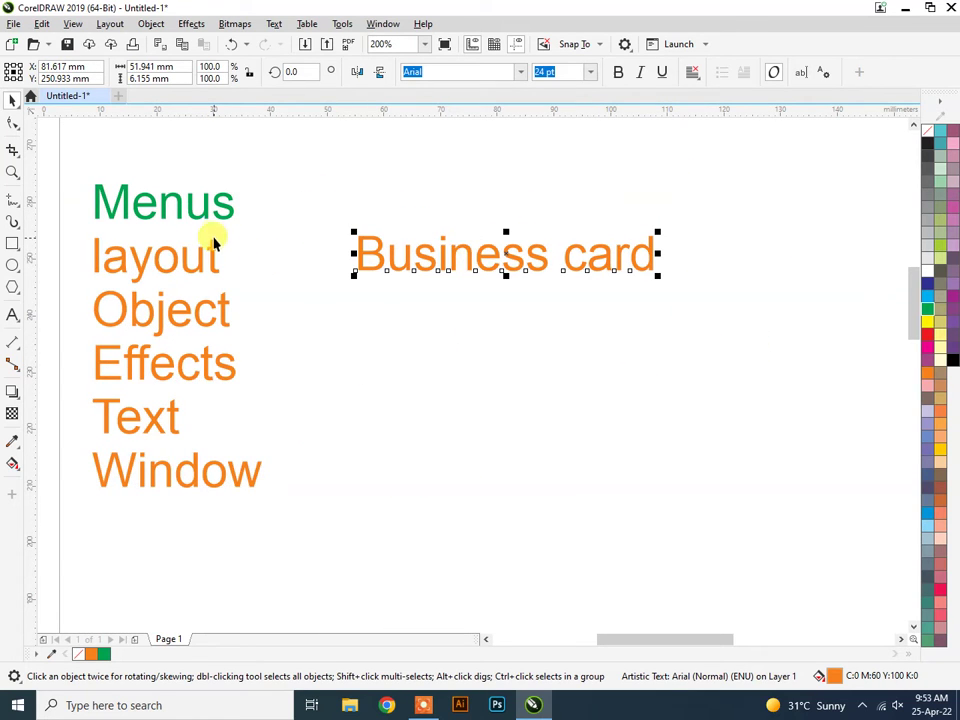
{"action": "left_click", "coordinate": [197, 202]}
{"action": "key", "text": "Delete"}
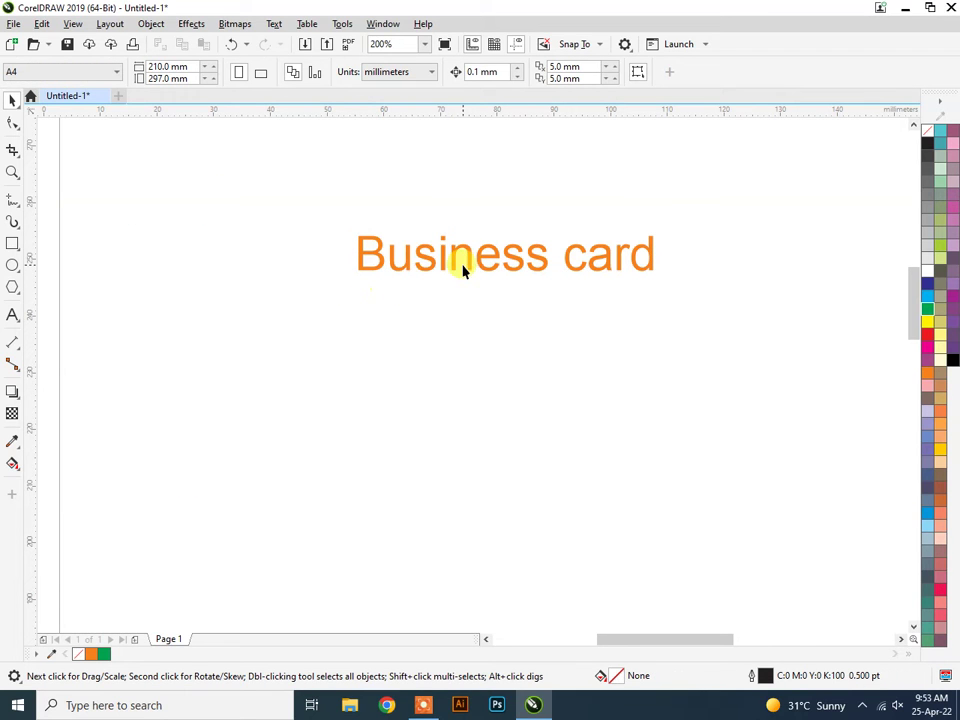
Nudge the Business card text into its final position.
{"action": "left_click_drag", "start_coordinate": [460, 268], "coordinate": [368, 285]}
{"action": "left_click_drag", "start_coordinate": [268, 182], "coordinate": [596, 309]}
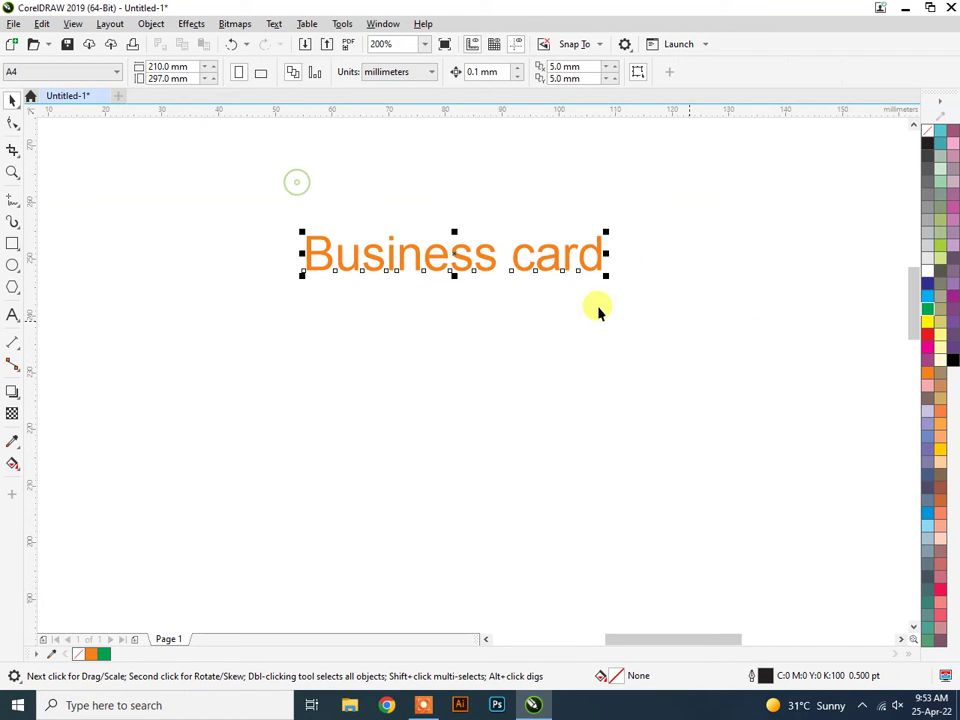
{"action": "mouse_move", "coordinate": [450, 253]}
{"action": "left_mouse_down"}
{"action": "mouse_move", "coordinate": [422, 274]}
{"action": "mouse_move", "coordinate": [478, 268]}
{"action": "mouse_move", "coordinate": [459, 263]}
{"action": "left_mouse_up"}
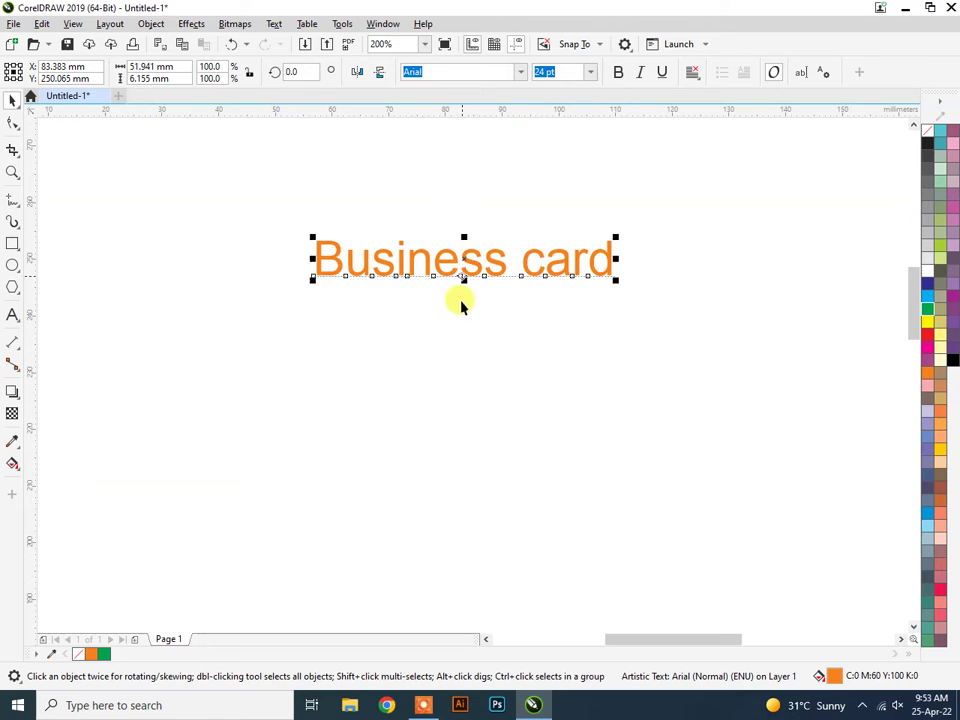
{"action": "left_click", "coordinate": [482, 315]}
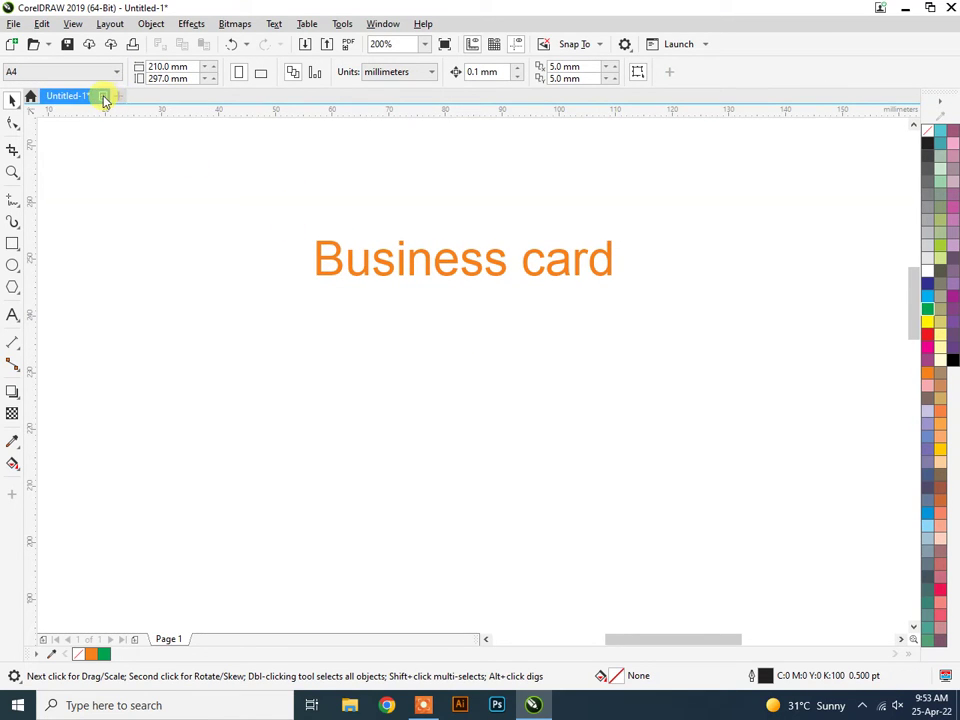
Close Untitled-1 without saving and start a new document.
{"action": "left_click", "coordinate": [101, 95]}
{"action": "left_click", "coordinate": [482, 389]}
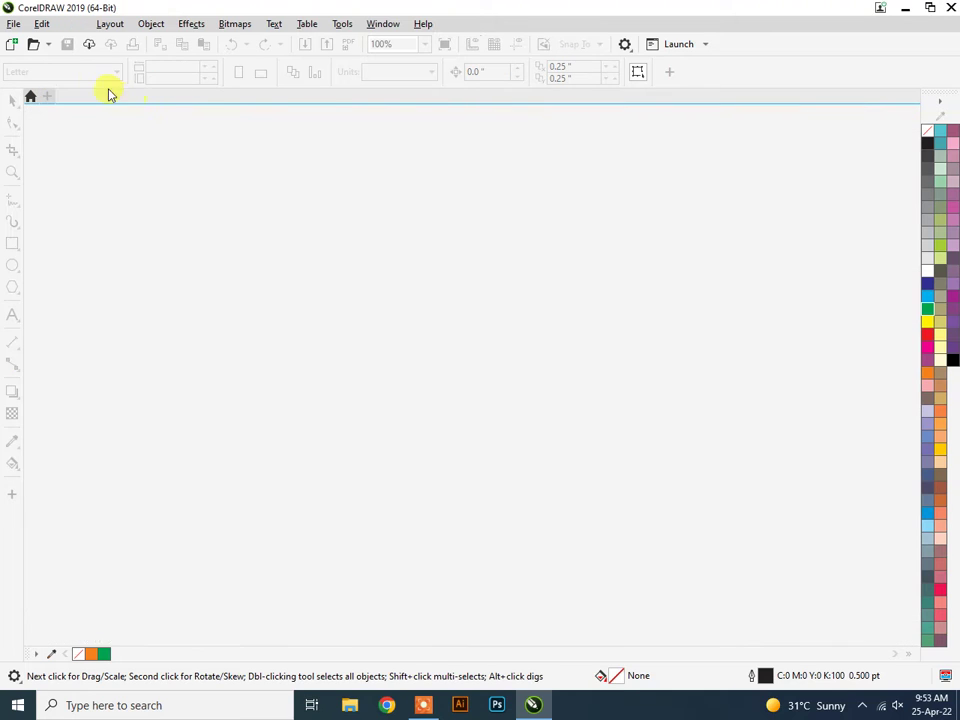
{"action": "left_click", "coordinate": [47, 97]}
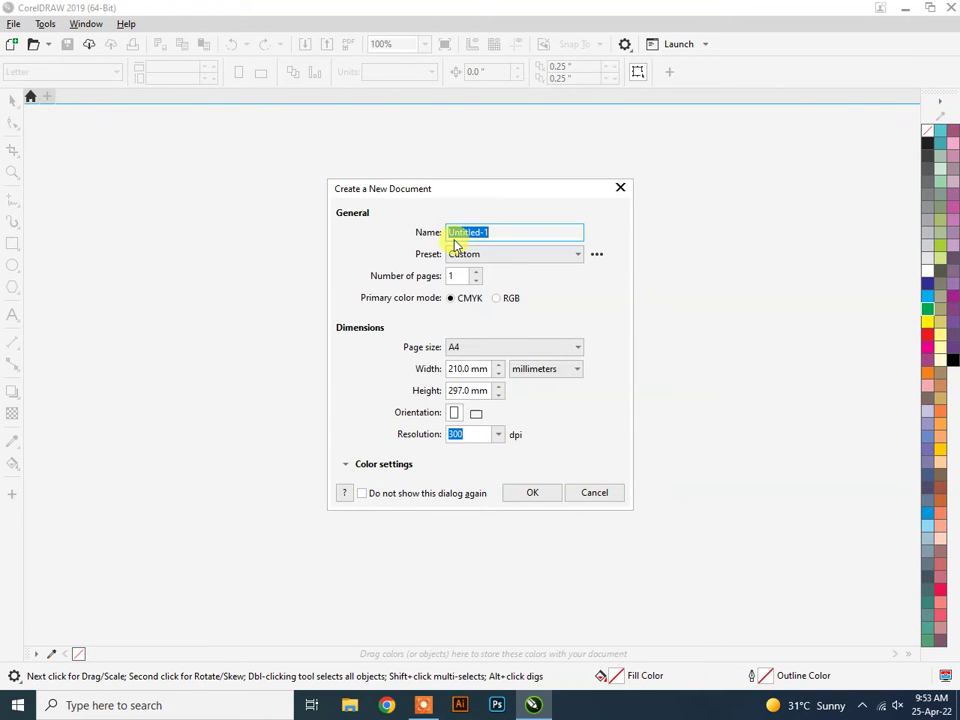
{"action": "left_click", "coordinate": [505, 258]}
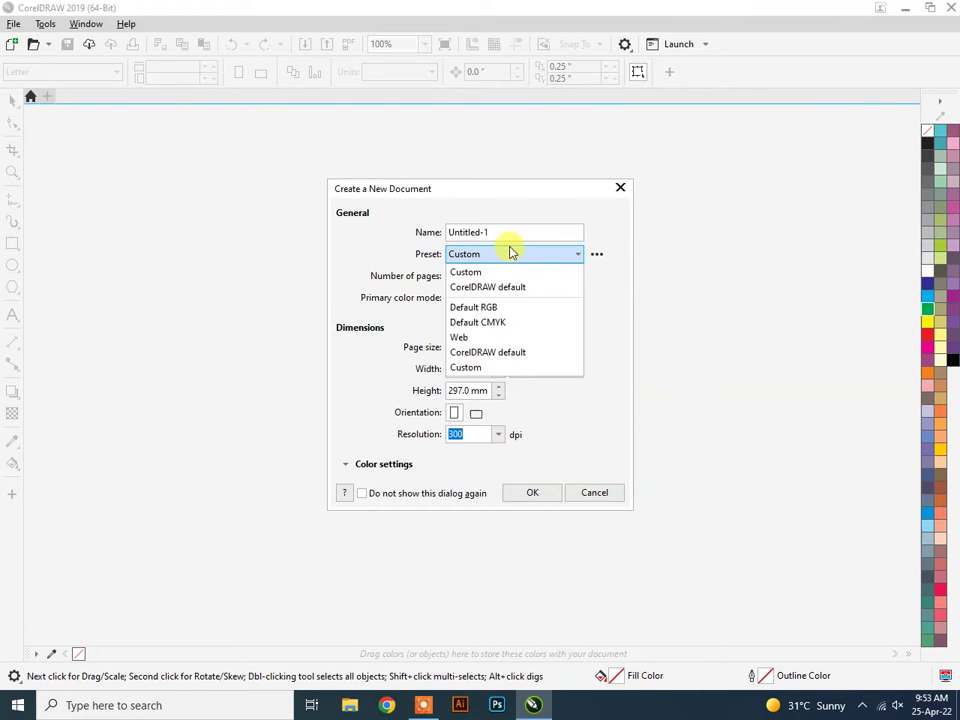
{"action": "left_click", "coordinate": [508, 235]}
Create a landscape Business Card (3.5 × 2.0 in) document named 'Business card'.
{"action": "left_click", "coordinate": [508, 348]}
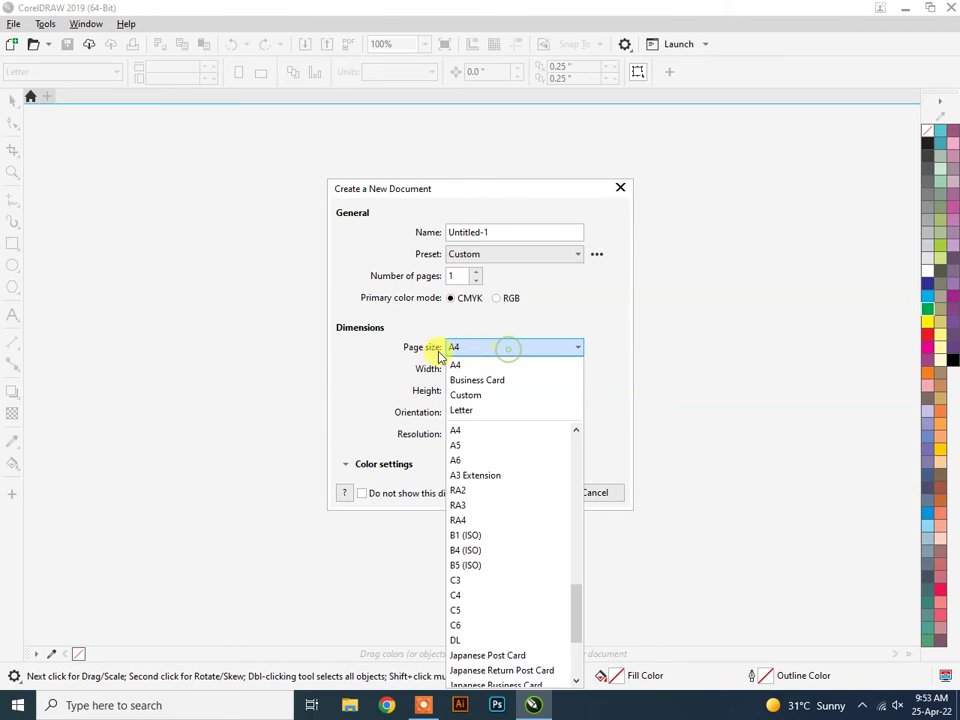
{"action": "left_click", "coordinate": [497, 382]}
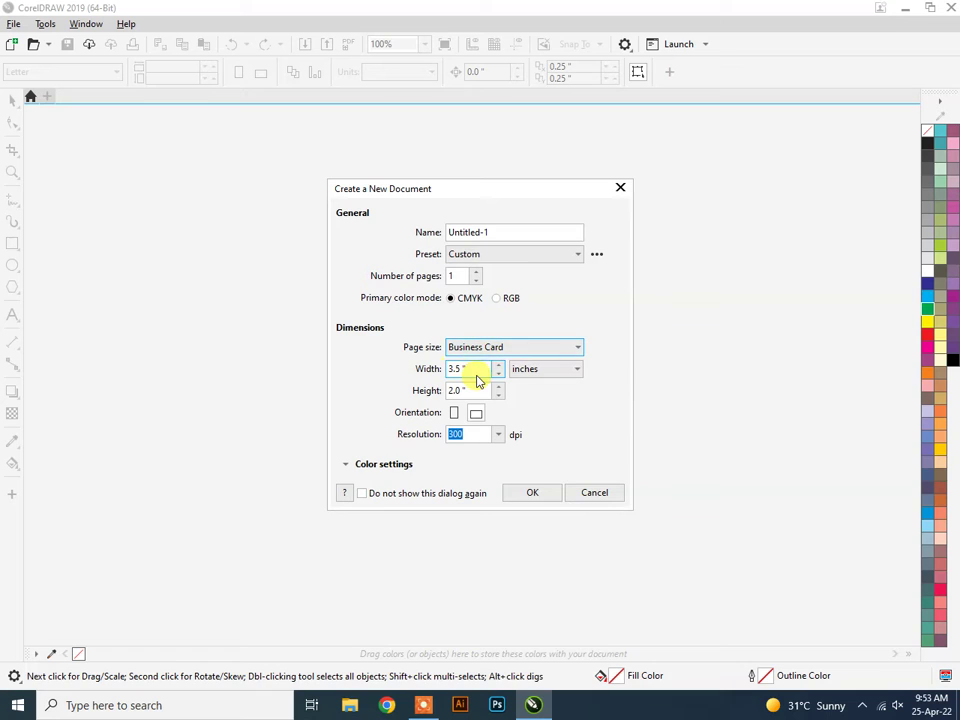
{"action": "double_click", "coordinate": [474, 368]}
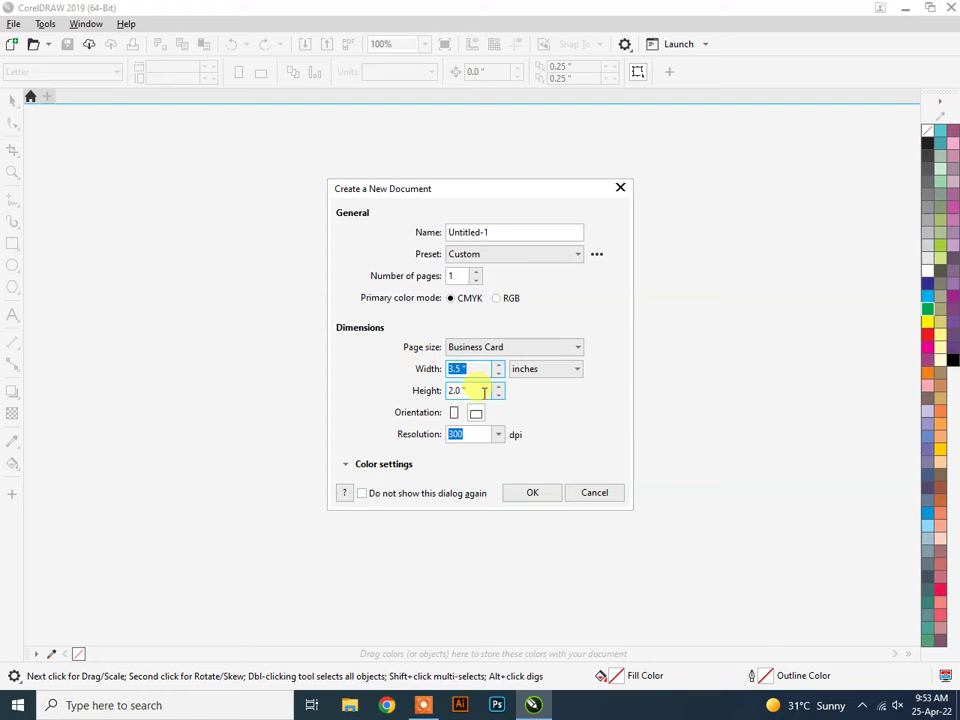
{"action": "left_click_drag", "start_coordinate": [486, 390], "coordinate": [430, 390]}
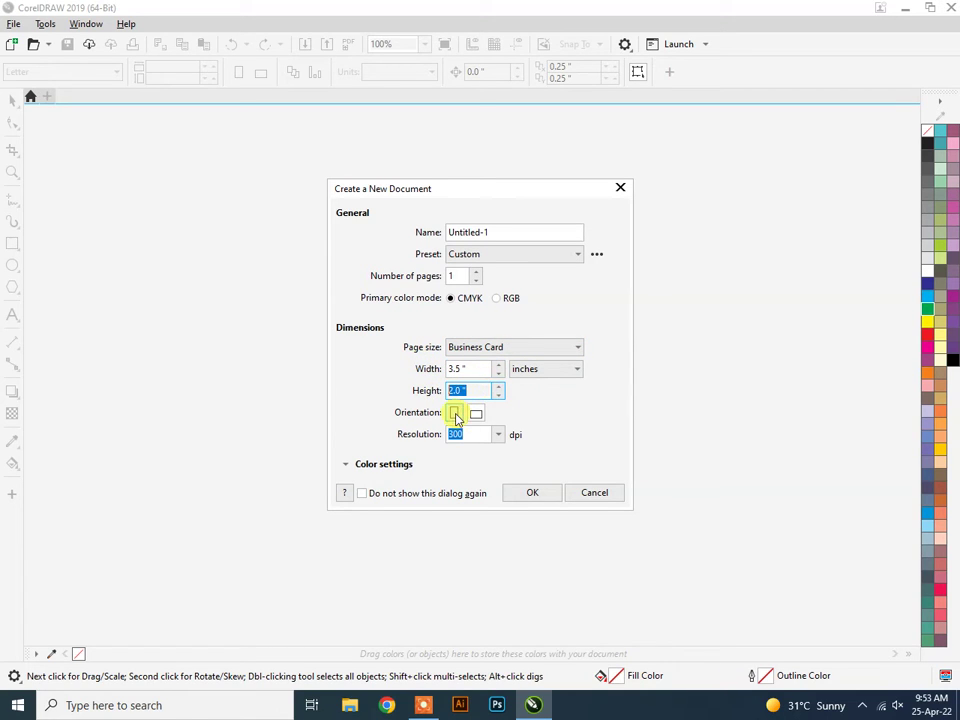
{"action": "left_click", "coordinate": [456, 416]}
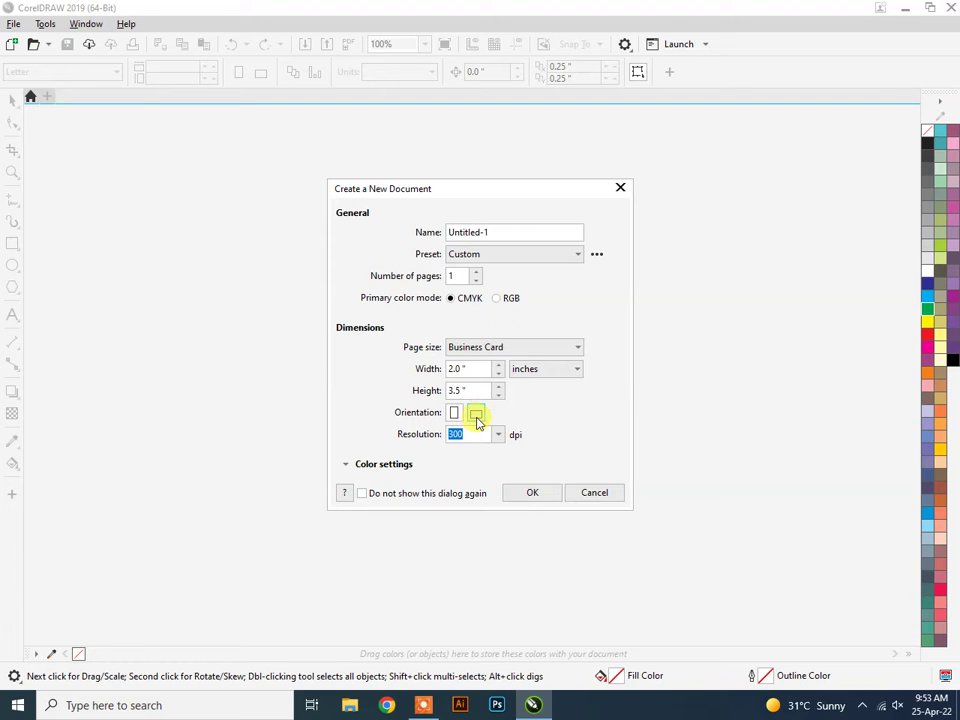
{"action": "left_click", "coordinate": [477, 416]}
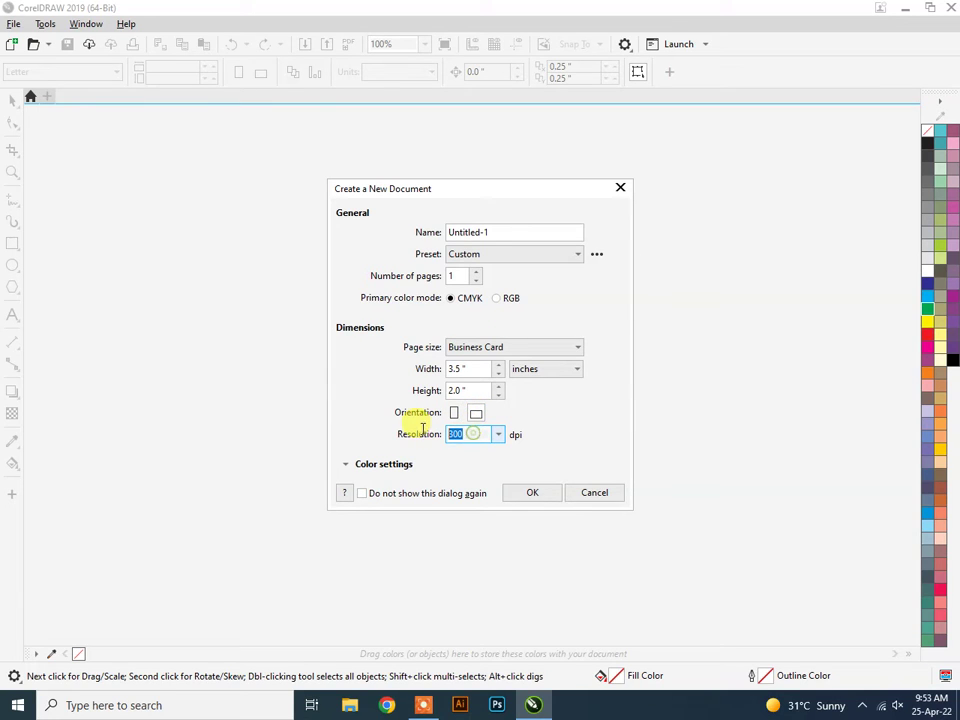
{"action": "double_click", "coordinate": [509, 233]}
{"action": "type", "text": "Business card"}
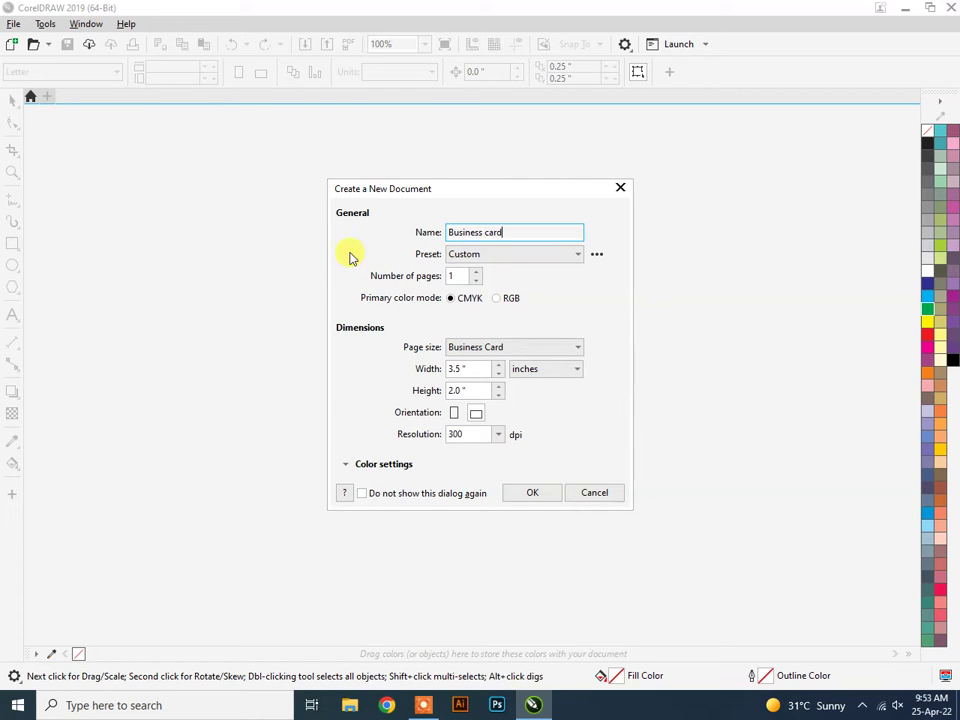
{"action": "left_click", "coordinate": [537, 492]}
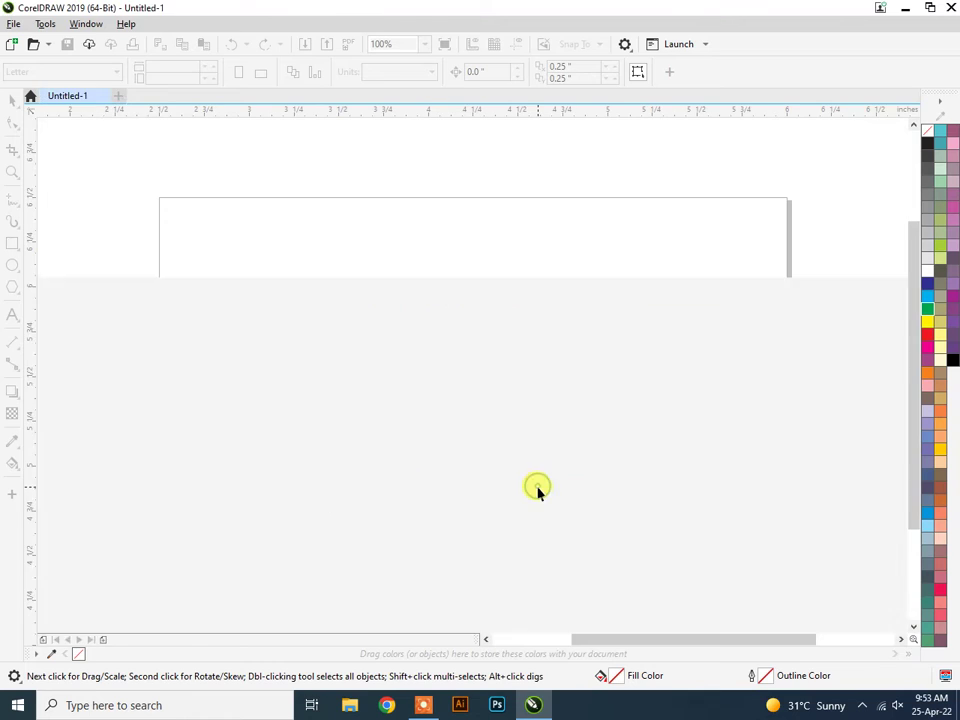
{"action": "scroll", "coordinate": [550, 342], "scroll_direction": "down", "scroll_amount": 2}
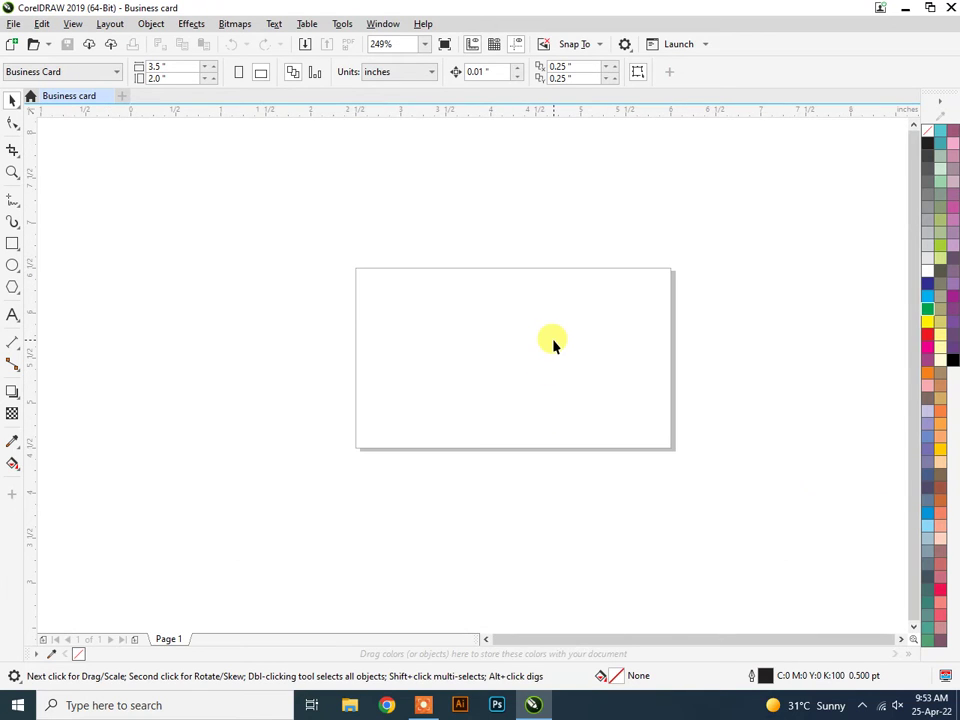
{"action": "scroll", "coordinate": [553, 343], "scroll_direction": "up", "scroll_amount": 2}
{"action": "scroll", "coordinate": [553, 343], "scroll_direction": "down", "scroll_amount": 2}
{"action": "left_click", "coordinate": [136, 640]}
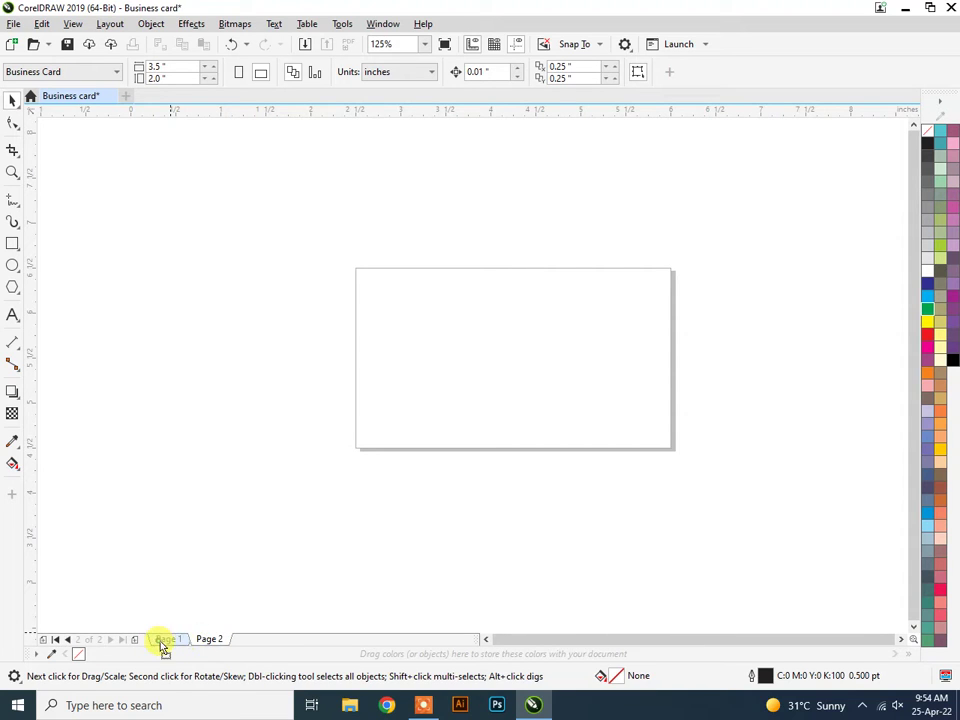
{"action": "right_click", "coordinate": [205, 642]}
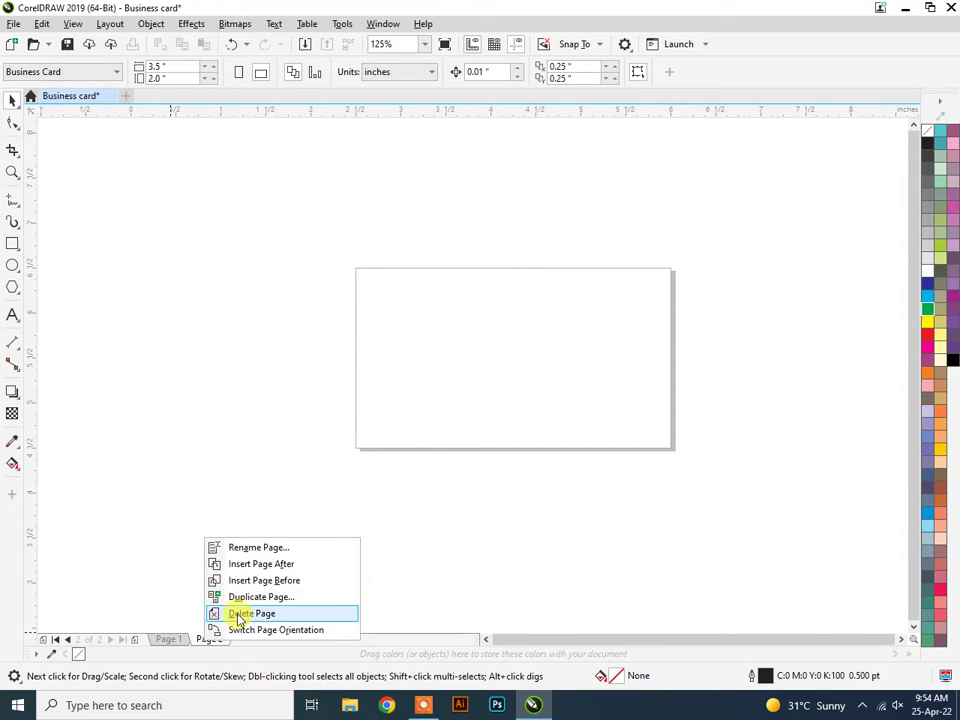
{"action": "left_click", "coordinate": [232, 614]}
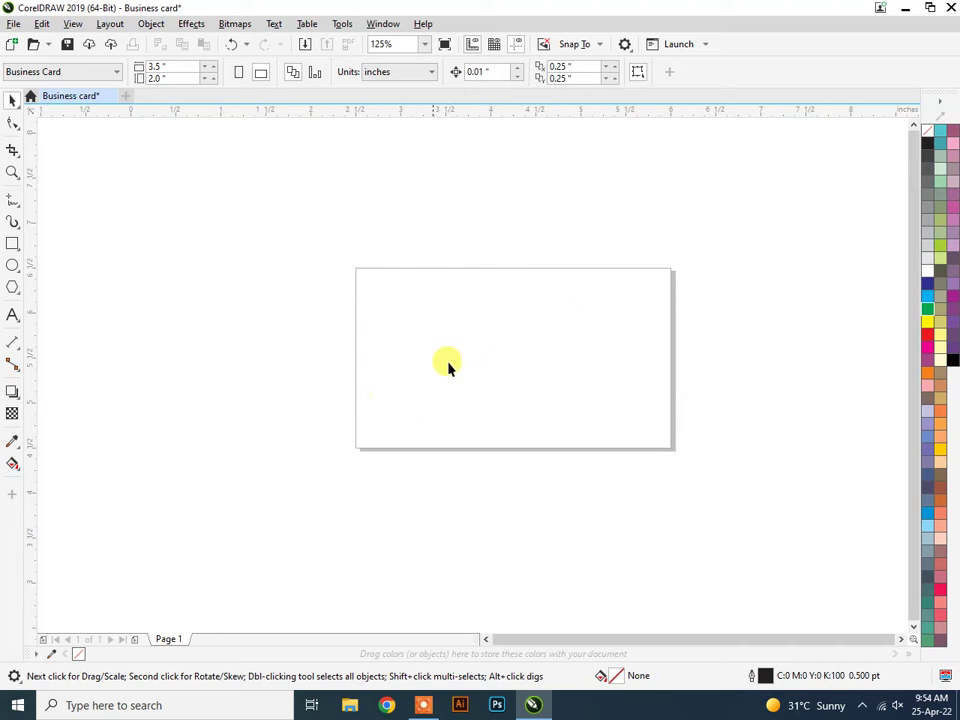
{"action": "left_click_drag", "start_coordinate": [711, 457], "coordinate": [709, 477]}
Dismiss the Window menu without choosing a panel.
{"action": "left_click", "coordinate": [384, 25]}
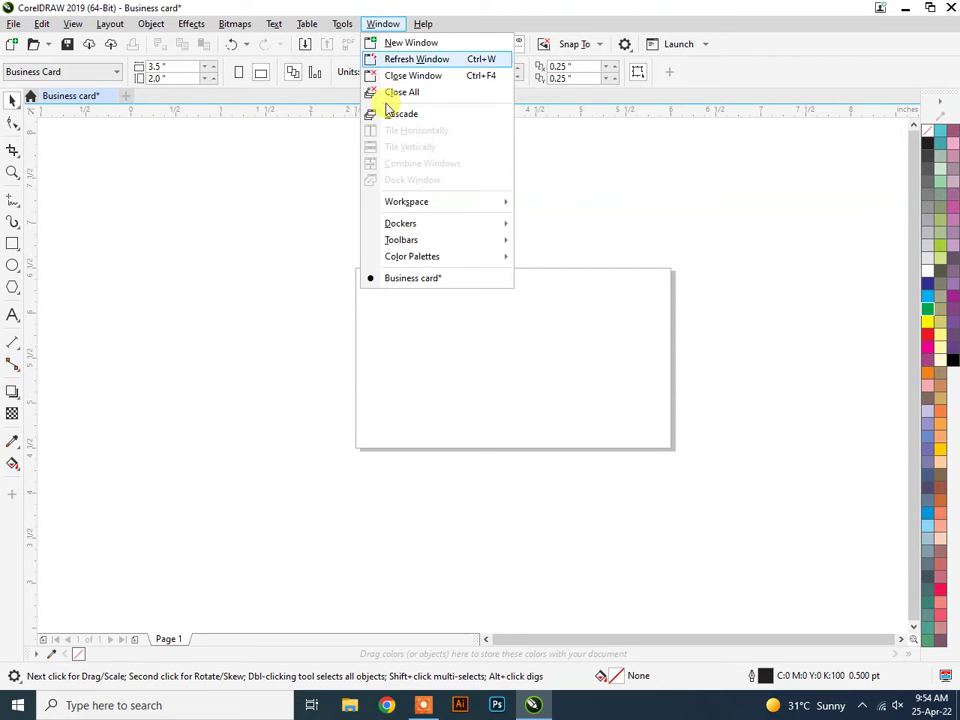
{"action": "mouse_move", "coordinate": [506, 225]}
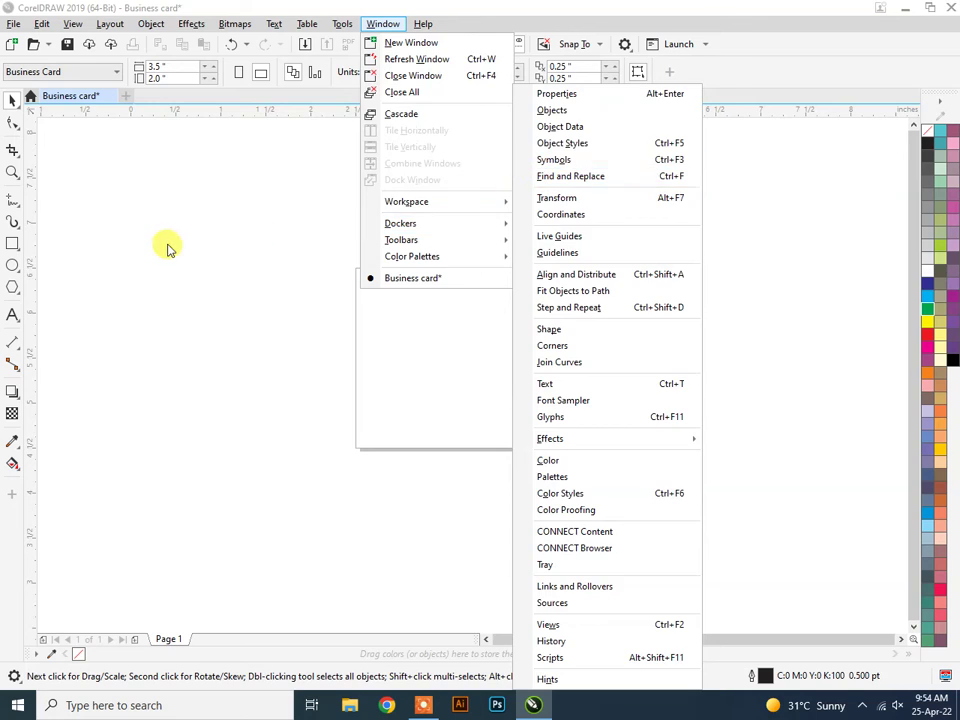
{"action": "left_click", "coordinate": [354, 238]}
{"action": "left_click_drag", "start_coordinate": [354, 238], "coordinate": [717, 480]}
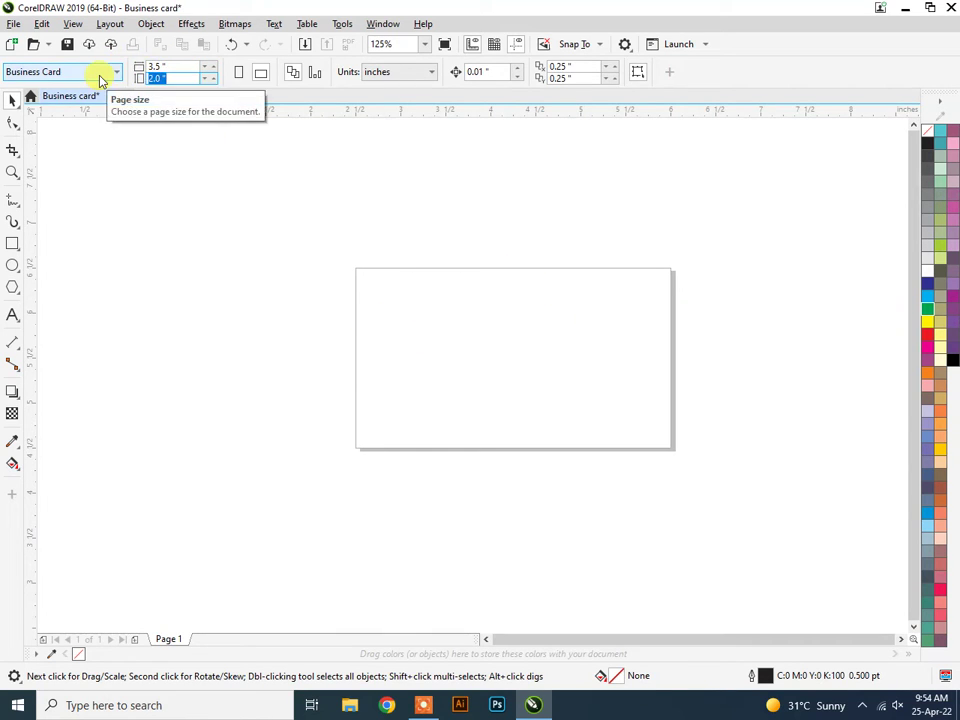
Try a 4-inch page height, undo it, and set the height back to 2 inches.
{"action": "key", "text": "Return"}
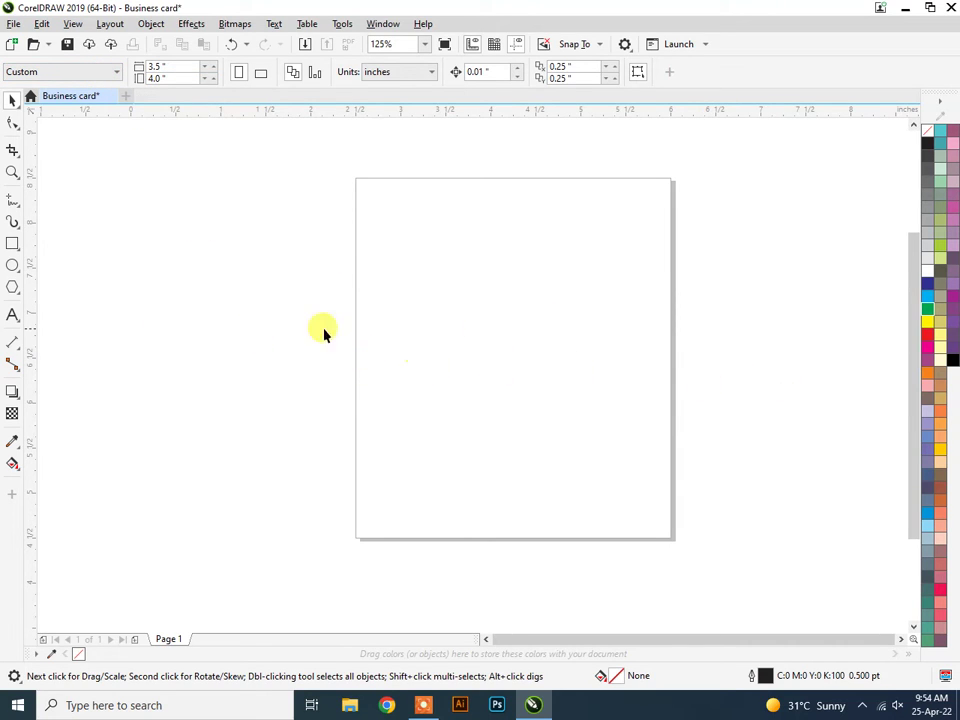
{"action": "key", "text": "ctrl+z"}
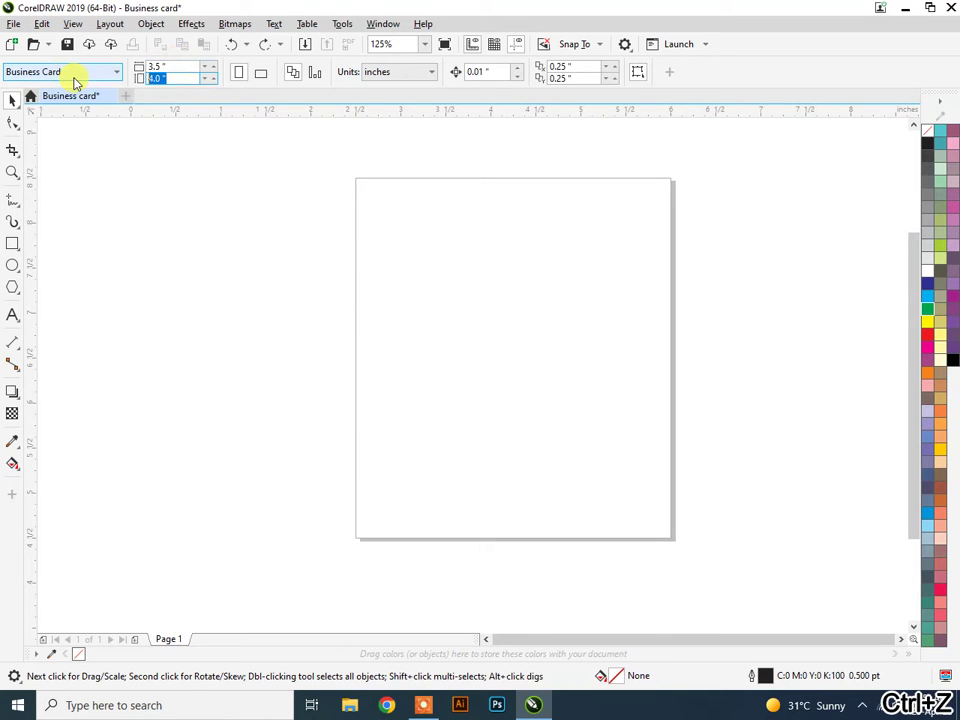
{"action": "type", "text": "2"}
{"action": "key", "text": "Return"}
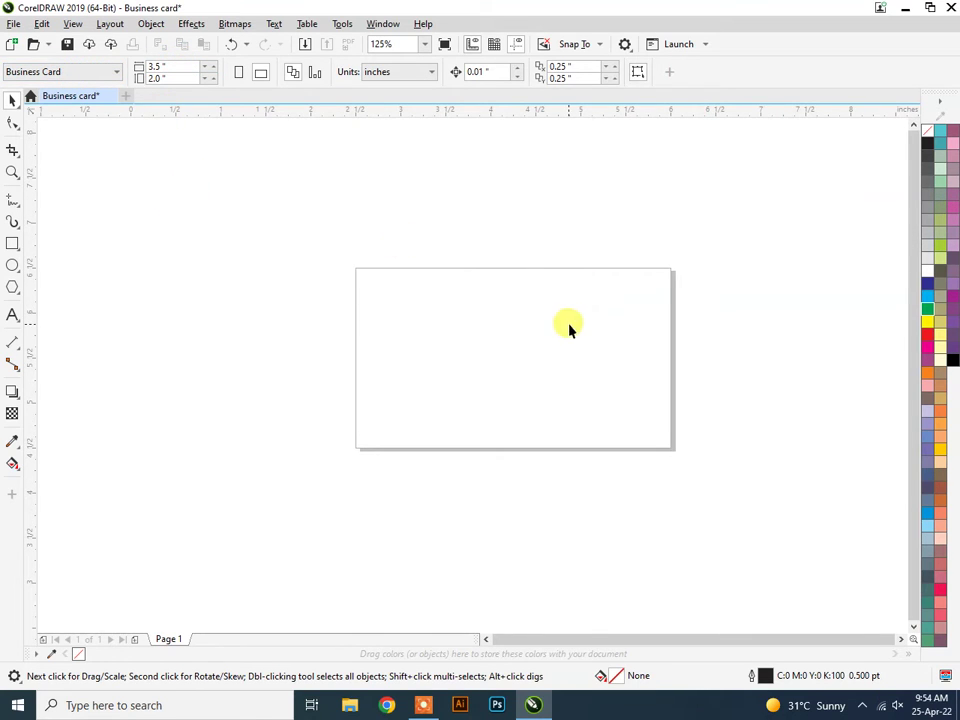
{"action": "scroll", "coordinate": [625, 355], "scroll_direction": "up", "scroll_amount": 2}
{"action": "scroll", "coordinate": [601, 340], "scroll_direction": "down", "scroll_amount": 2}
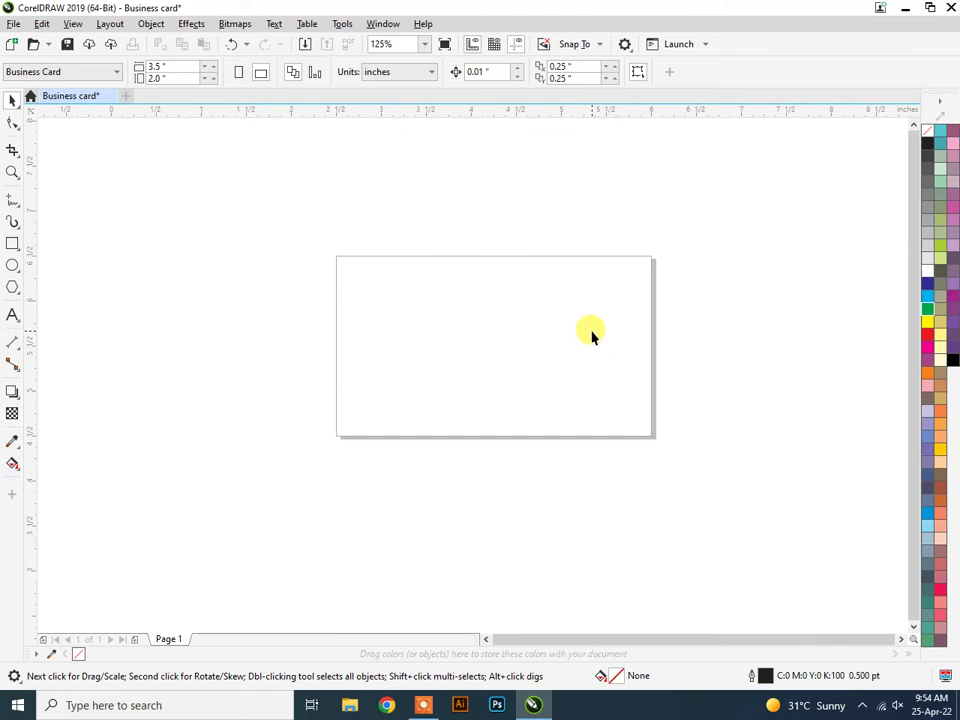
{"action": "scroll", "coordinate": [594, 333], "scroll_direction": "up", "scroll_amount": 2}
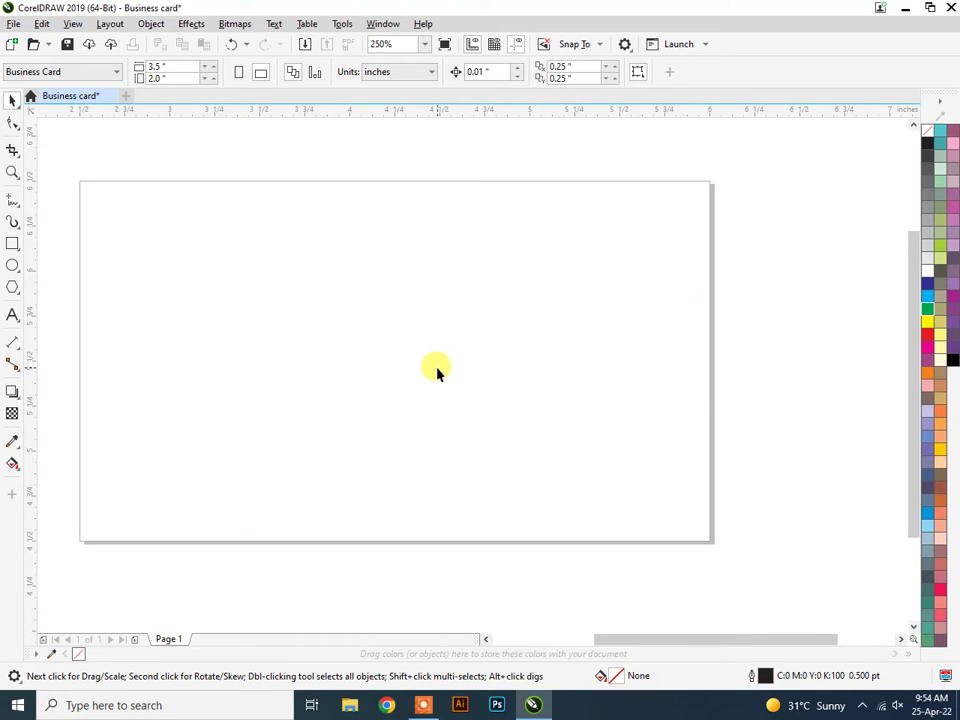
Draw a rectangle over the card page with the Rectangle tool.
{"action": "key", "text": "h"}
{"action": "left_click_drag", "start_coordinate": [403, 371], "coordinate": [471, 356]}
{"action": "left_click", "coordinate": [12, 243]}
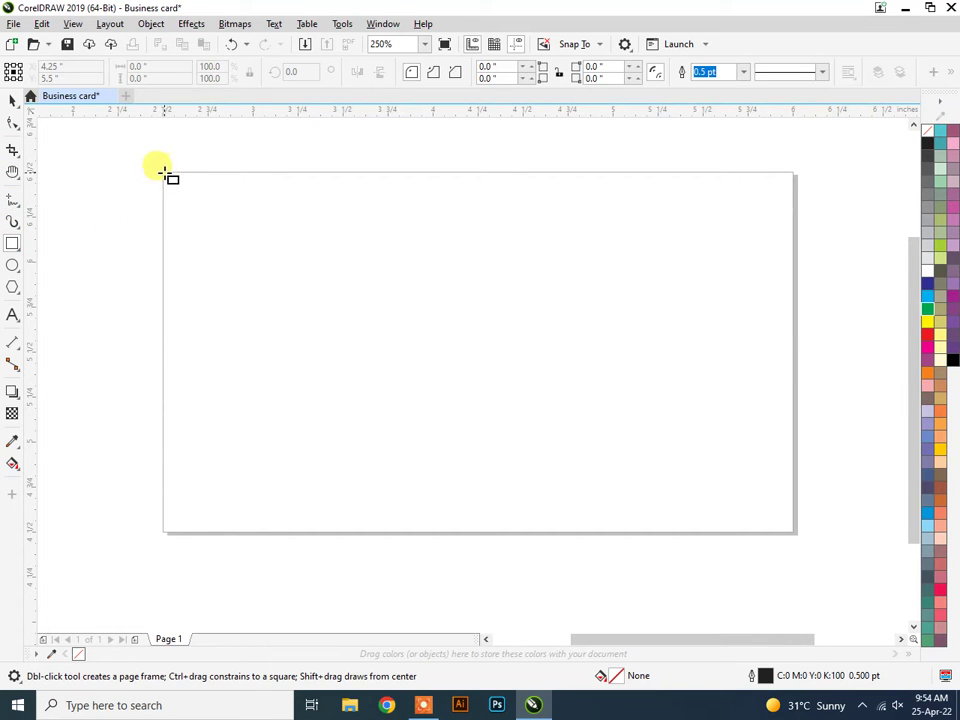
{"action": "mouse_move", "coordinate": [162, 172]}
{"action": "left_mouse_down"}
{"action": "mouse_move", "coordinate": [407, 373]}
{"action": "mouse_move", "coordinate": [598, 491]}
{"action": "mouse_move", "coordinate": [765, 533]}
{"action": "left_mouse_up"}
Set the rectangle width to 3.5 inches with a 2.0 inch height.
{"action": "left_click", "coordinate": [159, 71]}
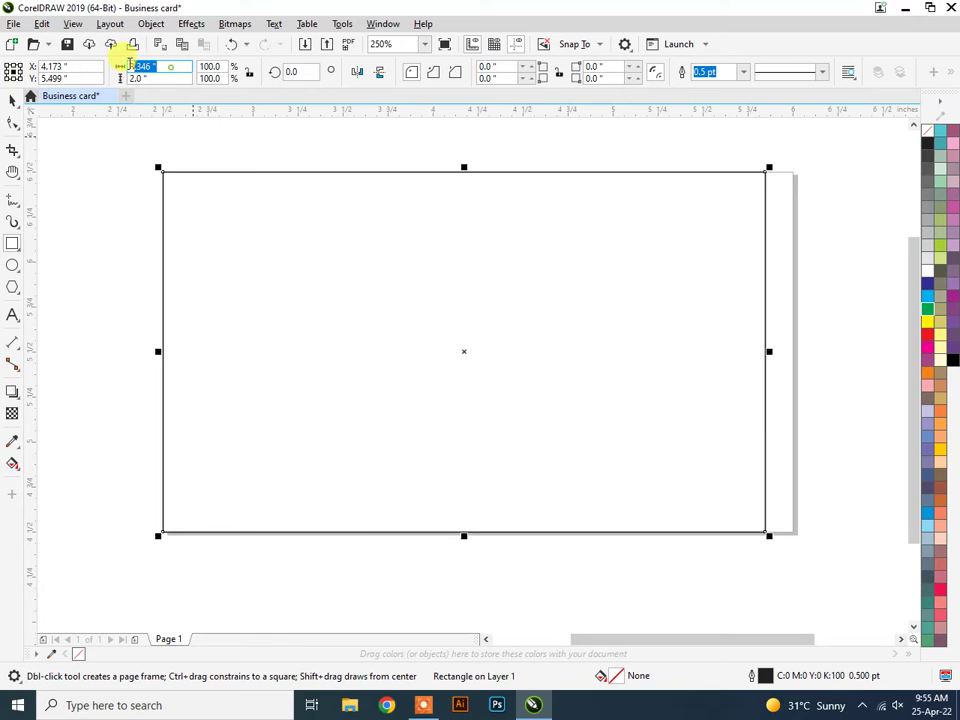
{"action": "type", "text": "3"}
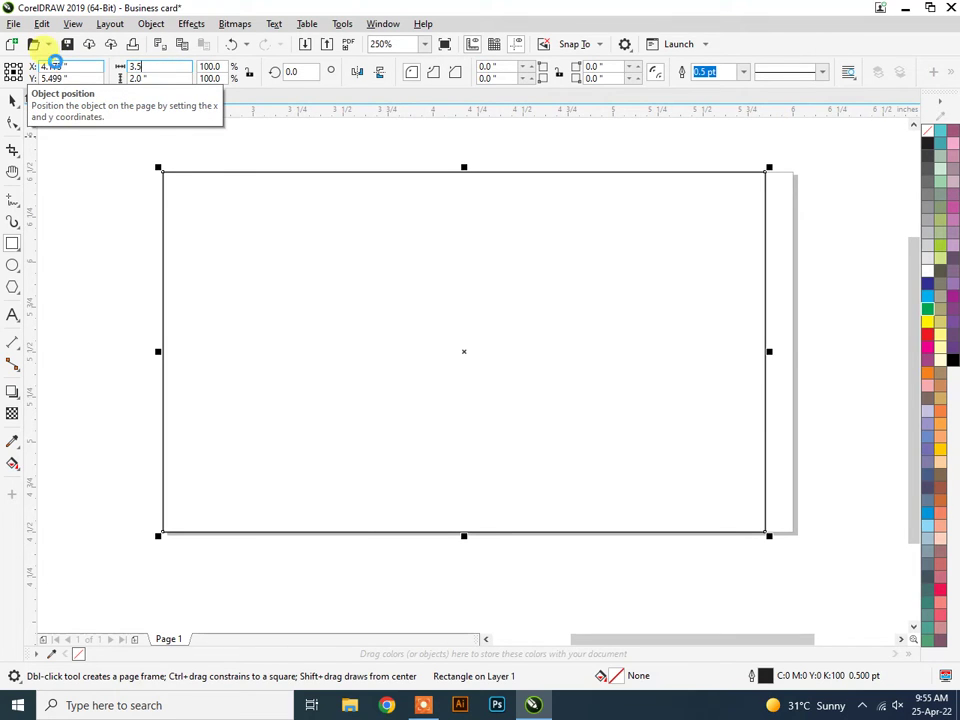
{"action": "type", "text": ".5"}
{"action": "key", "text": "Return"}
{"action": "left_click", "coordinate": [155, 78]}
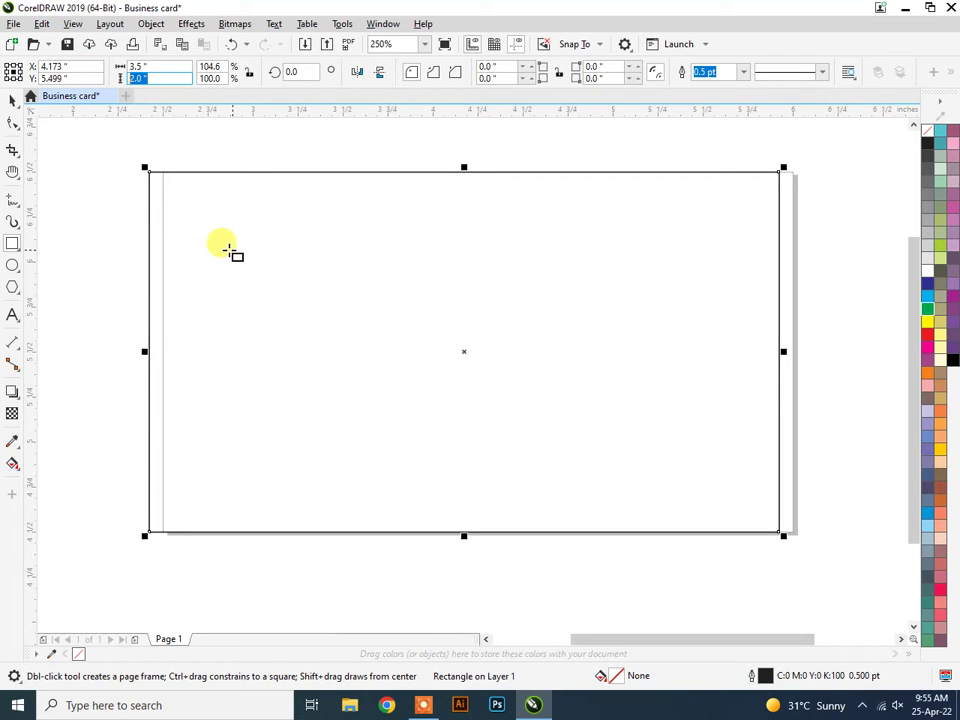
{"action": "left_click", "coordinate": [137, 67]}
{"action": "left_click", "coordinate": [9, 102]}
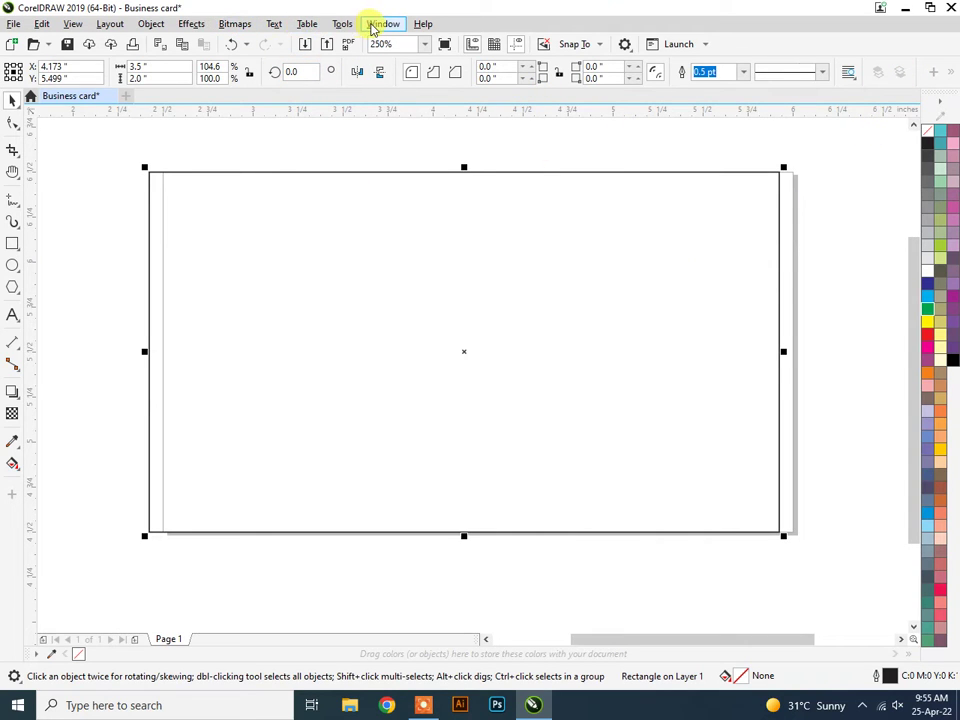
Open the Align and Distribute docker from Window > Dockers.
{"action": "left_click", "coordinate": [374, 26]}
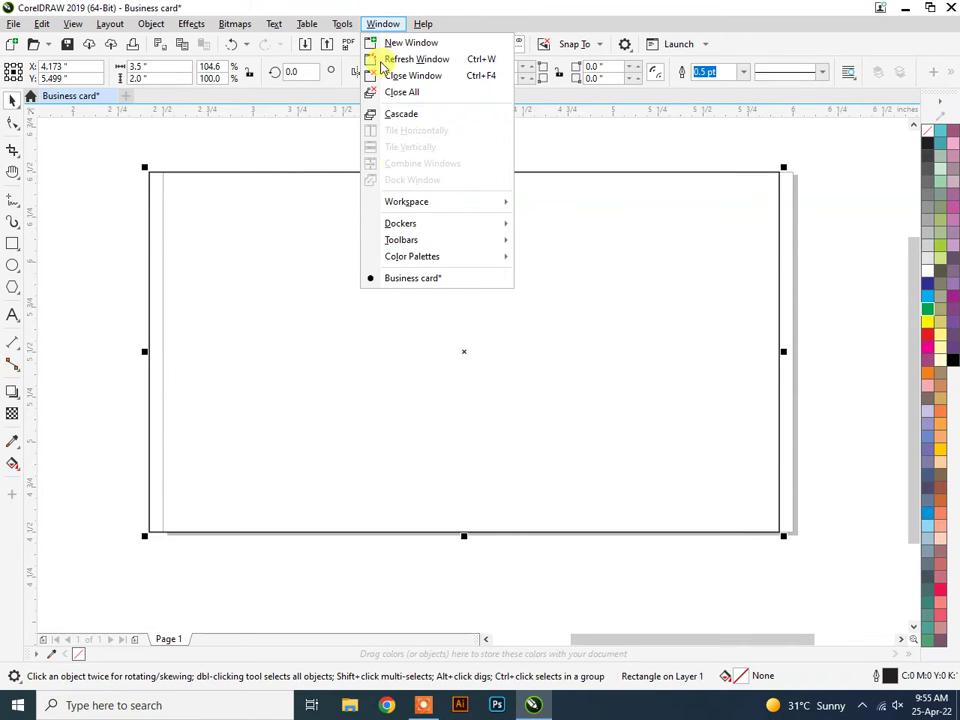
{"action": "mouse_move", "coordinate": [431, 223]}
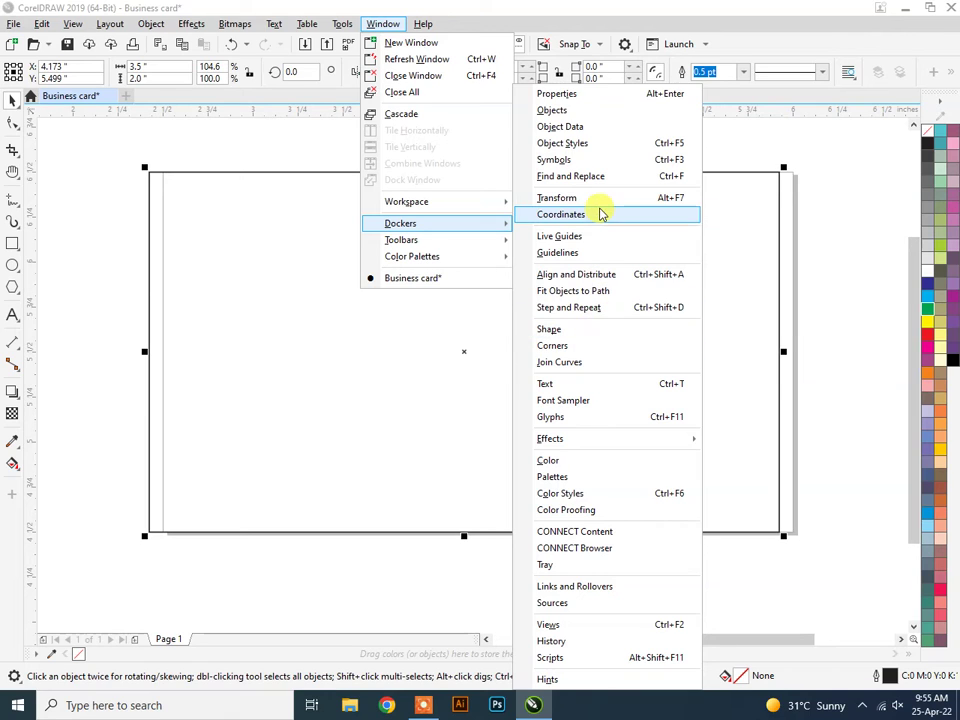
{"action": "left_click", "coordinate": [776, 8]}
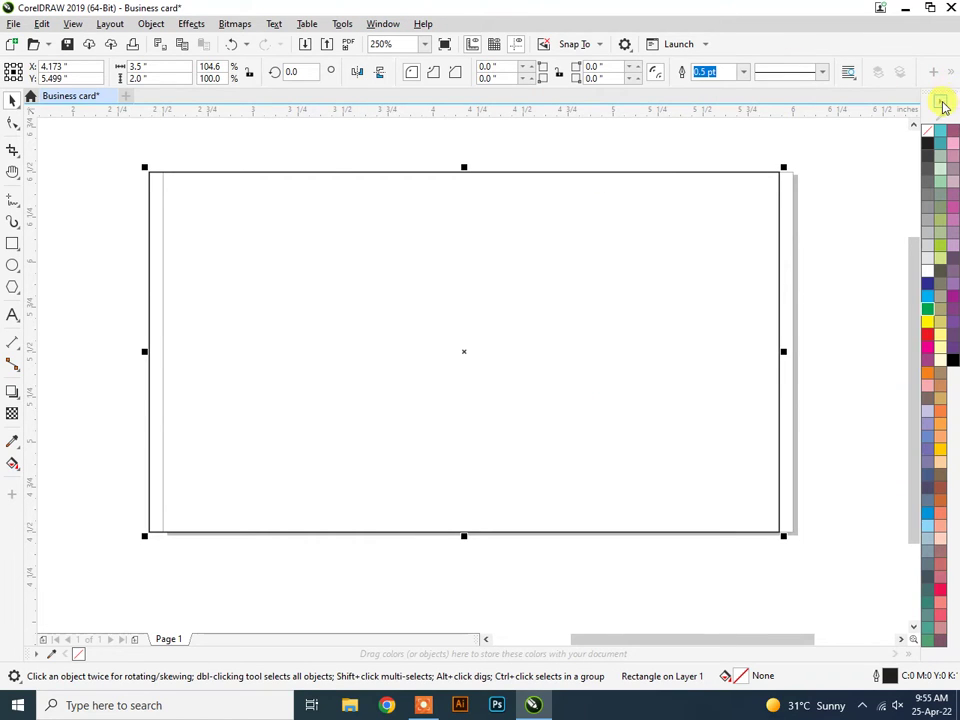
{"action": "left_click", "coordinate": [383, 24]}
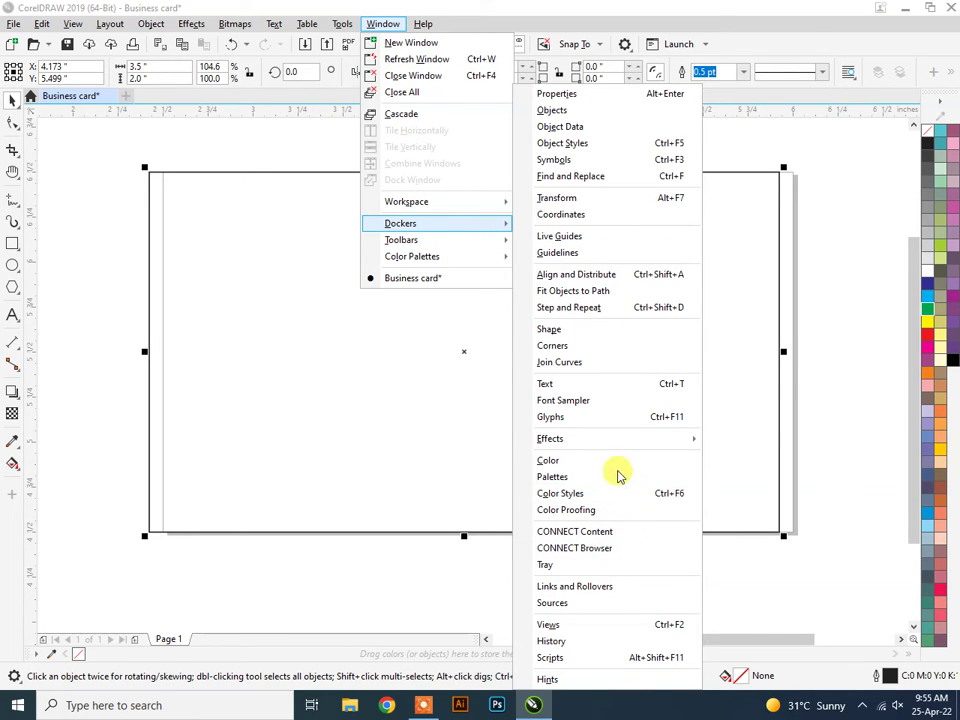
{"action": "left_click", "coordinate": [630, 276]}
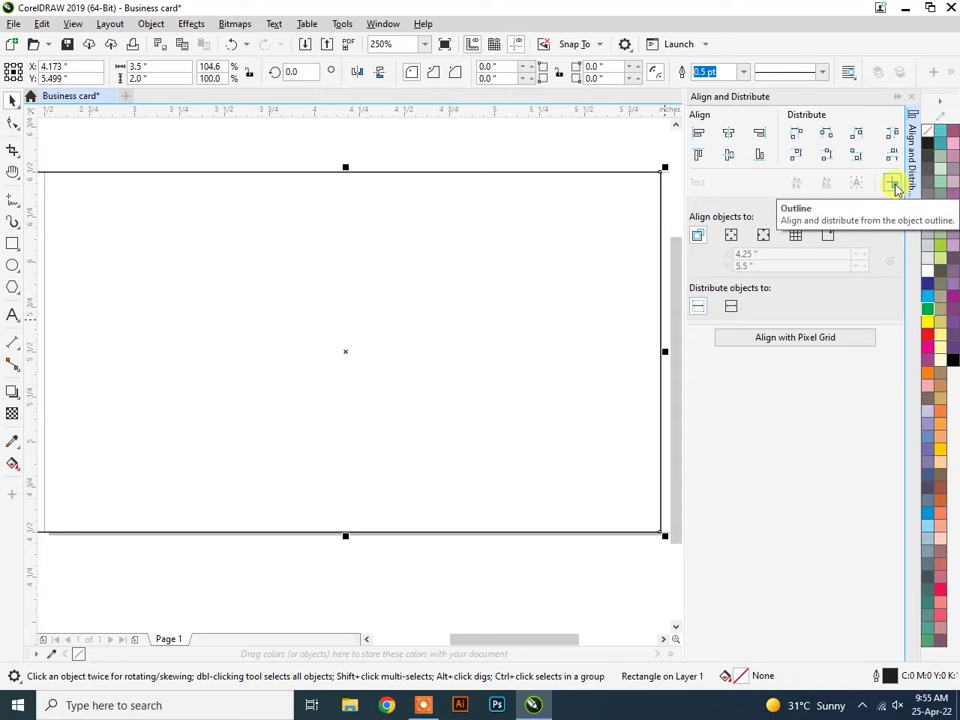
Align the rectangle to the page centre horizontally and vertically (X 4.25", Y 5.5").
{"action": "left_click", "coordinate": [729, 137]}
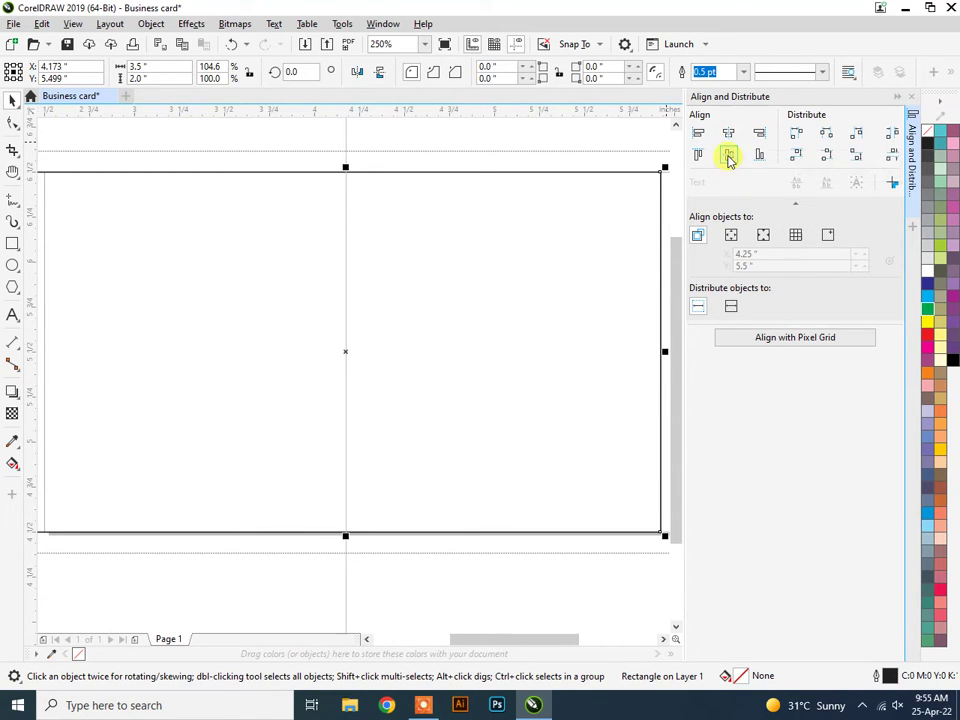
{"action": "left_click", "coordinate": [729, 157]}
{"action": "scroll", "coordinate": [396, 334], "scroll_direction": "down", "scroll_amount": 2}
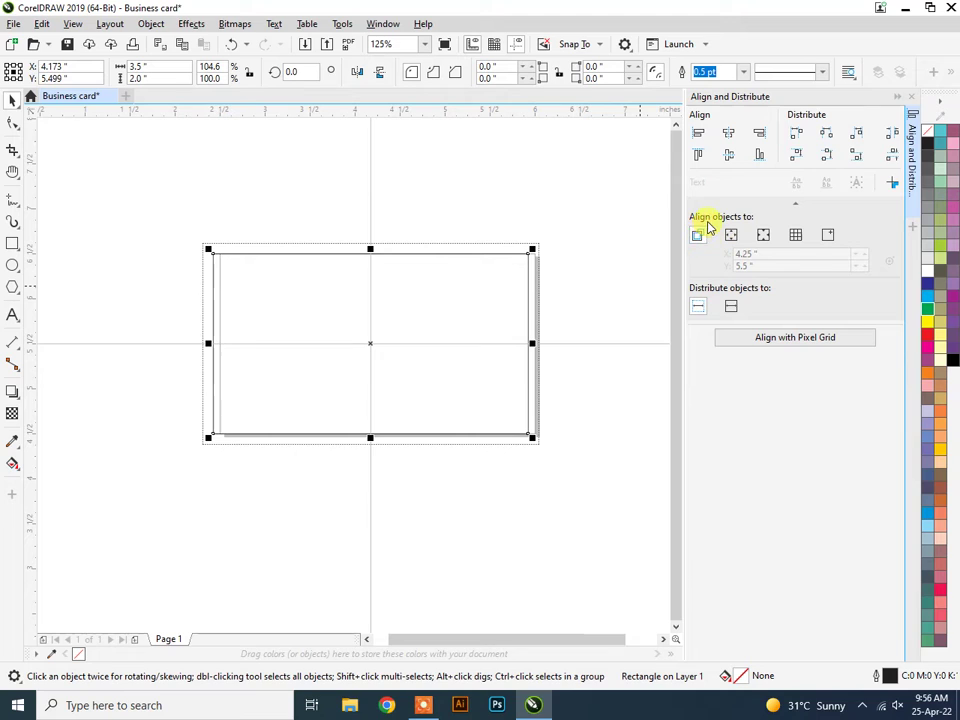
{"action": "left_click", "coordinate": [700, 232]}
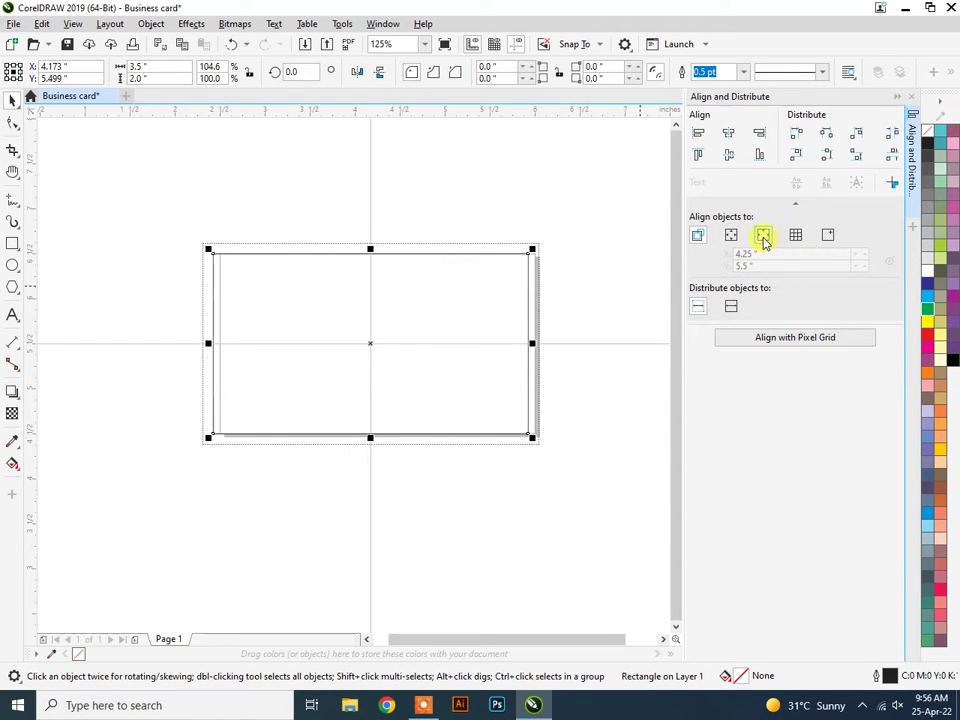
{"action": "left_click", "coordinate": [728, 133]}
{"action": "left_click", "coordinate": [729, 154]}
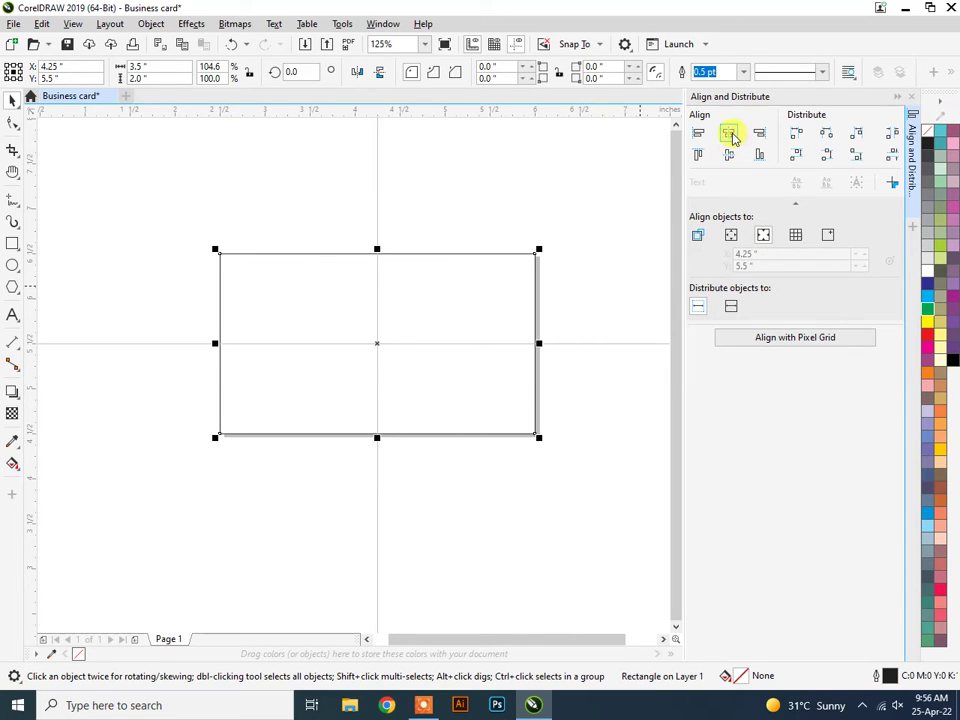
{"action": "left_click", "coordinate": [764, 236]}
{"action": "left_click", "coordinate": [898, 97]}
Set the rectangle to no fill, leaving only its outline.
{"action": "scroll", "coordinate": [514, 309], "scroll_direction": "up", "scroll_amount": 2}
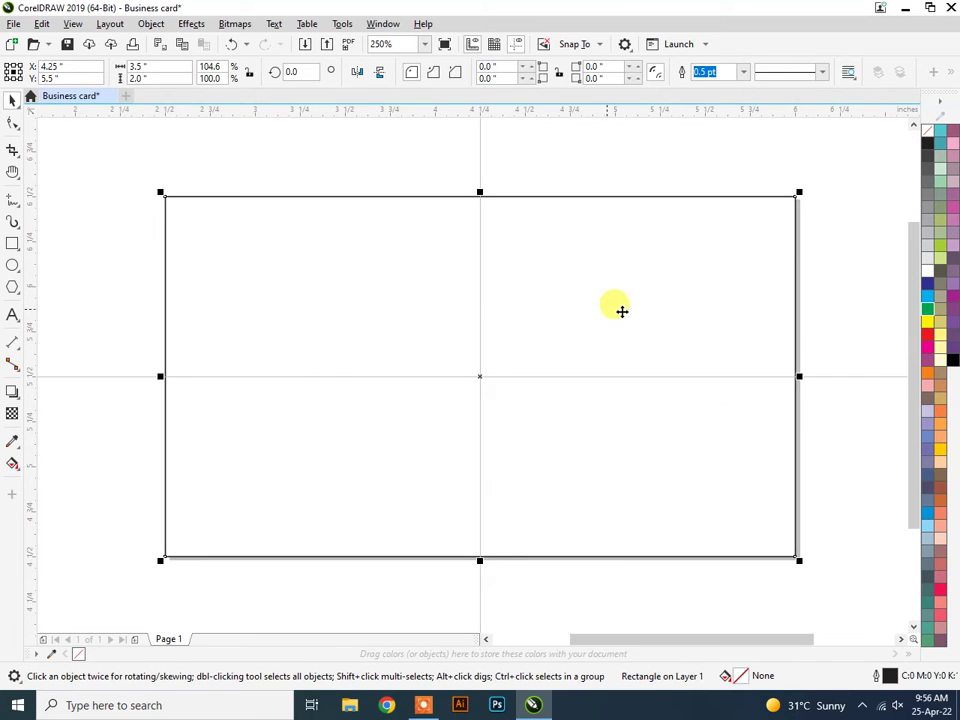
{"action": "left_click", "coordinate": [927, 371]}
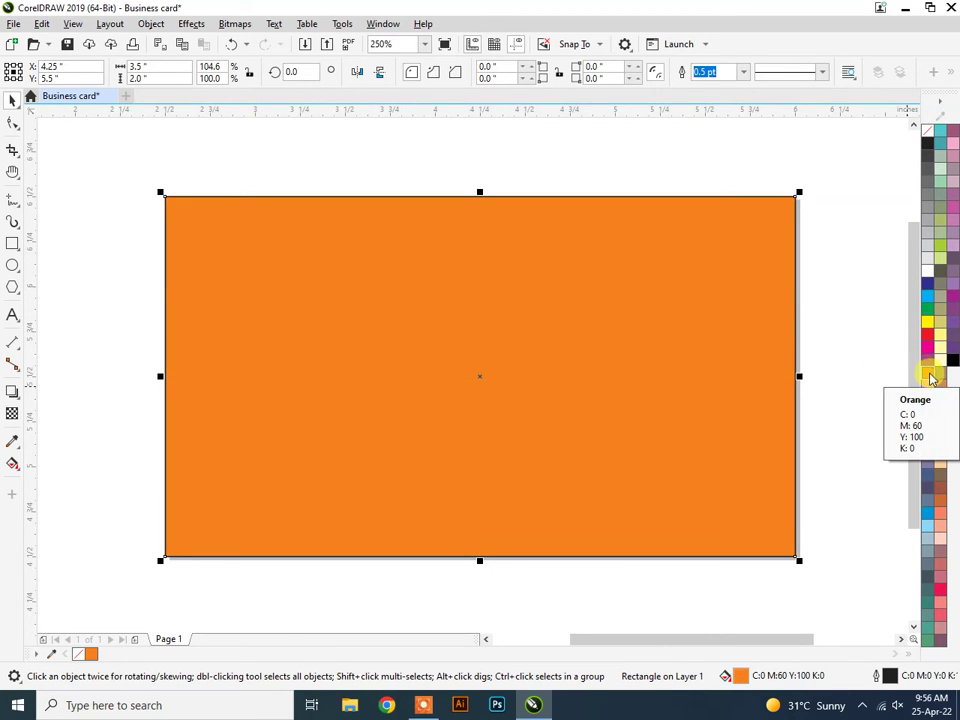
{"action": "left_click", "coordinate": [927, 131]}
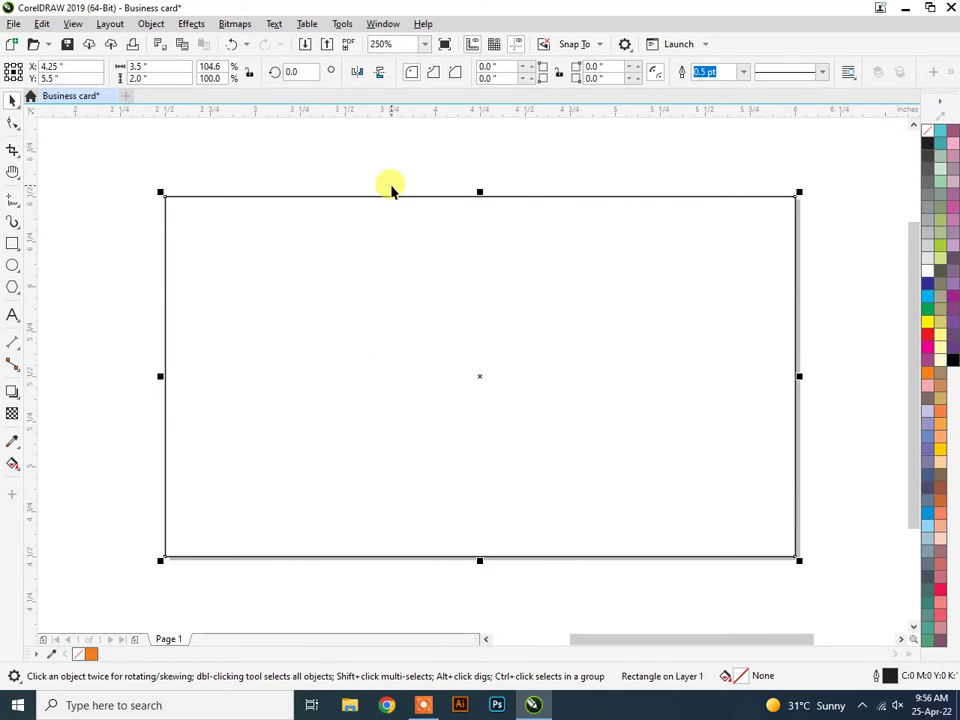
Lock the rectangle with Object > Lock > Lock.
{"action": "left_click", "coordinate": [151, 24]}
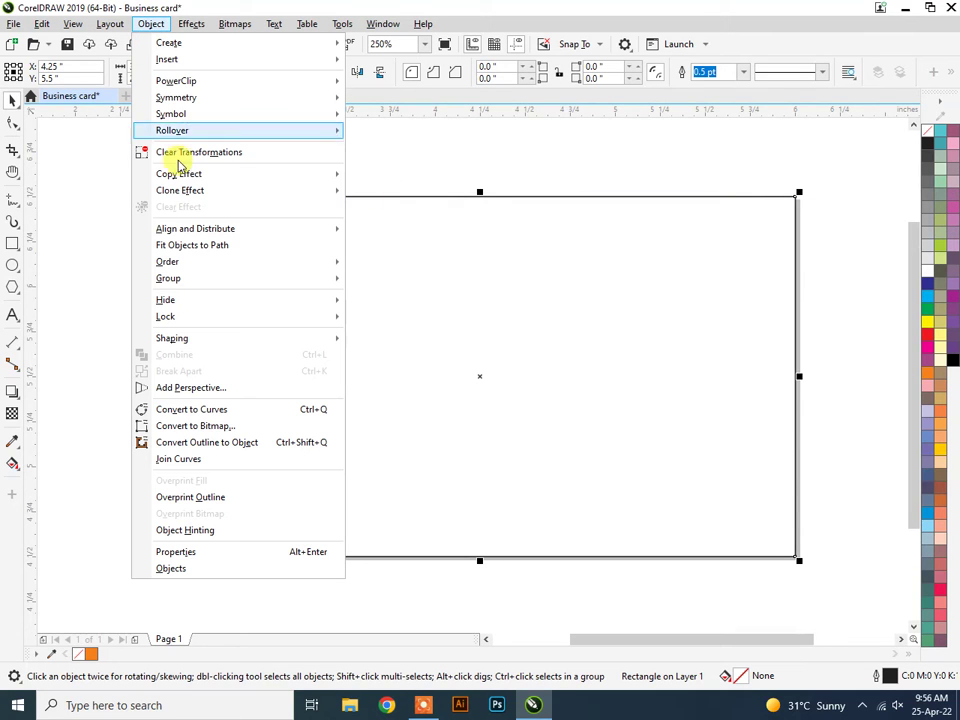
{"action": "mouse_move", "coordinate": [251, 320]}
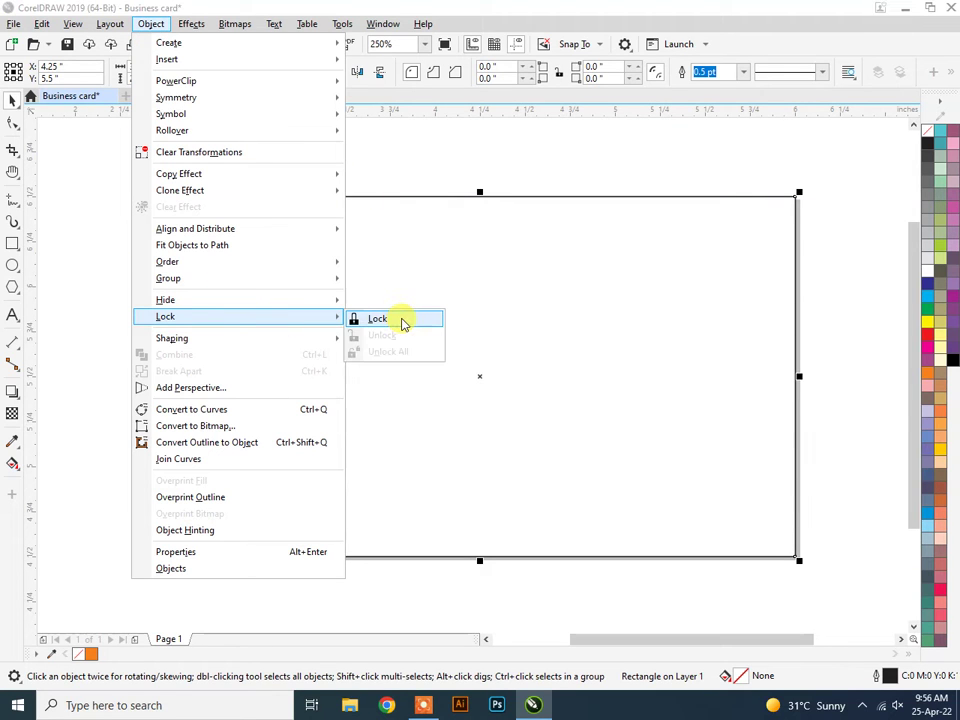
{"action": "left_click", "coordinate": [403, 320]}
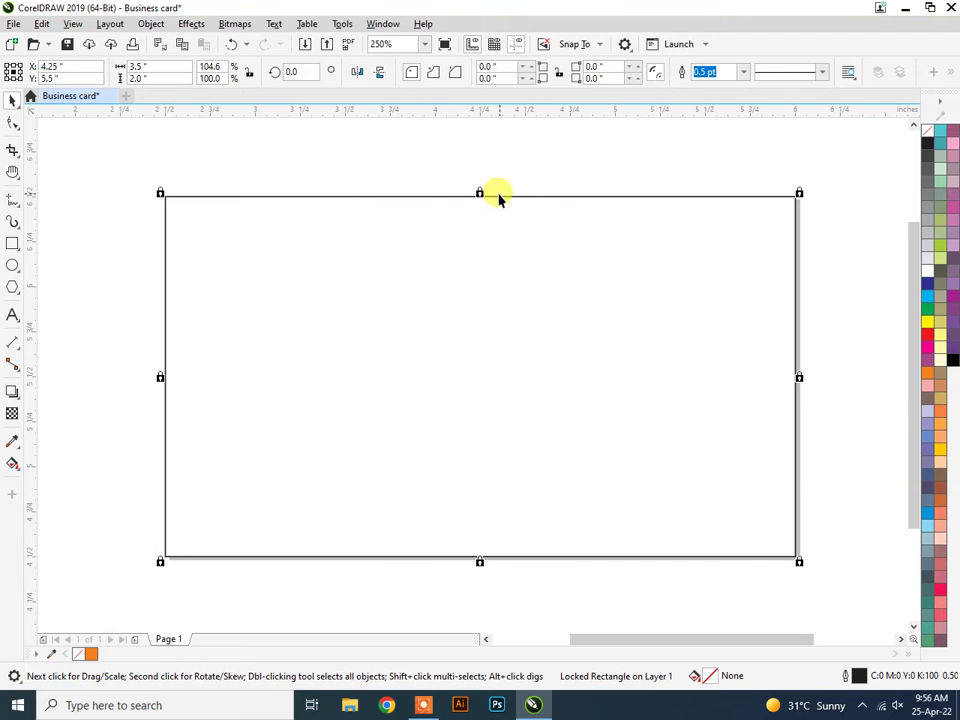
{"action": "scroll", "coordinate": [435, 326], "scroll_direction": "down", "scroll_amount": 2}
{"action": "scroll", "coordinate": [447, 327], "scroll_direction": "up", "scroll_amount": 2}
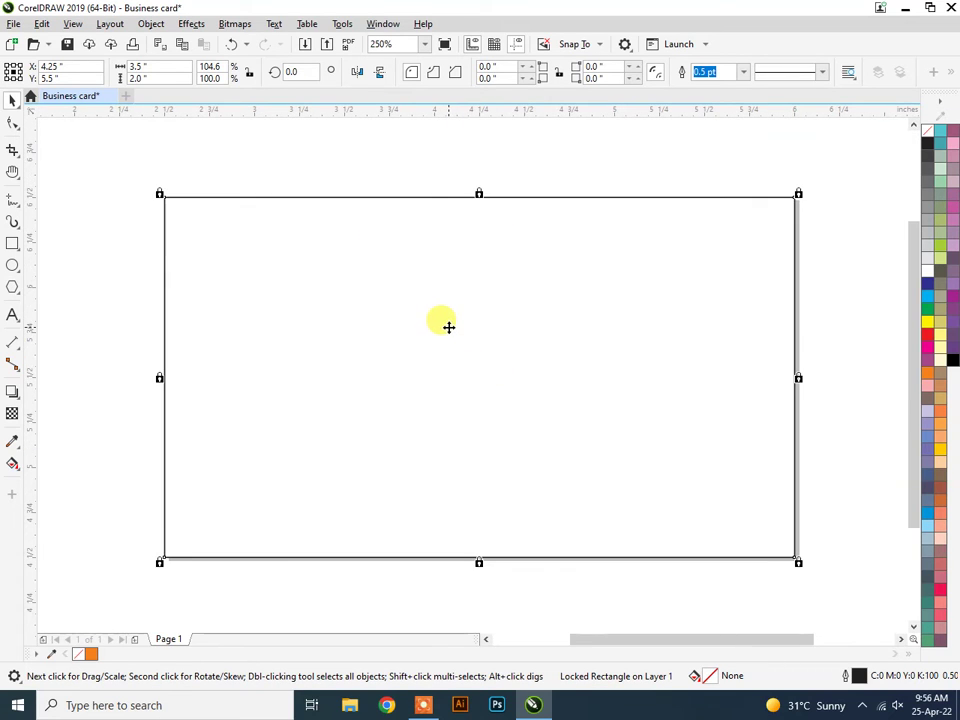
{"action": "left_click", "coordinate": [13, 243]}
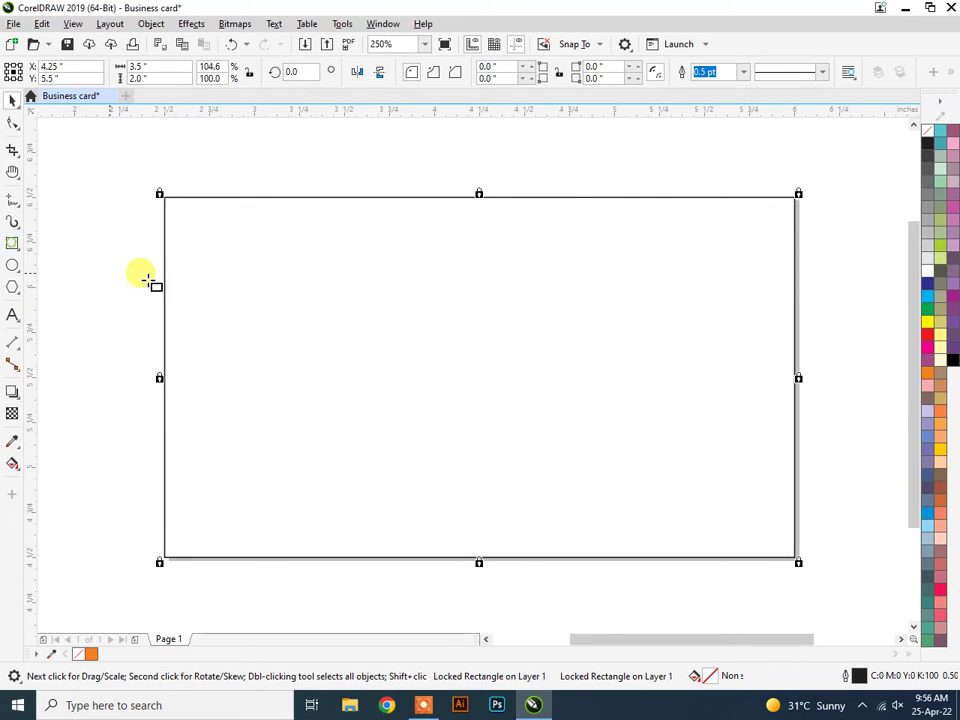
Draw a smaller rectangle on the card's right side and stretch it leftward.
{"action": "left_click_drag", "start_coordinate": [589, 270], "coordinate": [795, 487]}
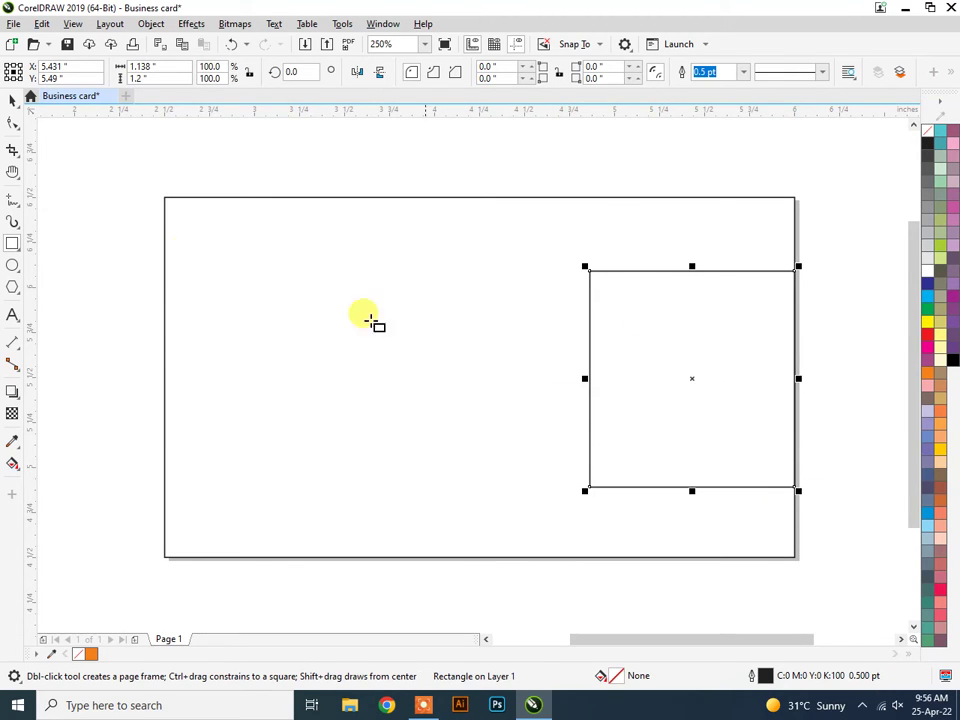
{"action": "left_click", "coordinate": [13, 100]}
{"action": "left_click_drag", "start_coordinate": [583, 378], "coordinate": [521, 376]}
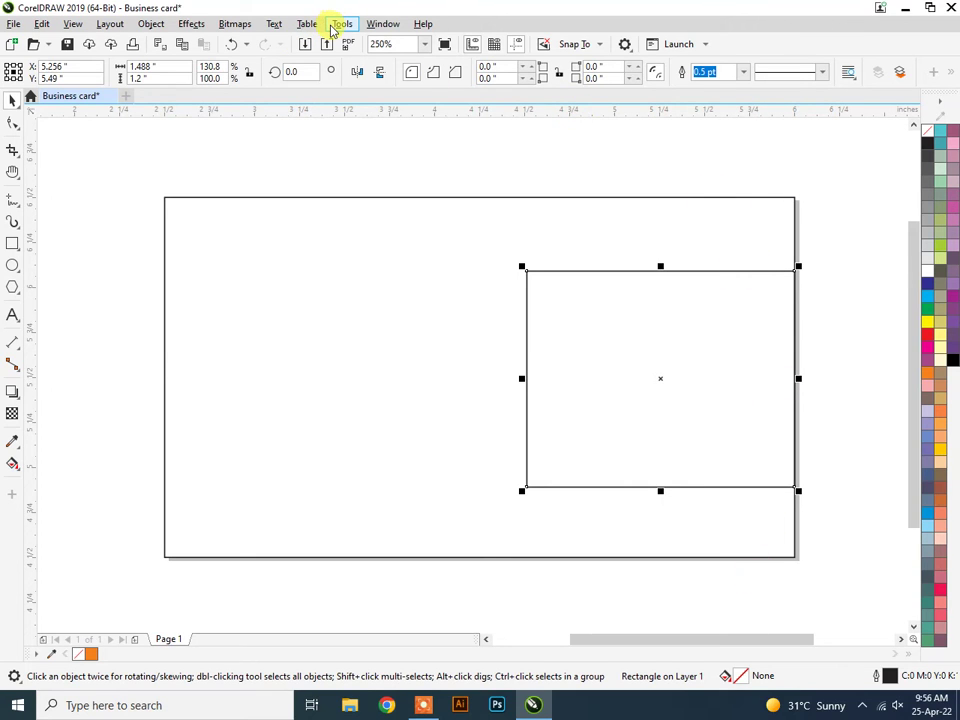
Centre the new rectangle vertically on the page at Y 5.5" with Align and Distribute.
{"action": "left_click", "coordinate": [335, 25]}
{"action": "mouse_move", "coordinate": [383, 23]}
{"action": "mouse_move", "coordinate": [448, 226]}
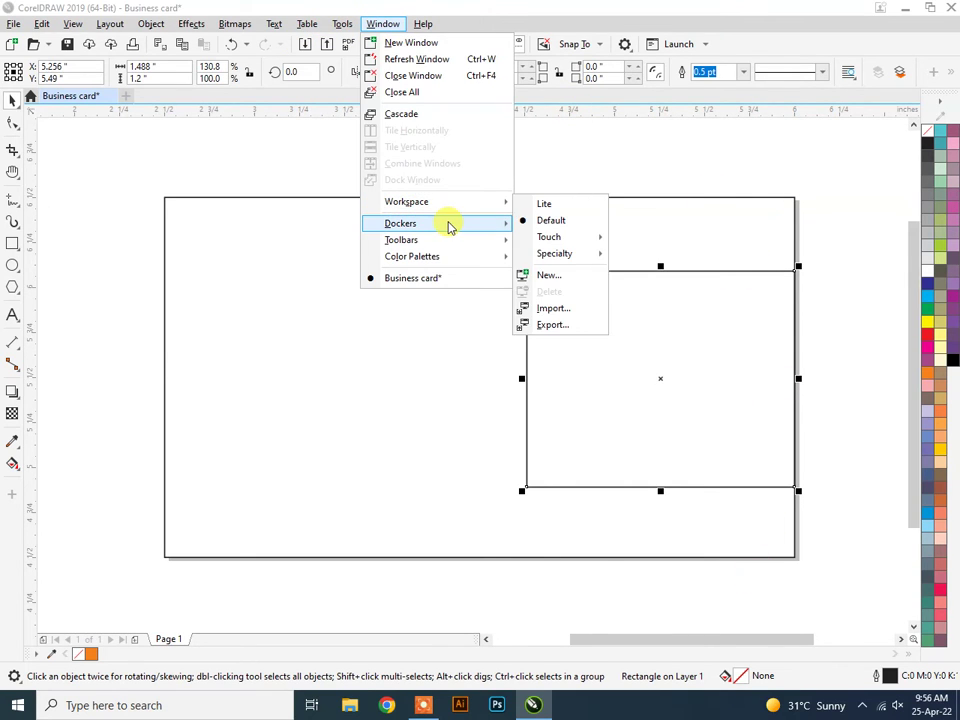
{"action": "left_click", "coordinate": [670, 280]}
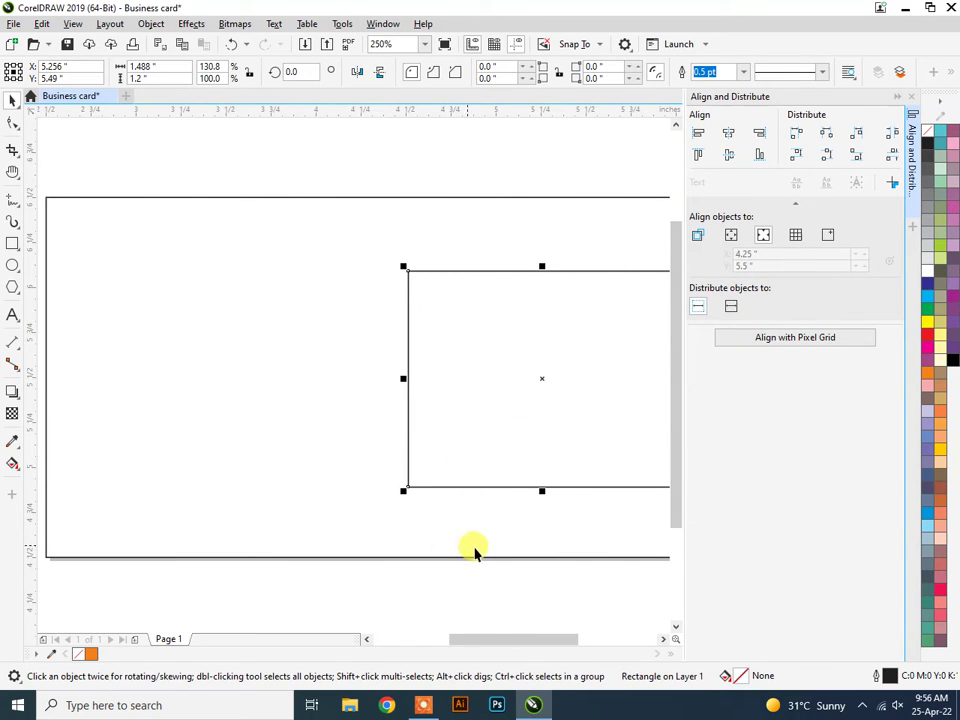
{"action": "left_click_drag", "start_coordinate": [499, 639], "coordinate": [527, 639]}
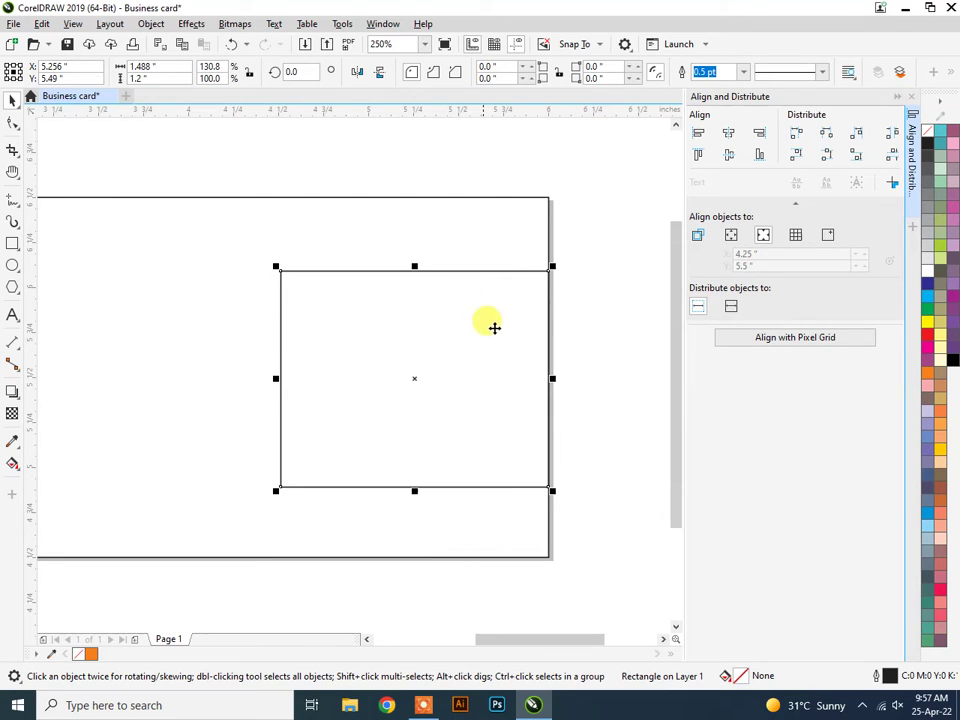
{"action": "left_click", "coordinate": [728, 159]}
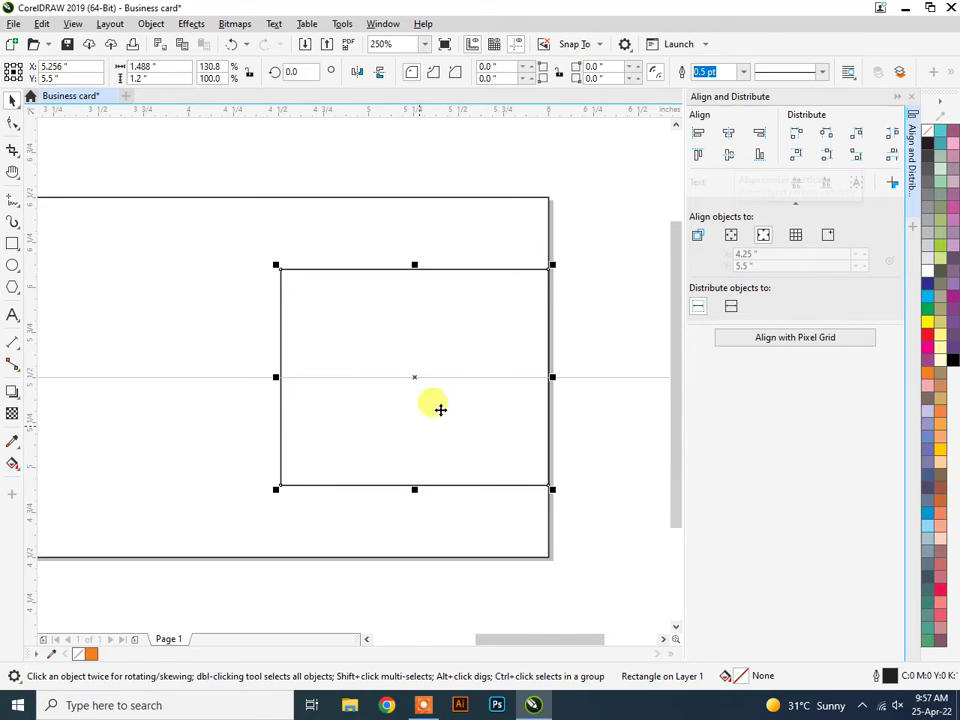
{"action": "left_click", "coordinate": [898, 100]}
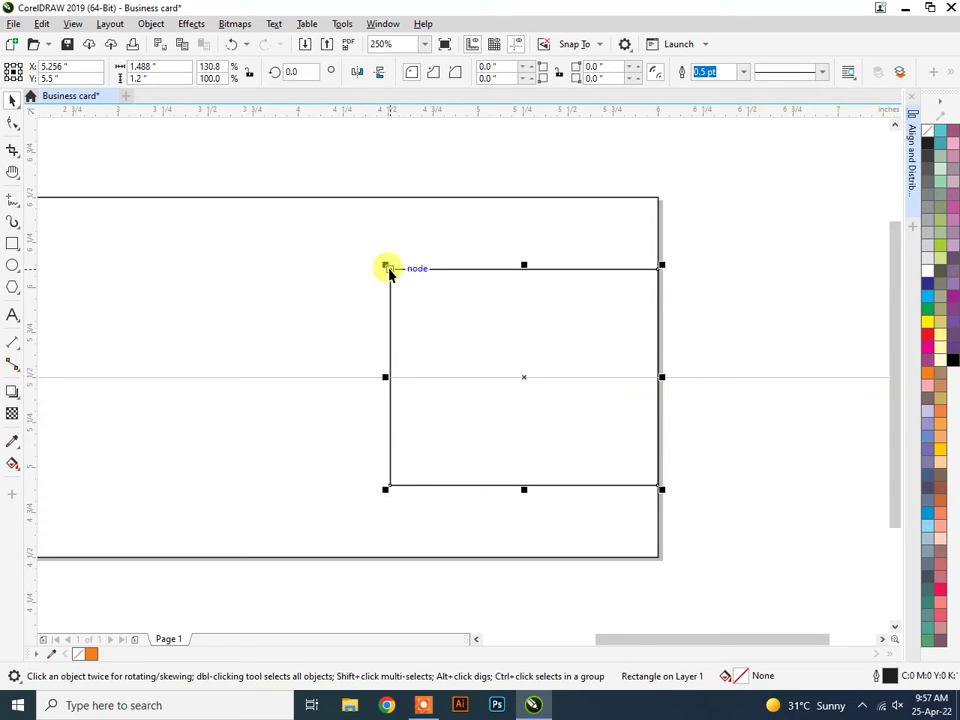
{"action": "left_click", "coordinate": [12, 124]}
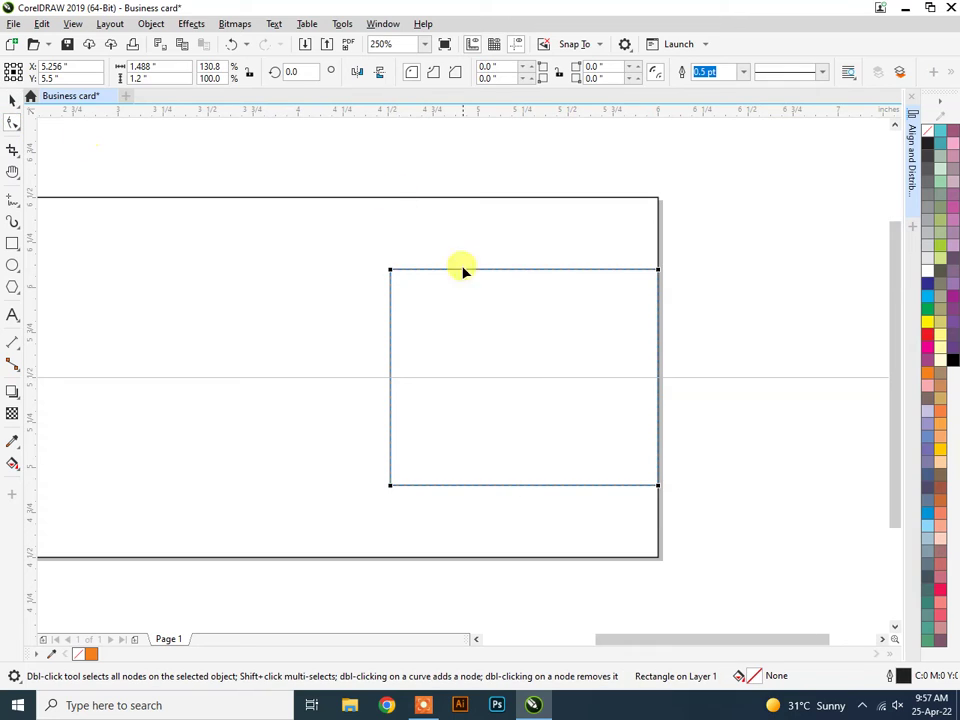
{"action": "left_click", "coordinate": [391, 270]}
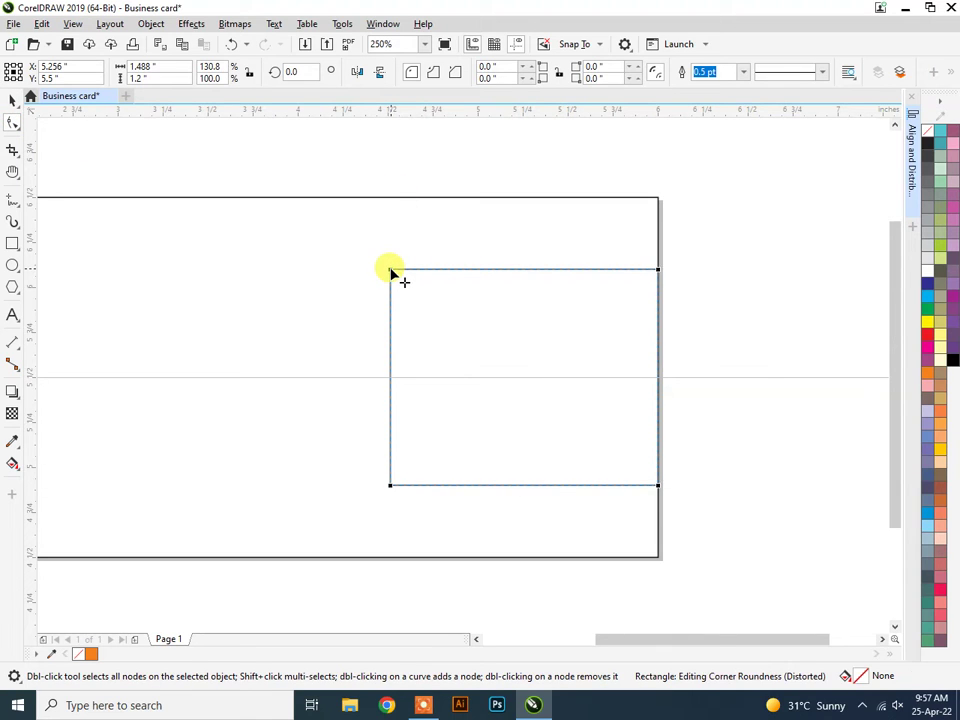
{"action": "left_click_drag", "start_coordinate": [391, 270], "coordinate": [428, 291]}
{"action": "key", "text": "ctrl+z"}
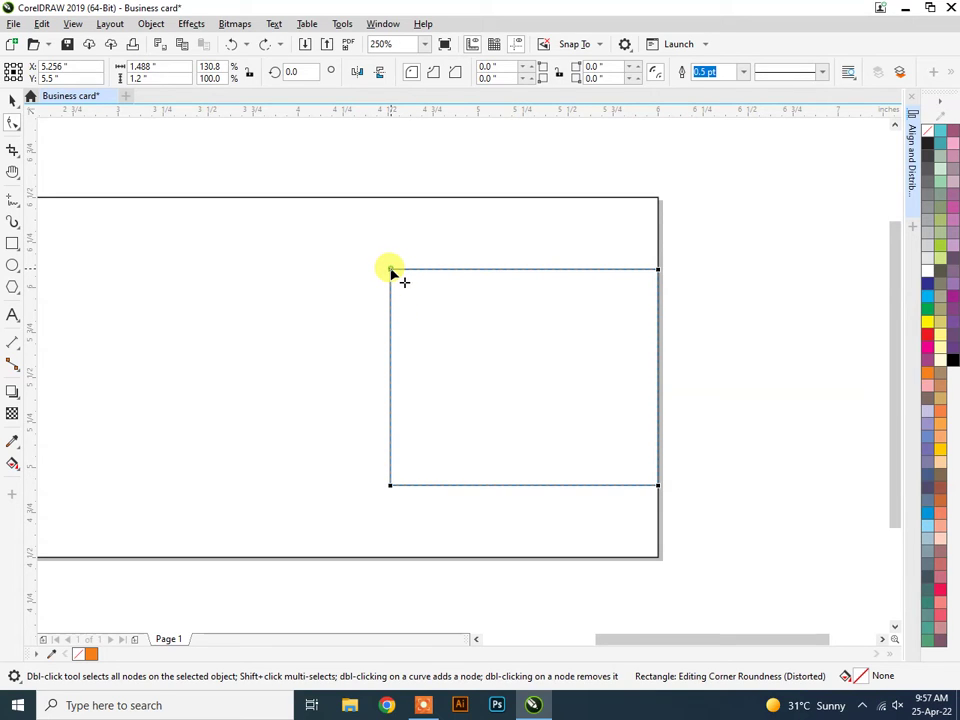
{"action": "left_click", "coordinate": [391, 486]}
{"action": "left_click", "coordinate": [10, 100]}
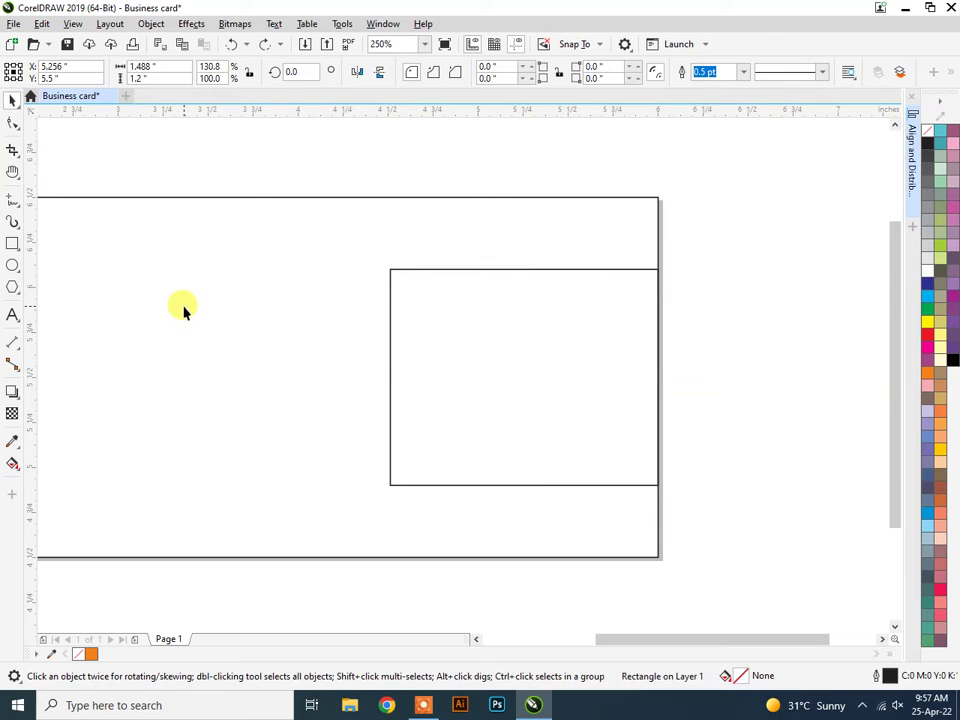
{"action": "left_click", "coordinate": [184, 311]}
{"action": "left_click_drag", "start_coordinate": [379, 260], "coordinate": [440, 390]}
{"action": "left_click", "coordinate": [13, 124]}
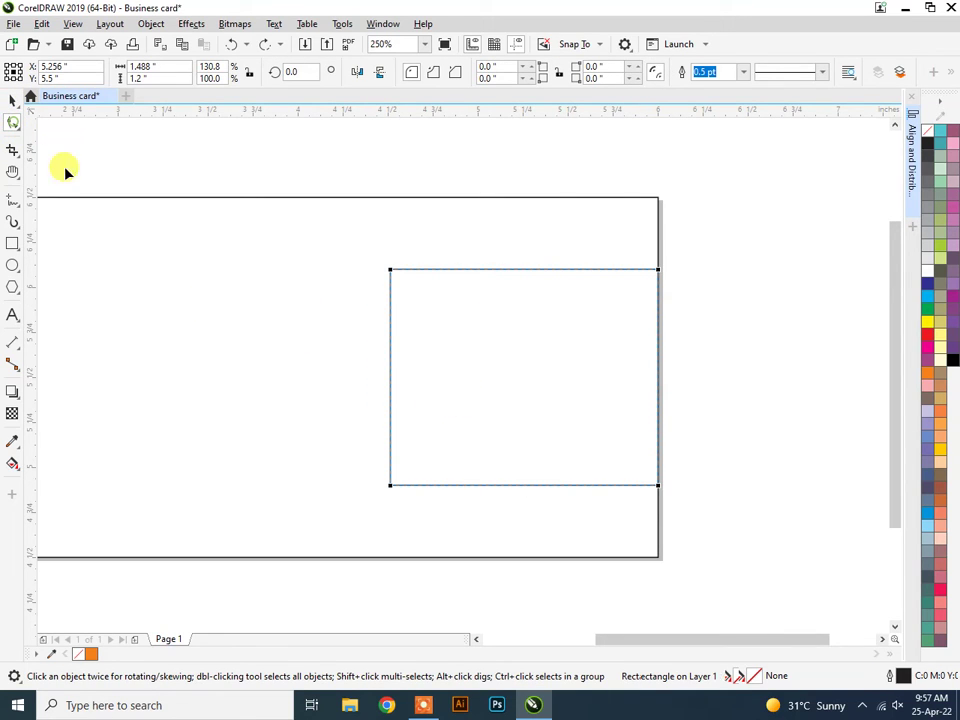
{"action": "left_click", "coordinate": [390, 269]}
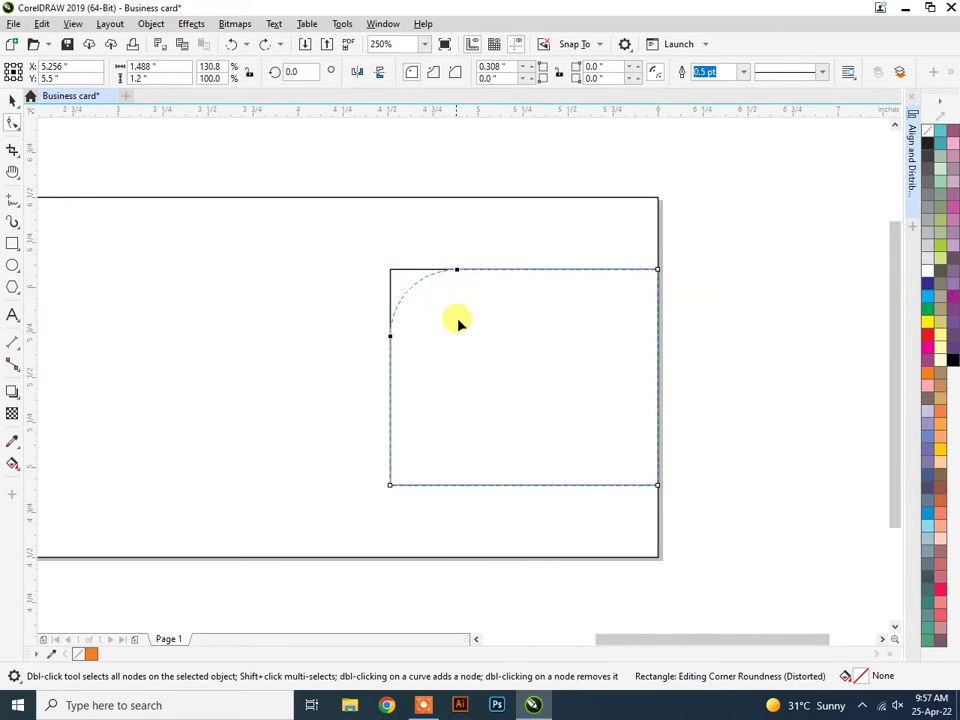
{"action": "left_click_drag", "start_coordinate": [487, 343], "coordinate": [488, 344]}
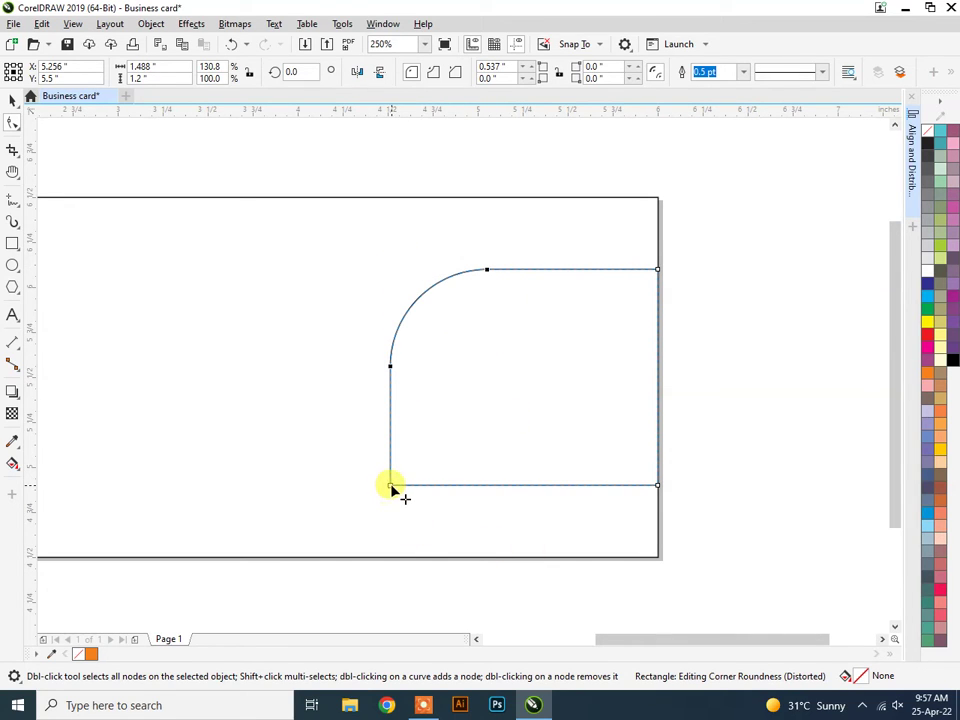
{"action": "left_click_drag", "start_coordinate": [390, 487], "coordinate": [446, 439]}
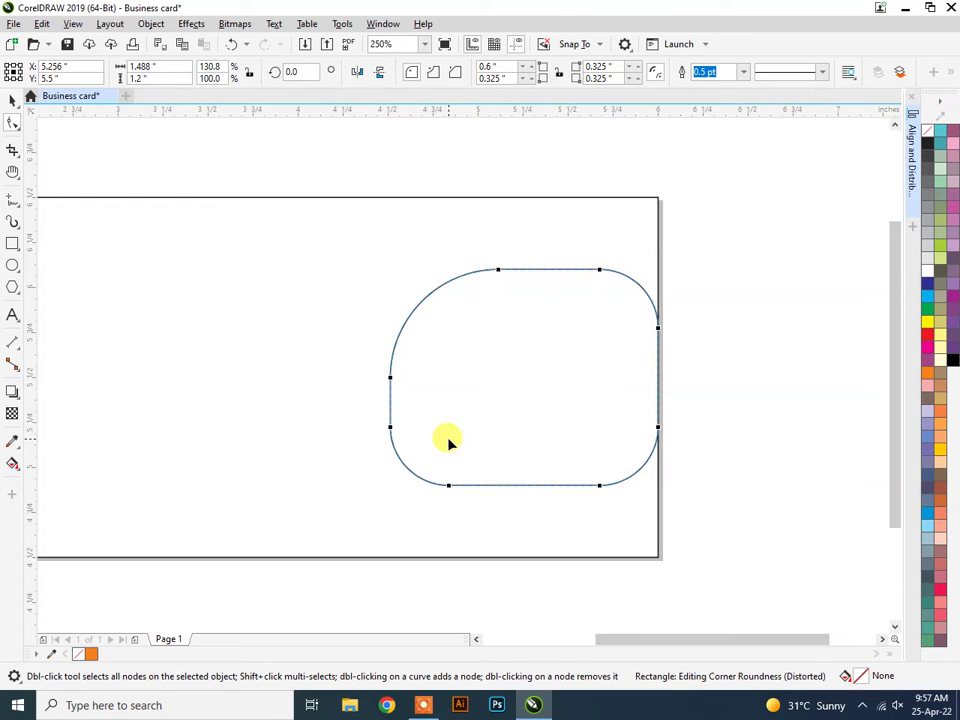
{"action": "key", "text": "ctrl+z"}
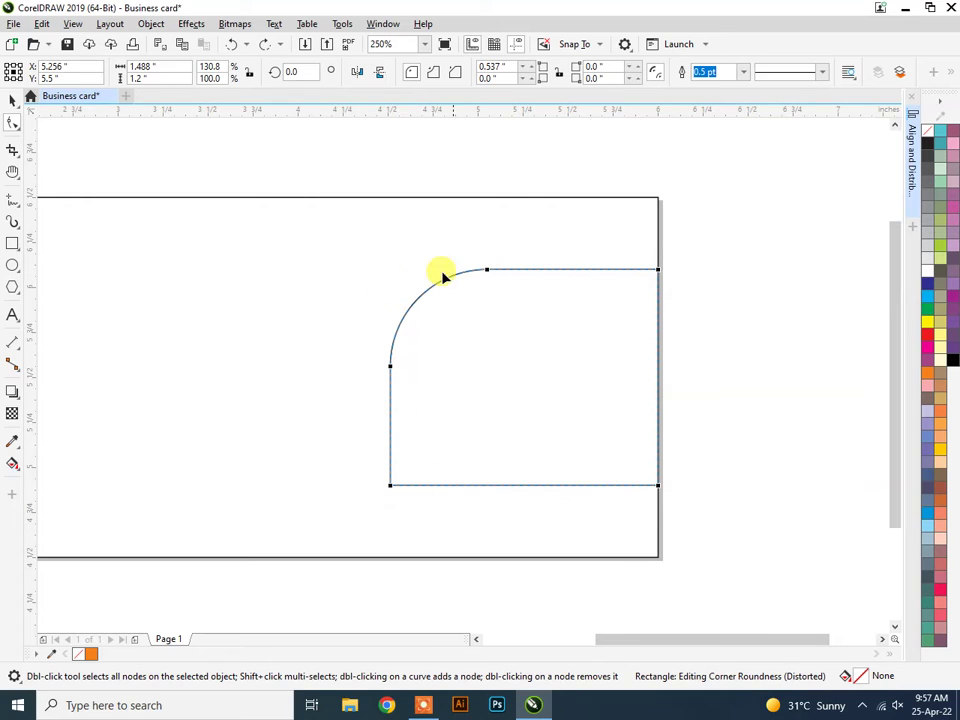
{"action": "key", "text": "ctrl+z"}
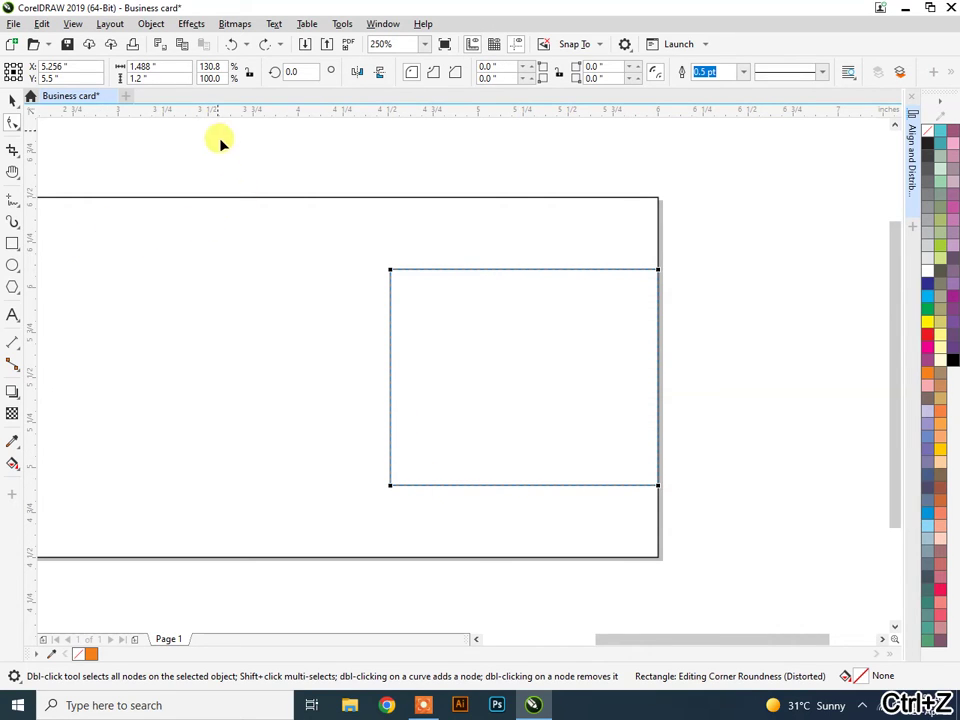
{"action": "left_click", "coordinate": [12, 100]}
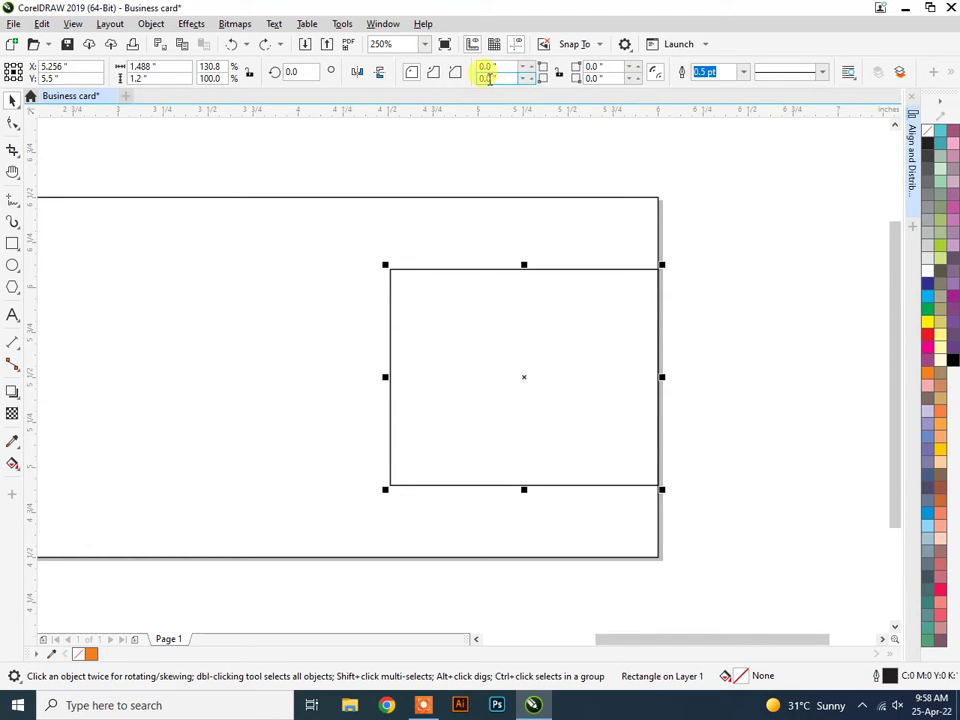
Set the rectangle's top-left corner radius to 0.4" after trying 1, 0.02 and 0.2.
{"action": "left_click", "coordinate": [494, 68]}
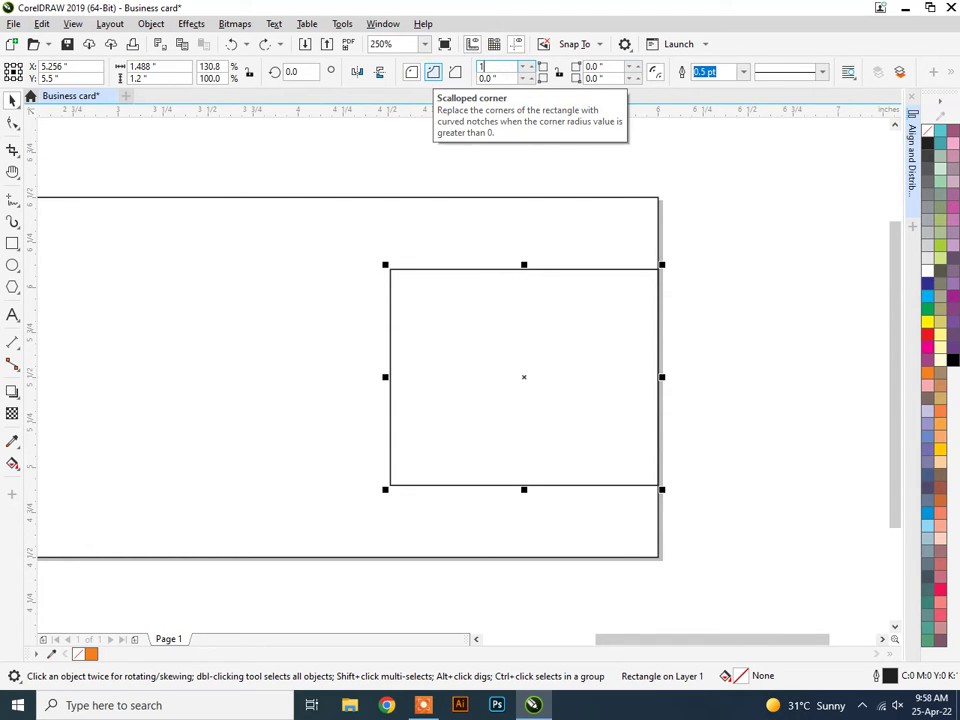
{"action": "type", "text": "1"}
{"action": "key", "text": "Return"}
{"action": "left_click", "coordinate": [503, 67]}
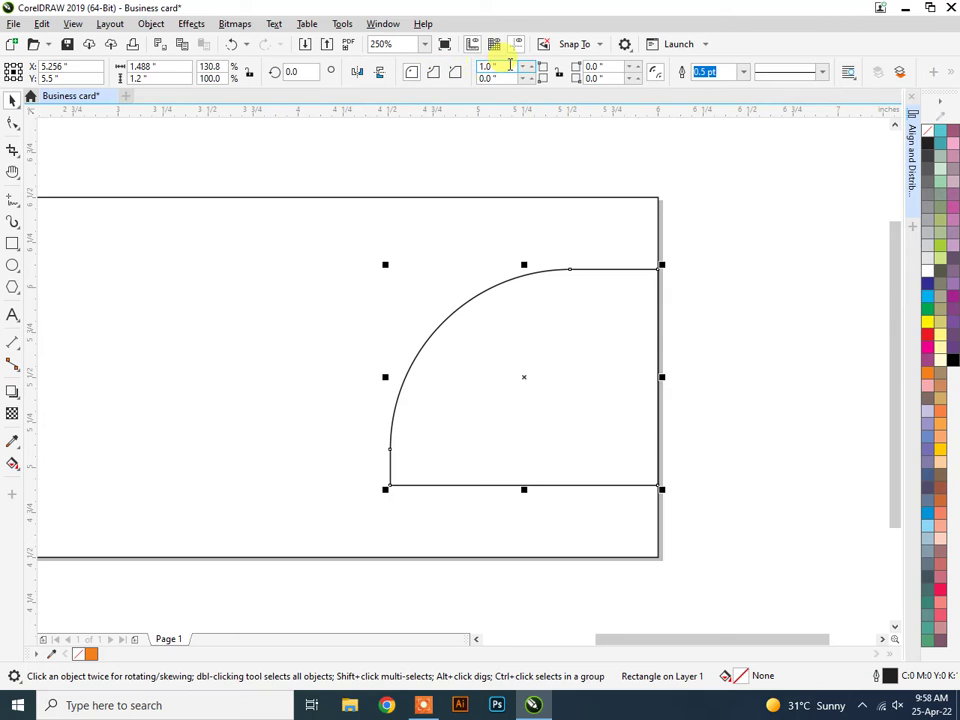
{"action": "type", "text": "0."}
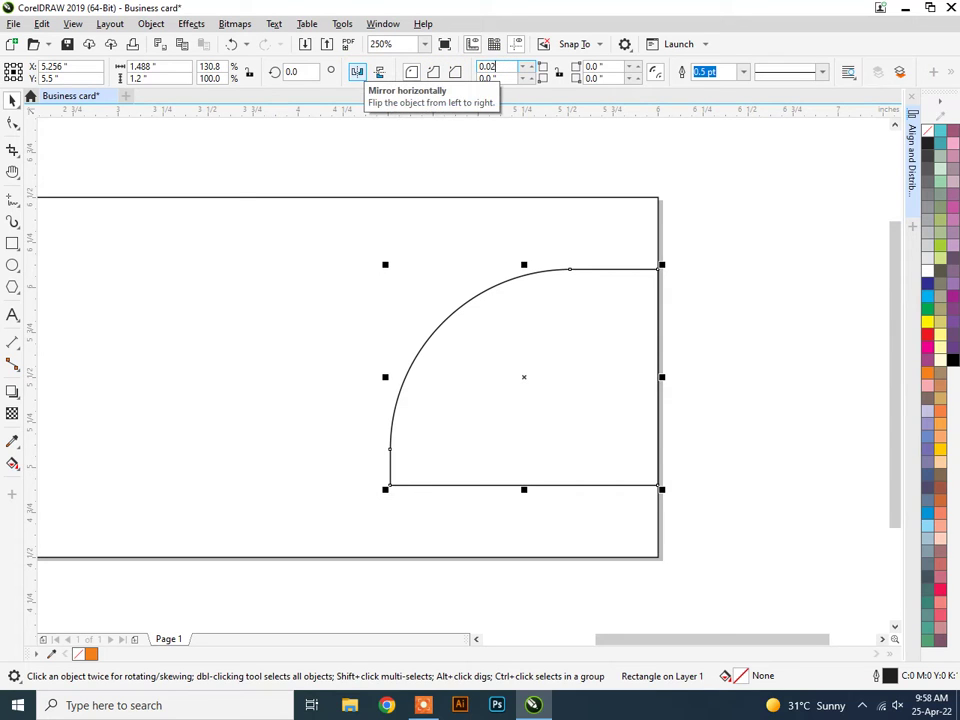
{"action": "type", "text": "02"}
{"action": "key", "text": "Return"}
{"action": "left_click", "coordinate": [491, 66]}
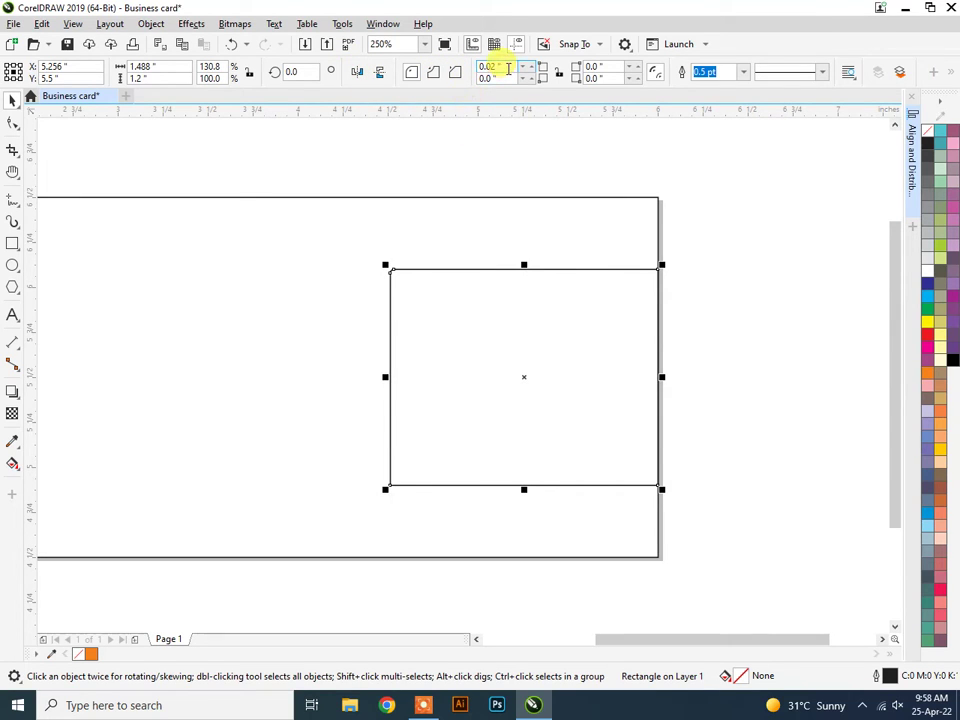
{"action": "type", "text": "0.2"}
{"action": "key", "text": "Return"}
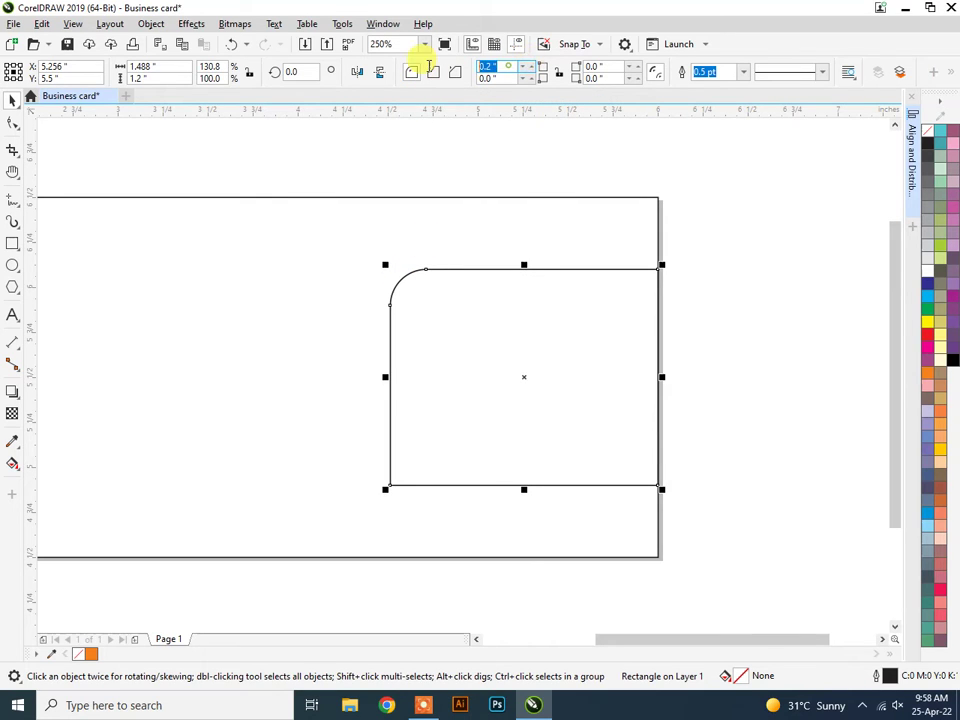
{"action": "type", "text": "0.4"}
{"action": "key", "text": "Return"}
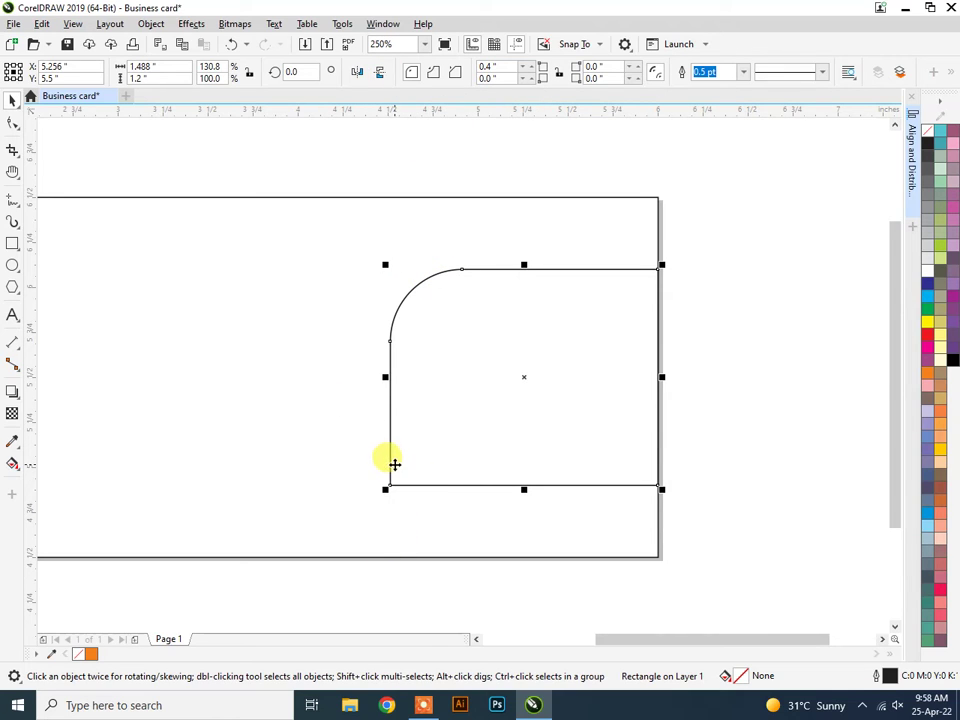
Round the bottom-left corner to 0.4" and stretch the panel taller.
{"action": "left_click", "coordinate": [490, 78]}
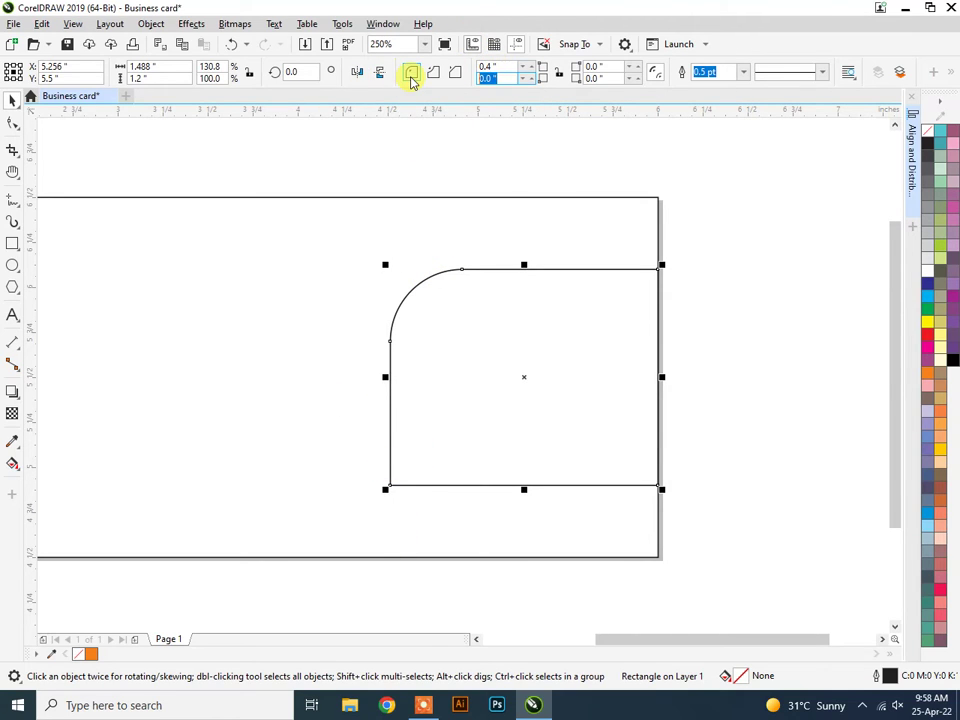
{"action": "type", "text": "0.4"}
{"action": "key", "text": "Return"}
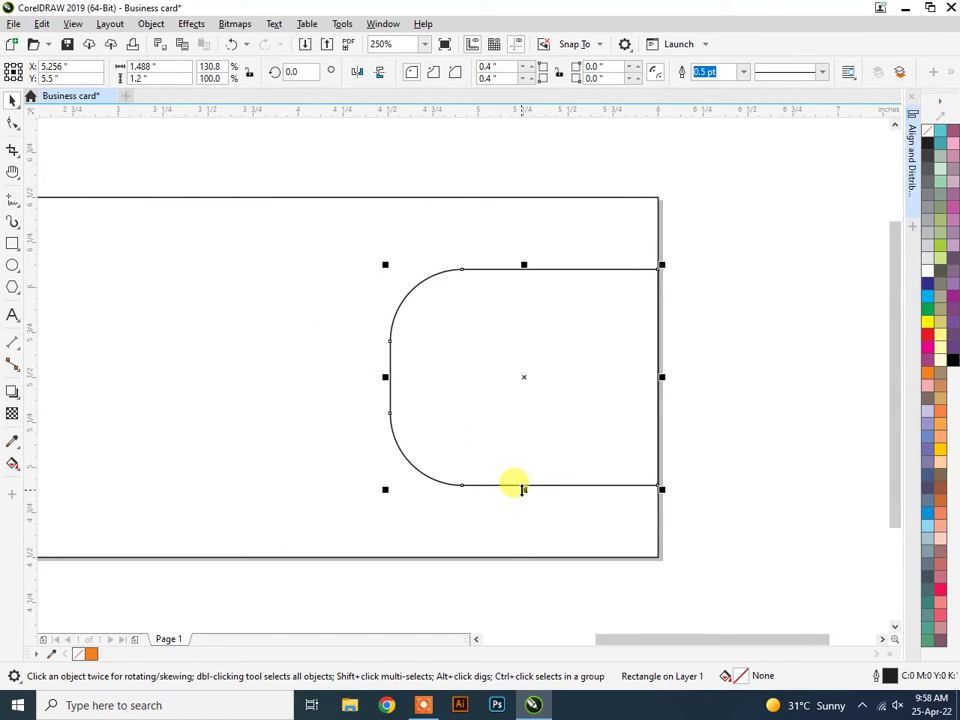
{"action": "left_click_drag", "start_coordinate": [522, 489], "coordinate": [521, 506]}
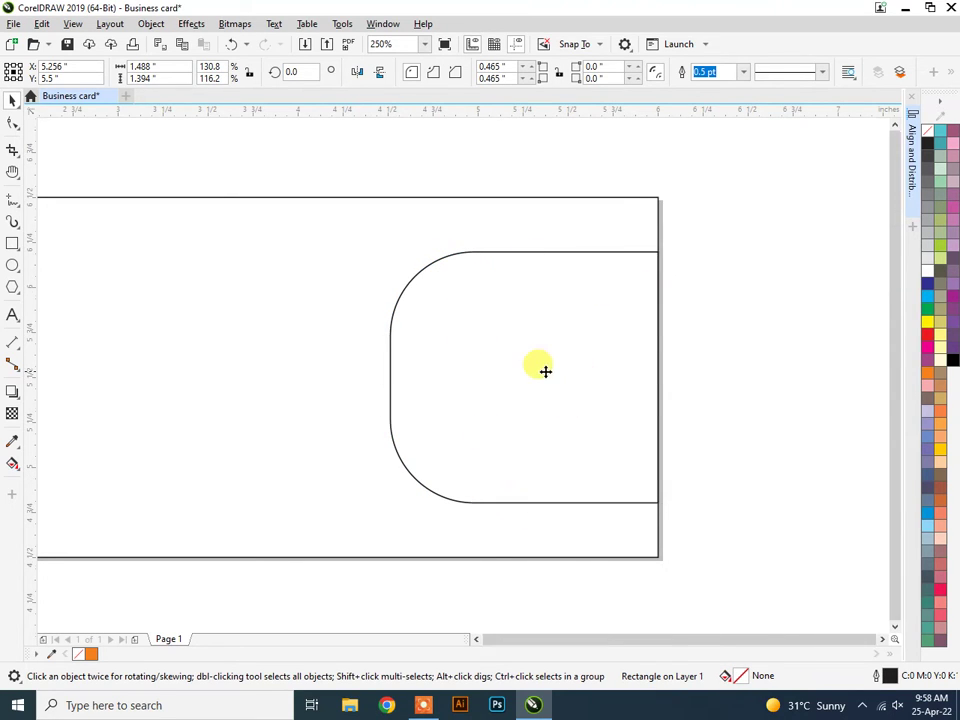
{"action": "scroll", "coordinate": [544, 371], "scroll_direction": "down", "scroll_amount": 2}
Draw a thin 1.733 × 0.367 inch rectangle from the card's left edge and reopen Align and Distribute.
{"action": "left_click", "coordinate": [728, 306]}
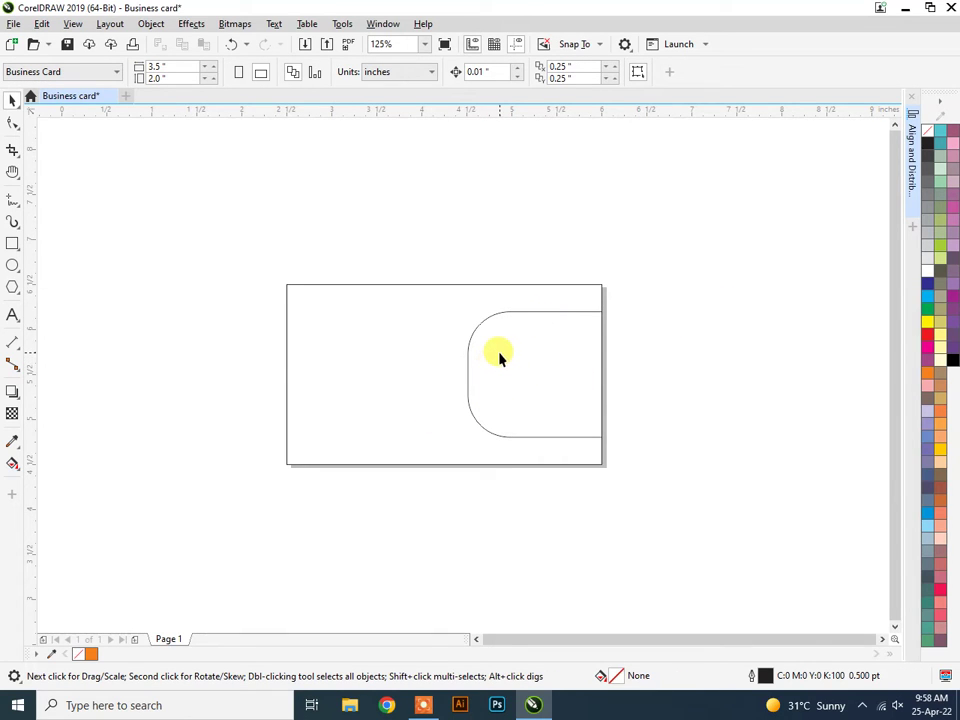
{"action": "left_click", "coordinate": [13, 246]}
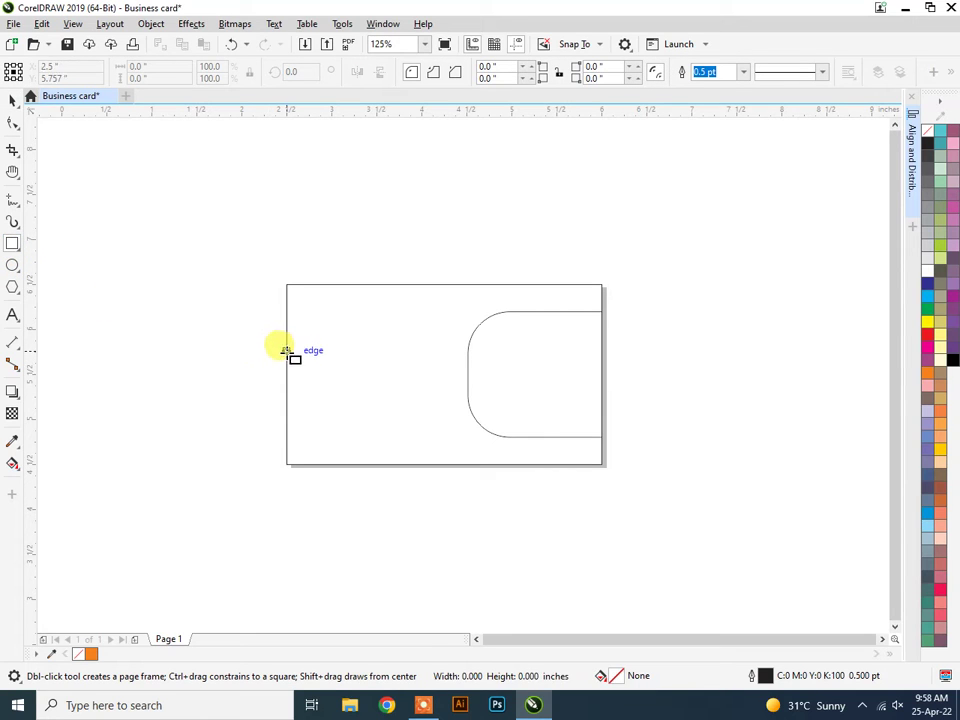
{"action": "left_click_drag", "start_coordinate": [287, 351], "coordinate": [443, 385]}
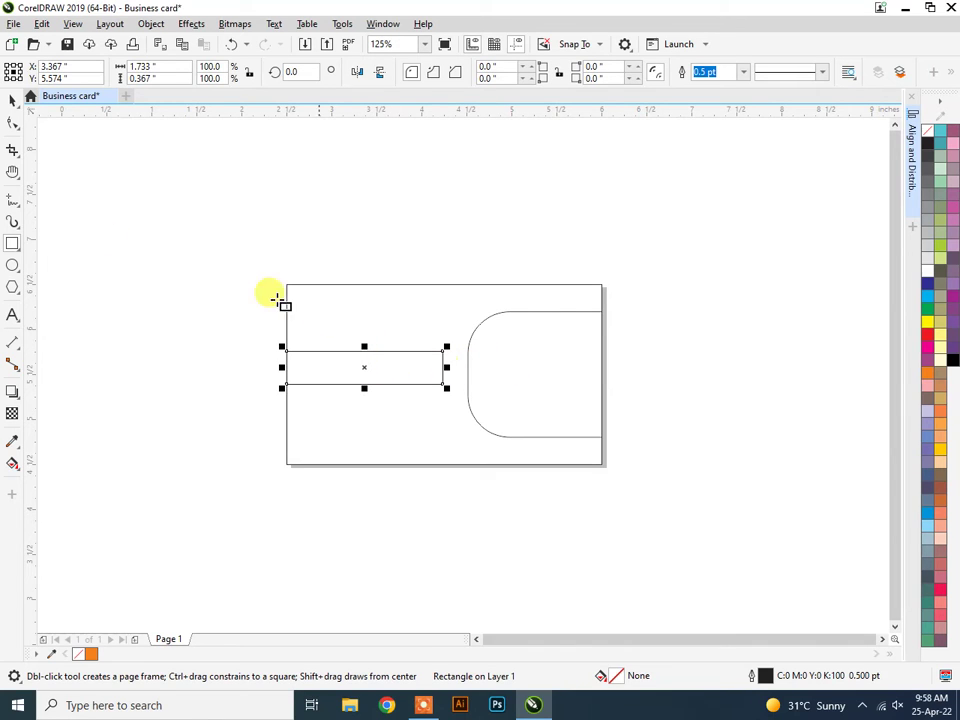
{"action": "left_click", "coordinate": [13, 97]}
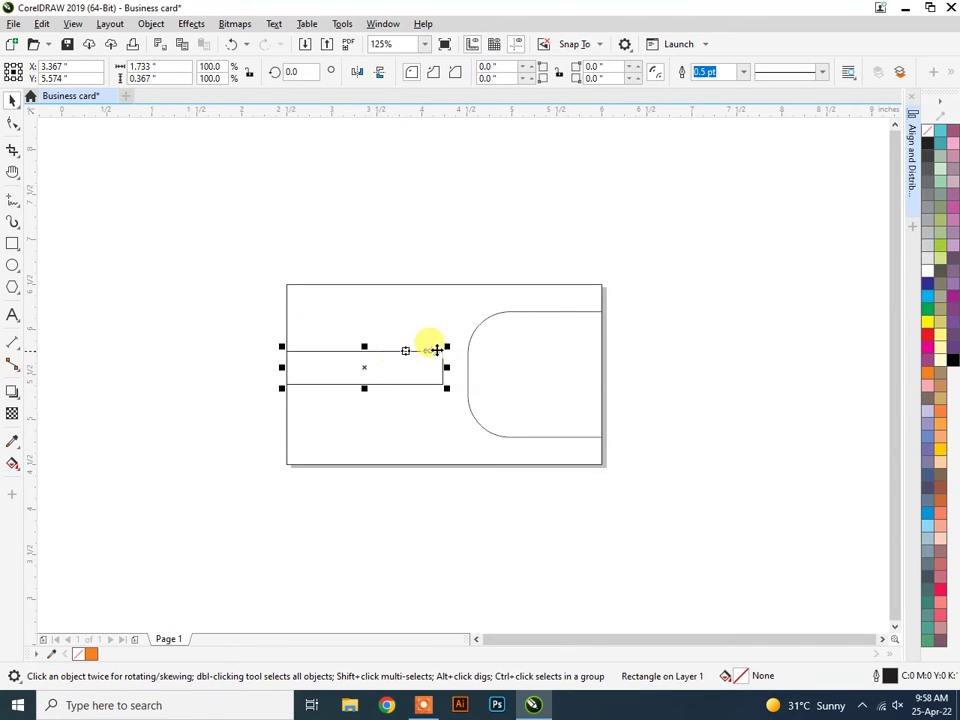
{"action": "left_click", "coordinate": [919, 177]}
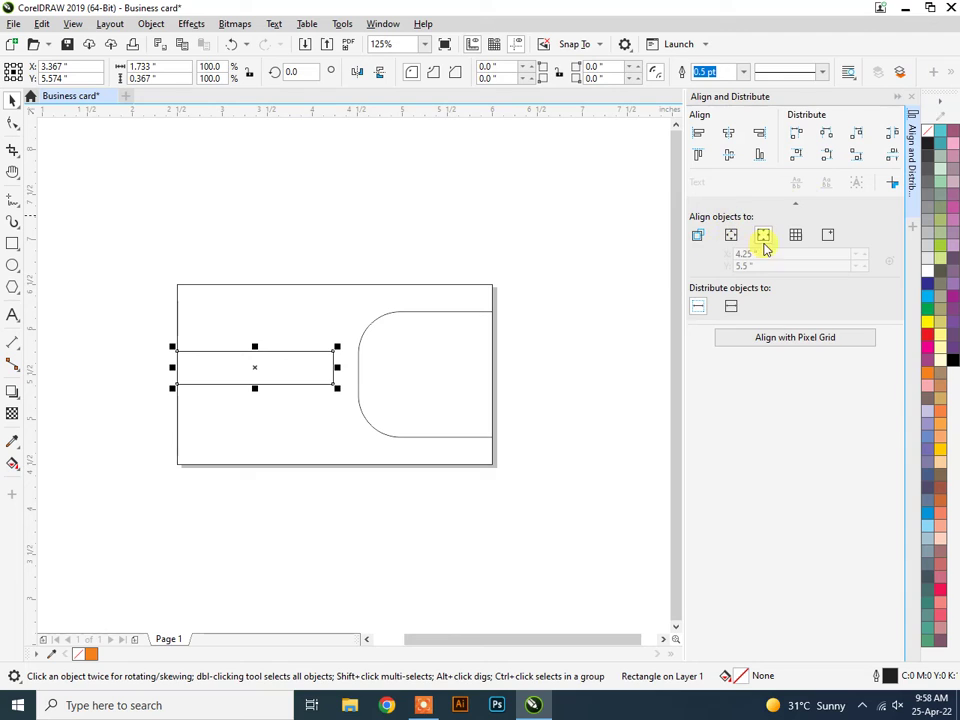
Align the thin rectangle's centre vertically to the page at Y 5.5", then collapse the docker.
{"action": "left_click", "coordinate": [765, 236]}
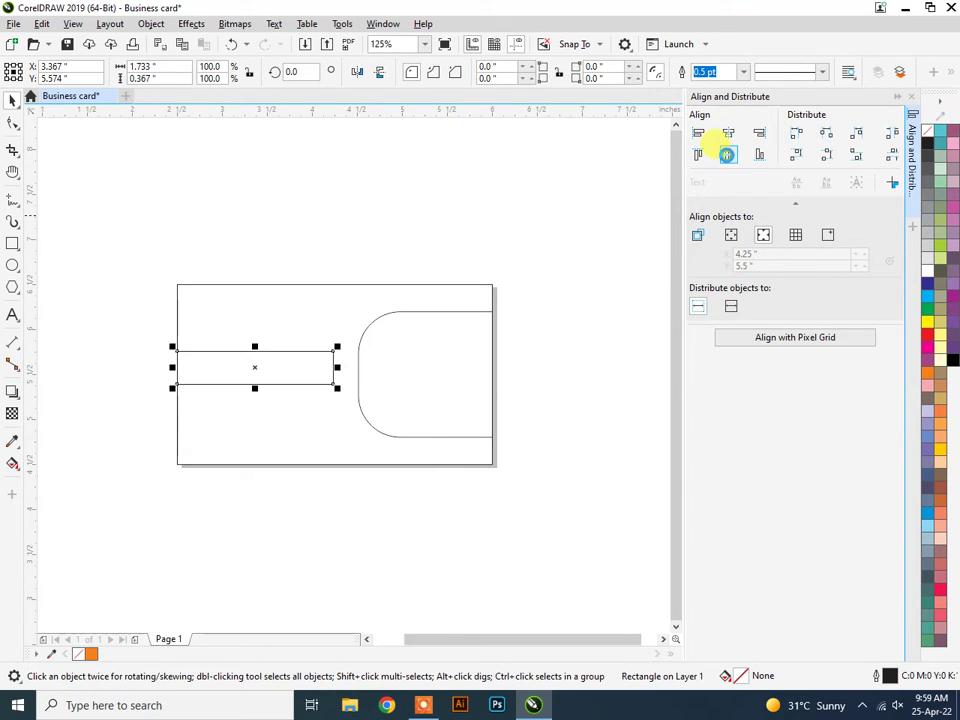
{"action": "left_click", "coordinate": [729, 158]}
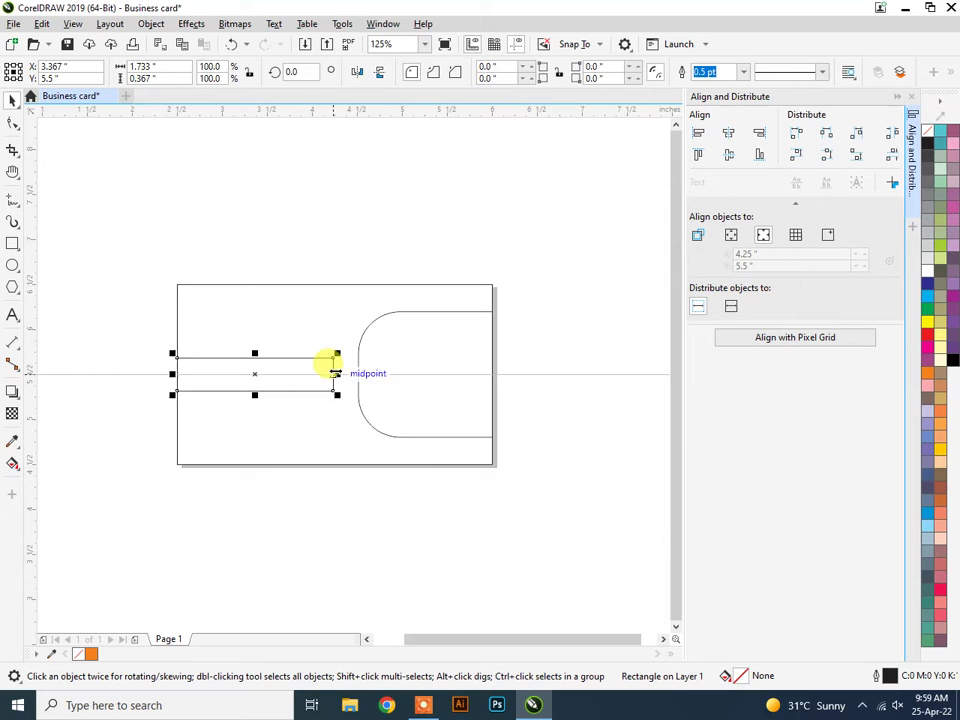
{"action": "left_click", "coordinate": [897, 100]}
{"action": "left_click", "coordinate": [426, 233]}
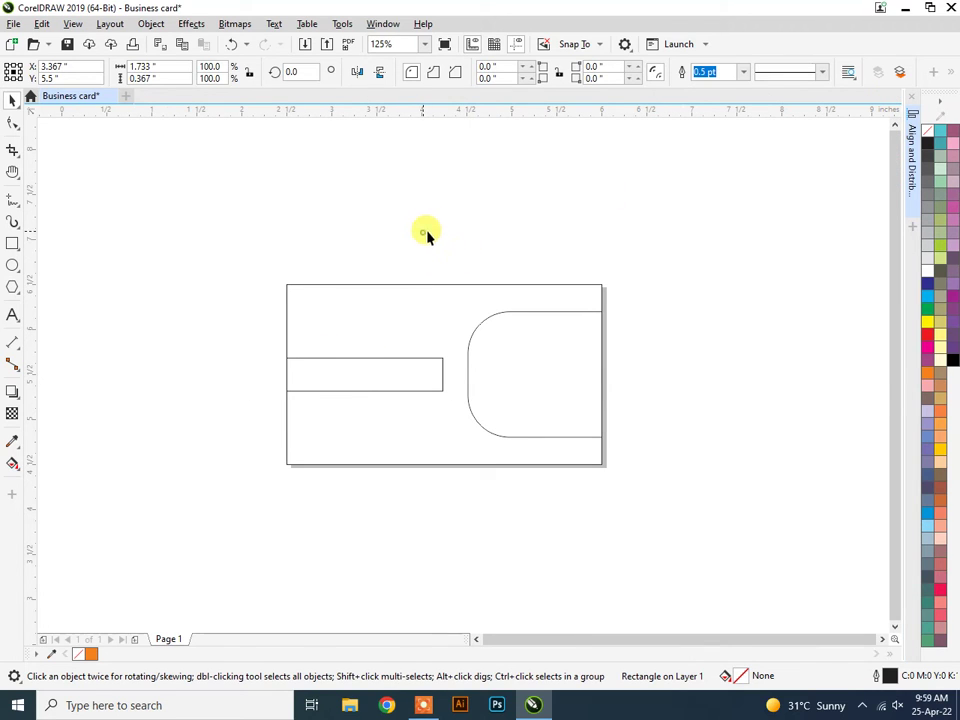
{"action": "scroll", "coordinate": [483, 375], "scroll_direction": "up", "scroll_amount": 2}
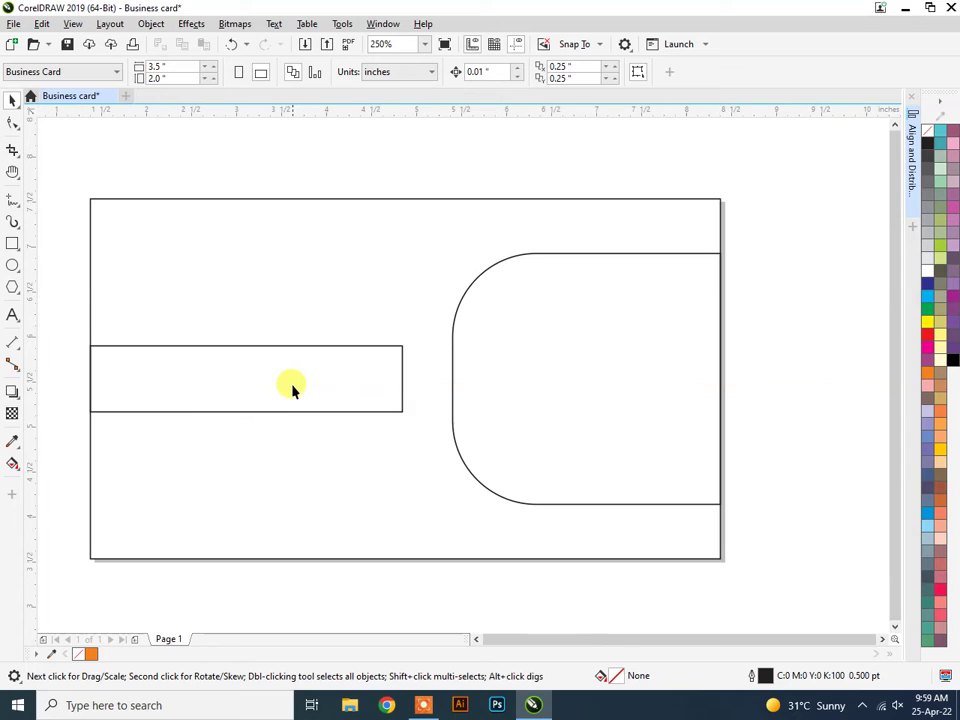
{"action": "scroll", "coordinate": [294, 388], "scroll_direction": "down", "scroll_amount": 3}
{"action": "scroll", "coordinate": [294, 388], "scroll_direction": "up", "scroll_amount": 3}
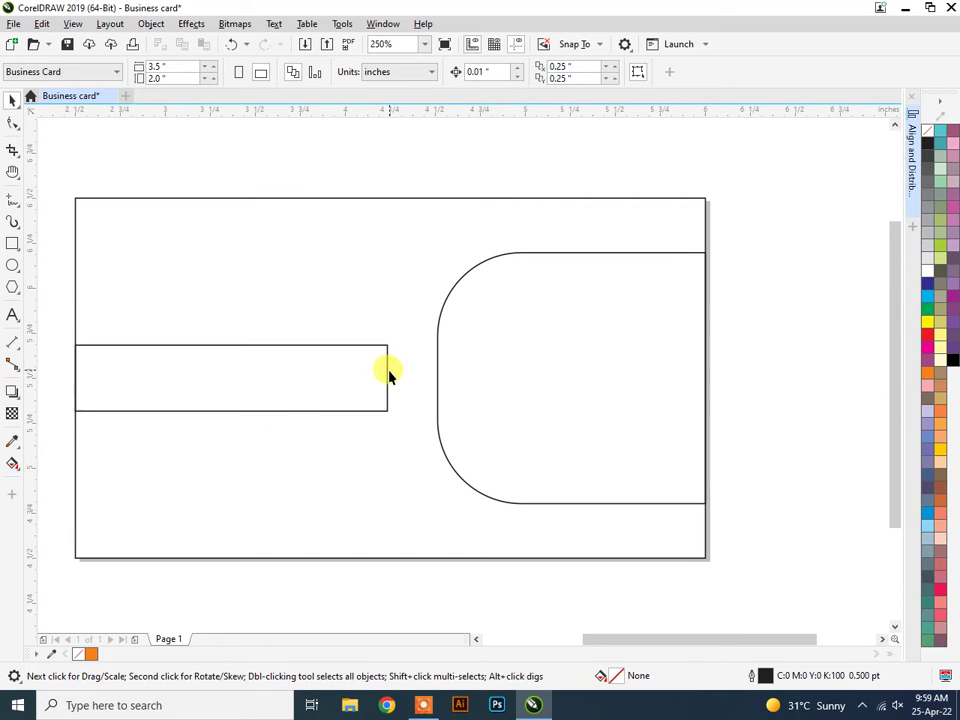
Give the long rectangle 0.2" top-right and bottom-right corner radii.
{"action": "left_click_drag", "start_coordinate": [328, 313], "coordinate": [390, 450]}
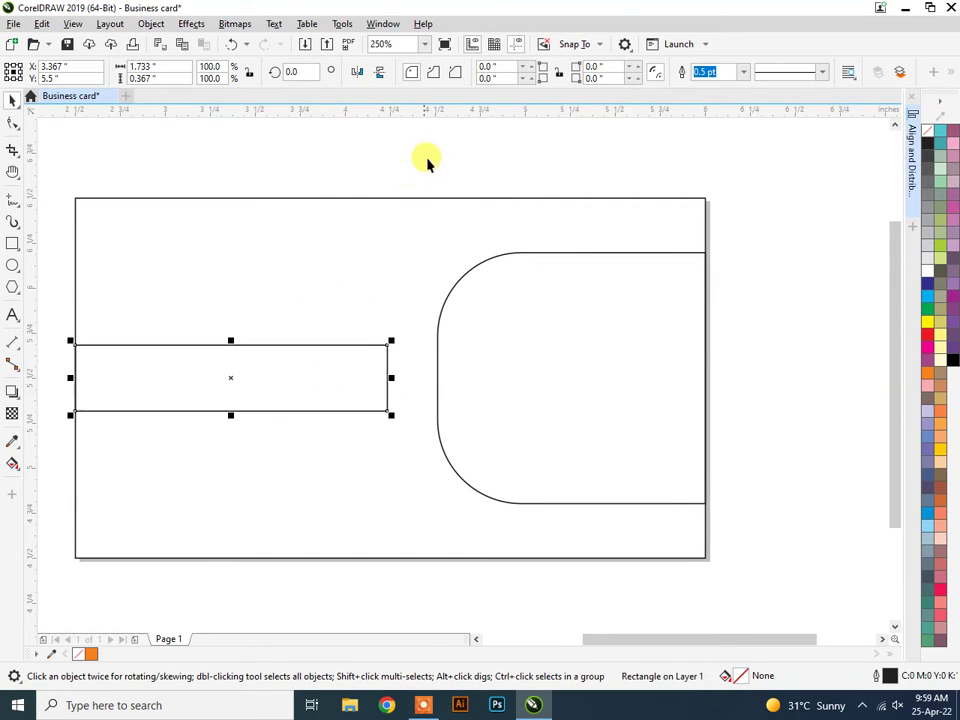
{"action": "left_click", "coordinate": [595, 66]}
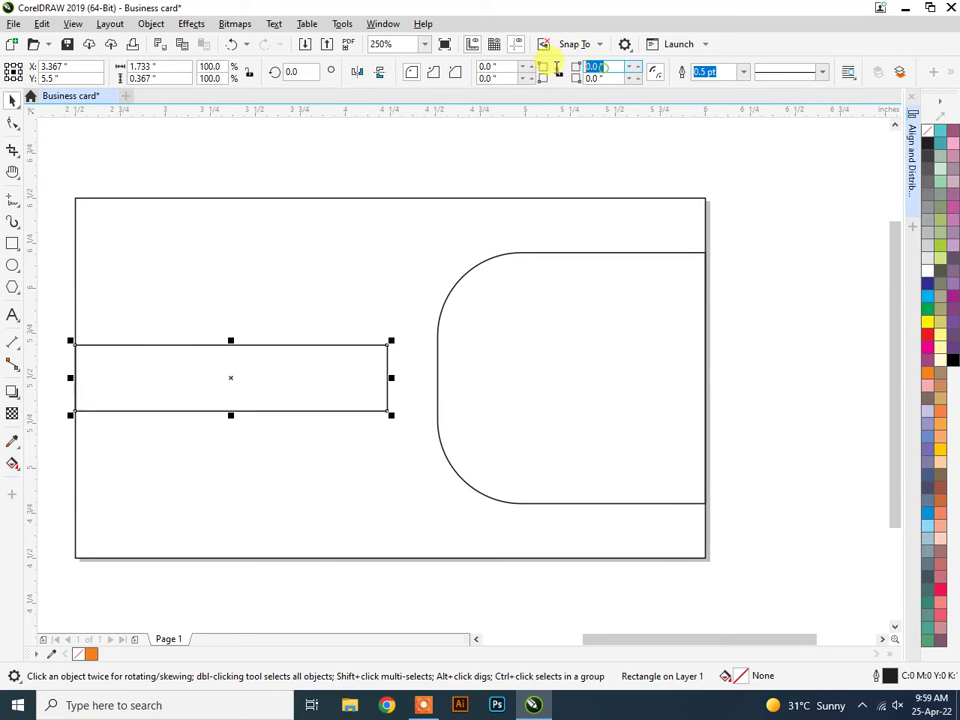
{"action": "type", "text": "0.2"}
{"action": "key", "text": "Return"}
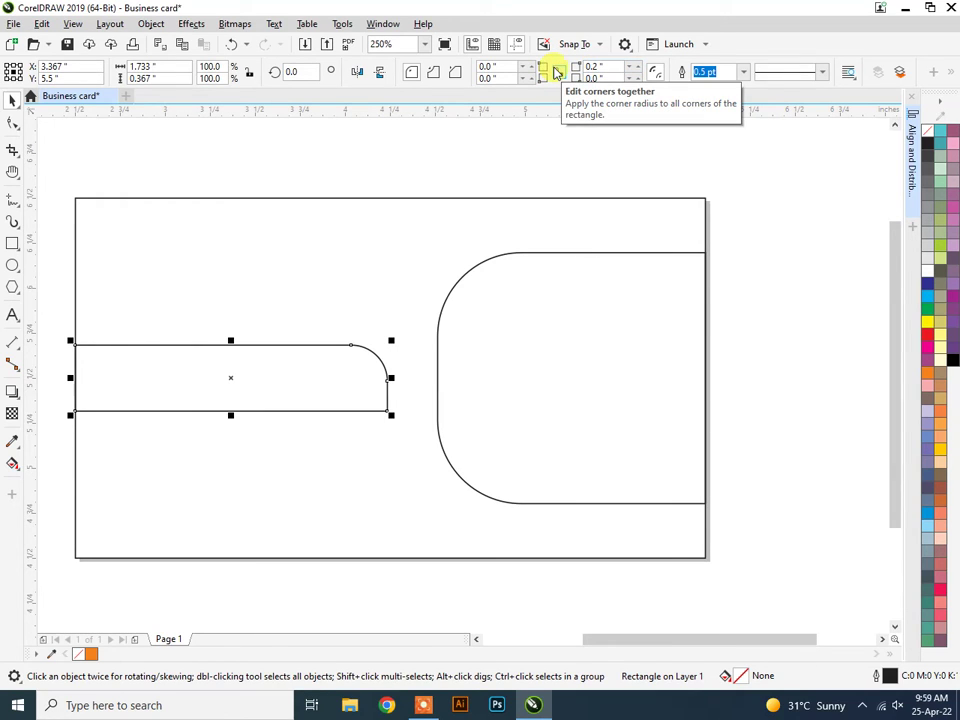
{"action": "left_click", "coordinate": [595, 78]}
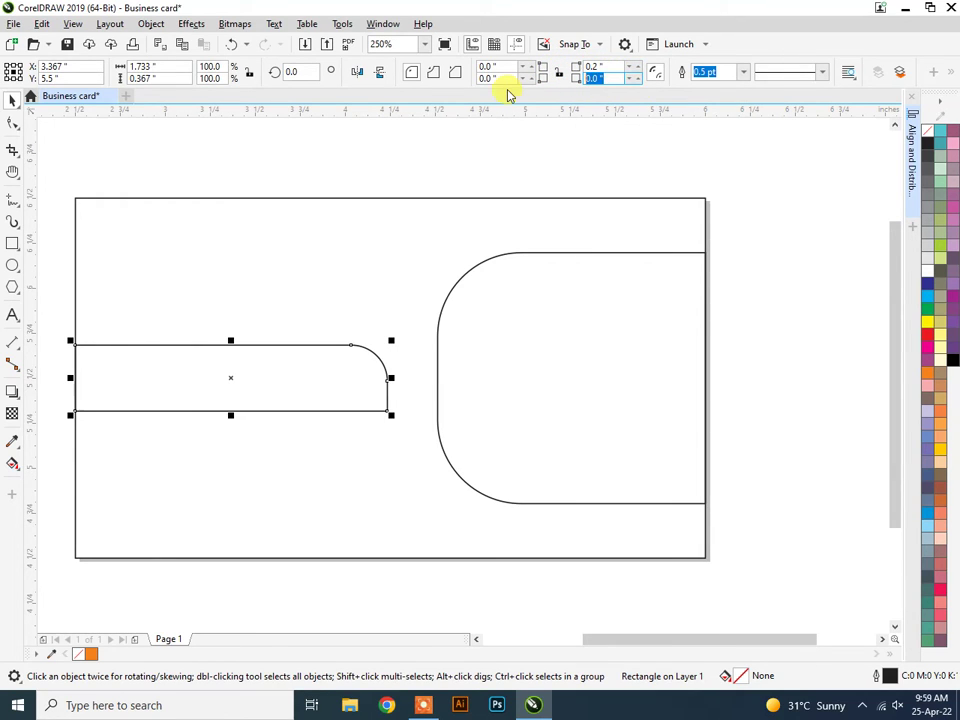
{"action": "type", "text": "0.2"}
{"action": "key", "text": "Return"}
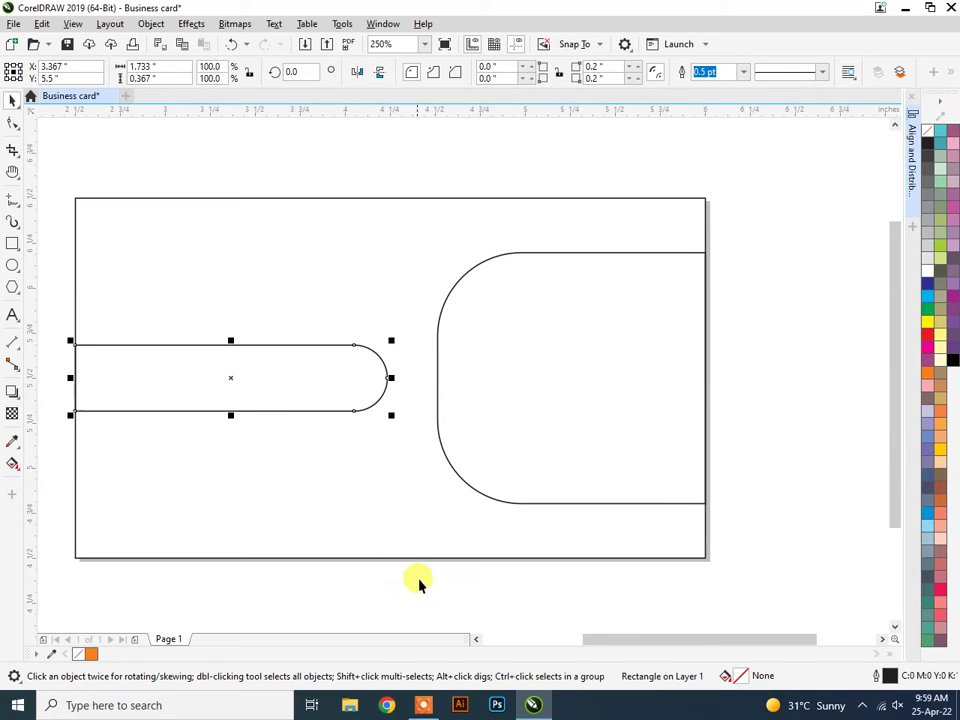
{"action": "left_click", "coordinate": [446, 538]}
{"action": "scroll", "coordinate": [489, 536], "scroll_direction": "down", "scroll_amount": 3}
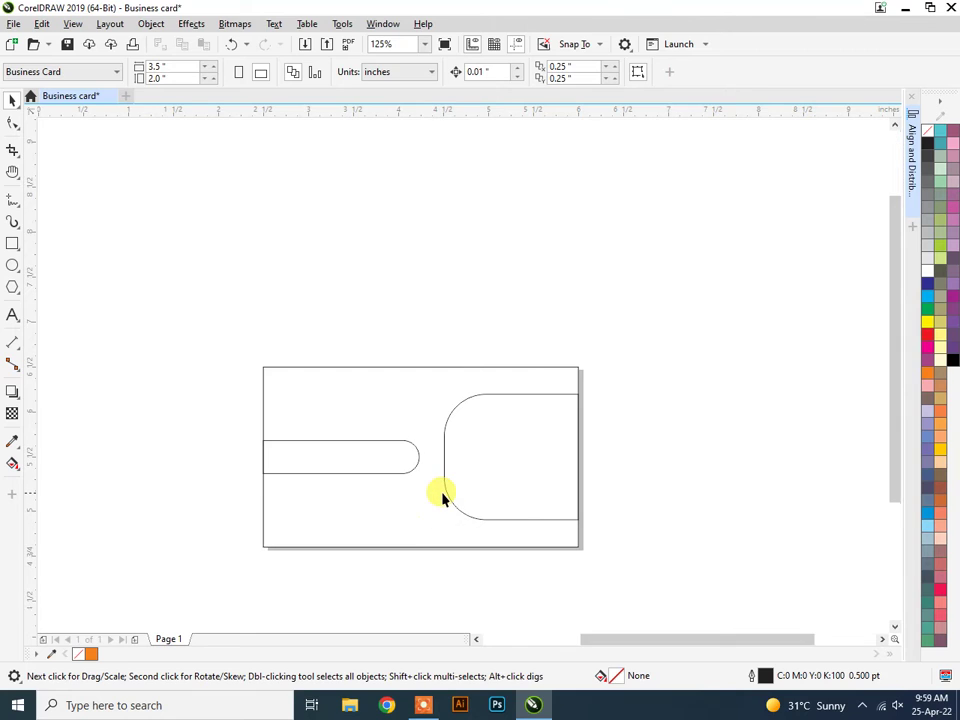
{"action": "scroll", "coordinate": [442, 494], "scroll_direction": "up", "scroll_amount": 3}
{"action": "scroll", "coordinate": [444, 490], "scroll_direction": "down", "scroll_amount": 3}
{"action": "scroll", "coordinate": [460, 478], "scroll_direction": "up", "scroll_amount": 3}
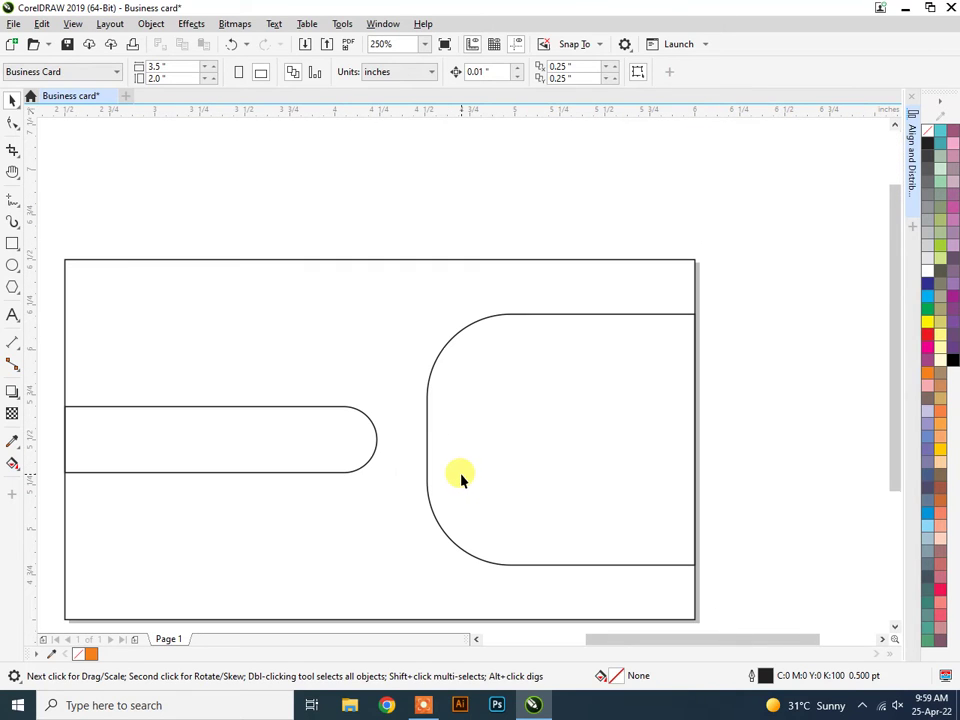
{"action": "scroll", "coordinate": [445, 428], "scroll_direction": "down", "scroll_amount": 3}
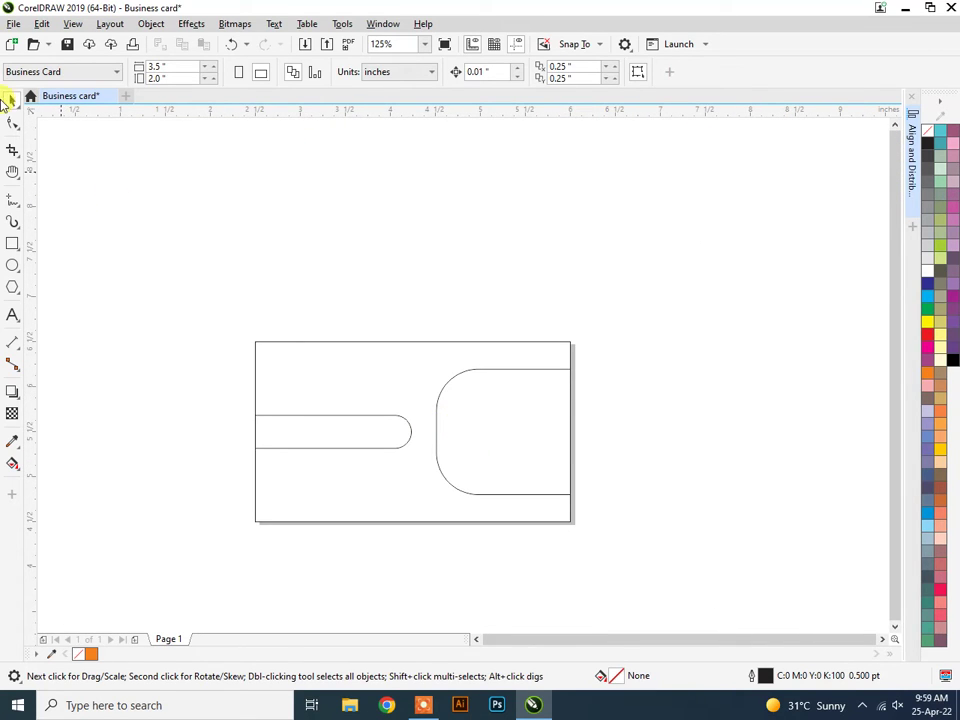
{"action": "left_click", "coordinate": [15, 24]}
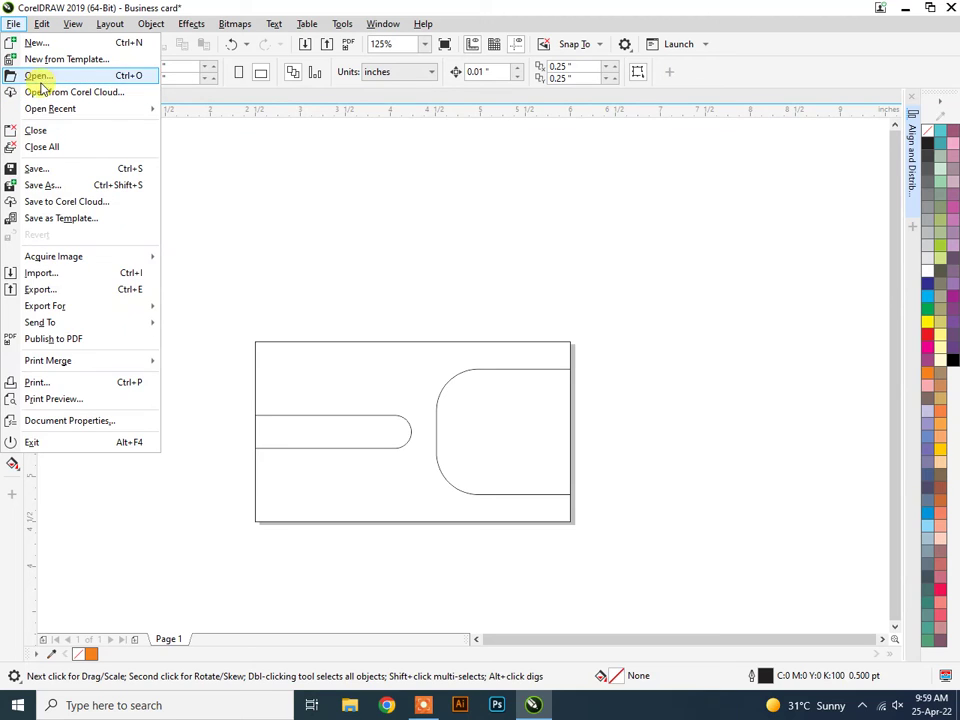
{"action": "left_click", "coordinate": [75, 273]}
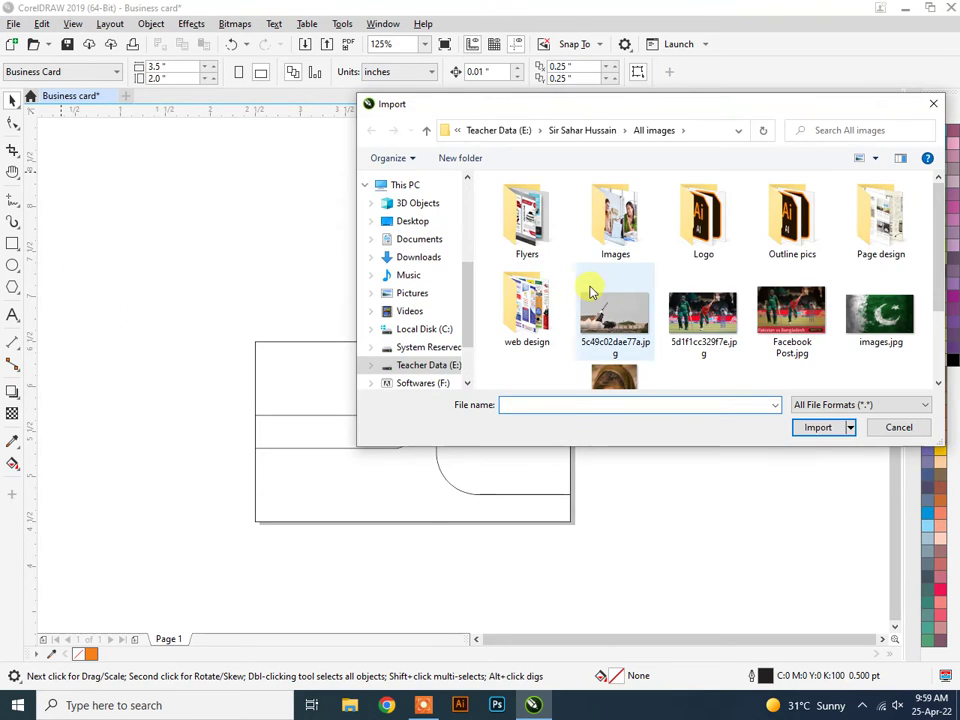
{"action": "left_click", "coordinate": [615, 218]}
{"action": "double_click", "coordinate": [712, 238]}
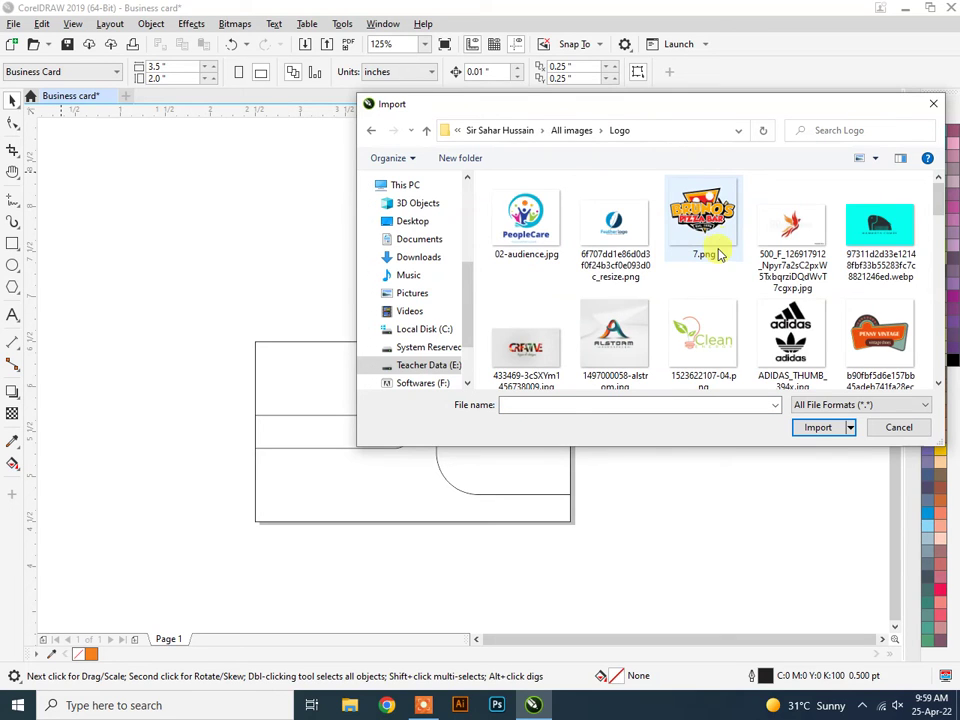
{"action": "scroll", "coordinate": [713, 250], "scroll_direction": "down", "scroll_amount": 4}
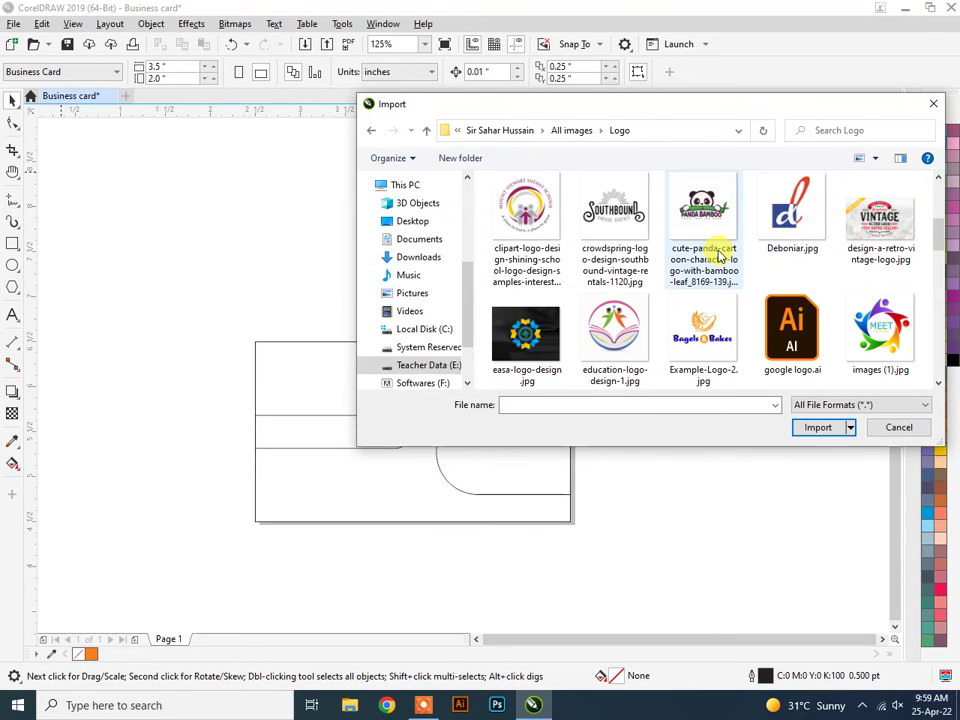
{"action": "left_click", "coordinate": [792, 330]}
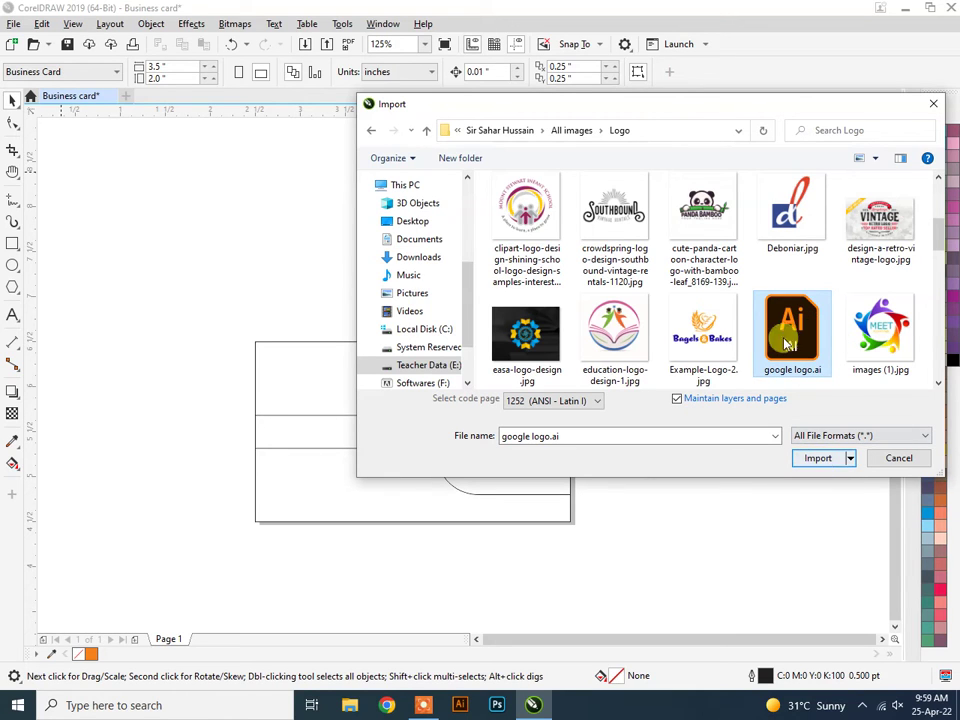
{"action": "left_click", "coordinate": [818, 458]}
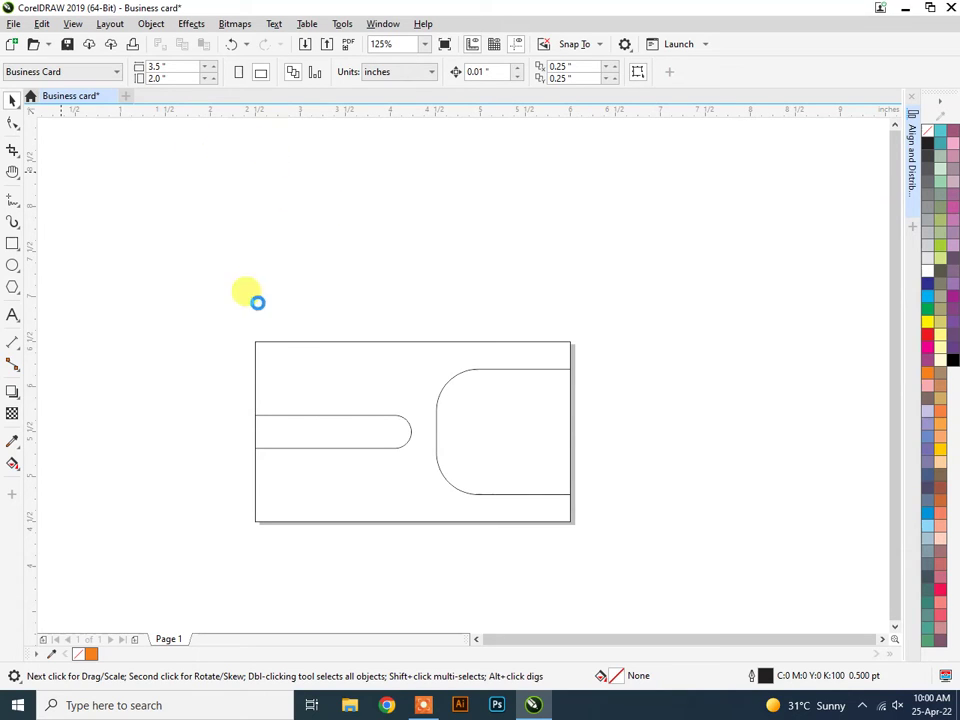
Import images (5).png, the Burger King logo, from the Logo folder.
{"action": "left_click", "coordinate": [425, 703]}
{"action": "left_click", "coordinate": [466, 681]}
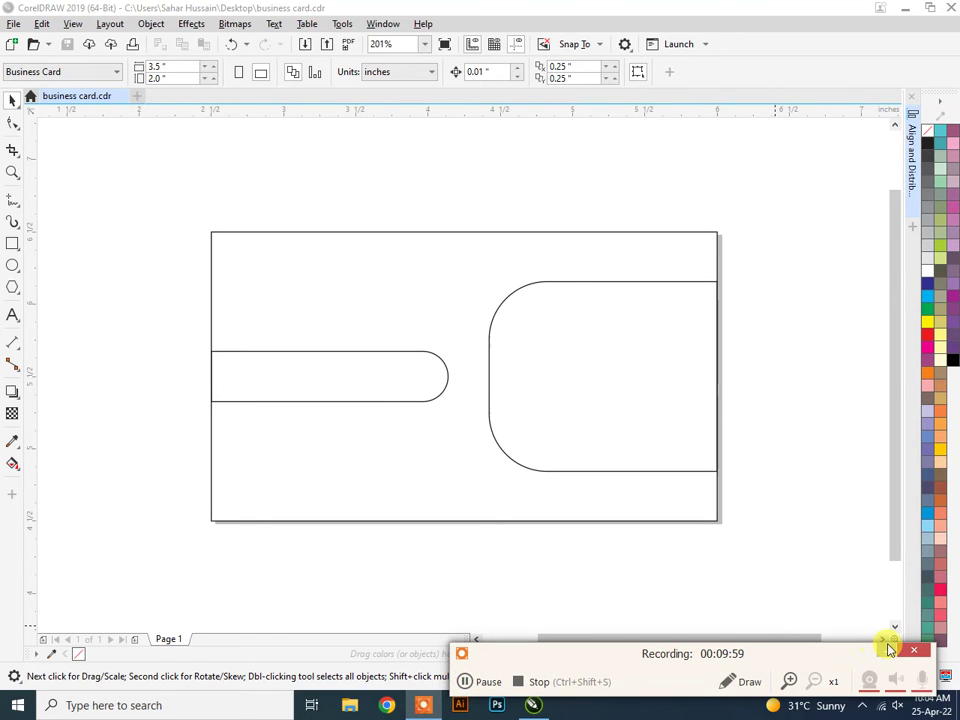
{"action": "left_click", "coordinate": [14, 24]}
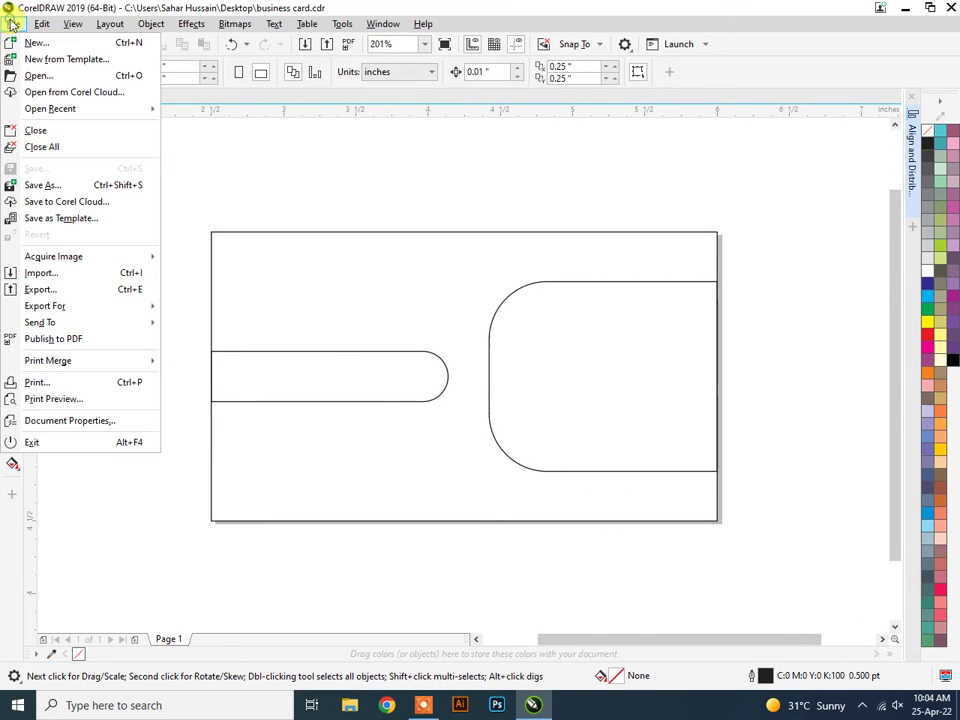
{"action": "left_click", "coordinate": [70, 274]}
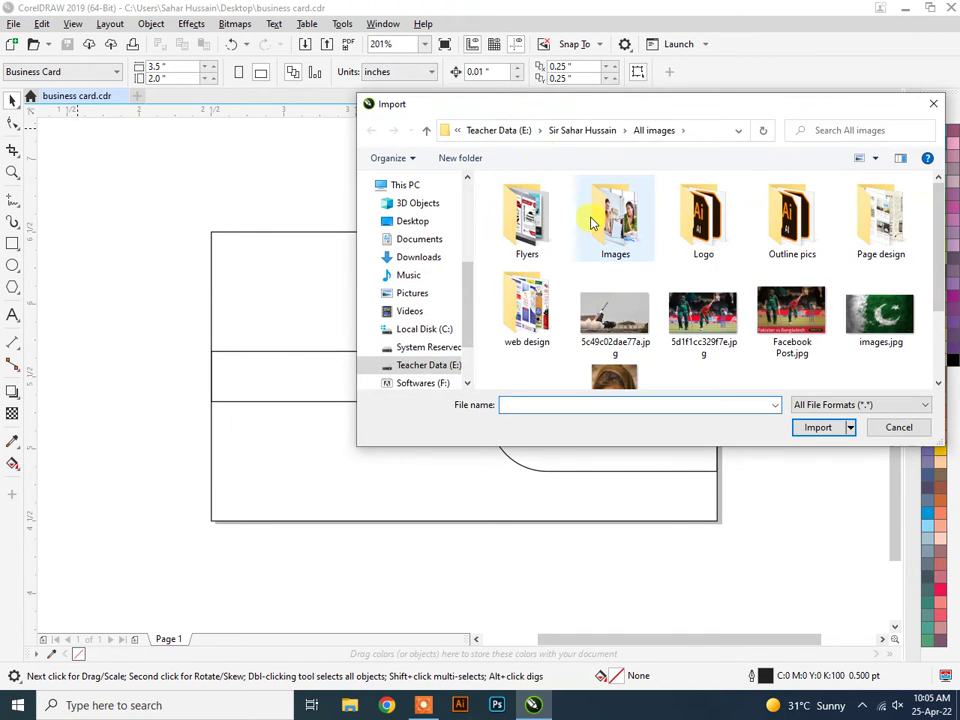
{"action": "double_click", "coordinate": [698, 230]}
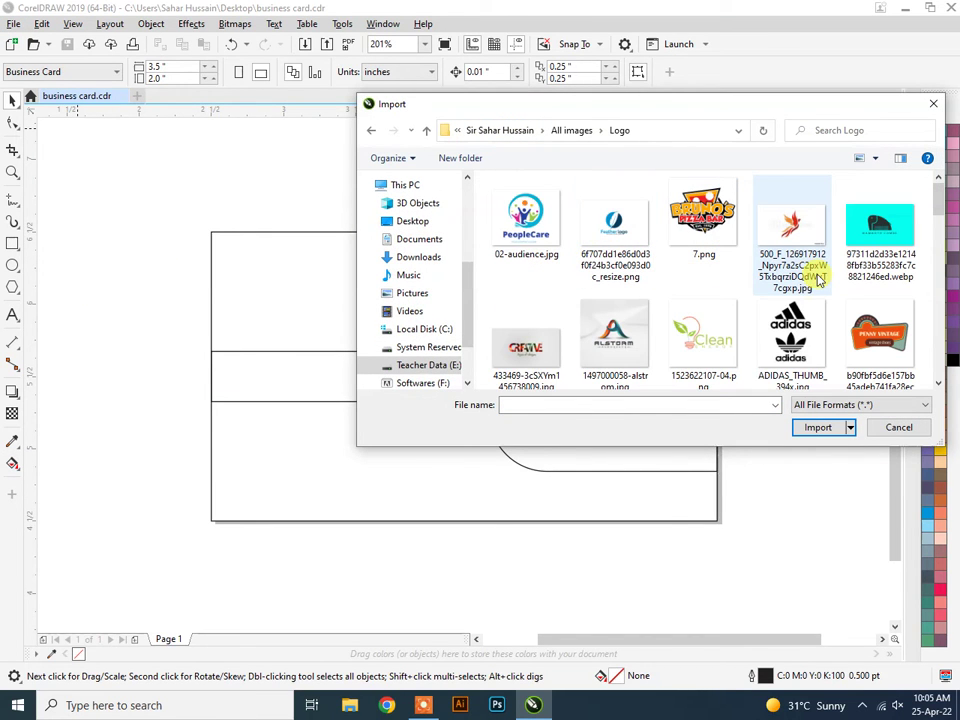
{"action": "scroll", "coordinate": [818, 282], "scroll_direction": "down", "scroll_amount": 1}
{"action": "scroll", "coordinate": [818, 282], "scroll_direction": "down", "scroll_amount": 2}
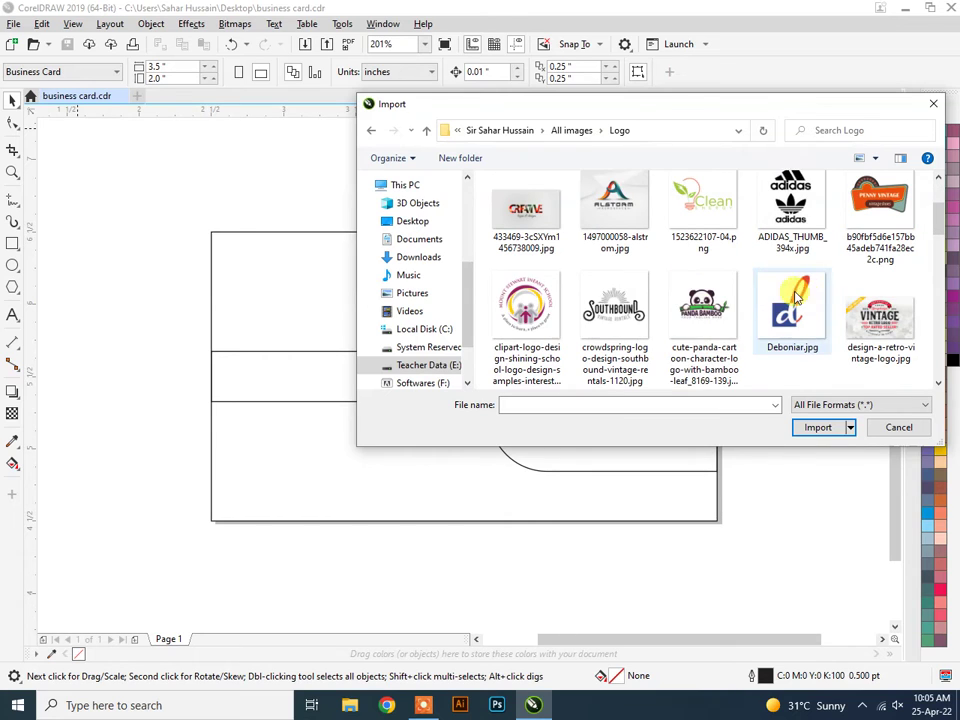
{"action": "scroll", "coordinate": [752, 311], "scroll_direction": "down", "scroll_amount": 1}
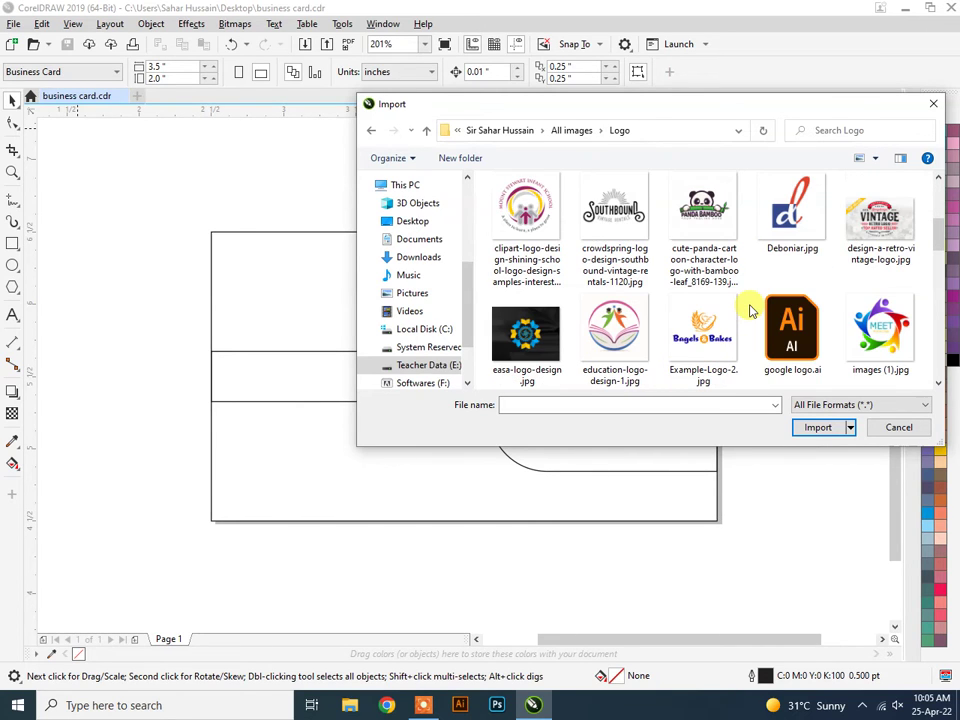
{"action": "scroll", "coordinate": [752, 311], "scroll_direction": "down", "scroll_amount": 1}
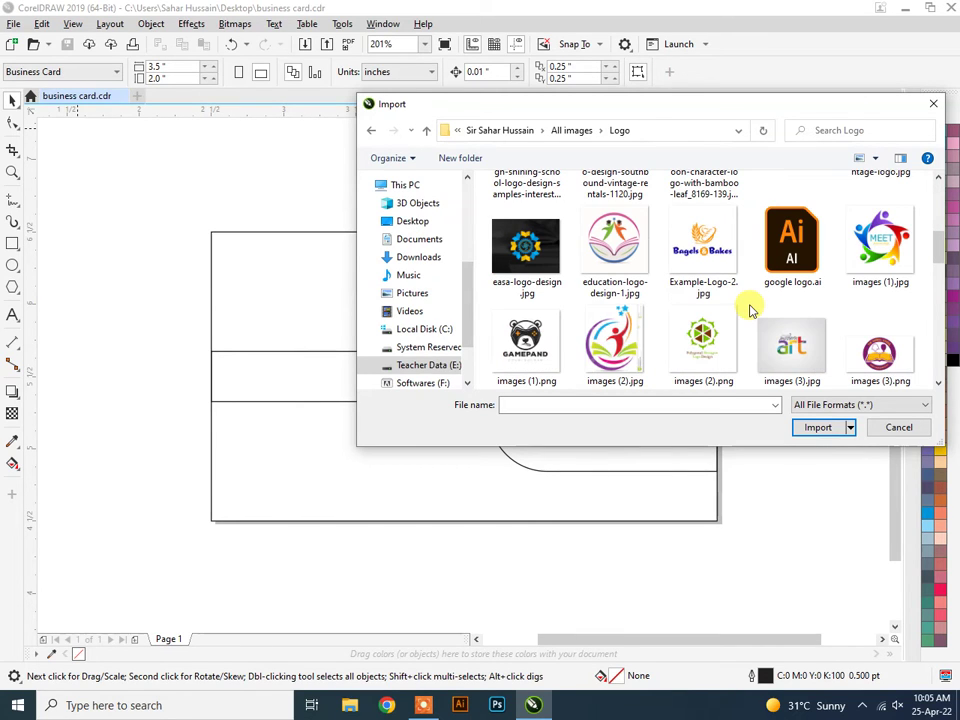
{"action": "scroll", "coordinate": [752, 311], "scroll_direction": "down", "scroll_amount": 1}
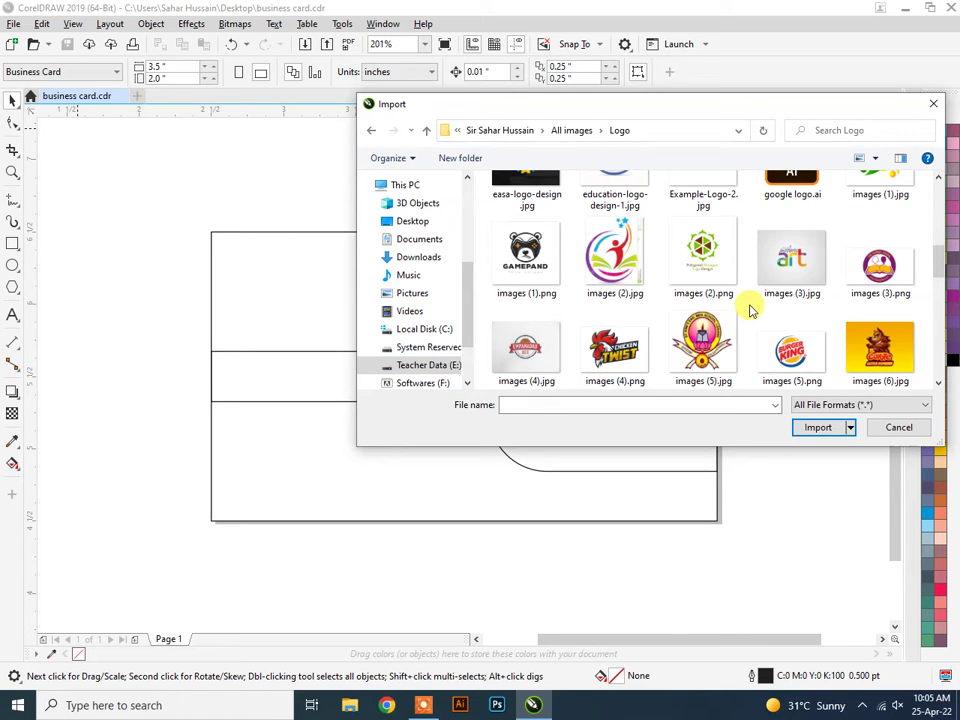
{"action": "left_click", "coordinate": [805, 378]}
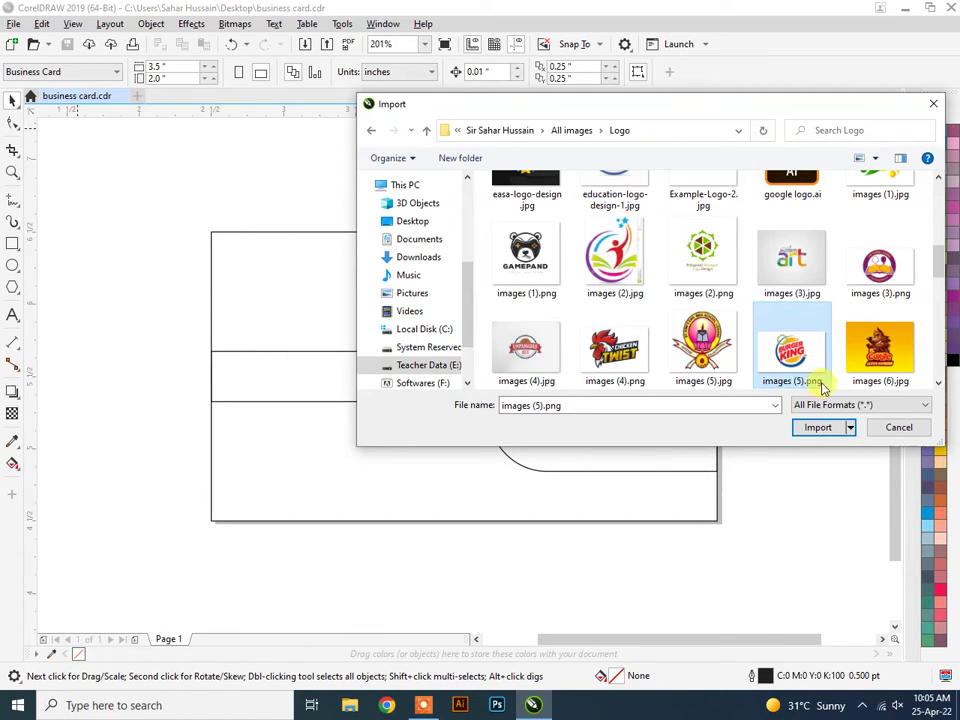
{"action": "left_click", "coordinate": [820, 427]}
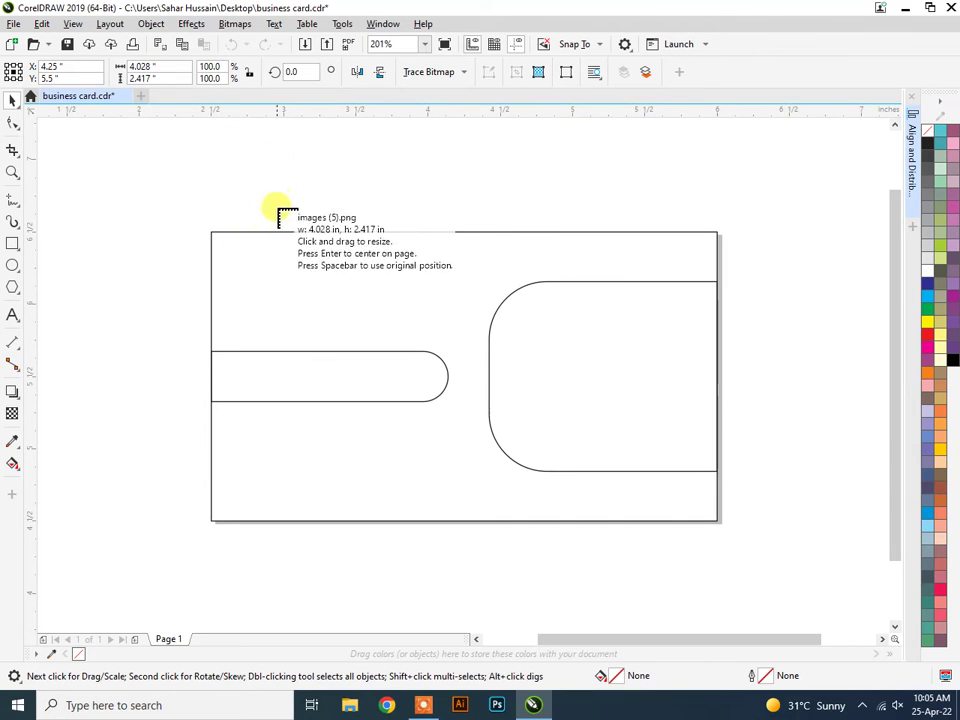
Place the logo at the card's upper left, scaled to 1.371 × 0.822 inches (34%).
{"action": "left_click_drag", "start_coordinate": [264, 242], "coordinate": [398, 322]}
{"action": "left_click_drag", "start_coordinate": [334, 283], "coordinate": [302, 283]}
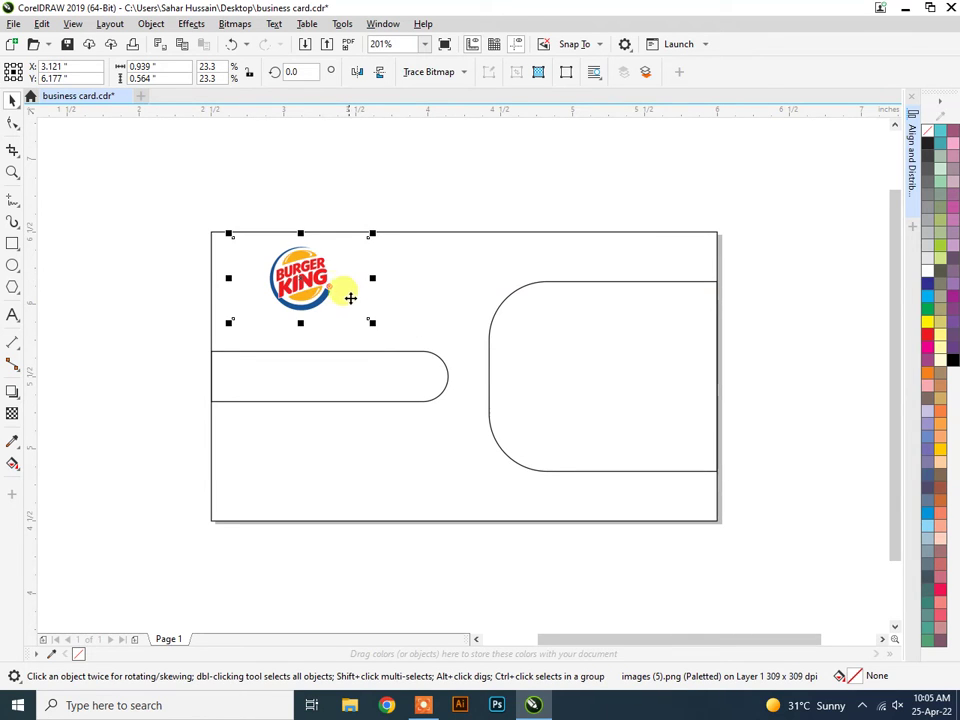
{"action": "left_click_drag", "start_coordinate": [370, 320], "coordinate": [414, 343]}
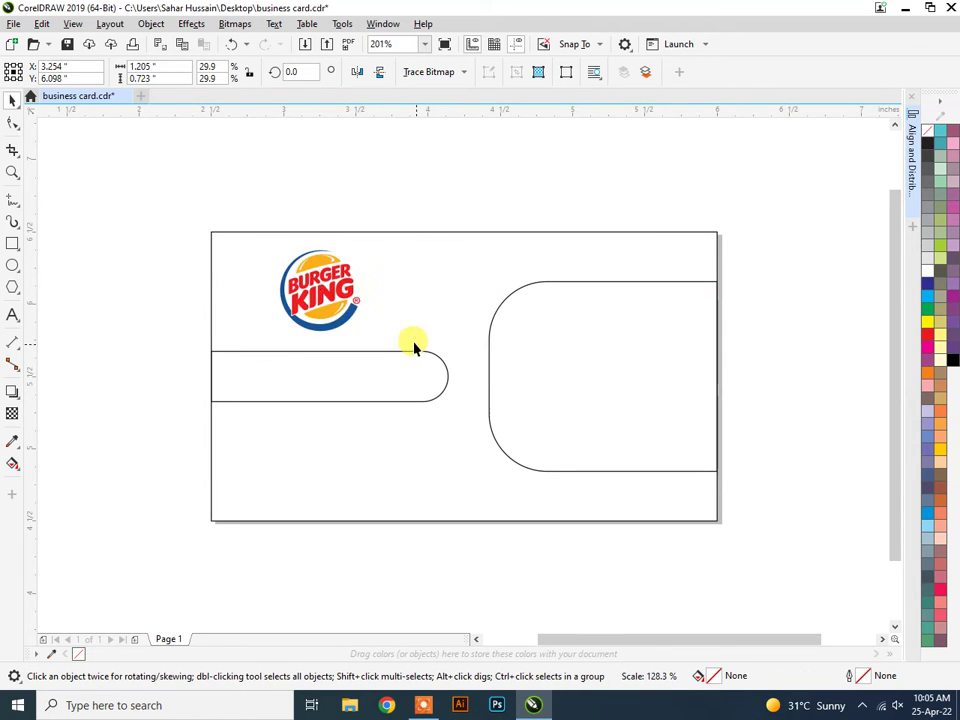
{"action": "left_click_drag", "start_coordinate": [323, 308], "coordinate": [332, 224]}
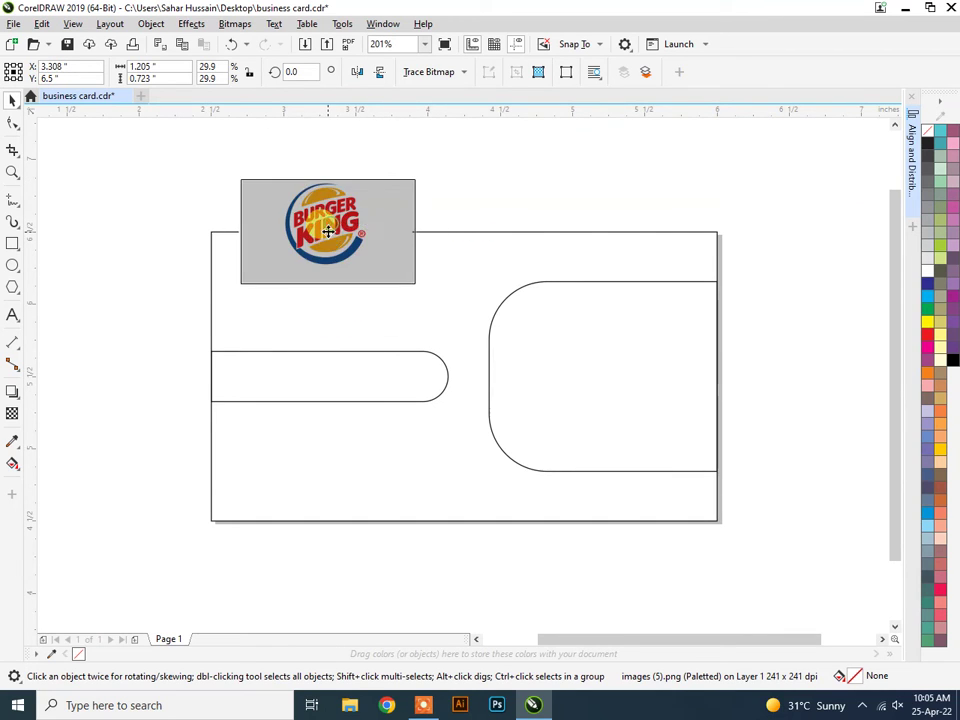
{"action": "left_click_drag", "start_coordinate": [417, 282], "coordinate": [441, 301]}
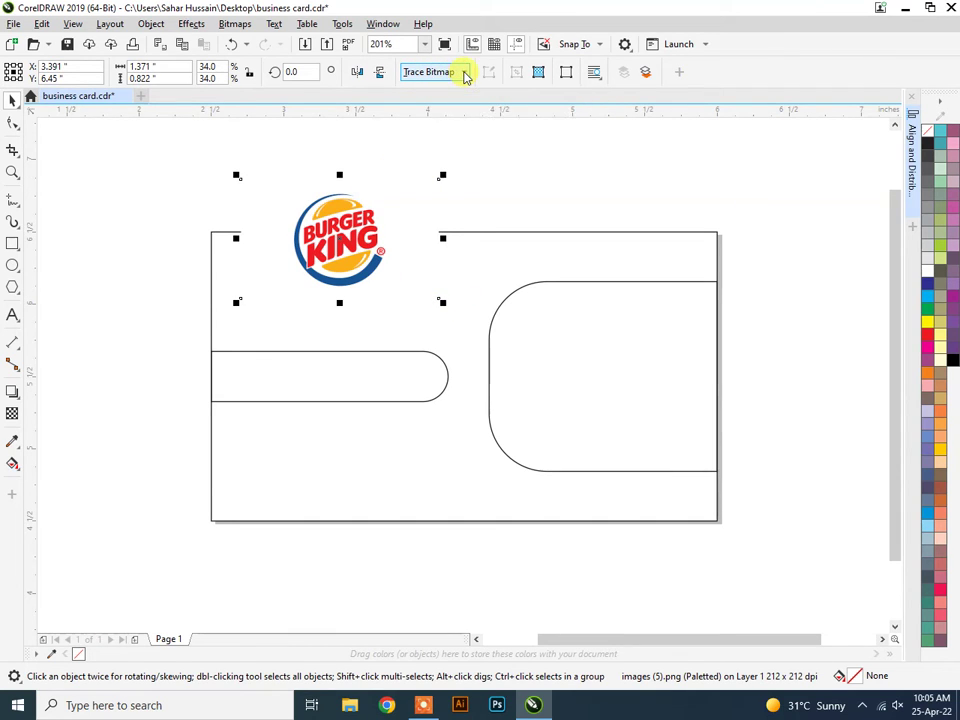
Quick Trace the logo bitmap into a vector group of 15 objects and select it.
{"action": "left_click", "coordinate": [464, 73]}
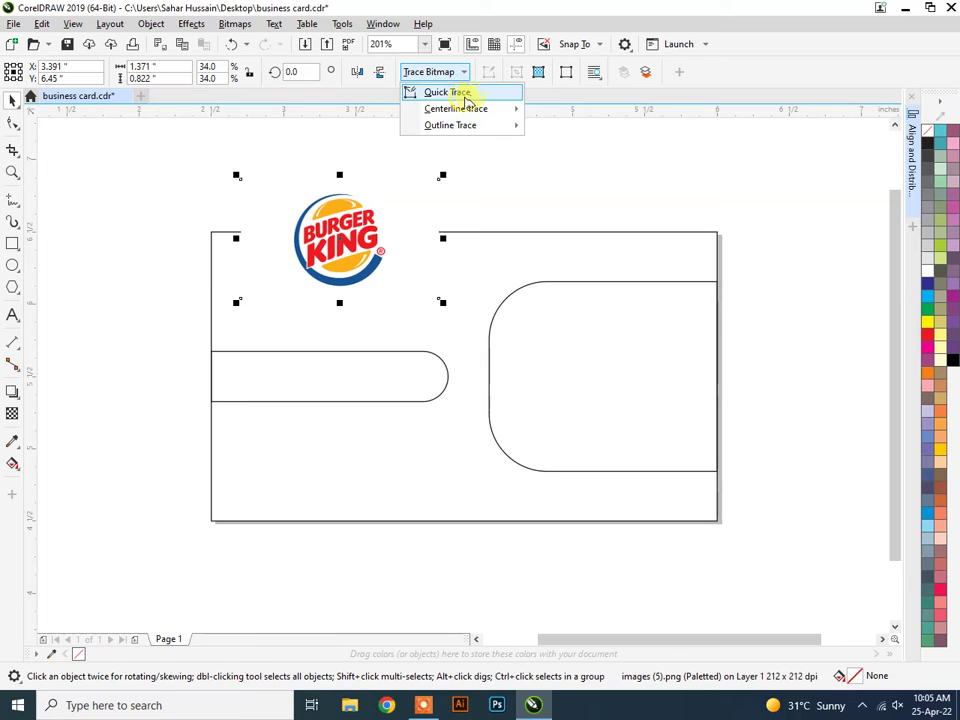
{"action": "mouse_move", "coordinate": [512, 117]}
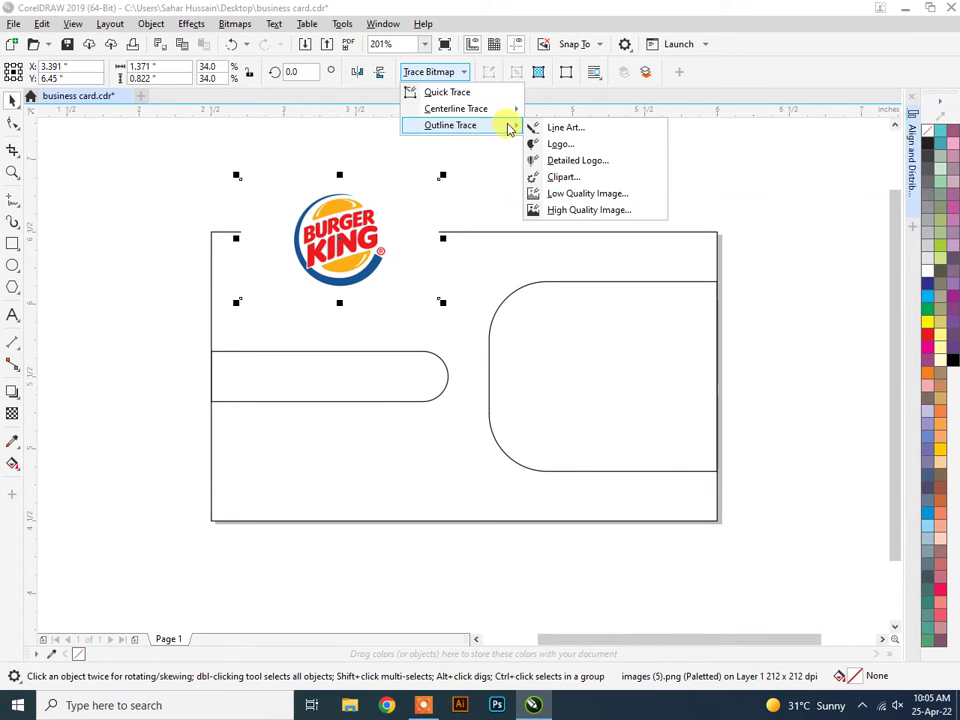
{"action": "left_click", "coordinate": [441, 91]}
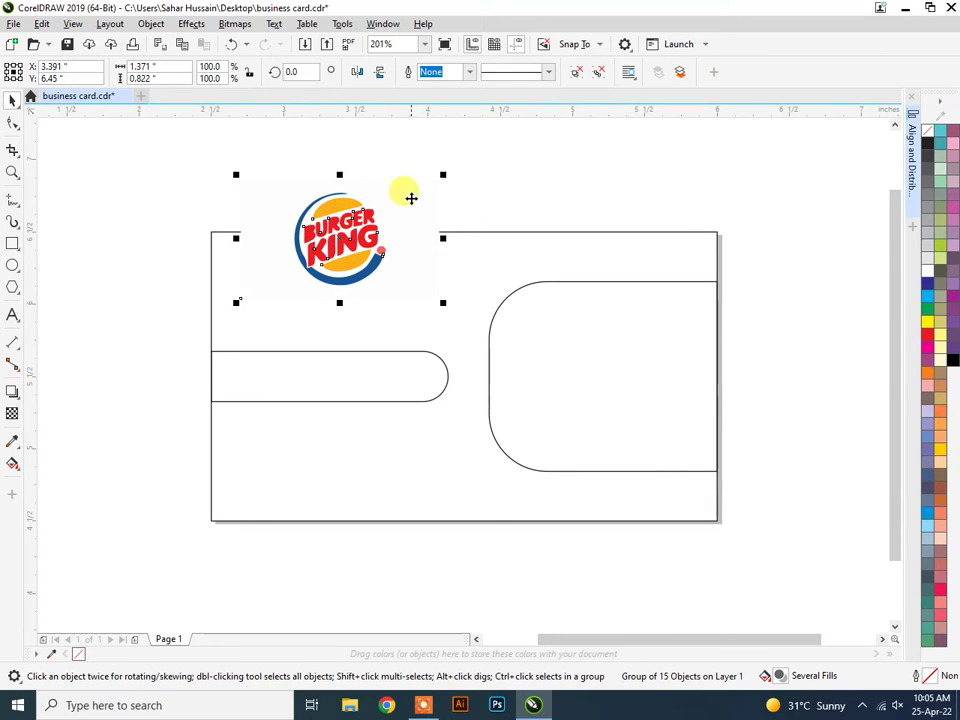
{"action": "left_click", "coordinate": [411, 198]}
{"action": "left_click", "coordinate": [435, 193]}
{"action": "left_click", "coordinate": [386, 197]}
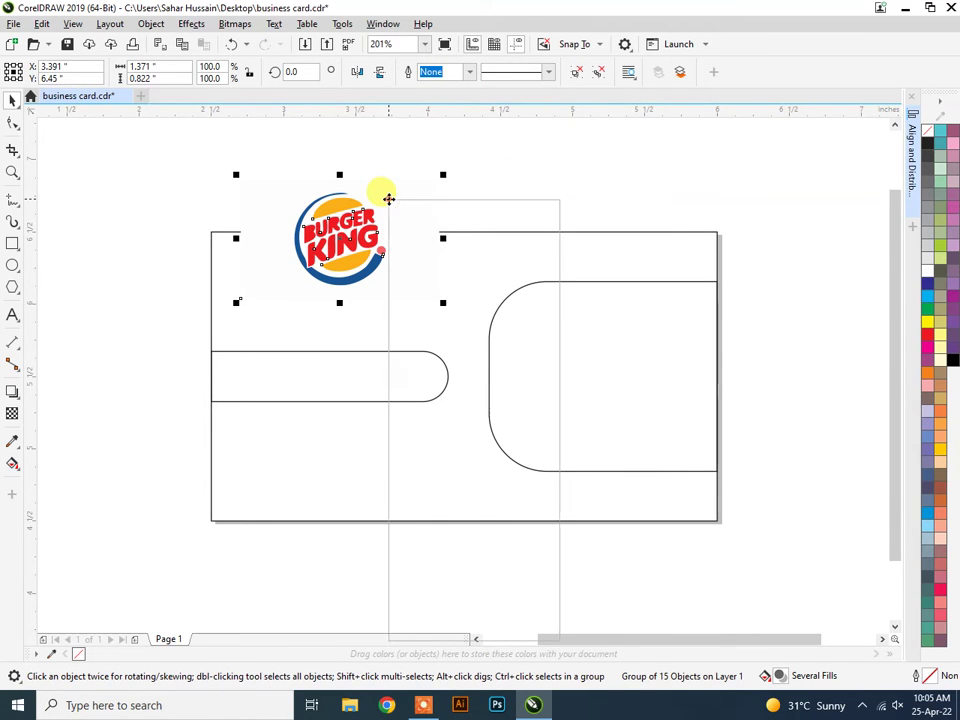
Ungroup the traced logo into separate curves and pick out individual pieces.
{"action": "right_click", "coordinate": [388, 198]}
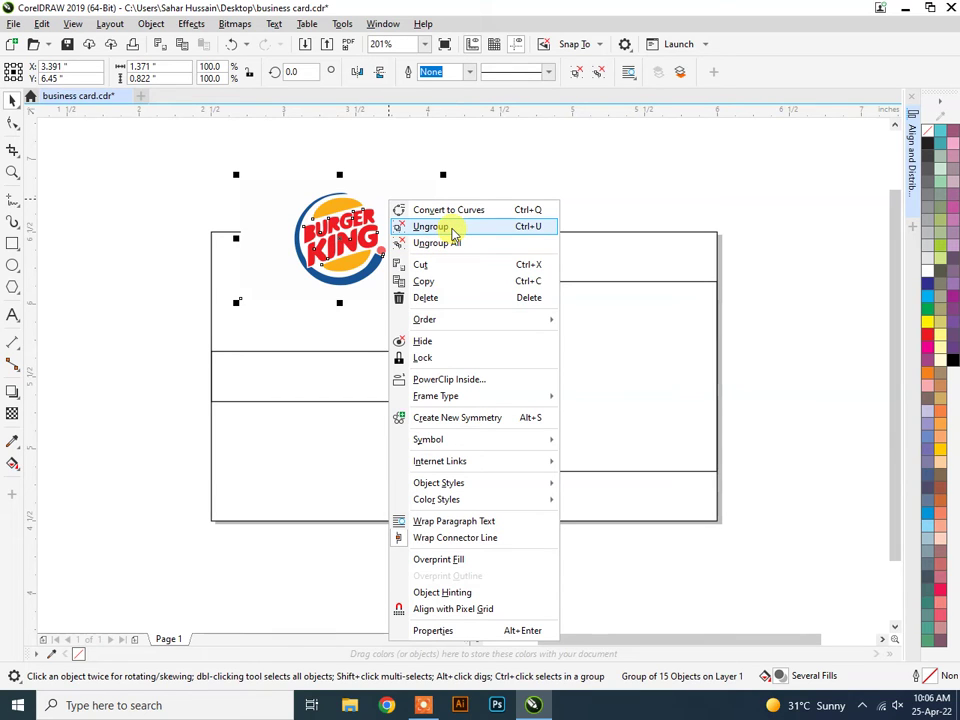
{"action": "left_click", "coordinate": [452, 230]}
{"action": "left_click", "coordinate": [486, 191]}
{"action": "left_click", "coordinate": [409, 214]}
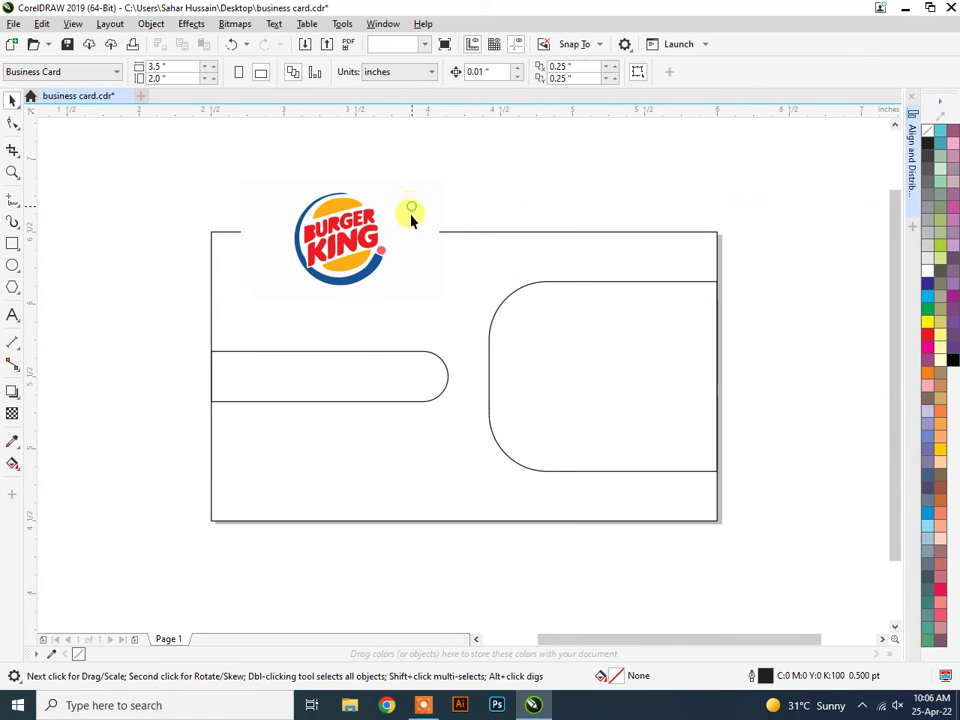
{"action": "left_click", "coordinate": [411, 259]}
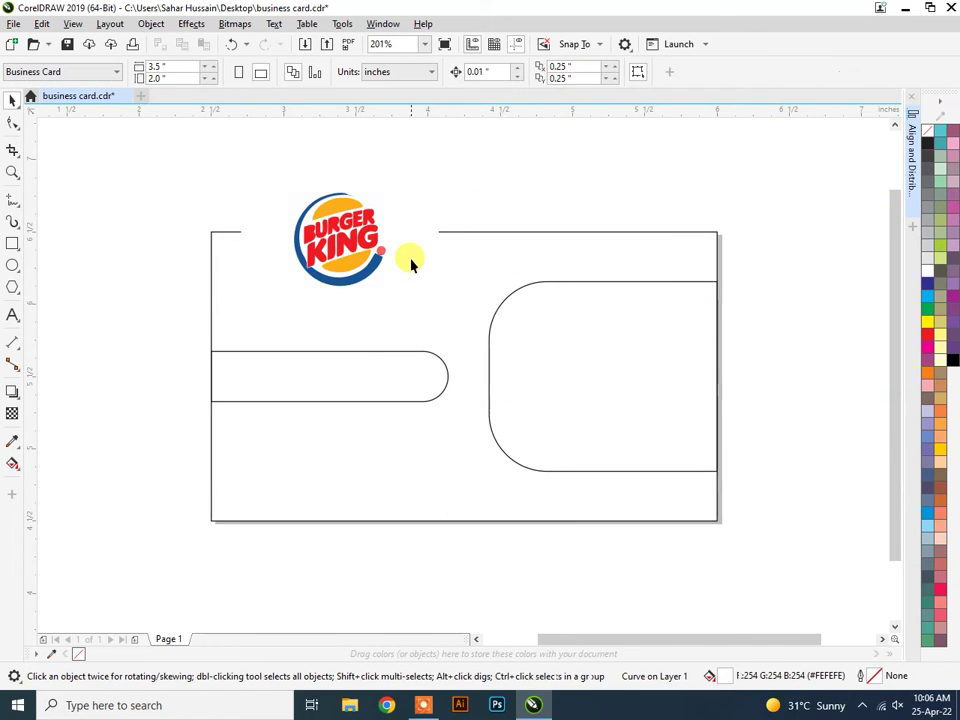
{"action": "left_click", "coordinate": [274, 236]}
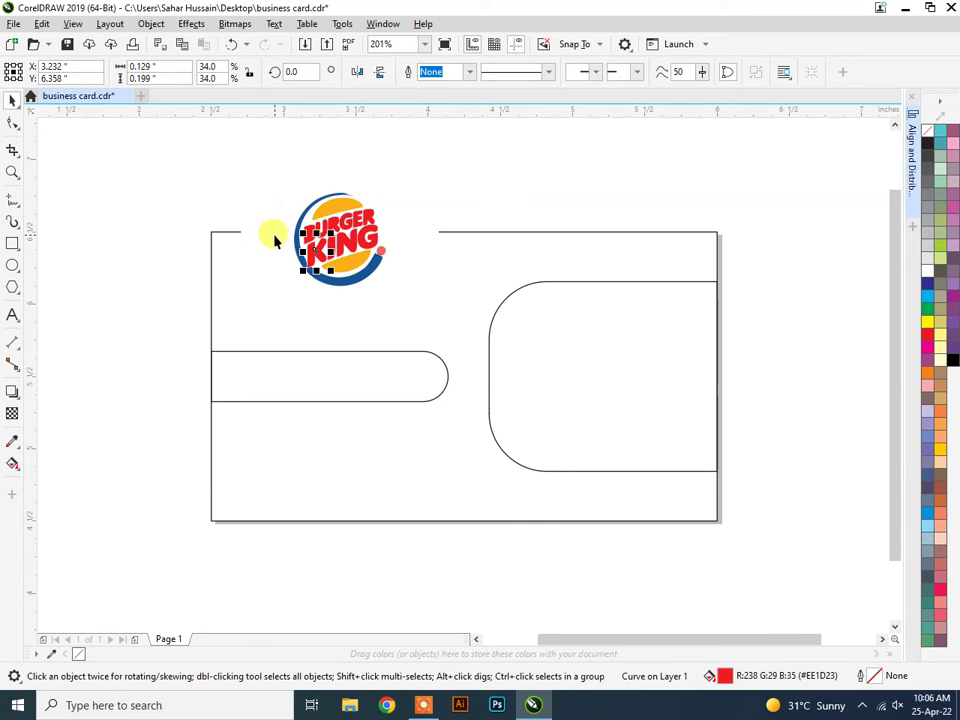
Move the bitmap aside, group the traced logo pieces and shrink them into the card's top-left corner.
{"action": "left_click_drag", "start_coordinate": [283, 198], "coordinate": [96, 326]}
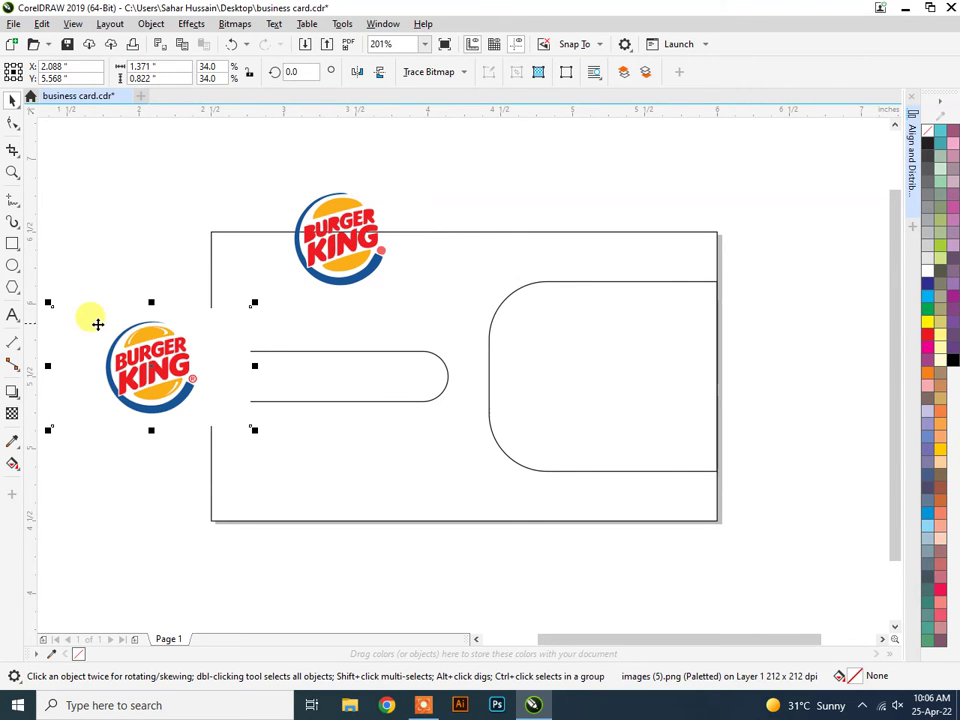
{"action": "mouse_move", "coordinate": [159, 352]}
{"action": "left_mouse_down"}
{"action": "mouse_move", "coordinate": [133, 246]}
{"action": "mouse_move", "coordinate": [167, 242]}
{"action": "mouse_move", "coordinate": [96, 252]}
{"action": "left_mouse_up"}
{"action": "mouse_move", "coordinate": [274, 176]}
{"action": "left_mouse_down"}
{"action": "mouse_move", "coordinate": [424, 294]}
{"action": "mouse_move", "coordinate": [413, 306]}
{"action": "left_mouse_up"}
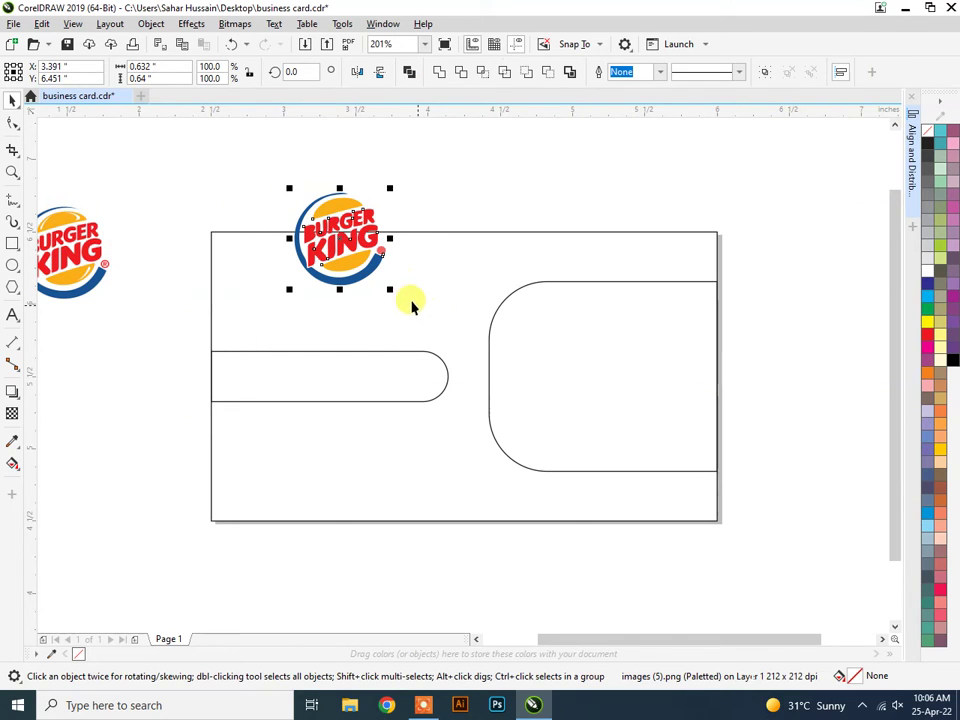
{"action": "right_click", "coordinate": [352, 234]}
{"action": "left_click", "coordinate": [392, 279]}
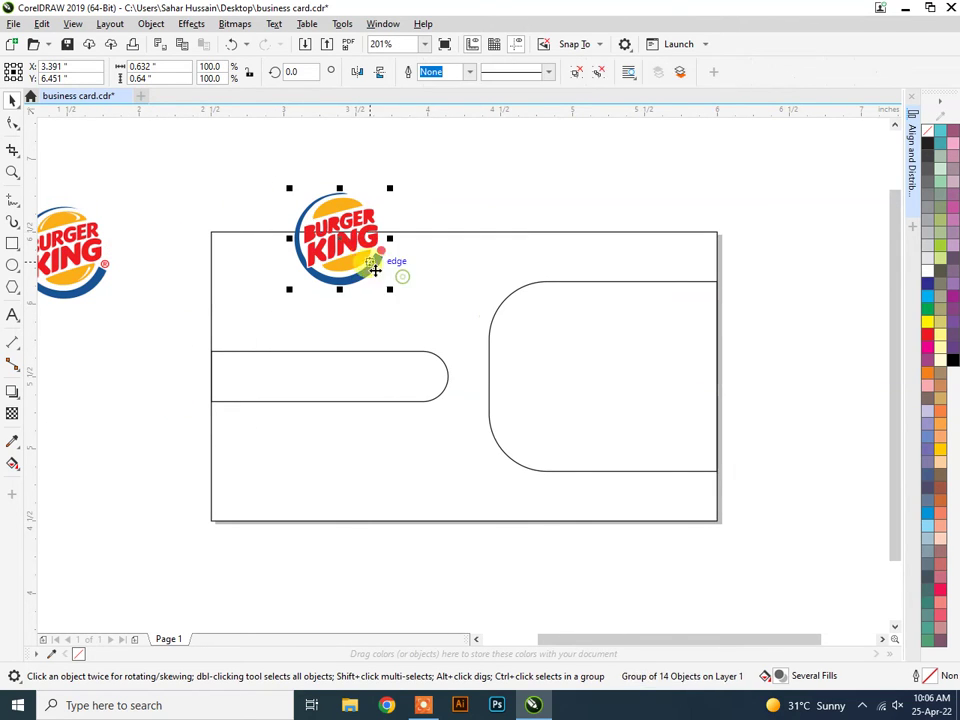
{"action": "left_click_drag", "start_coordinate": [388, 286], "coordinate": [274, 265]}
Delete the leftover bitmap copy of the Burger King logo.
{"action": "left_click", "coordinate": [66, 250]}
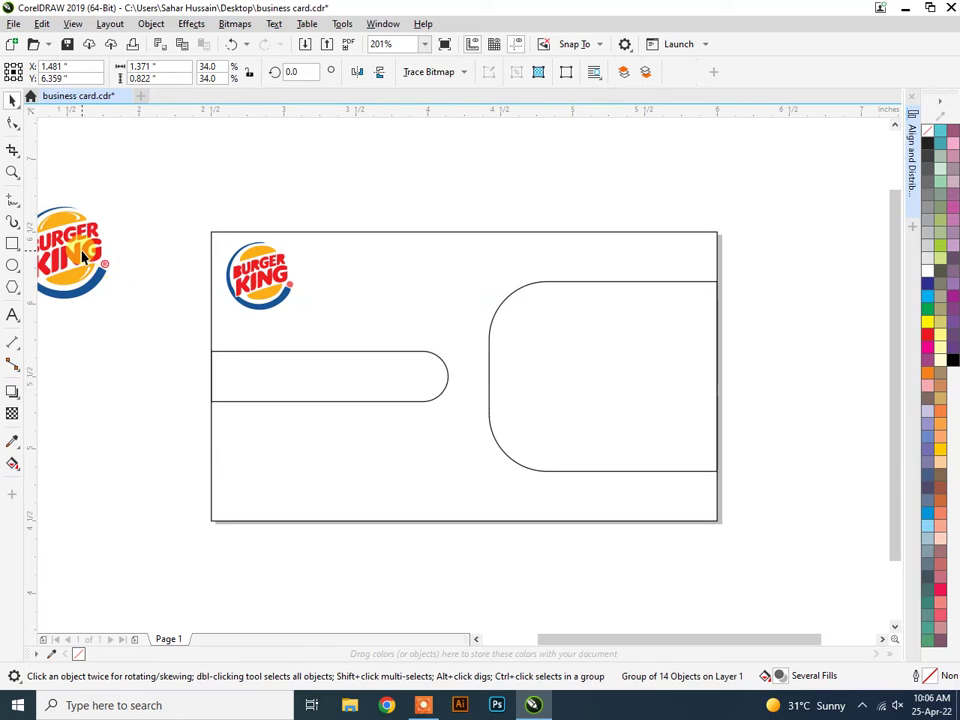
{"action": "mouse_move", "coordinate": [64, 251]}
{"action": "left_mouse_down"}
{"action": "mouse_move", "coordinate": [461, 198]}
{"action": "mouse_move", "coordinate": [524, 207]}
{"action": "left_mouse_up"}
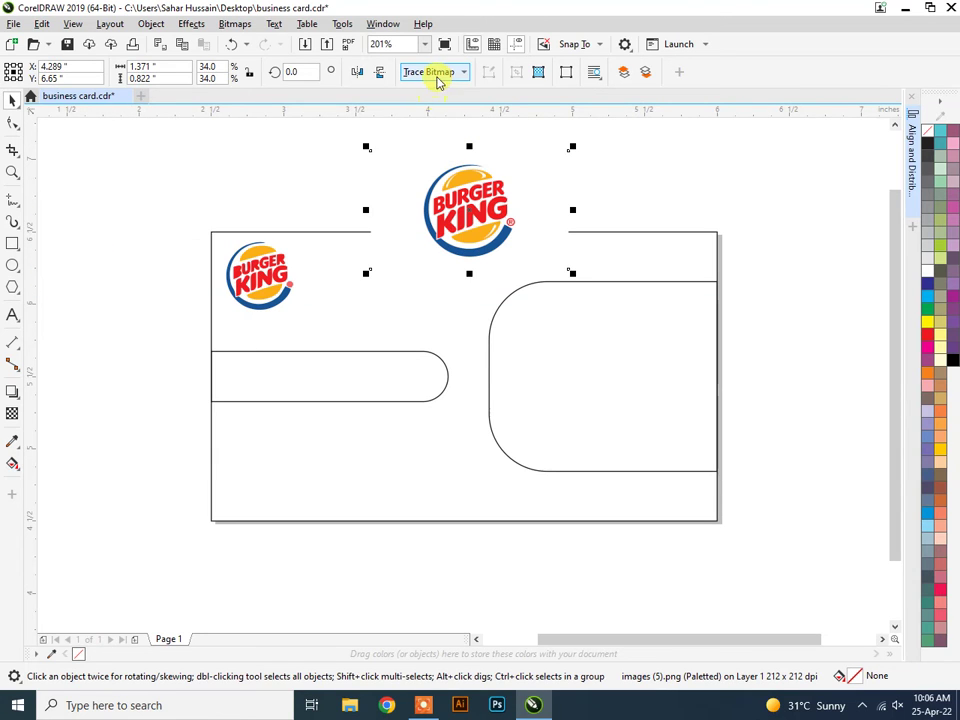
{"action": "left_click_drag", "start_coordinate": [470, 230], "coordinate": [411, 537]}
{"action": "key", "text": "Delete"}
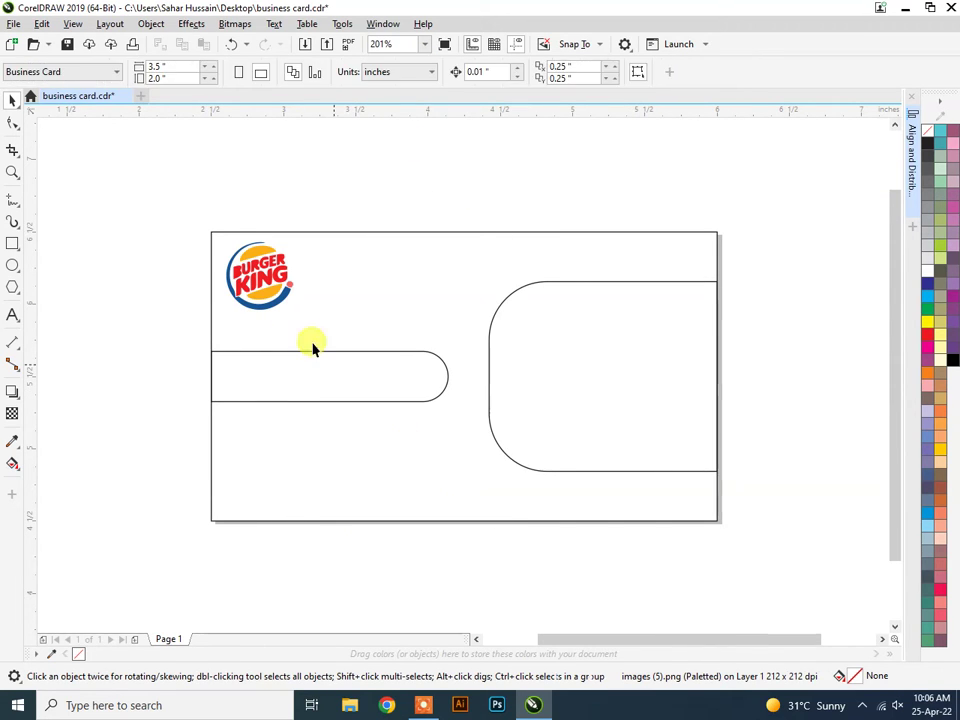
Shrink the Burger King logo group to 66% and settle it in the card's top-left corner.
{"action": "left_click", "coordinate": [228, 245]}
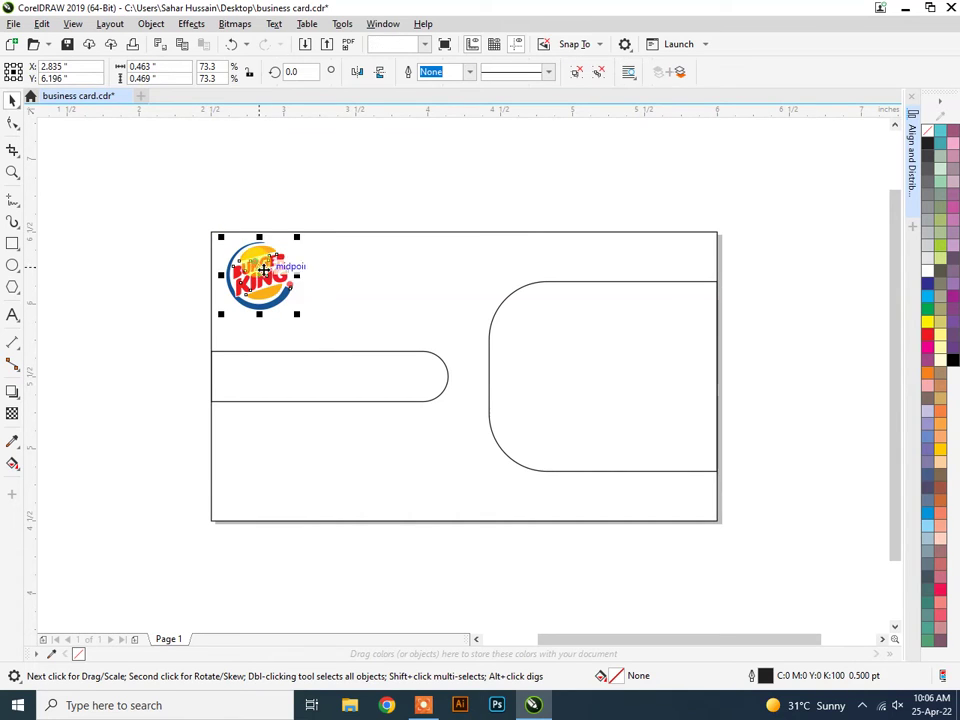
{"action": "left_click_drag", "start_coordinate": [295, 312], "coordinate": [294, 312]}
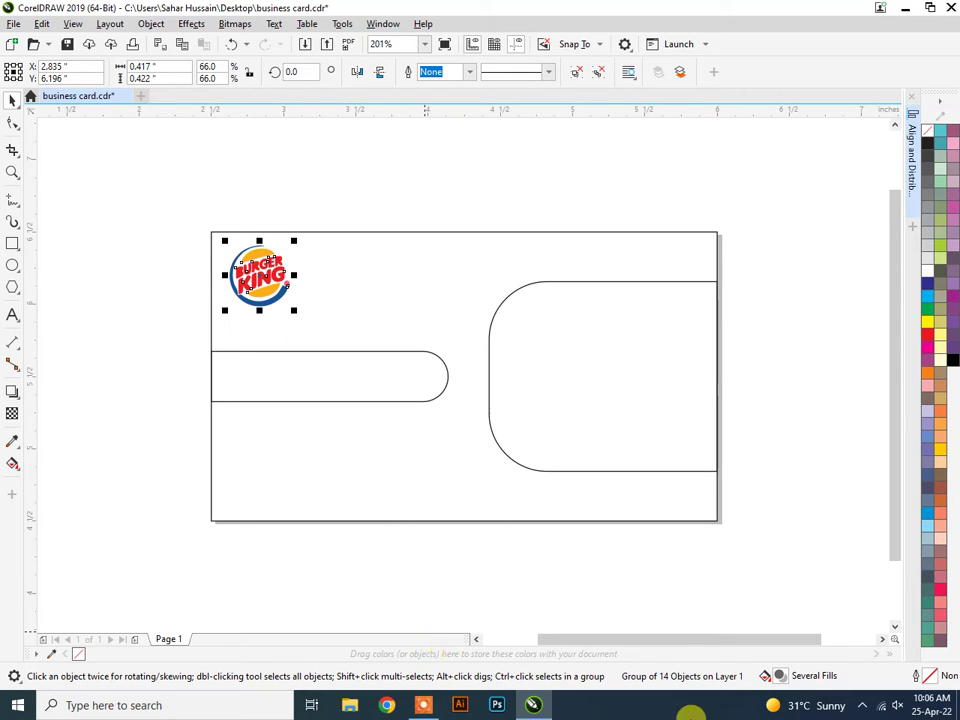
{"action": "left_click", "coordinate": [862, 705]}
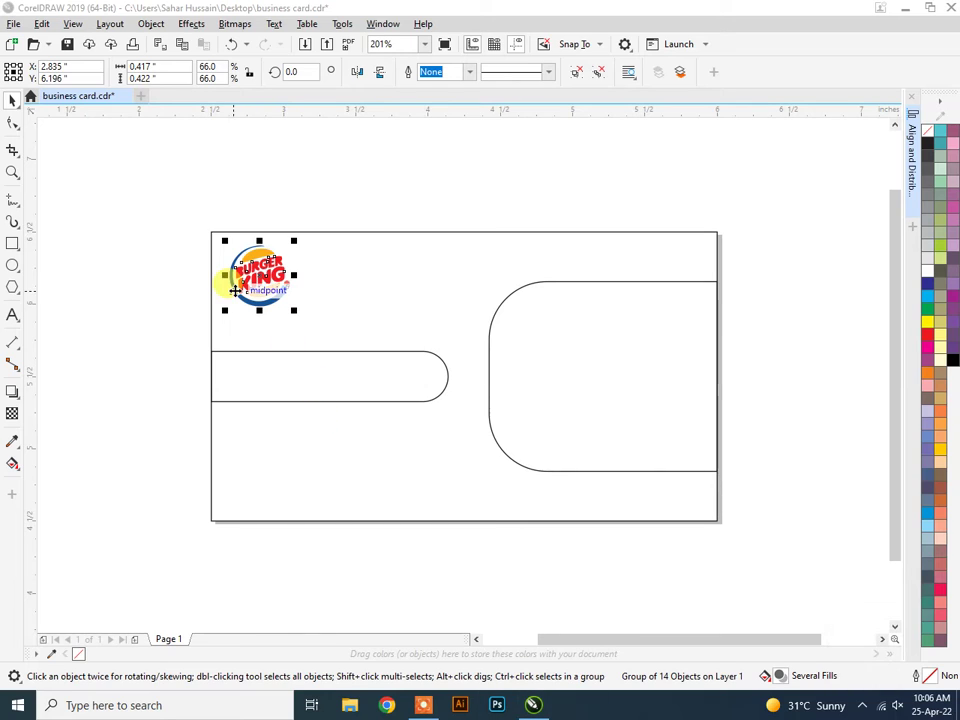
{"action": "left_click_drag", "start_coordinate": [234, 290], "coordinate": [265, 288]}
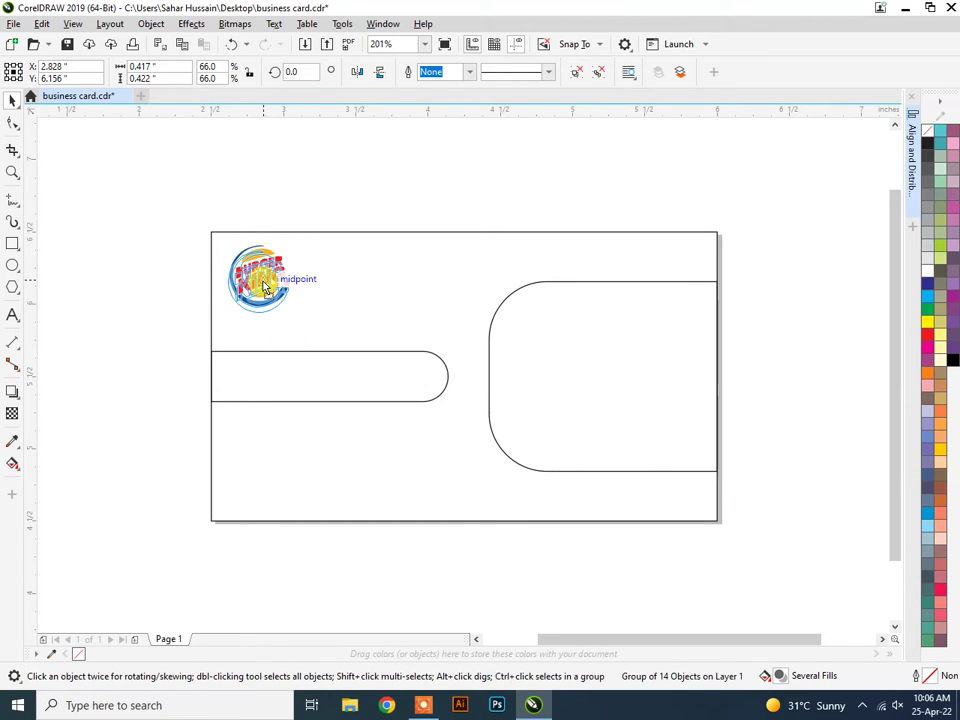
{"action": "left_click_drag", "start_coordinate": [264, 287], "coordinate": [262, 288]}
{"action": "left_click", "coordinate": [294, 168]}
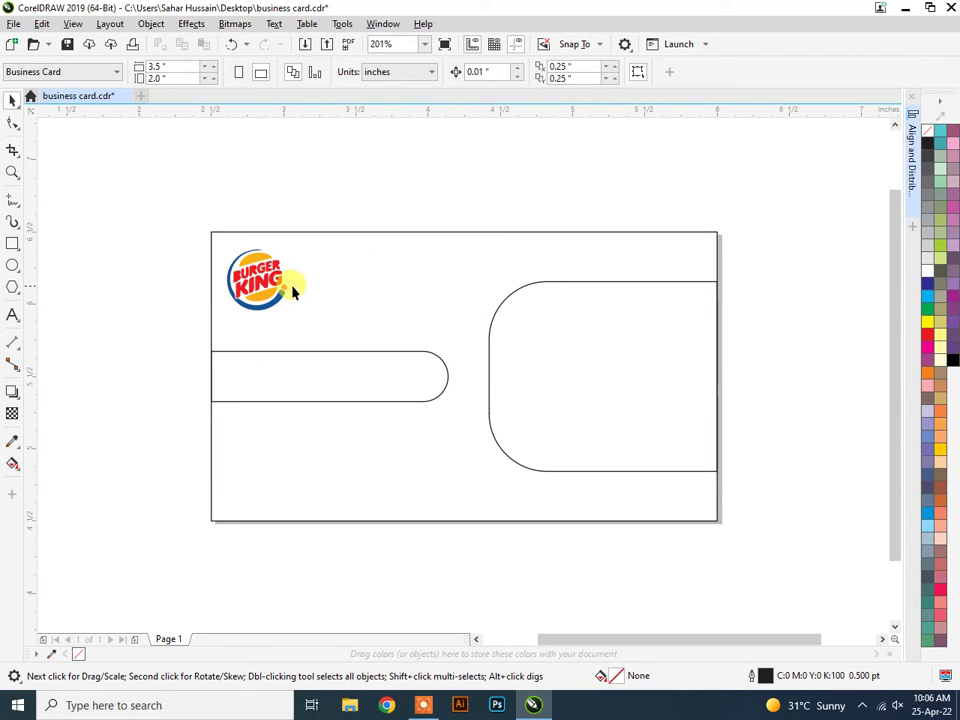
{"action": "left_click", "coordinate": [397, 232]}
{"action": "right_click", "coordinate": [397, 231]}
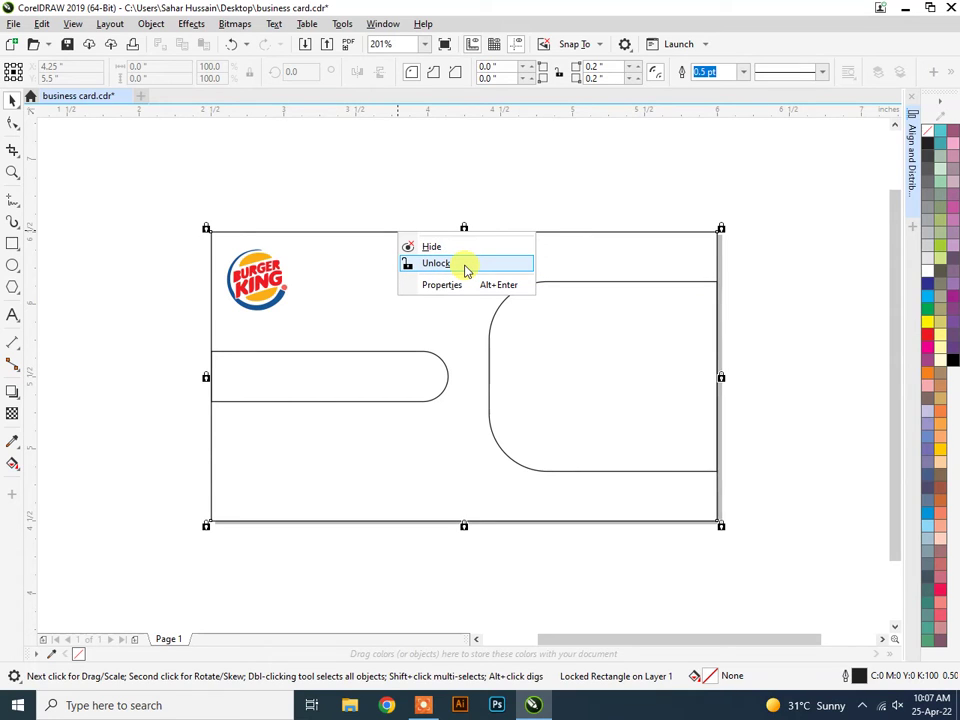
{"action": "left_click", "coordinate": [465, 264]}
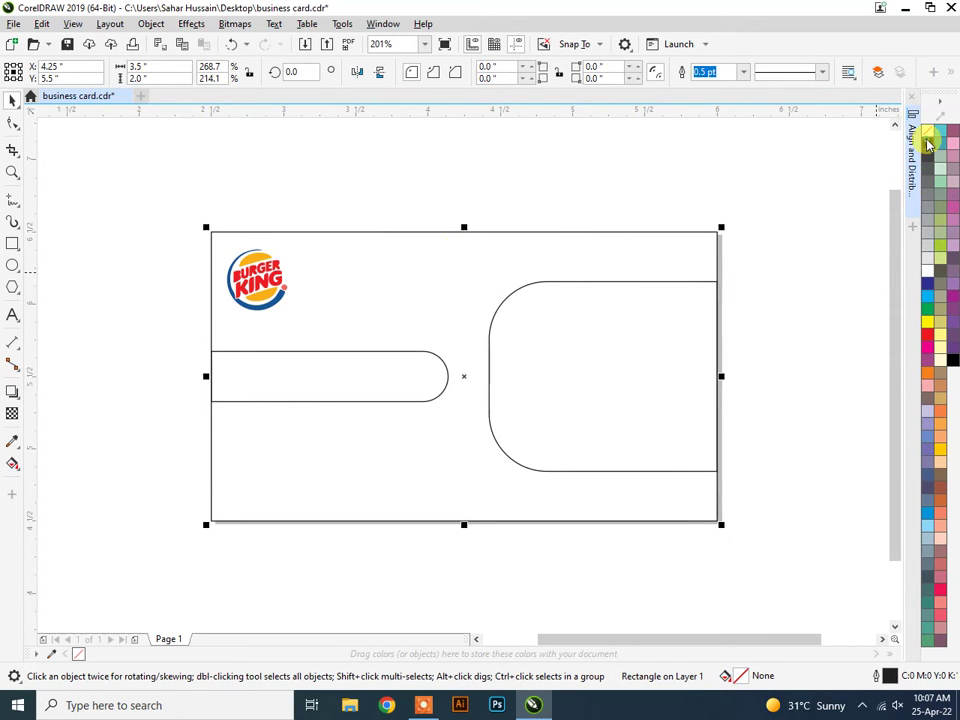
{"action": "left_click", "coordinate": [928, 145]}
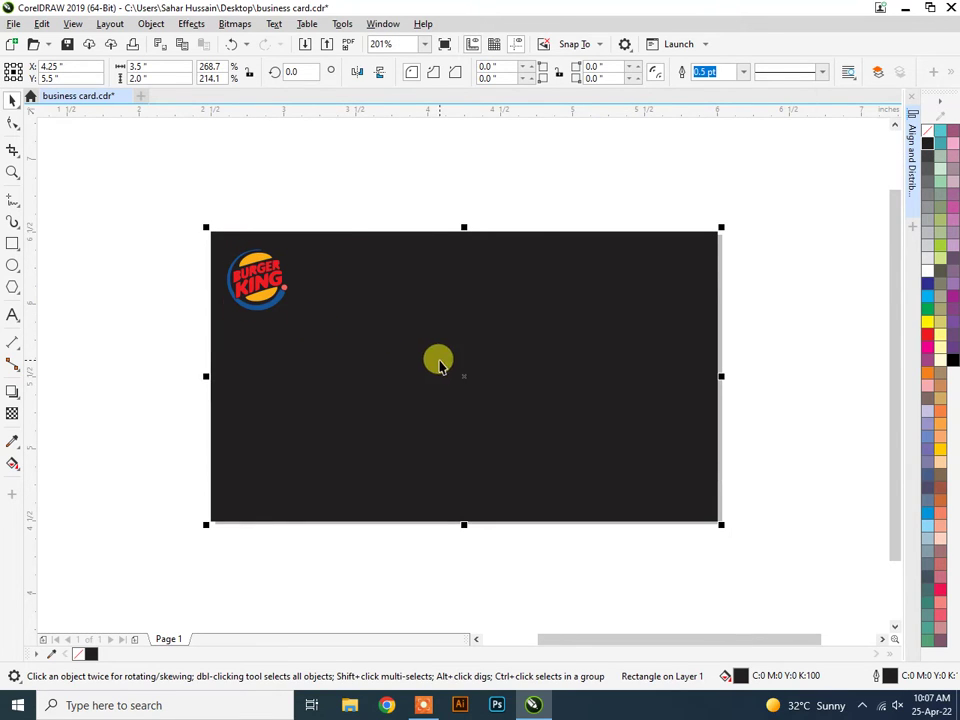
{"action": "key", "text": "ctrl+z"}
{"action": "right_click", "coordinate": [423, 232]}
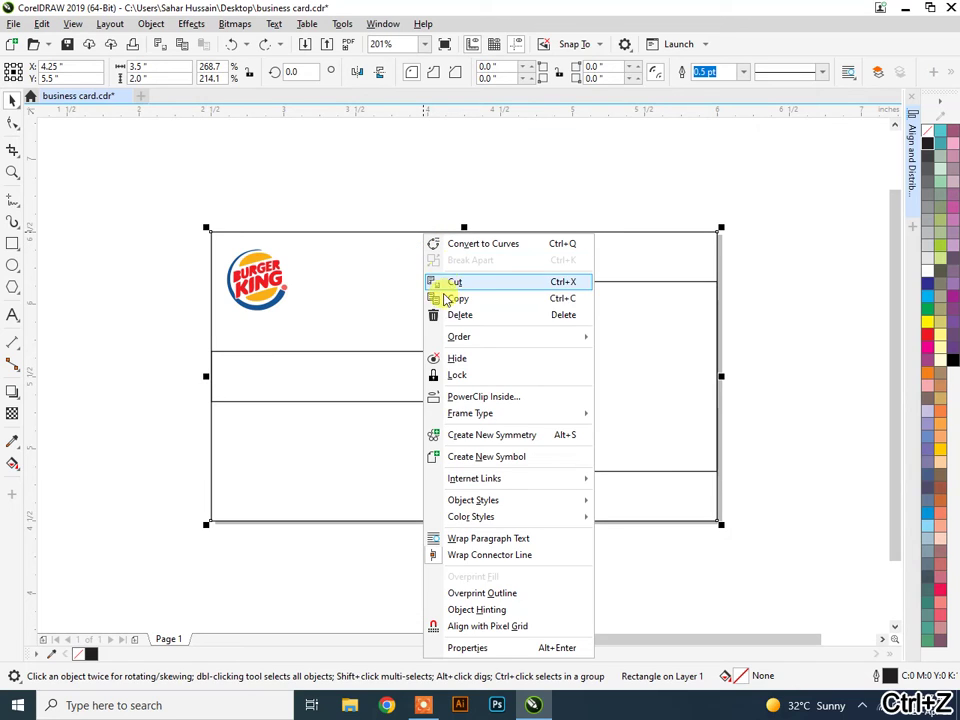
{"action": "left_click", "coordinate": [444, 376]}
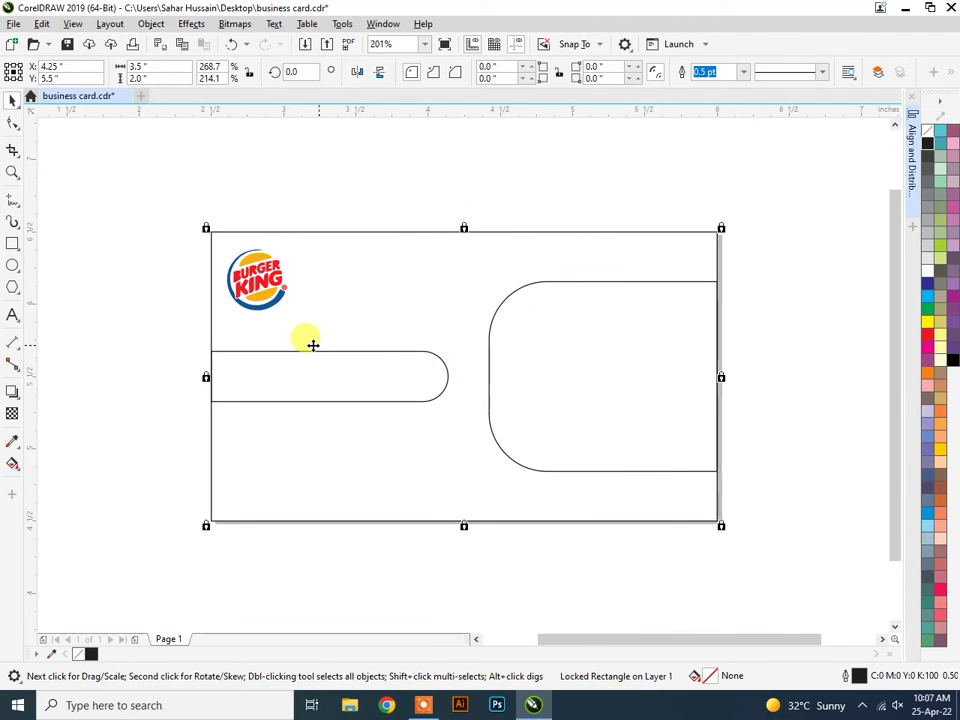
{"action": "left_click", "coordinate": [247, 503]}
{"action": "left_click", "coordinate": [567, 600]}
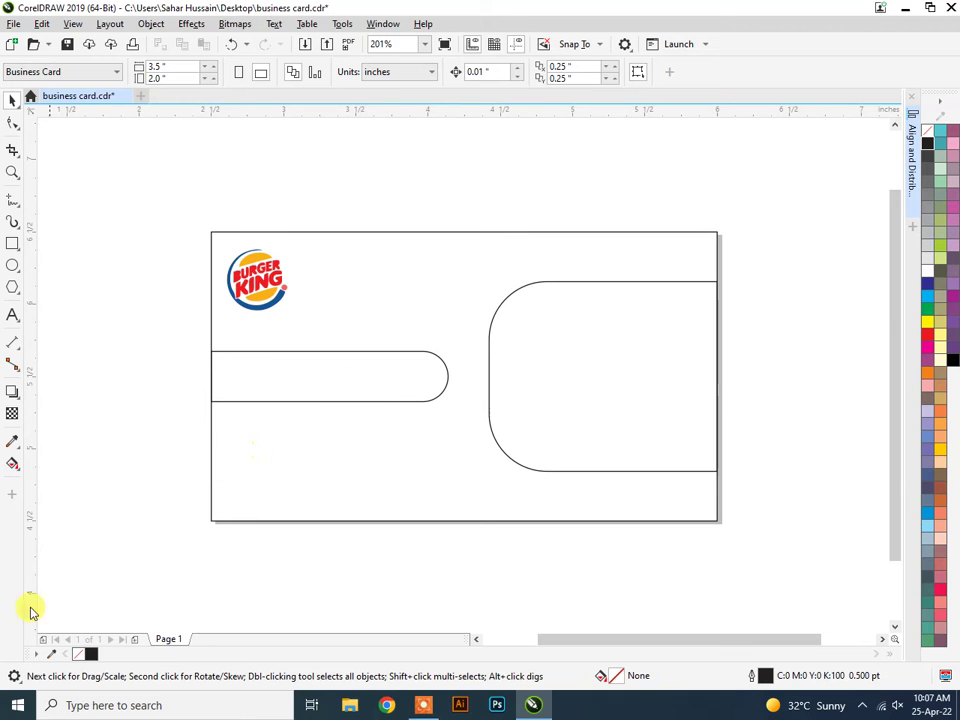
Launch InPage 2009 from the Start menu and dismiss its driver prompts.
{"action": "left_click", "coordinate": [17, 705]}
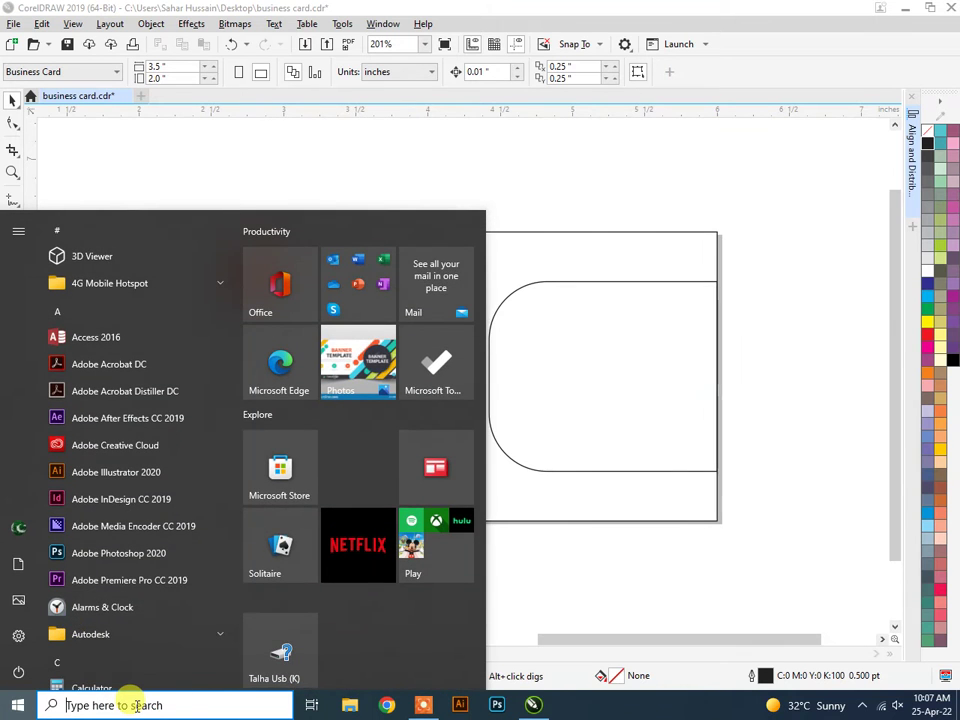
{"action": "type", "text": "inpa"}
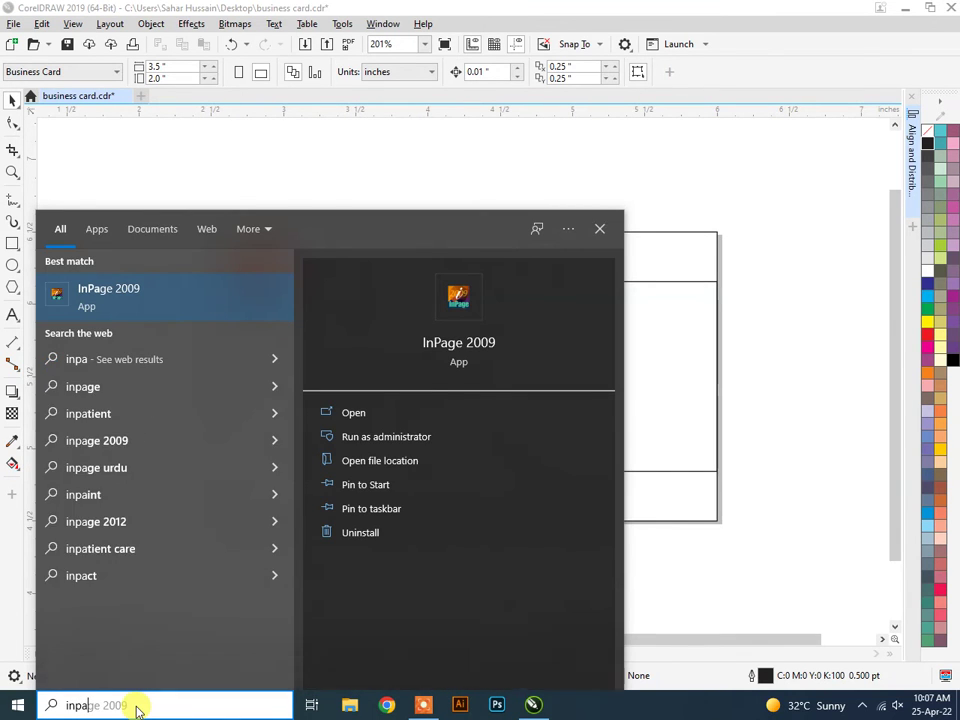
{"action": "type", "text": "ge"}
{"action": "key", "text": "Return"}
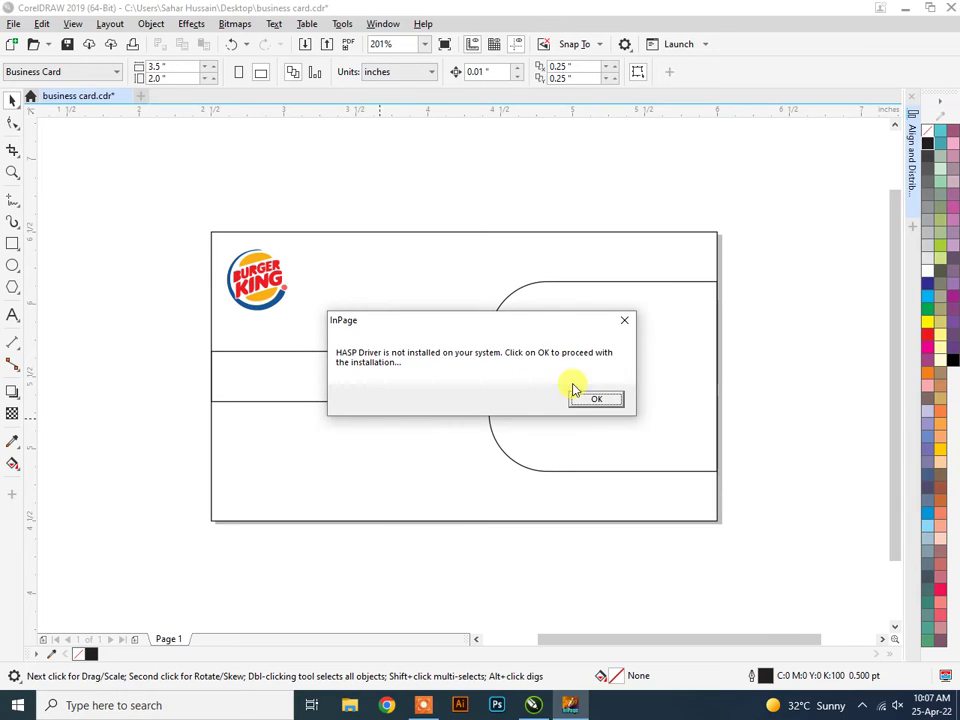
{"action": "left_click", "coordinate": [600, 398]}
{"action": "left_click", "coordinate": [492, 400]}
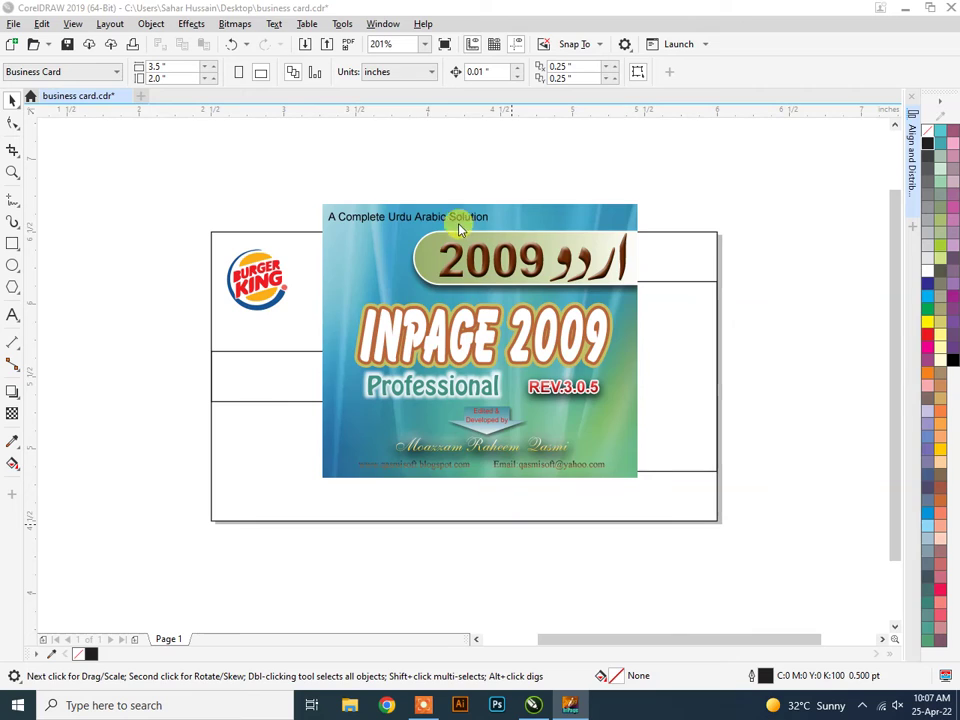
Save the business card document and box-select all of the card's objects.
{"action": "left_click", "coordinate": [128, 191]}
{"action": "key", "text": "ctrl+s"}
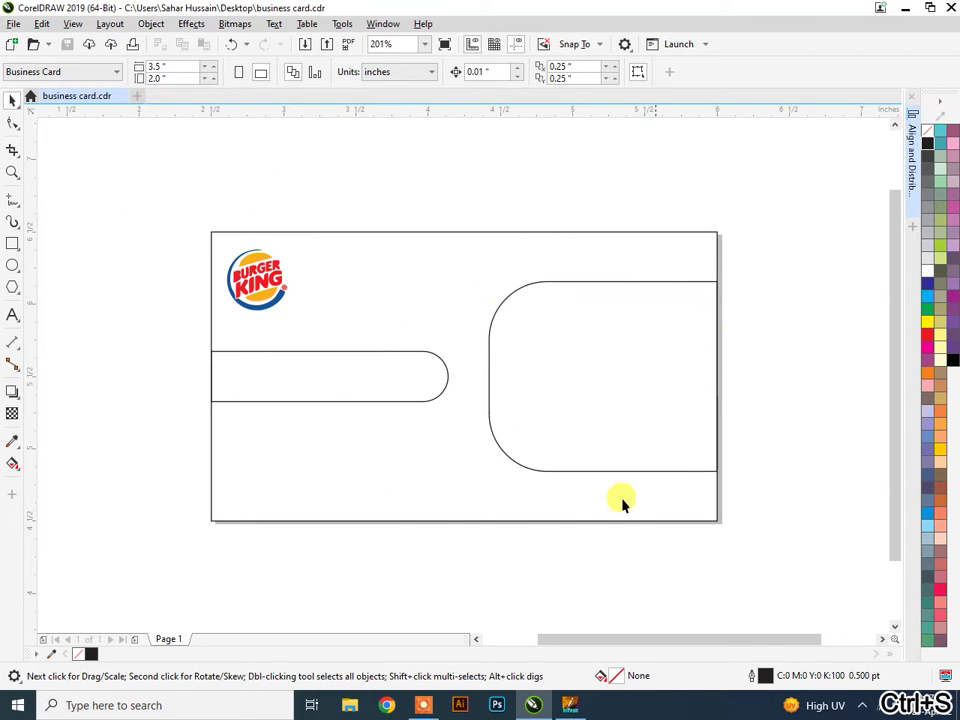
{"action": "left_click_drag", "start_coordinate": [181, 185], "coordinate": [774, 604]}
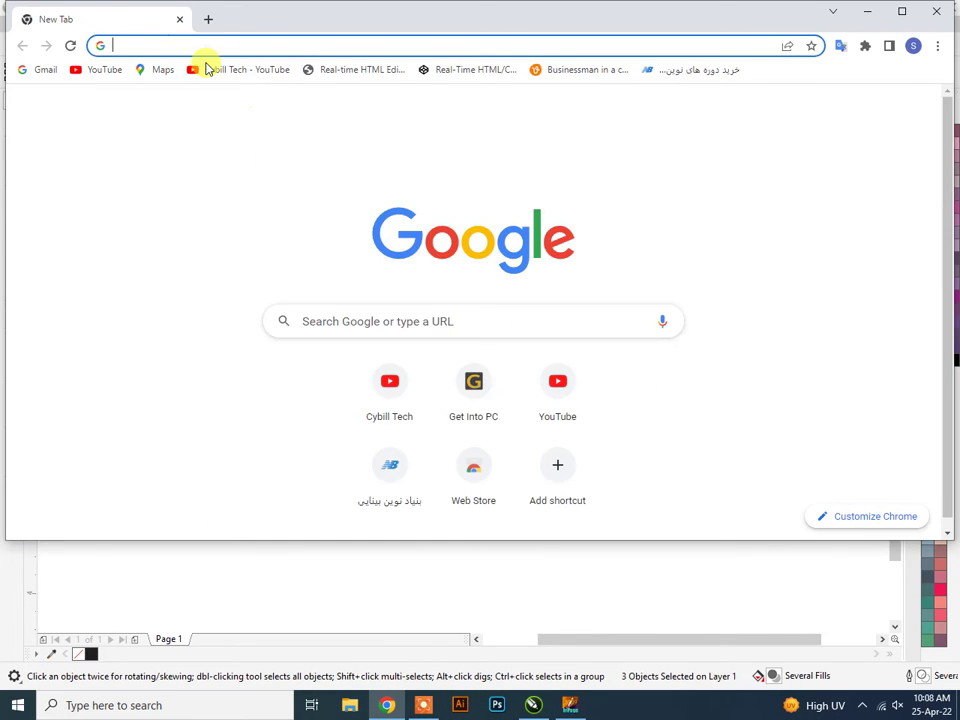
Search Google for 'contact icons' and open the image results in a maximized window.
{"action": "left_click", "coordinate": [180, 47]}
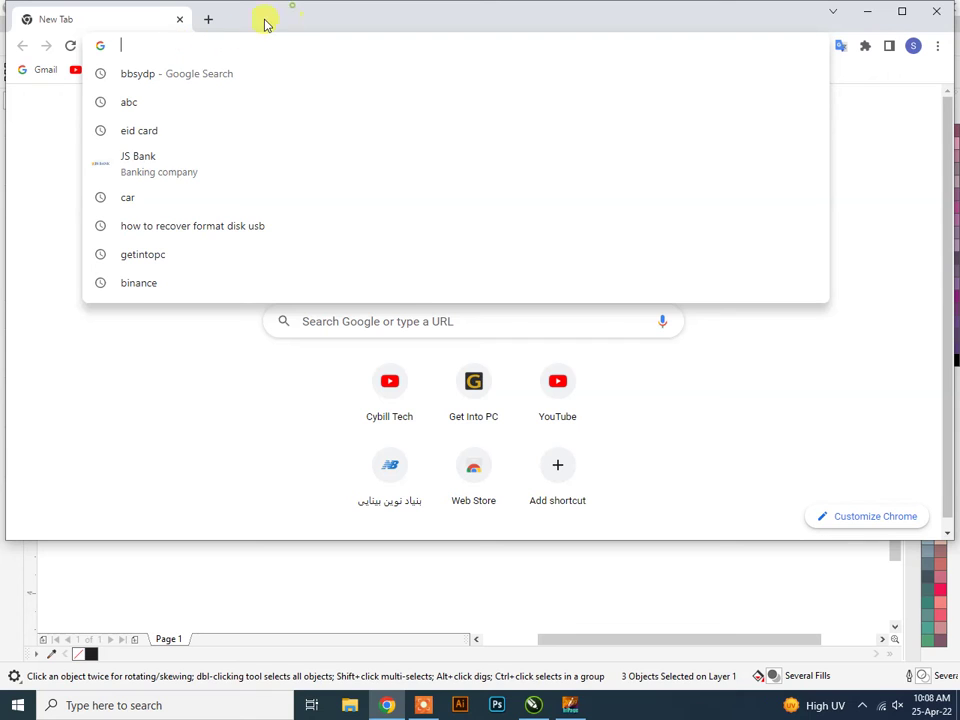
{"action": "left_click", "coordinate": [154, 381]}
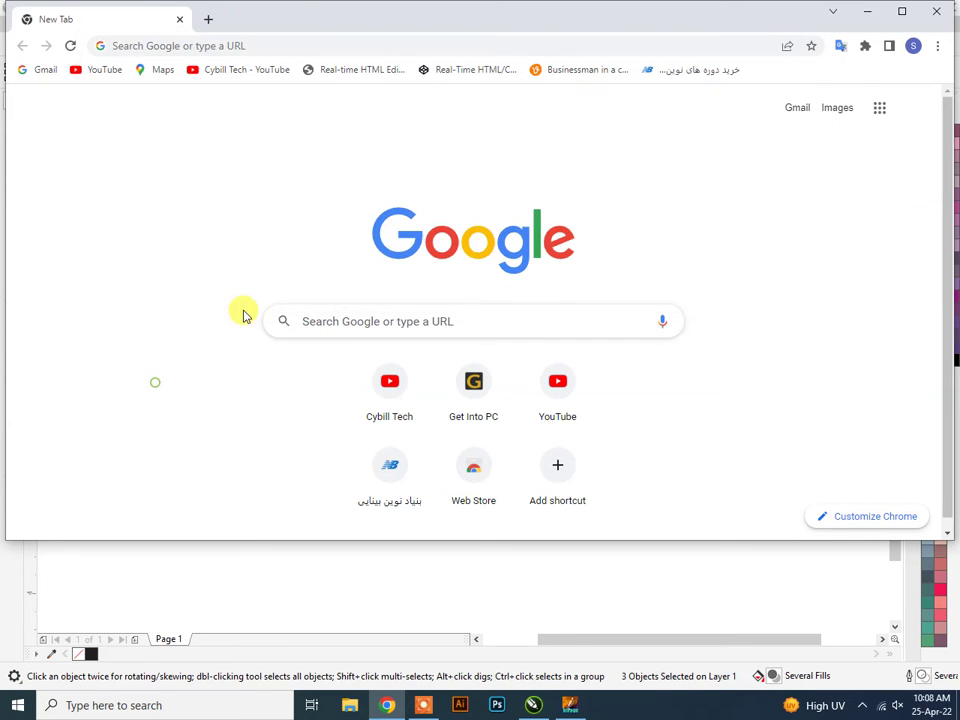
{"action": "left_click", "coordinate": [355, 326]}
{"action": "type", "text": "con"}
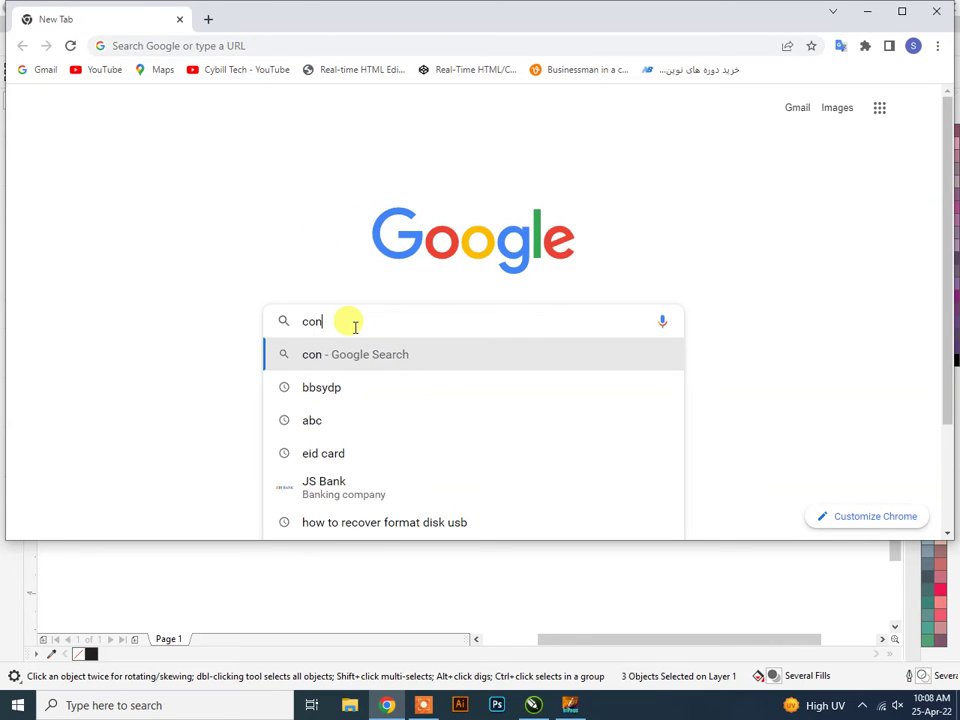
{"action": "type", "text": "ta"}
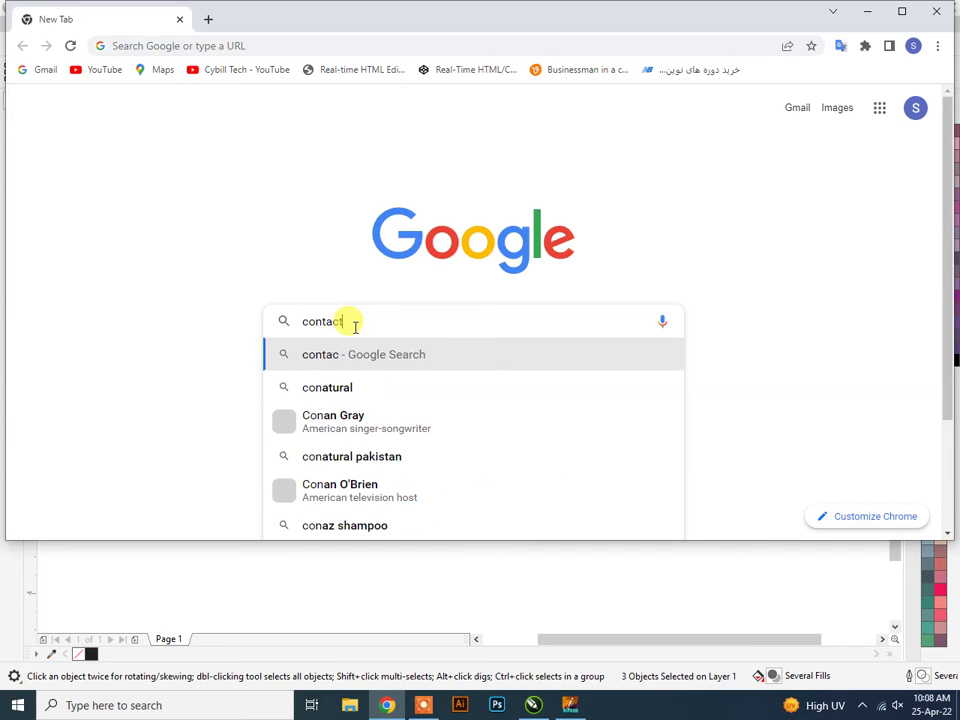
{"action": "type", "text": "ct ico"}
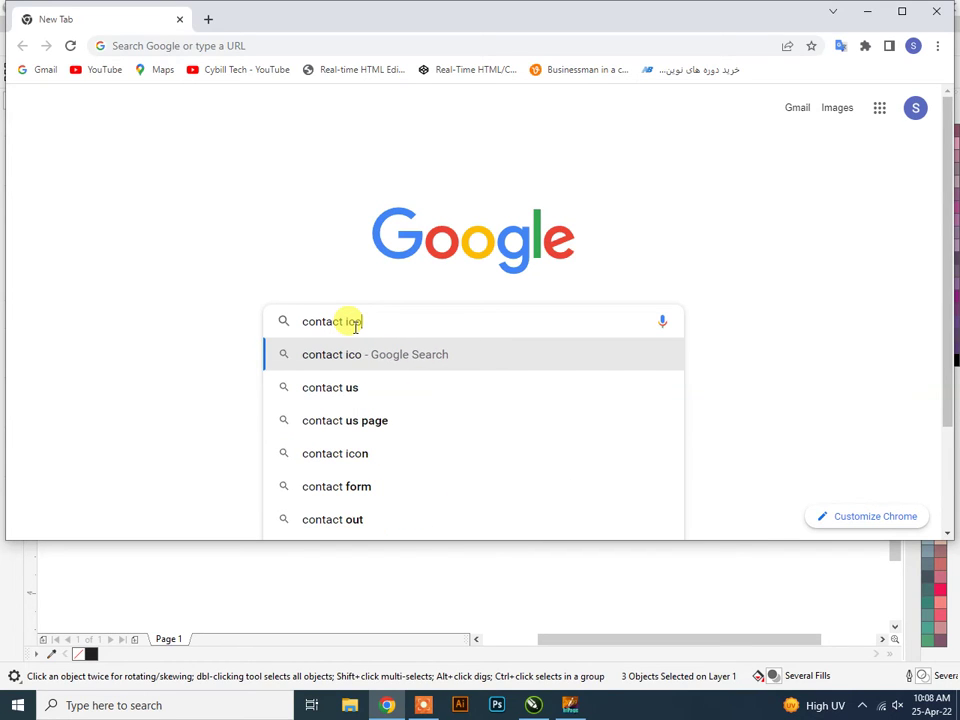
{"action": "type", "text": "ns"}
{"action": "key", "text": "Return"}
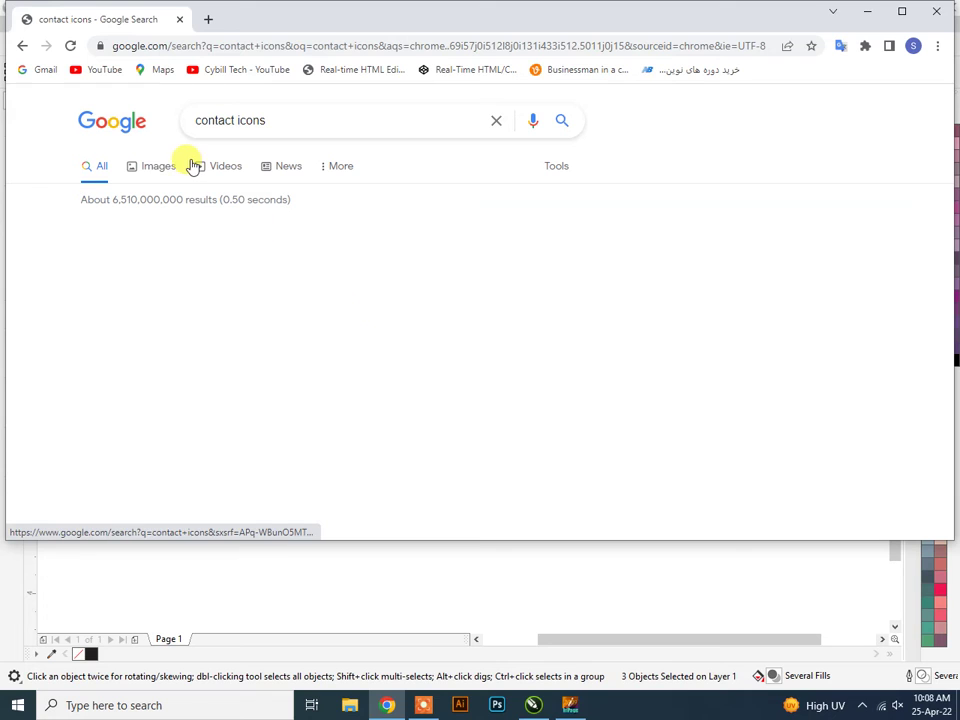
{"action": "double_click", "coordinate": [443, 22]}
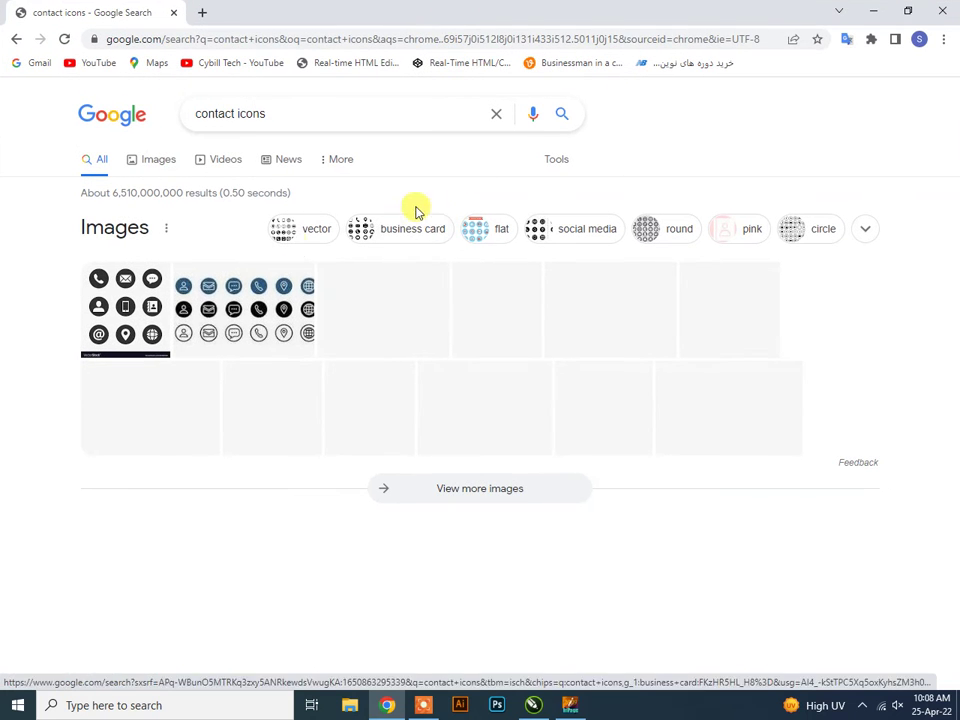
{"action": "left_click", "coordinate": [276, 345]}
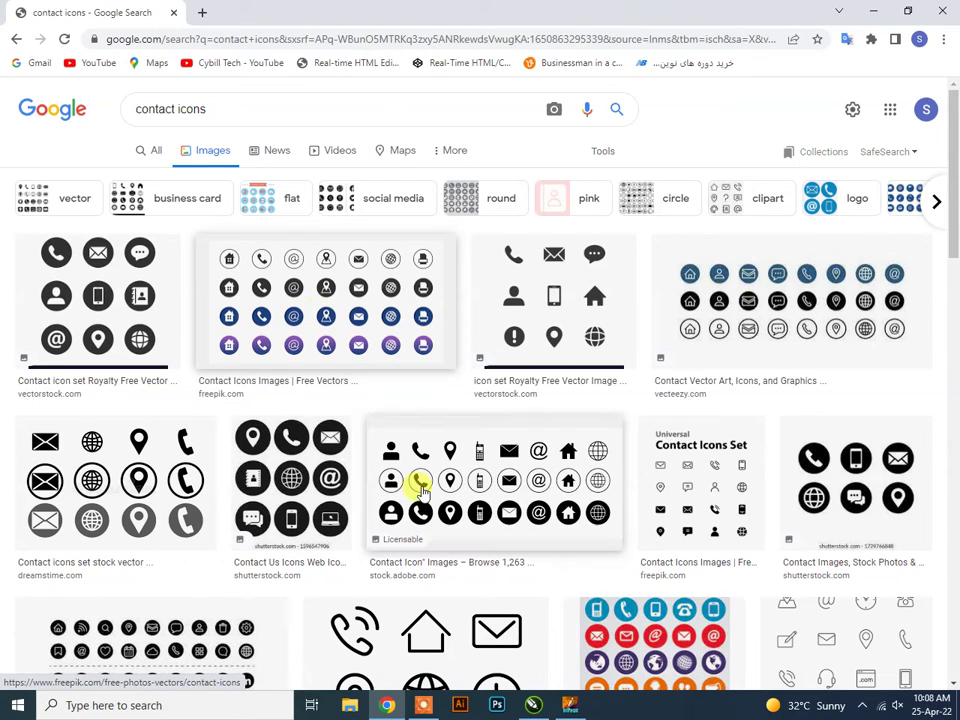
Open the Adobe Stock contact icon image in a new tab, view it, then close it.
{"action": "right_click", "coordinate": [483, 482]}
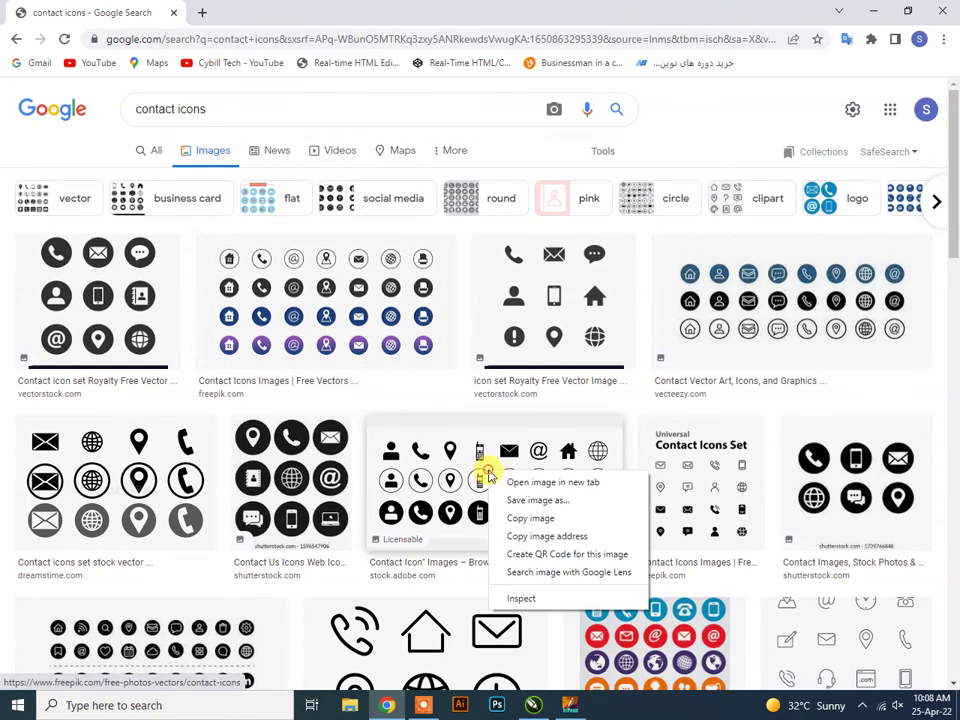
{"action": "left_click", "coordinate": [508, 480]}
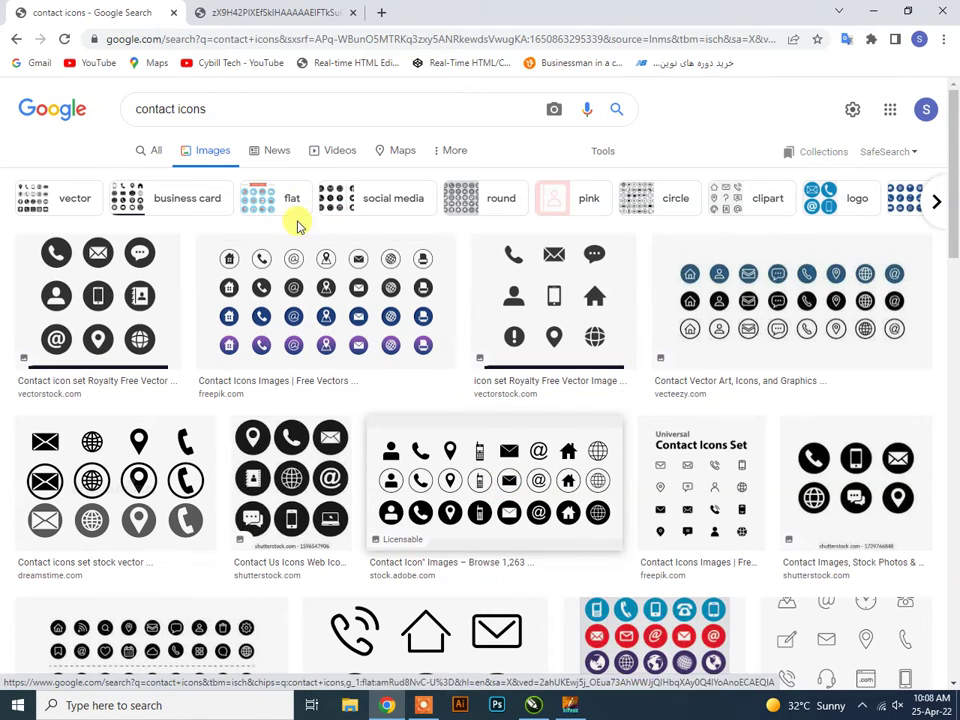
{"action": "left_click", "coordinate": [283, 18]}
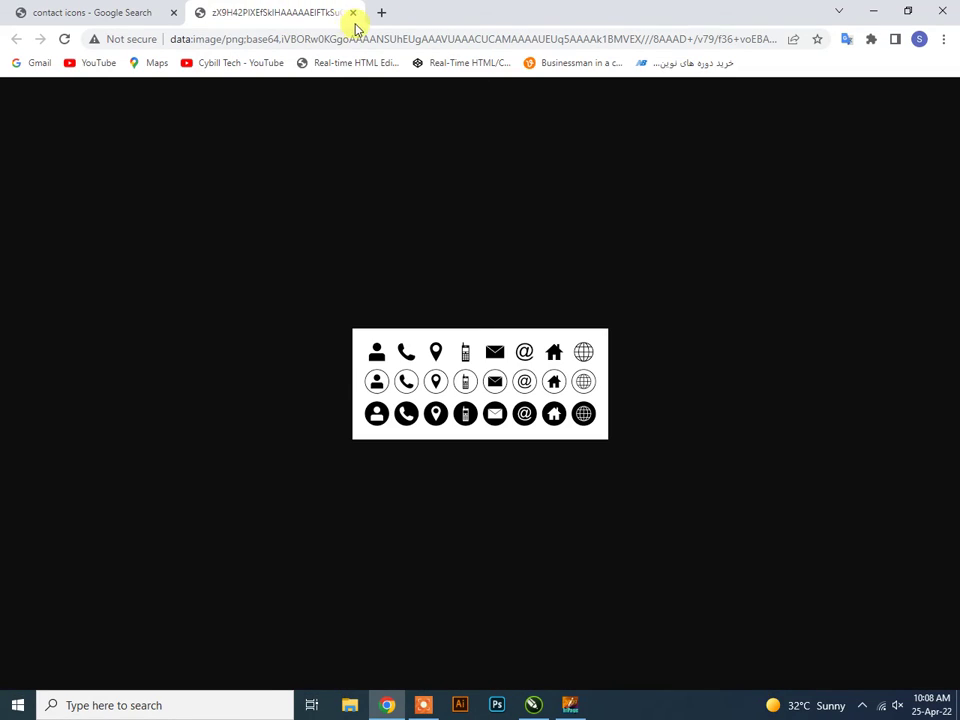
{"action": "left_click", "coordinate": [352, 13]}
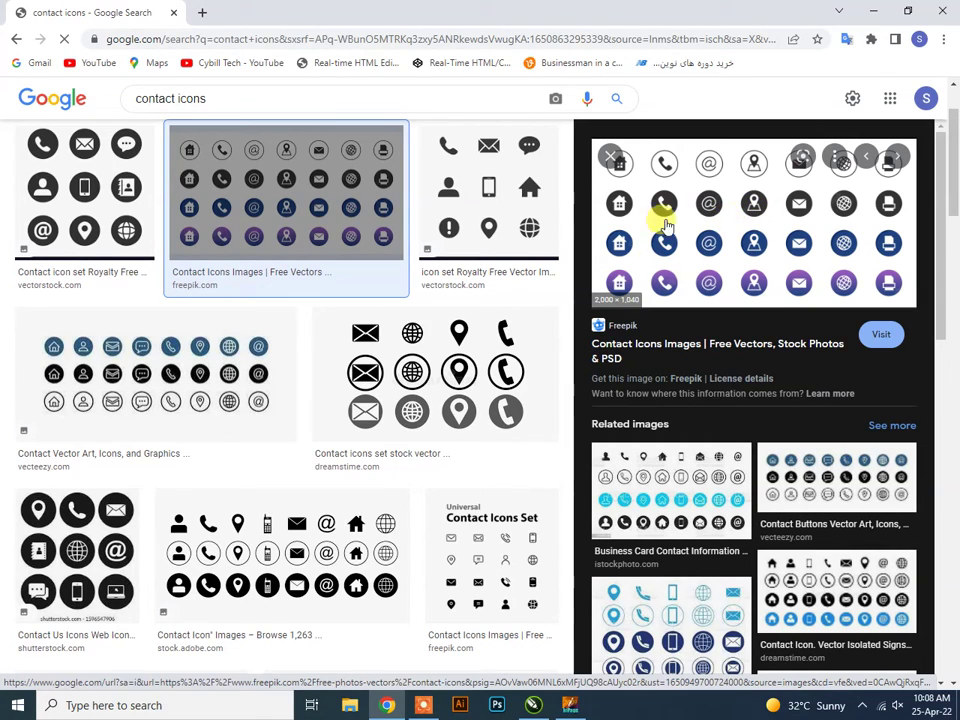
Save the Freepik preview image to the Desktop as icons.webp.
{"action": "right_click", "coordinate": [766, 214]}
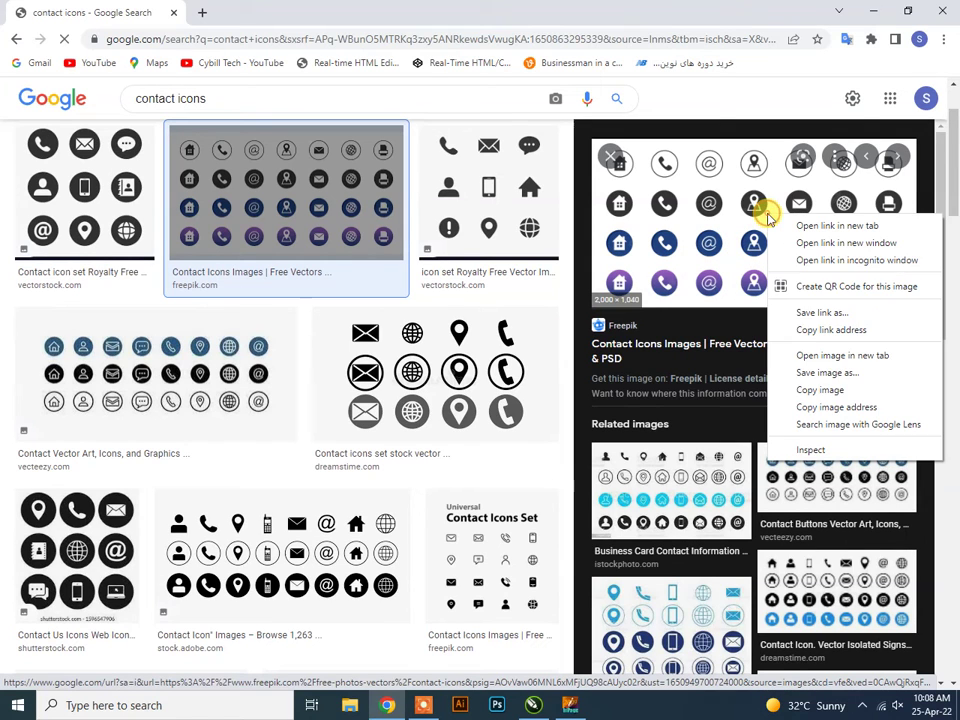
{"action": "left_click", "coordinate": [825, 373]}
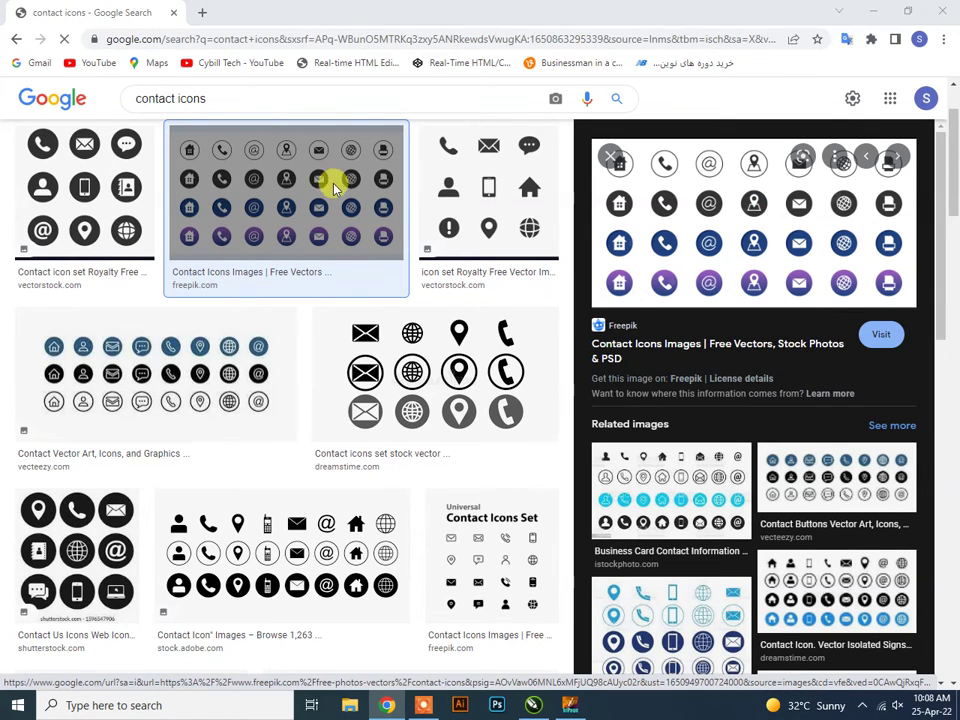
{"action": "left_click", "coordinate": [293, 220]}
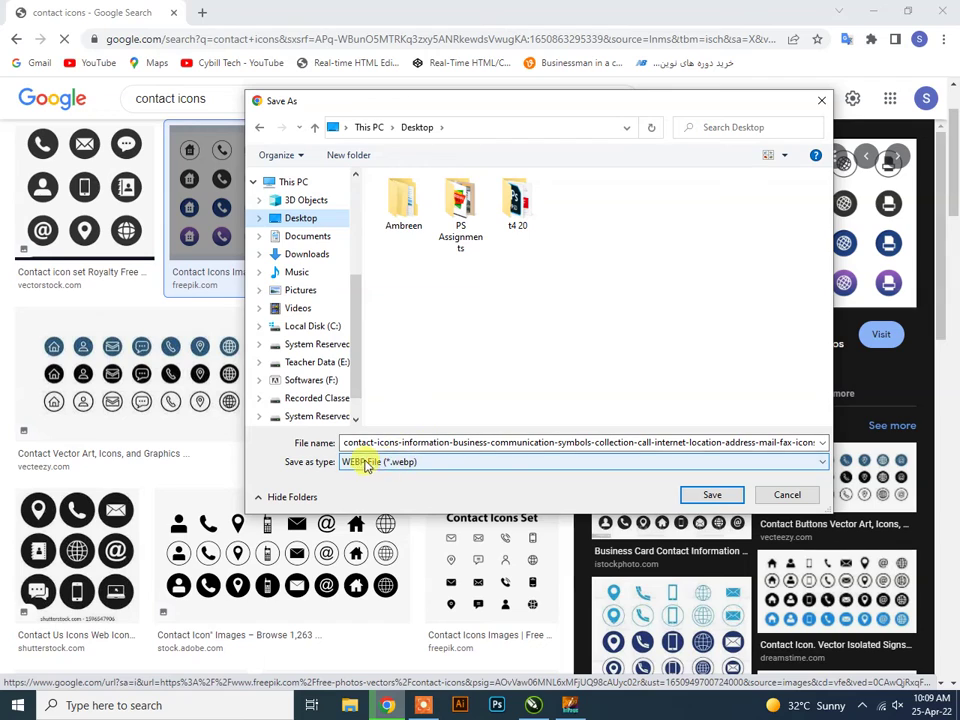
{"action": "left_click", "coordinate": [430, 443]}
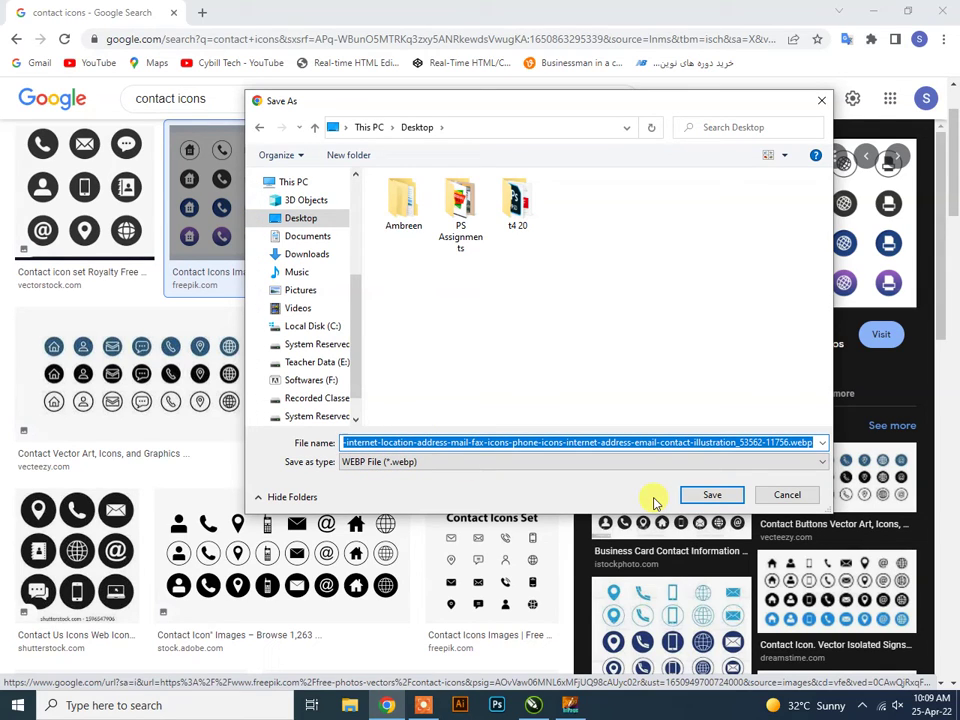
{"action": "type", "text": "icons"}
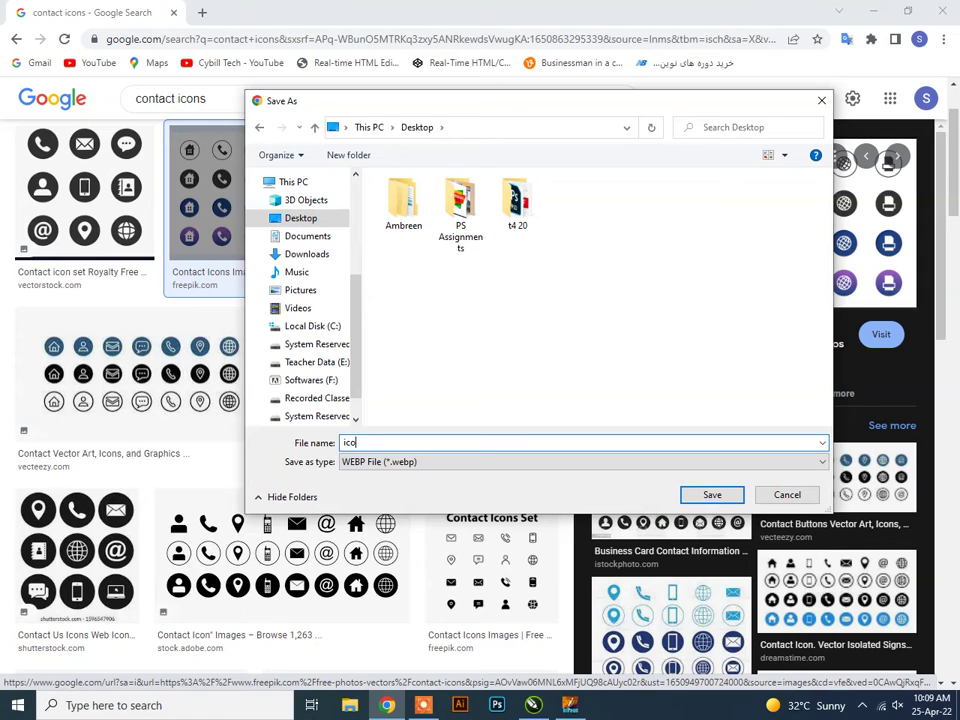
{"action": "left_click", "coordinate": [712, 494]}
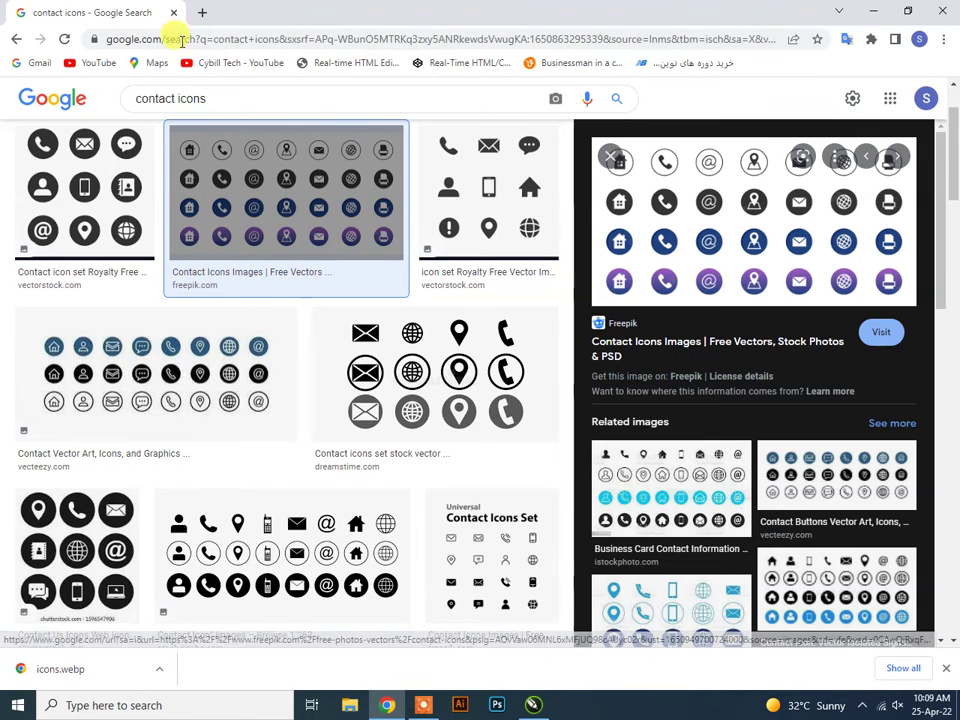
Visit the Cybill Tech YouTube channel, then minimize the browser and CorelDRAW.
{"action": "left_click", "coordinate": [205, 66]}
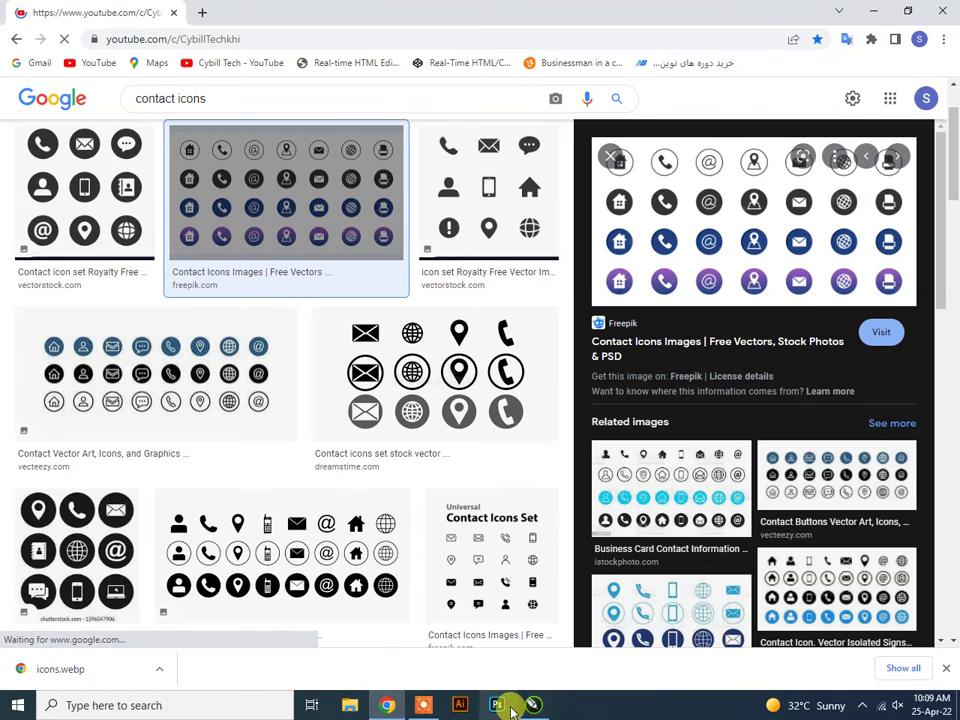
{"action": "left_click", "coordinate": [390, 708]}
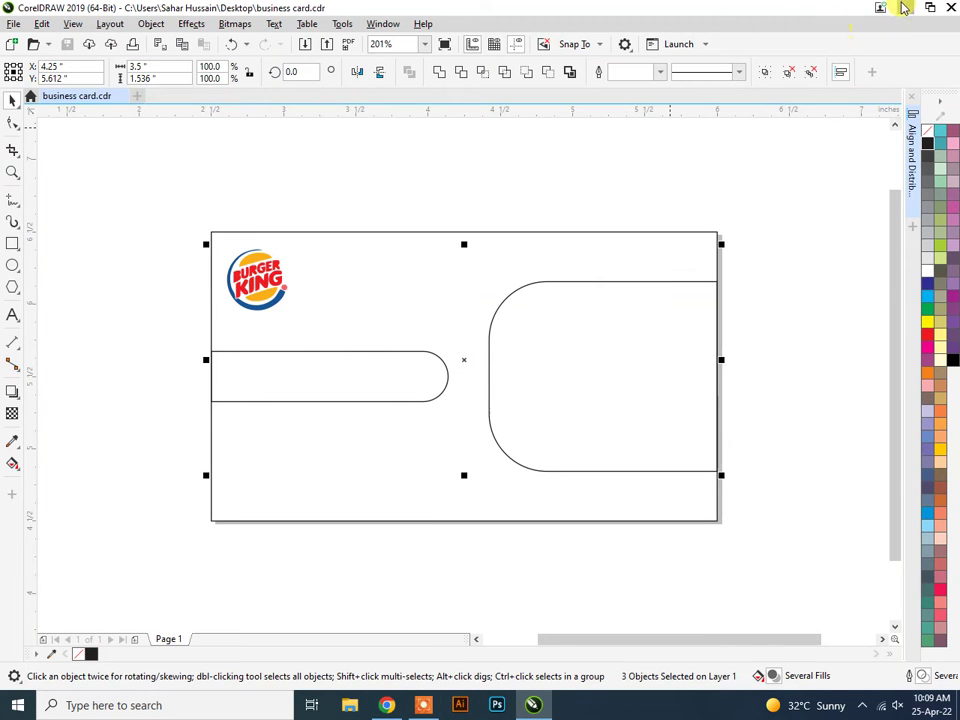
{"action": "left_click", "coordinate": [908, 12]}
Dismiss the InPage error, preview icons.webp in the browser, then return to the desktop.
{"action": "left_click", "coordinate": [544, 385]}
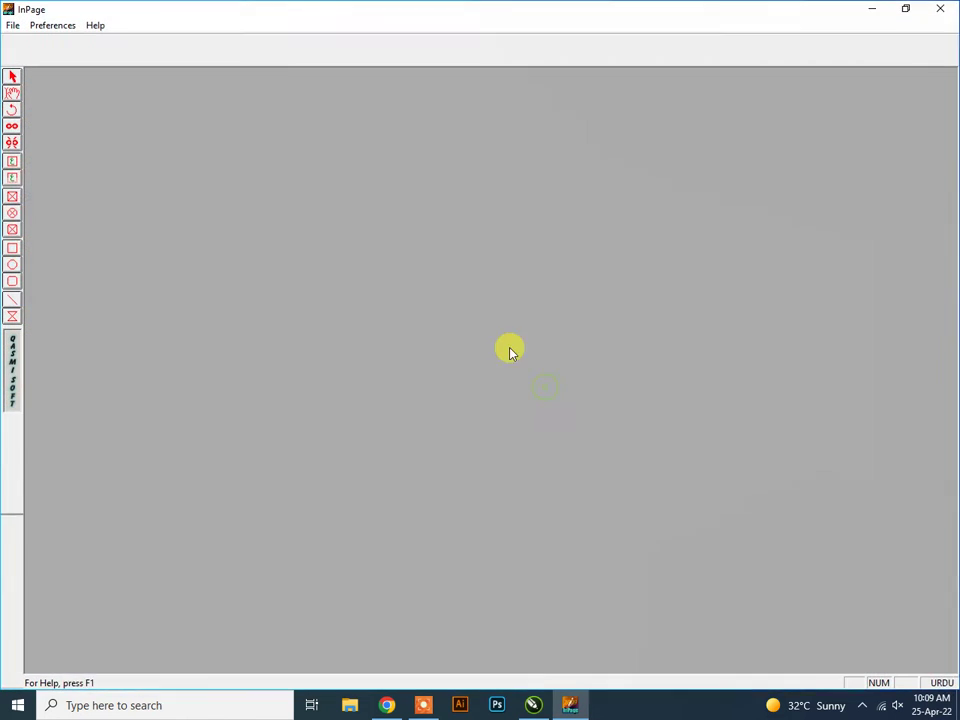
{"action": "left_click", "coordinate": [875, 9]}
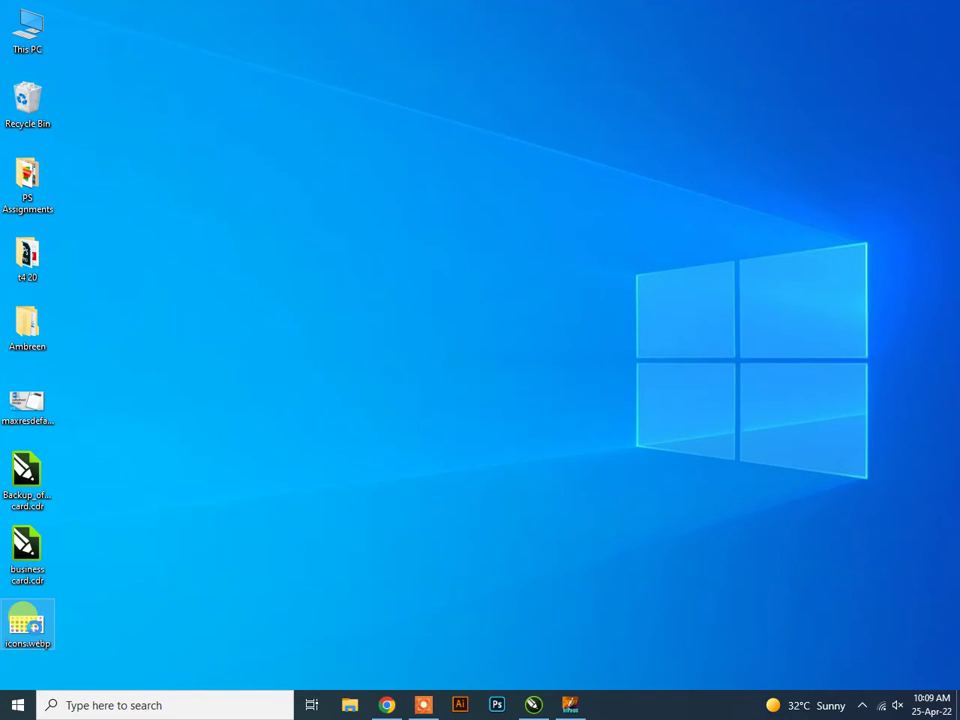
{"action": "right_click", "coordinate": [35, 630]}
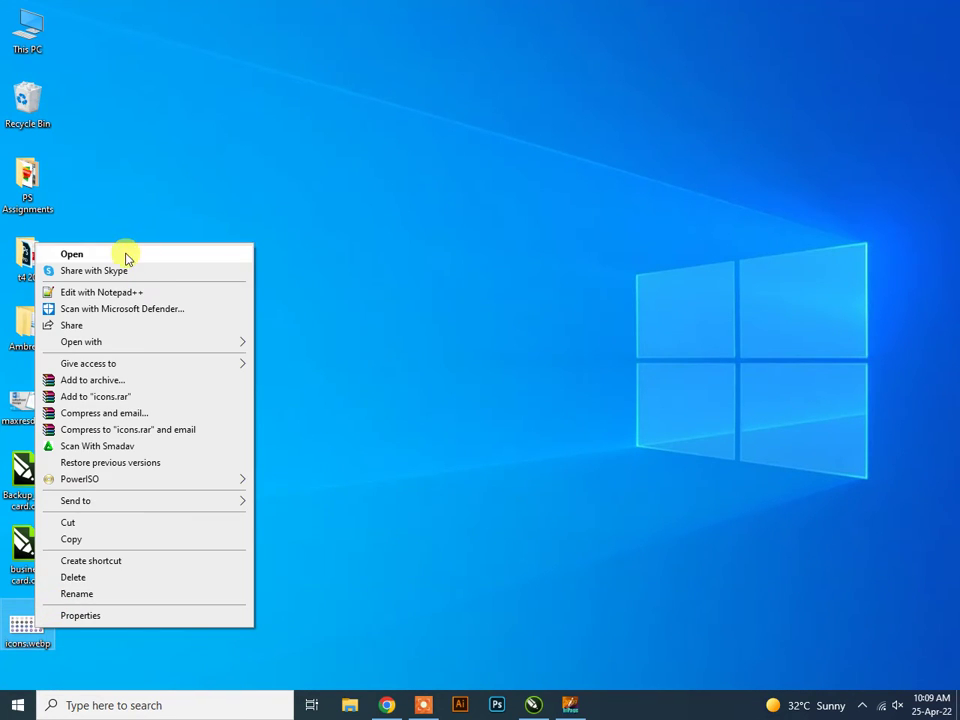
{"action": "left_click", "coordinate": [124, 255]}
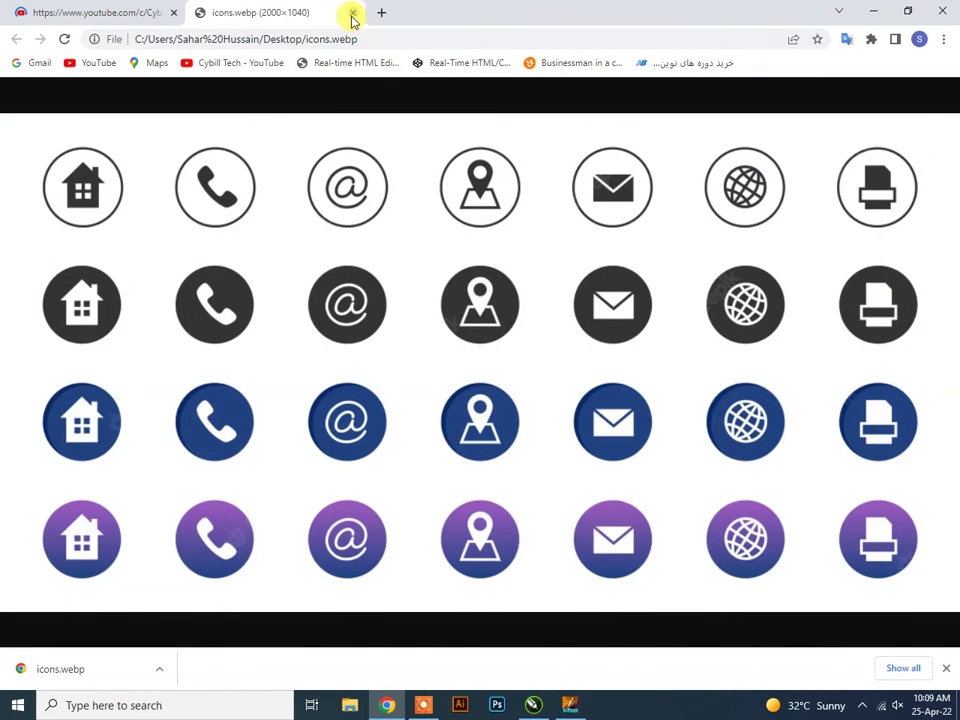
{"action": "left_click", "coordinate": [352, 13]}
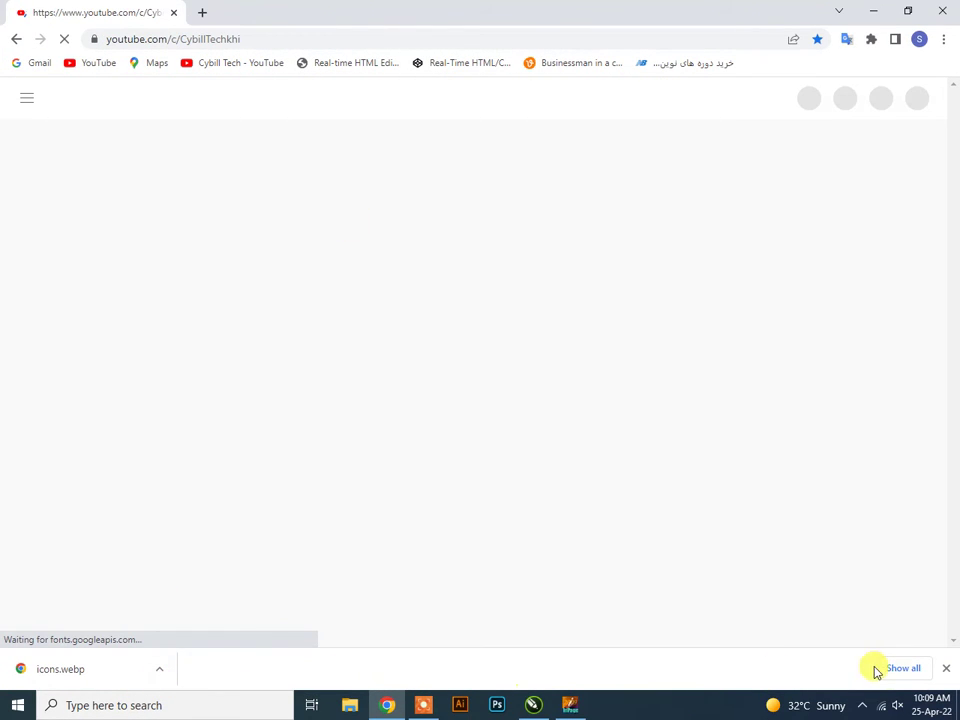
{"action": "left_click", "coordinate": [945, 668]}
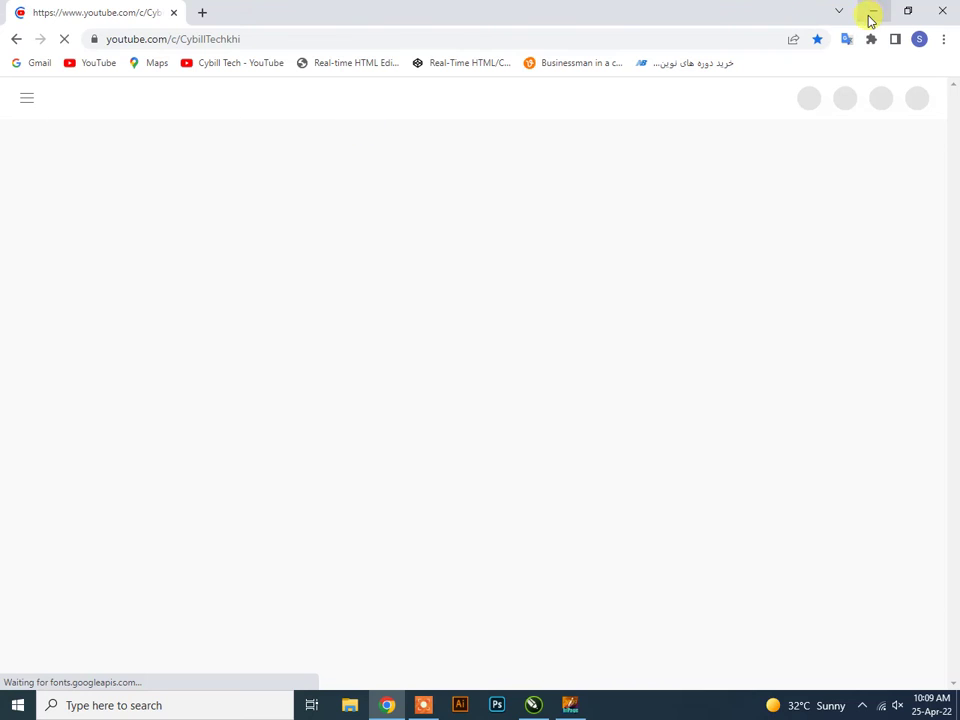
{"action": "left_click", "coordinate": [872, 12]}
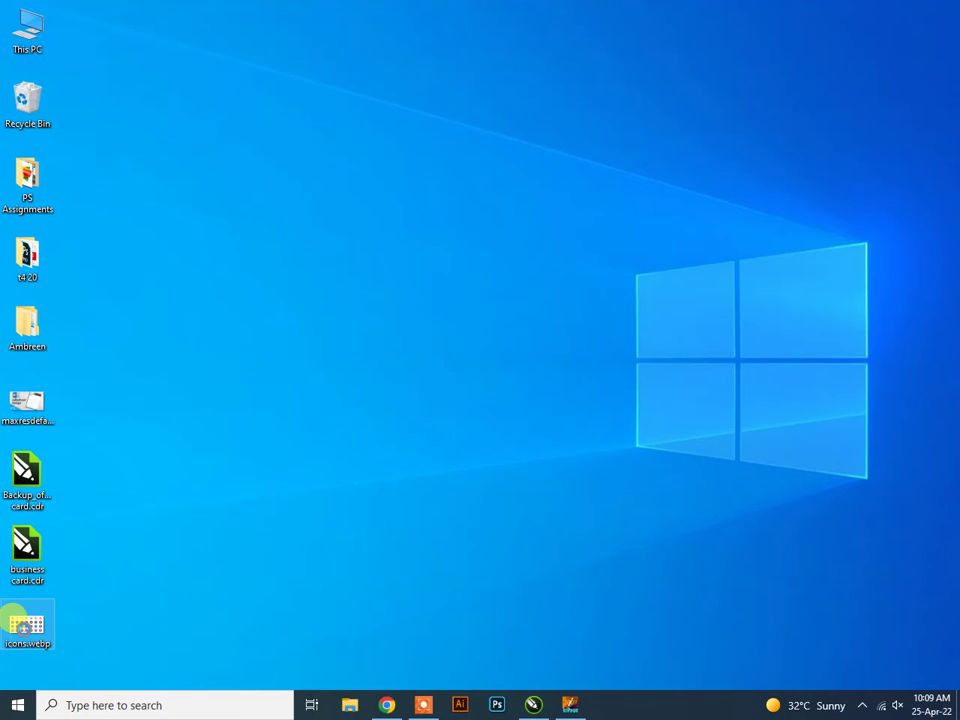
Open icons.webp from the desktop with Paint.
{"action": "right_click", "coordinate": [27, 628]}
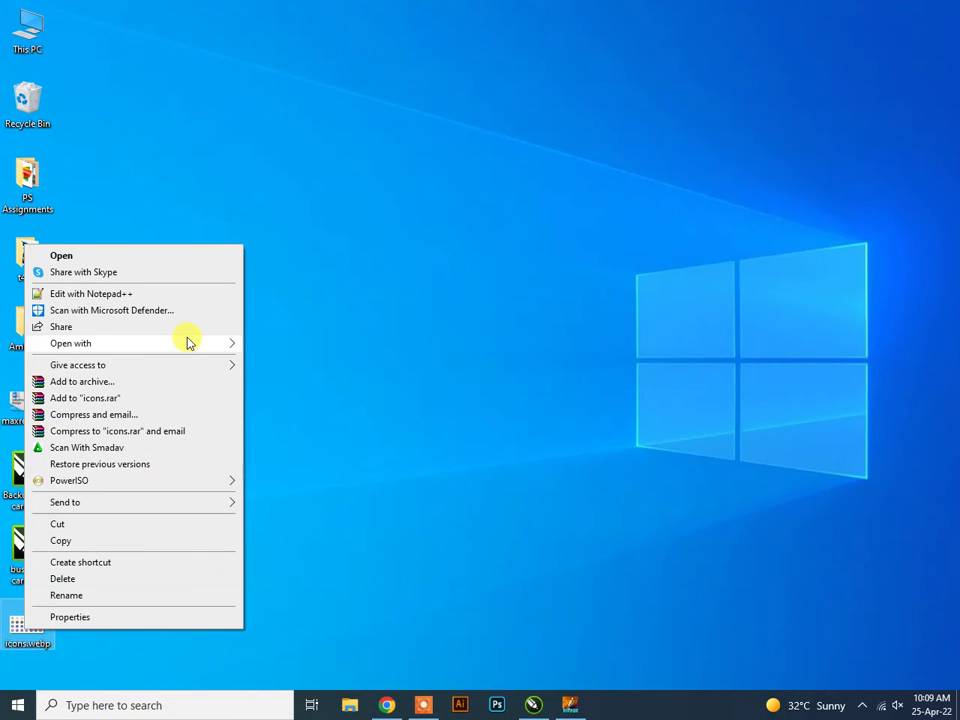
{"action": "mouse_move", "coordinate": [186, 339]}
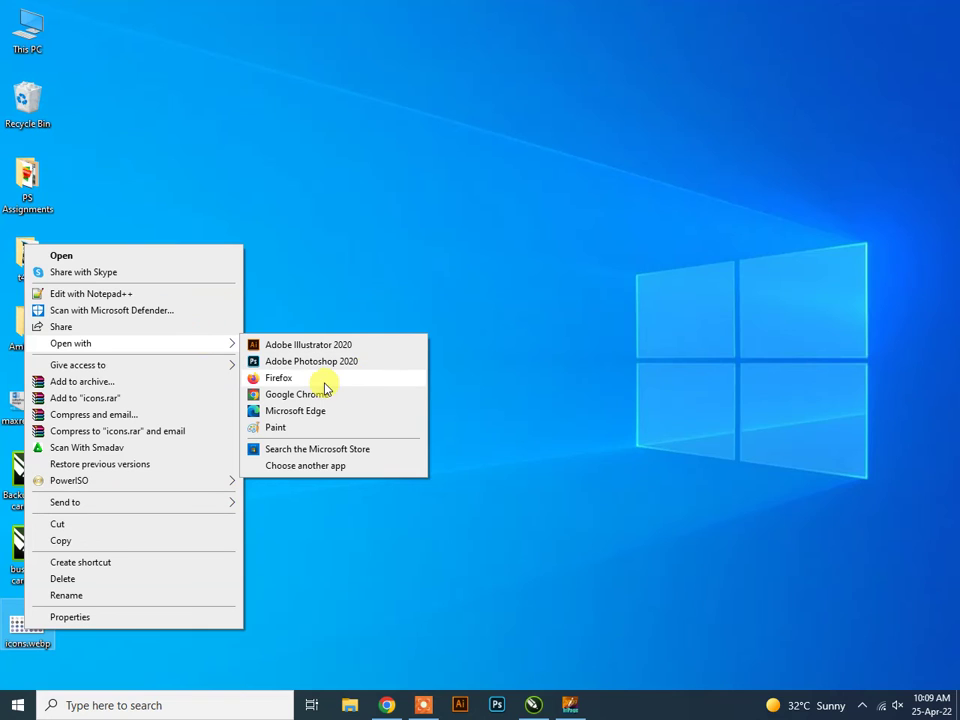
{"action": "left_click", "coordinate": [306, 428]}
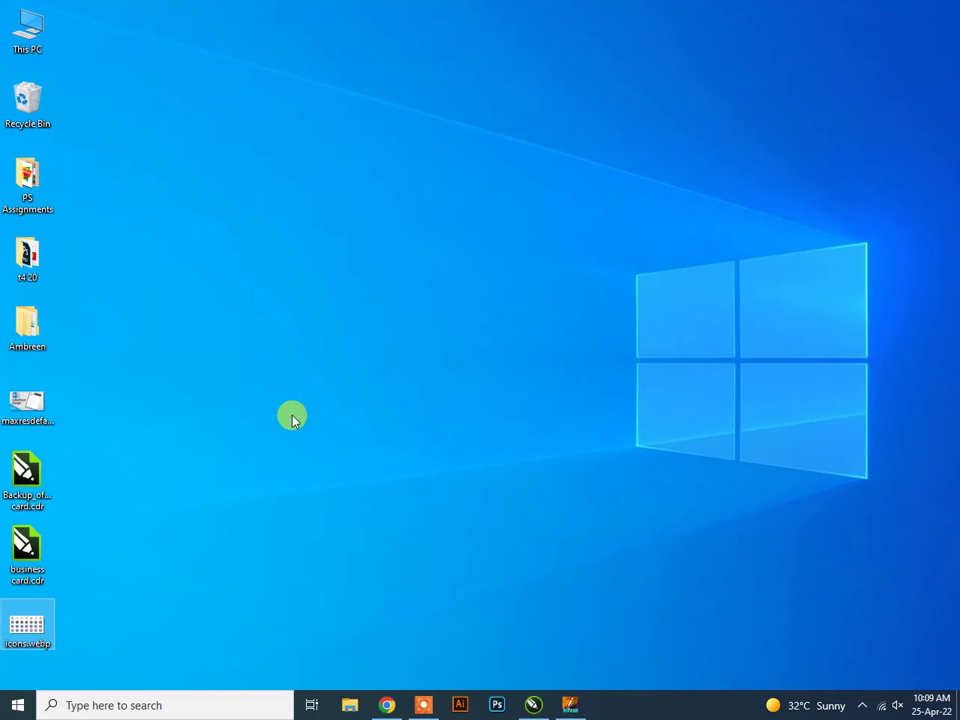
Save the picture as JPEG icons.jpg on the Desktop, accepting the transparency warning, and close Paint.
{"action": "left_click", "coordinate": [22, 24]}
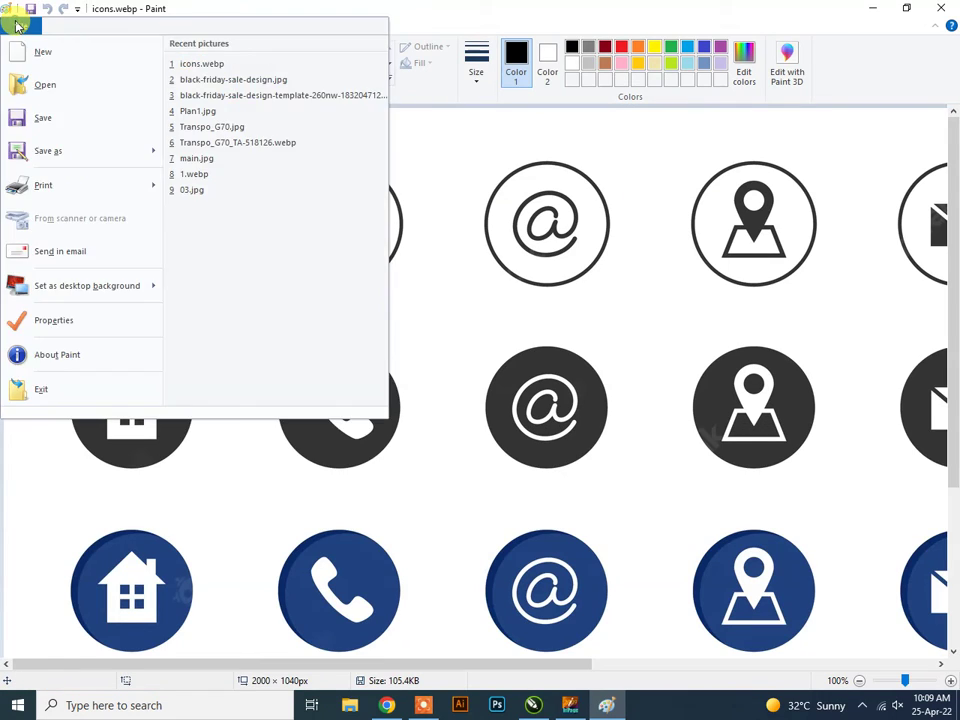
{"action": "mouse_move", "coordinate": [36, 148]}
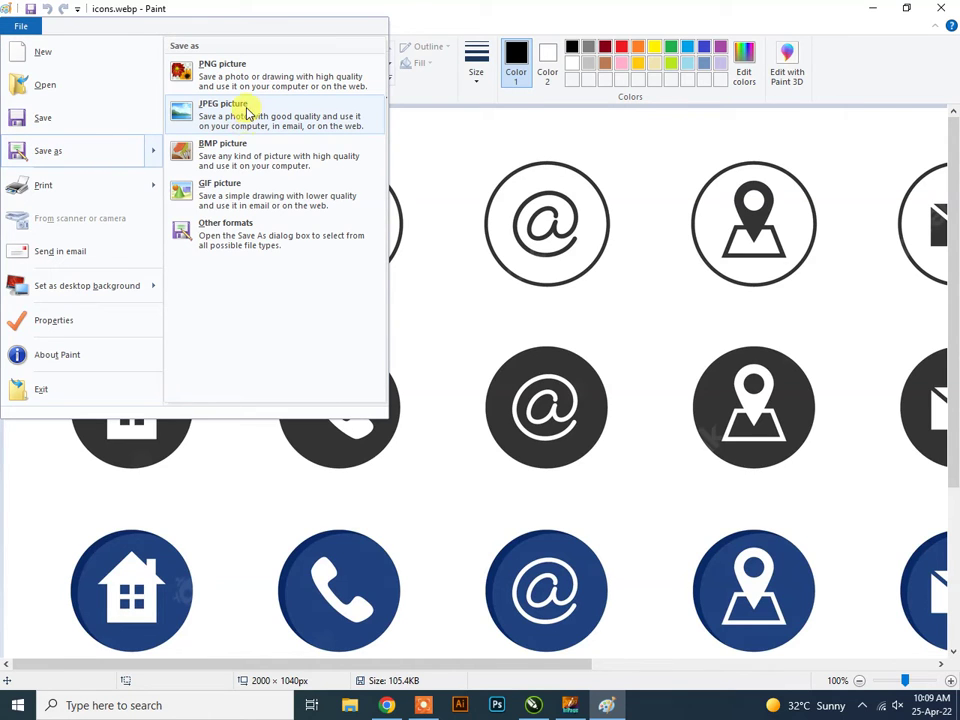
{"action": "left_click", "coordinate": [242, 110]}
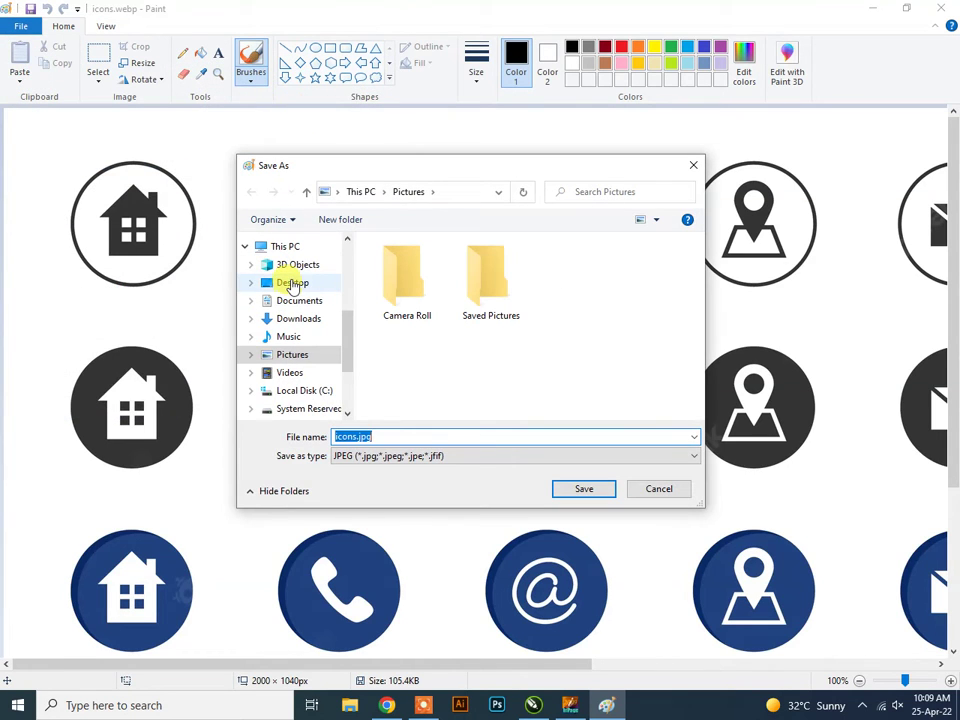
{"action": "left_click", "coordinate": [290, 281]}
{"action": "left_click", "coordinate": [396, 436]}
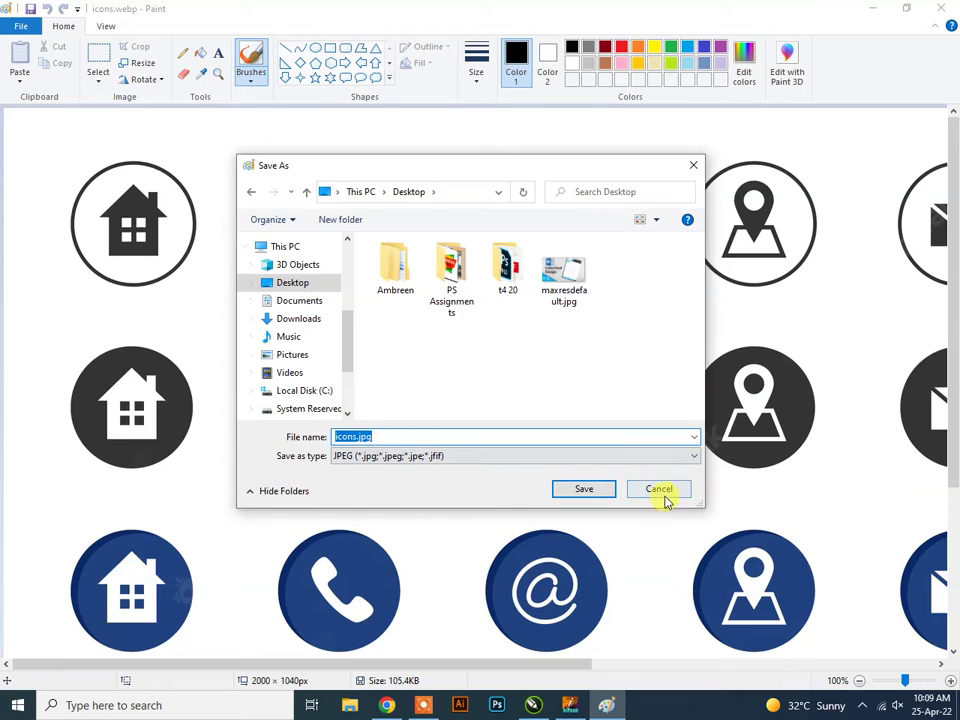
{"action": "left_click", "coordinate": [587, 490]}
{"action": "left_click", "coordinate": [537, 391]}
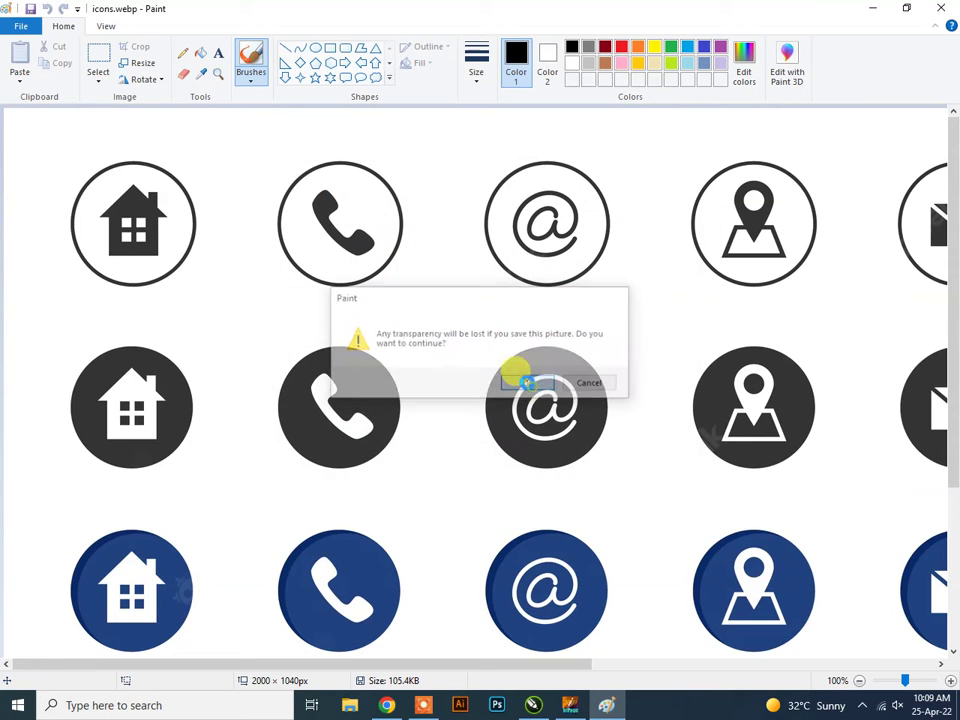
{"action": "left_click", "coordinate": [945, 10]}
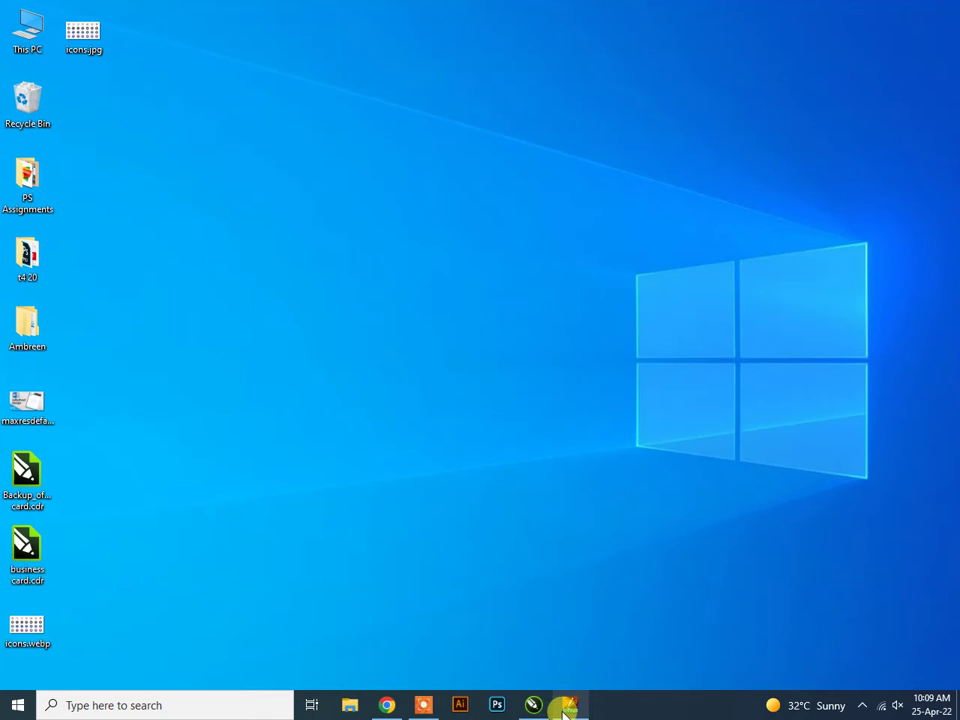
Delete icons.webp from the desktop and create a new A4 portrait InPage document.
{"action": "left_click", "coordinate": [533, 705]}
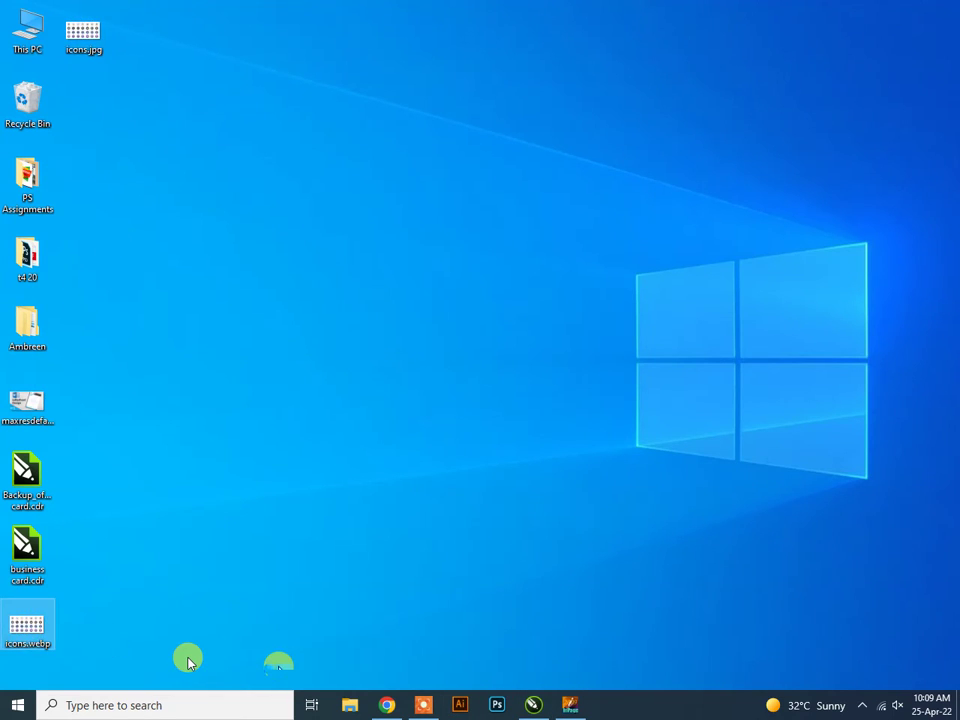
{"action": "key", "text": "Delete"}
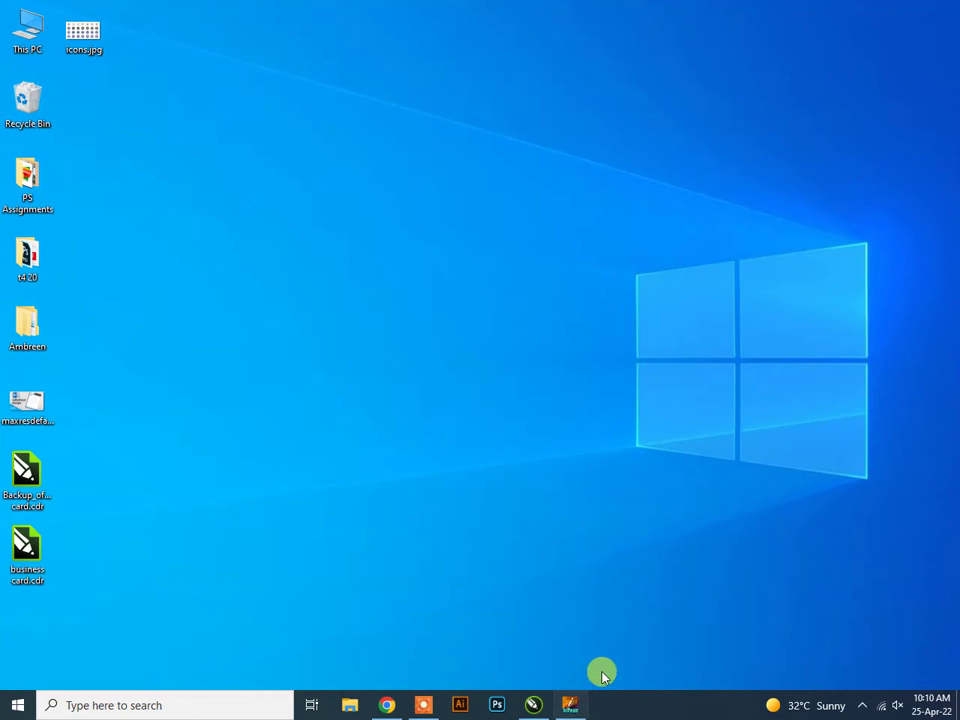
{"action": "left_click", "coordinate": [568, 705]}
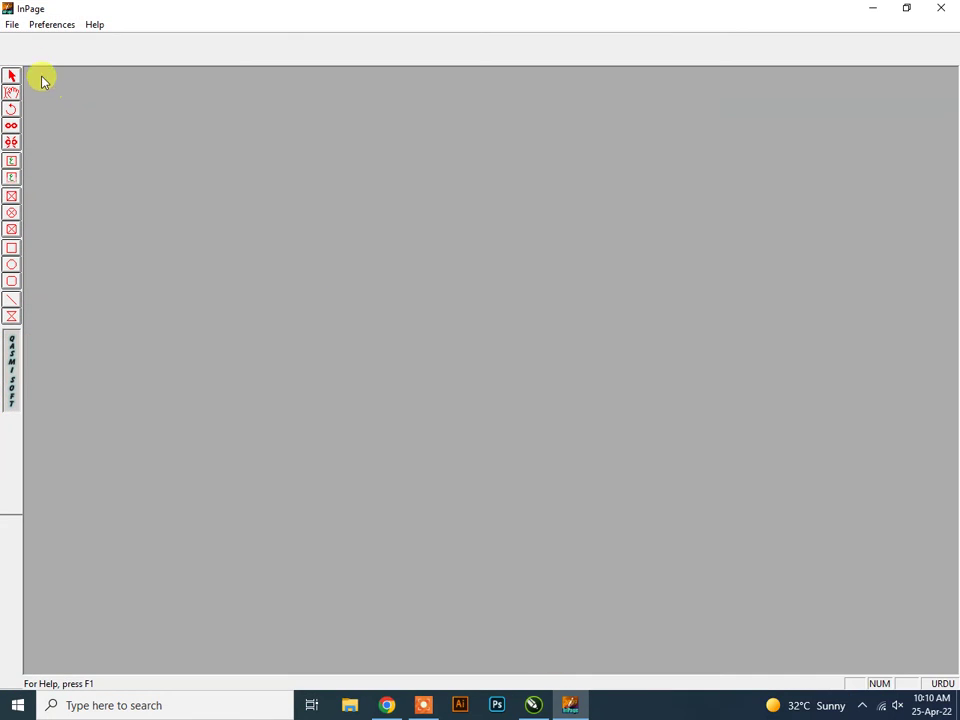
{"action": "left_click", "coordinate": [12, 26]}
{"action": "left_click", "coordinate": [30, 41]}
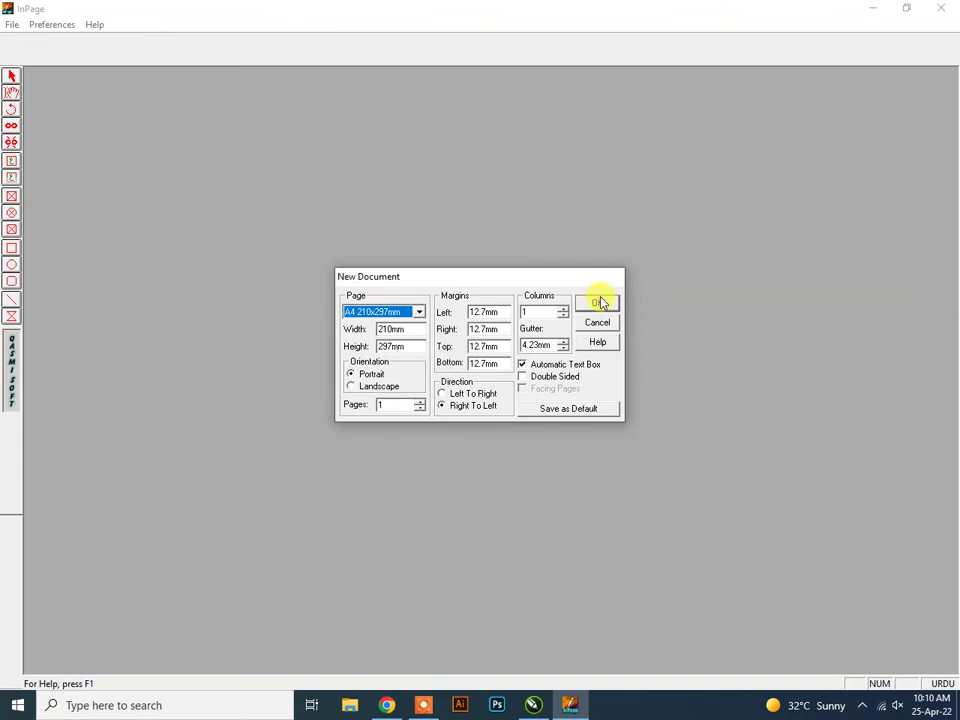
{"action": "left_click", "coordinate": [596, 304]}
{"action": "left_click", "coordinate": [704, 184]}
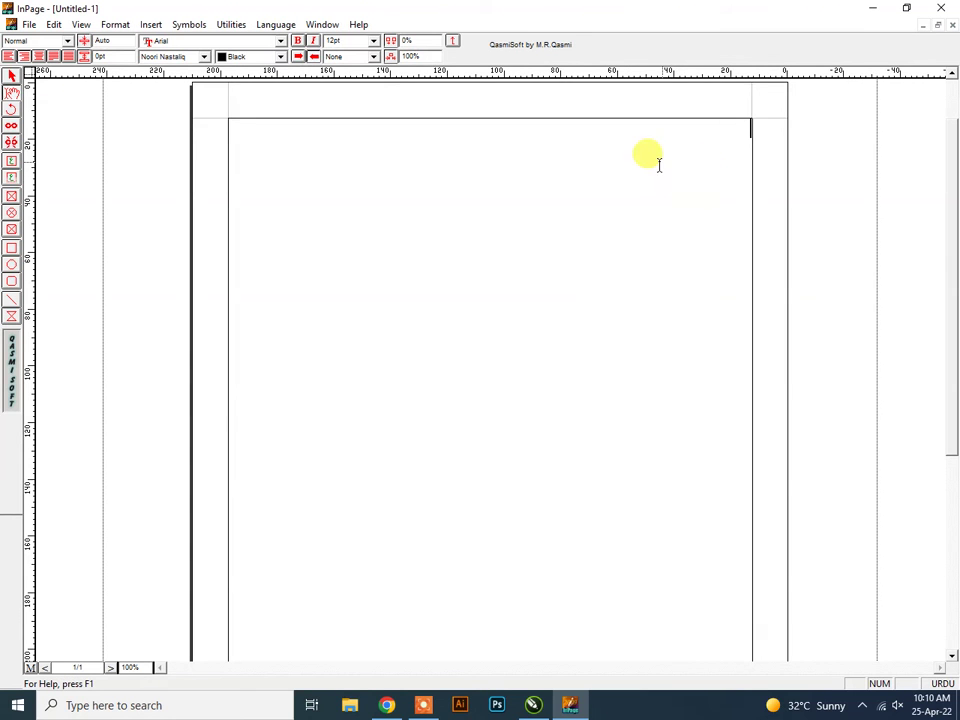
Zoom the page to 300%, type the cardholder's name in Urdu, and start a new line.
{"action": "right_click", "coordinate": [585, 199]}
{"action": "mouse_move", "coordinate": [684, 208]}
{"action": "left_click", "coordinate": [733, 274]}
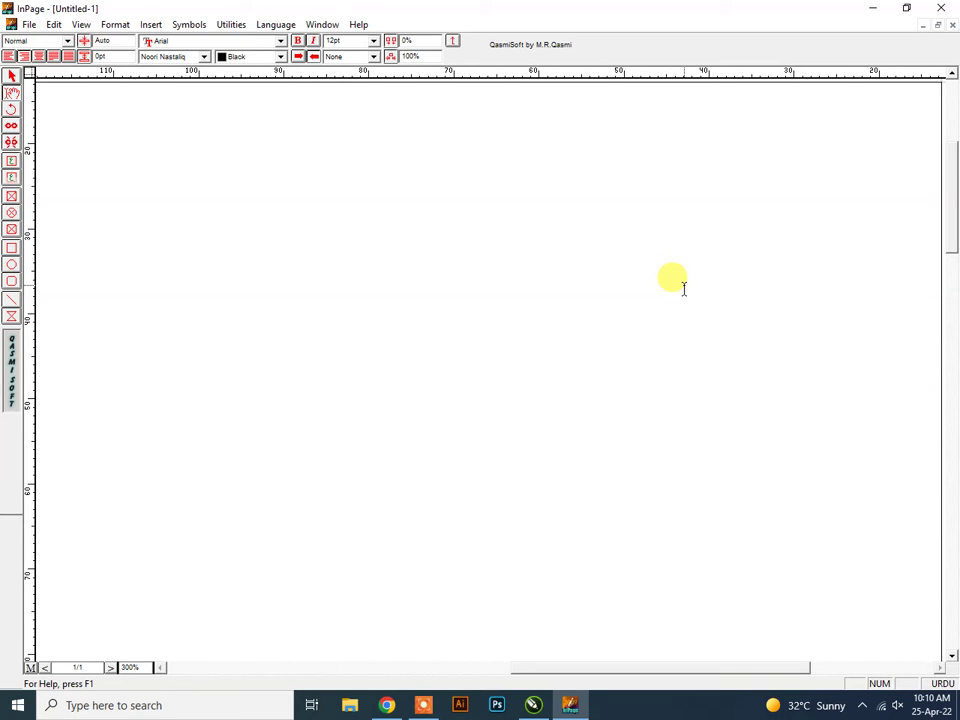
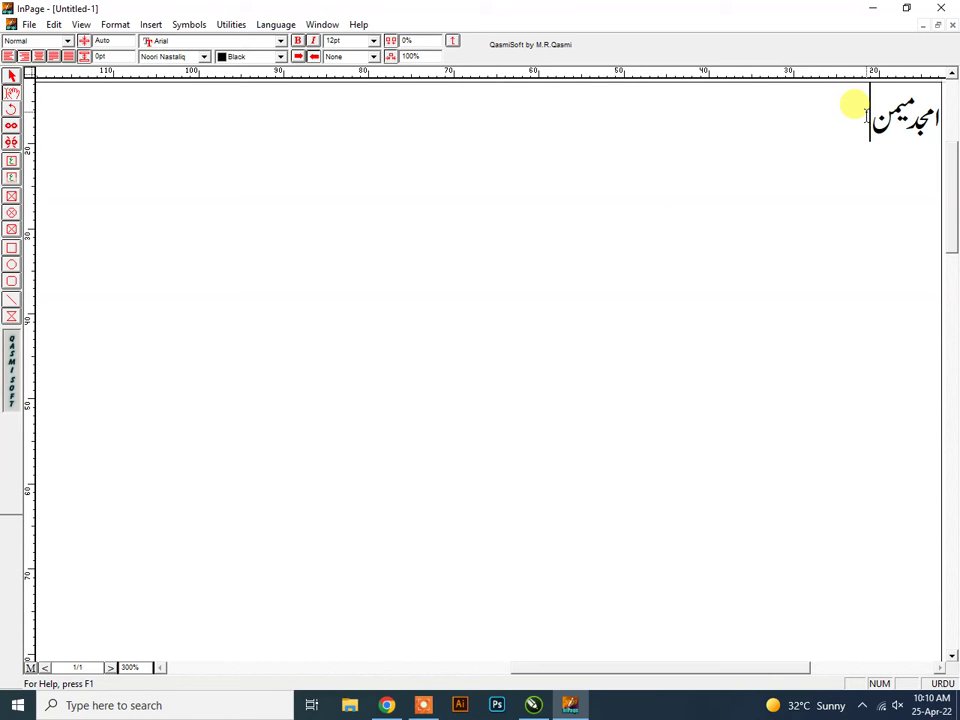
{"action": "key", "text": "Return"}
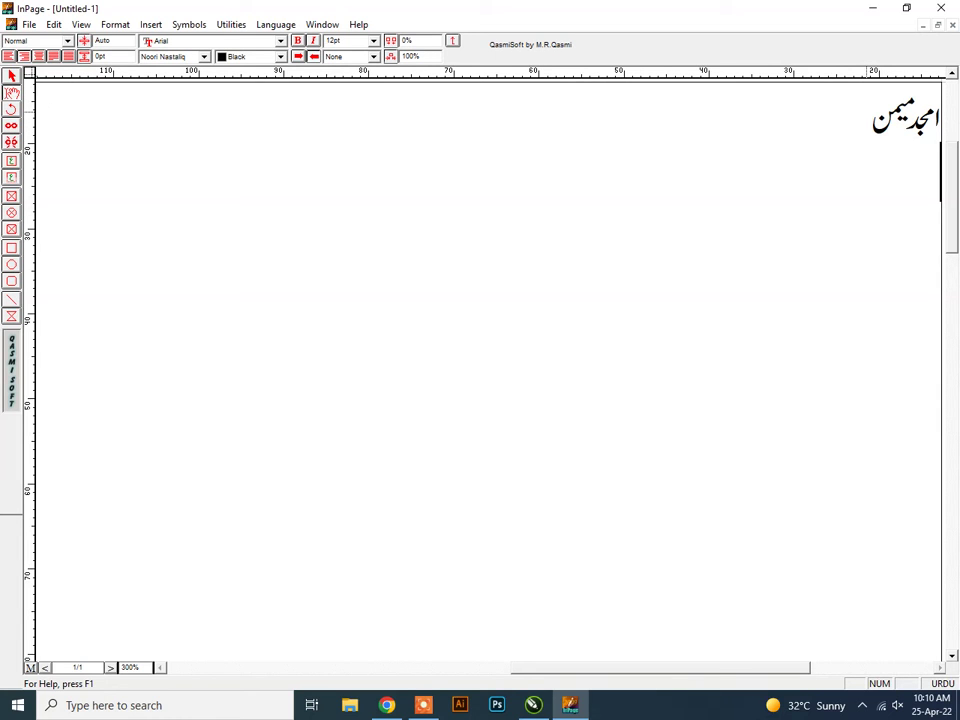
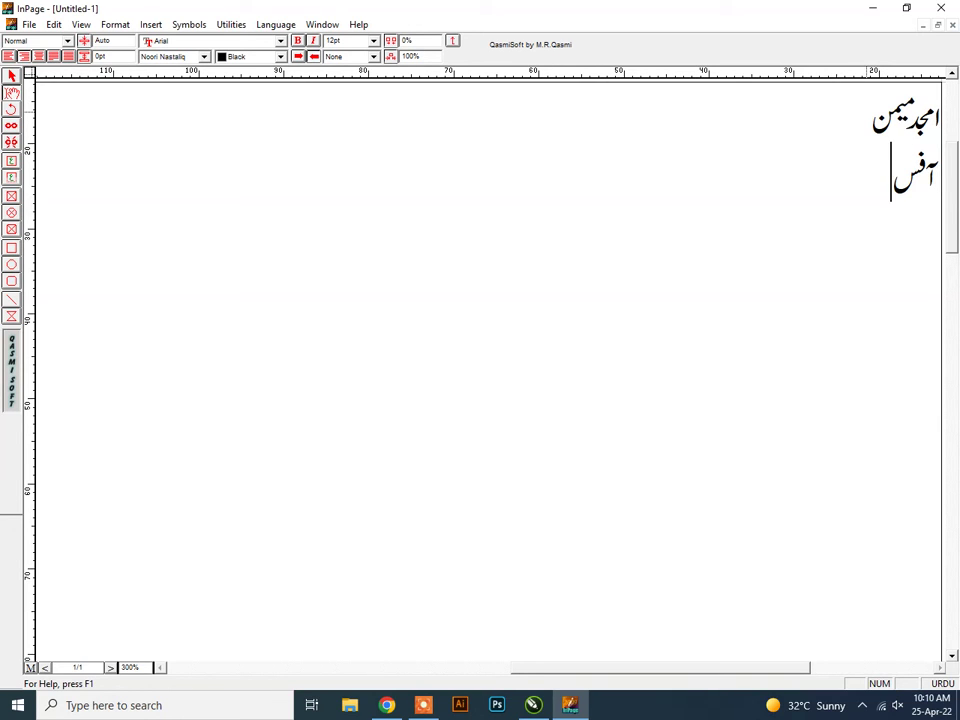
Type the office address line in Urdu, switching to English for the unit number.
{"action": "key", "text": "ctrl+space"}
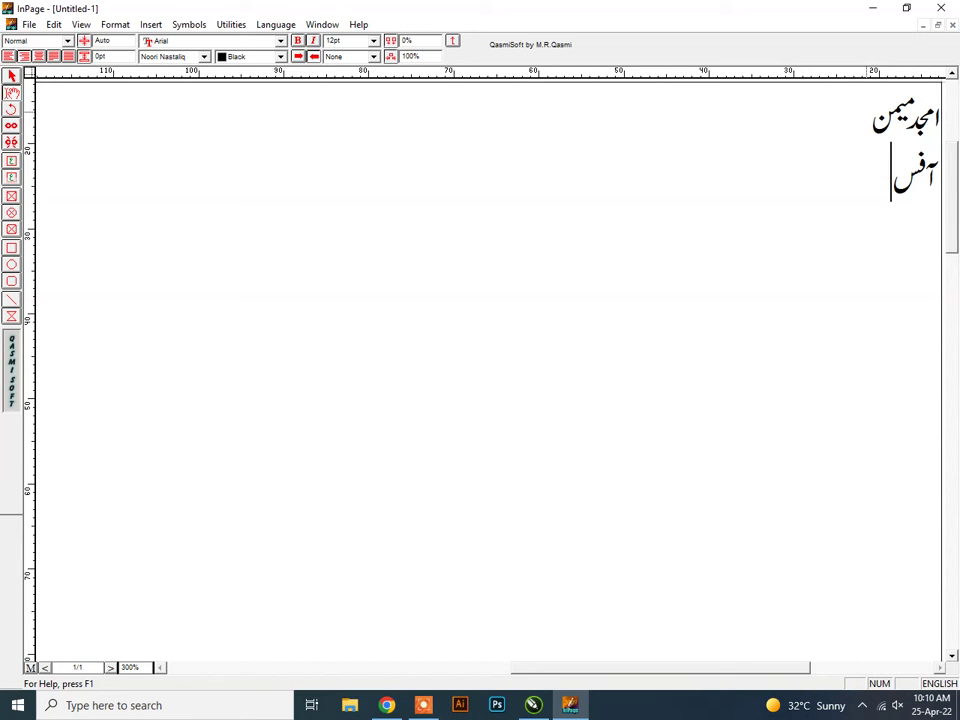
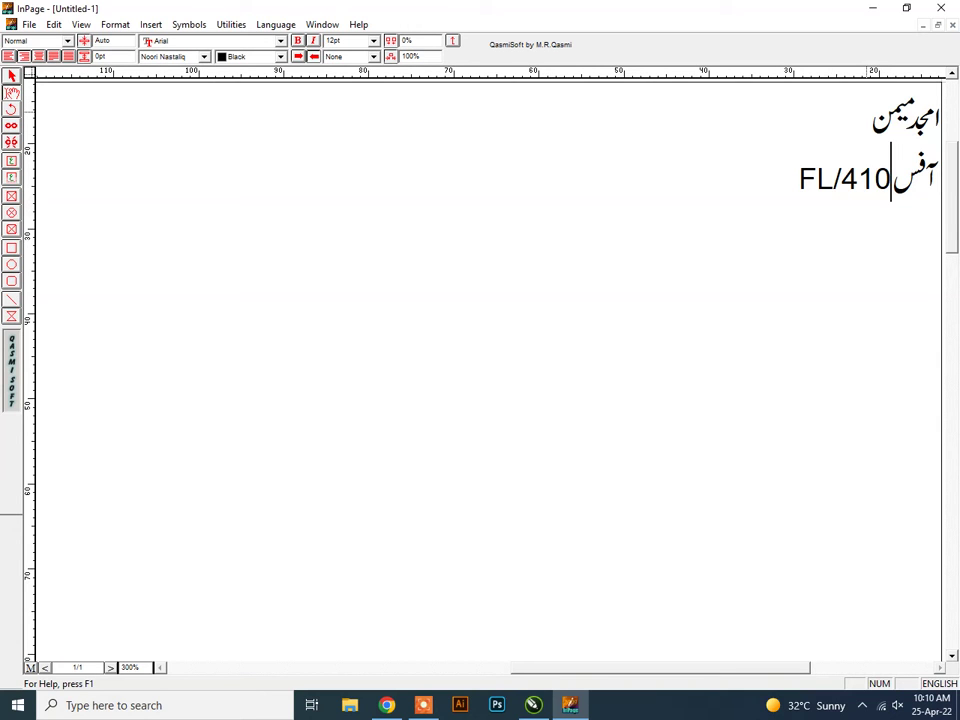
{"action": "key", "text": "alt+shift"}
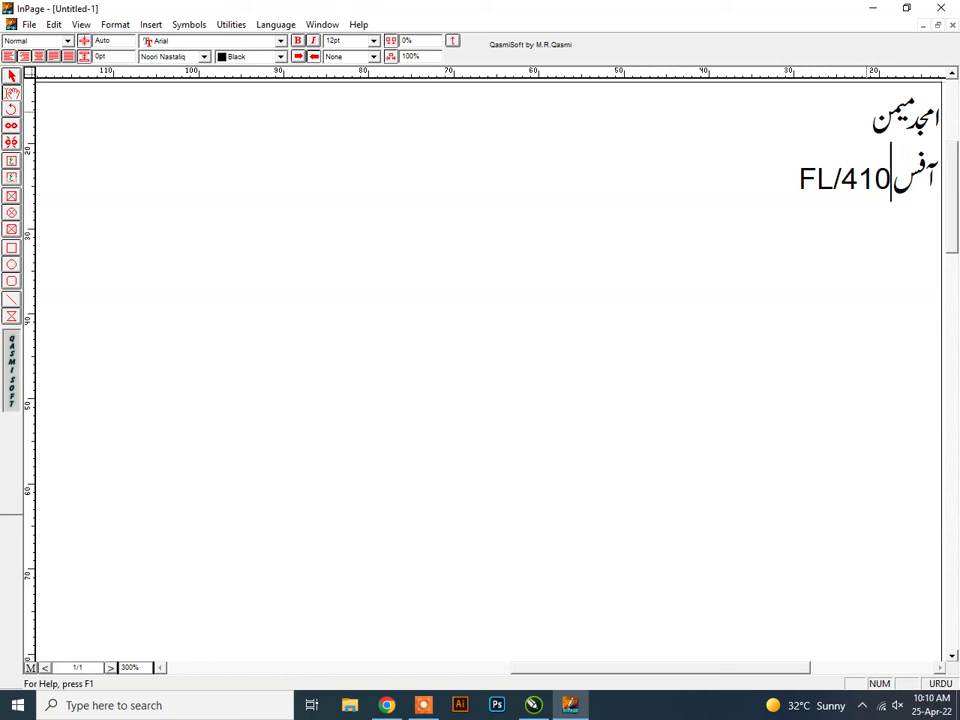
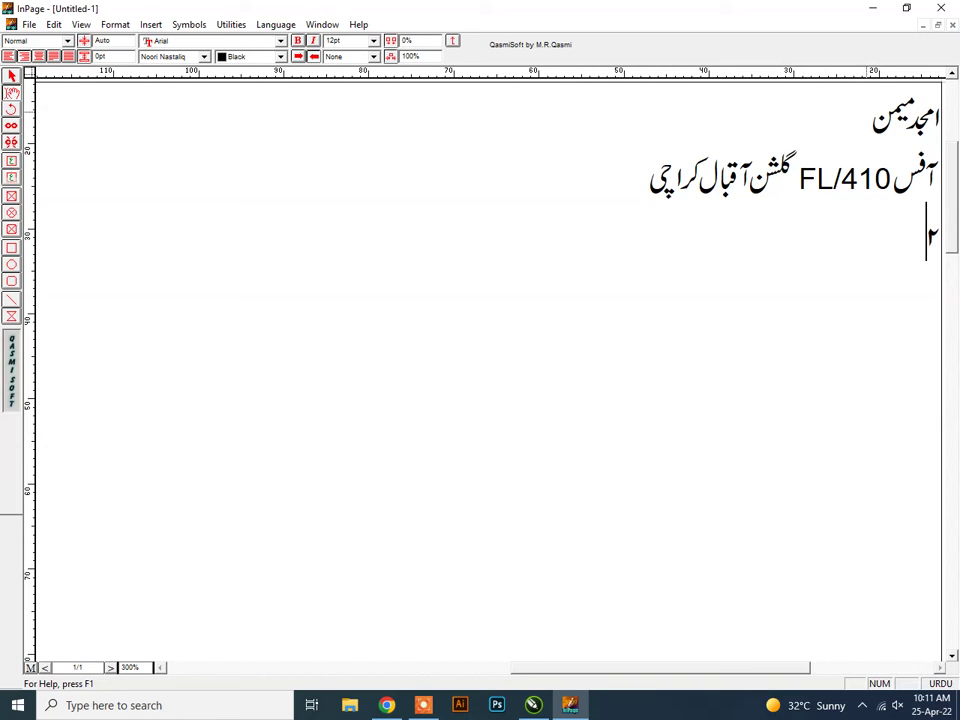
Complete the Urdu office address line ending in Karachi, fixing typos, and switch input to English.
{"action": "key", "text": "ctrl+space"}
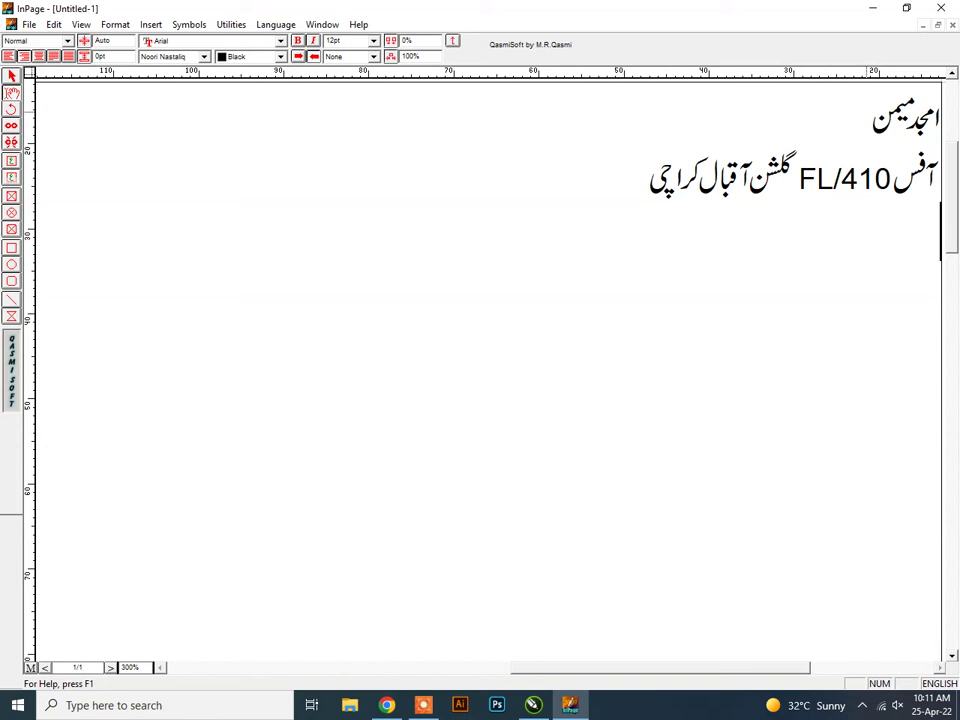
Type the website address on a new line and correct the area name's spelling.
{"action": "type", "text": "www"}
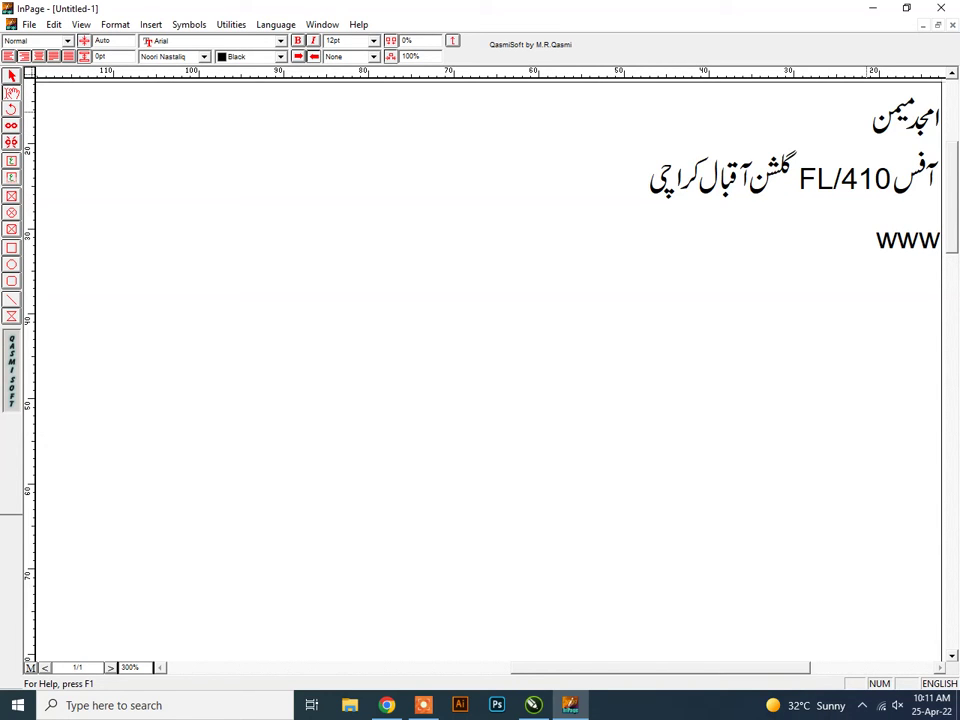
{"action": "type", "text": ".ami"}
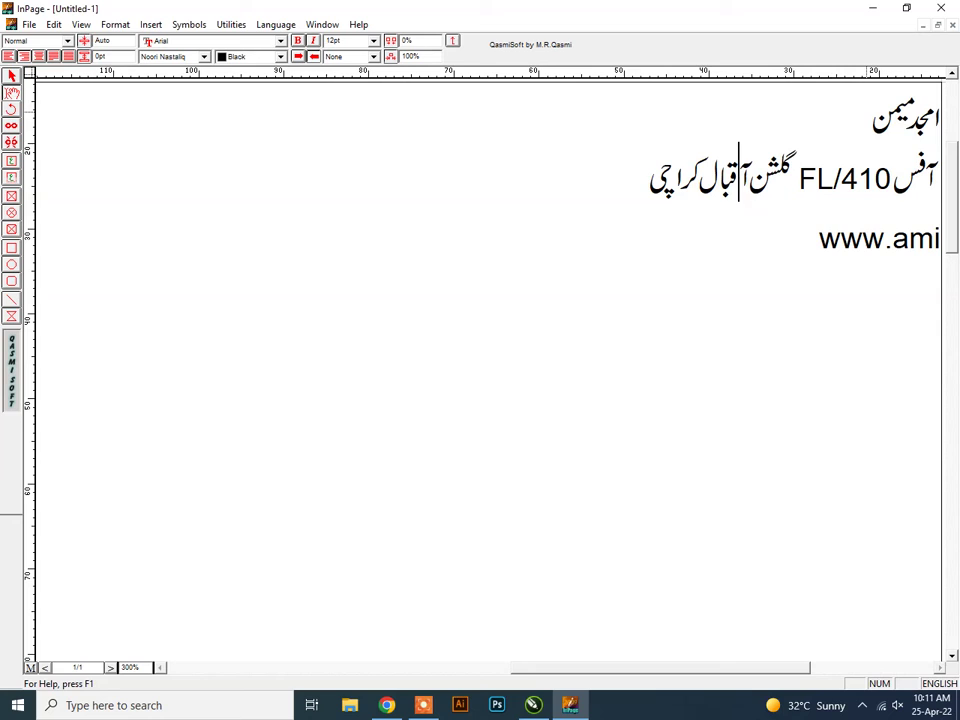
{"action": "key", "text": "BackSpace"}
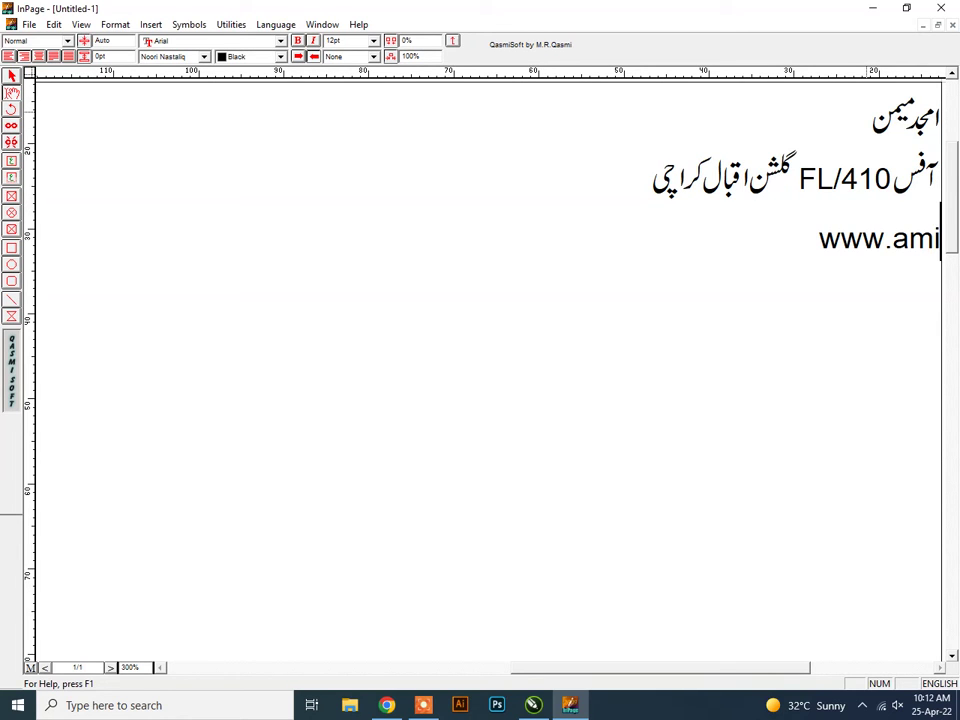
{"action": "key", "text": "BackSpace"}
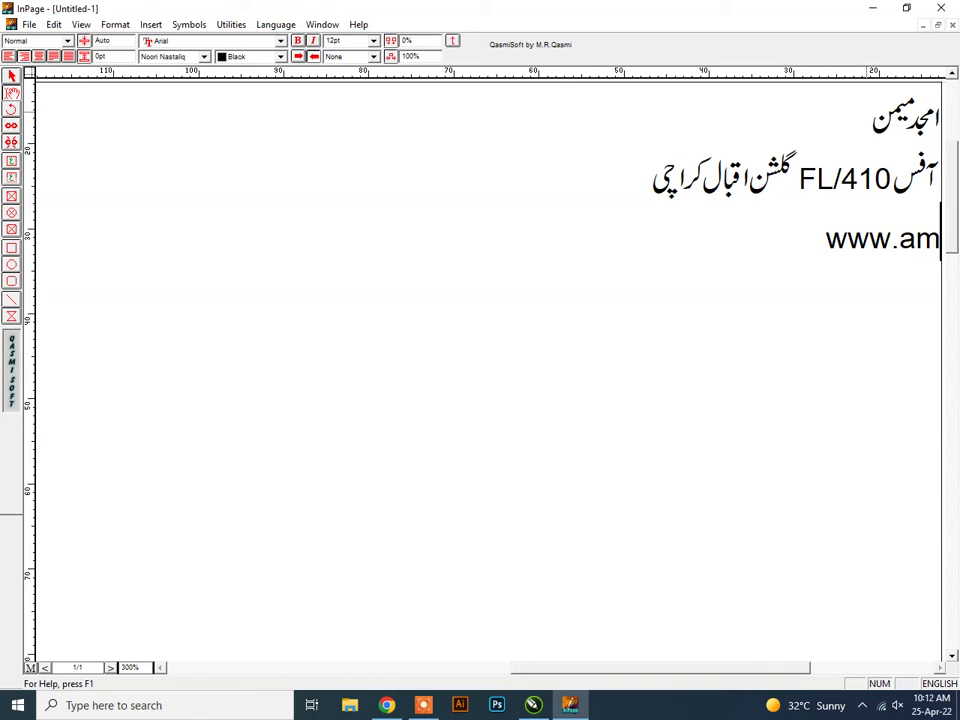
{"action": "type", "text": "jad"}
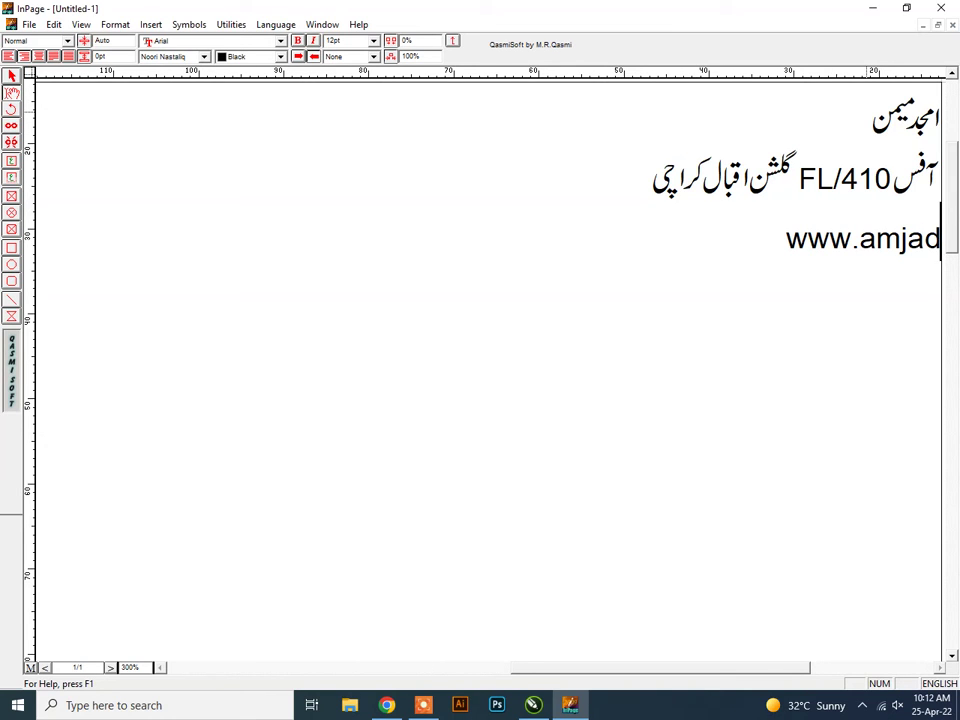
{"action": "type", "text": ".com"}
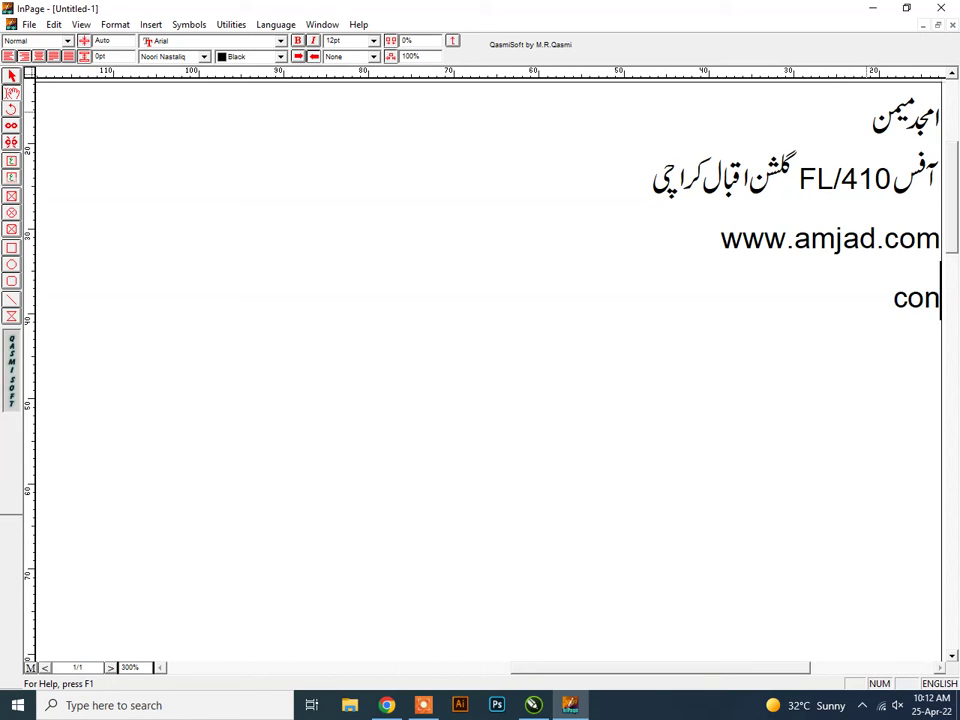
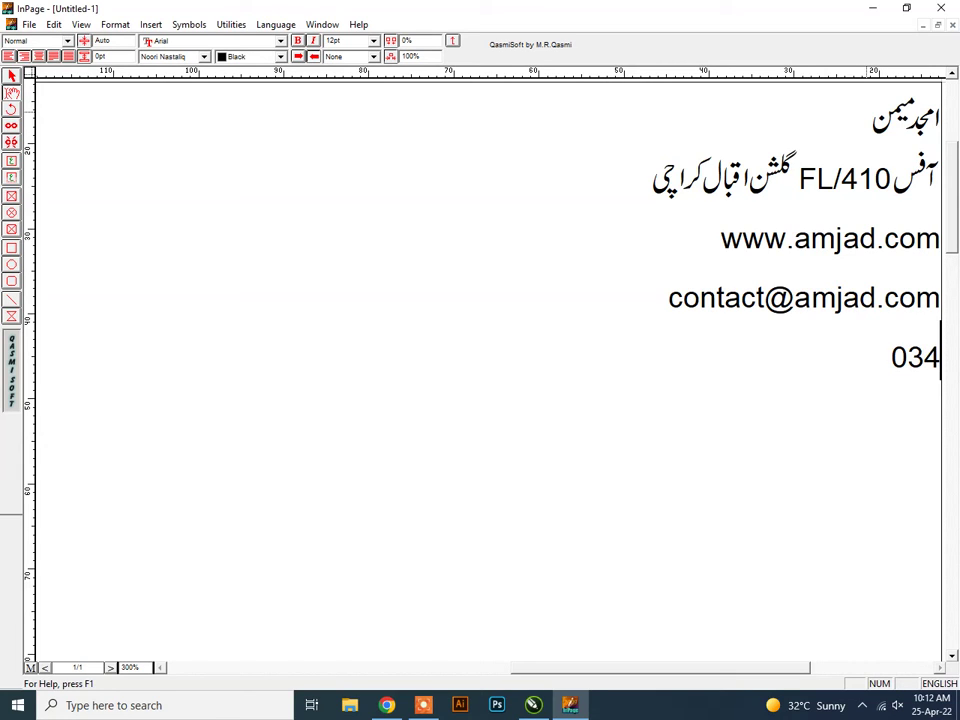
Add the contact e-mail address and the phone number on the following lines.
{"action": "type", "text": "5-"}
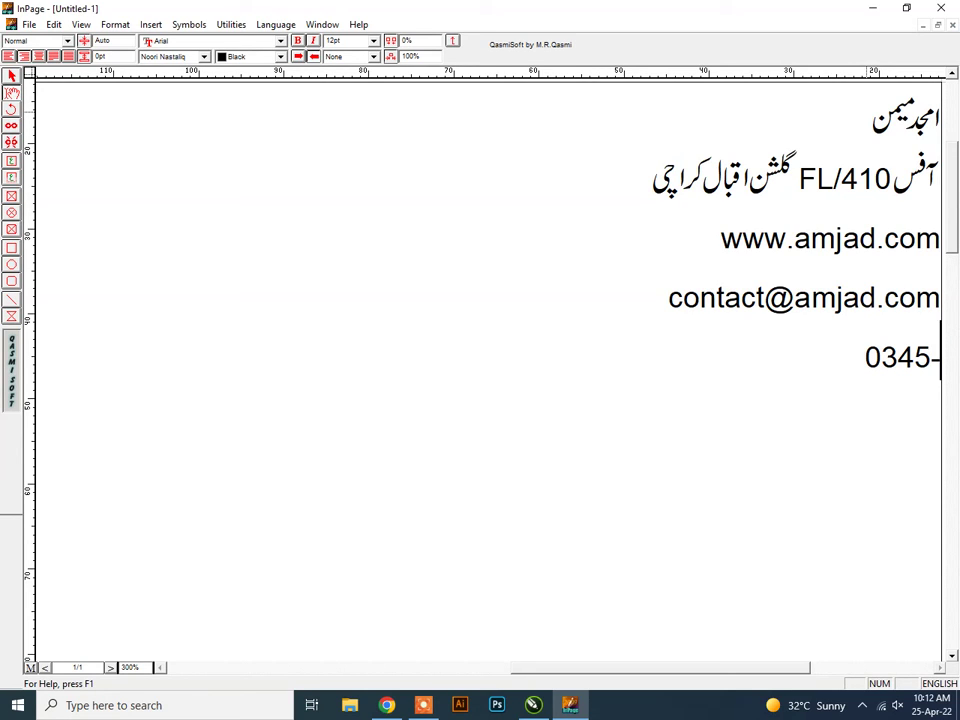
{"action": "type", "text": "601"}
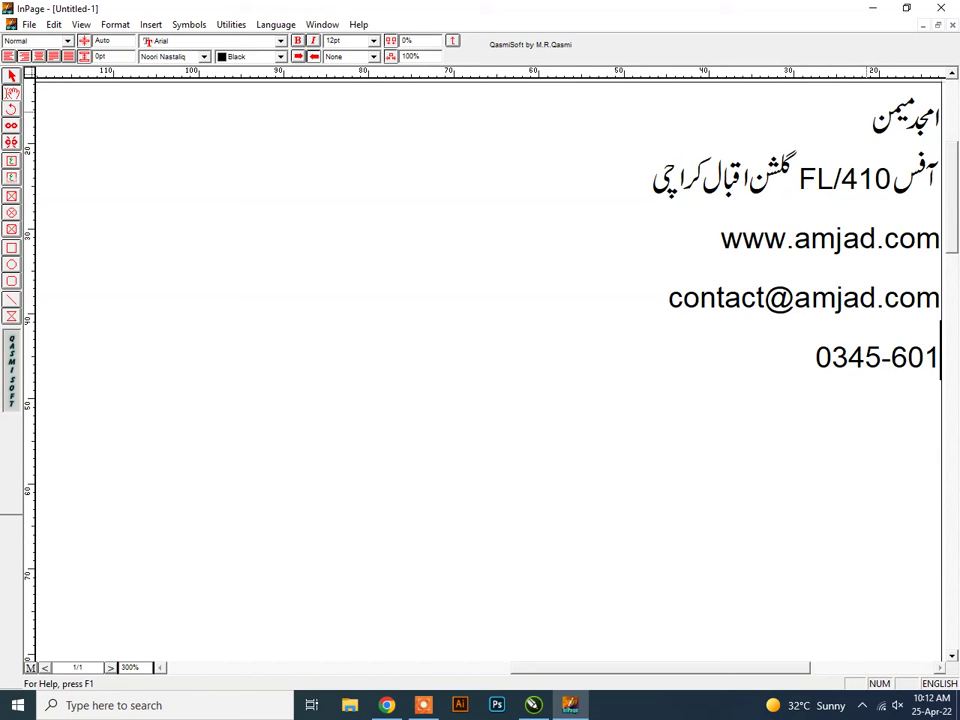
{"action": "type", "text": "6828"}
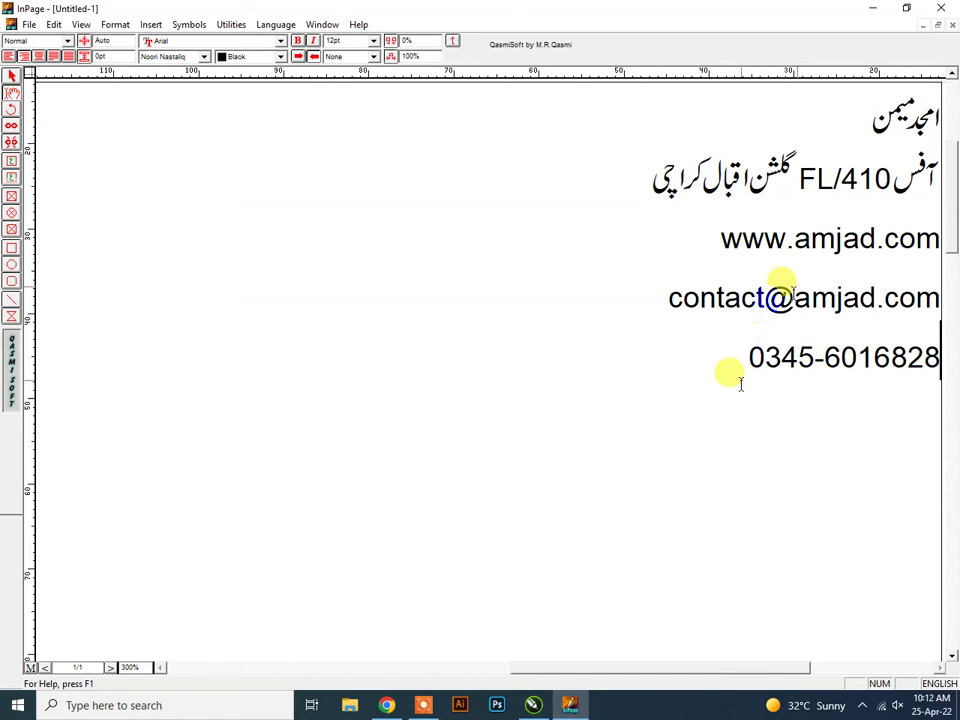
Move the phone number line up above the website line.
{"action": "left_click_drag", "start_coordinate": [739, 380], "coordinate": [826, 360]}
{"action": "key", "text": "ctrl+c"}
{"action": "key", "text": "Delete"}
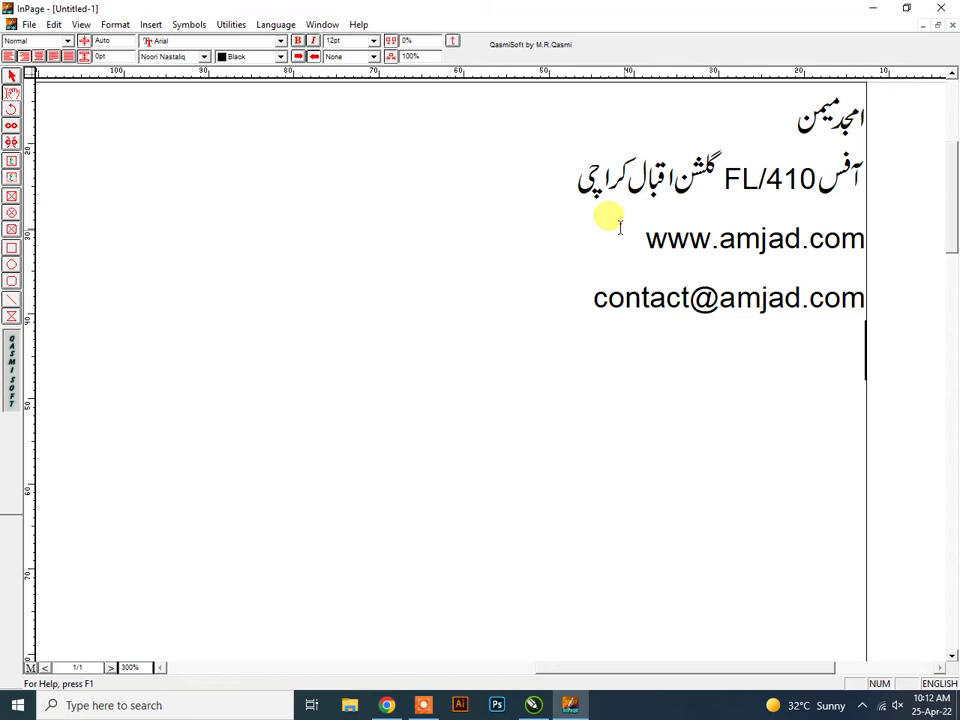
{"action": "left_click", "coordinate": [645, 237]}
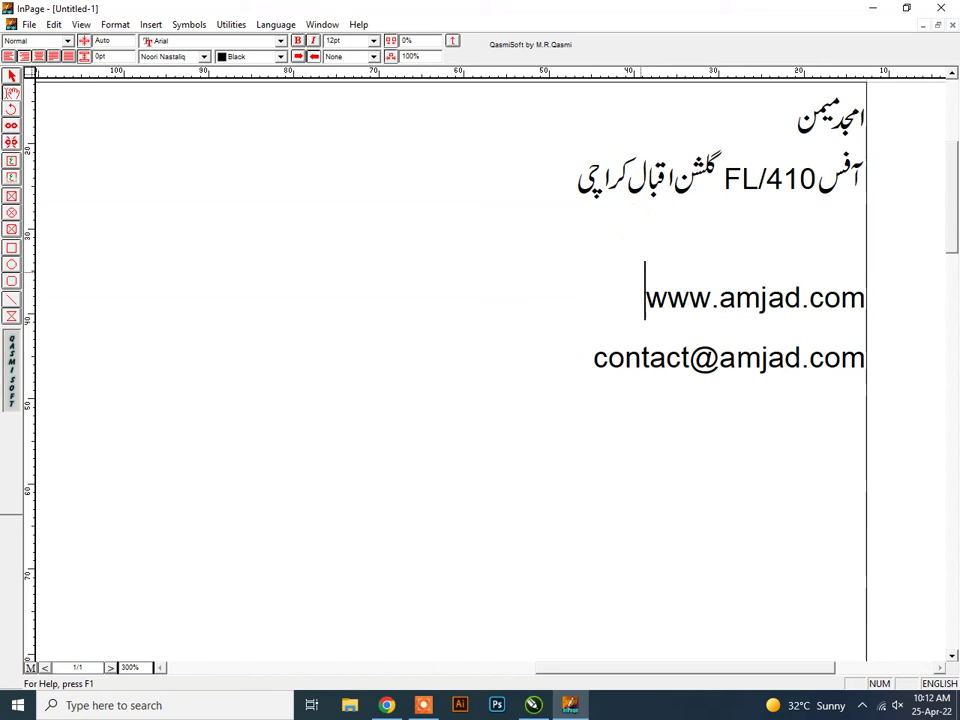
{"action": "key", "text": "Return"}
{"action": "key", "text": "ctrl+v"}
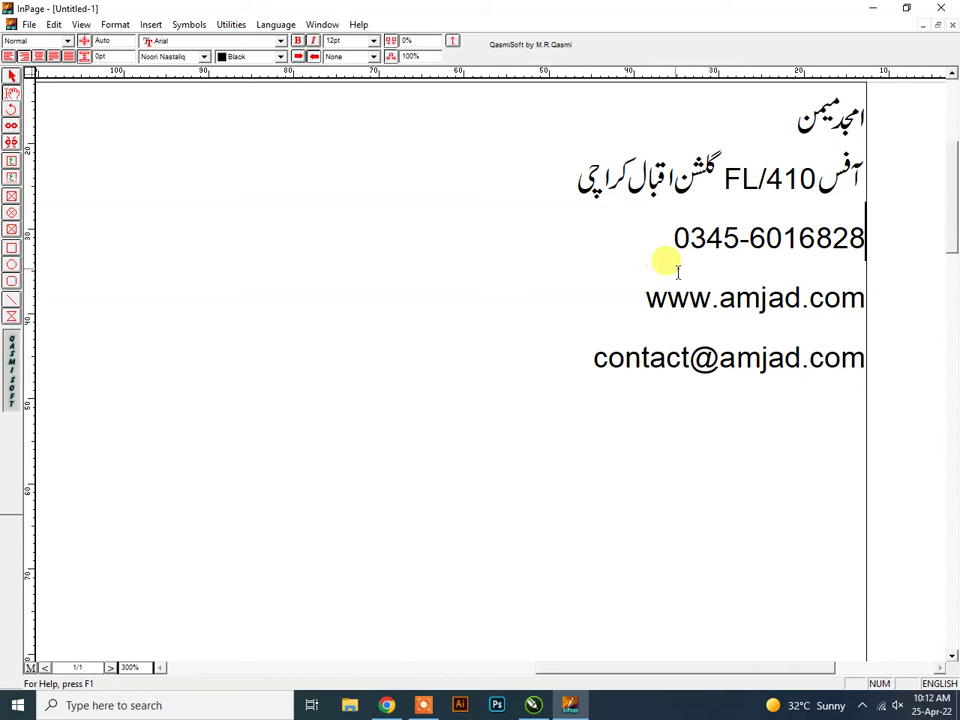
Move the website line down below the e-mail line.
{"action": "left_click_drag", "start_coordinate": [546, 371], "coordinate": [636, 365]}
{"action": "left_click_drag", "start_coordinate": [861, 362], "coordinate": [610, 364]}
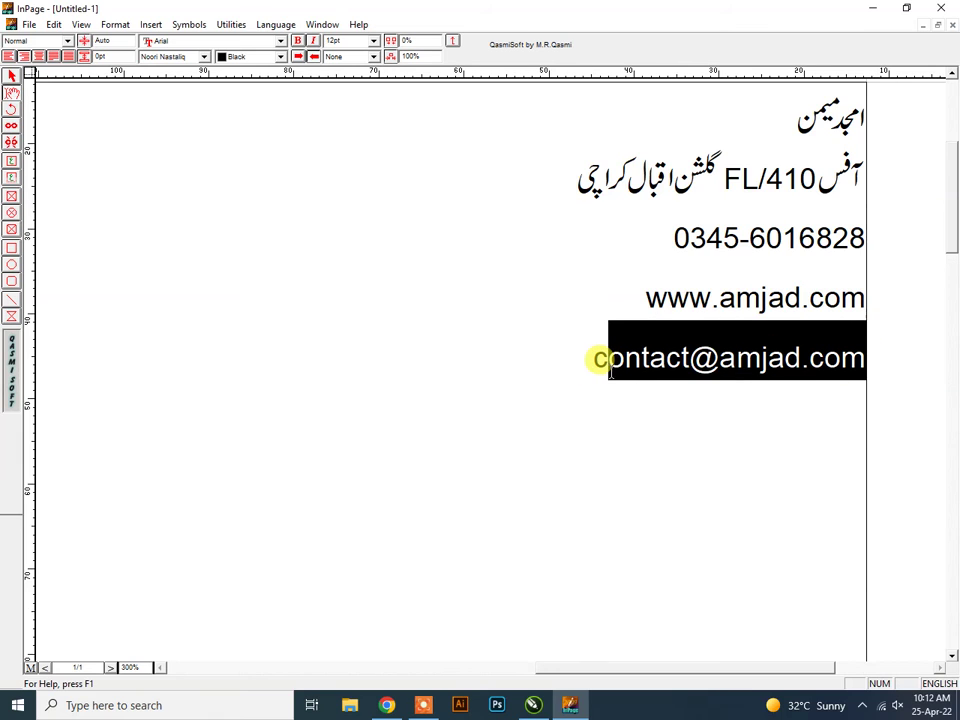
{"action": "mouse_move", "coordinate": [651, 280]}
{"action": "left_mouse_down"}
{"action": "mouse_move", "coordinate": [688, 294]}
{"action": "mouse_move", "coordinate": [645, 299]}
{"action": "left_mouse_up"}
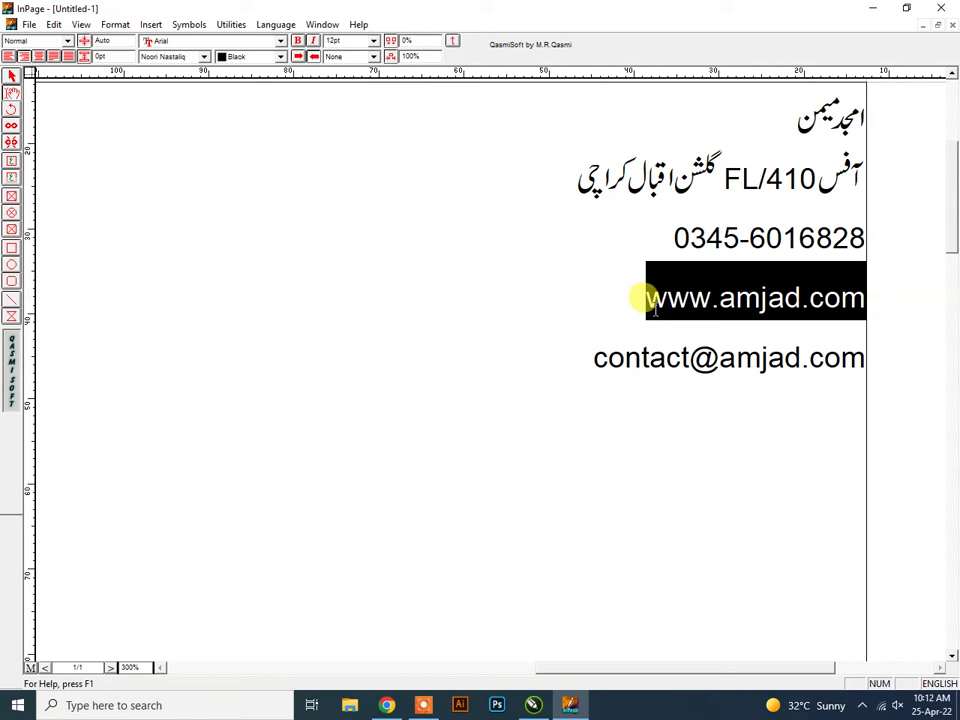
{"action": "key", "text": "ctrl+x"}
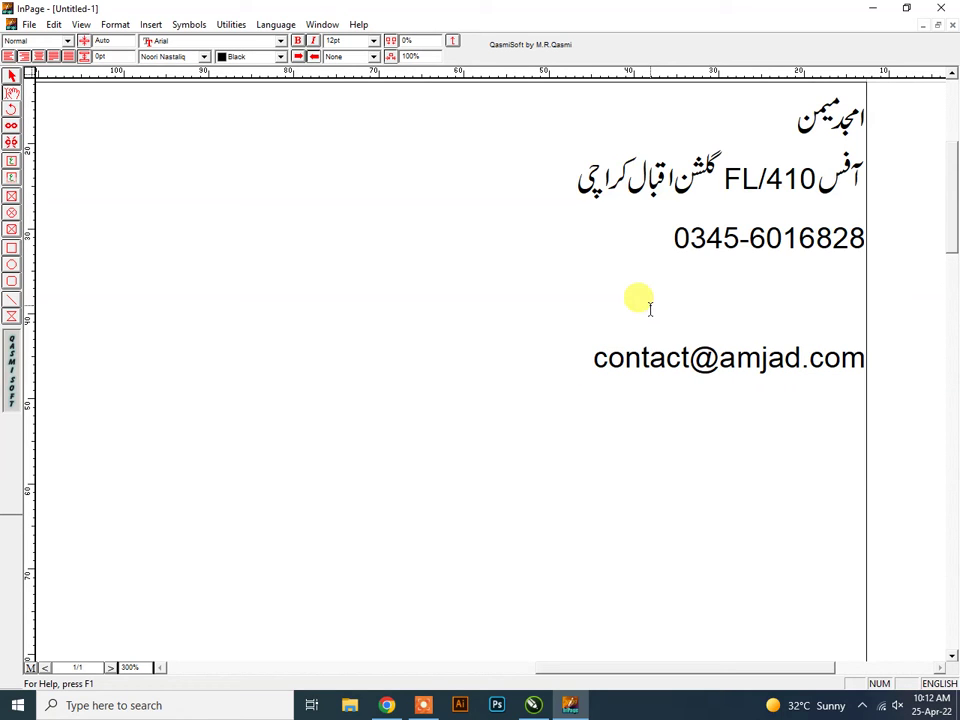
{"action": "key", "text": "Delete"}
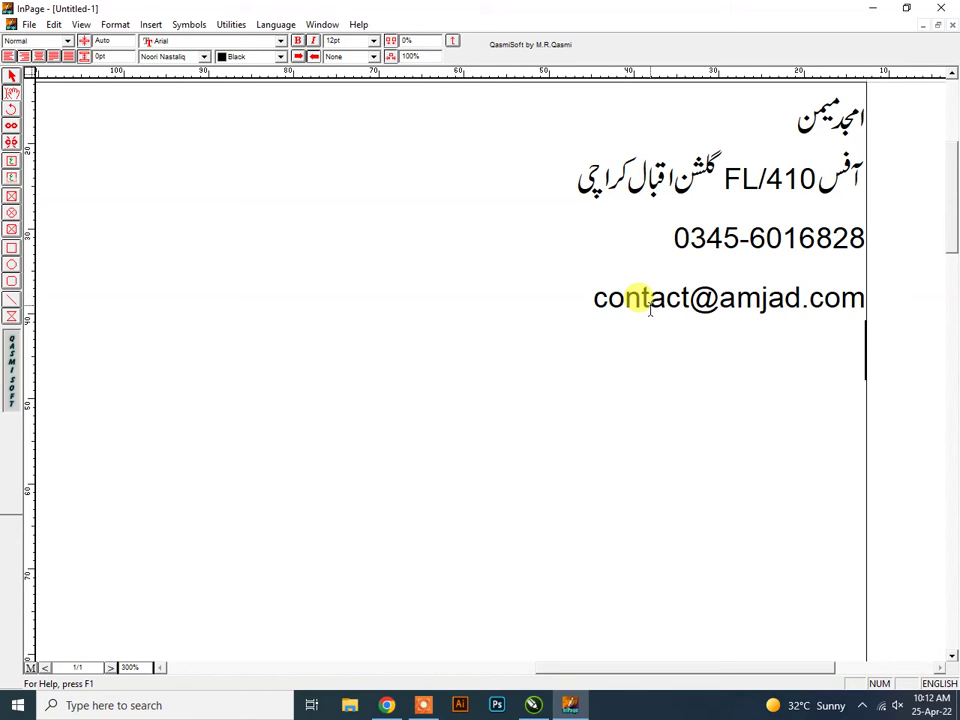
{"action": "key", "text": "ctrl+v"}
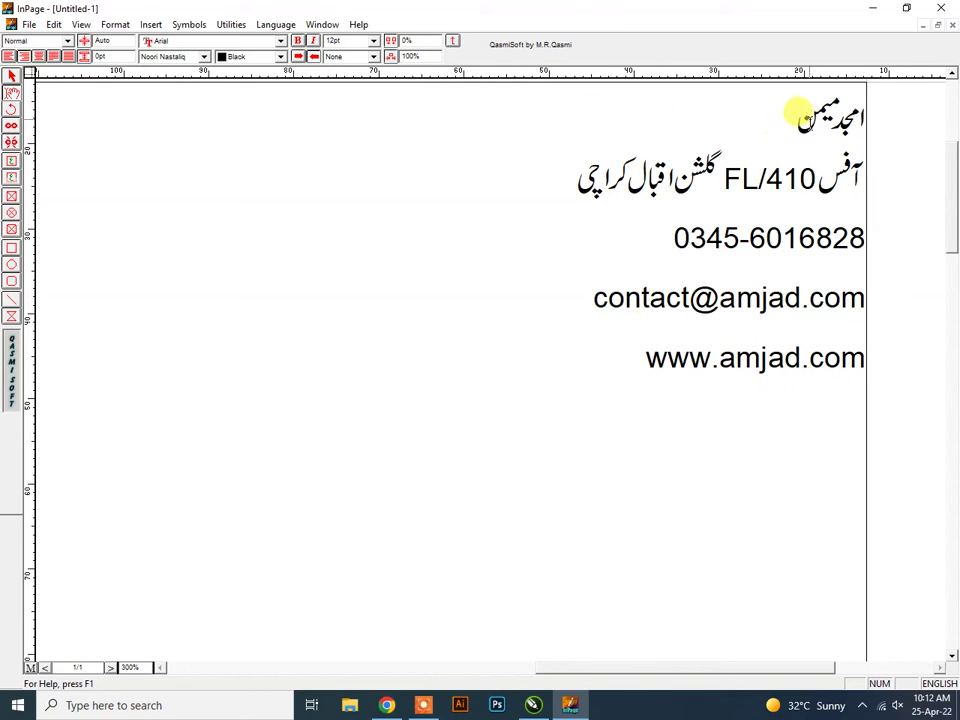
Start exporting the page as a picture into the Desktop folder.
{"action": "left_click", "coordinate": [29, 24]}
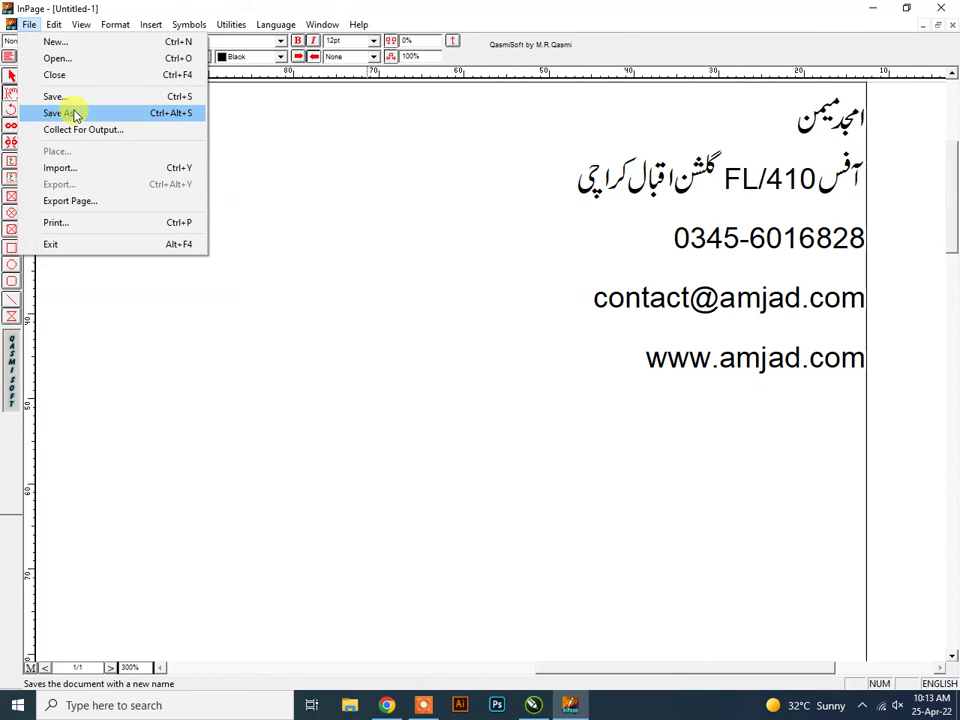
{"action": "left_click", "coordinate": [71, 200]}
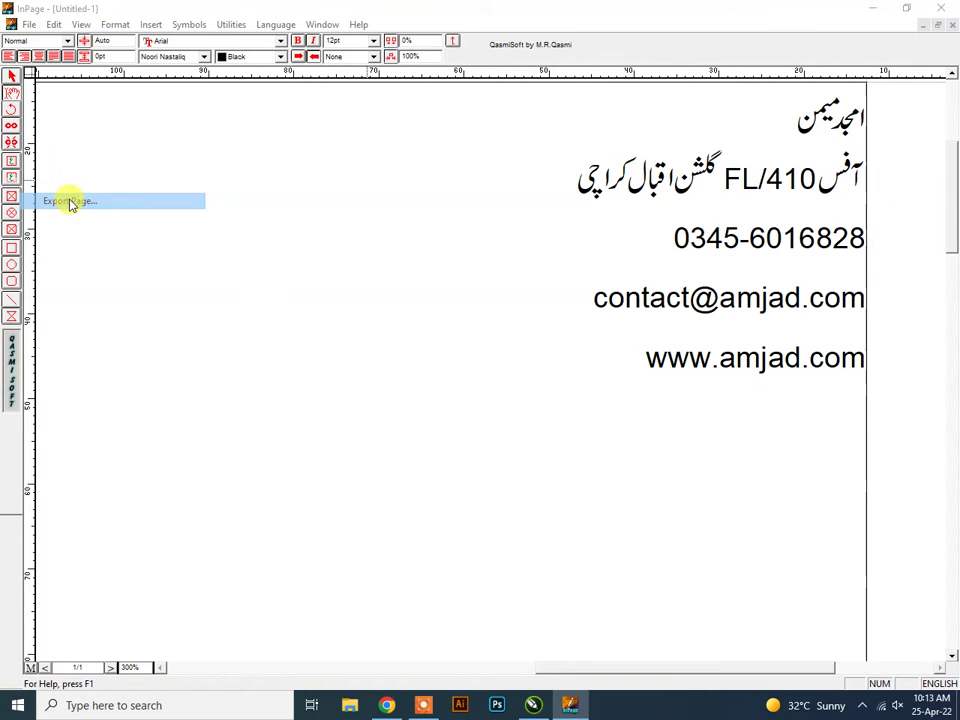
{"action": "left_click", "coordinate": [549, 327]}
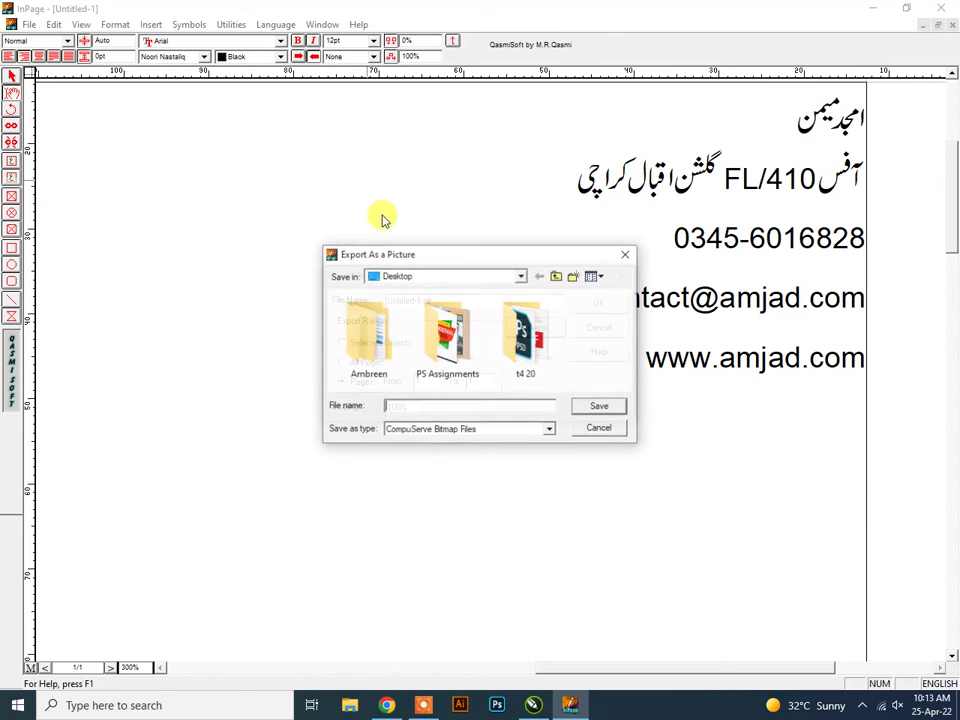
{"action": "left_click", "coordinate": [395, 278]}
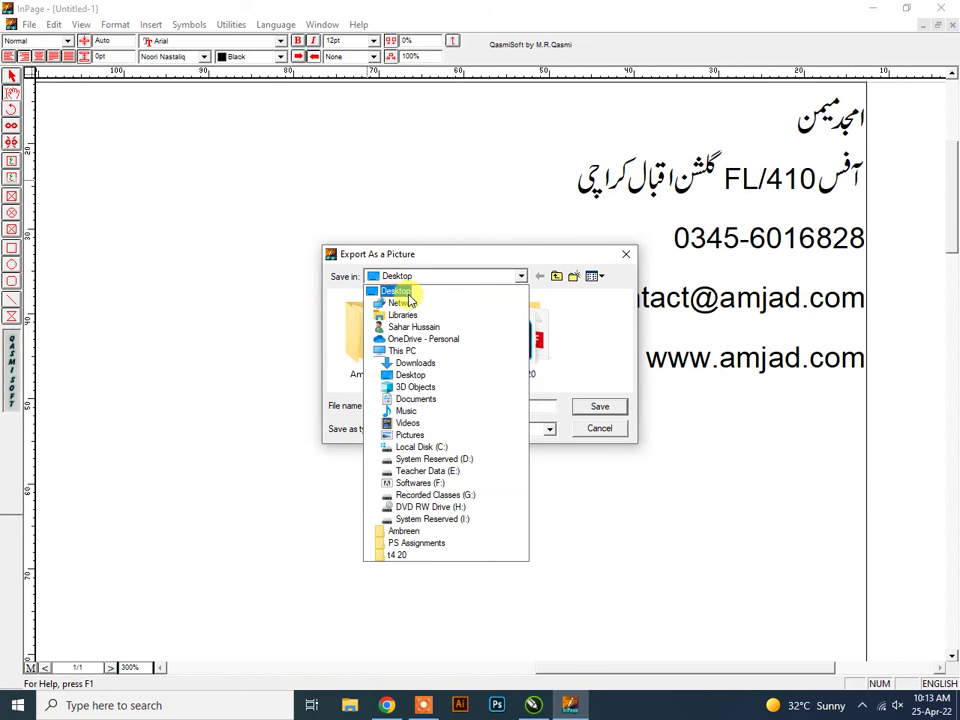
{"action": "left_click", "coordinate": [405, 287]}
Name the export contactinfo, choose Encapsulated PostScript, and save and confirm it.
{"action": "left_click", "coordinate": [432, 405]}
{"action": "type", "text": "contact"}
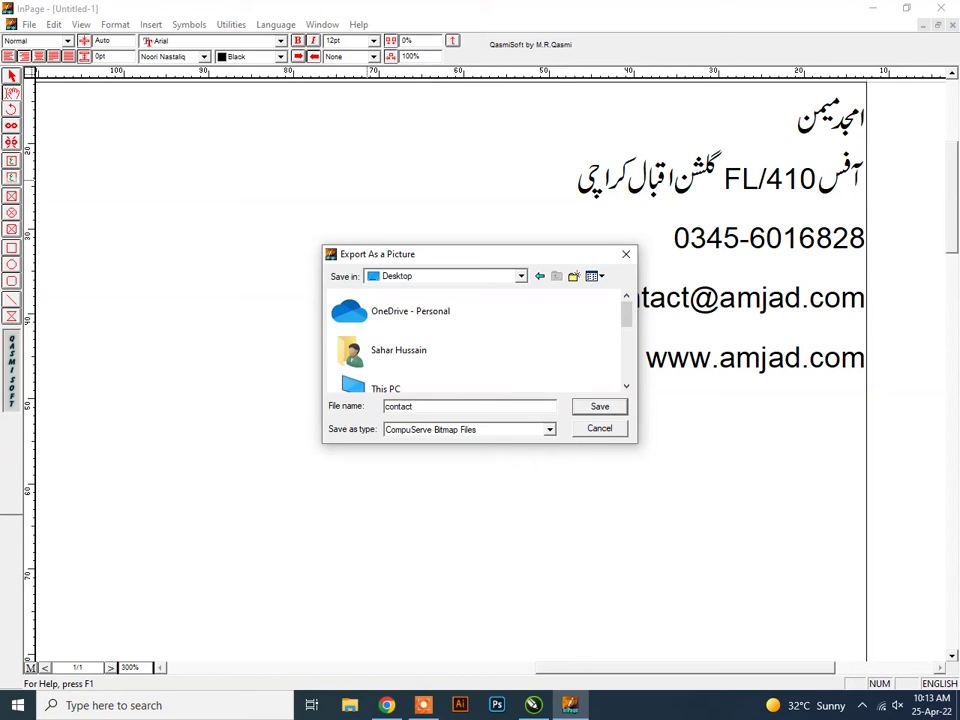
{"action": "type", "text": "-i"}
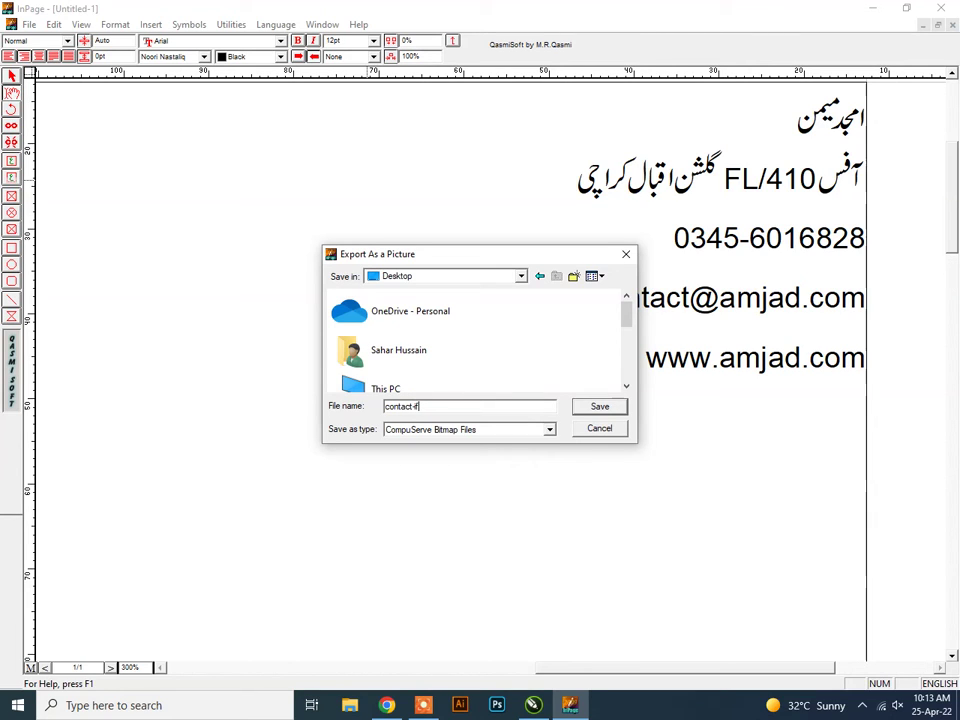
{"action": "key", "text": "BackSpace"}
{"action": "type", "text": "i"}
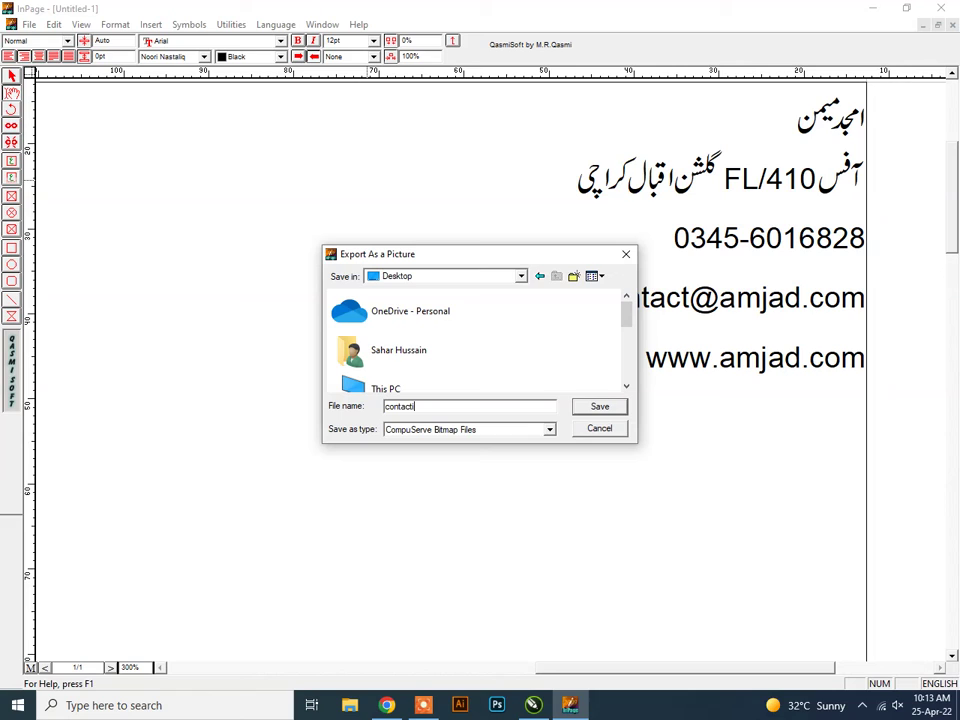
{"action": "type", "text": "nfo"}
{"action": "left_click", "coordinate": [471, 429]}
{"action": "left_click", "coordinate": [445, 452]}
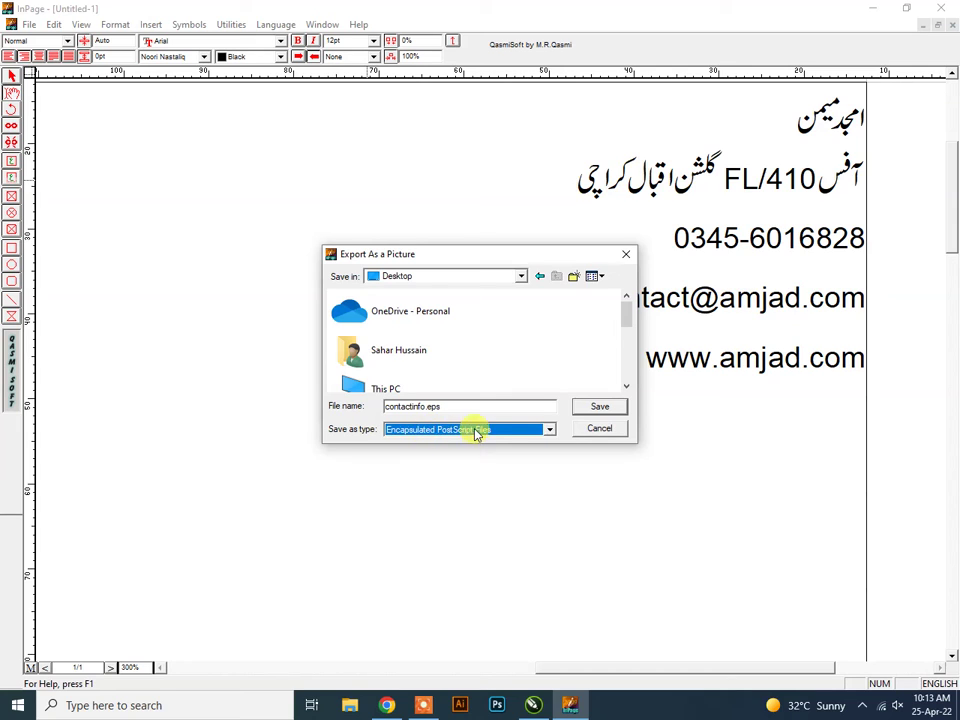
{"action": "left_click", "coordinate": [600, 407]}
{"action": "left_click", "coordinate": [606, 304]}
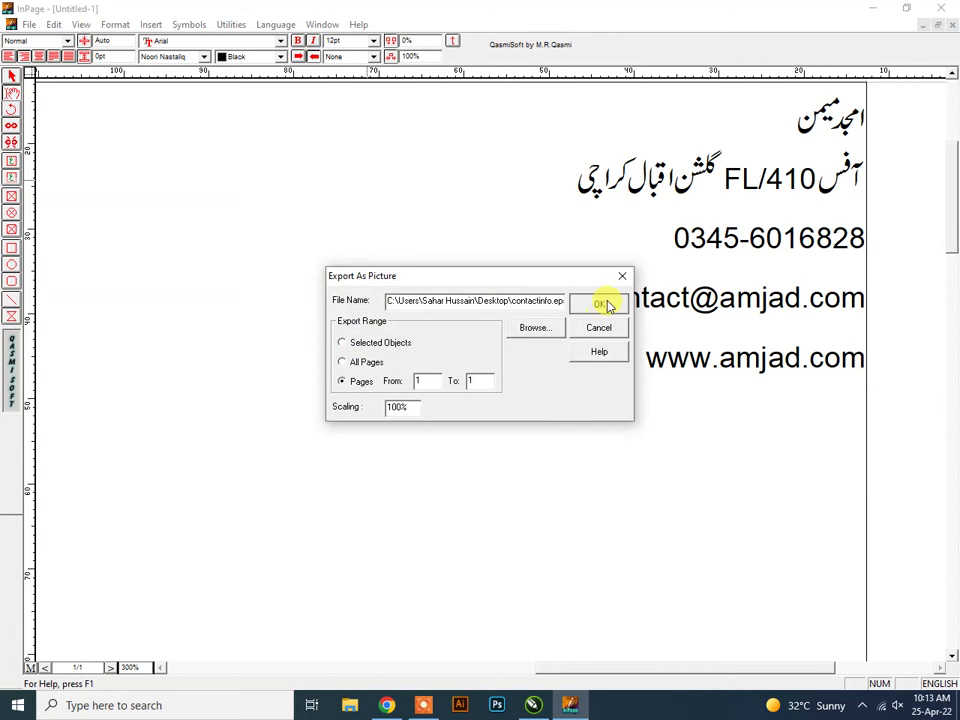
Return to the CorelDRAW card and import icons.jpg from the Desktop, placing it beside the card.
{"action": "left_click", "coordinate": [870, 9]}
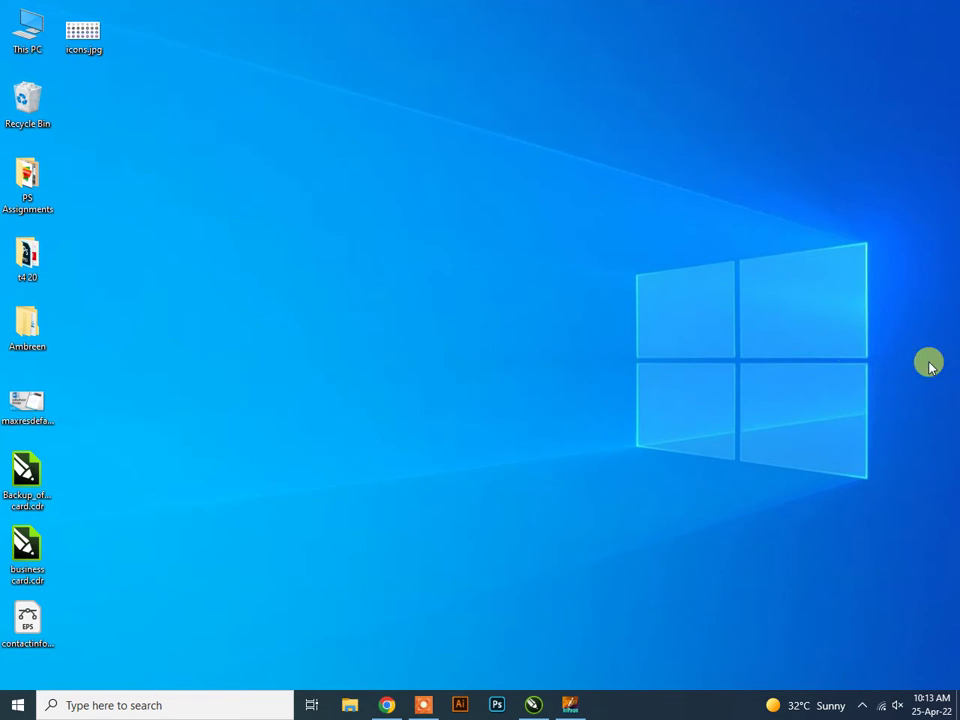
{"action": "left_click", "coordinate": [530, 706]}
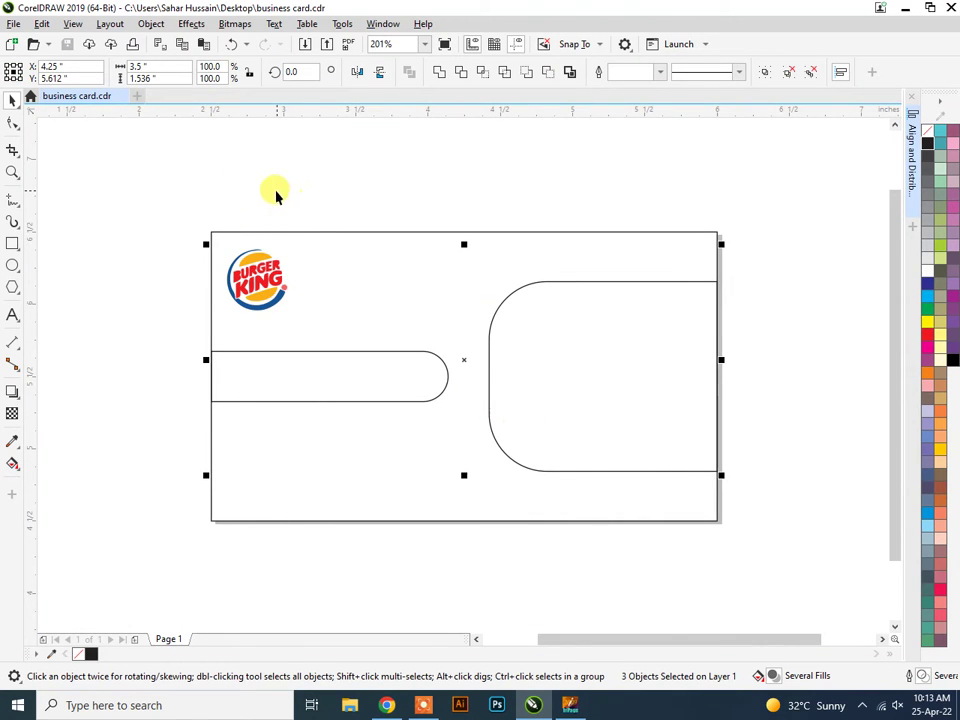
{"action": "left_click", "coordinate": [200, 190]}
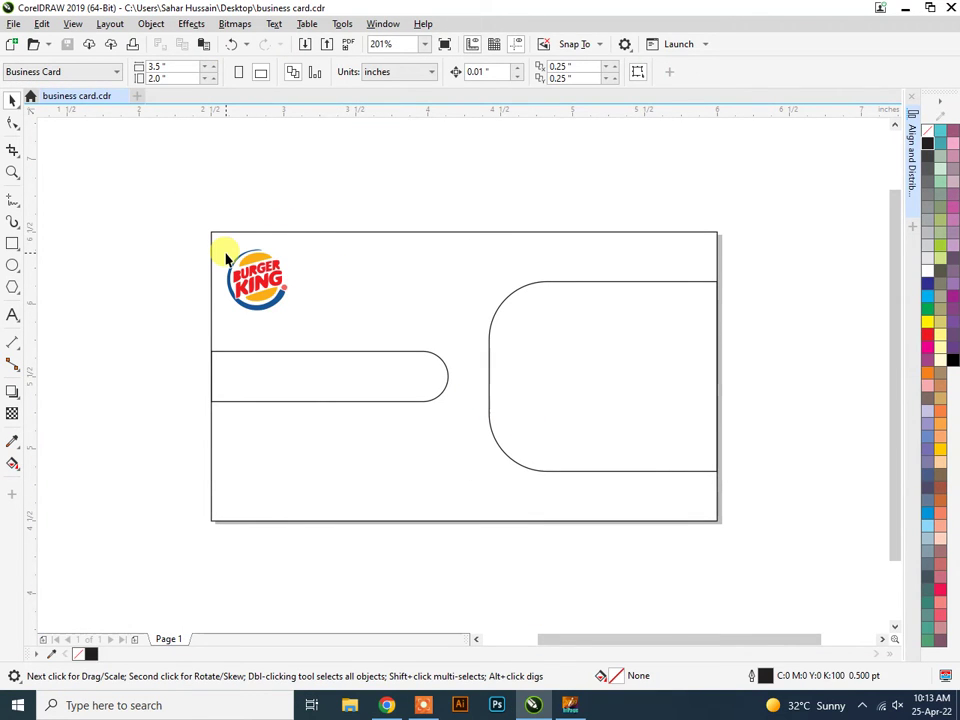
{"action": "left_click", "coordinate": [12, 25]}
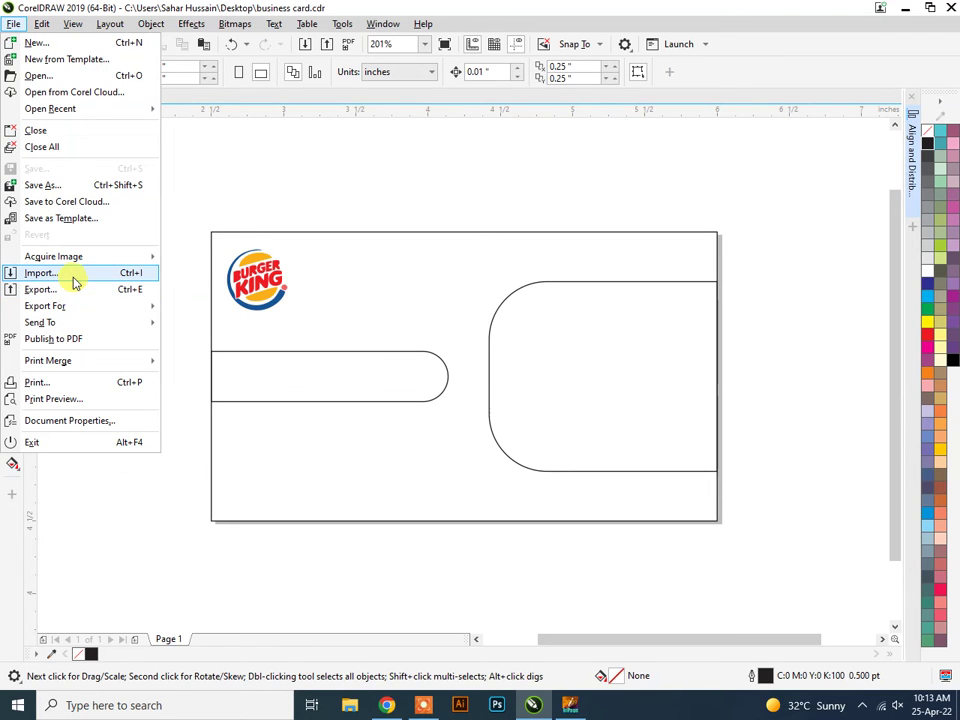
{"action": "left_click", "coordinate": [40, 273]}
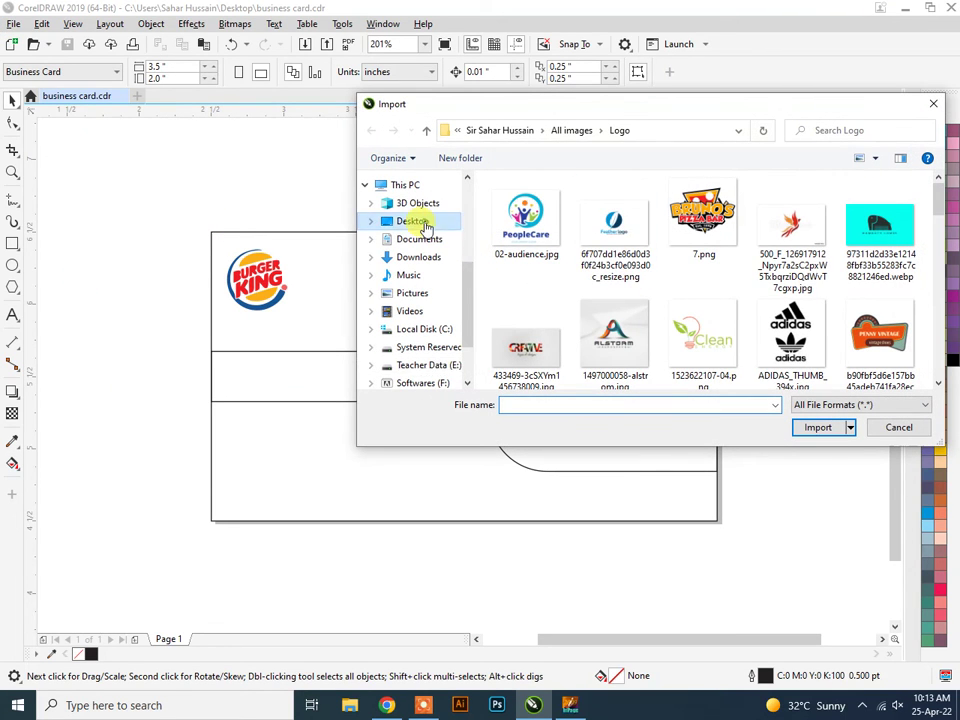
{"action": "left_click", "coordinate": [425, 222]}
{"action": "left_click", "coordinate": [806, 214]}
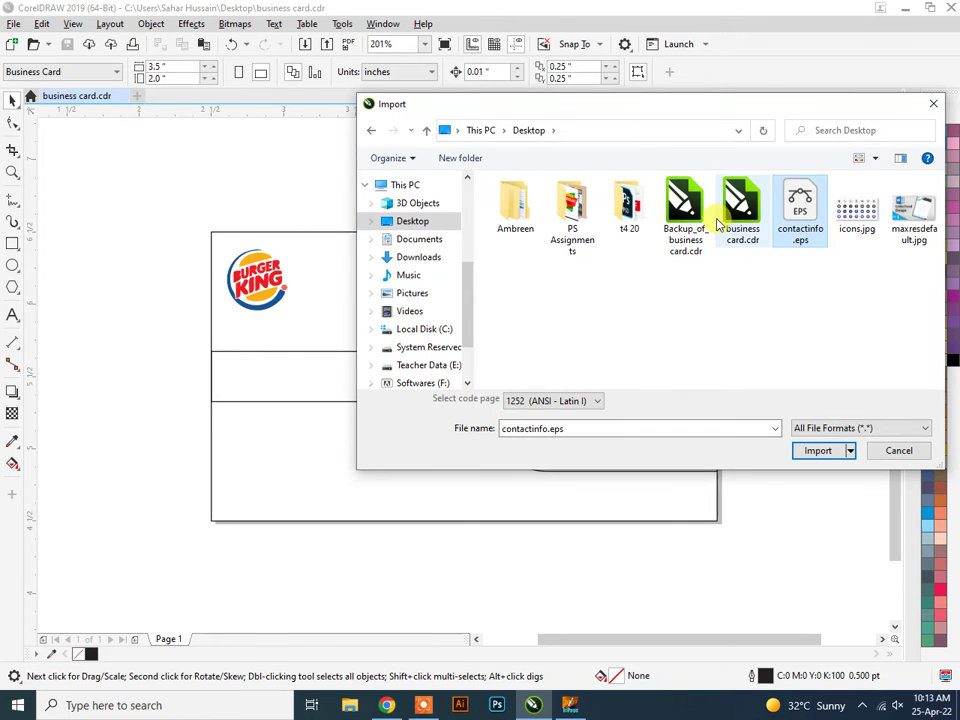
{"action": "left_click", "coordinate": [855, 208]}
{"action": "left_click", "coordinate": [818, 450]}
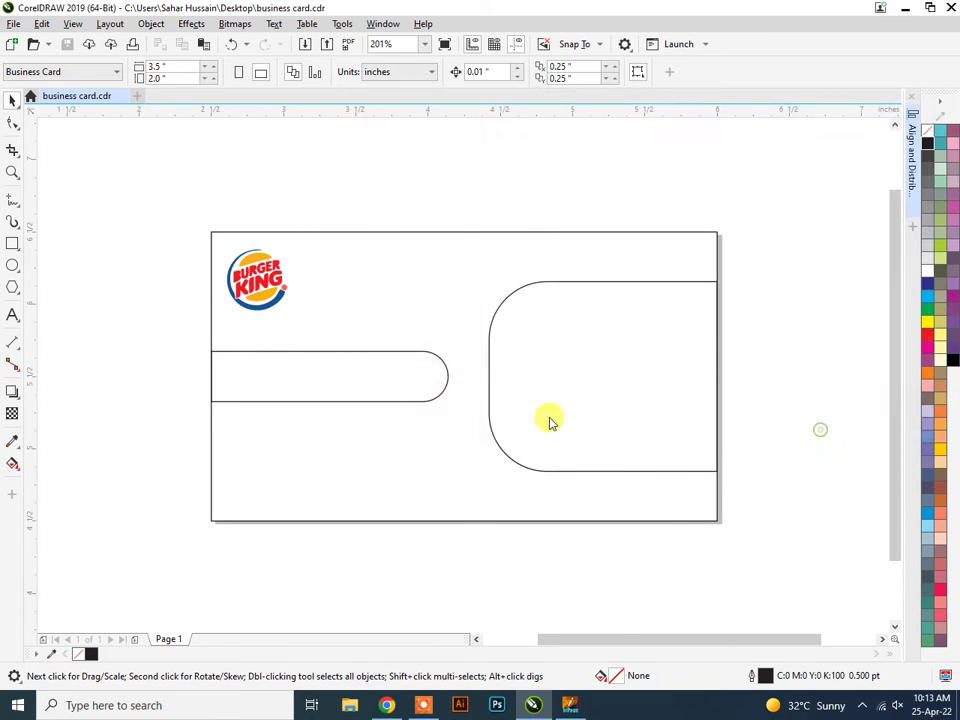
{"action": "scroll", "coordinate": [245, 340], "scroll_direction": "down", "scroll_amount": 4}
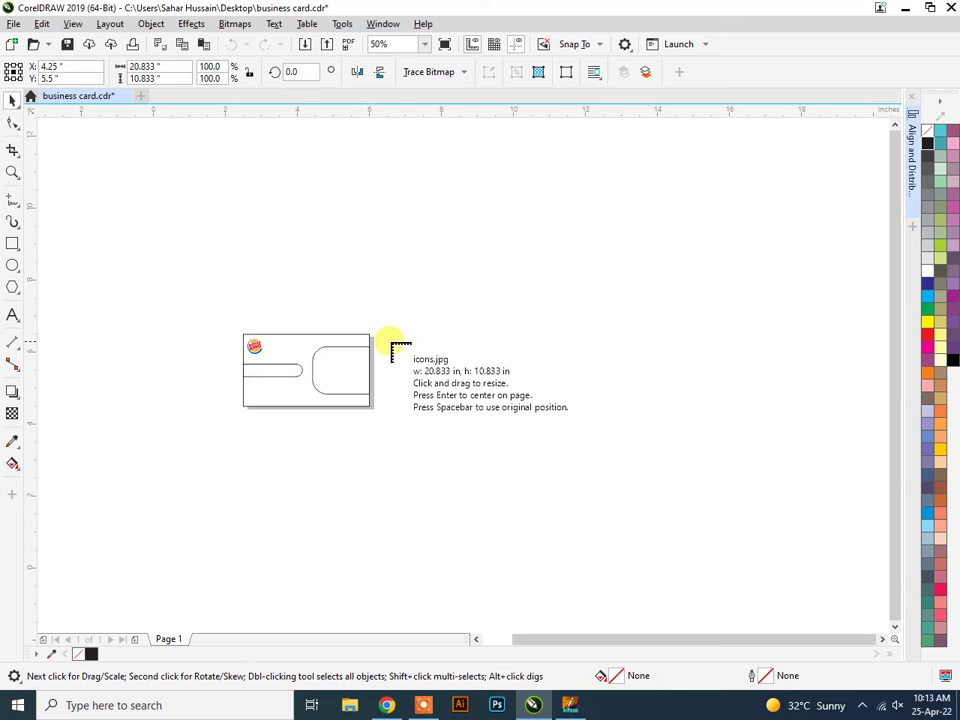
{"action": "left_click_drag", "start_coordinate": [376, 339], "coordinate": [486, 399]}
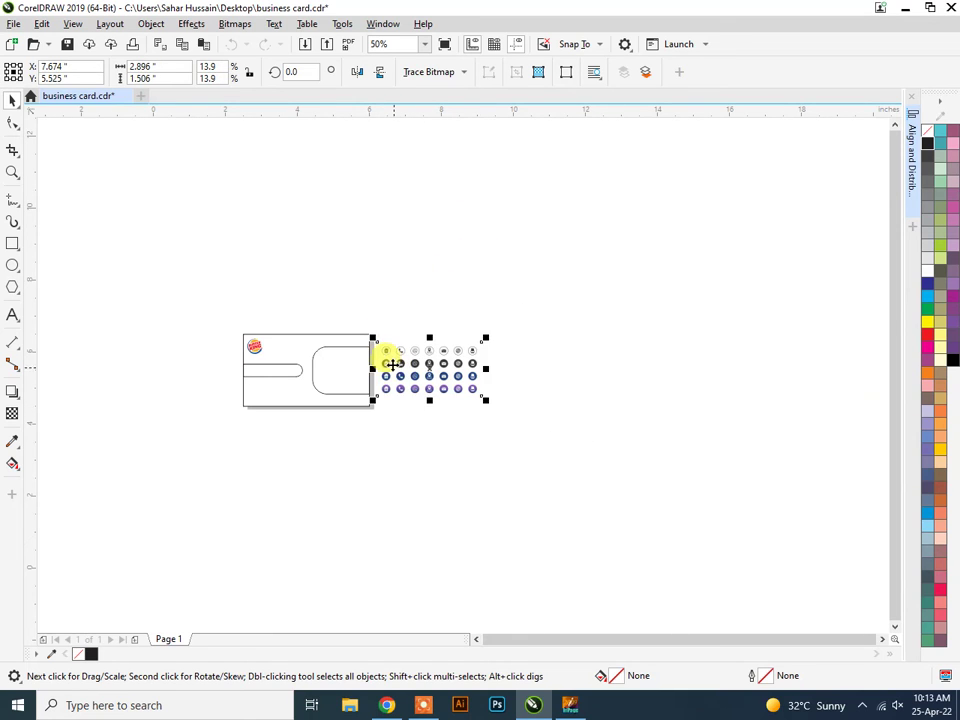
Quick Trace the icons bitmap into a vector group and save the file.
{"action": "scroll", "coordinate": [392, 364], "scroll_direction": "up", "scroll_amount": 4}
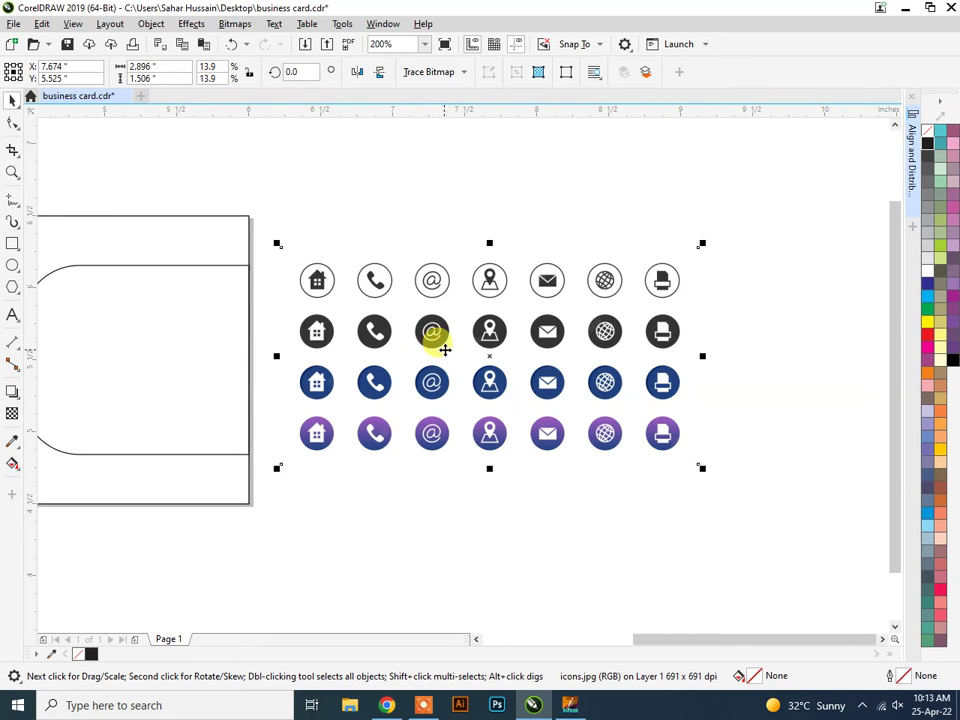
{"action": "left_click_drag", "start_coordinate": [450, 343], "coordinate": [463, 344]}
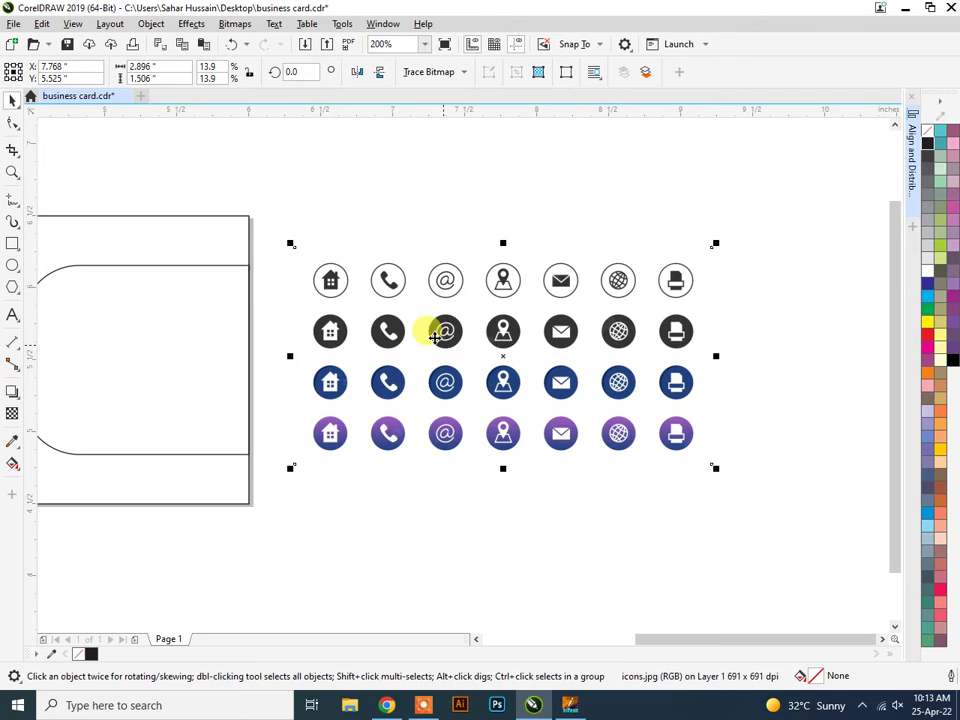
{"action": "left_click", "coordinate": [440, 73]}
{"action": "left_click", "coordinate": [430, 91]}
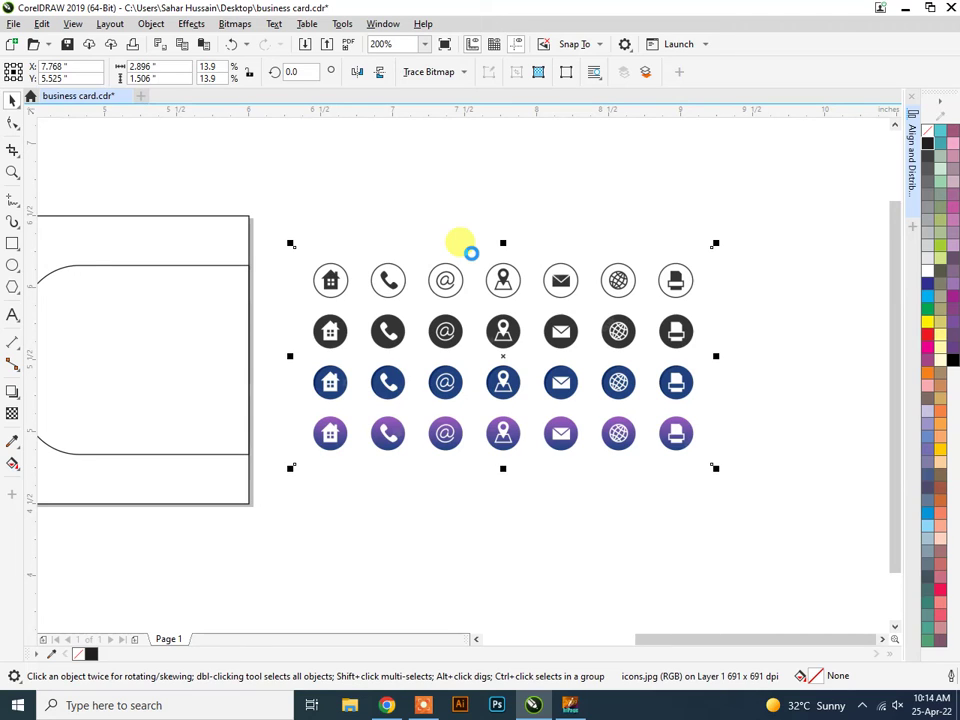
{"action": "scroll", "coordinate": [471, 254], "scroll_direction": "down", "scroll_amount": 2}
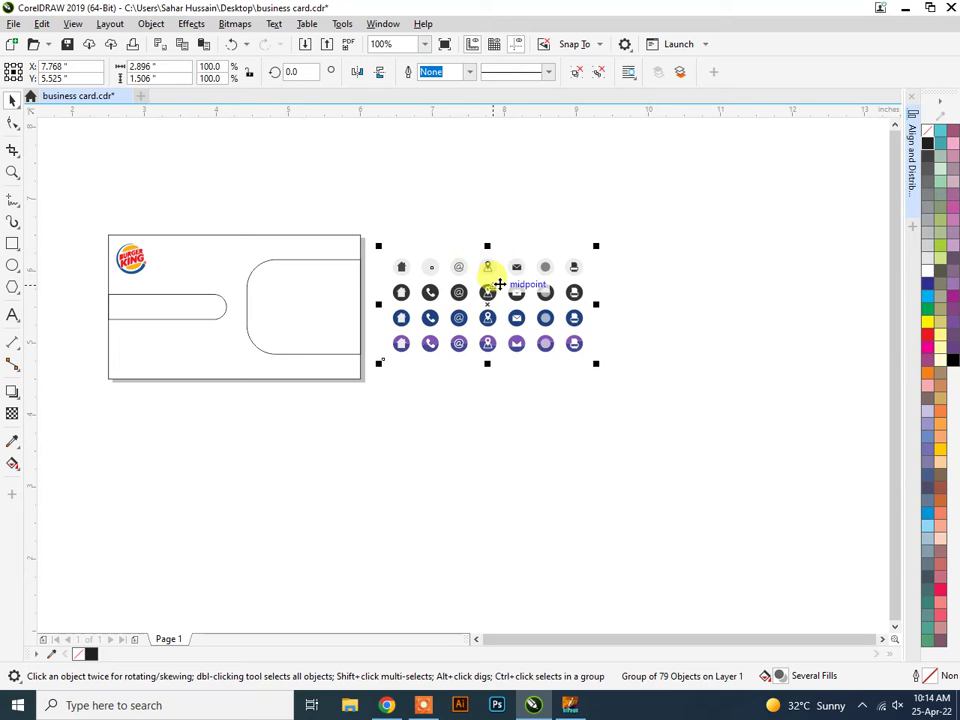
{"action": "key", "text": "ctrl+s"}
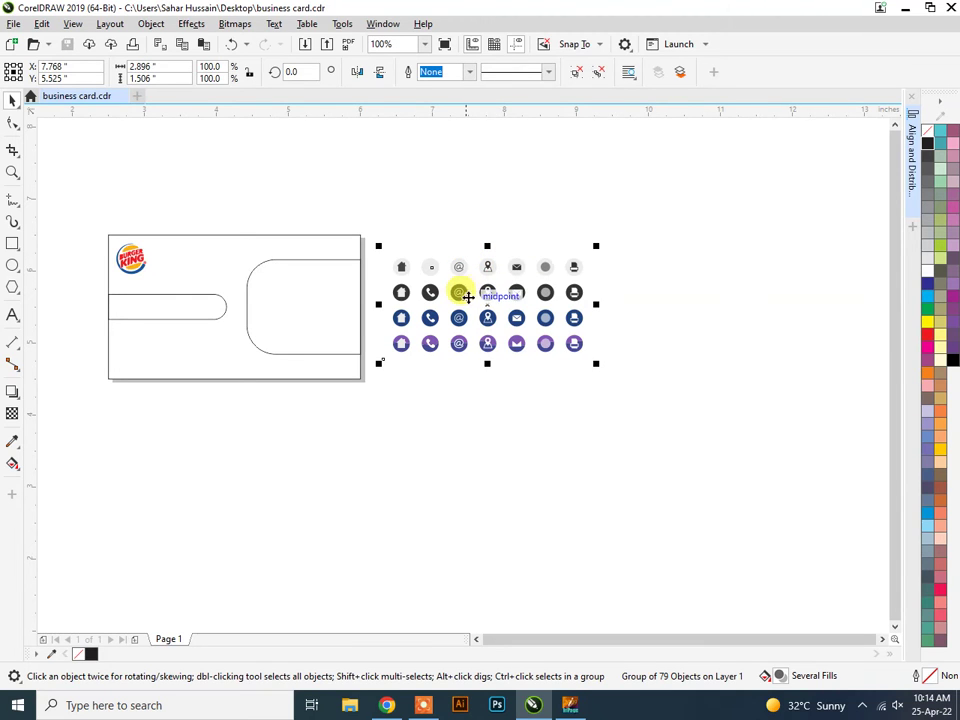
Drag the traced group away from the original bitmap and shift the bitmap slightly.
{"action": "mouse_move", "coordinate": [459, 295]}
{"action": "left_mouse_down"}
{"action": "mouse_move", "coordinate": [476, 321]}
{"action": "mouse_move", "coordinate": [510, 454]}
{"action": "mouse_move", "coordinate": [624, 459]}
{"action": "mouse_move", "coordinate": [624, 448]}
{"action": "left_mouse_up"}
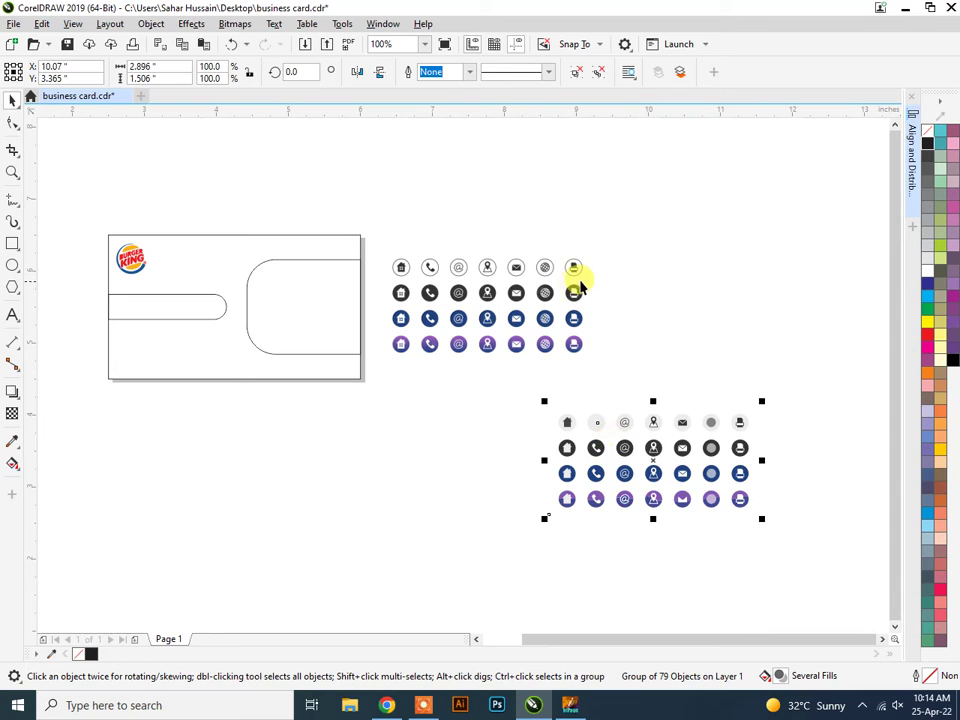
{"action": "left_click_drag", "start_coordinate": [597, 278], "coordinate": [608, 327]}
{"action": "left_click", "coordinate": [605, 300]}
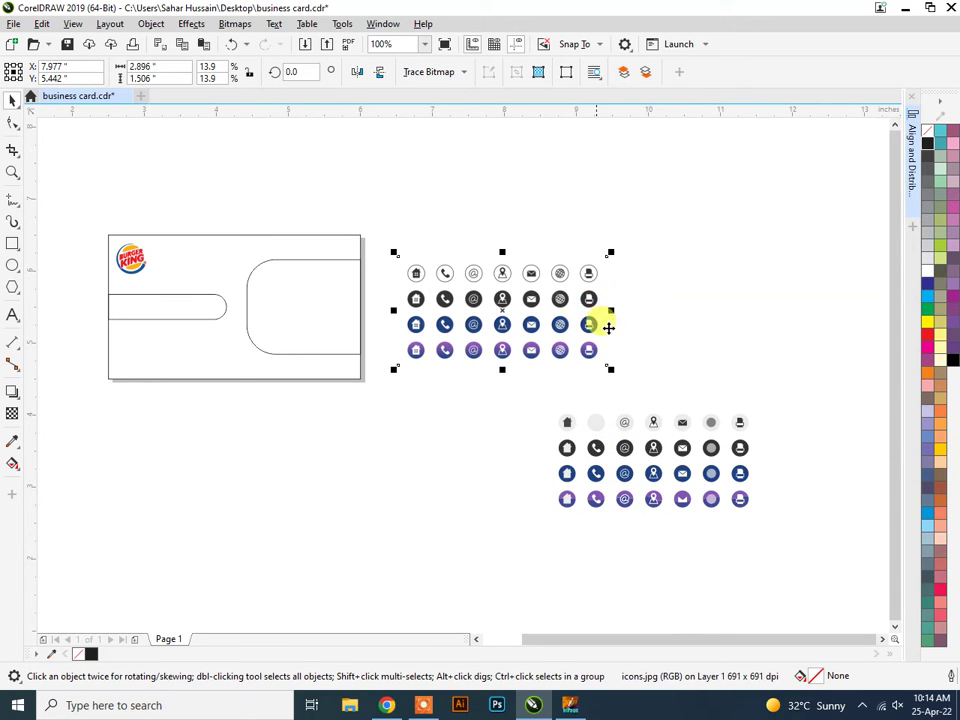
{"action": "left_click", "coordinate": [628, 326]}
{"action": "left_click", "coordinate": [553, 347]}
{"action": "left_click_drag", "start_coordinate": [553, 347], "coordinate": [507, 333]}
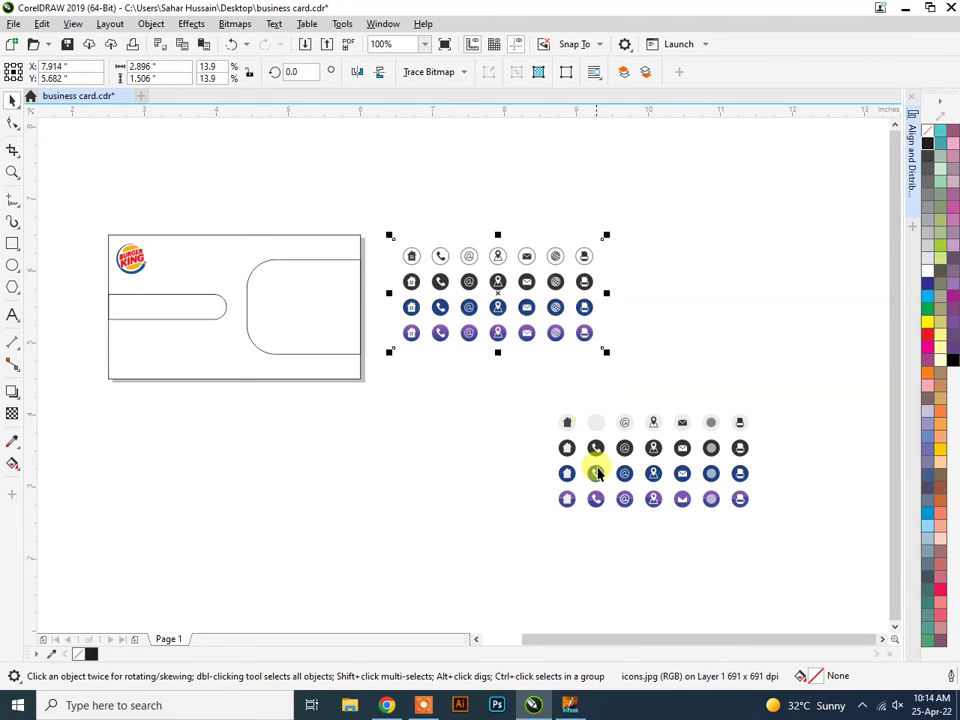
Reposition the original bitmap to the upper right and the traced group to the centre.
{"action": "right_click", "coordinate": [491, 271]}
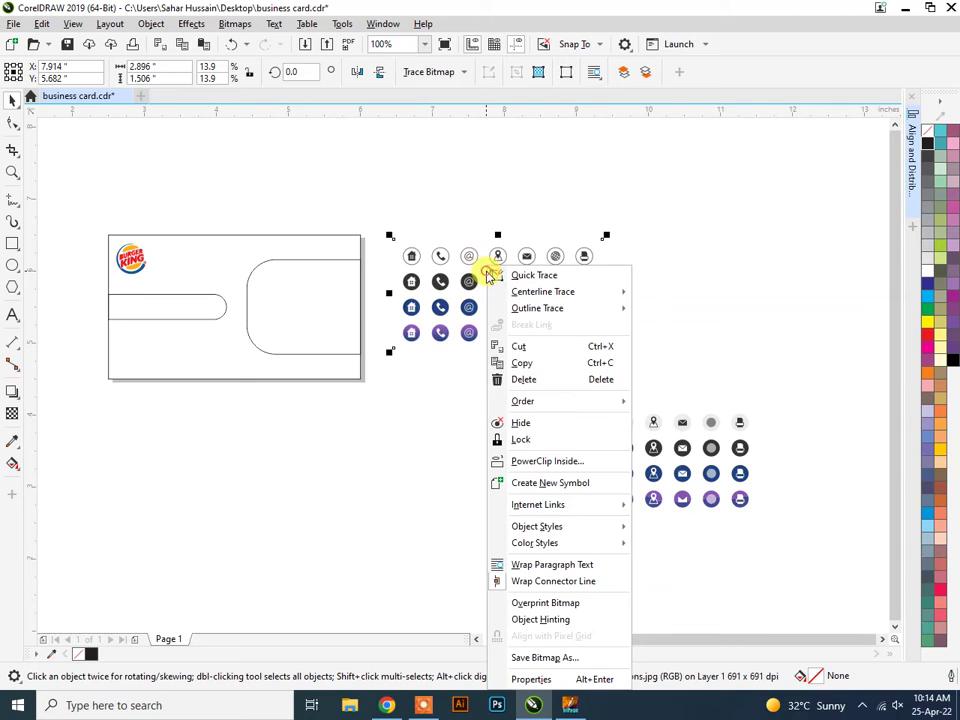
{"action": "key", "text": "Escape"}
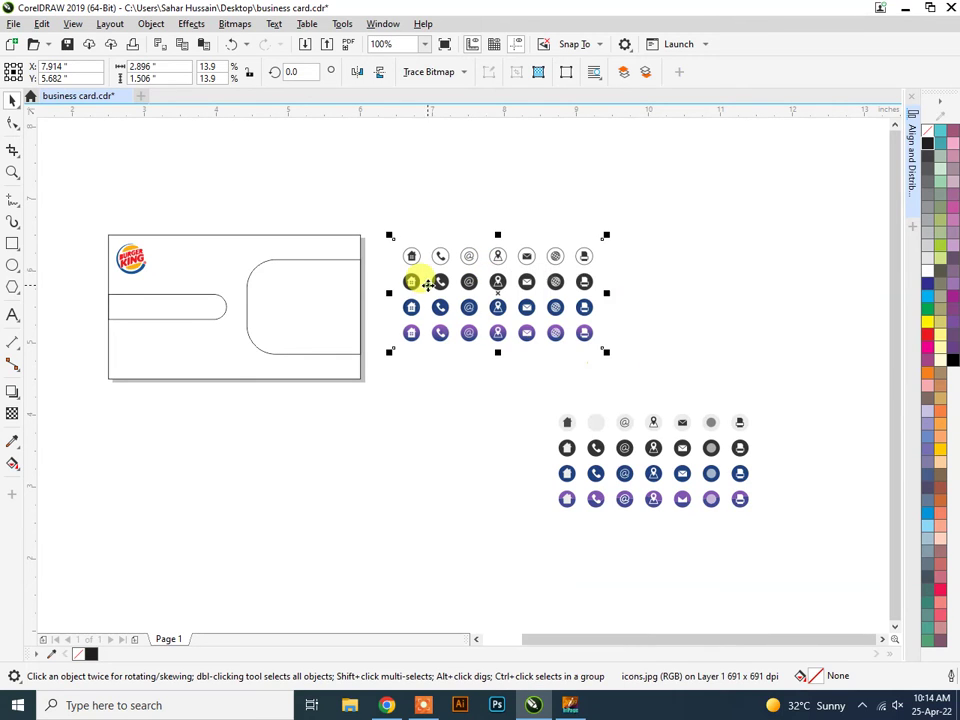
{"action": "left_click_drag", "start_coordinate": [476, 281], "coordinate": [672, 250]}
{"action": "left_click_drag", "start_coordinate": [638, 458], "coordinate": [493, 377]}
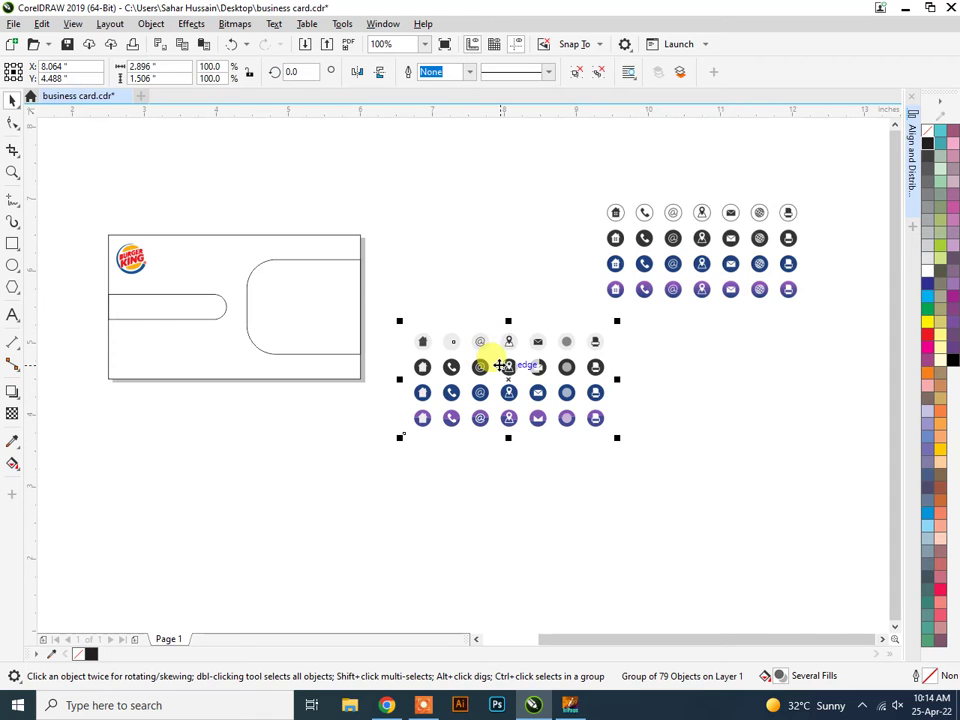
{"action": "left_click_drag", "start_coordinate": [684, 262], "coordinate": [514, 296]}
{"action": "left_click", "coordinate": [521, 326]}
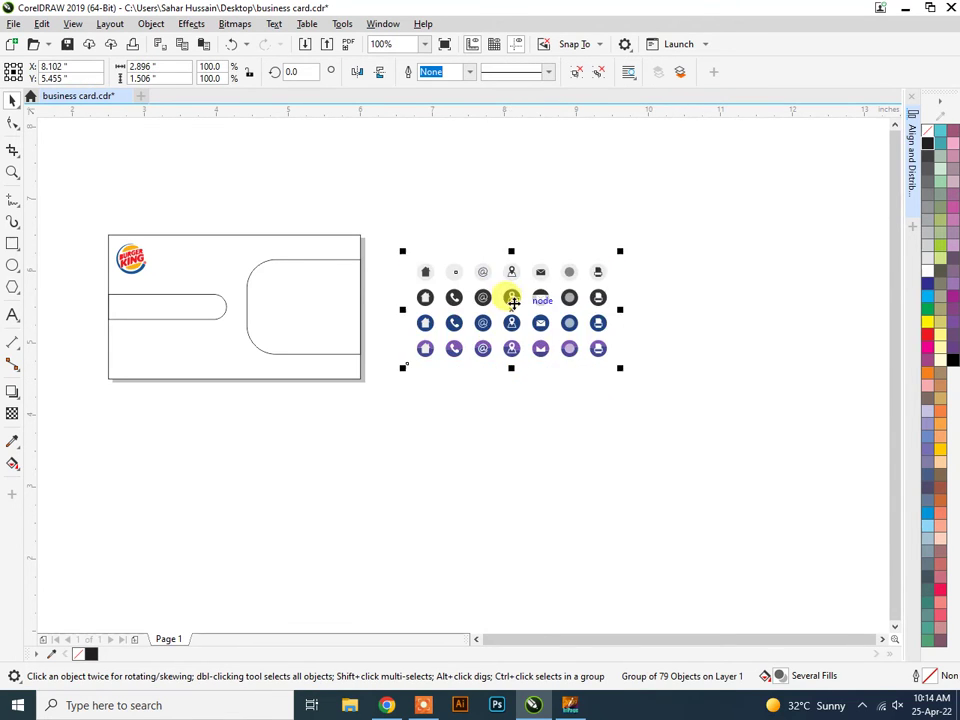
Ungroup All the traced icon group into separate objects and deselect.
{"action": "scroll", "coordinate": [516, 296], "scroll_direction": "up", "scroll_amount": 1}
{"action": "right_click", "coordinate": [517, 282]}
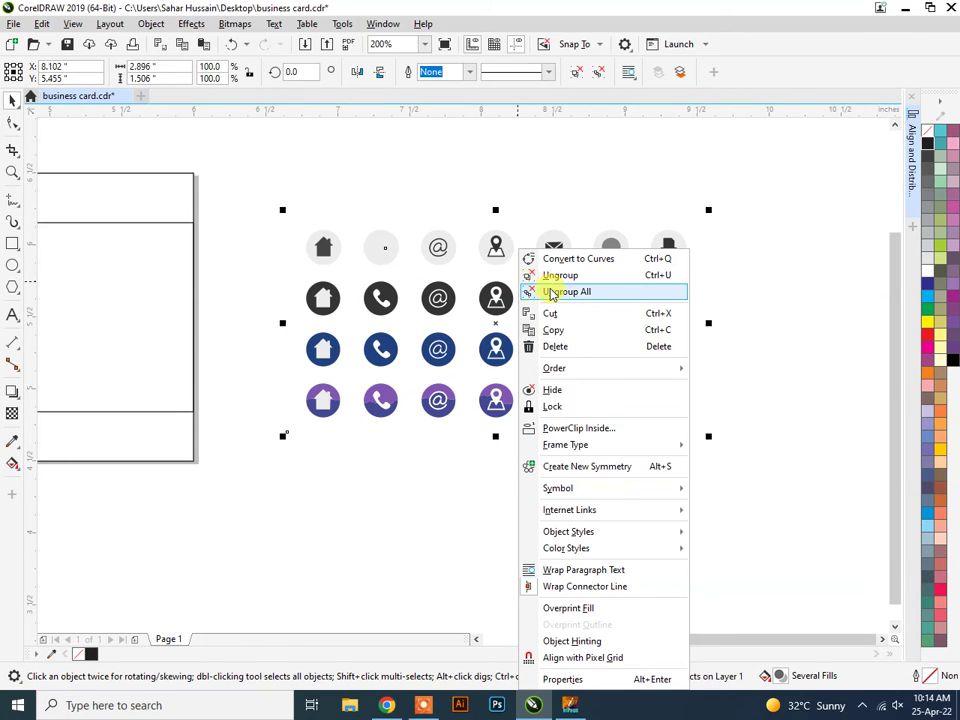
{"action": "left_click", "coordinate": [578, 276]}
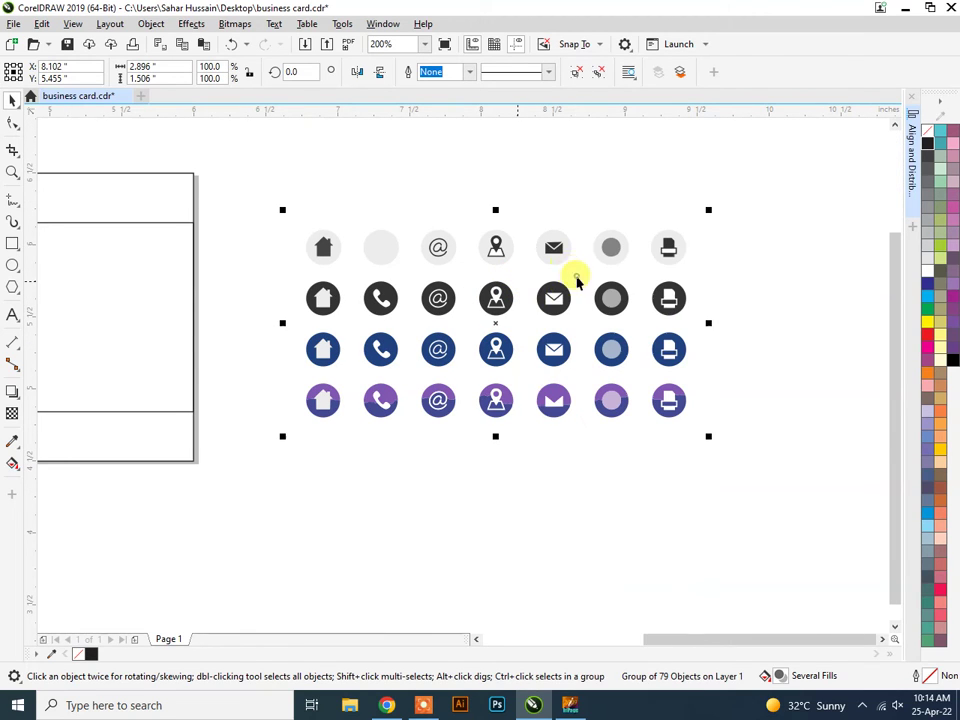
{"action": "left_click", "coordinate": [542, 476]}
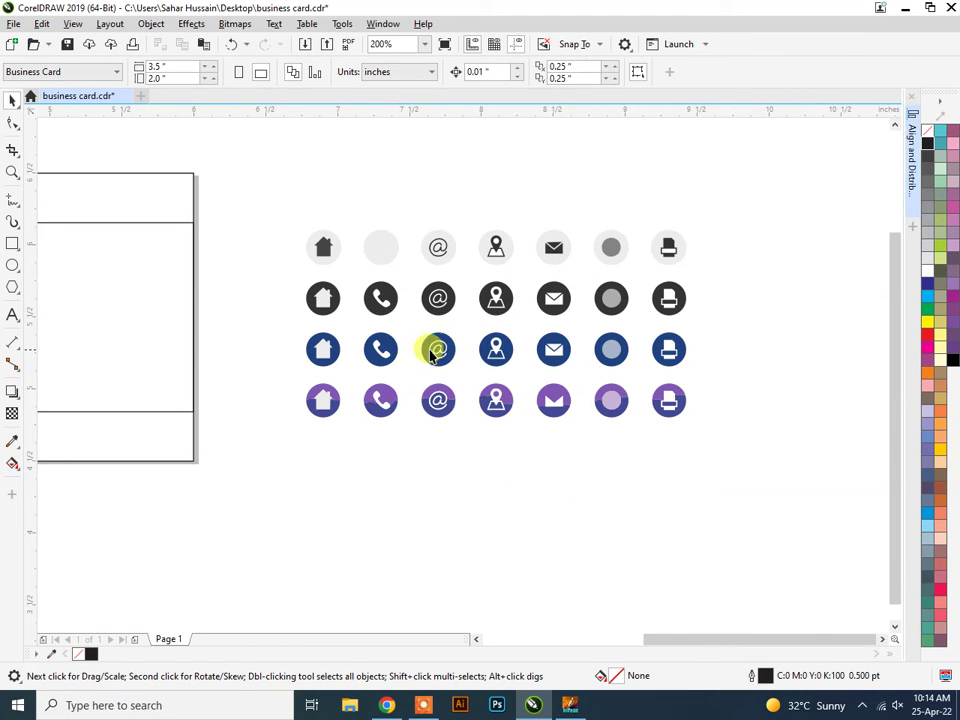
Delete the top row of icons and the blue and purple icon rows.
{"action": "left_click", "coordinate": [378, 248]}
{"action": "left_click_drag", "start_coordinate": [297, 208], "coordinate": [724, 272]}
{"action": "key", "text": "Delete"}
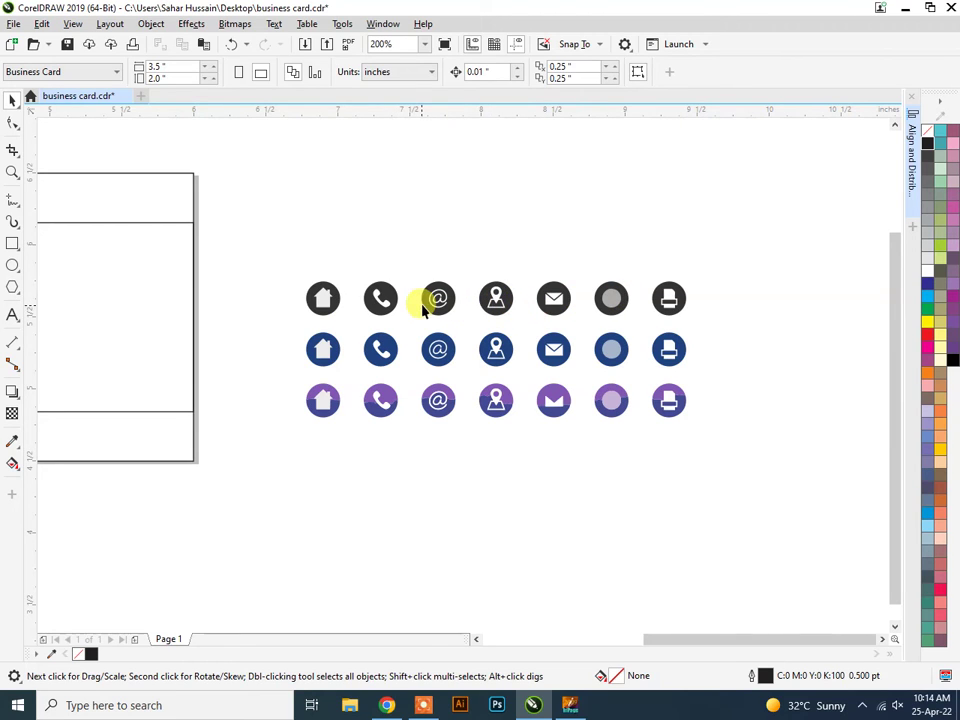
{"action": "left_click_drag", "start_coordinate": [715, 480], "coordinate": [279, 329]}
{"action": "key", "text": "Delete"}
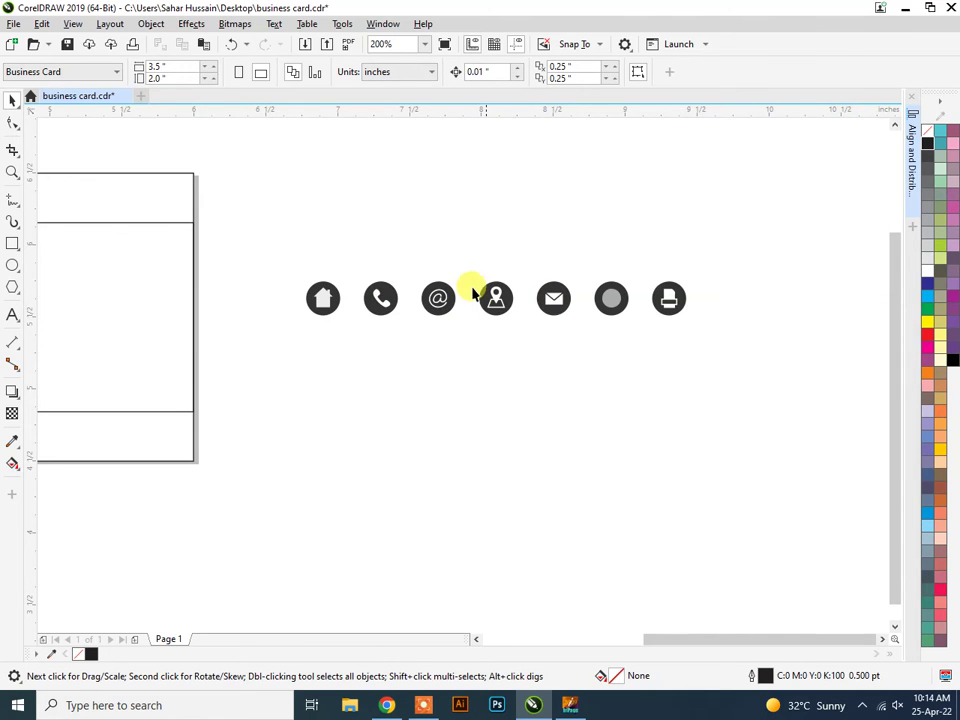
Remove the hidden white curve, the printer icon and the leftover plain circle.
{"action": "left_click", "coordinate": [522, 345]}
{"action": "key", "text": "Delete"}
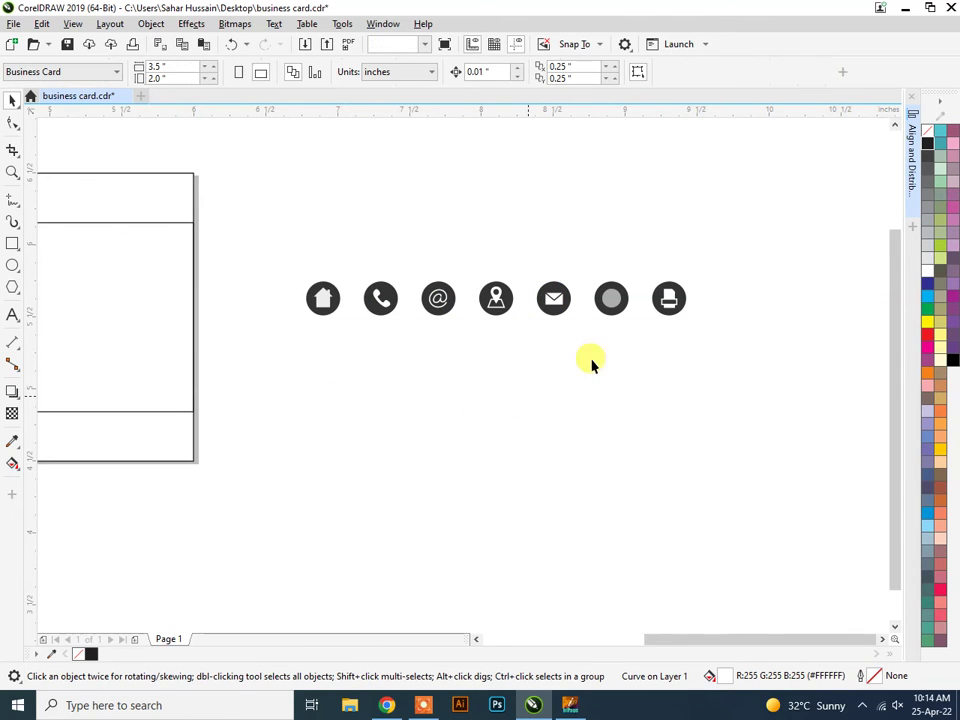
{"action": "key", "text": "ctrl+z"}
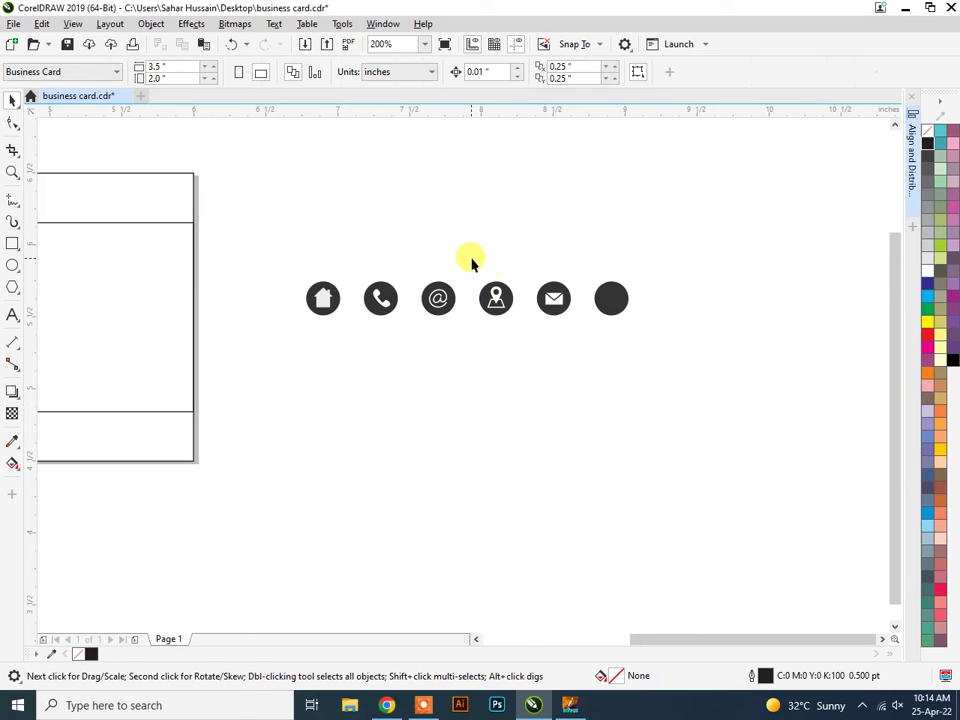
{"action": "left_click", "coordinate": [497, 317]}
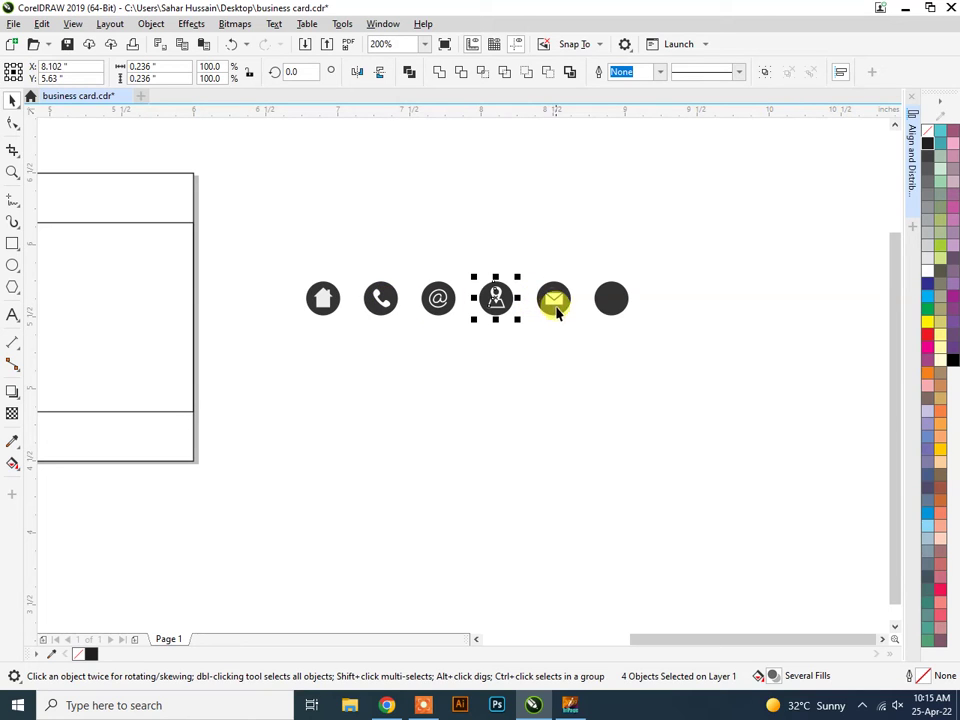
{"action": "mouse_move", "coordinate": [604, 253]}
{"action": "left_mouse_down"}
{"action": "mouse_move", "coordinate": [657, 350]}
{"action": "mouse_move", "coordinate": [579, 240]}
{"action": "mouse_move", "coordinate": [592, 265]}
{"action": "left_mouse_up"}
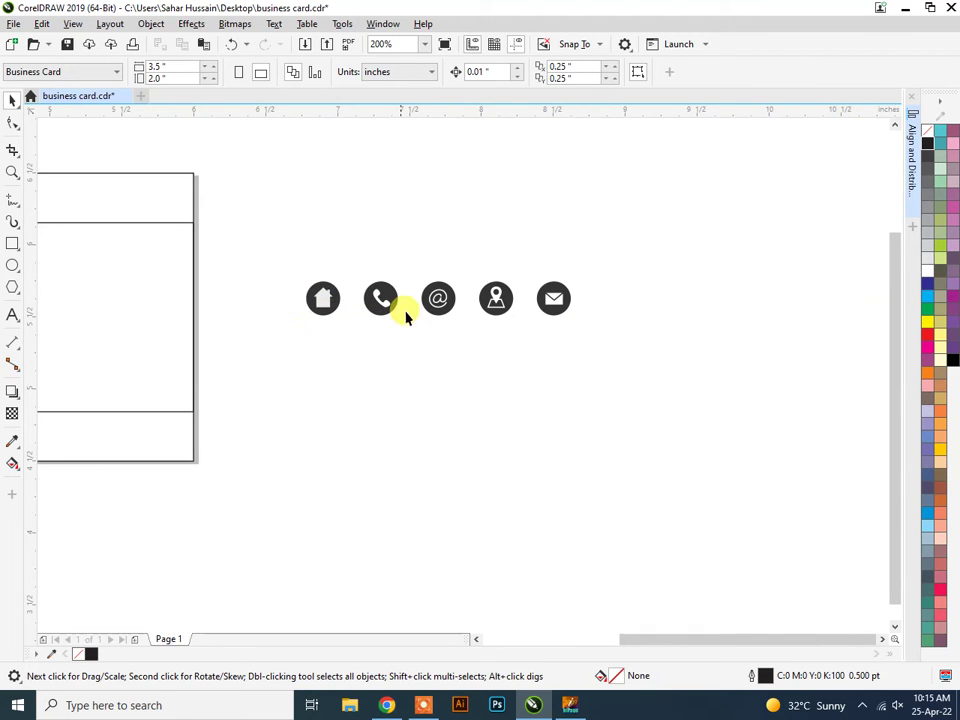
{"action": "left_click", "coordinate": [568, 705]}
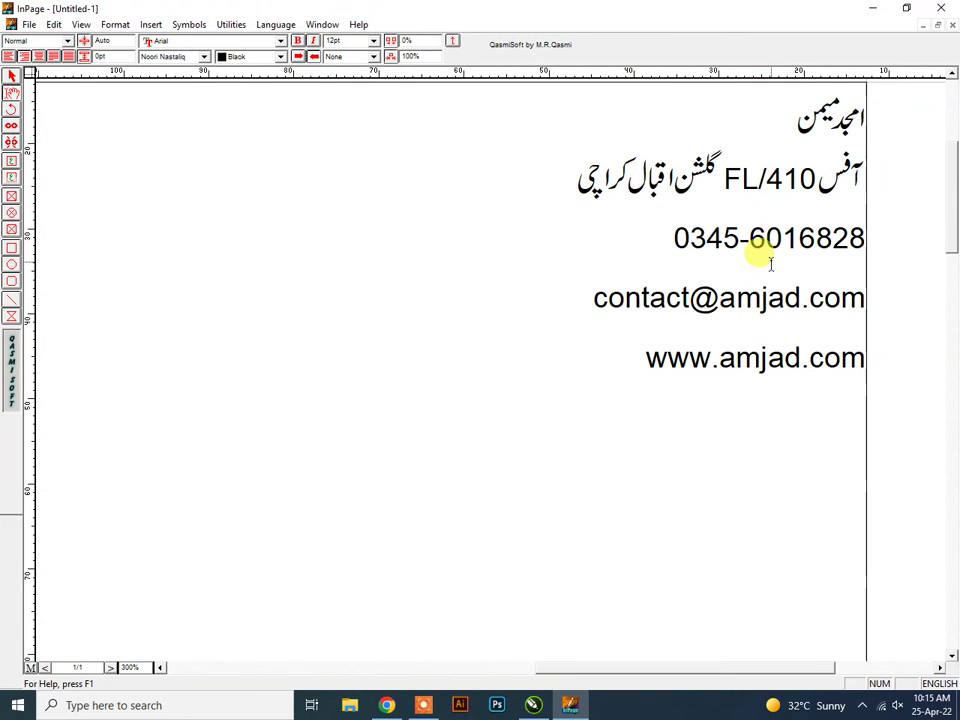
{"action": "left_click", "coordinate": [570, 706]}
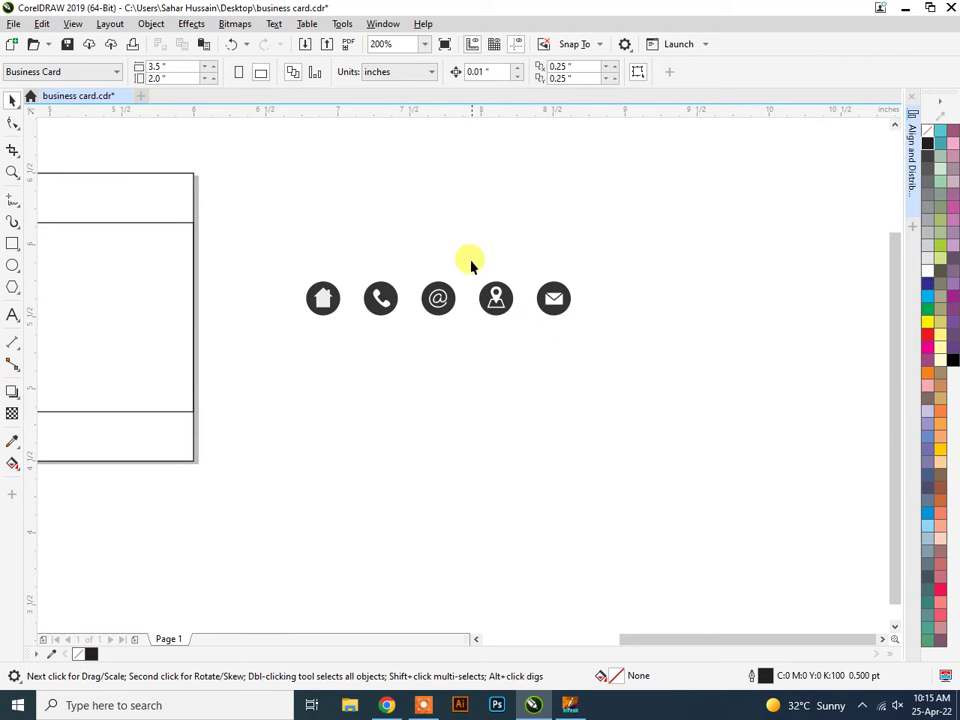
Delete the location icon and move the envelope icon, with its white symbol, below the house icon.
{"action": "left_click_drag", "start_coordinate": [467, 254], "coordinate": [520, 347]}
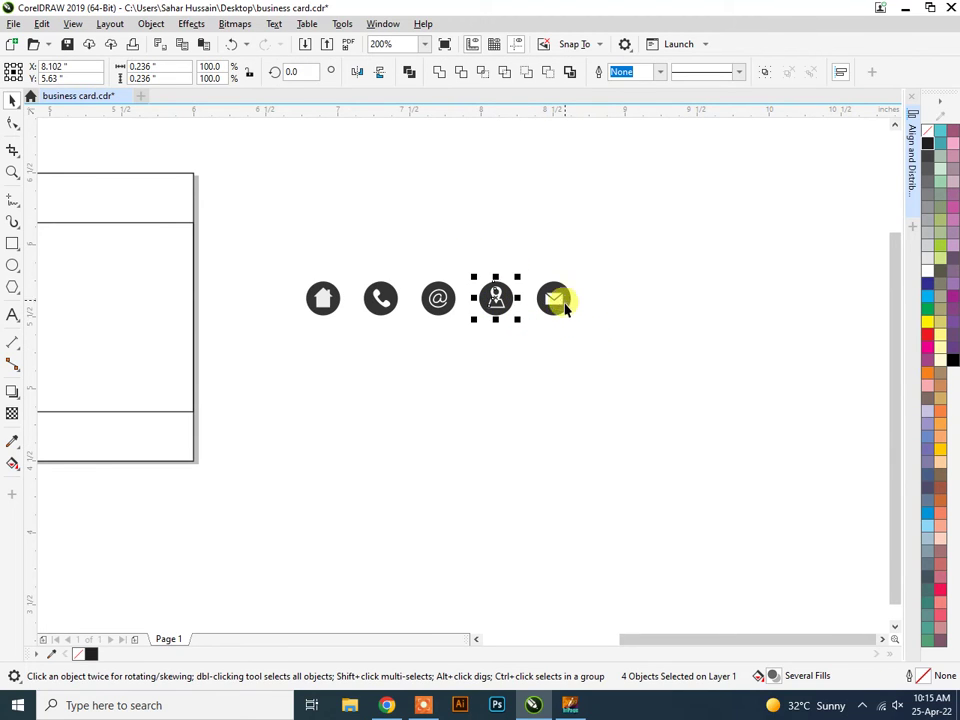
{"action": "key", "text": "Delete"}
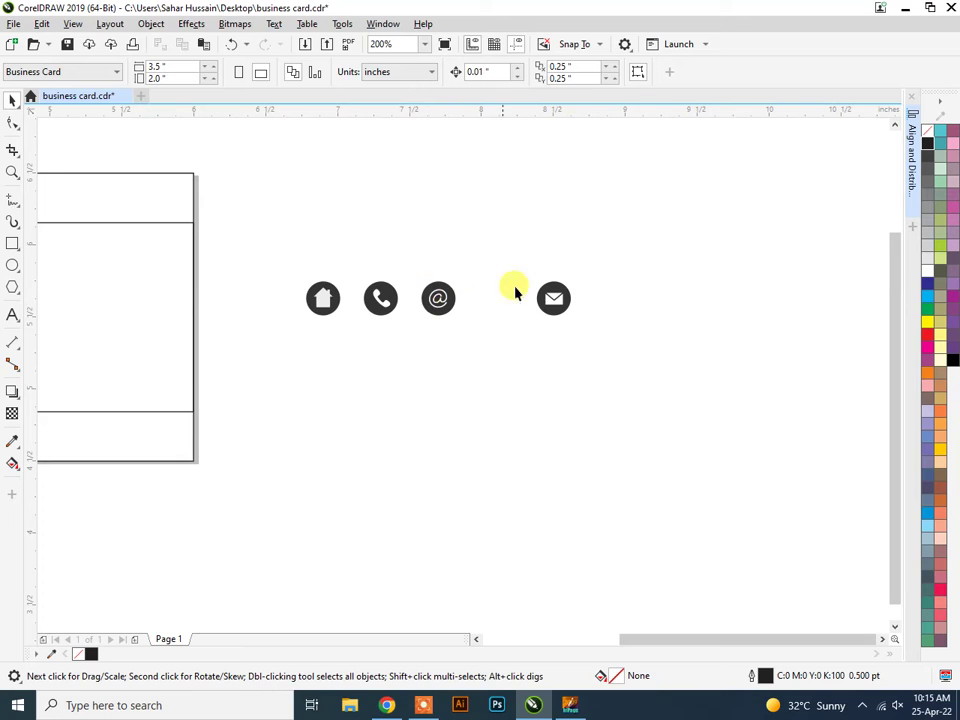
{"action": "left_click_drag", "start_coordinate": [516, 261], "coordinate": [628, 343]}
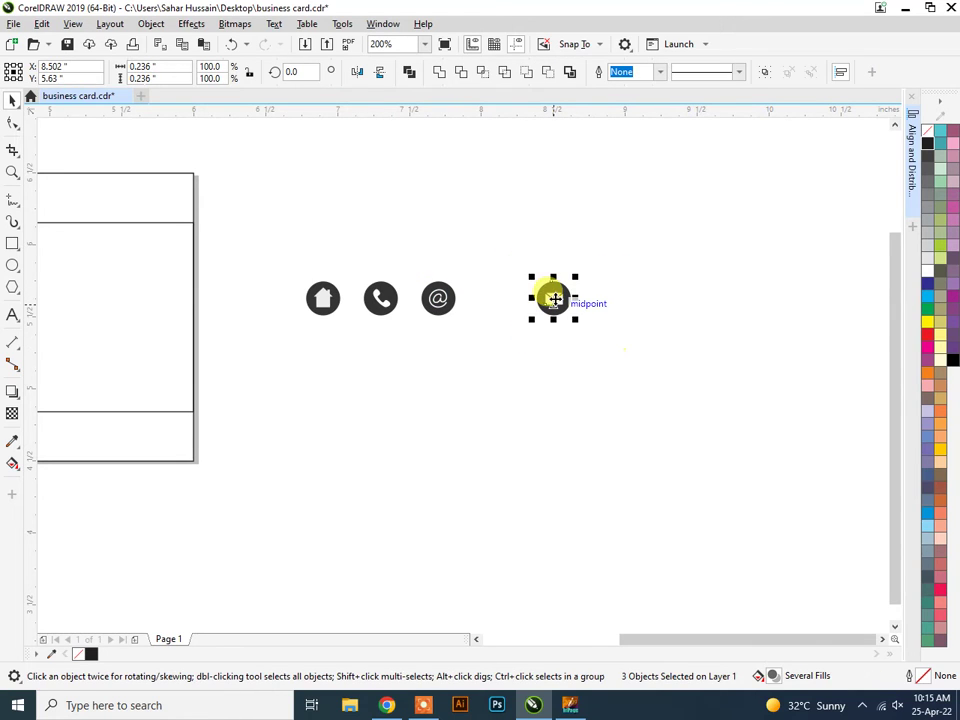
{"action": "left_click_drag", "start_coordinate": [553, 298], "coordinate": [338, 449]}
{"action": "left_click", "coordinate": [446, 437]}
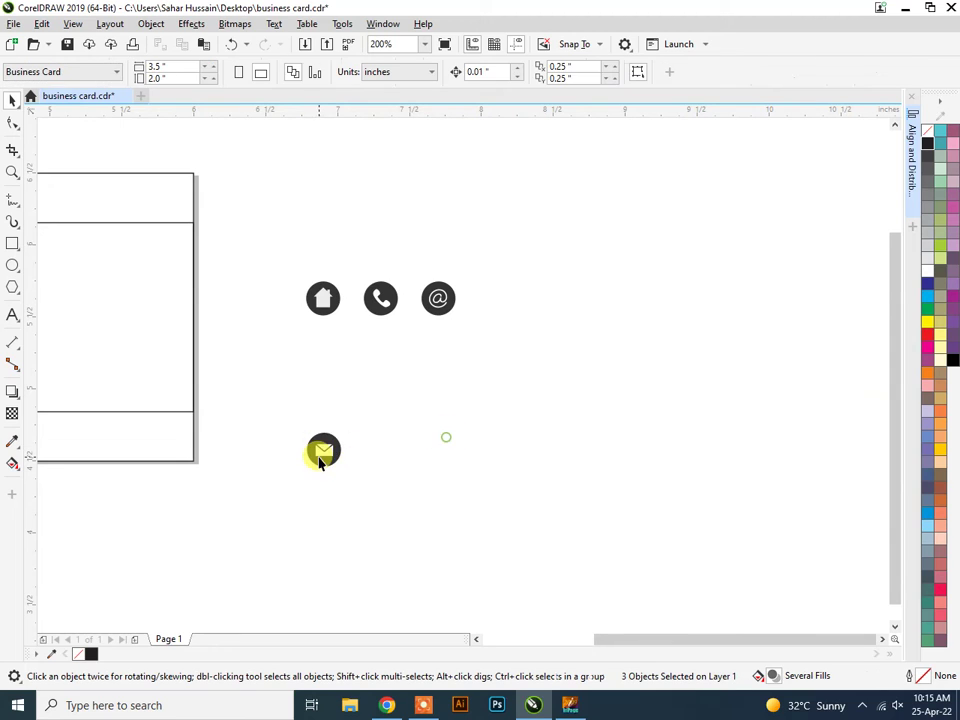
{"action": "left_click", "coordinate": [407, 450]}
{"action": "left_click_drag", "start_coordinate": [407, 450], "coordinate": [360, 472]}
Group the parts of the envelope, house, phone and @ icons, then bring up the InPage text.
{"action": "left_click_drag", "start_coordinate": [296, 401], "coordinate": [379, 478]}
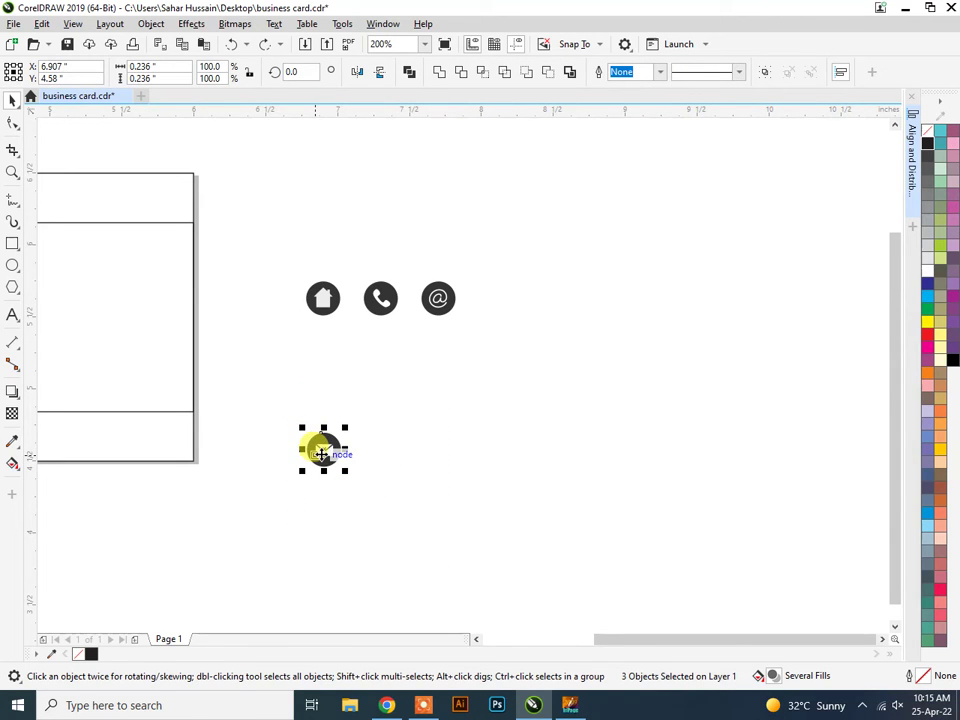
{"action": "right_click", "coordinate": [320, 453]}
{"action": "left_click", "coordinate": [392, 95]}
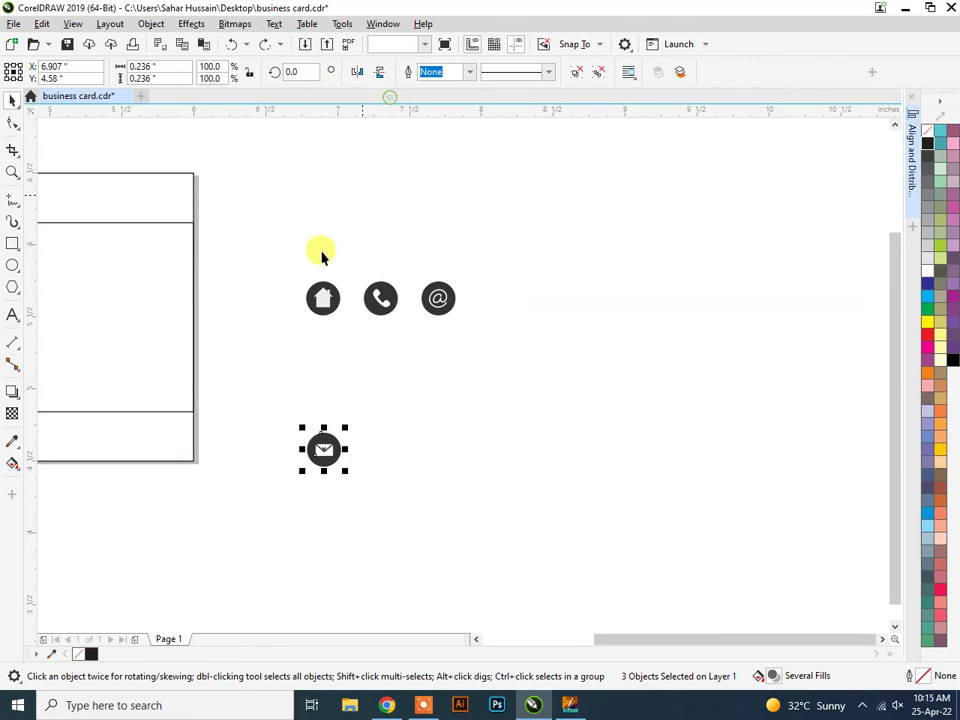
{"action": "left_click_drag", "start_coordinate": [291, 266], "coordinate": [338, 337]}
{"action": "right_click", "coordinate": [334, 299]}
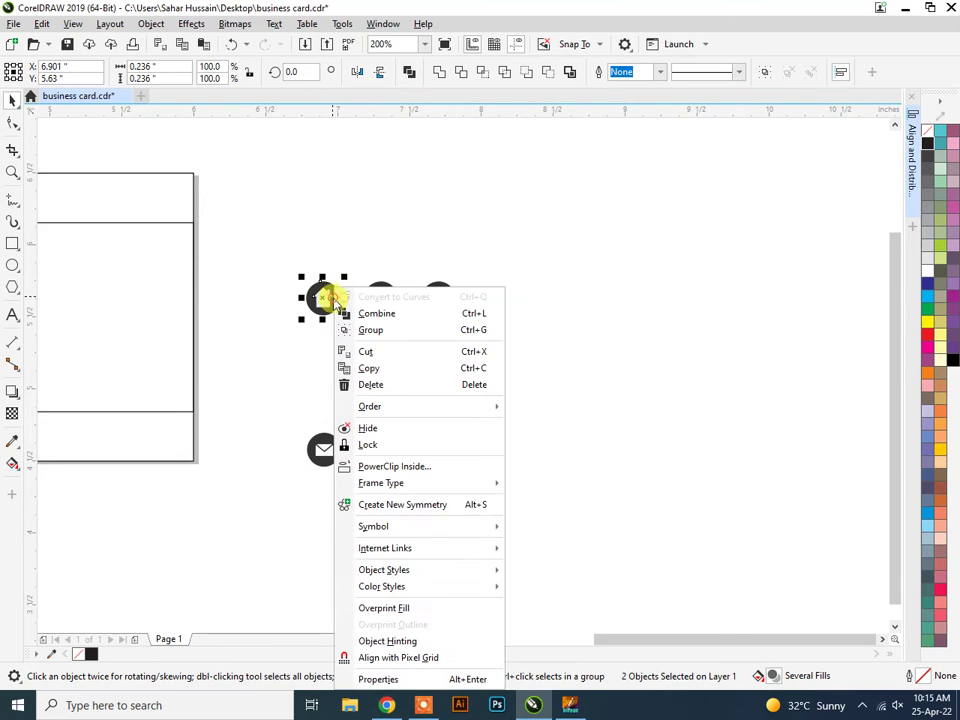
{"action": "left_click", "coordinate": [372, 329]}
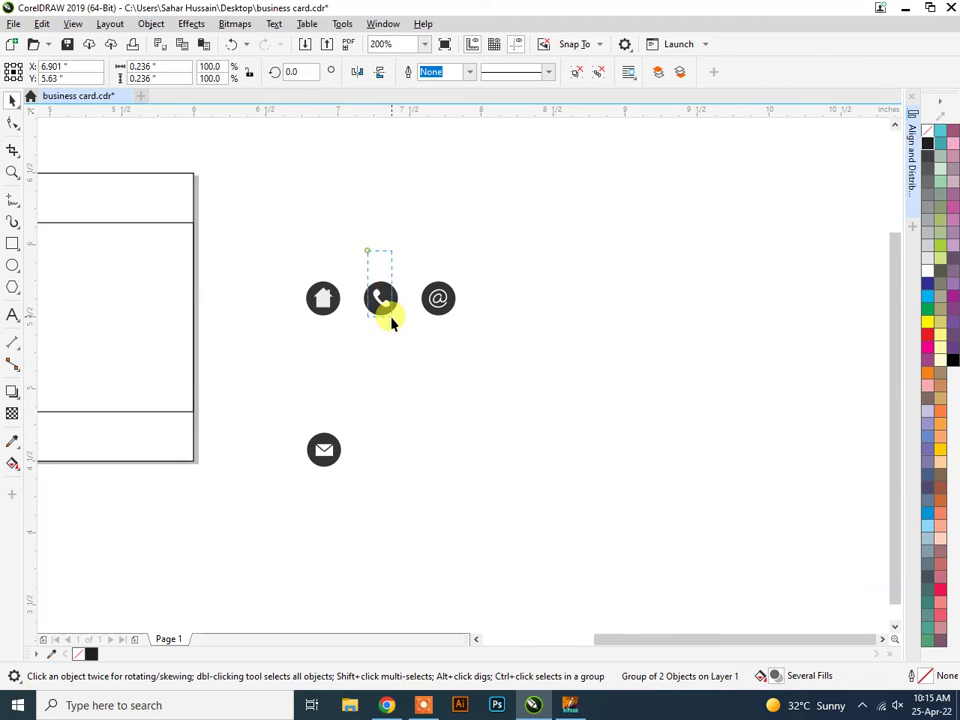
{"action": "left_click", "coordinate": [386, 304], "text": "ctrl"}
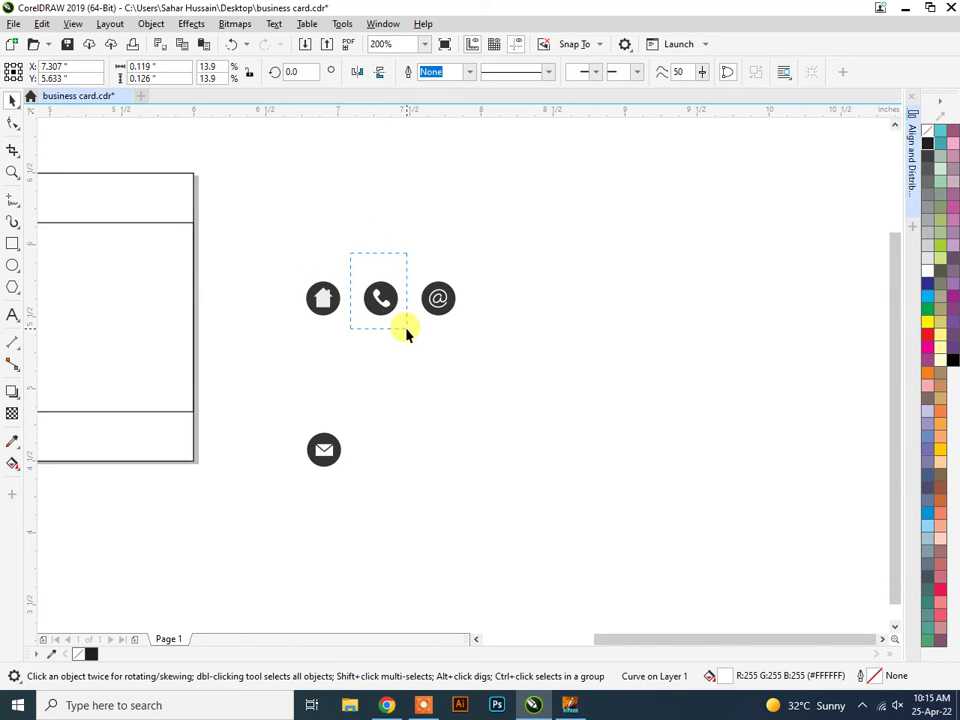
{"action": "left_click", "coordinate": [380, 290], "text": "shift"}
{"action": "right_click", "coordinate": [379, 286]}
{"action": "left_click", "coordinate": [422, 331]}
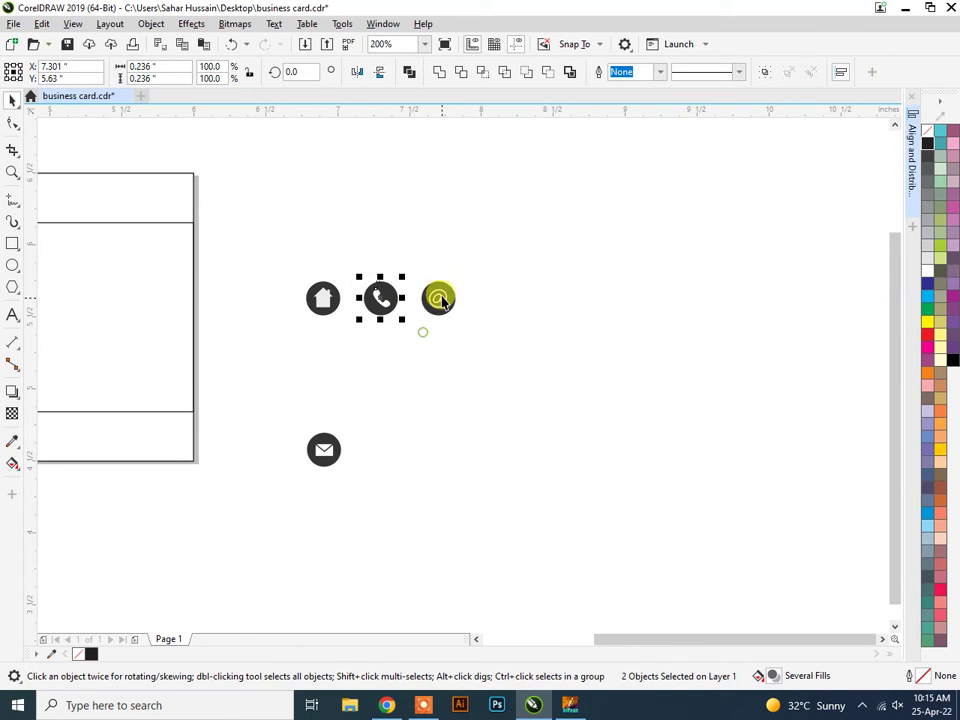
{"action": "left_click", "coordinate": [437, 297]}
{"action": "key", "text": "ctrl+u"}
{"action": "right_click", "coordinate": [437, 296]}
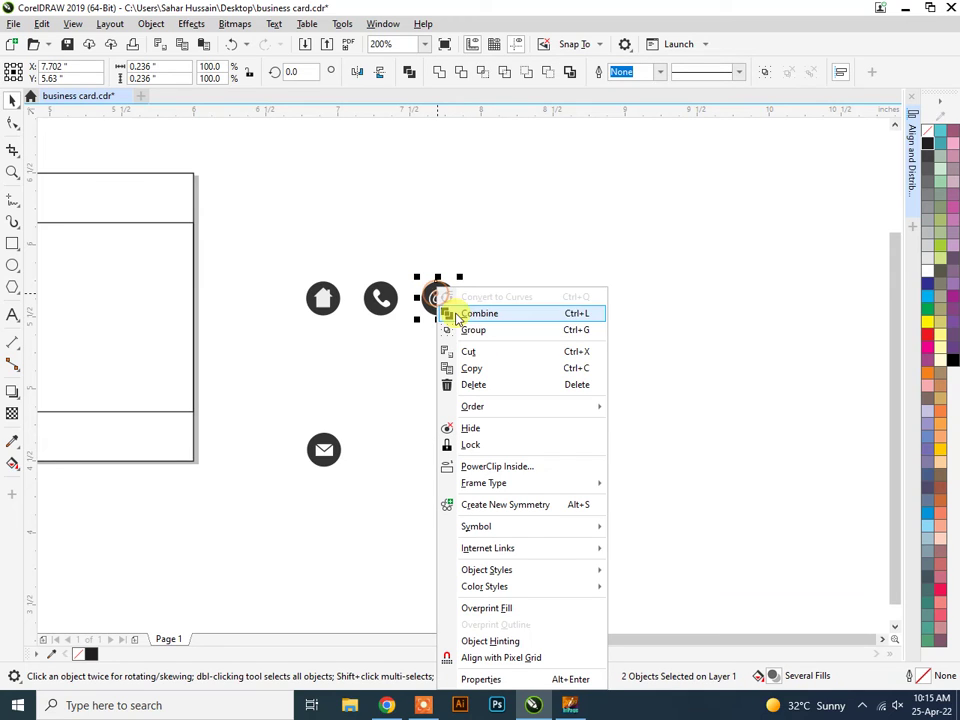
{"action": "left_click", "coordinate": [575, 330]}
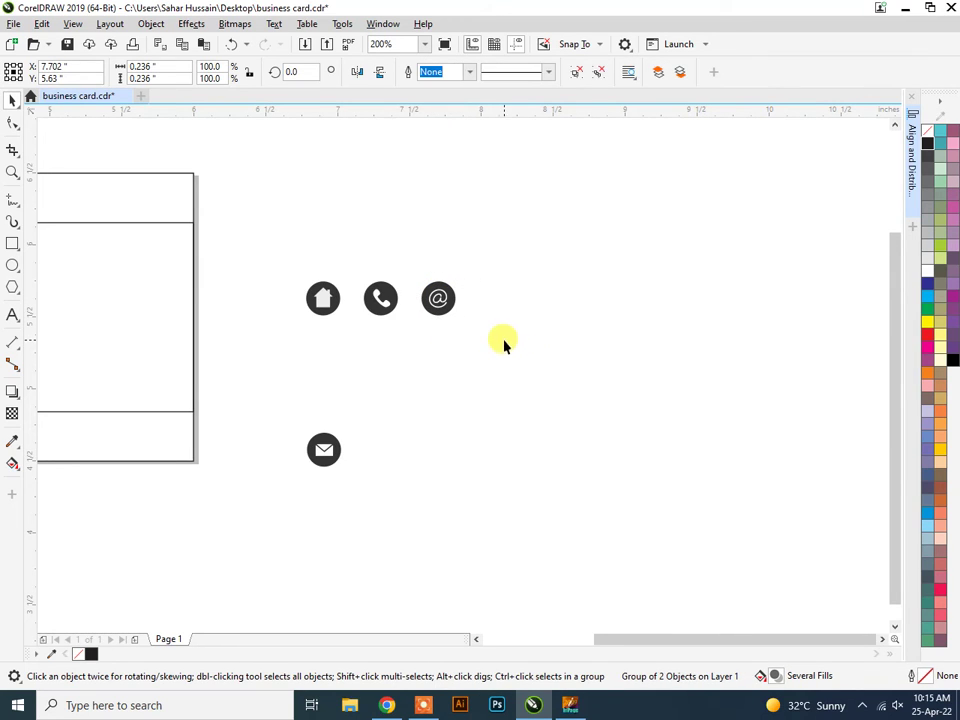
{"action": "left_click", "coordinate": [343, 306]}
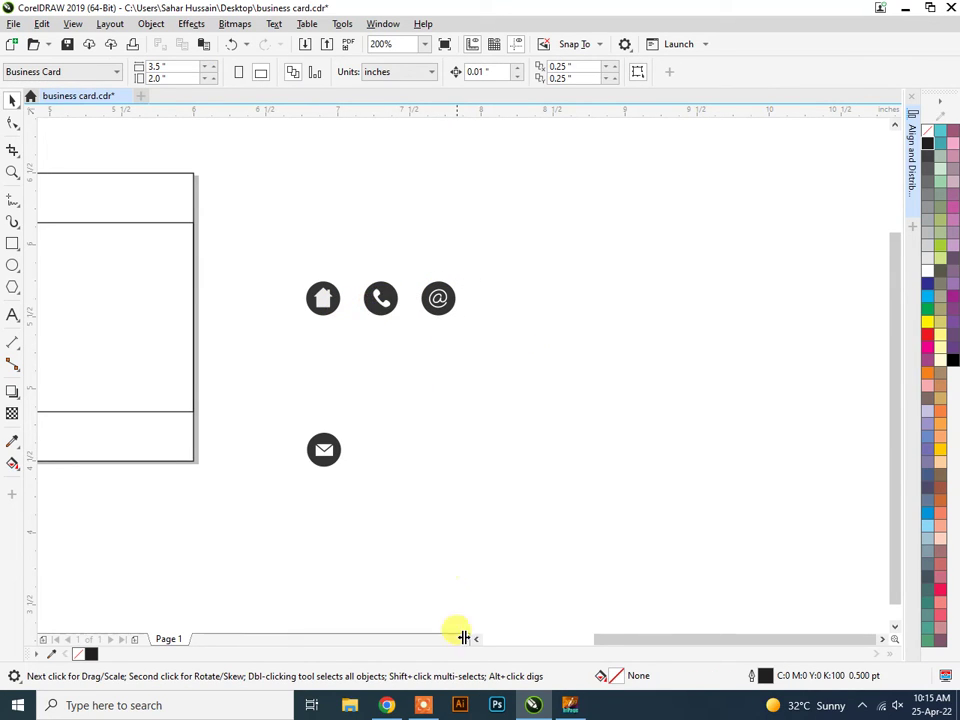
{"action": "left_click", "coordinate": [568, 706]}
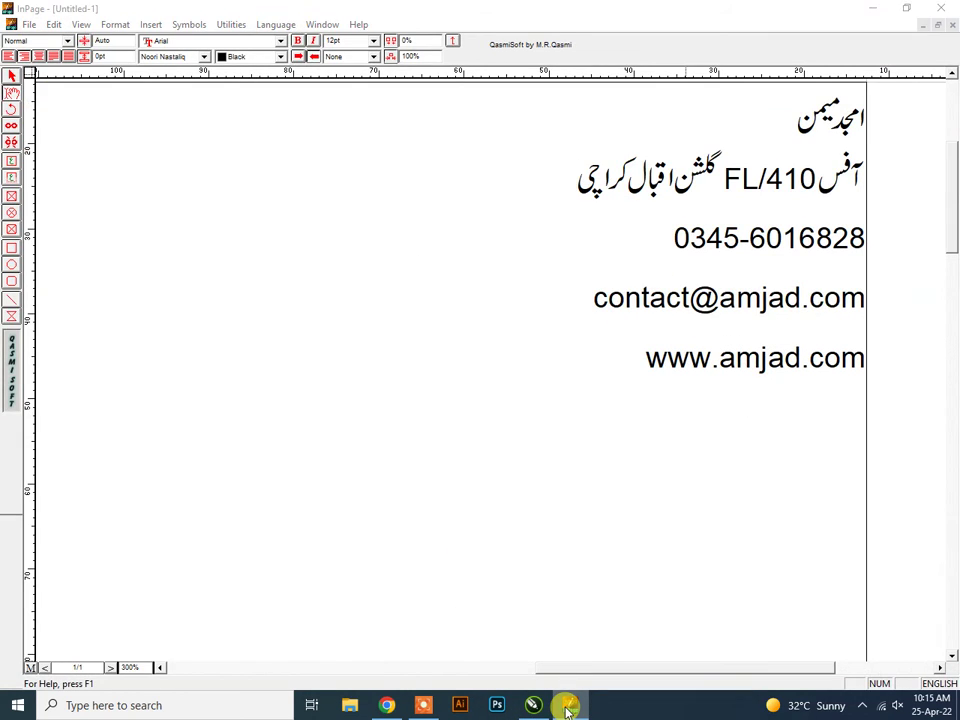
Stack the phone and @ icons in a column below the house icon.
{"action": "left_click", "coordinate": [566, 708]}
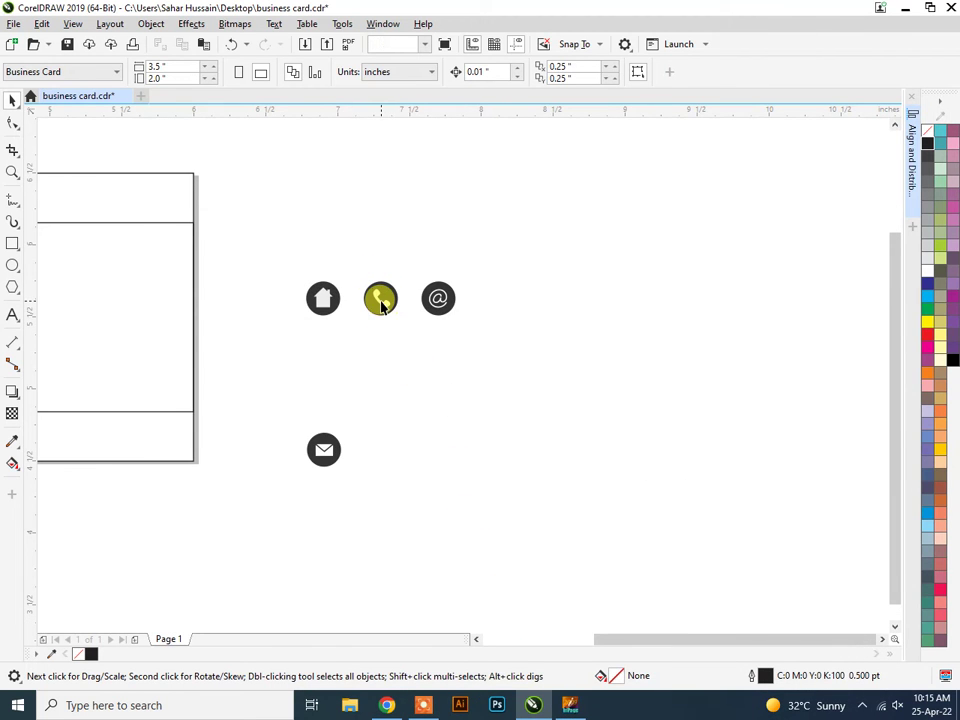
{"action": "left_click_drag", "start_coordinate": [380, 298], "coordinate": [326, 356]}
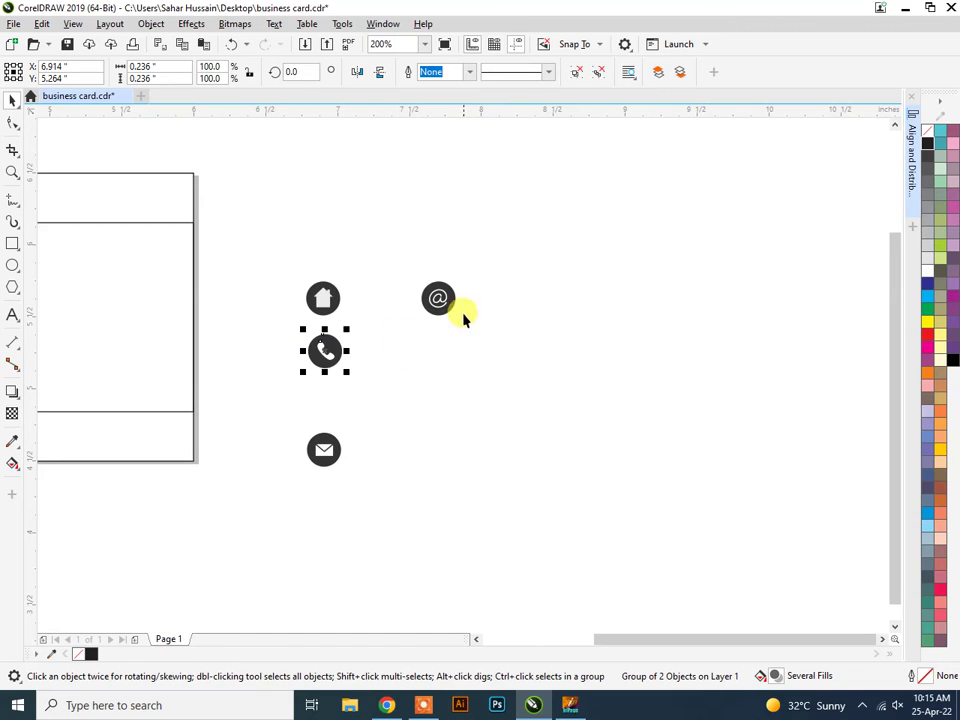
{"action": "left_click_drag", "start_coordinate": [441, 298], "coordinate": [330, 397]}
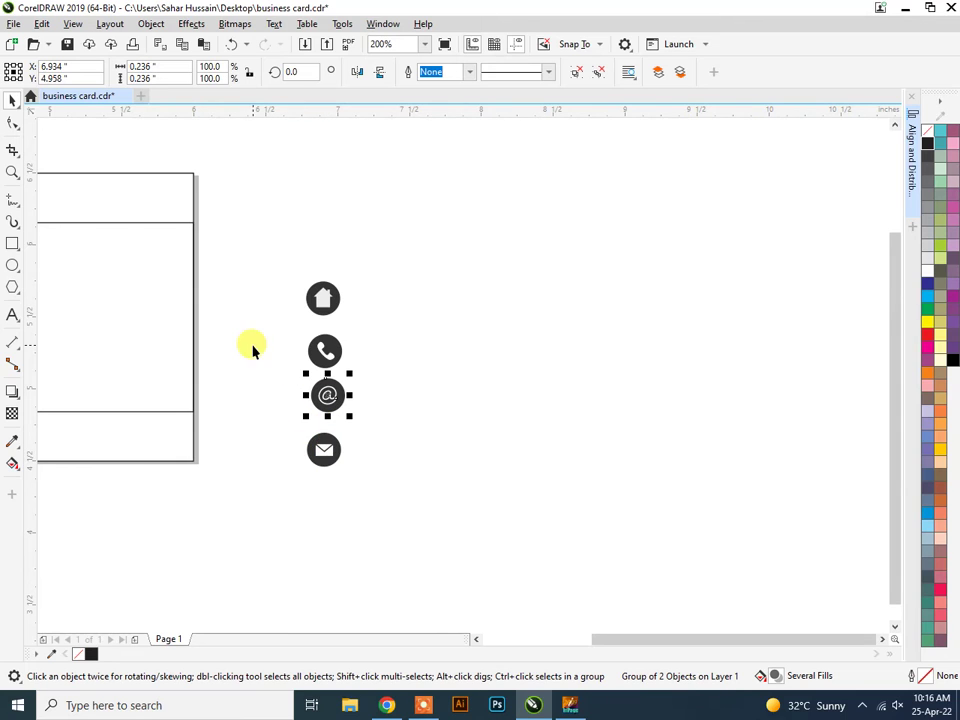
{"action": "key", "text": "h"}
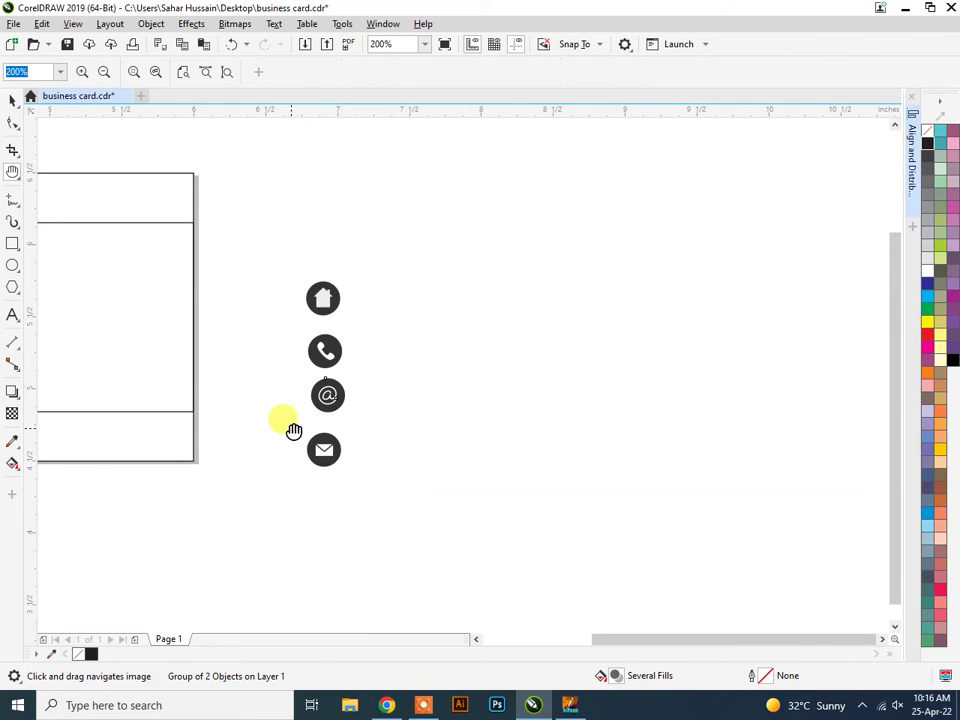
{"action": "left_click_drag", "start_coordinate": [294, 429], "coordinate": [647, 450]}
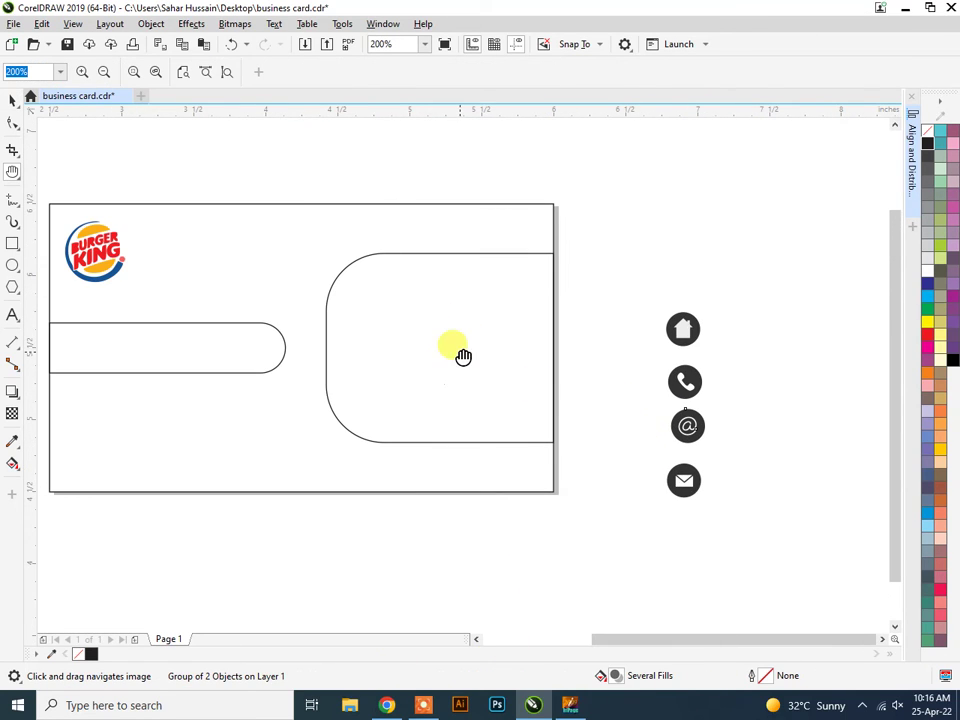
Move the four contact icons to the card's right edge and shrink them to 81.6%.
{"action": "left_click", "coordinate": [12, 104]}
{"action": "left_click_drag", "start_coordinate": [645, 279], "coordinate": [756, 546]}
{"action": "left_click_drag", "start_coordinate": [686, 424], "coordinate": [593, 372]}
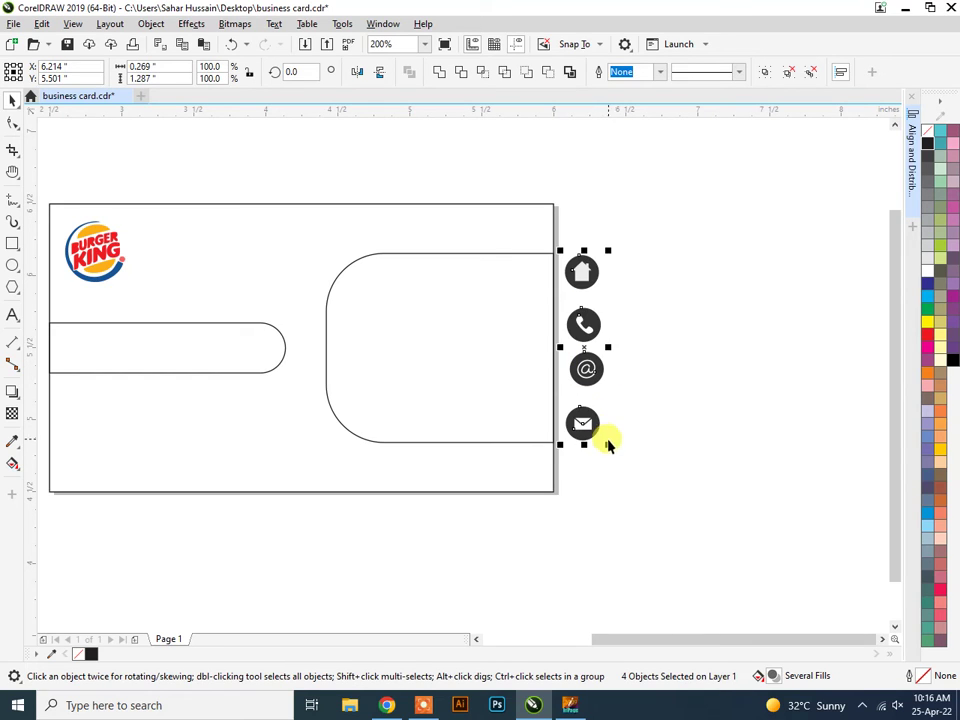
{"action": "left_click_drag", "start_coordinate": [611, 443], "coordinate": [579, 399]}
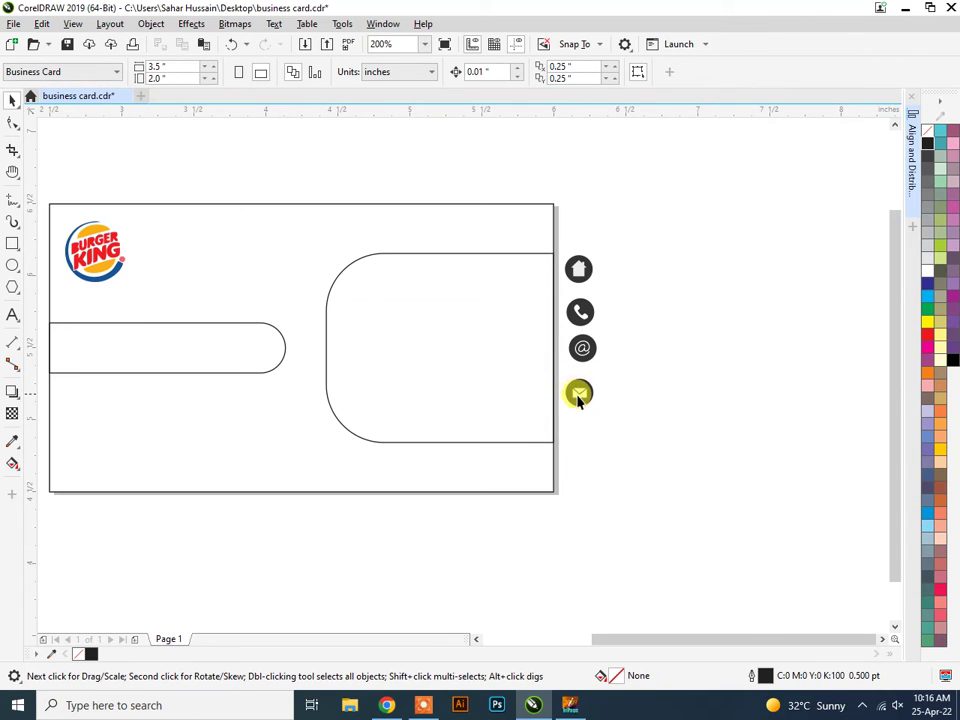
Nudge the envelope icon slightly lower and select all four contact icons.
{"action": "left_click", "coordinate": [577, 391]}
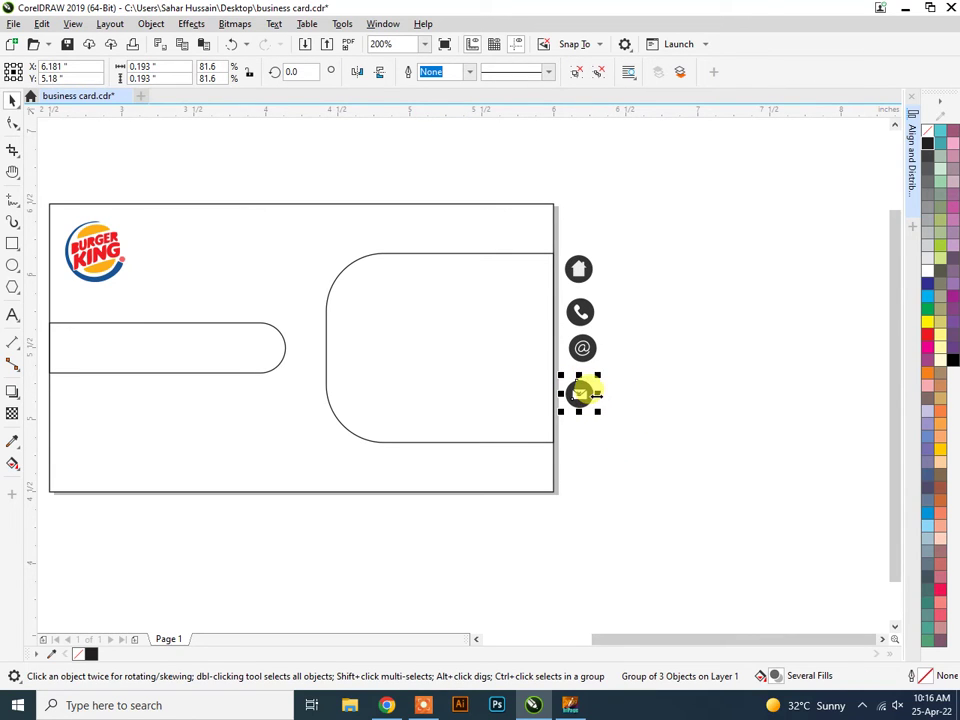
{"action": "key", "text": "Down"}
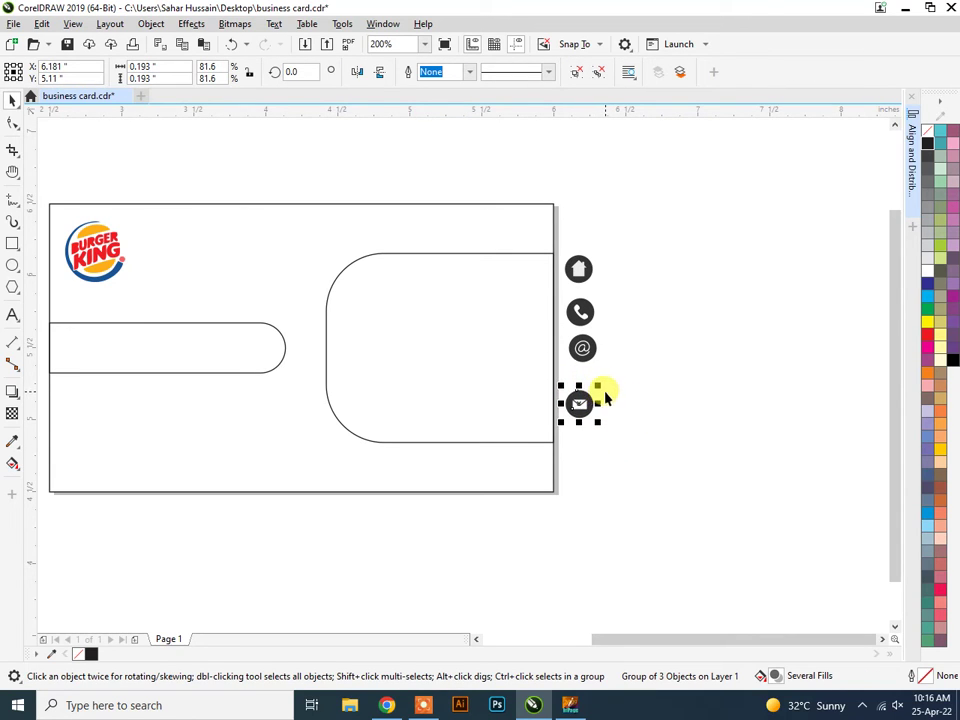
{"action": "left_click", "coordinate": [582, 347]}
{"action": "left_click", "coordinate": [634, 360]}
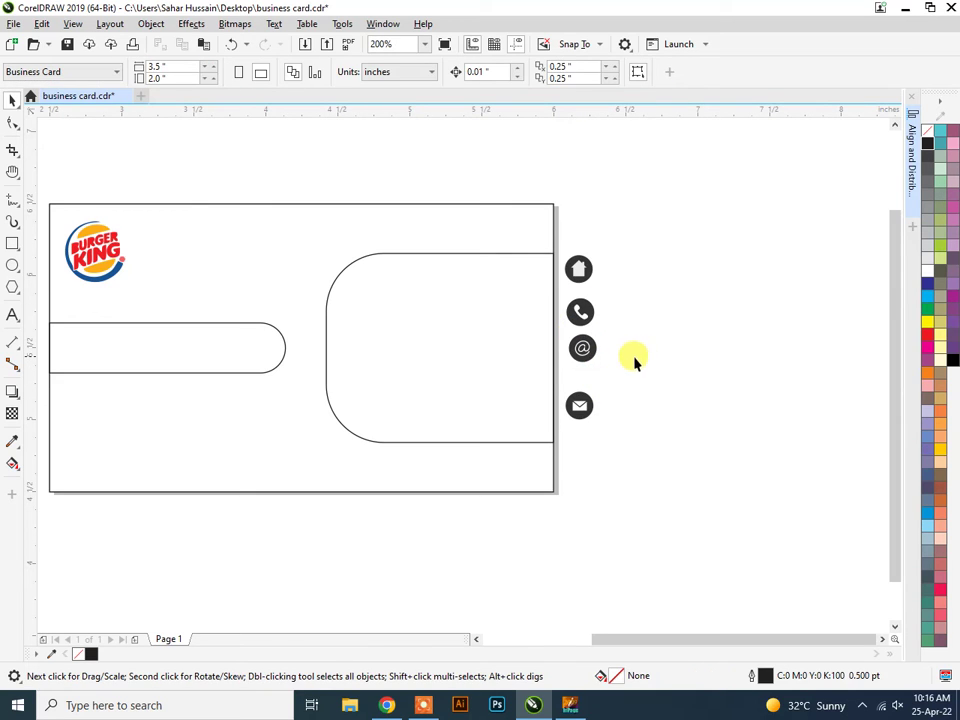
{"action": "left_click", "coordinate": [580, 345]}
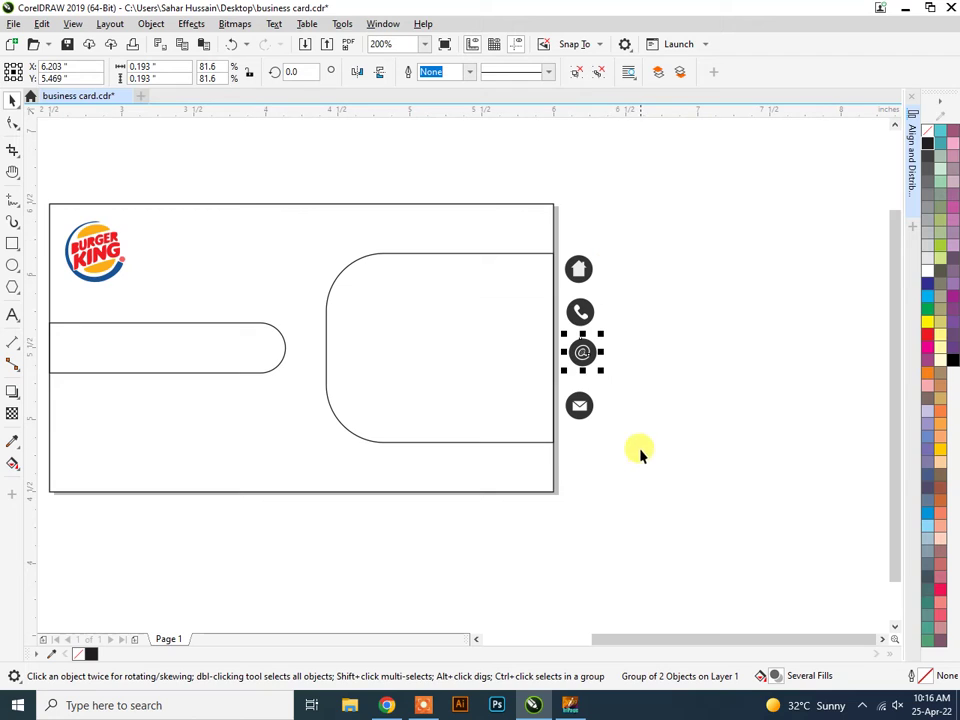
{"action": "left_click_drag", "start_coordinate": [638, 462], "coordinate": [563, 230]}
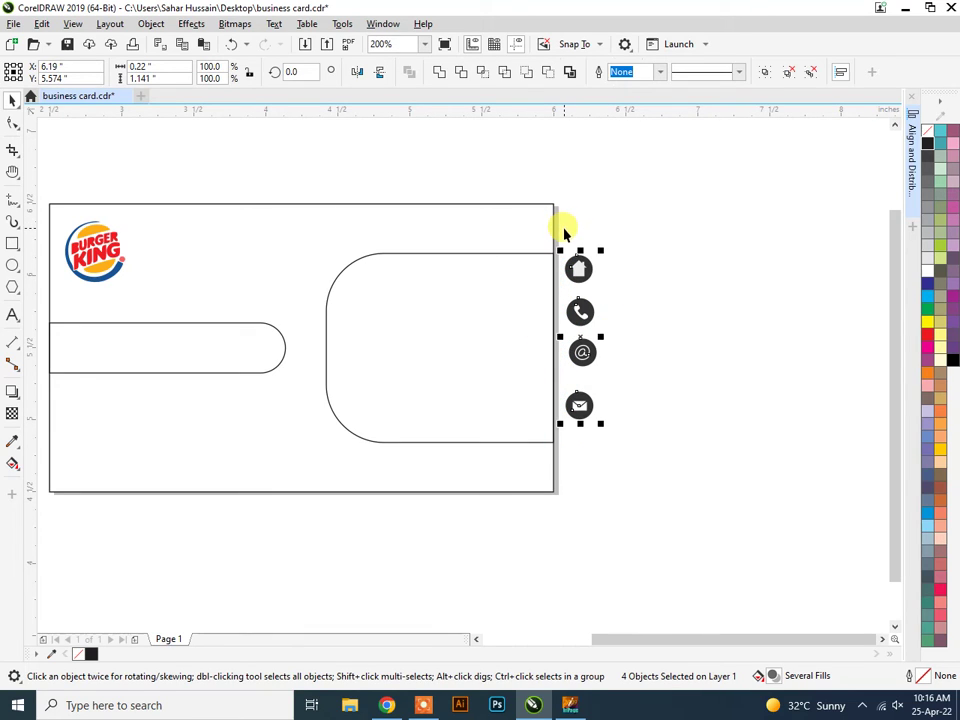
Centre the four contact icons on one vertical line and distribute them evenly, relative to active objects.
{"action": "left_click", "coordinate": [913, 162]}
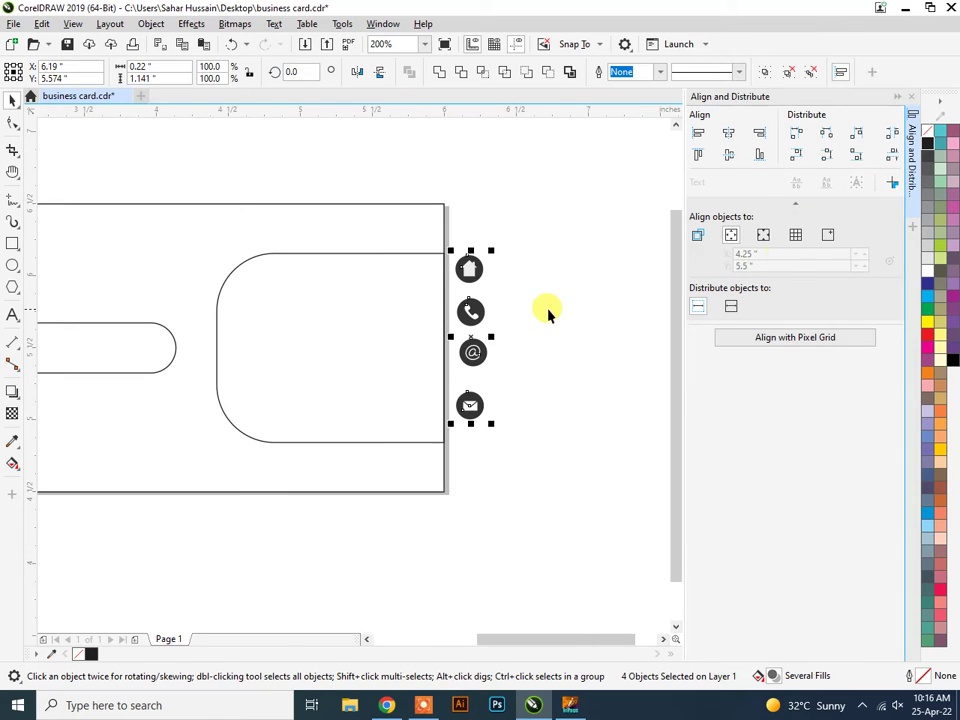
{"action": "left_click", "coordinate": [697, 236]}
{"action": "left_click", "coordinate": [730, 135]}
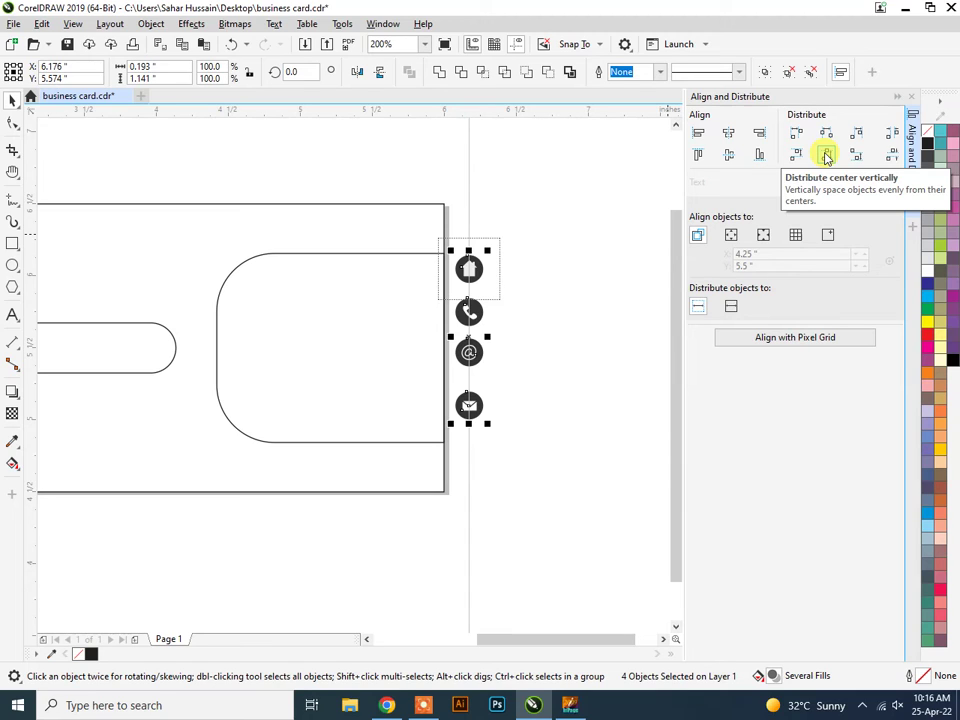
{"action": "left_click", "coordinate": [826, 156]}
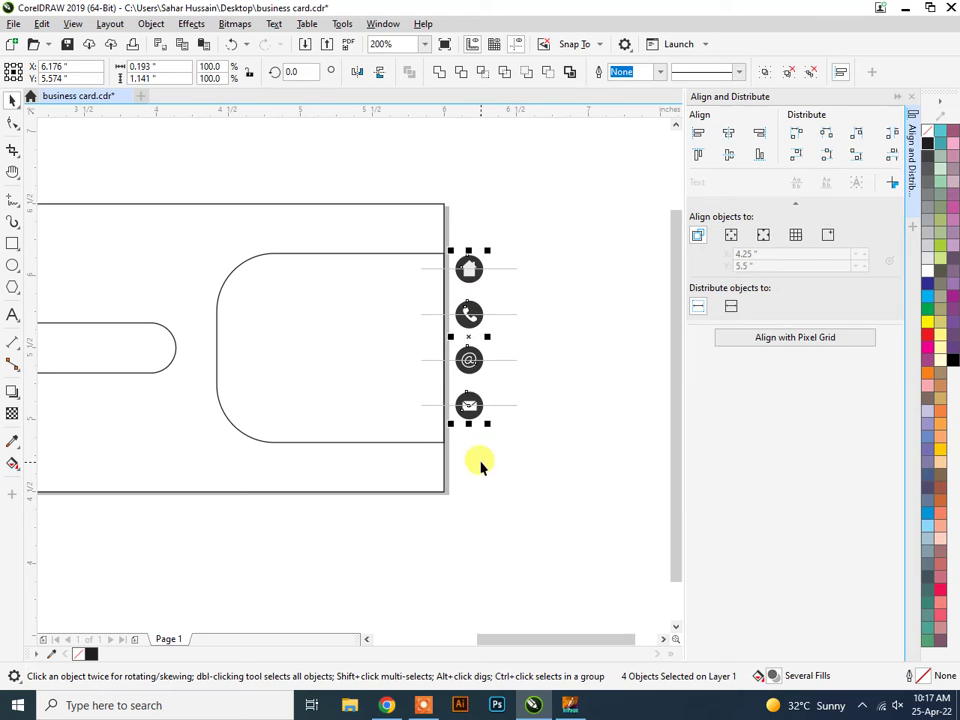
{"action": "left_click", "coordinate": [898, 97]}
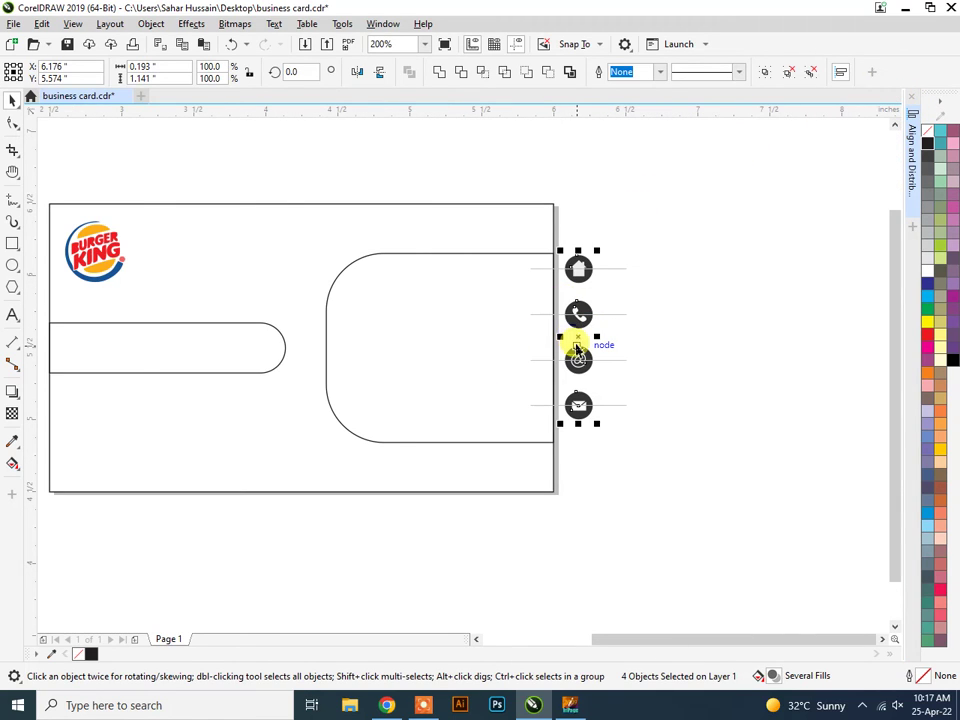
Move the icons inside the rounded right panel and shrink them to 81.5%.
{"action": "left_click_drag", "start_coordinate": [578, 338], "coordinate": [530, 346]}
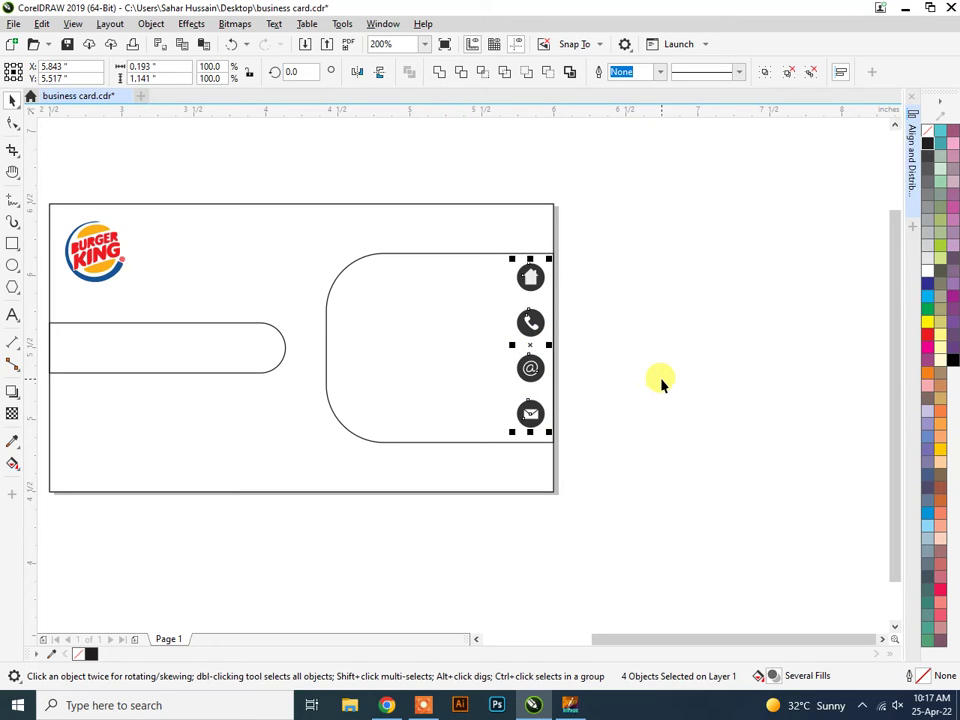
{"action": "key", "text": "ctrl+Right"}
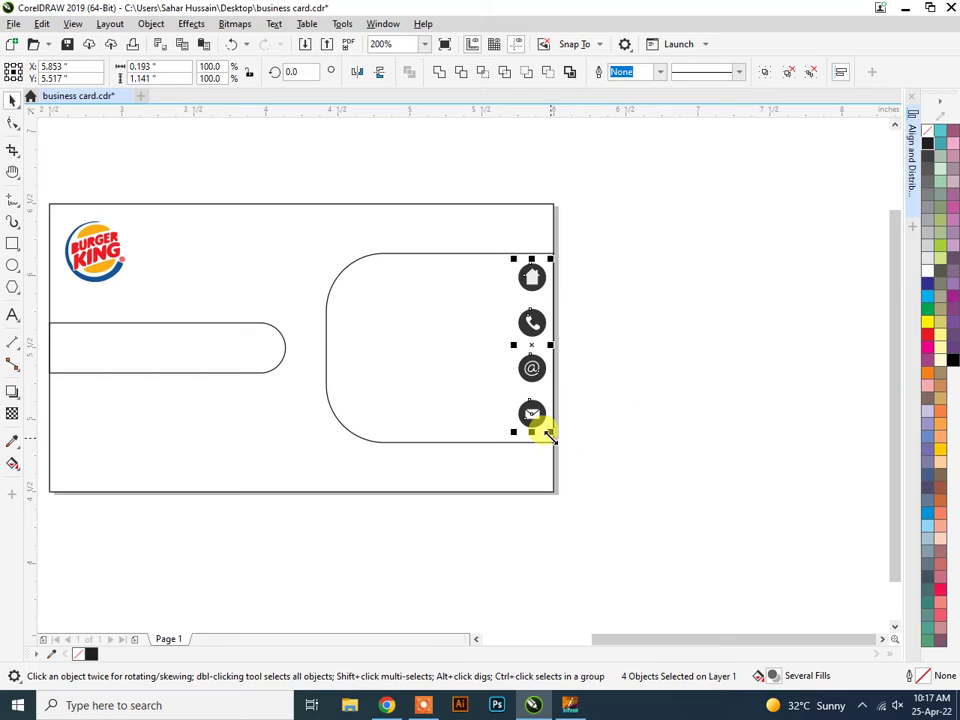
{"action": "left_click_drag", "start_coordinate": [547, 431], "coordinate": [547, 430]}
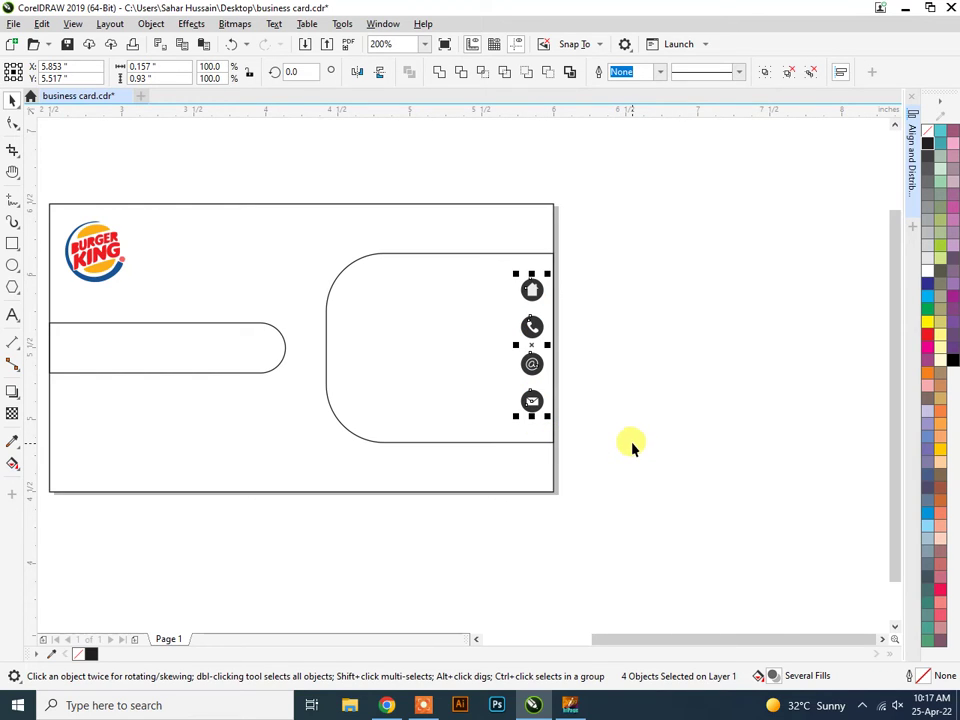
{"action": "left_click", "coordinate": [627, 445]}
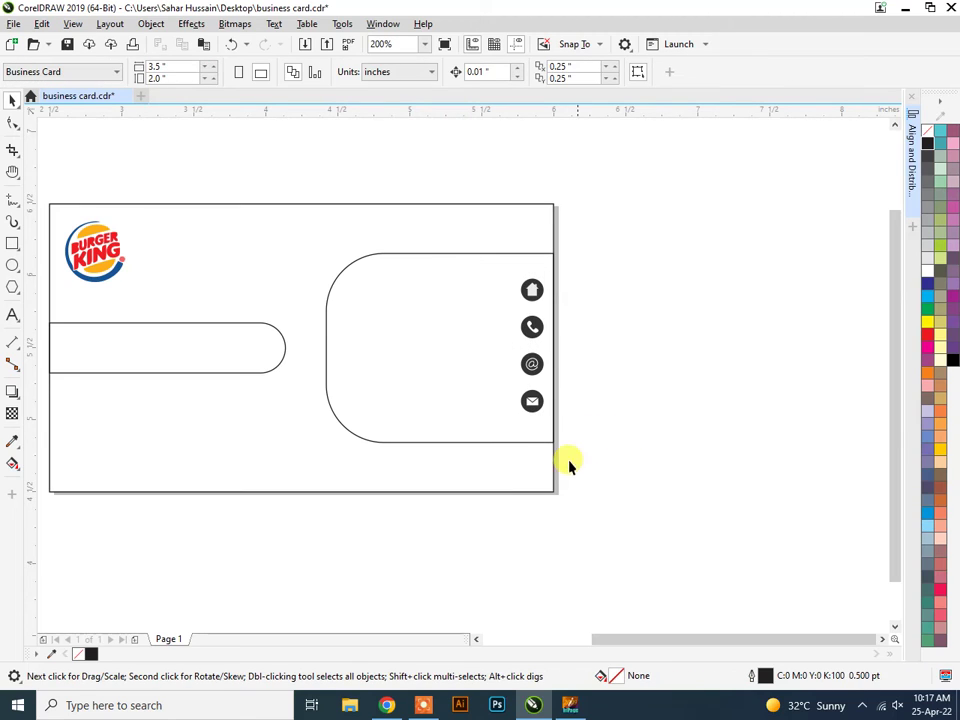
Save the card, then open contactinfo.eps with its text imported as curves.
{"action": "key", "text": "ctrl+s"}
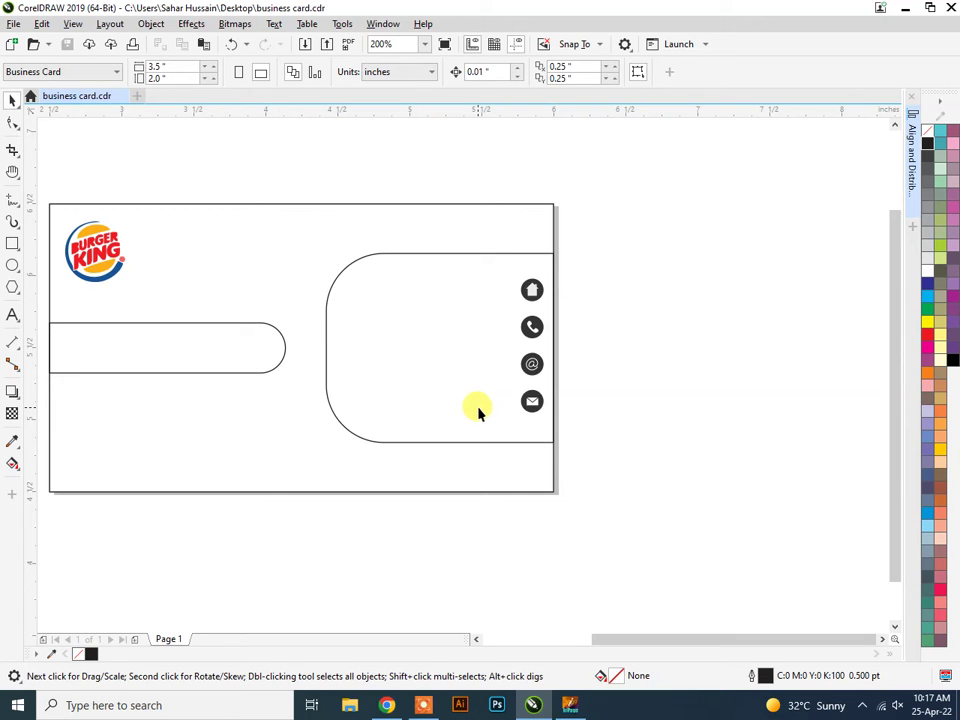
{"action": "left_click", "coordinate": [13, 24]}
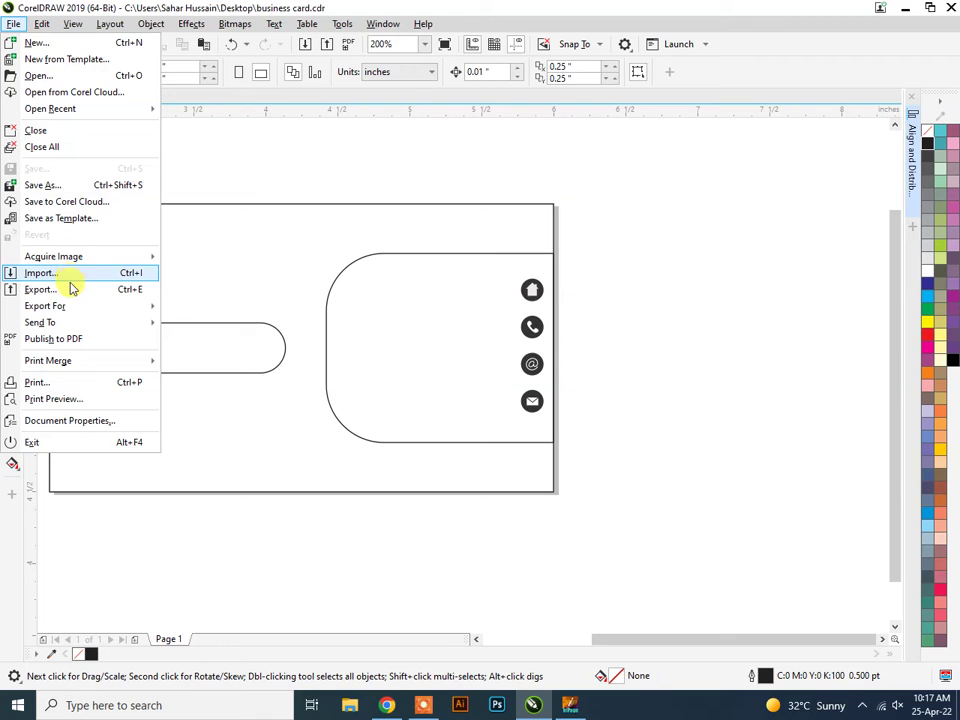
{"action": "left_click", "coordinate": [37, 76]}
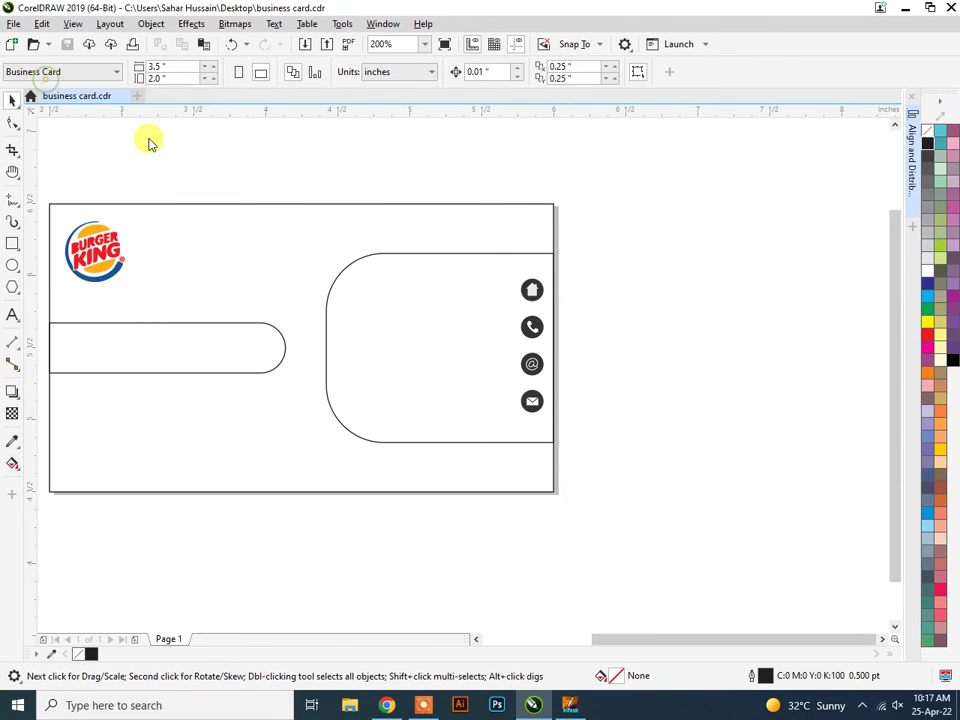
{"action": "left_click", "coordinate": [803, 212]}
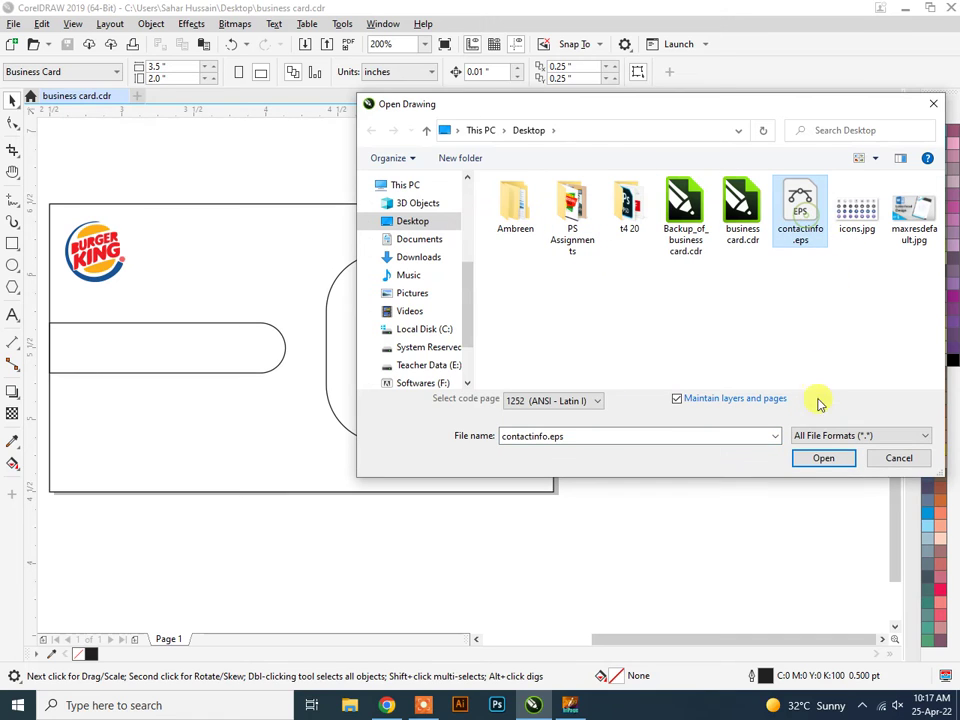
{"action": "left_click", "coordinate": [822, 460]}
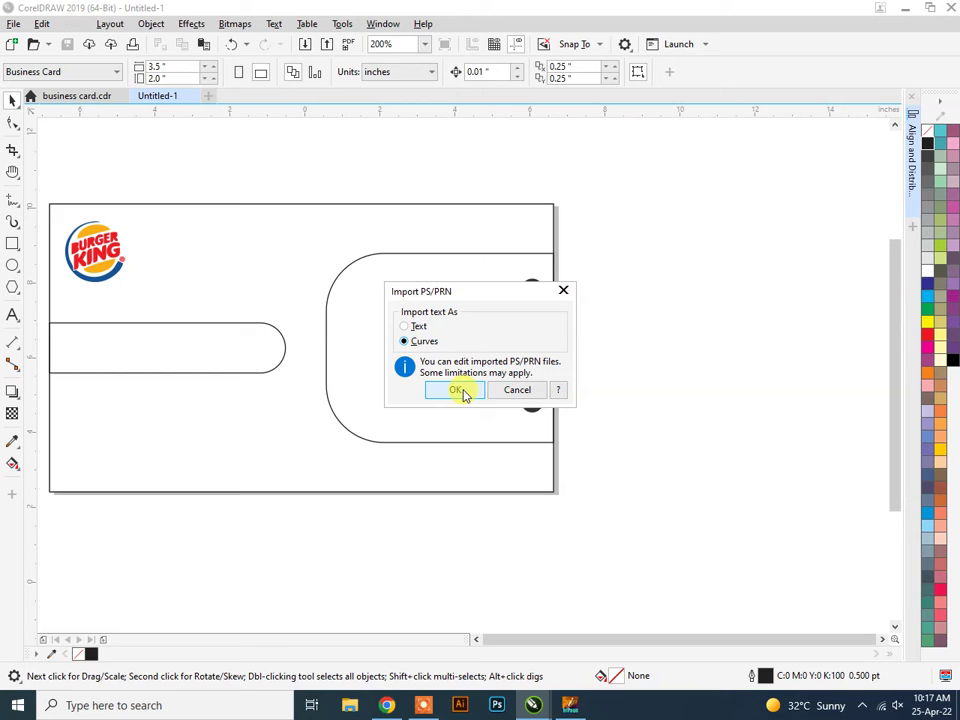
{"action": "left_click", "coordinate": [458, 390]}
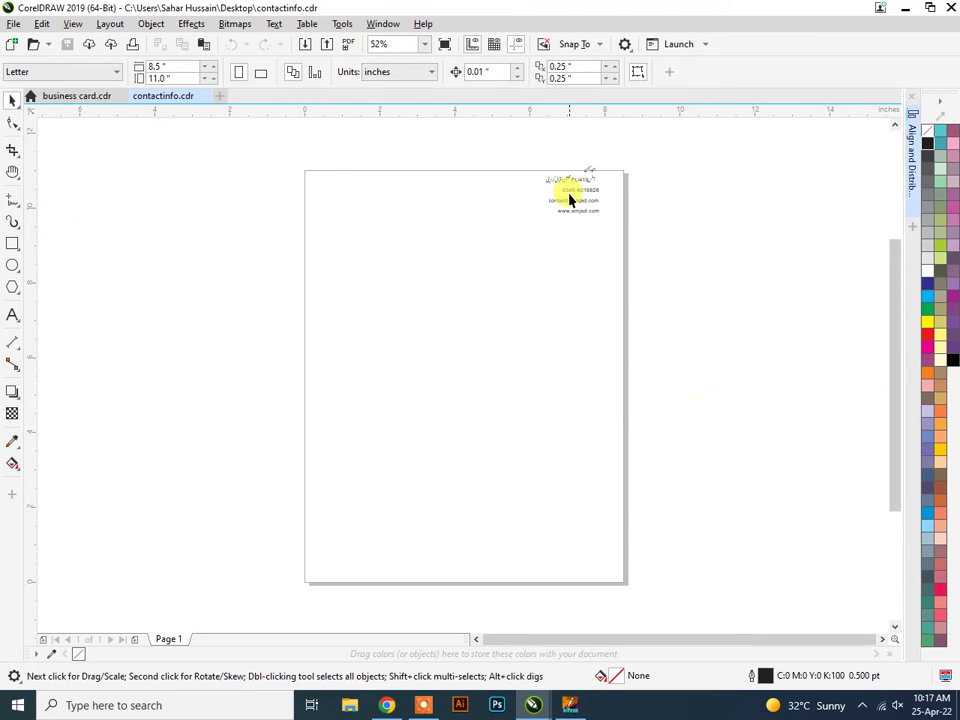
Copy the 60 contact-detail curves from contactinfo.eps into business card.cdr, placed beside the card.
{"action": "scroll", "coordinate": [600, 181], "scroll_direction": "up", "scroll_amount": 5}
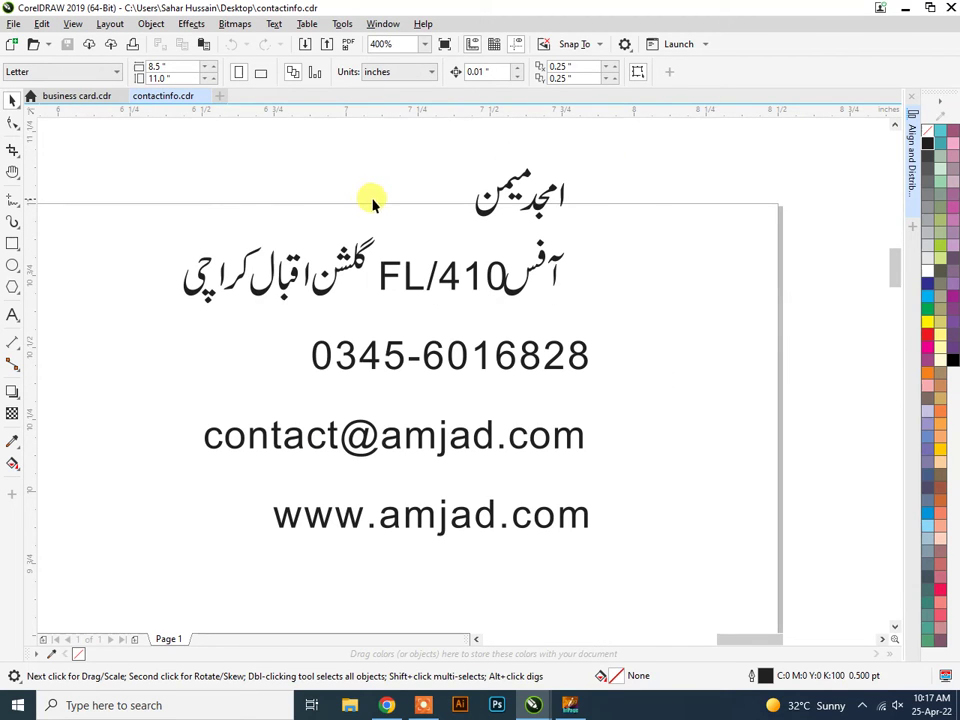
{"action": "left_click_drag", "start_coordinate": [166, 170], "coordinate": [664, 600]}
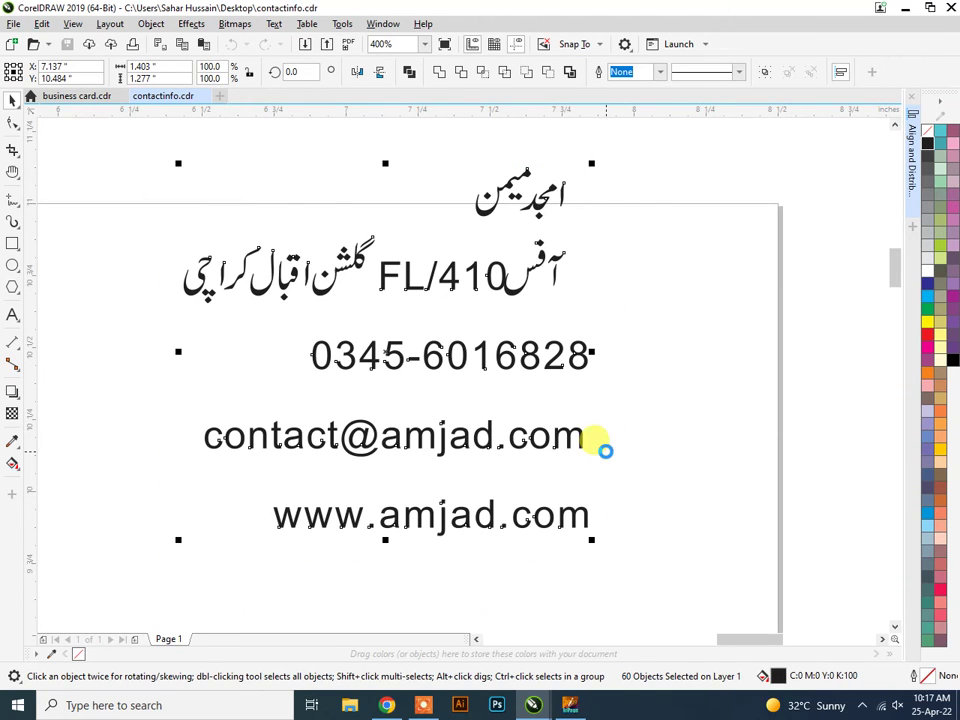
{"action": "key", "text": "Delete"}
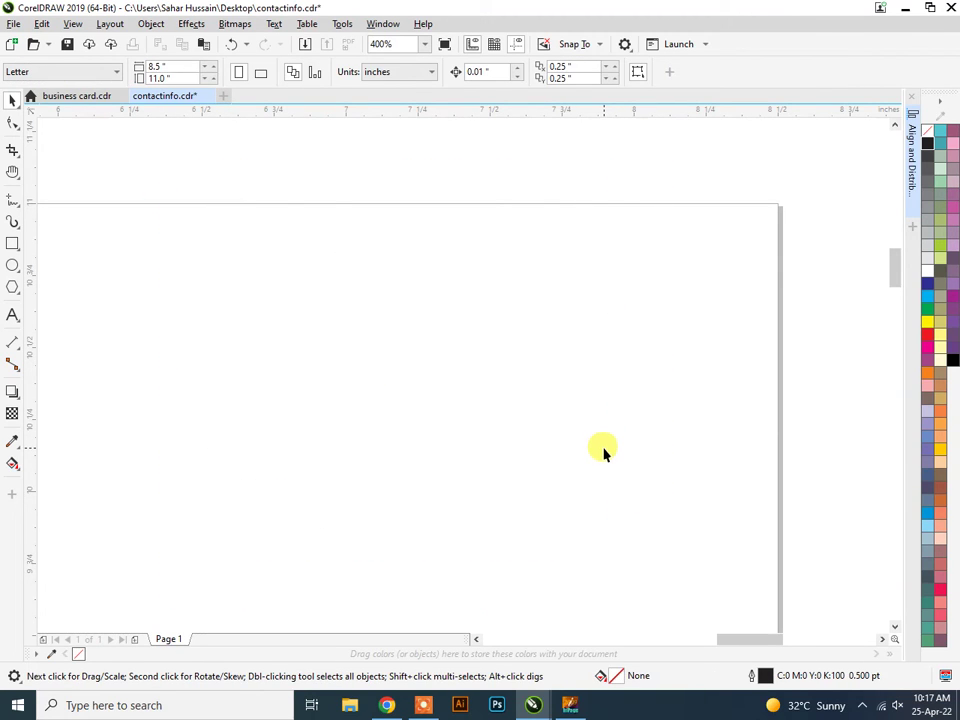
{"action": "key", "text": "ctrl+z"}
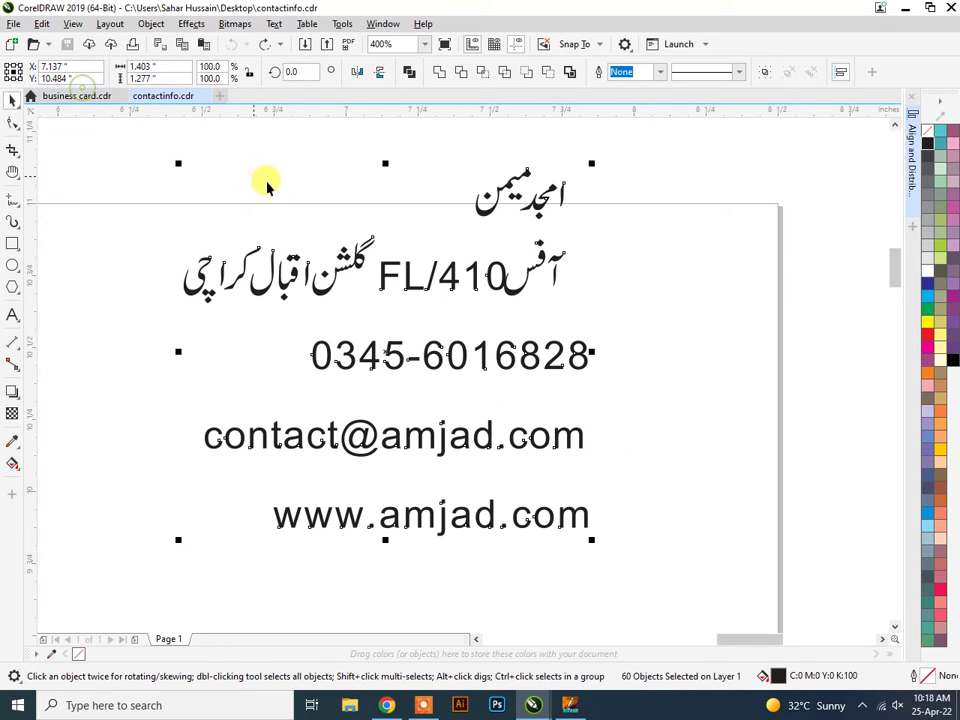
{"action": "left_click", "coordinate": [100, 96]}
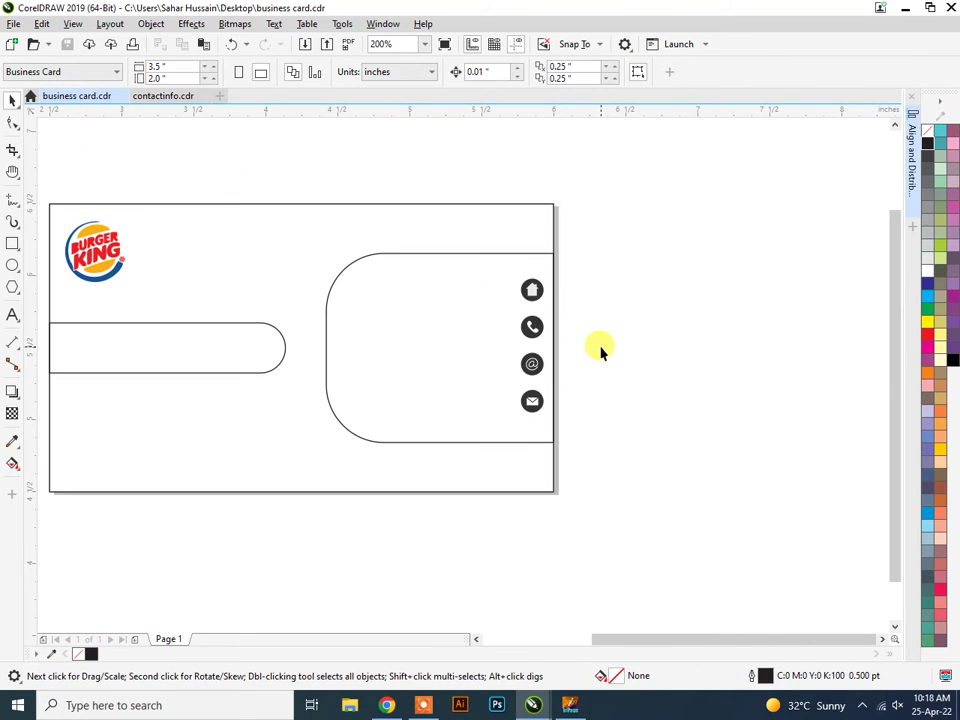
{"action": "key", "text": "ctrl+v"}
{"action": "scroll", "coordinate": [626, 358], "scroll_direction": "down", "scroll_amount": 2}
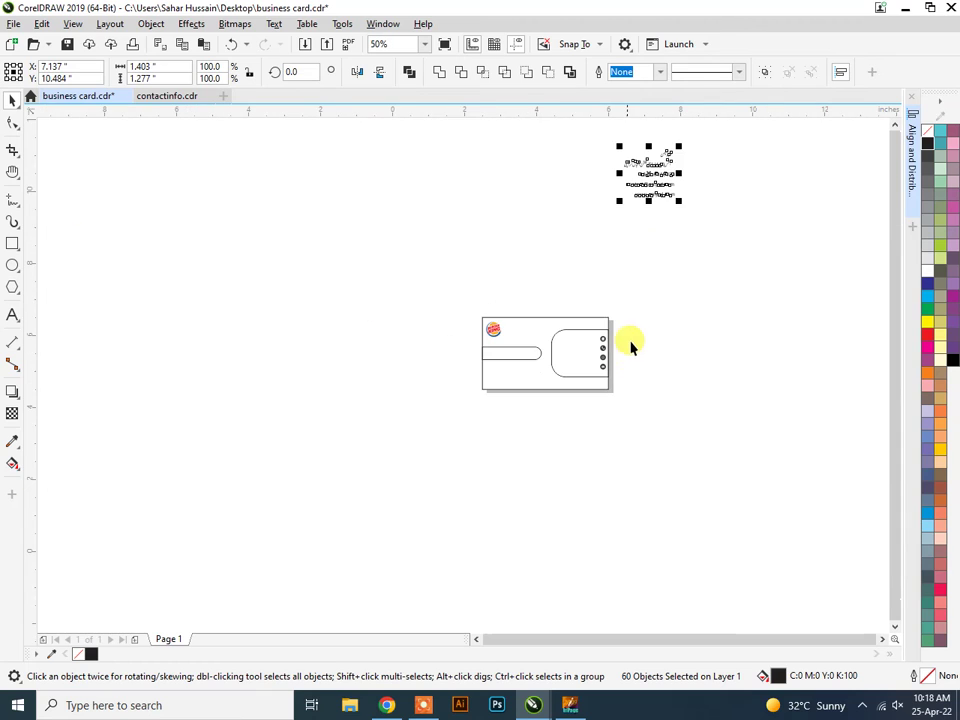
{"action": "left_click_drag", "start_coordinate": [650, 180], "coordinate": [649, 354]}
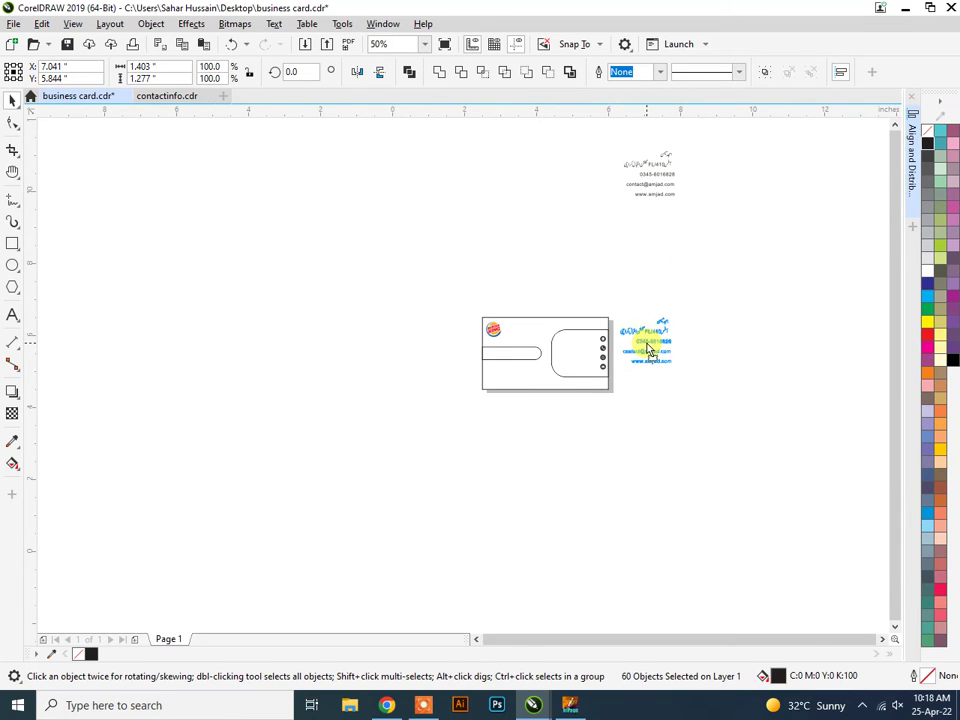
{"action": "scroll", "coordinate": [649, 354], "scroll_direction": "up", "scroll_amount": 2}
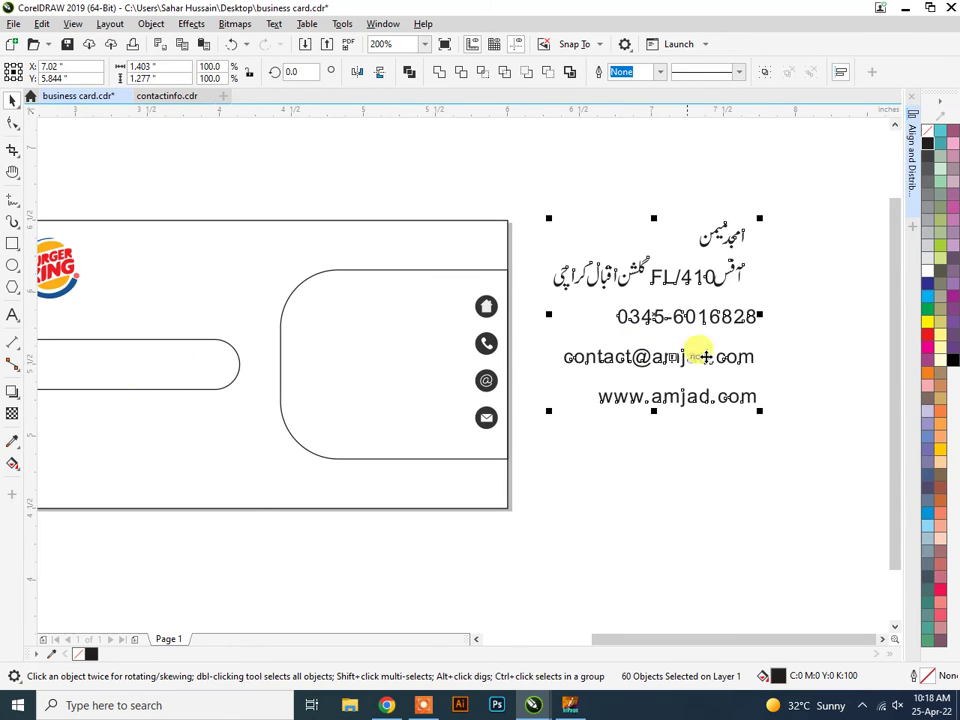
Select all parts of the Urdu name and enlarge it to about 220%.
{"action": "left_click", "coordinate": [756, 454]}
{"action": "left_click", "coordinate": [745, 247]}
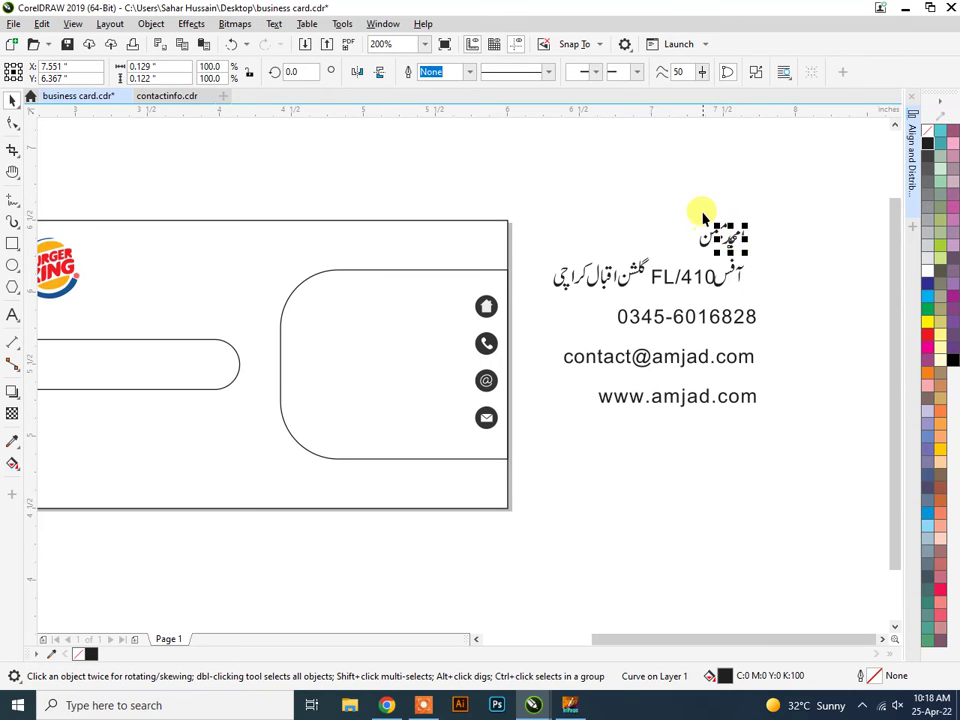
{"action": "left_click_drag", "start_coordinate": [696, 203], "coordinate": [182, 541]}
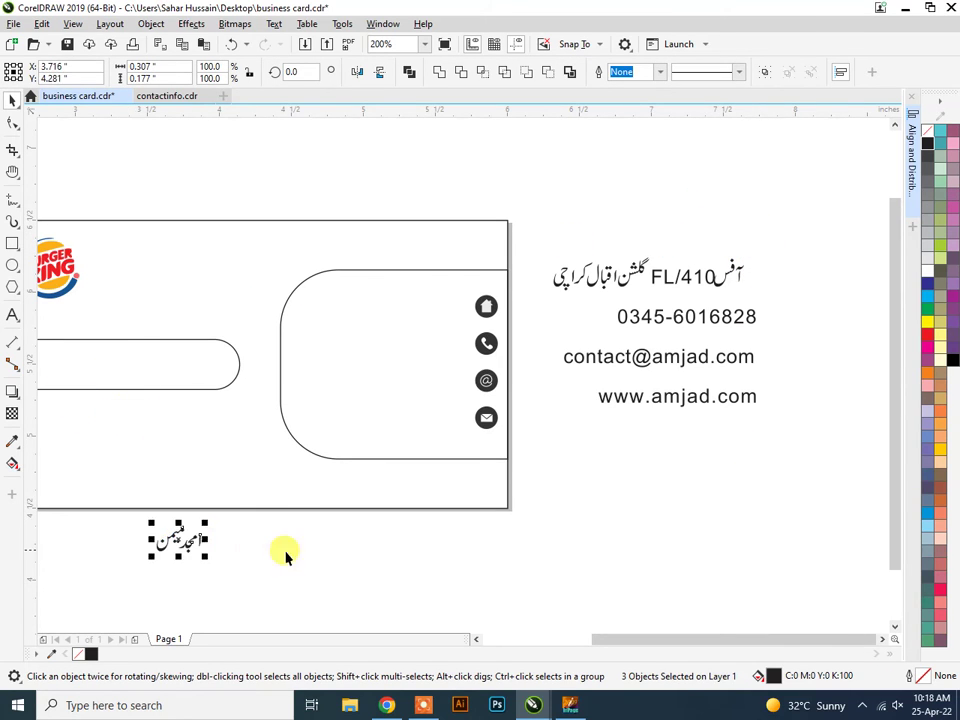
{"action": "key", "text": "h"}
{"action": "left_click_drag", "start_coordinate": [325, 562], "coordinate": [403, 489]}
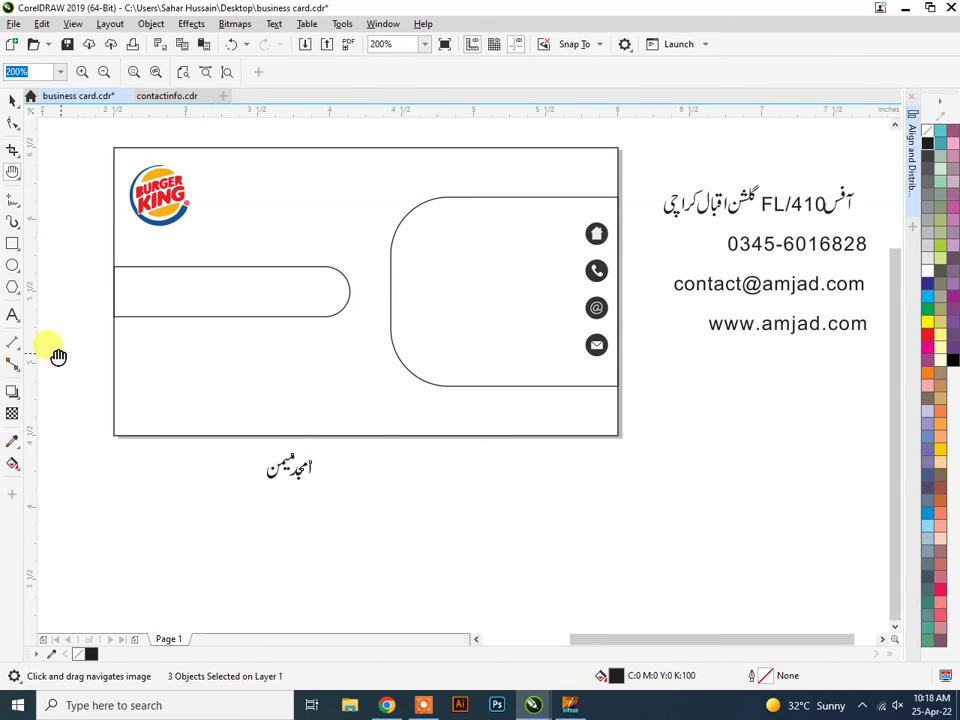
{"action": "left_click", "coordinate": [12, 99]}
{"action": "left_click", "coordinate": [328, 503]}
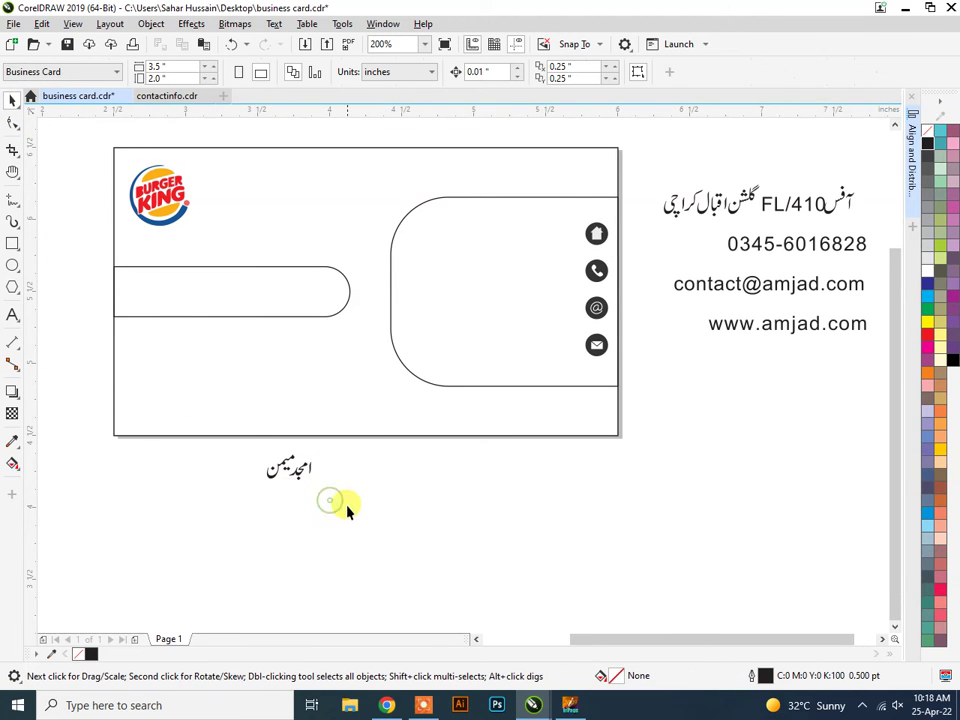
{"action": "left_click_drag", "start_coordinate": [347, 508], "coordinate": [242, 446]}
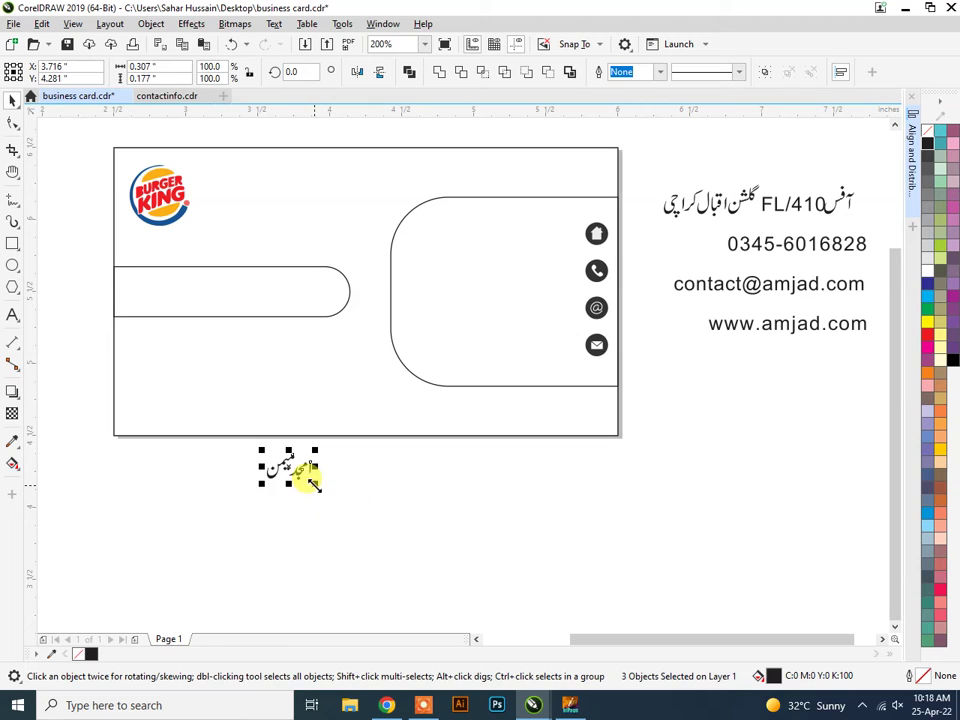
{"action": "mouse_move", "coordinate": [314, 485]}
{"action": "left_mouse_down"}
{"action": "mouse_move", "coordinate": [341, 508]}
{"action": "mouse_move", "coordinate": [311, 497]}
{"action": "mouse_move", "coordinate": [307, 505]}
{"action": "left_mouse_up"}
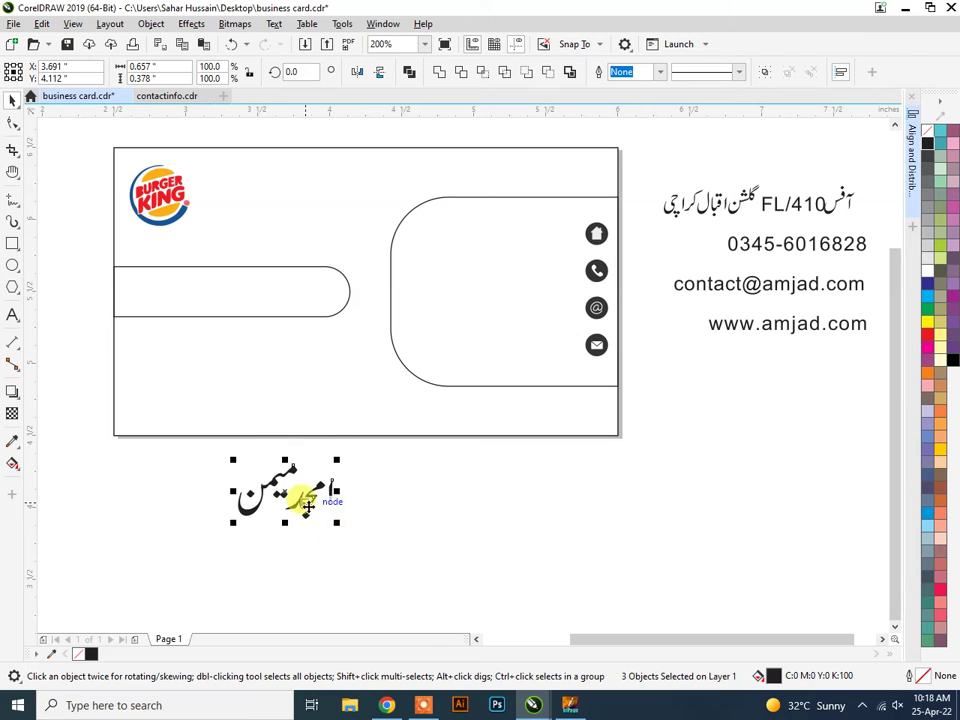
Move the Urdu name into the left rounded bar and nudge it to centre.
{"action": "left_click_drag", "start_coordinate": [303, 401], "coordinate": [259, 315]}
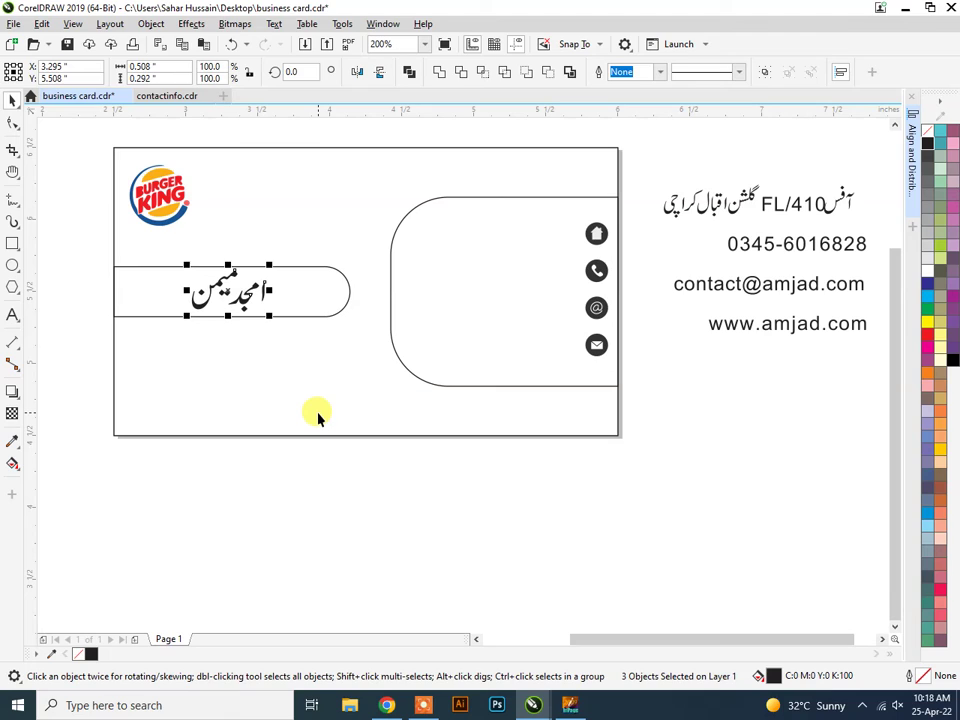
{"action": "key", "text": "Left"}
{"action": "key", "text": "Left"}
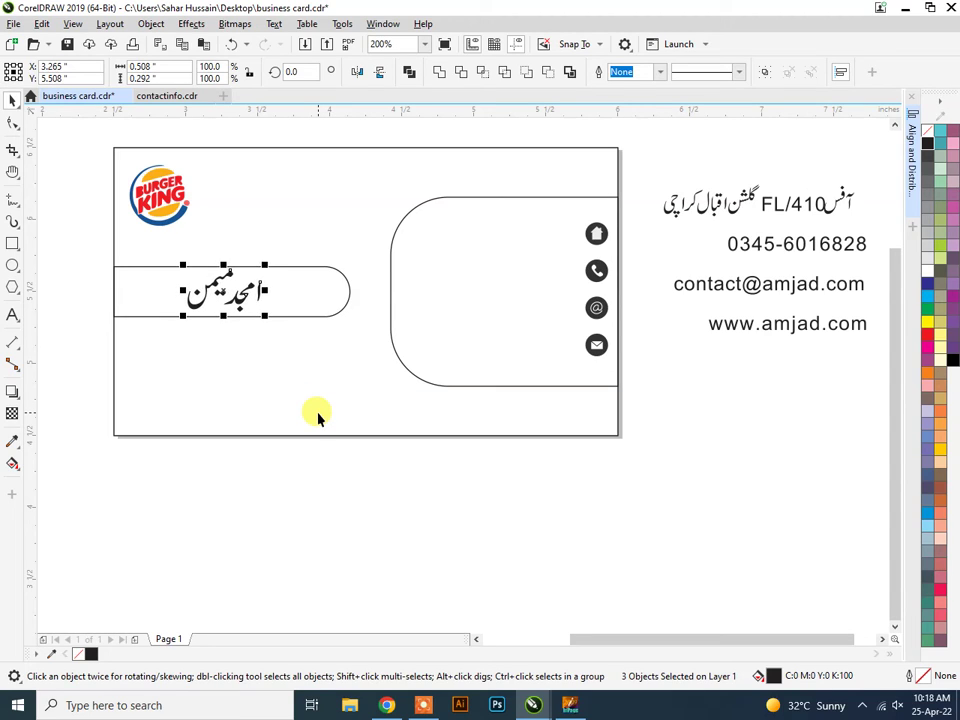
{"action": "key", "text": "Left"}
{"action": "key", "text": "Down"}
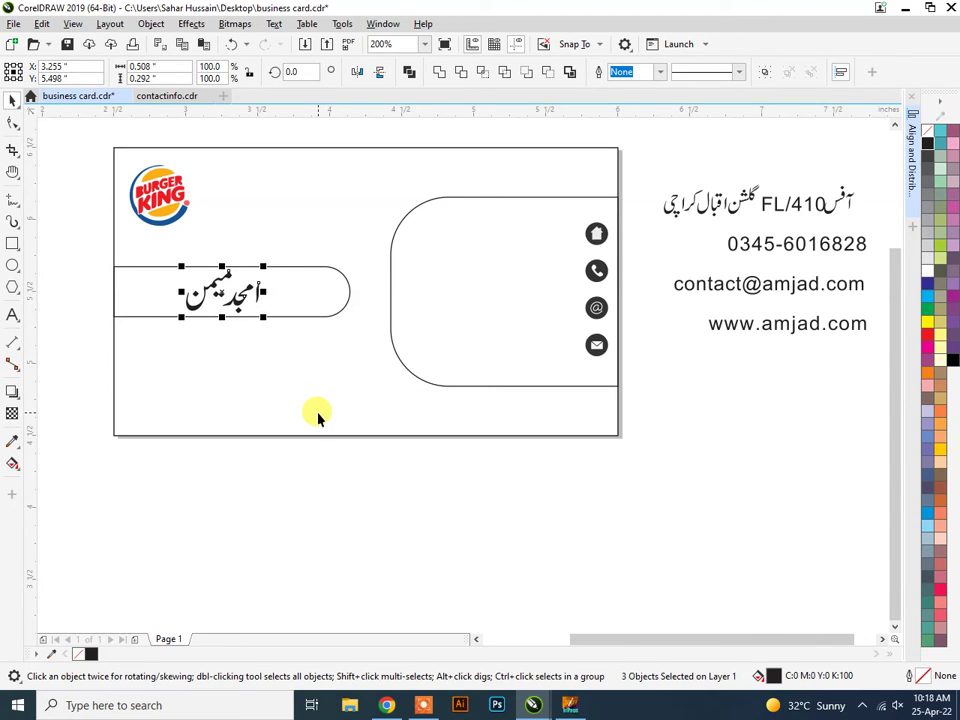
{"action": "key", "text": "Right"}
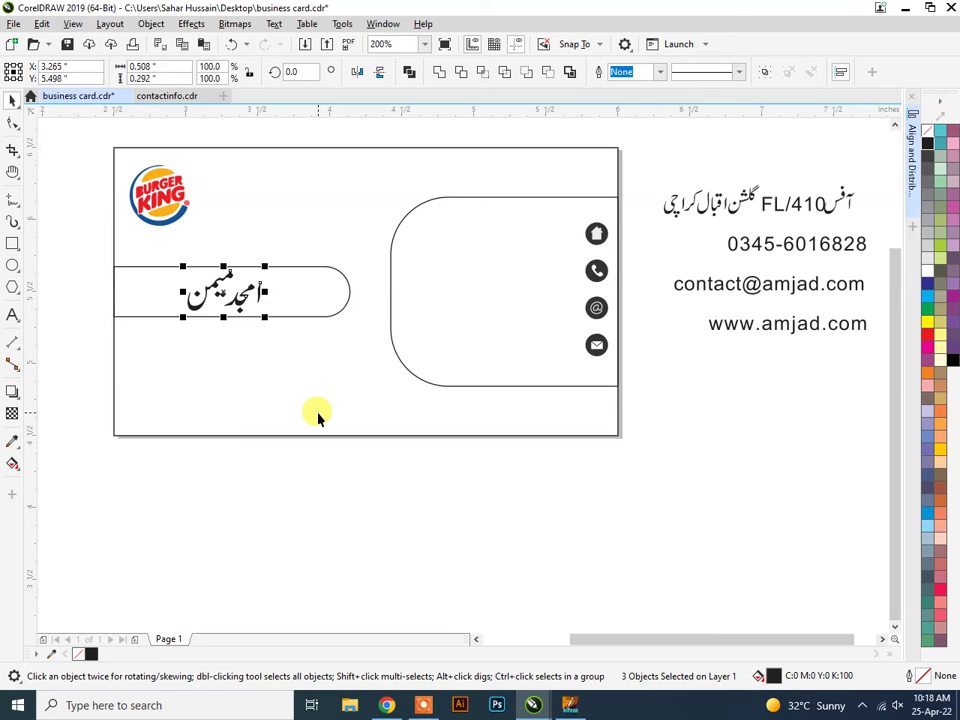
{"action": "left_click", "coordinate": [393, 542]}
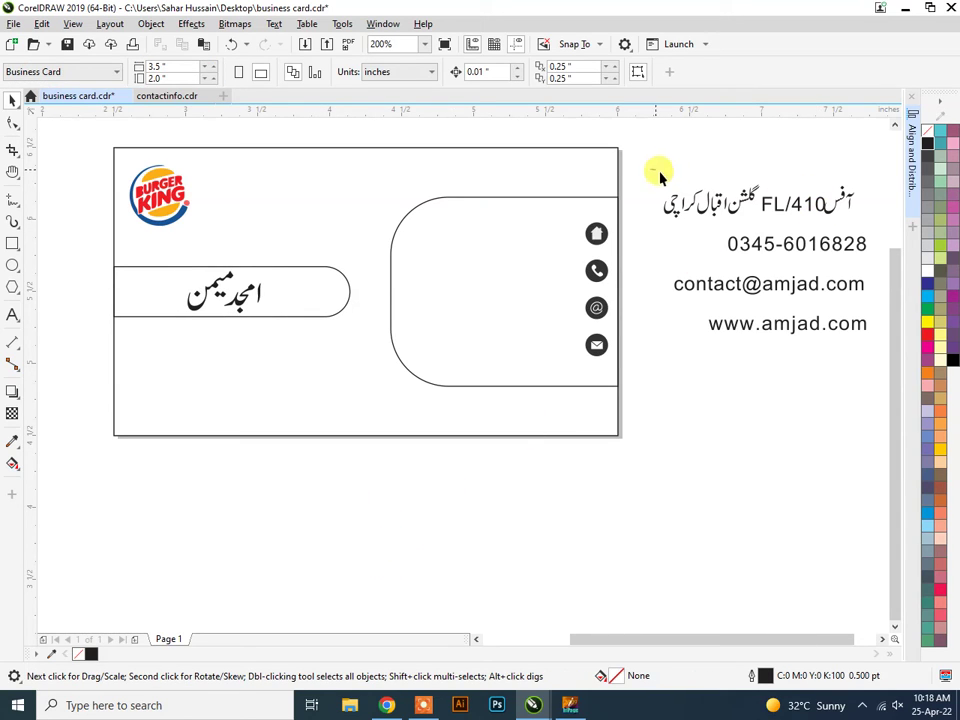
Group the address line's 15 objects into a single group.
{"action": "scroll", "coordinate": [881, 214], "scroll_direction": "right", "scroll_amount": 2}
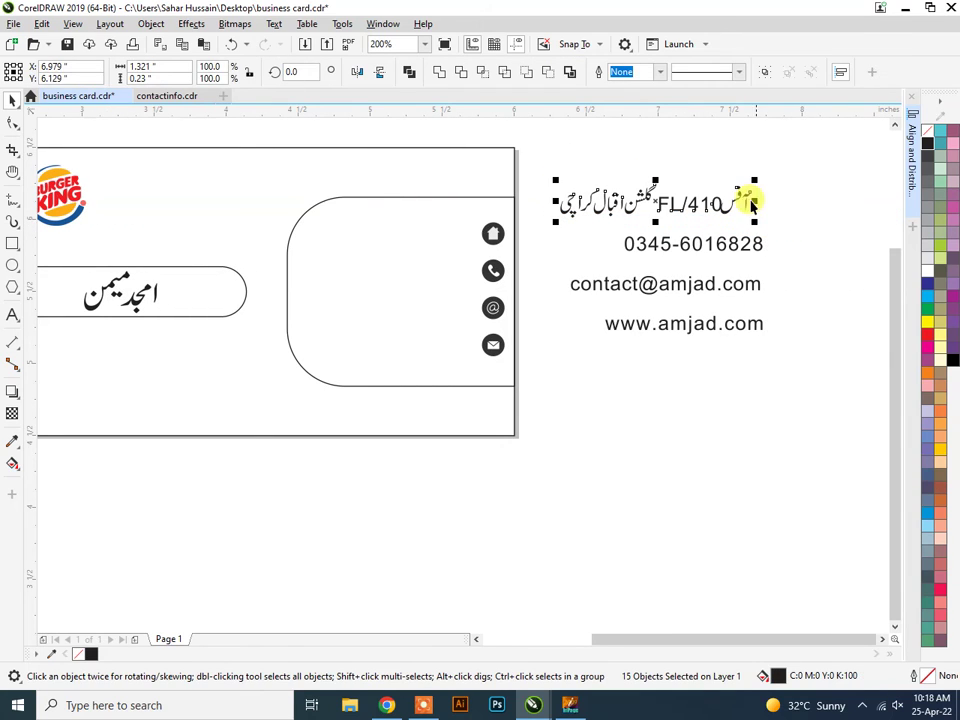
{"action": "right_click", "coordinate": [679, 206]}
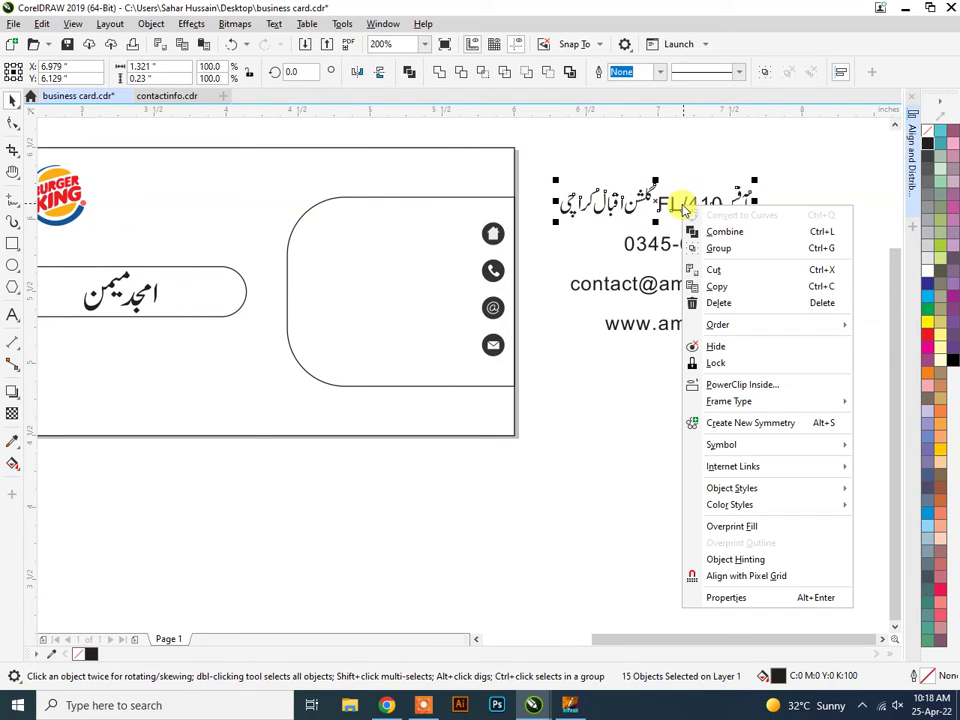
{"action": "left_click", "coordinate": [708, 246]}
{"action": "left_click_drag", "start_coordinate": [660, 203], "coordinate": [454, 242]}
{"action": "key", "text": "ctrl+z"}
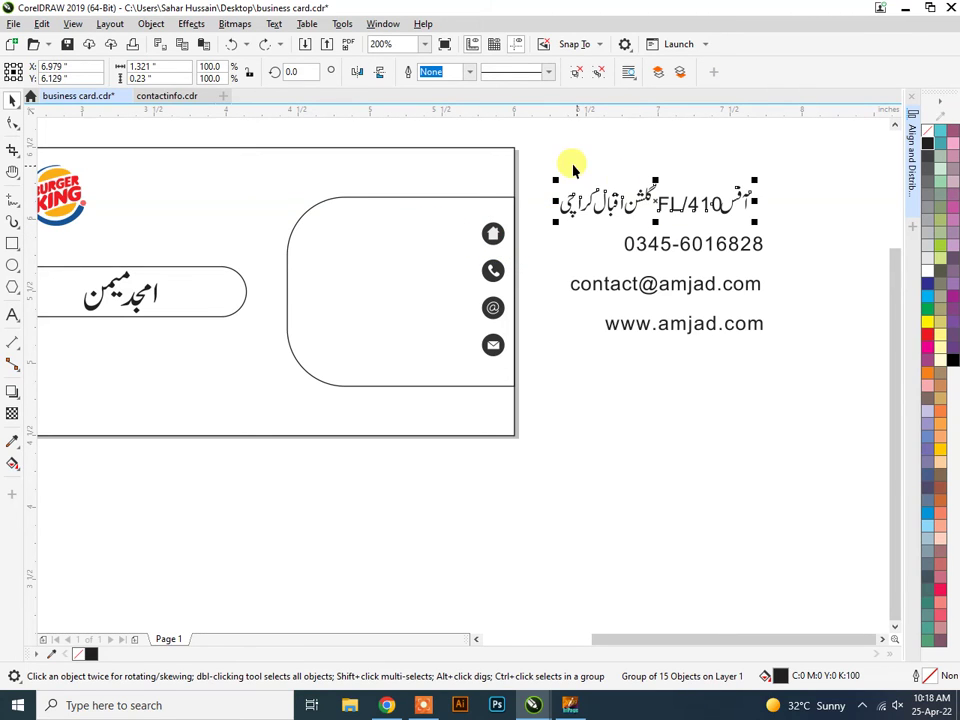
{"action": "left_click_drag", "start_coordinate": [548, 157], "coordinate": [567, 182]}
Shift the whole contact text block slightly left and down toward the card.
{"action": "left_click_drag", "start_coordinate": [808, 377], "coordinate": [746, 323]}
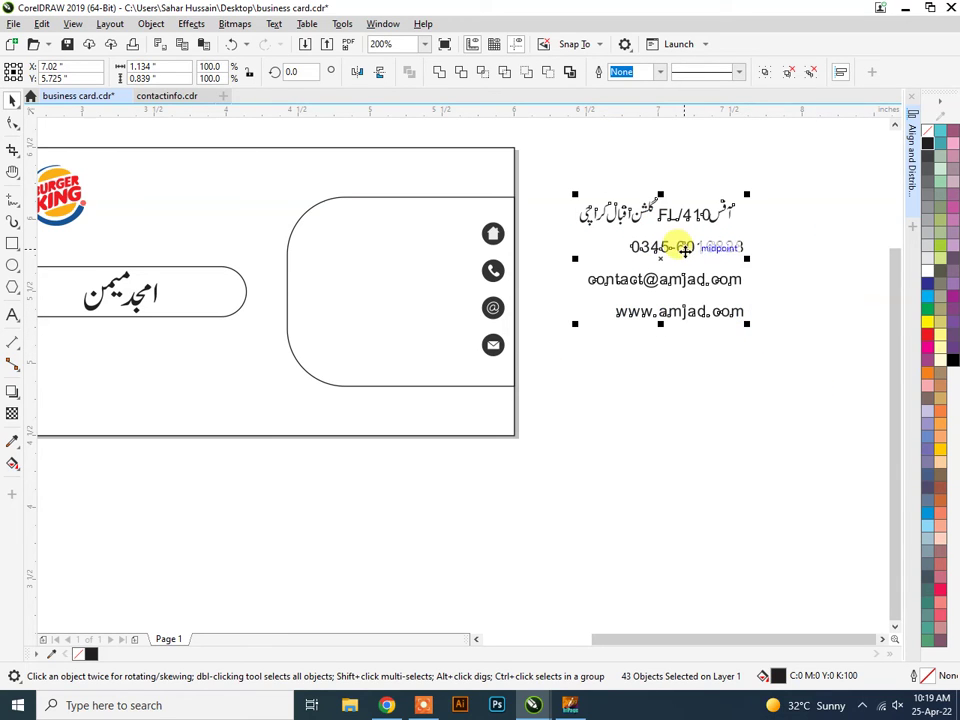
{"action": "left_click_drag", "start_coordinate": [662, 258], "coordinate": [561, 266]}
{"action": "left_click", "coordinate": [765, 375]}
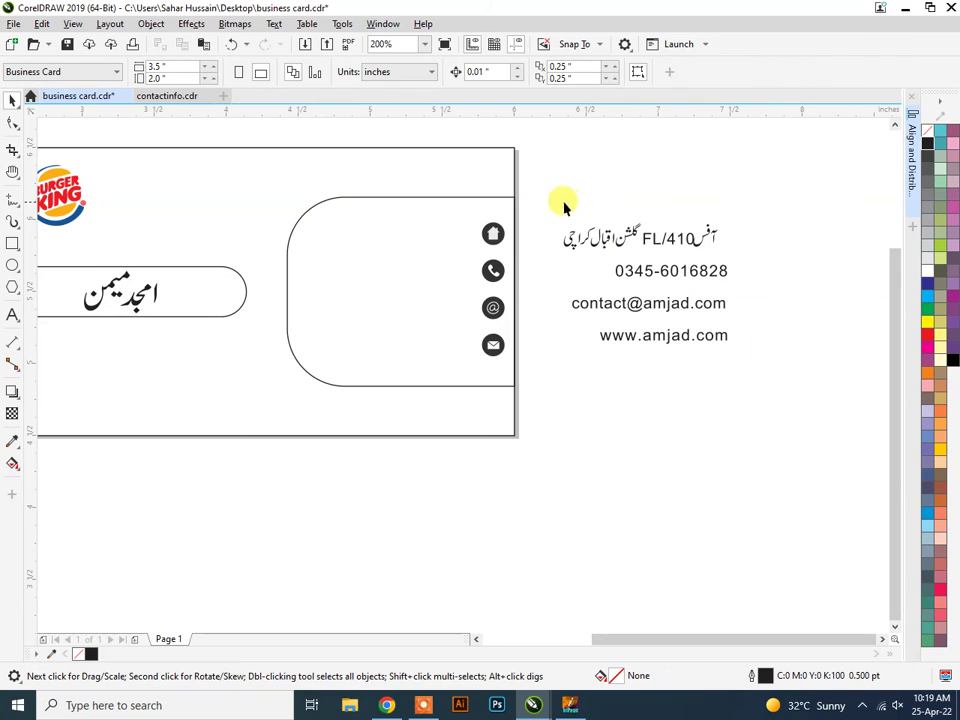
Group the phone number line's 12 objects into a single group.
{"action": "left_click_drag", "start_coordinate": [555, 199], "coordinate": [768, 255]}
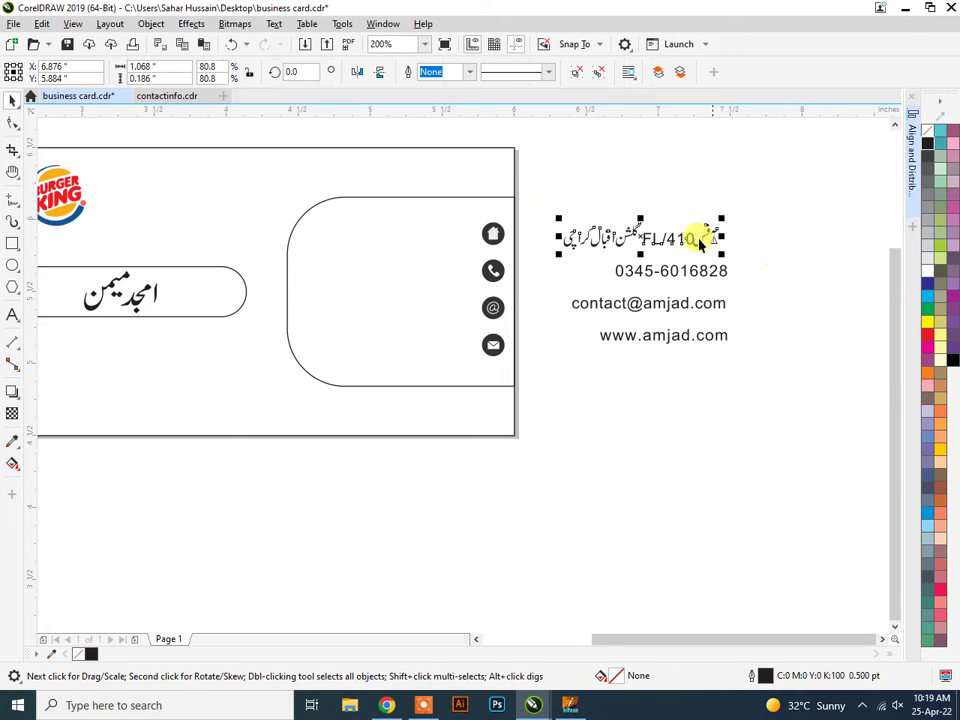
{"action": "right_click", "coordinate": [688, 238]}
{"action": "left_click", "coordinate": [740, 183]}
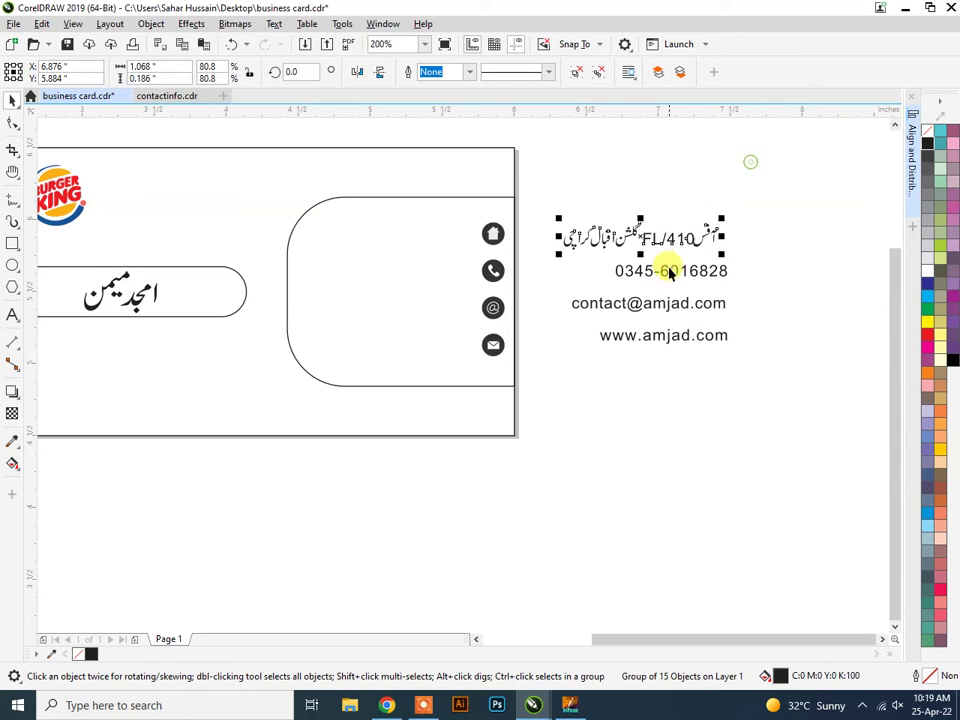
{"action": "left_click", "coordinate": [744, 285]}
{"action": "left_click_drag", "start_coordinate": [590, 262], "coordinate": [736, 318]}
{"action": "right_click", "coordinate": [662, 272]}
{"action": "left_click", "coordinate": [672, 312]}
{"action": "left_click", "coordinate": [783, 366]}
Select the e-mail line's parts and bring up its options without grouping it.
{"action": "right_click", "coordinate": [692, 305]}
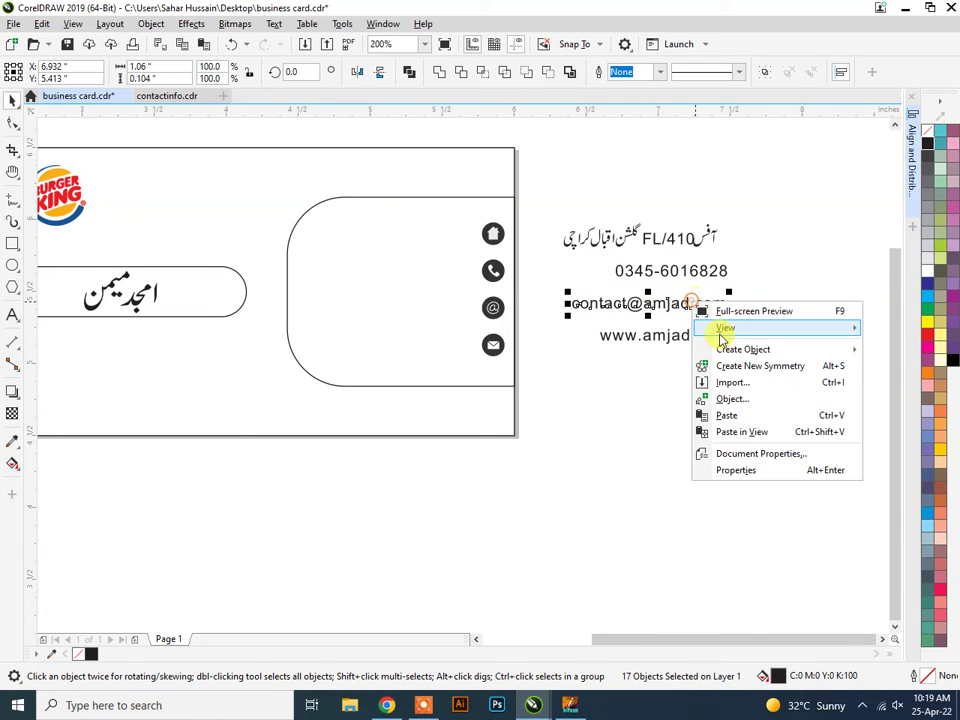
{"action": "left_click", "coordinate": [732, 537]}
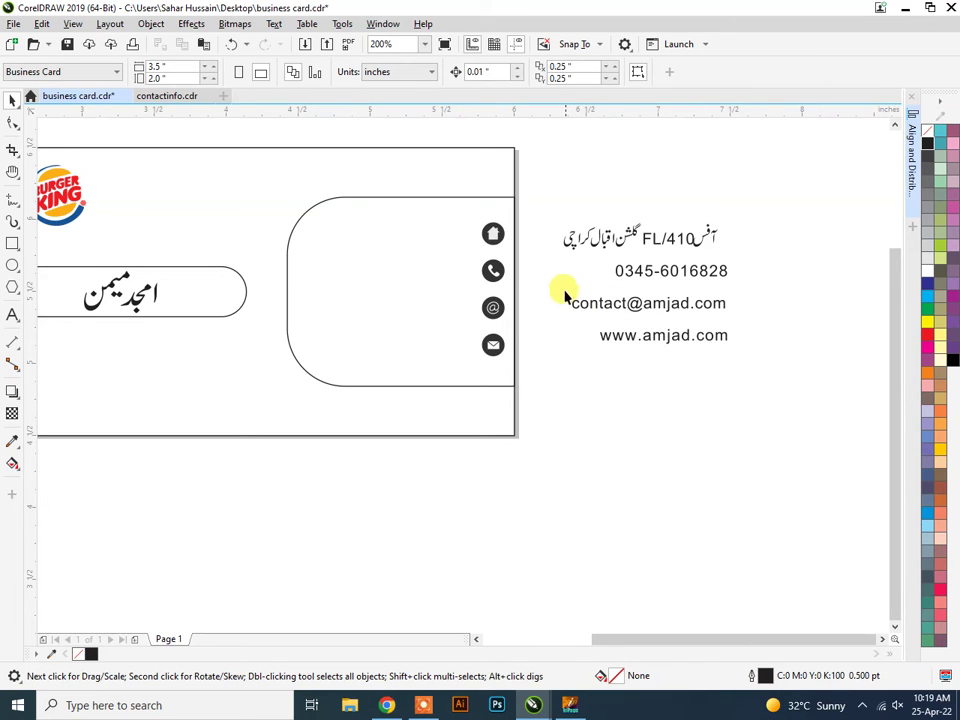
{"action": "left_click_drag", "start_coordinate": [564, 294], "coordinate": [740, 318]}
{"action": "right_click", "coordinate": [692, 308]}
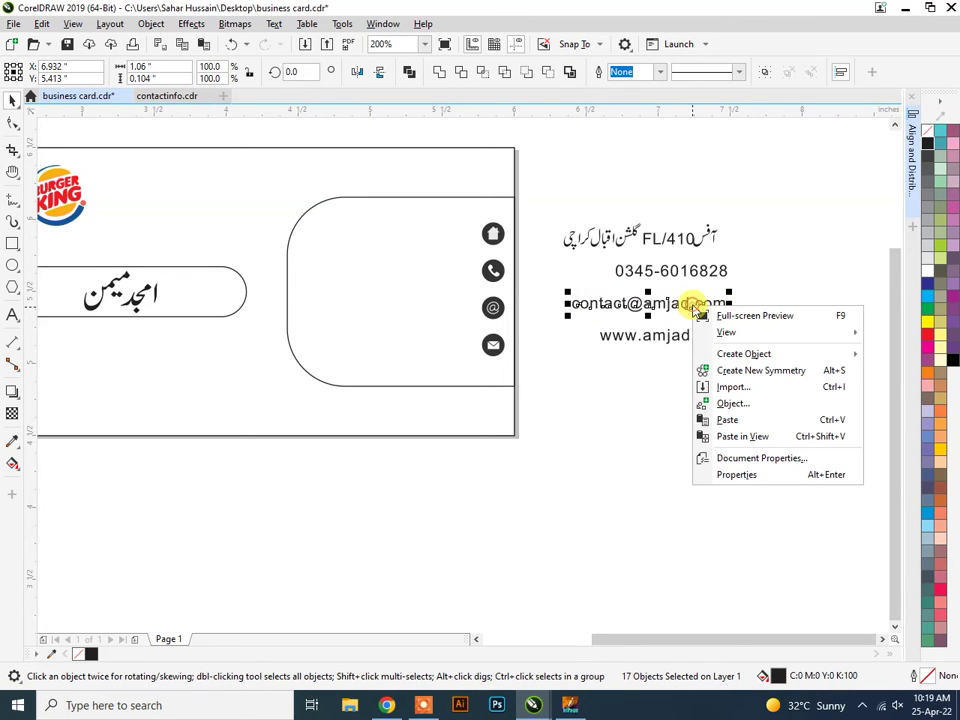
{"action": "mouse_move", "coordinate": [705, 332]}
{"action": "left_click", "coordinate": [757, 238]}
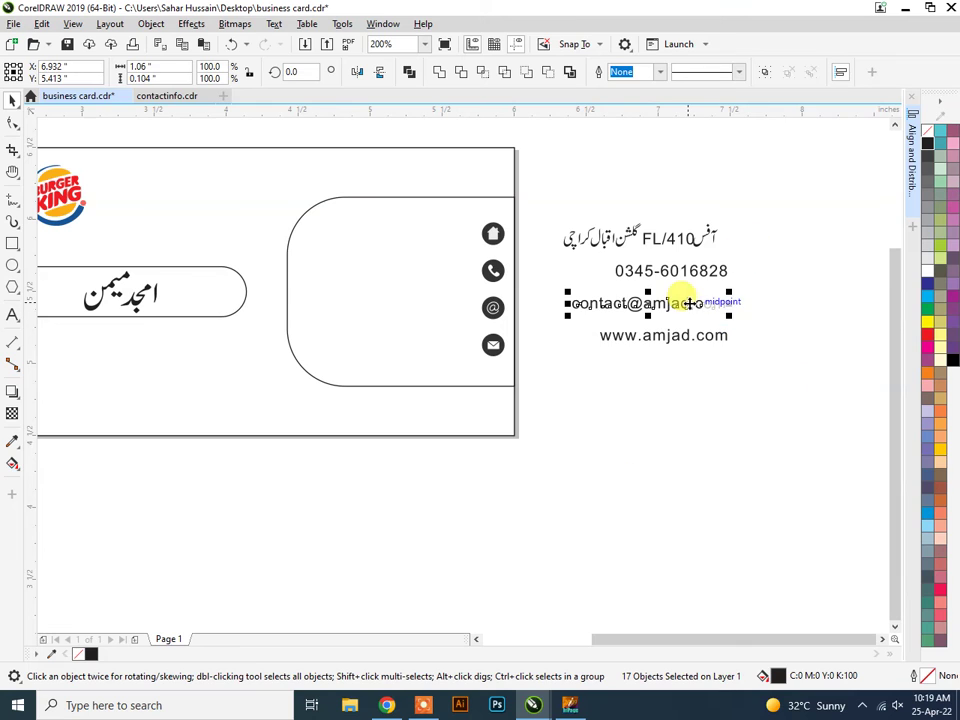
{"action": "left_click", "coordinate": [806, 328]}
{"action": "left_click", "coordinate": [670, 306]}
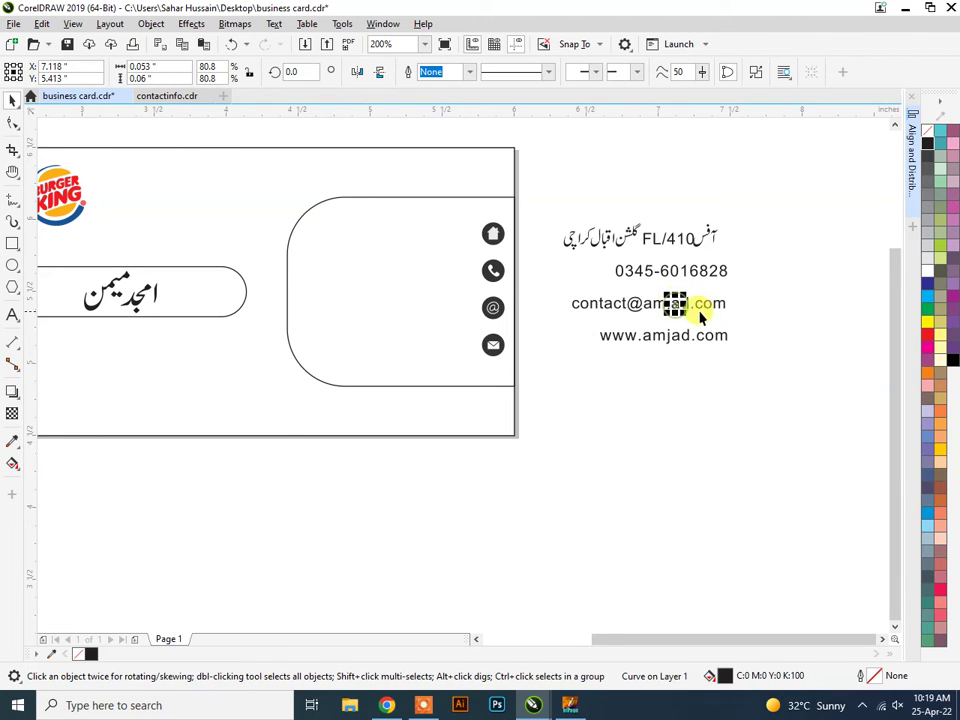
{"action": "left_click", "coordinate": [735, 319]}
Group the e-mail line's 17 objects and the website line's 13 objects.
{"action": "scroll", "coordinate": [725, 315], "scroll_direction": "up", "scroll_amount": 2}
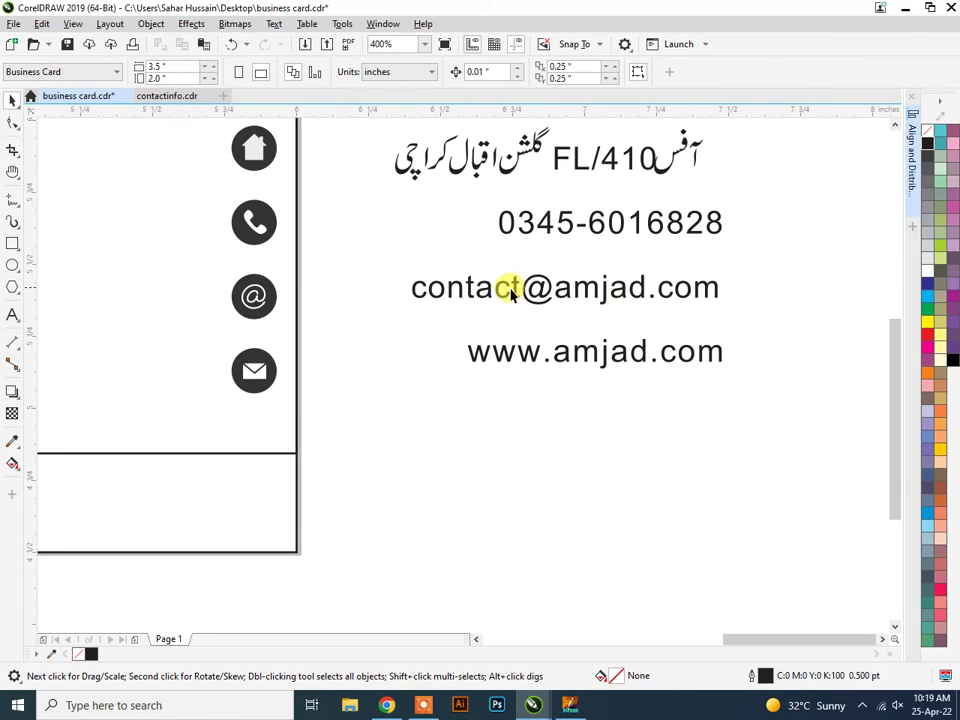
{"action": "left_click_drag", "start_coordinate": [399, 259], "coordinate": [735, 315]}
{"action": "right_click", "coordinate": [608, 290]}
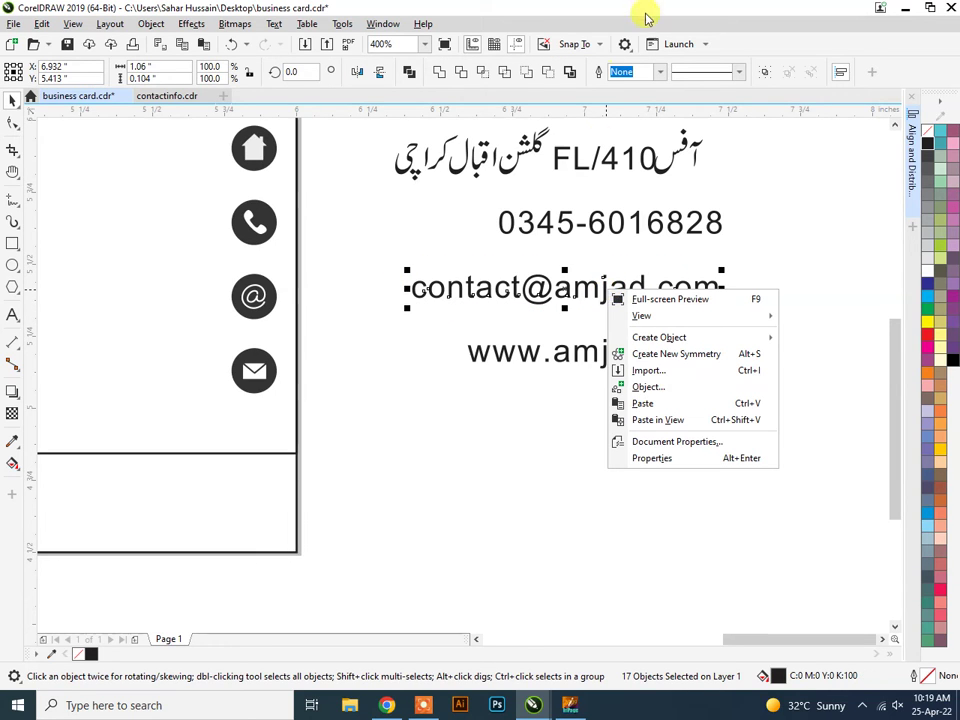
{"action": "left_click", "coordinate": [639, 90]}
{"action": "key", "text": "ctrl+g"}
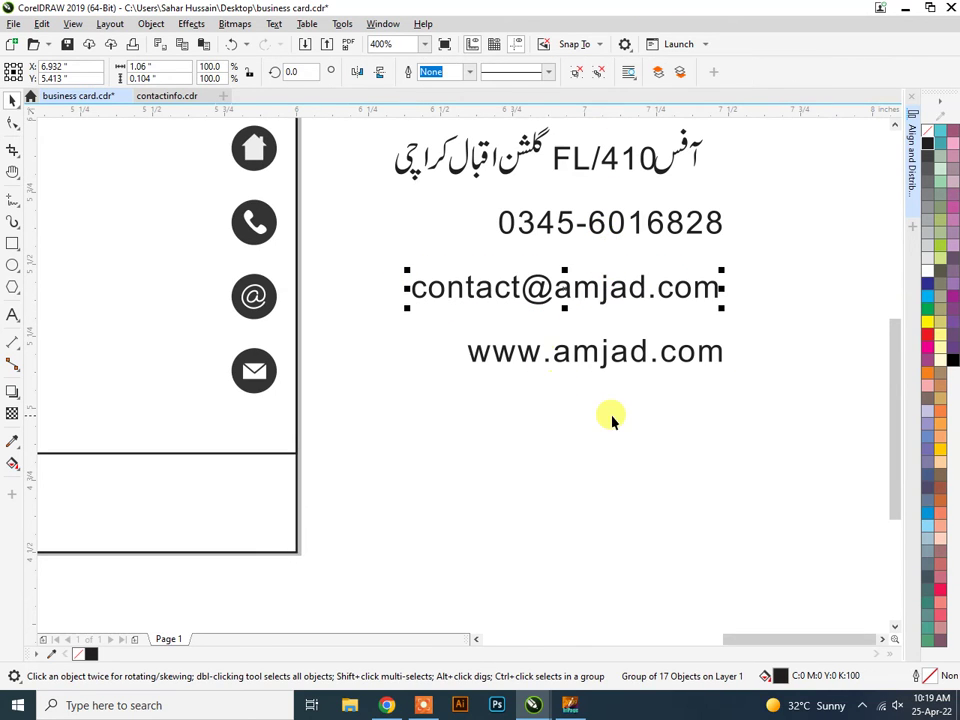
{"action": "left_click", "coordinate": [611, 418]}
{"action": "left_click_drag", "start_coordinate": [765, 422], "coordinate": [452, 323]}
{"action": "key", "text": "ctrl+g"}
{"action": "left_click", "coordinate": [649, 394]}
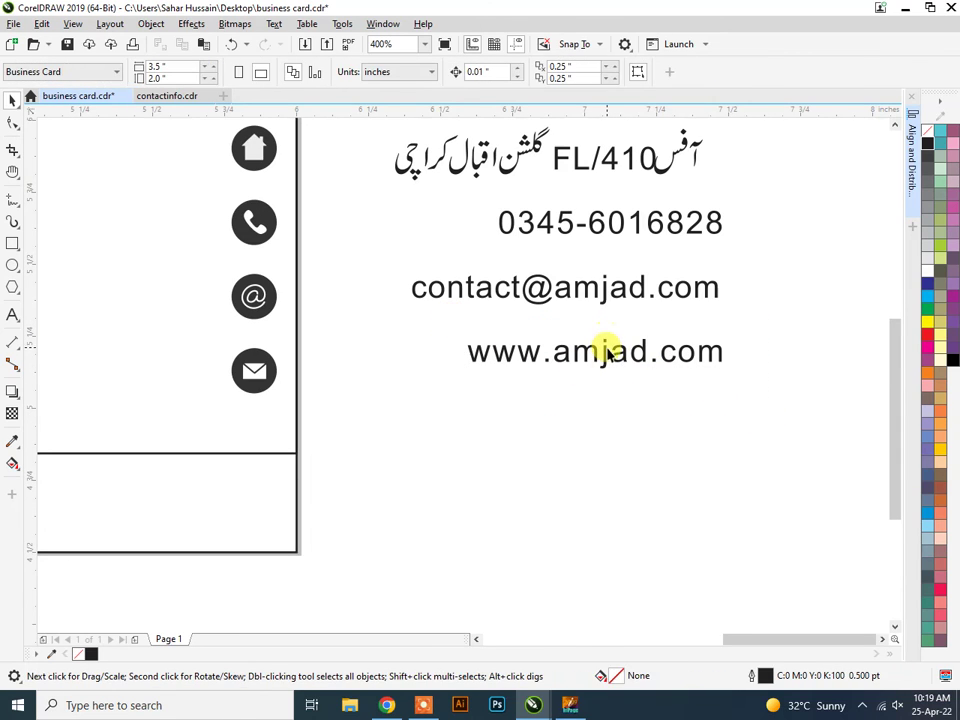
Ungroup the address line into separate pieces via the Object menu.
{"action": "left_click", "coordinate": [607, 350]}
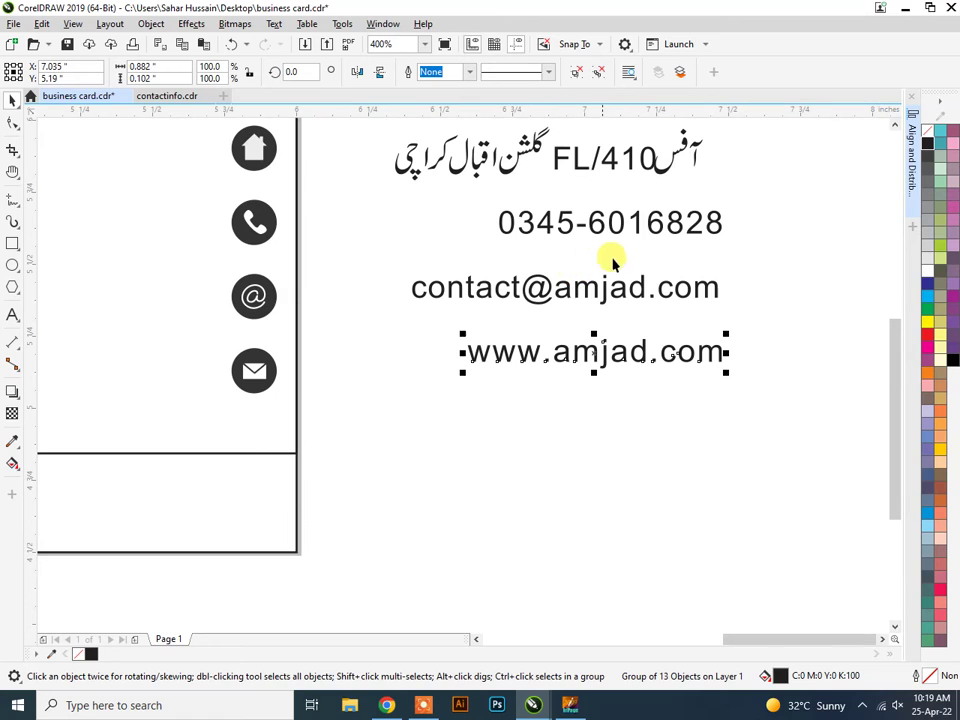
{"action": "left_click", "coordinate": [667, 160]}
{"action": "left_click", "coordinate": [670, 166]}
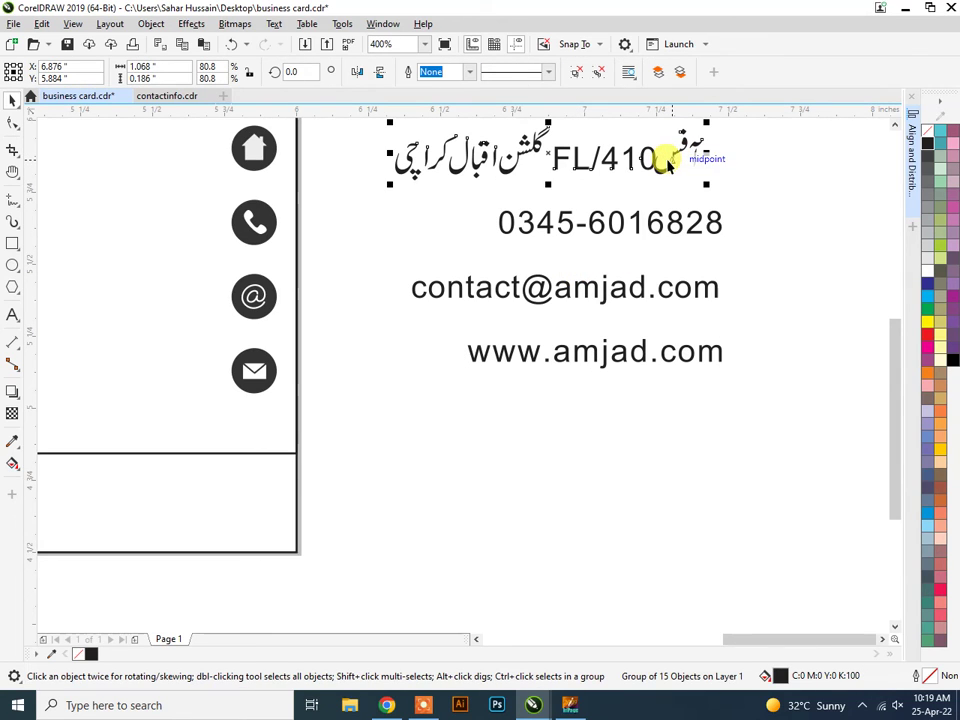
{"action": "right_click", "coordinate": [663, 168]}
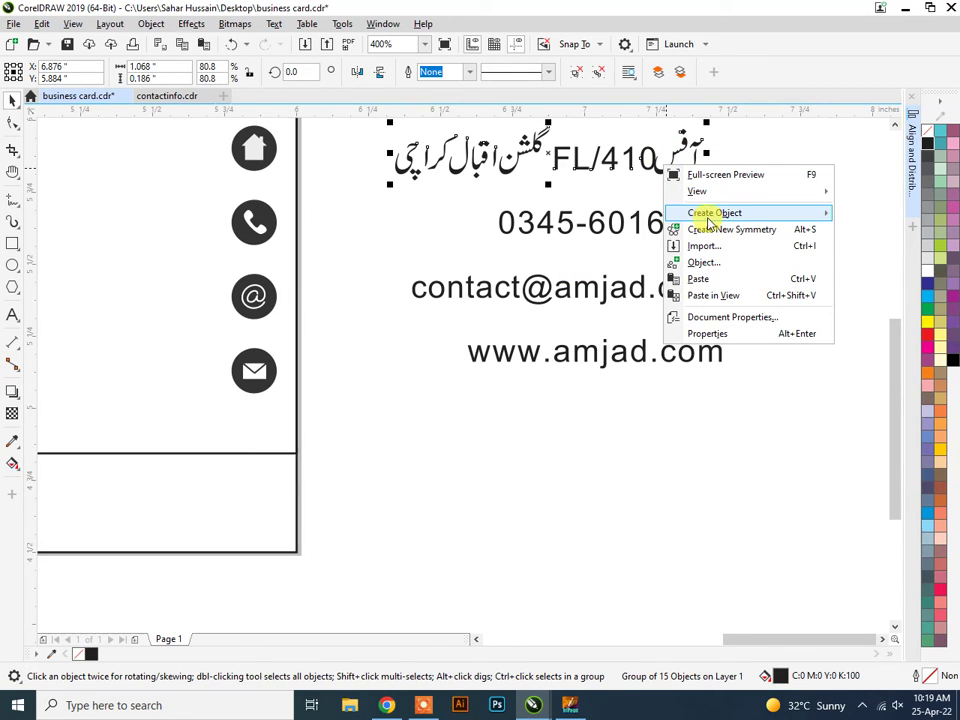
{"action": "left_click", "coordinate": [588, 160]}
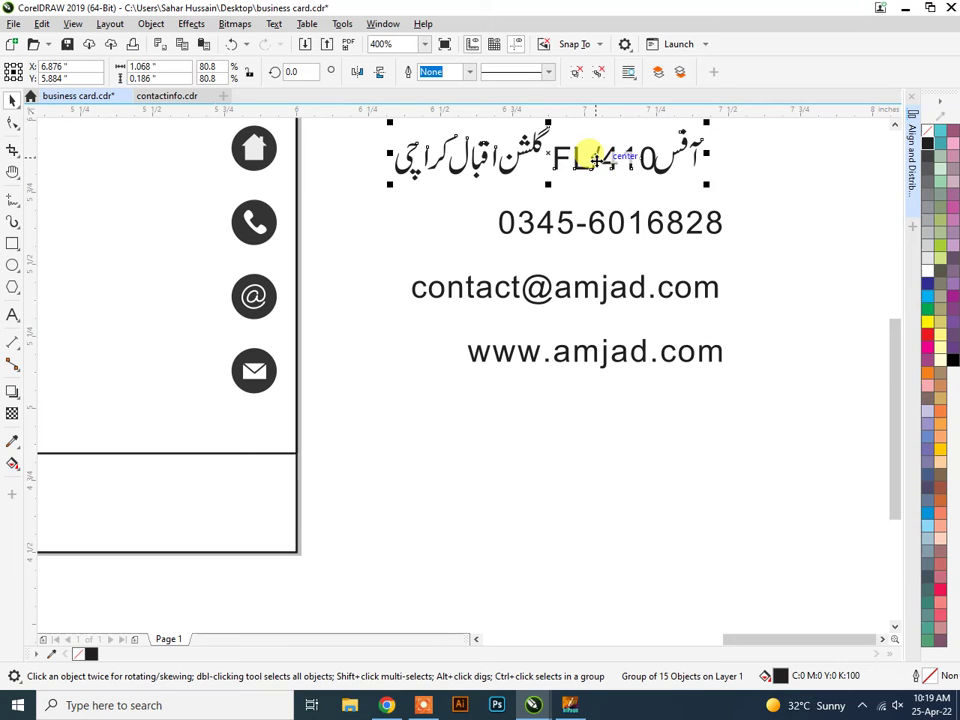
{"action": "right_click", "coordinate": [595, 158]}
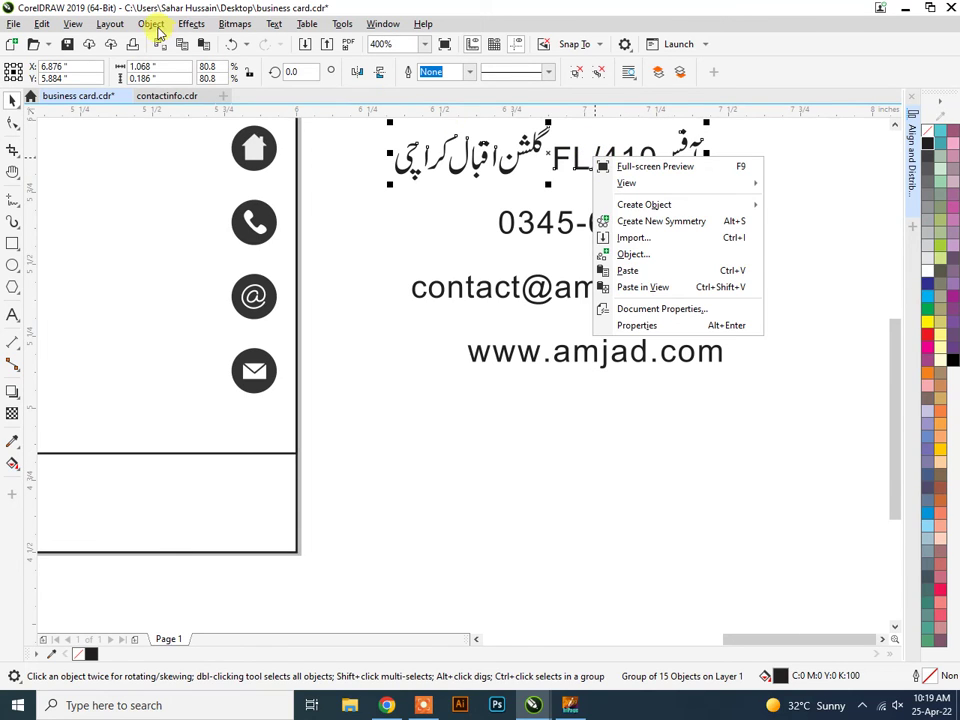
{"action": "left_click", "coordinate": [151, 24]}
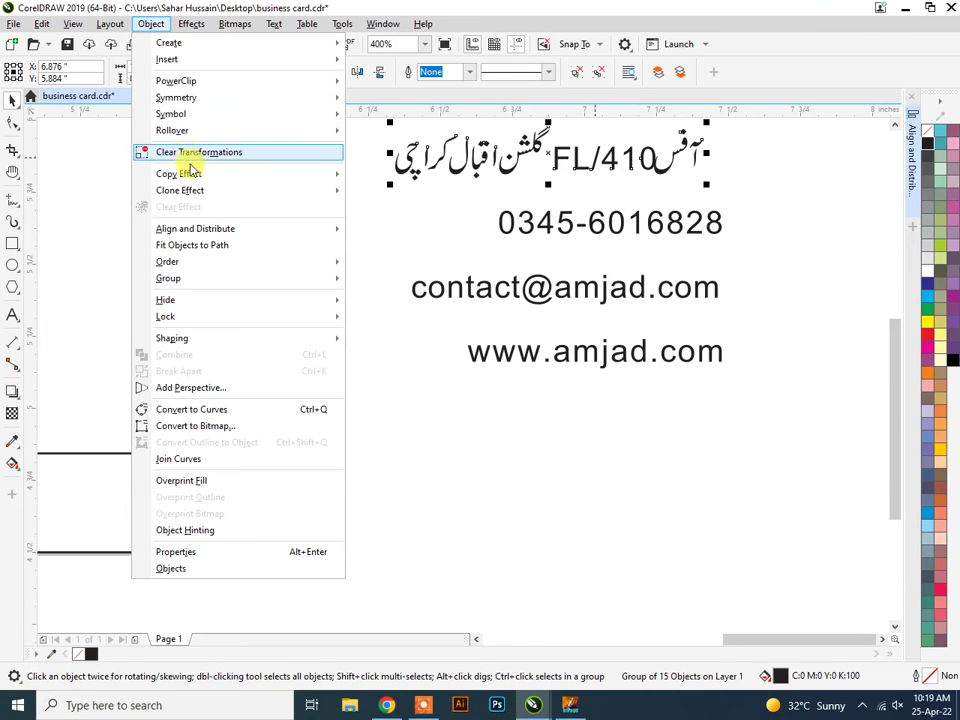
{"action": "mouse_move", "coordinate": [204, 278]}
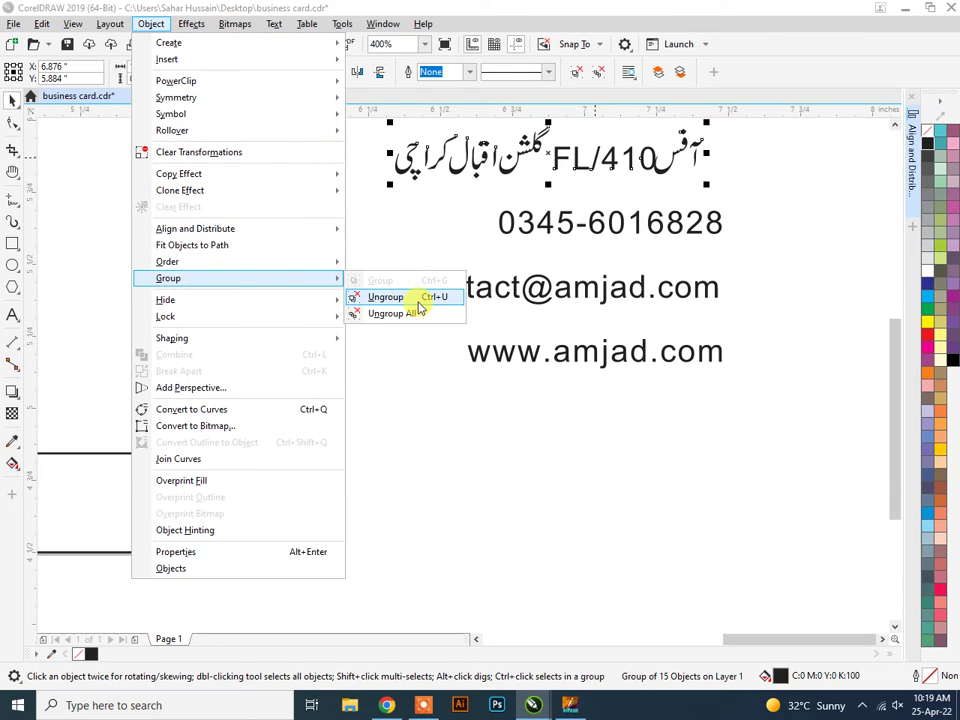
{"action": "left_click", "coordinate": [418, 299]}
{"action": "left_click", "coordinate": [813, 212]}
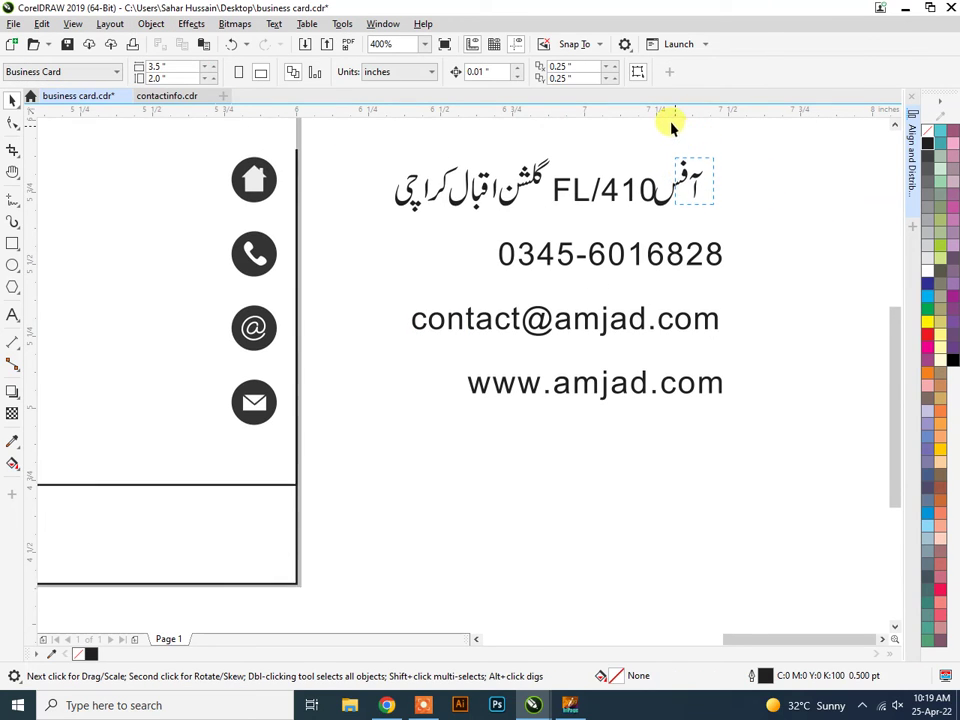
Nudge the word آفس right and regroup the whole address line into one object.
{"action": "scroll", "coordinate": [671, 127], "scroll_direction": "up", "scroll_amount": 1}
{"action": "left_click", "coordinate": [676, 186]}
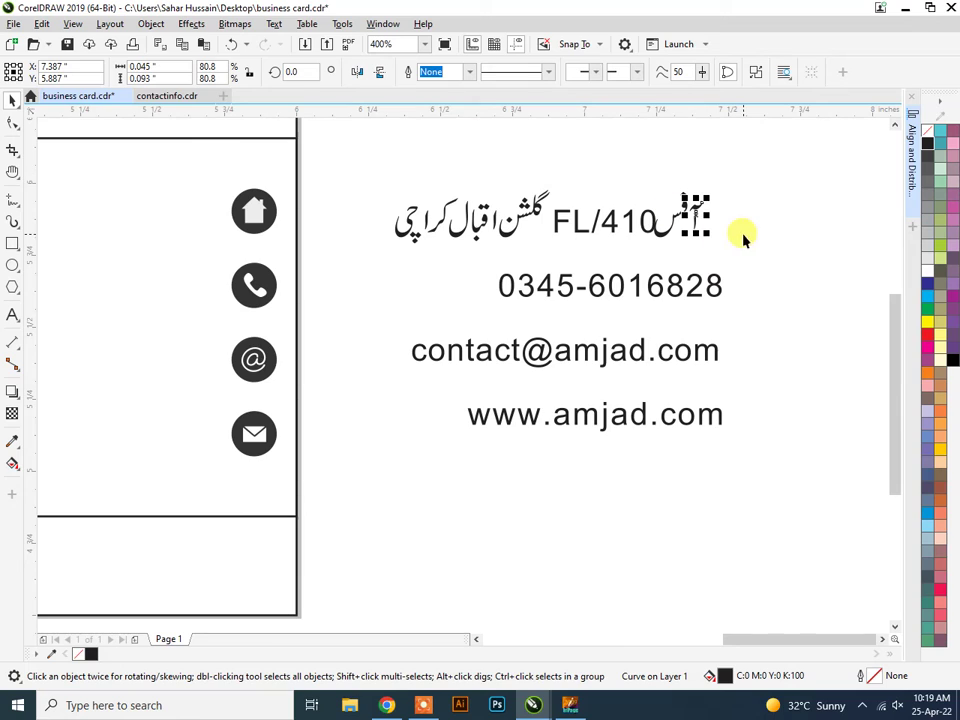
{"action": "left_click_drag", "start_coordinate": [744, 248], "coordinate": [668, 190]}
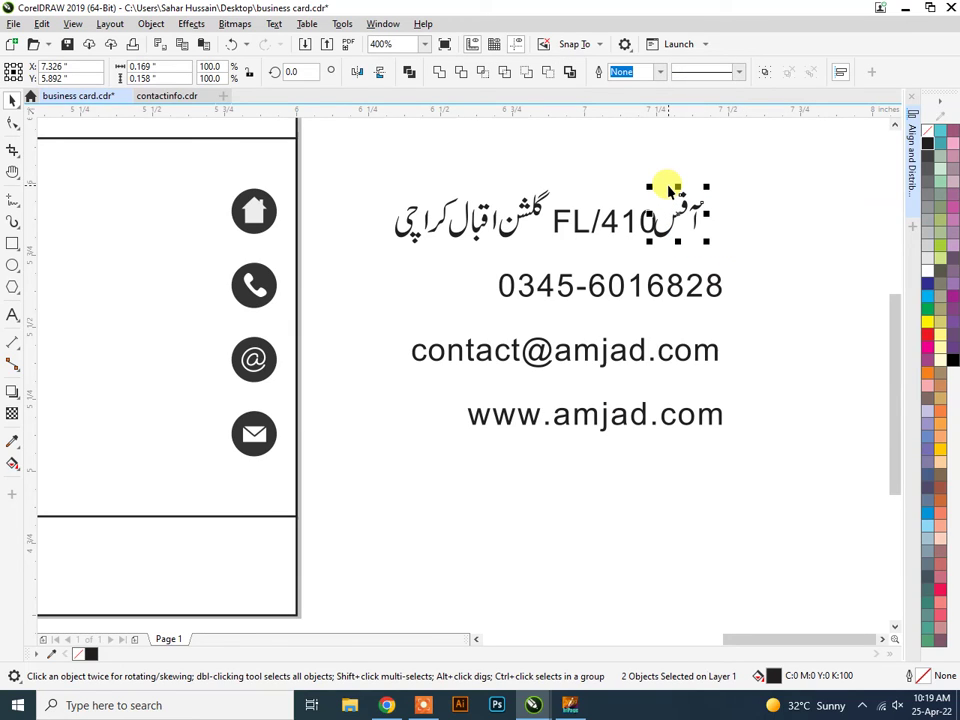
{"action": "key", "text": "Right"}
{"action": "key", "text": "Right"}
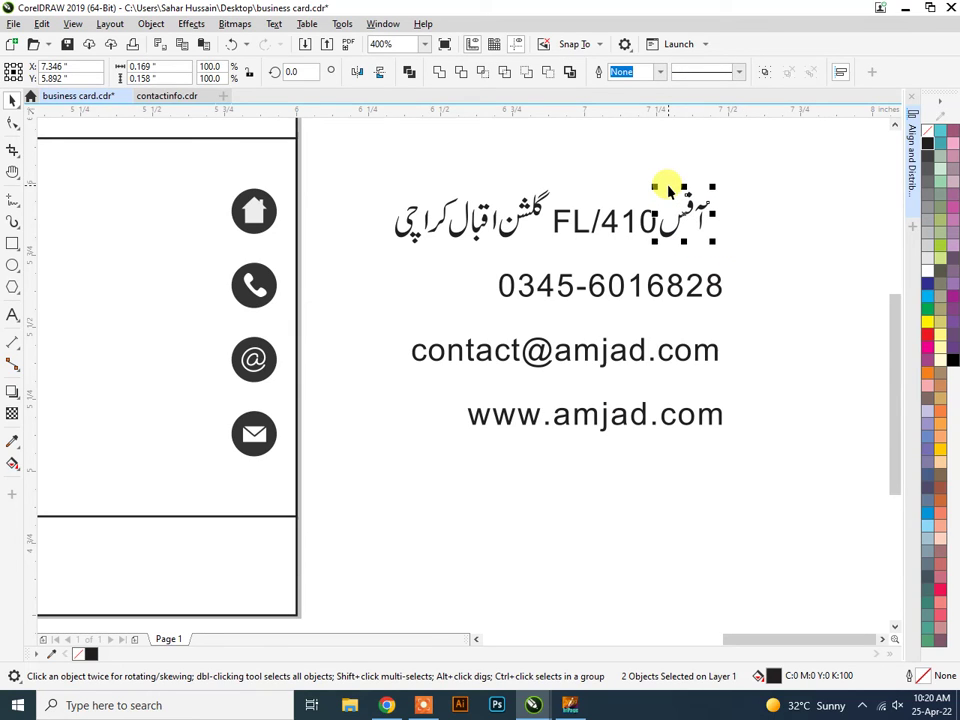
{"action": "left_click", "coordinate": [752, 242]}
{"action": "left_click_drag", "start_coordinate": [377, 165], "coordinate": [770, 258]}
{"action": "key", "text": "ctrl+g"}
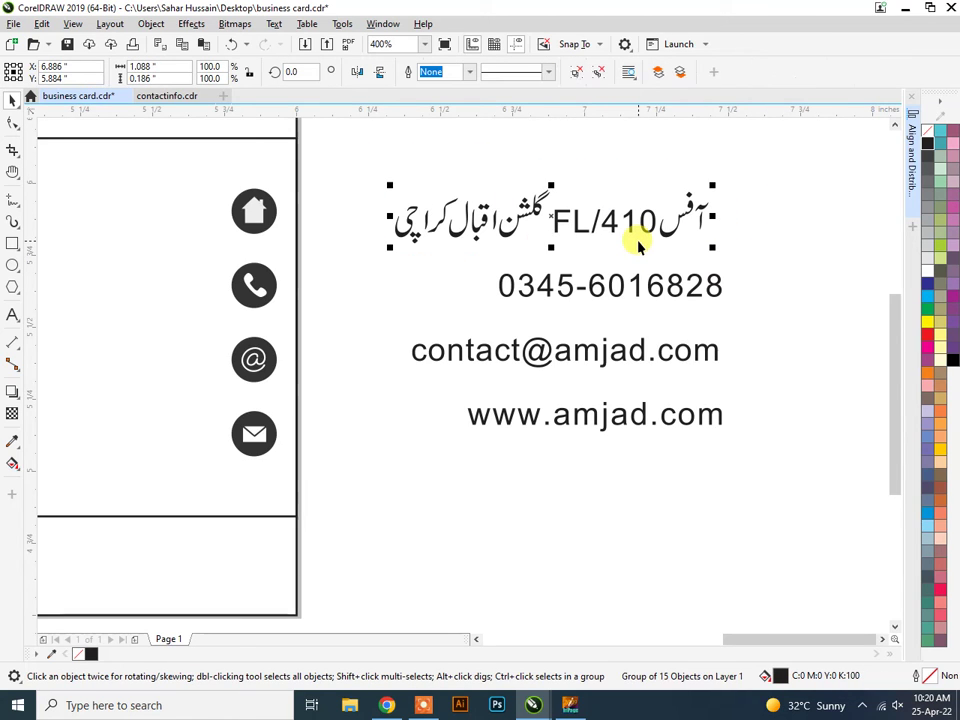
{"action": "scroll", "coordinate": [600, 273], "scroll_direction": "down", "scroll_amount": 1}
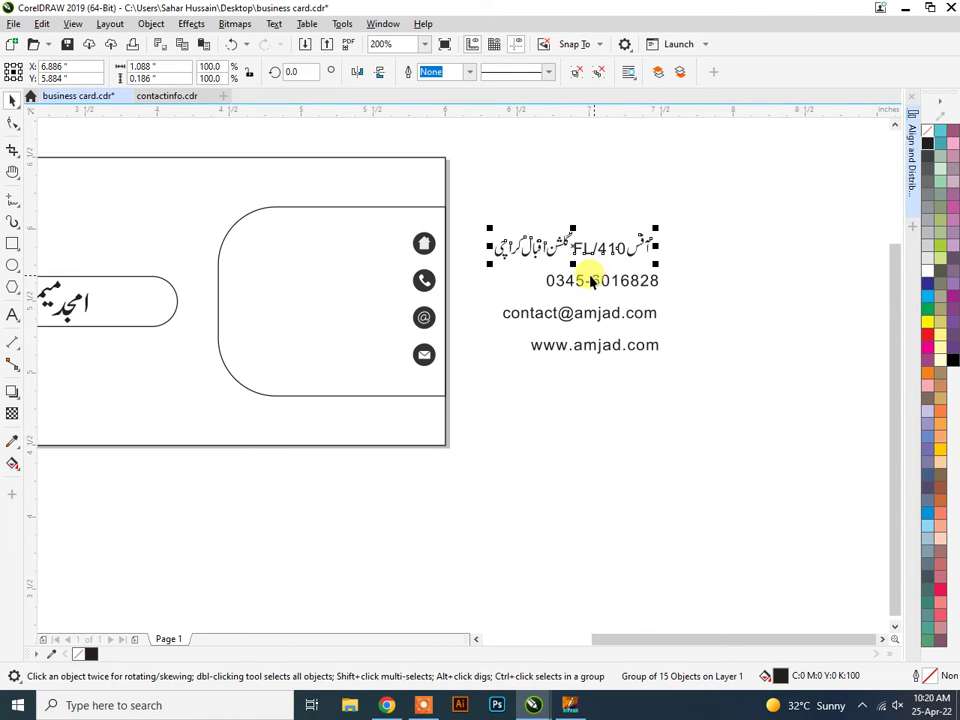
{"action": "left_click_drag", "start_coordinate": [476, 214], "coordinate": [666, 360]}
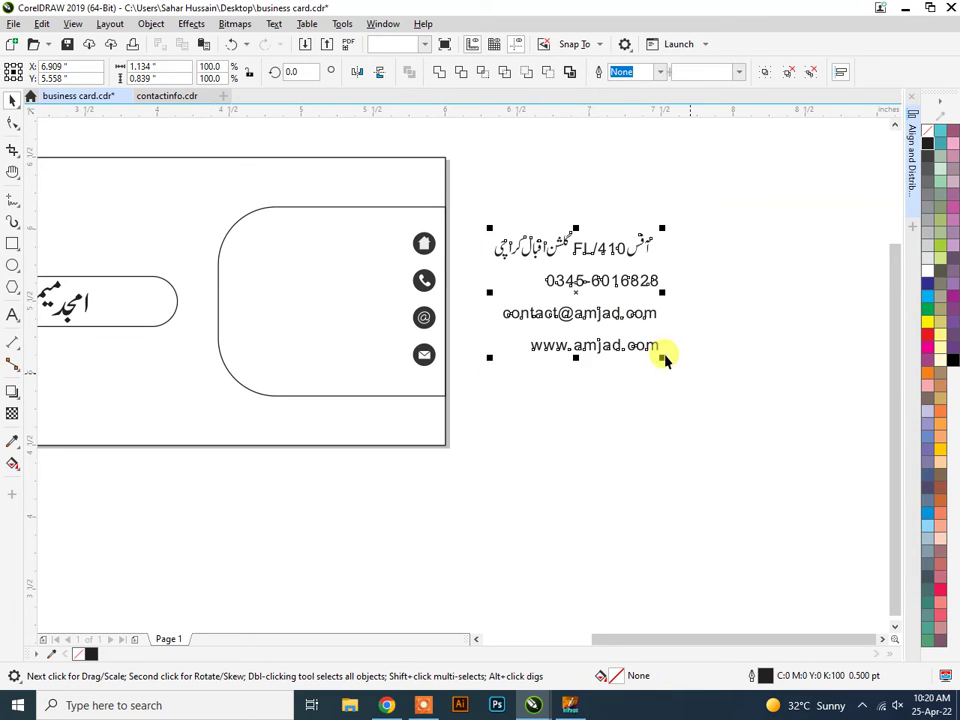
{"action": "left_click", "coordinate": [720, 308]}
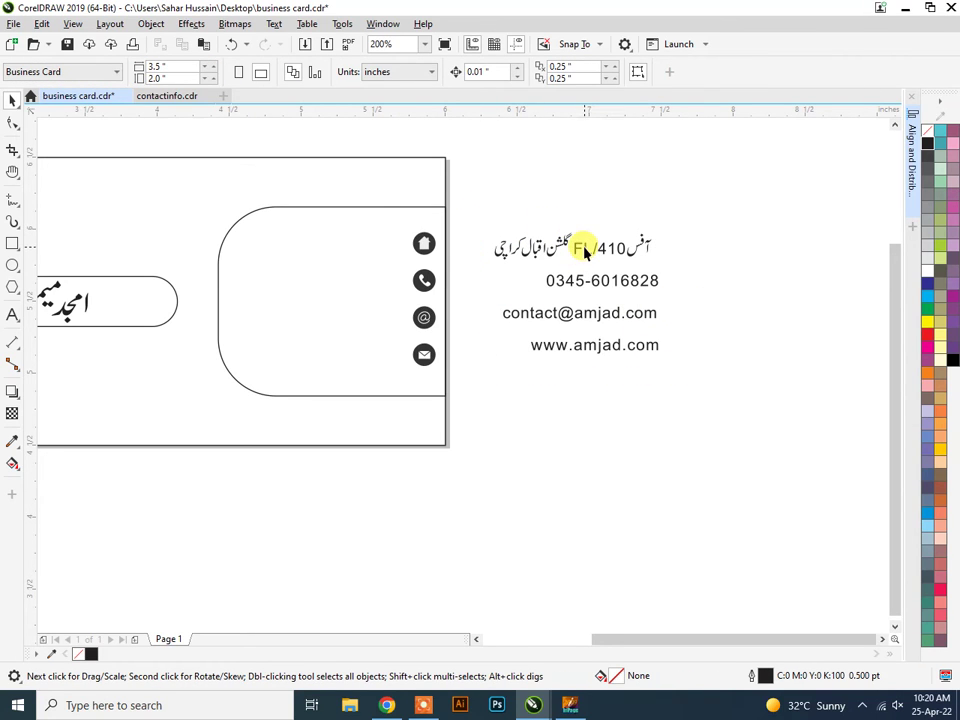
Drag the address, phone, e-mail and website lines beside their icons, then select all four.
{"action": "left_click_drag", "start_coordinate": [586, 252], "coordinate": [339, 251]}
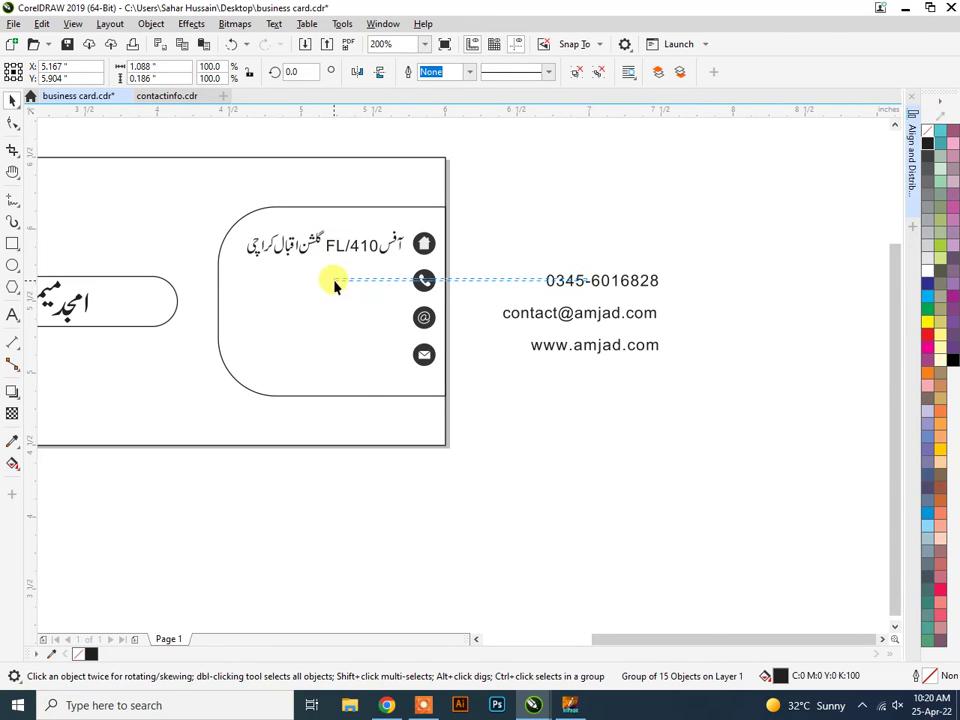
{"action": "left_click", "coordinate": [336, 279]}
{"action": "left_click_drag", "start_coordinate": [572, 284], "coordinate": [317, 285]}
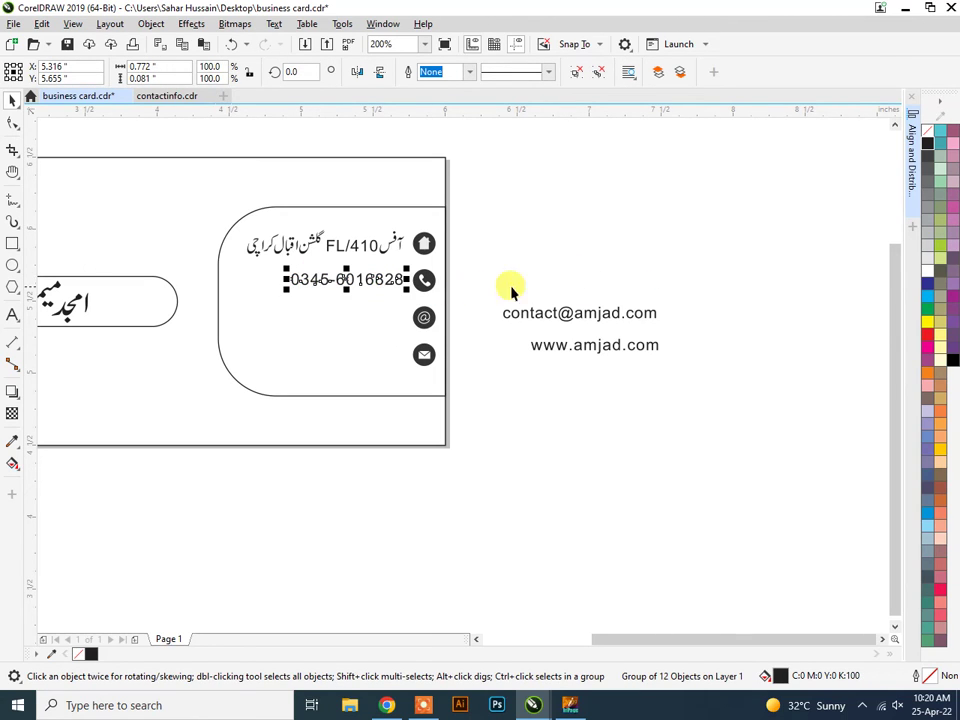
{"action": "left_click", "coordinate": [564, 314]}
{"action": "left_click_drag", "start_coordinate": [564, 314], "coordinate": [313, 317]}
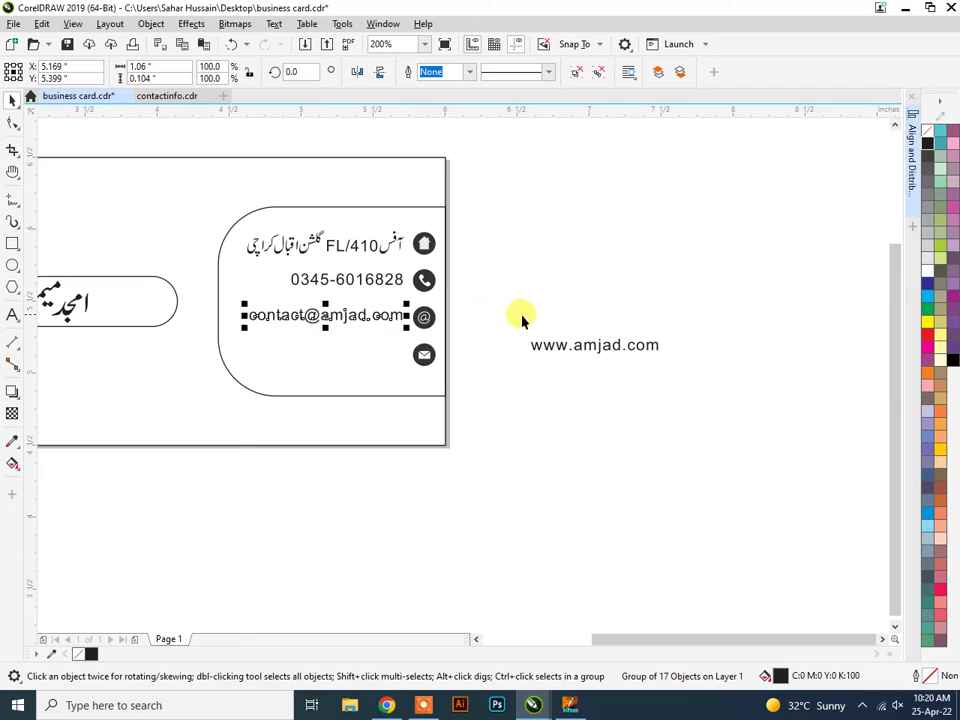
{"action": "left_click_drag", "start_coordinate": [586, 347], "coordinate": [334, 358]}
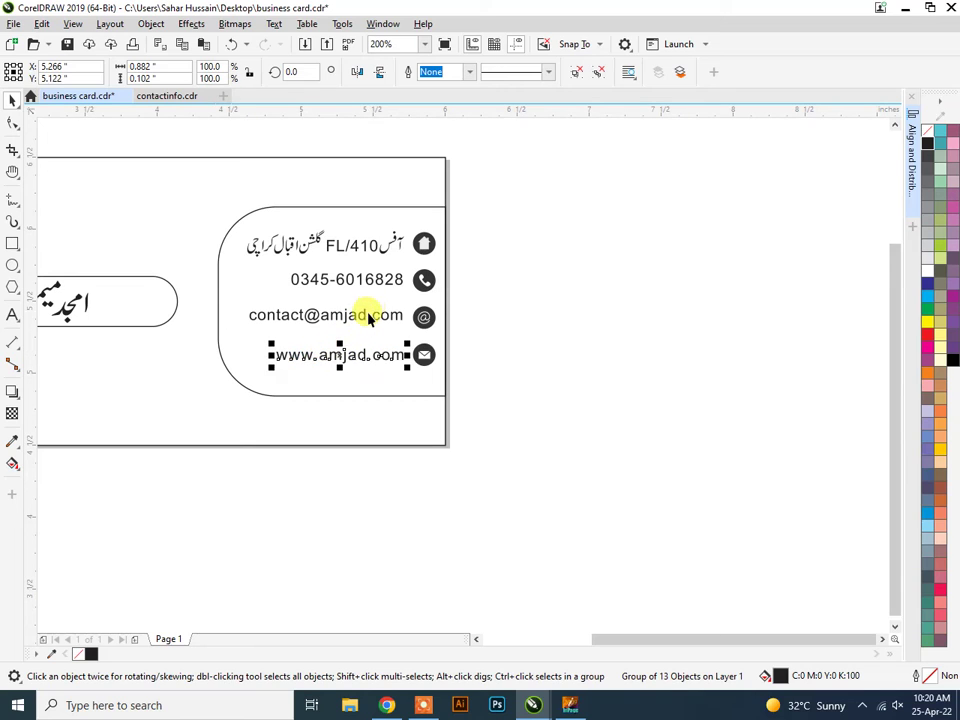
{"action": "left_click", "coordinate": [366, 316], "text": "shift"}
{"action": "left_click", "coordinate": [370, 281], "text": "shift"}
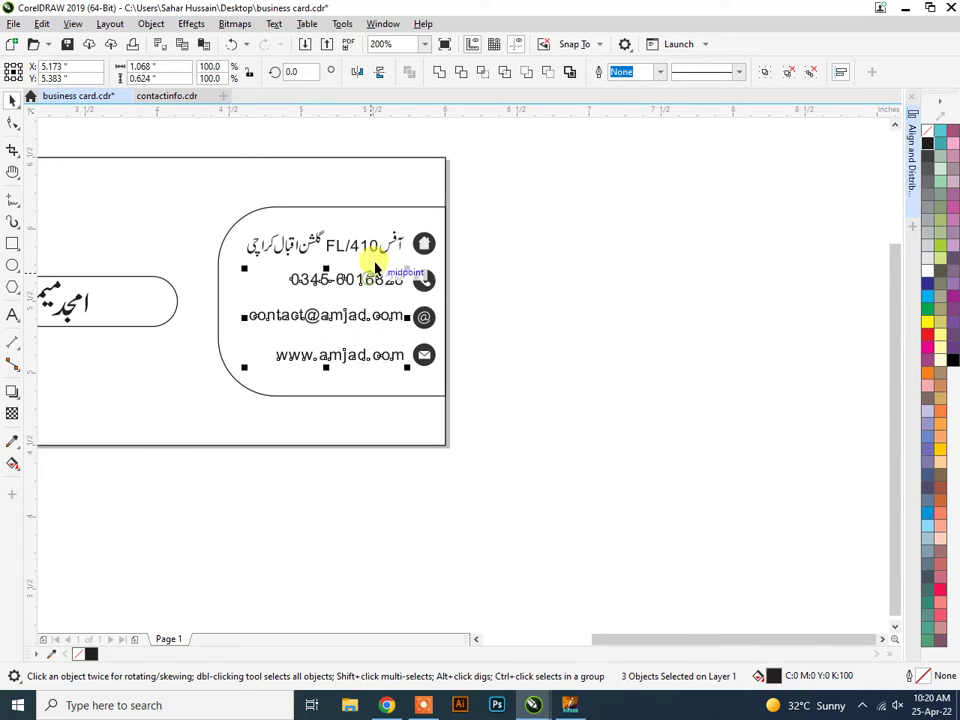
{"action": "left_click", "coordinate": [371, 244], "text": "shift"}
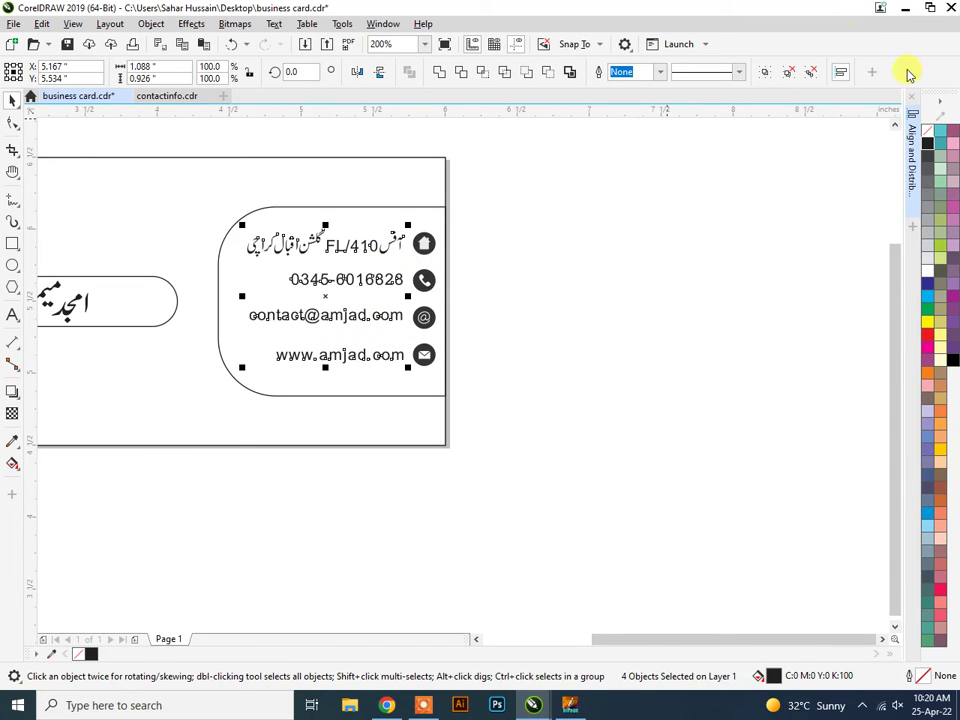
Right-align the four contact lines to a common edge with Align and Distribute.
{"action": "left_click", "coordinate": [911, 146]}
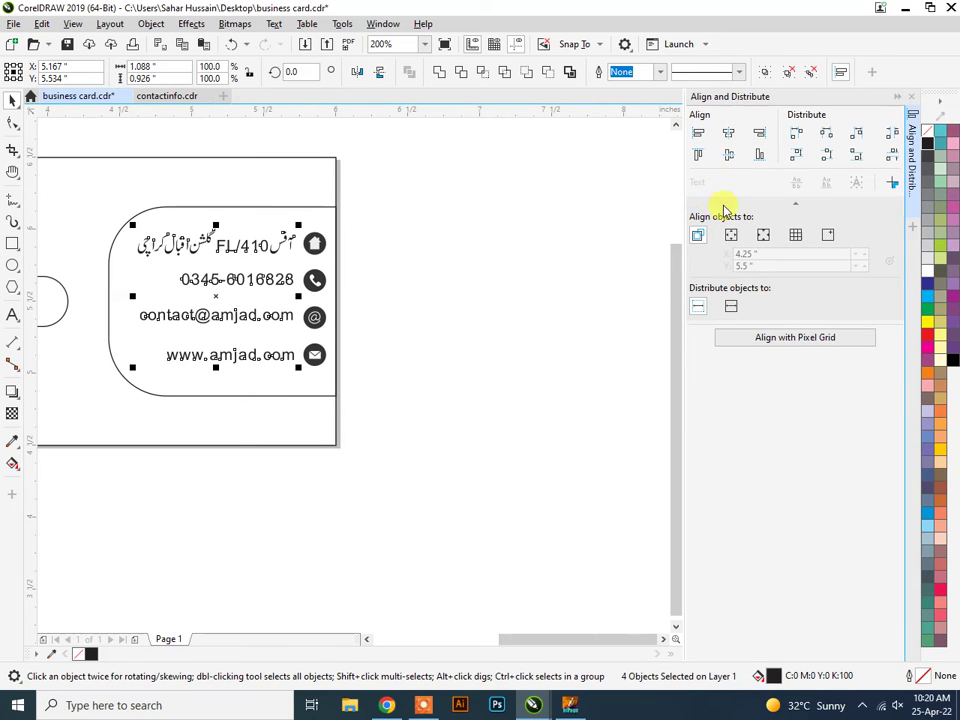
{"action": "left_click", "coordinate": [760, 136]}
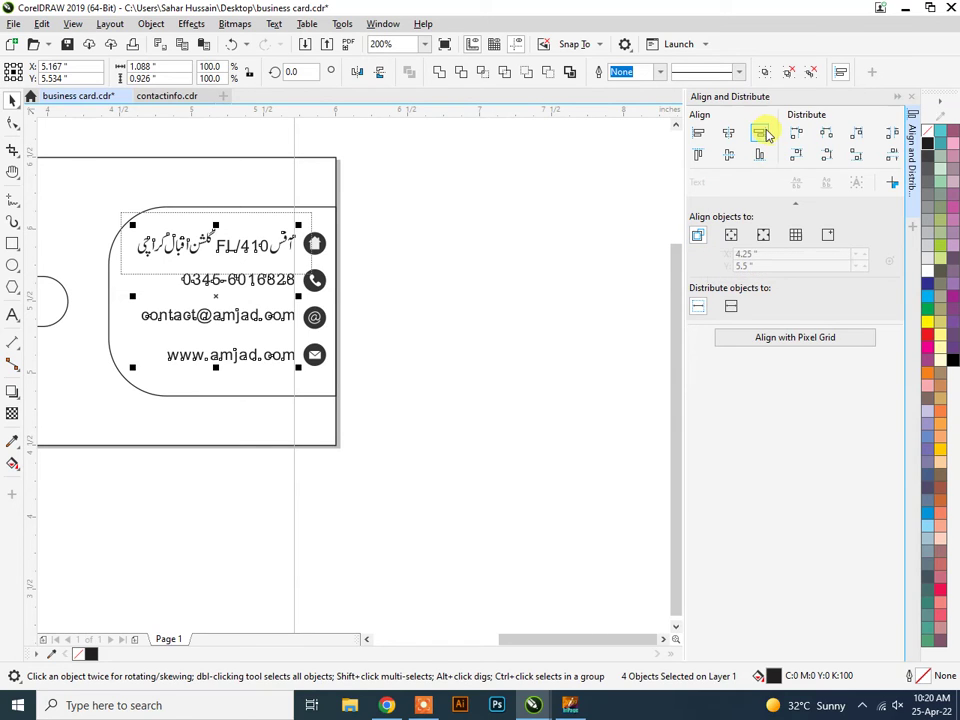
{"action": "left_click", "coordinate": [470, 320]}
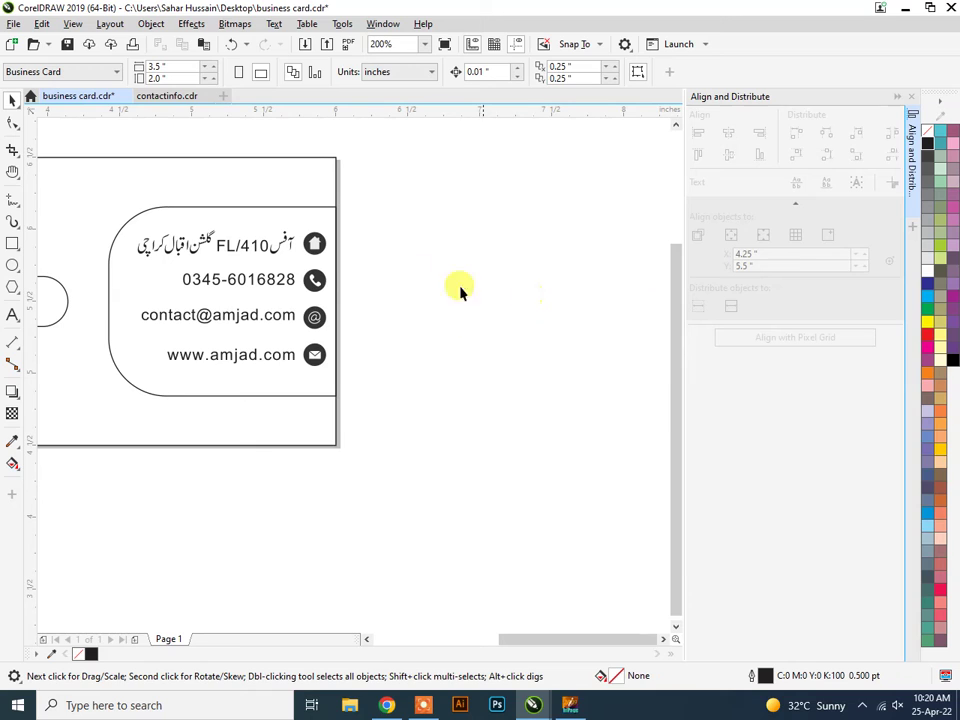
Nudge the address and phone lines down so they sit level with their icons.
{"action": "left_click", "coordinate": [272, 252]}
{"action": "left_click", "coordinate": [274, 281], "text": "shift"}
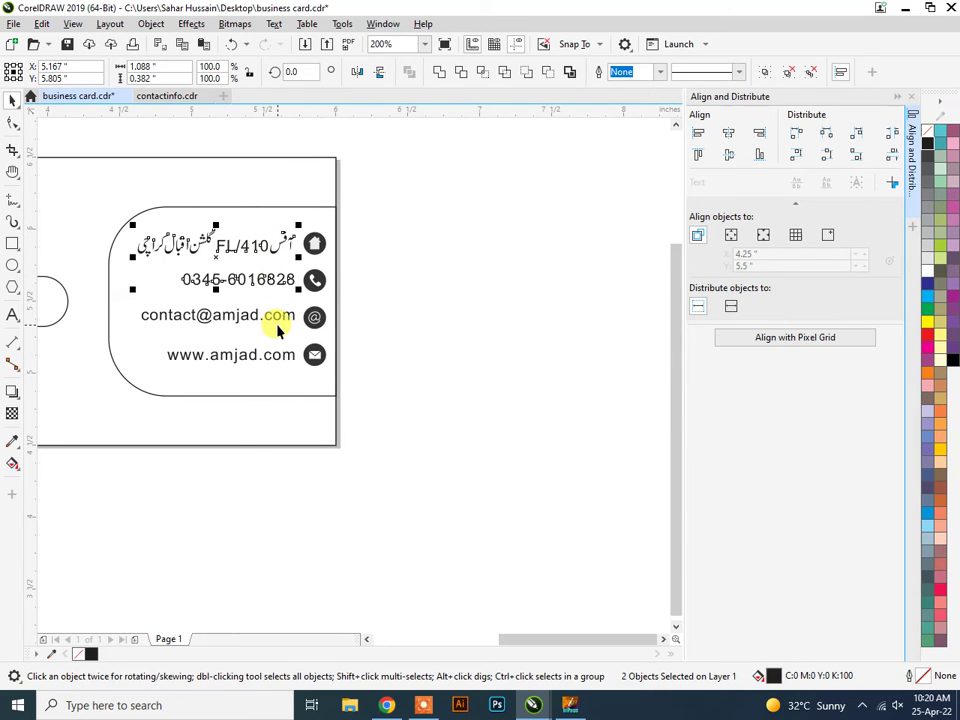
{"action": "key", "text": "Down"}
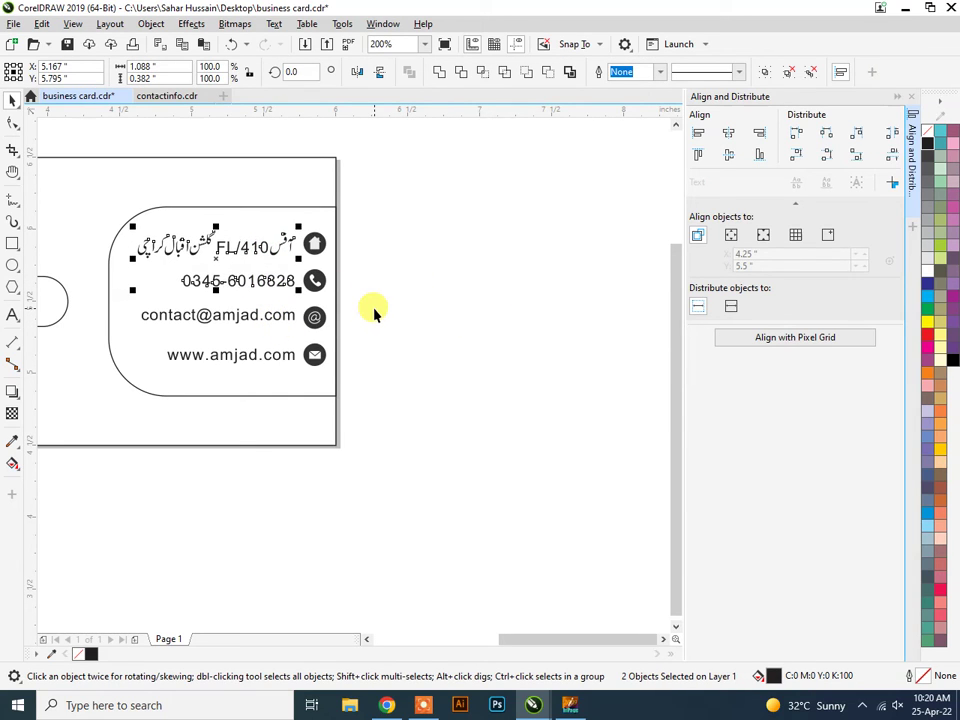
{"action": "left_click", "coordinate": [274, 318]}
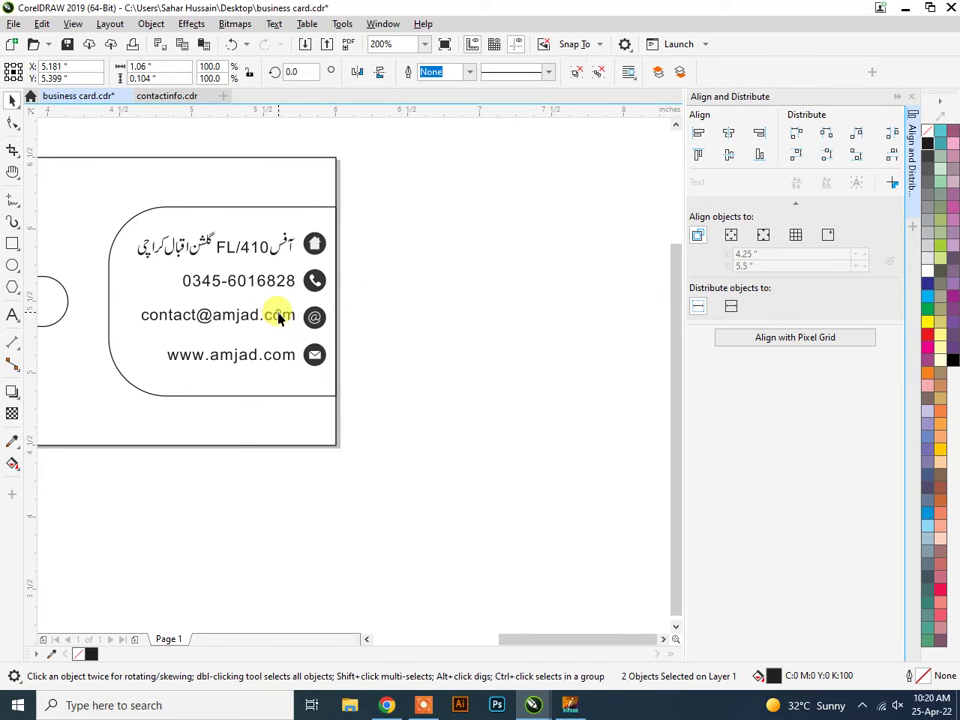
{"action": "left_click", "coordinate": [273, 356]}
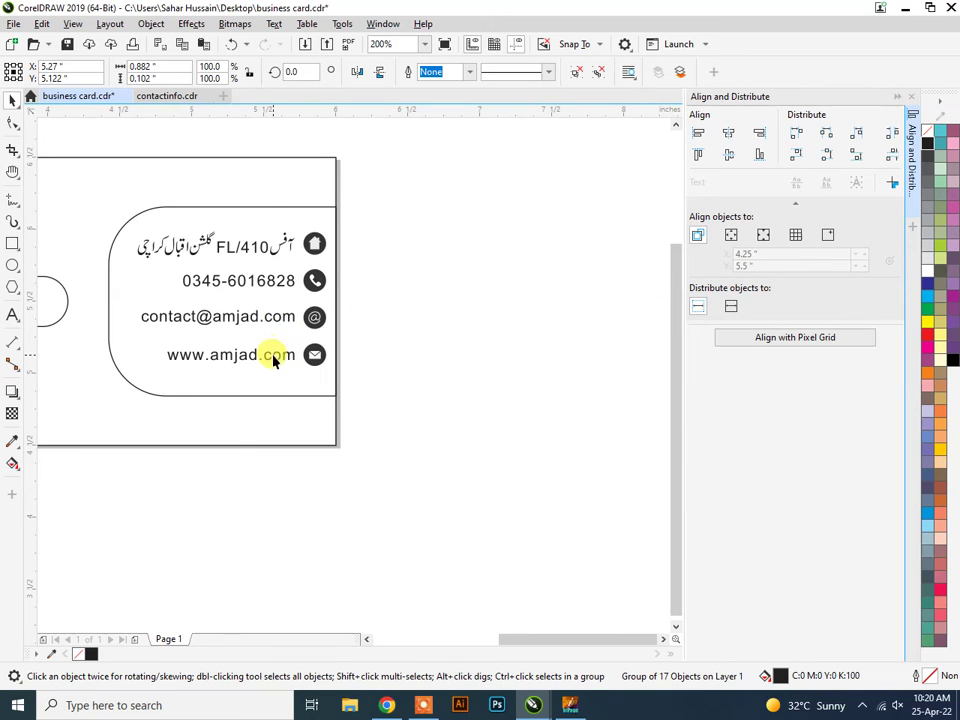
{"action": "left_click", "coordinate": [420, 356]}
{"action": "scroll", "coordinate": [385, 335], "scroll_direction": "down", "scroll_amount": 1}
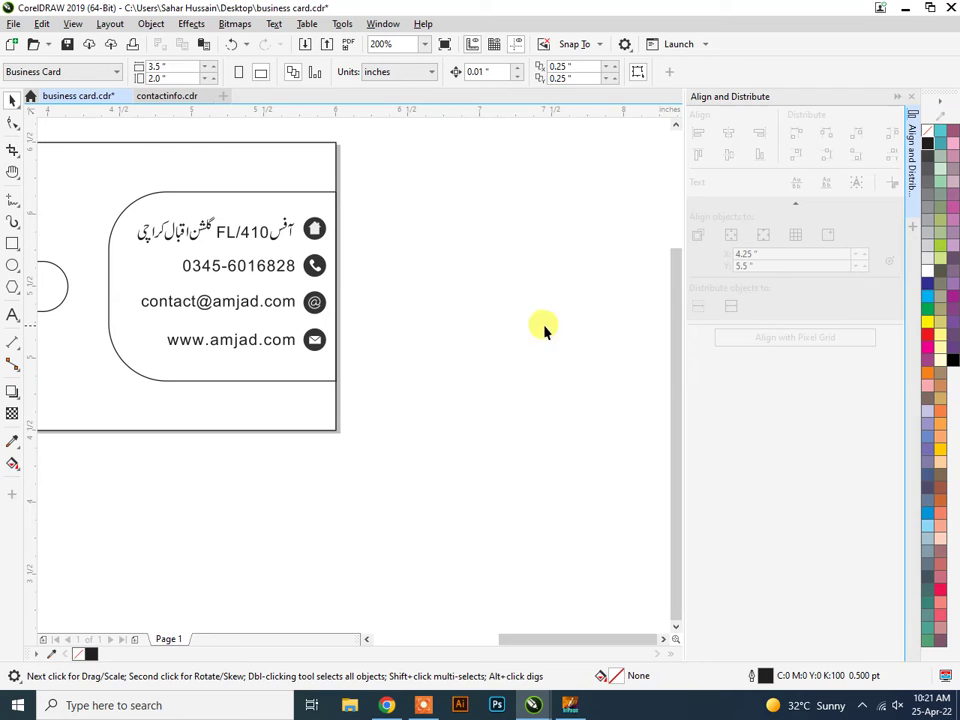
Collapse the alignment docker and save business card.cdr with Ctrl+S.
{"action": "left_click", "coordinate": [897, 96]}
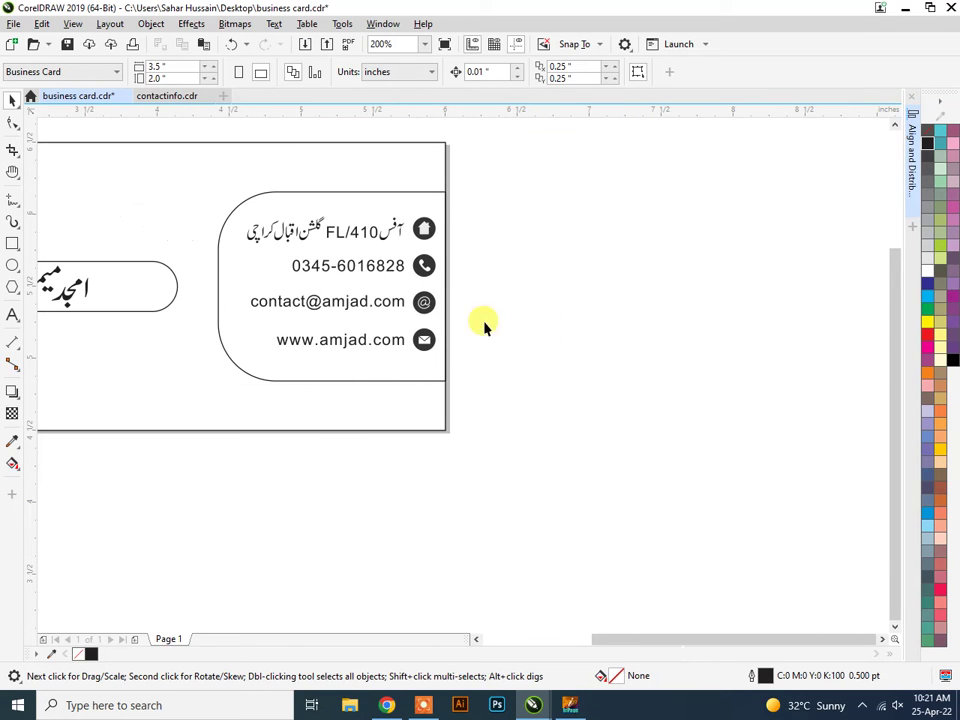
{"action": "scroll", "coordinate": [180, 355], "scroll_direction": "down", "scroll_amount": 2}
{"action": "key", "text": "ctrl+s"}
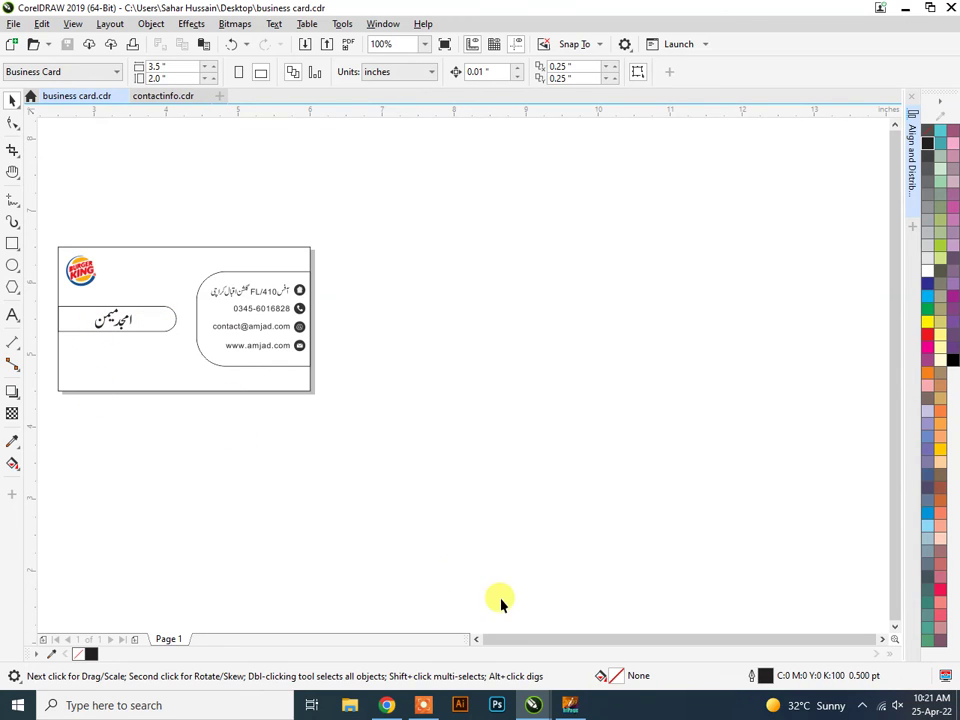
{"action": "left_click_drag", "start_coordinate": [579, 639], "coordinate": [476, 639]}
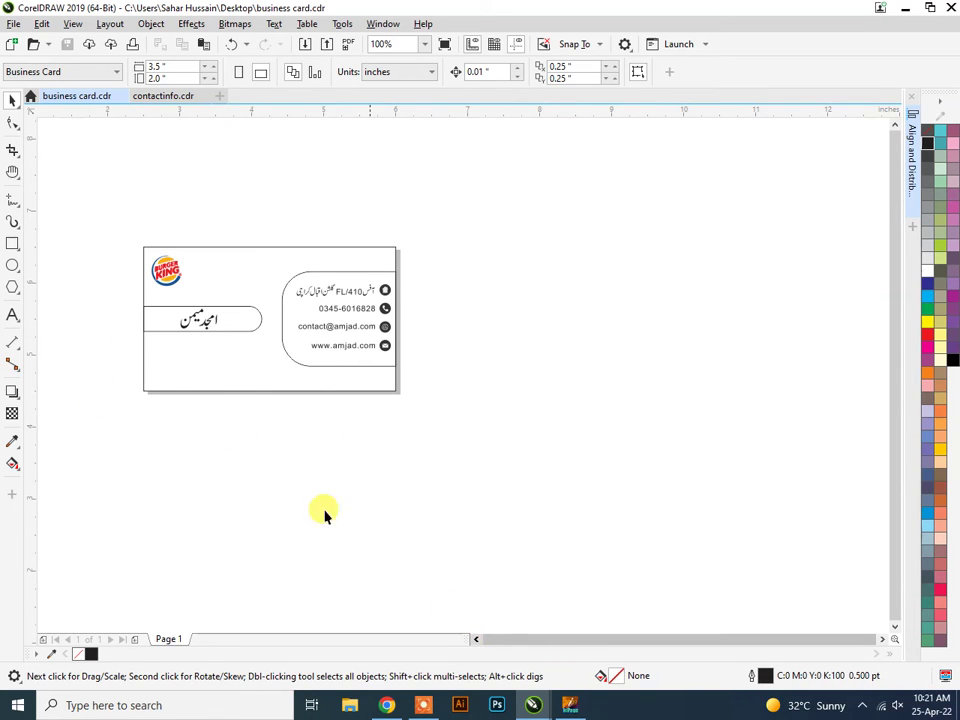
{"action": "scroll", "coordinate": [112, 285], "scroll_direction": "up", "scroll_amount": 2}
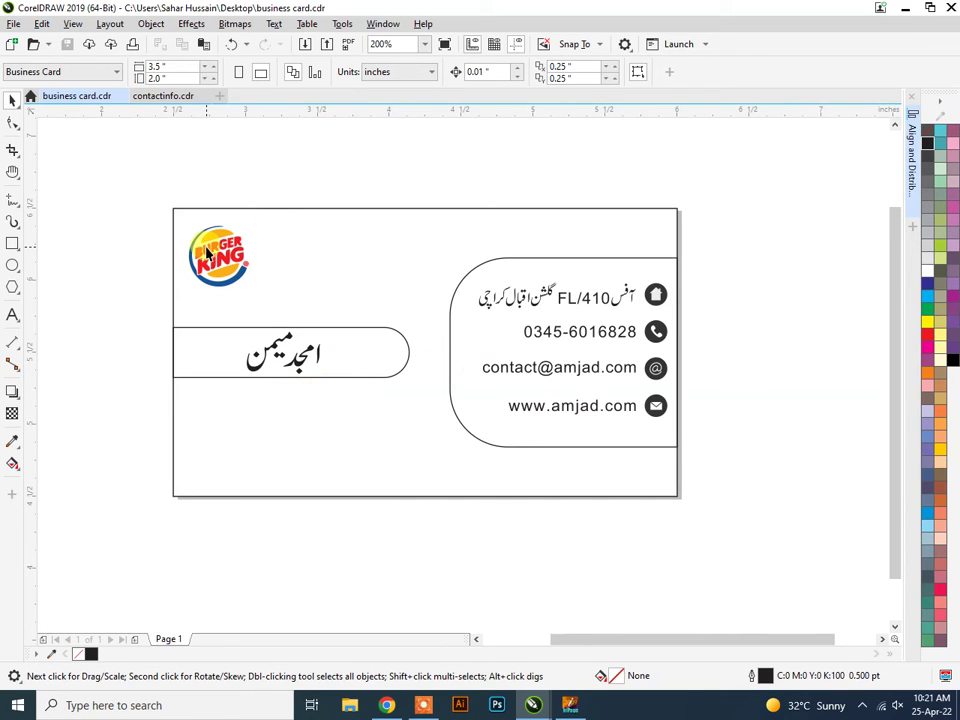
Nudge the loose pieces of the Urdu name's first word slightly right.
{"action": "left_click", "coordinate": [302, 366]}
{"action": "mouse_move", "coordinate": [326, 371]}
{"action": "left_mouse_down"}
{"action": "mouse_move", "coordinate": [369, 343]}
{"action": "mouse_move", "coordinate": [318, 352]}
{"action": "left_mouse_up"}
{"action": "left_click", "coordinate": [319, 354]}
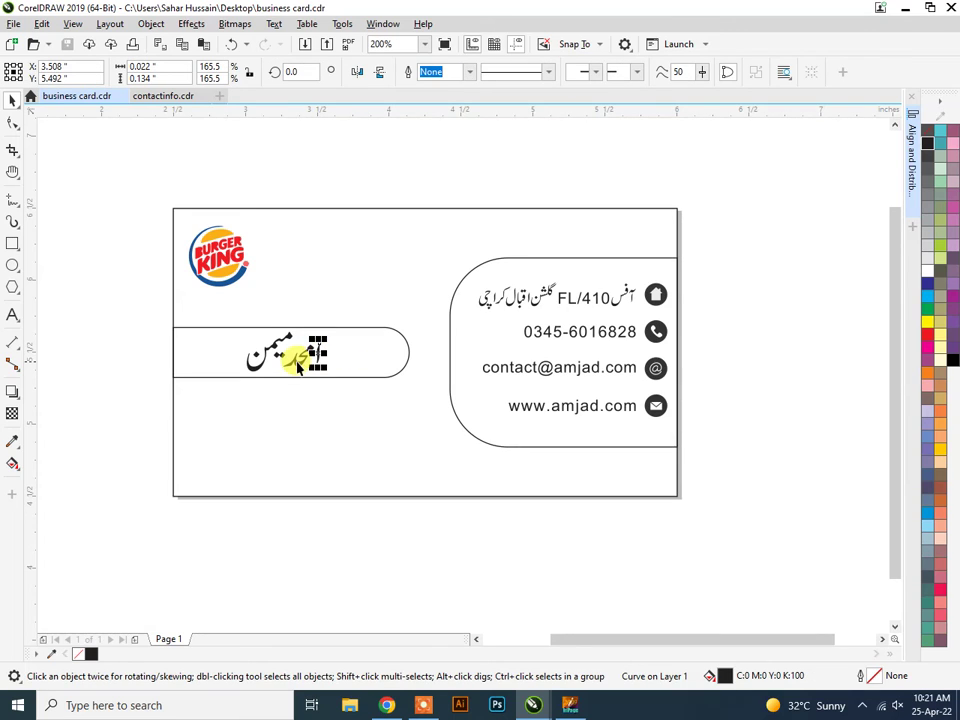
{"action": "left_click", "coordinate": [295, 366], "text": "shift"}
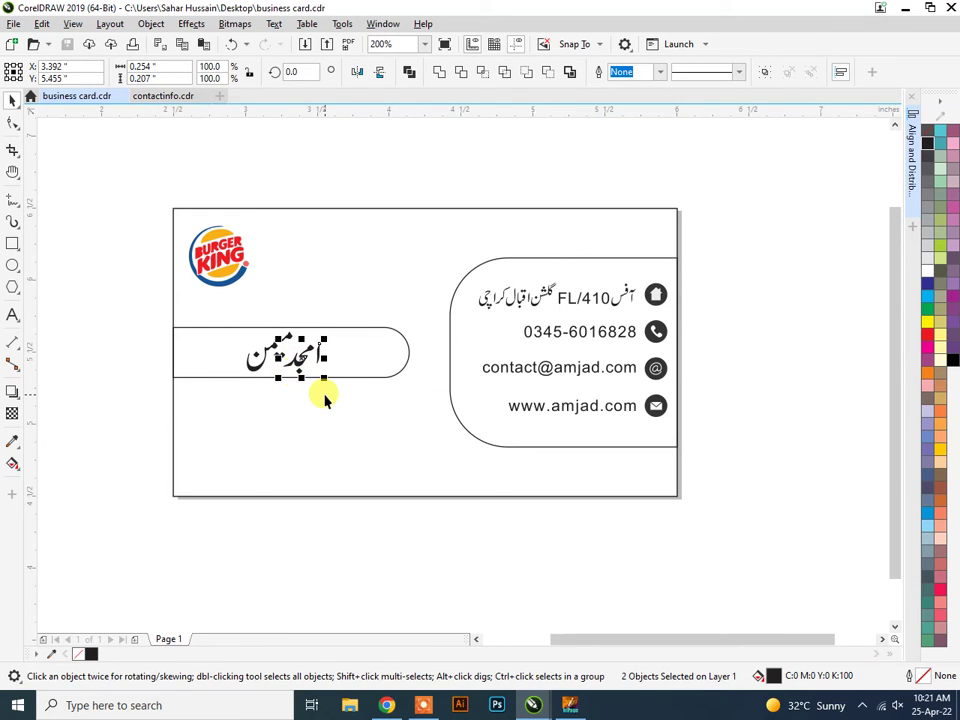
{"action": "key", "text": "Right"}
{"action": "key", "text": "Right"}
{"action": "key", "text": "Right"}
{"action": "key", "text": "Right"}
{"action": "key", "text": "Right"}
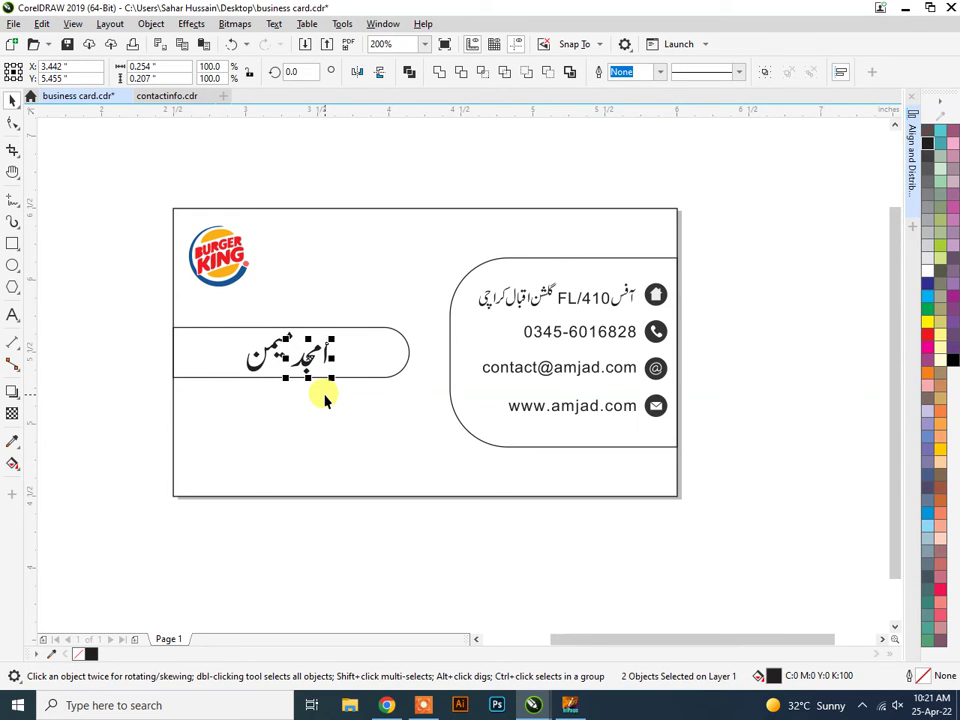
{"action": "left_click", "coordinate": [280, 551]}
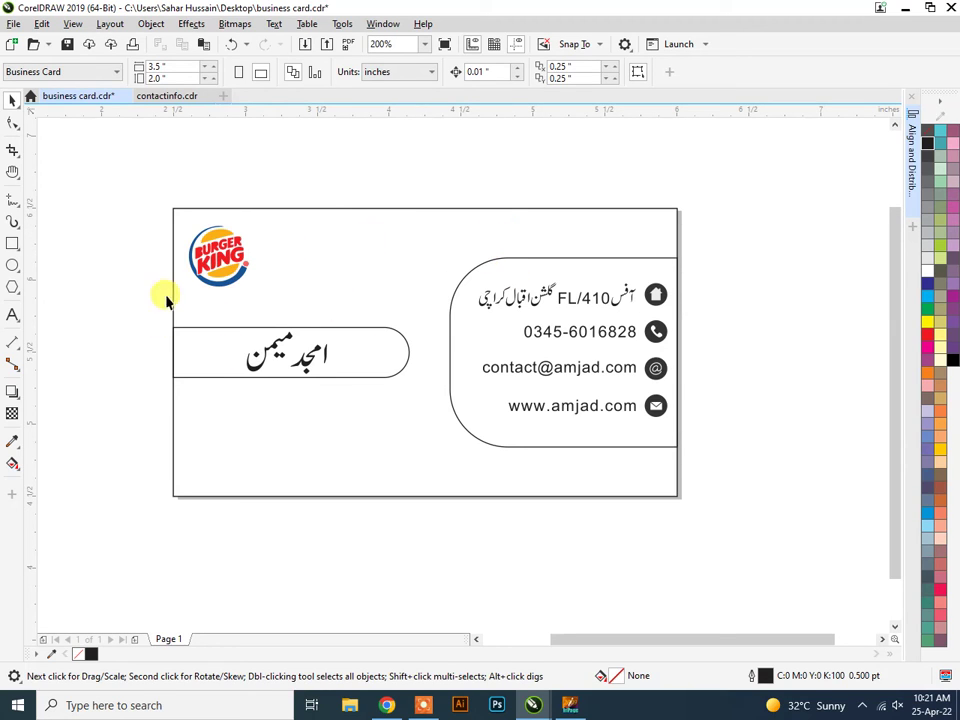
Shrink the Burger King logo to about 55%, nudge it into the top-left corner, and save.
{"action": "left_click", "coordinate": [229, 262]}
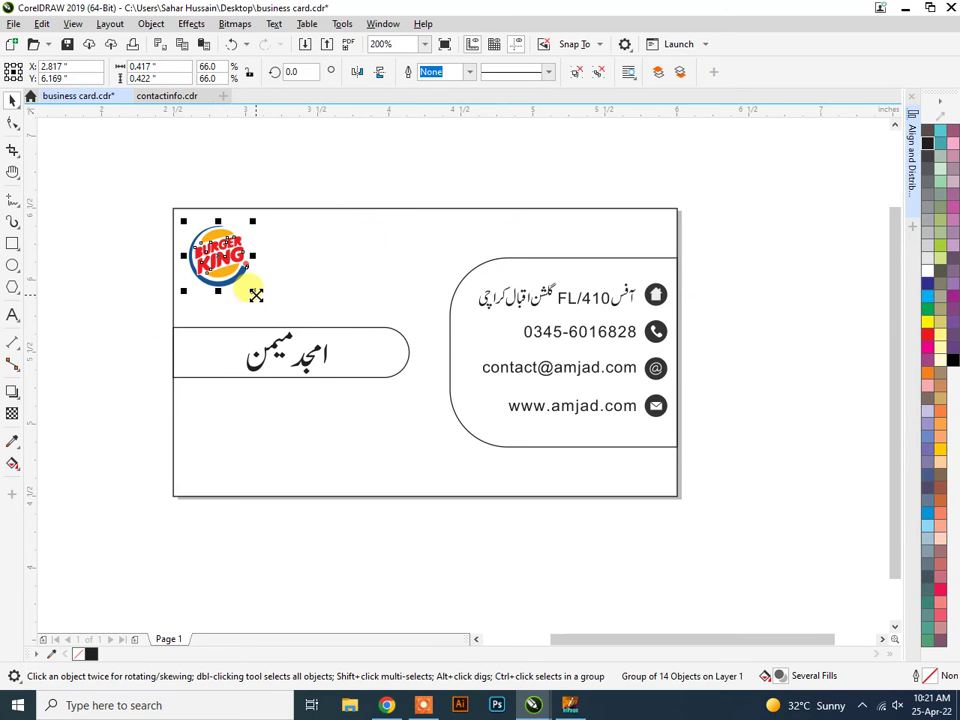
{"action": "left_click_drag", "start_coordinate": [256, 294], "coordinate": [251, 286]}
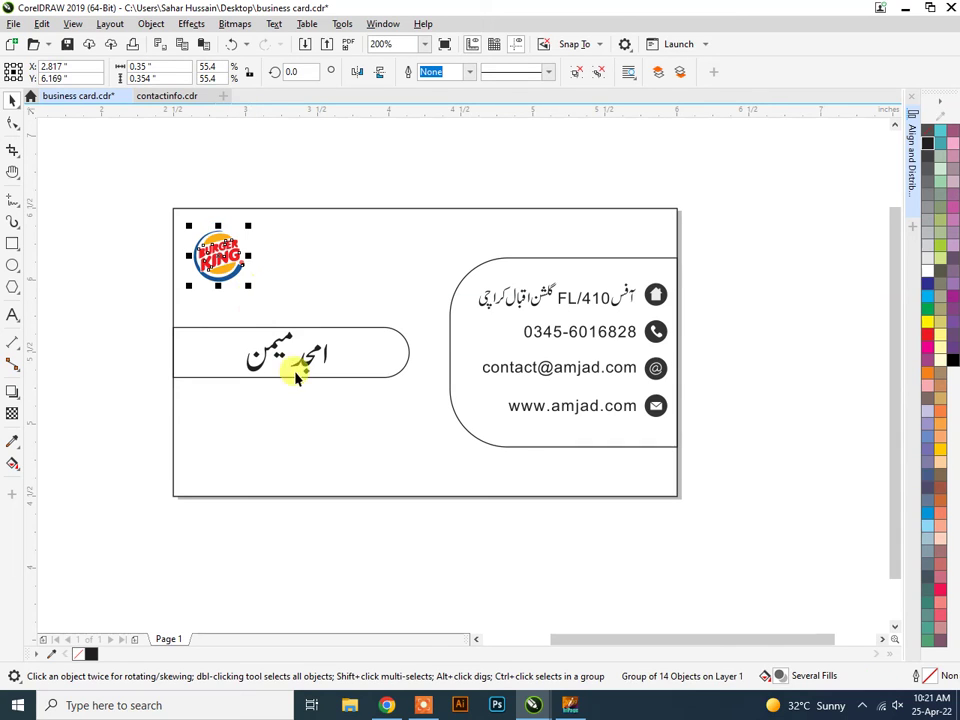
{"action": "key", "text": "Left"}
{"action": "key", "text": "Up"}
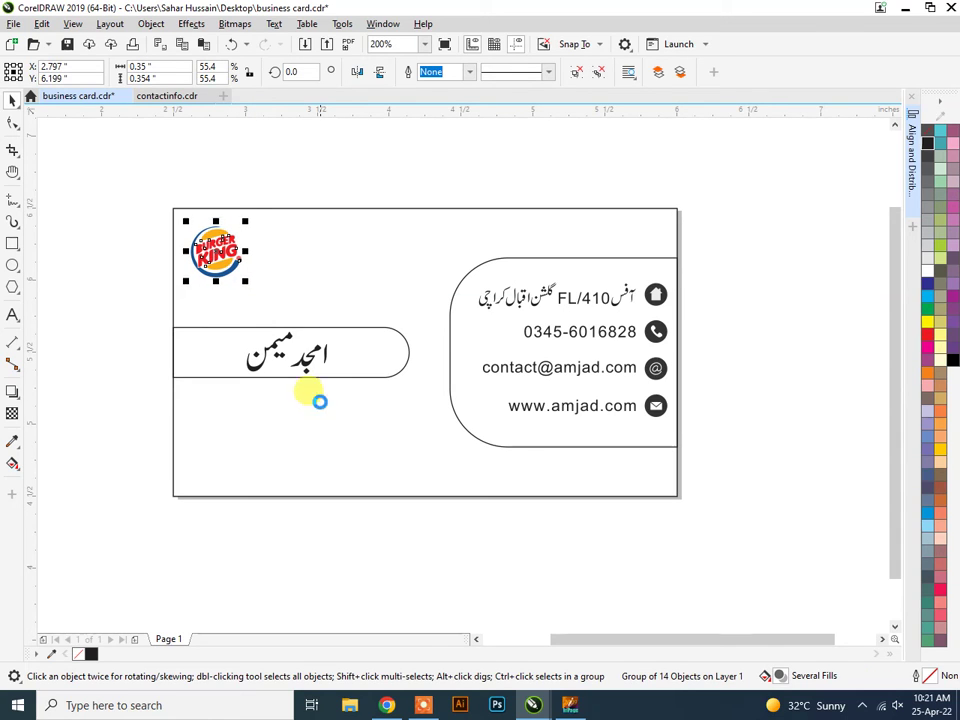
{"action": "key", "text": "Up"}
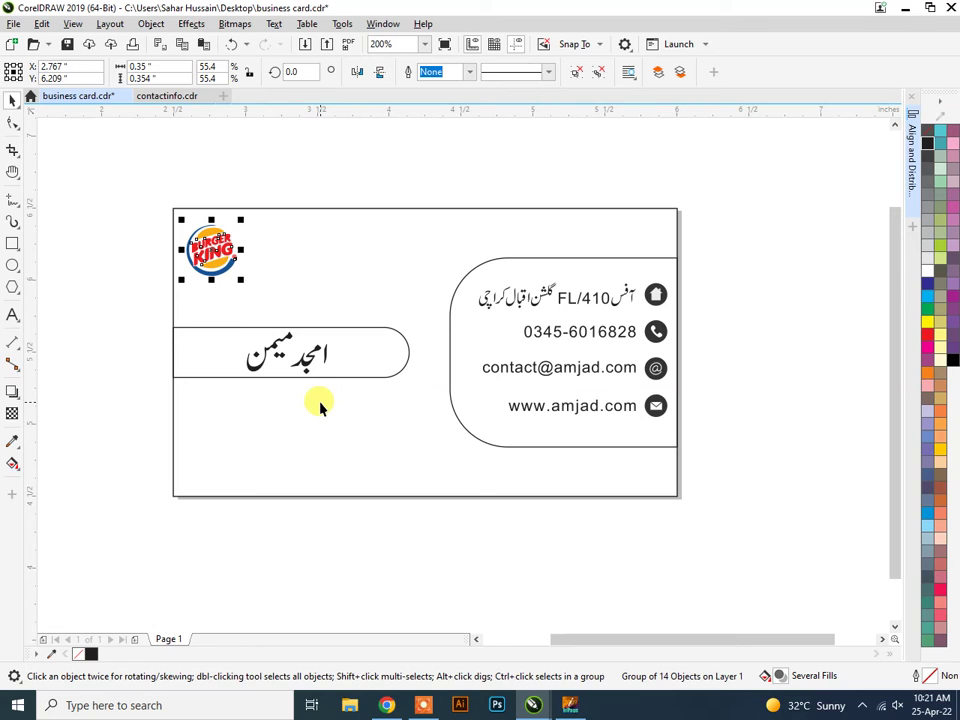
{"action": "left_click", "coordinate": [472, 545]}
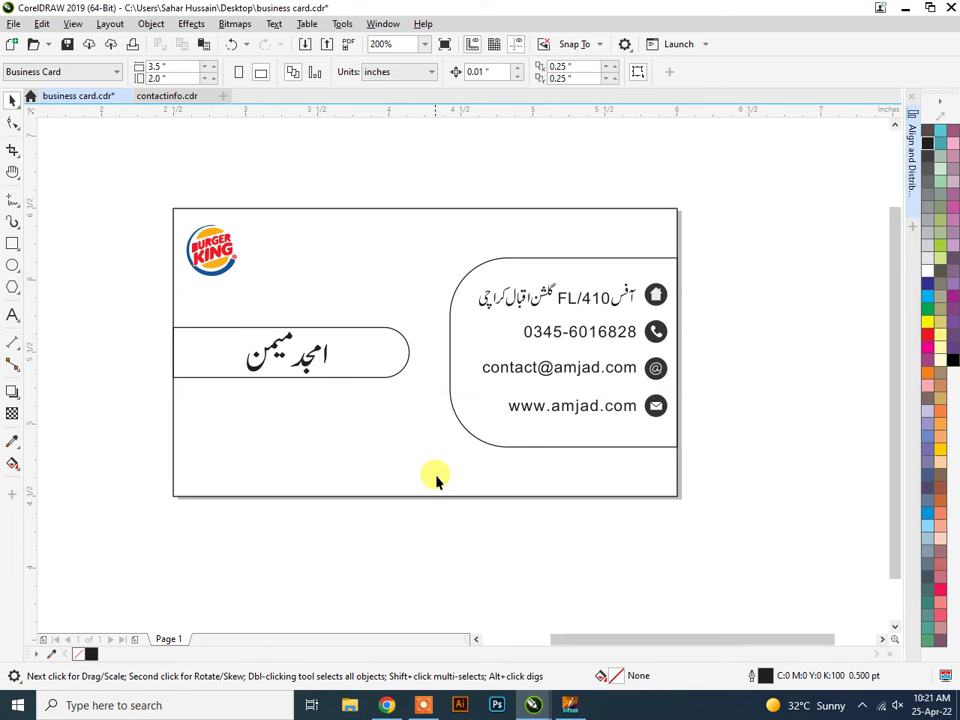
{"action": "scroll", "coordinate": [433, 440], "scroll_direction": "down", "scroll_amount": 2}
{"action": "scroll", "coordinate": [521, 487], "scroll_direction": "up", "scroll_amount": 2}
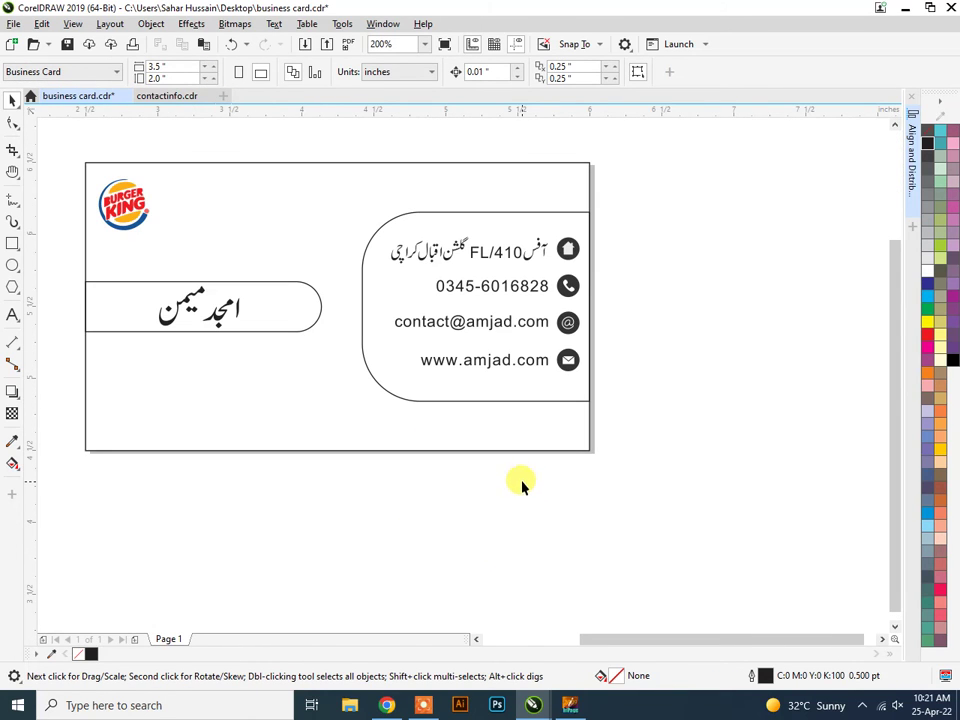
{"action": "key", "text": "ctrl+s"}
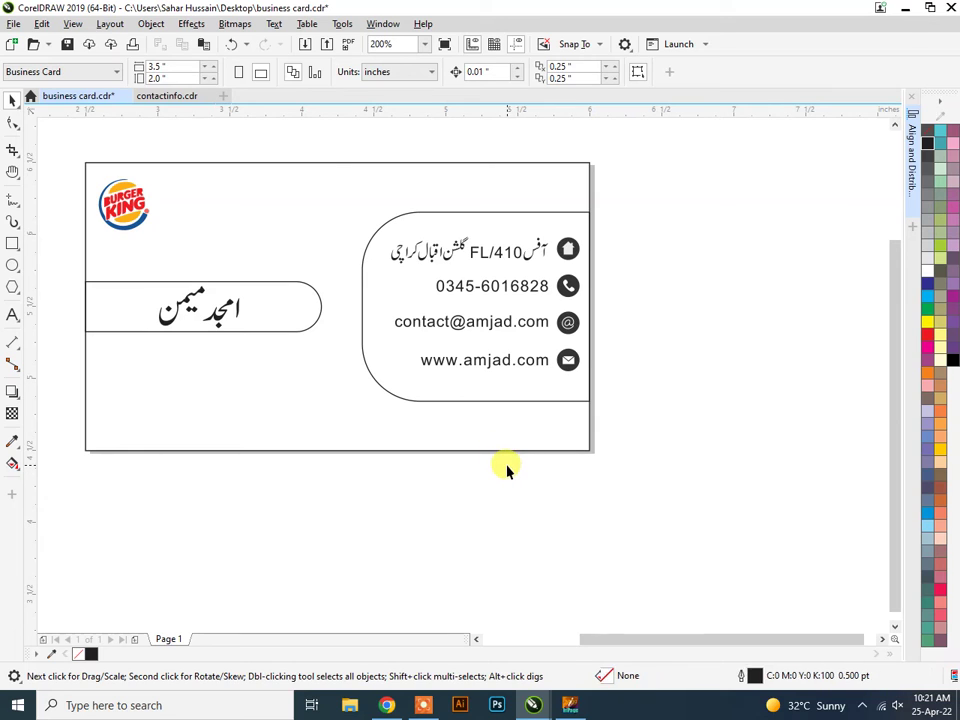
Shorten the rounded name bar from its right end to 93% of its width.
{"action": "left_click", "coordinate": [318, 316]}
{"action": "left_click_drag", "start_coordinate": [318, 306], "coordinate": [308, 306]}
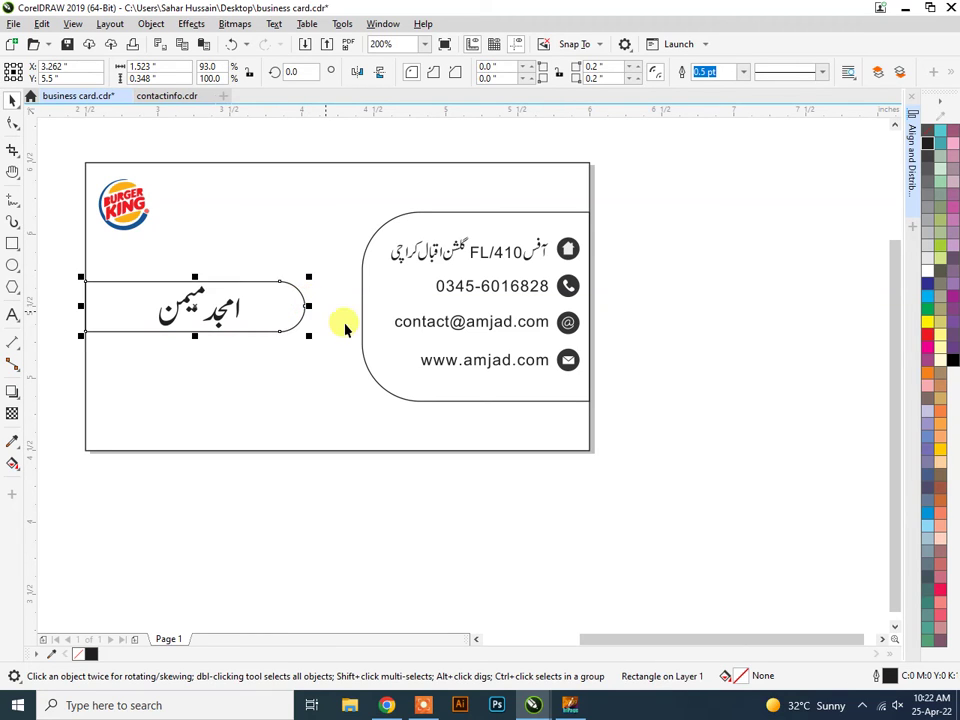
{"action": "left_click", "coordinate": [690, 429]}
{"action": "scroll", "coordinate": [700, 425], "scroll_direction": "down", "scroll_amount": 2}
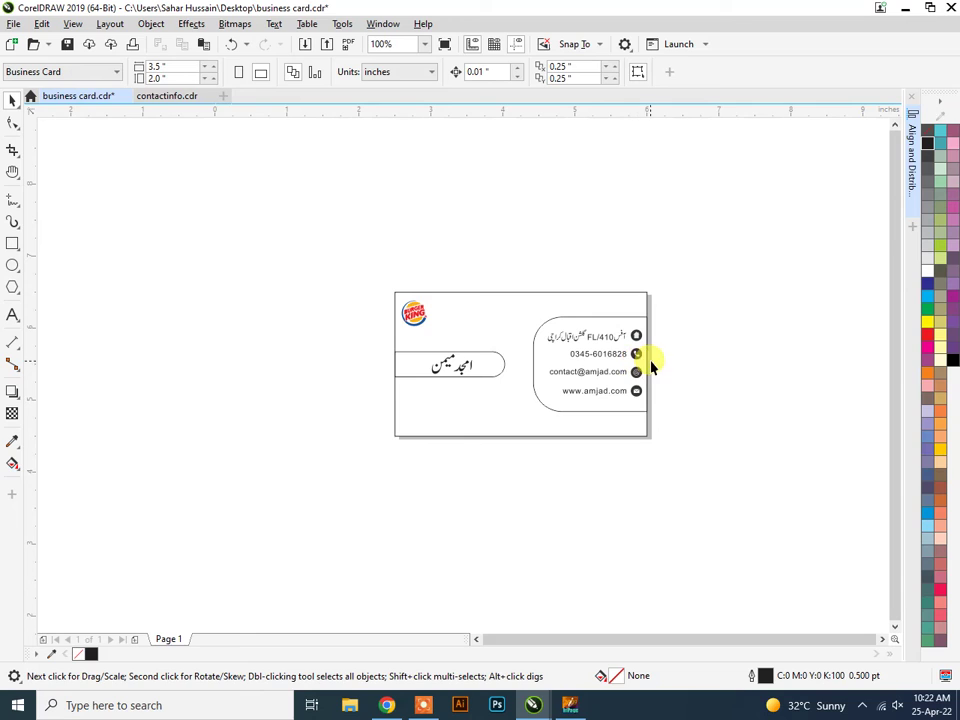
{"action": "scroll", "coordinate": [606, 340], "scroll_direction": "up", "scroll_amount": 2}
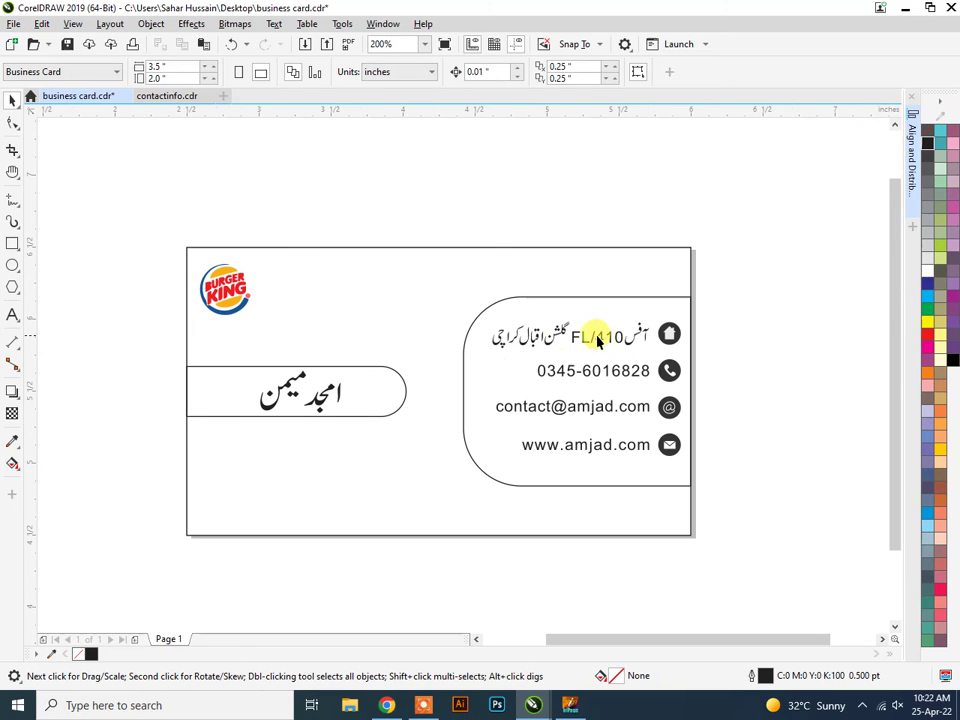
Unlock the card's locked background rectangle.
{"action": "left_click", "coordinate": [464, 250]}
{"action": "right_click", "coordinate": [465, 250]}
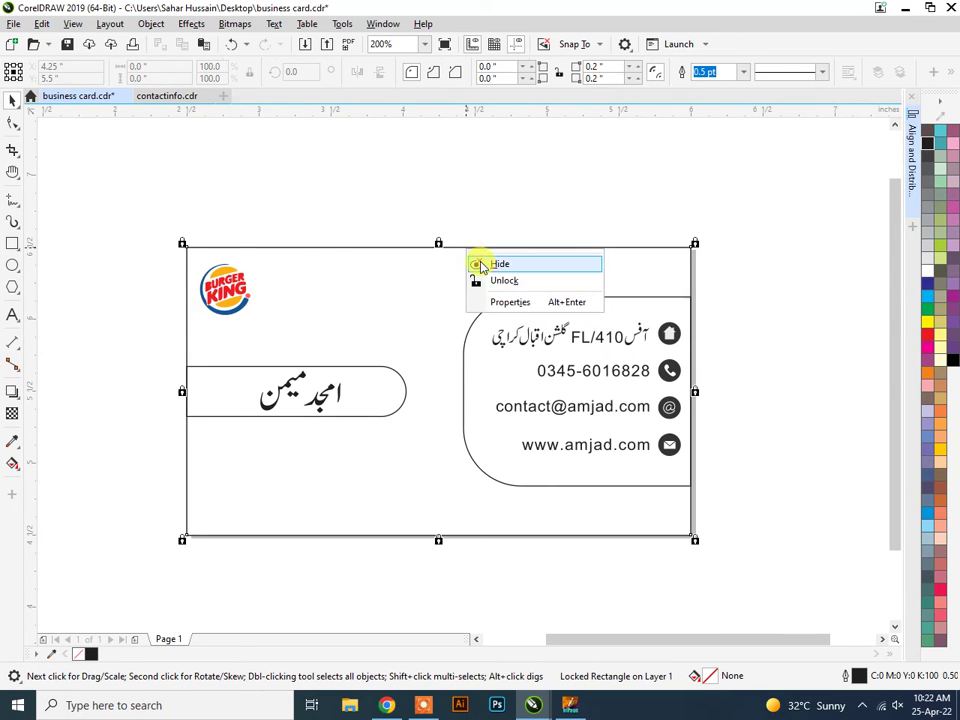
{"action": "left_click", "coordinate": [500, 283]}
{"action": "left_click", "coordinate": [350, 244]}
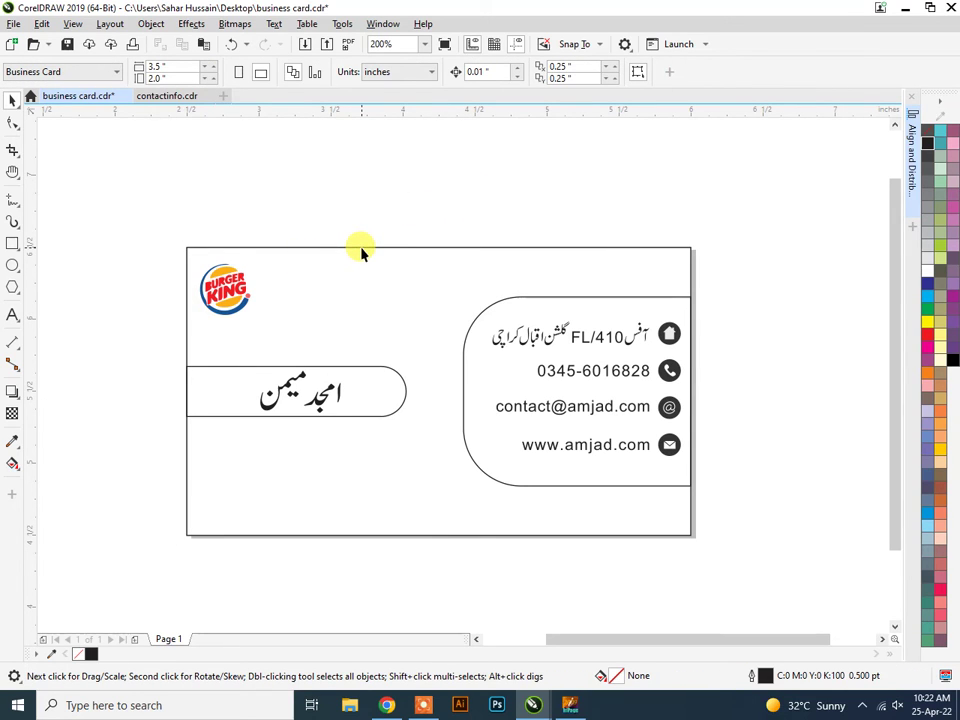
Try a black fill on the card background, undo it, then select the name bar.
{"action": "left_click", "coordinate": [360, 247]}
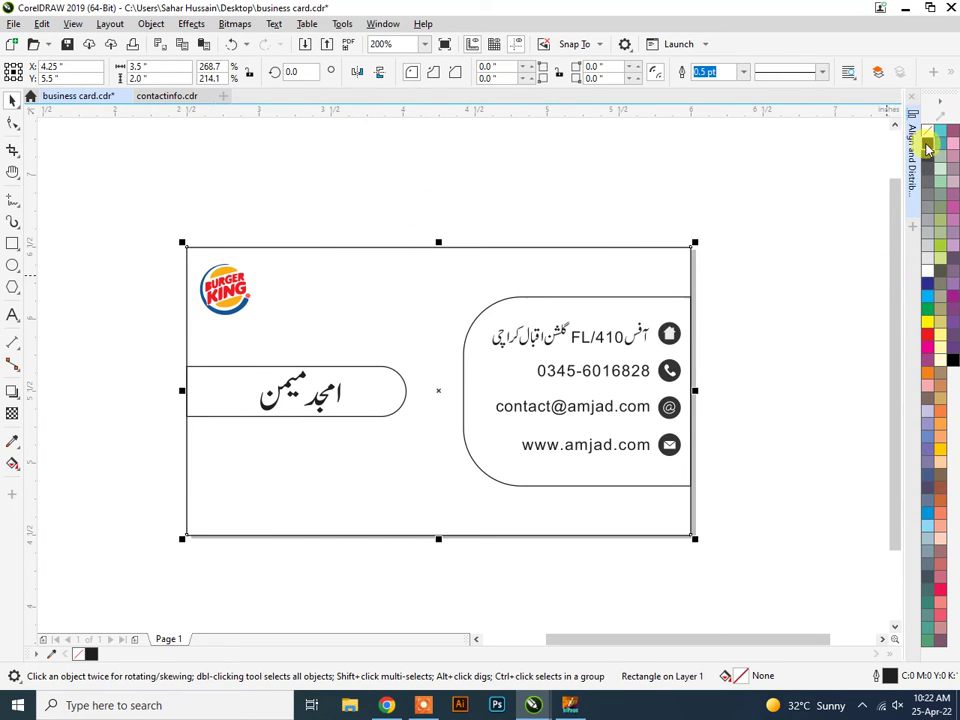
{"action": "left_click", "coordinate": [927, 144]}
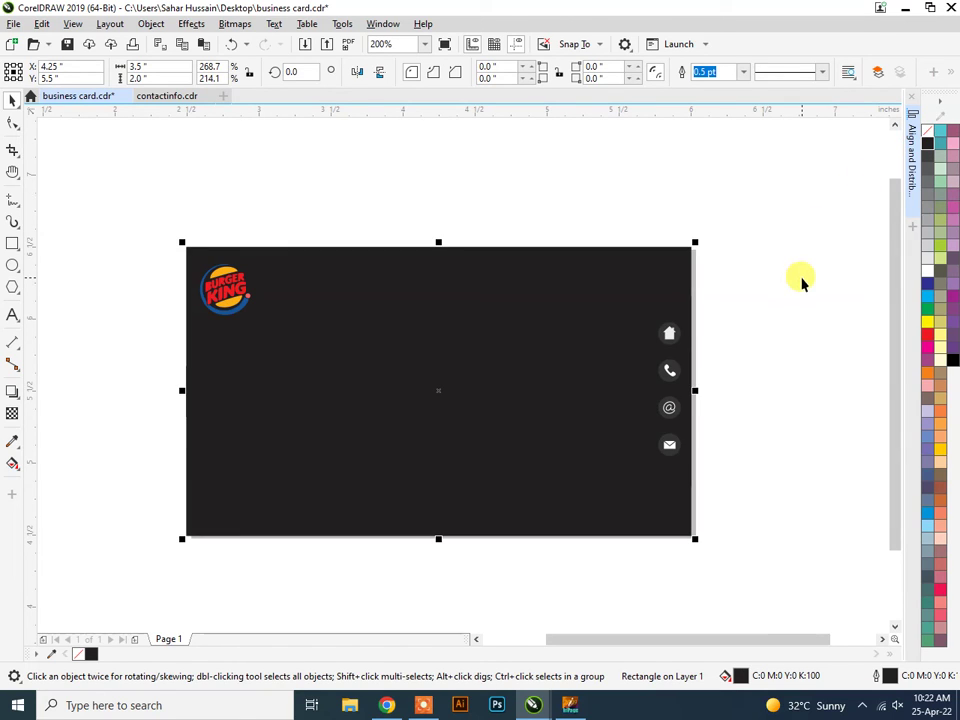
{"action": "key", "text": "ctrl+z"}
{"action": "left_click", "coordinate": [817, 427]}
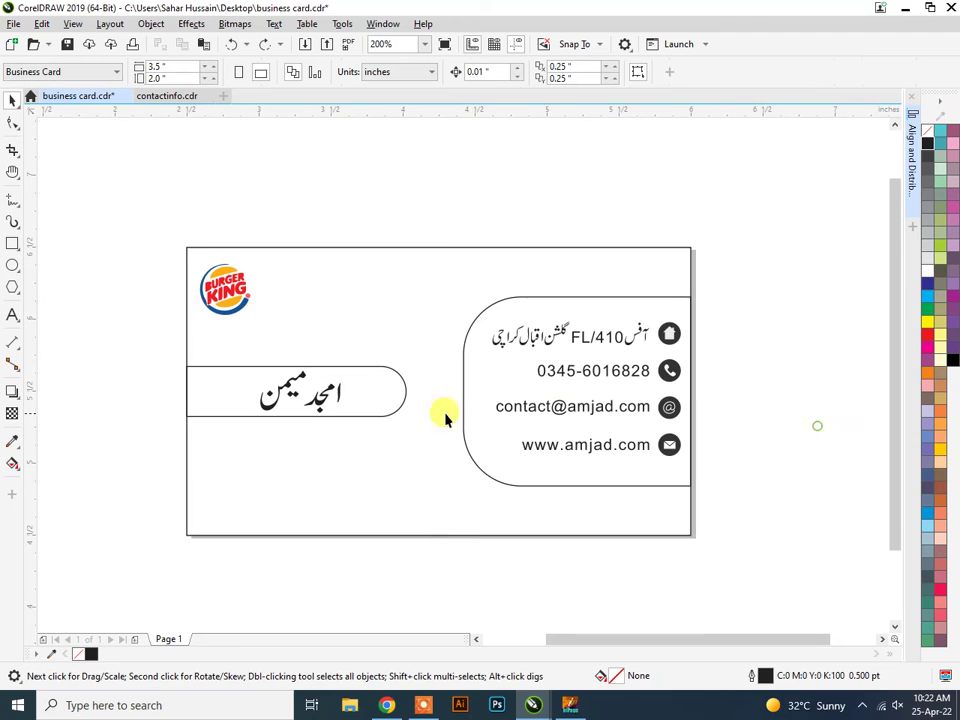
{"action": "left_click", "coordinate": [396, 411]}
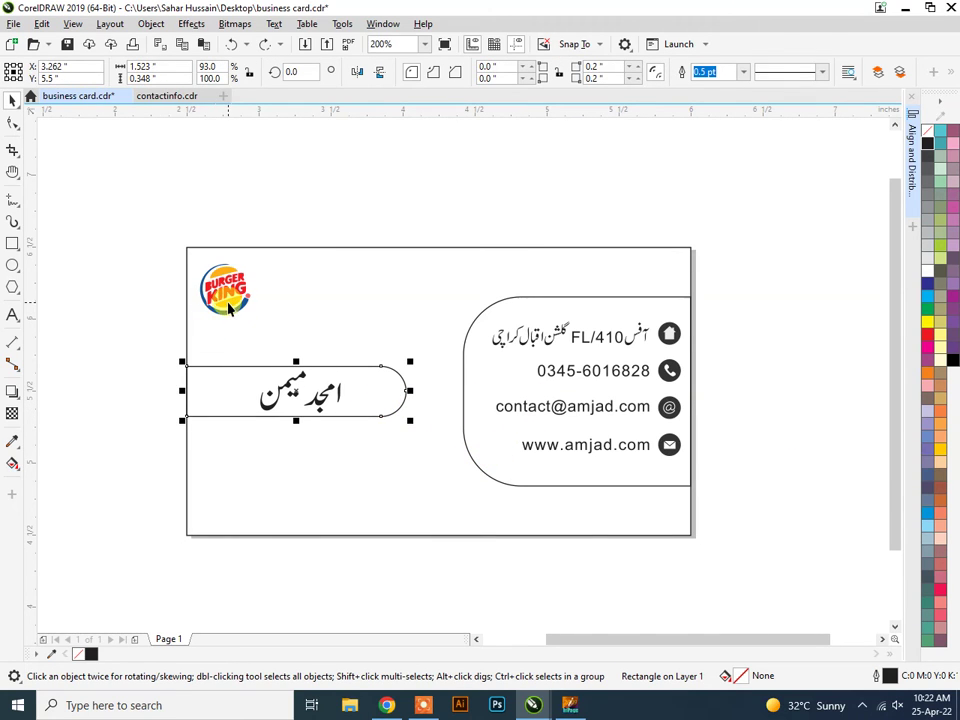
{"action": "scroll", "coordinate": [230, 316], "scroll_direction": "up", "scroll_amount": 1}
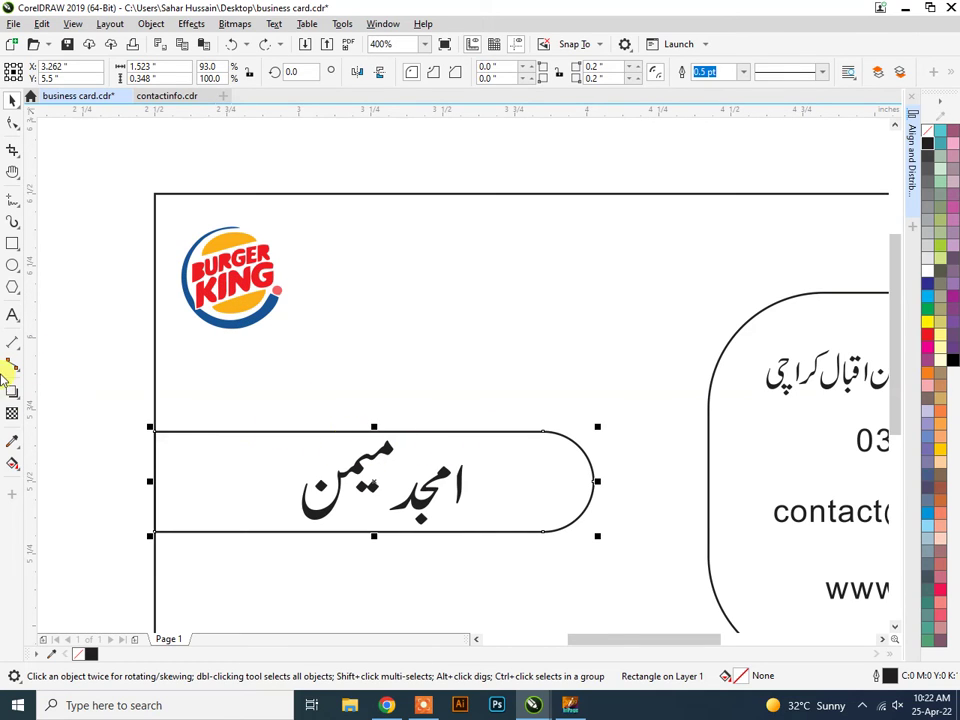
Fill the name bar with blue sampled from the Burger King logo.
{"action": "left_click", "coordinate": [12, 447]}
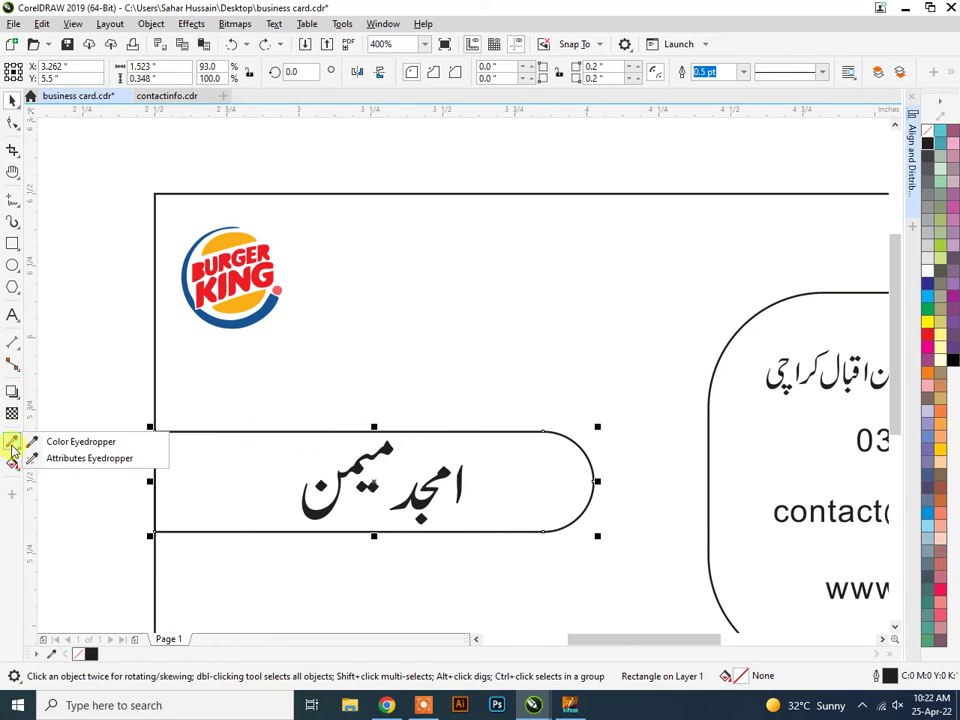
{"action": "left_click", "coordinate": [82, 441]}
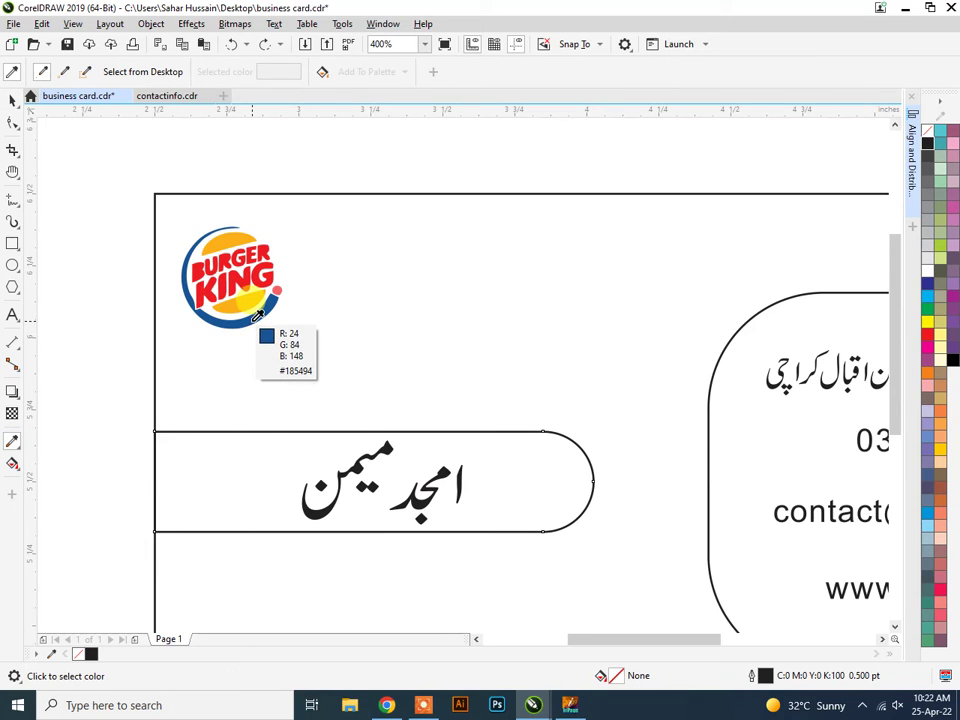
{"action": "left_click", "coordinate": [243, 318]}
{"action": "left_click", "coordinate": [245, 476]}
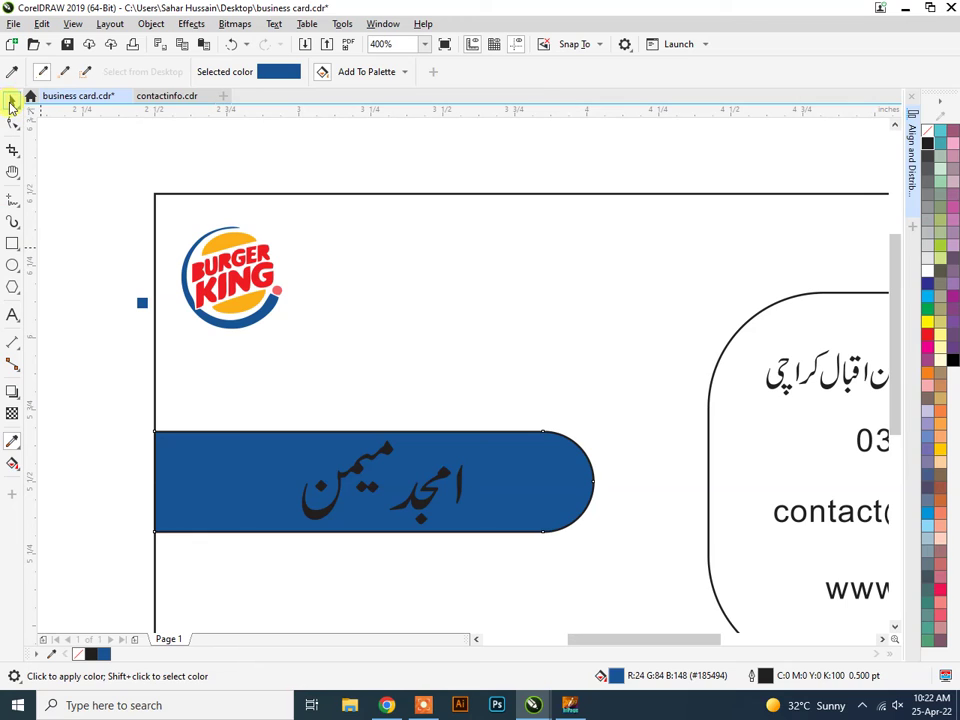
Make both Urdu name words and their small diacritic mark white.
{"action": "left_click", "coordinate": [12, 104]}
{"action": "left_click", "coordinate": [341, 471]}
{"action": "left_click", "coordinate": [348, 476]}
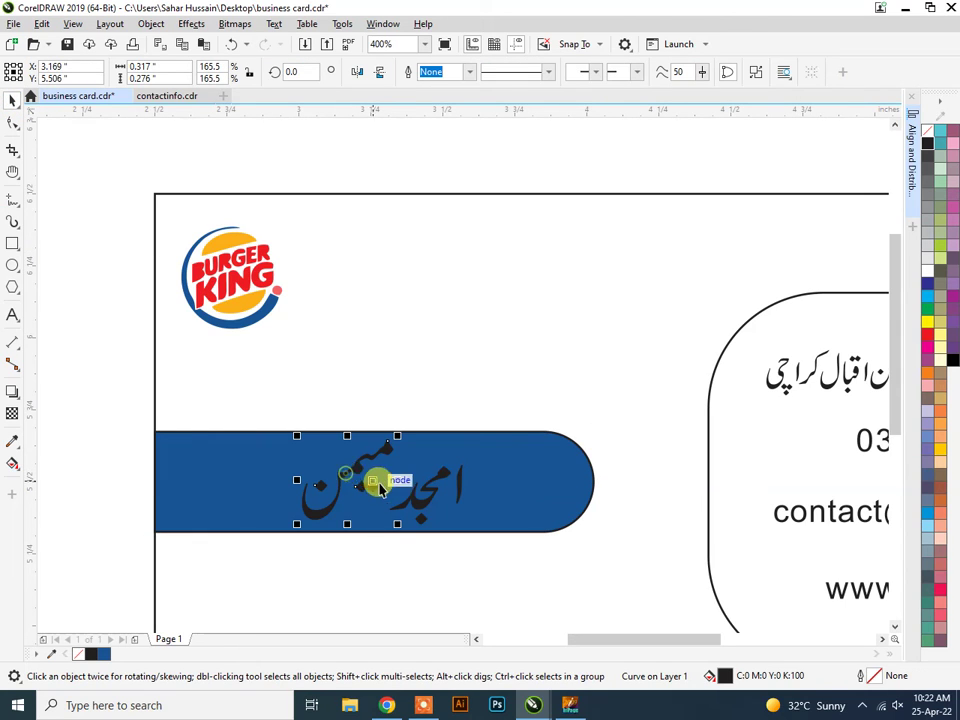
{"action": "left_click", "coordinate": [413, 500], "text": "shift"}
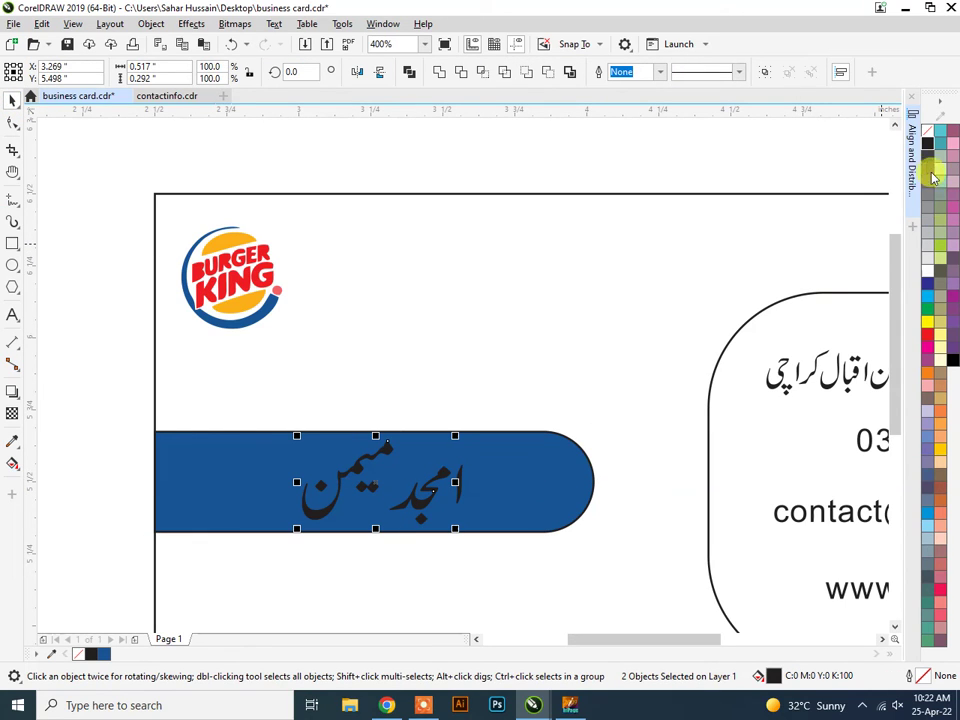
{"action": "left_click", "coordinate": [926, 268]}
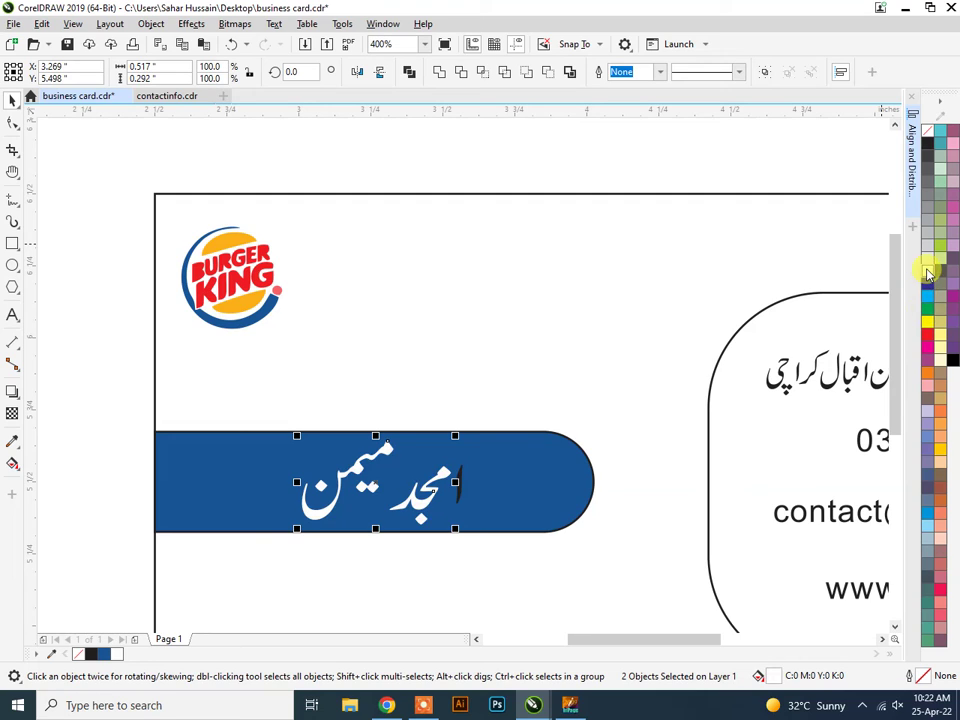
{"action": "left_click", "coordinate": [458, 490]}
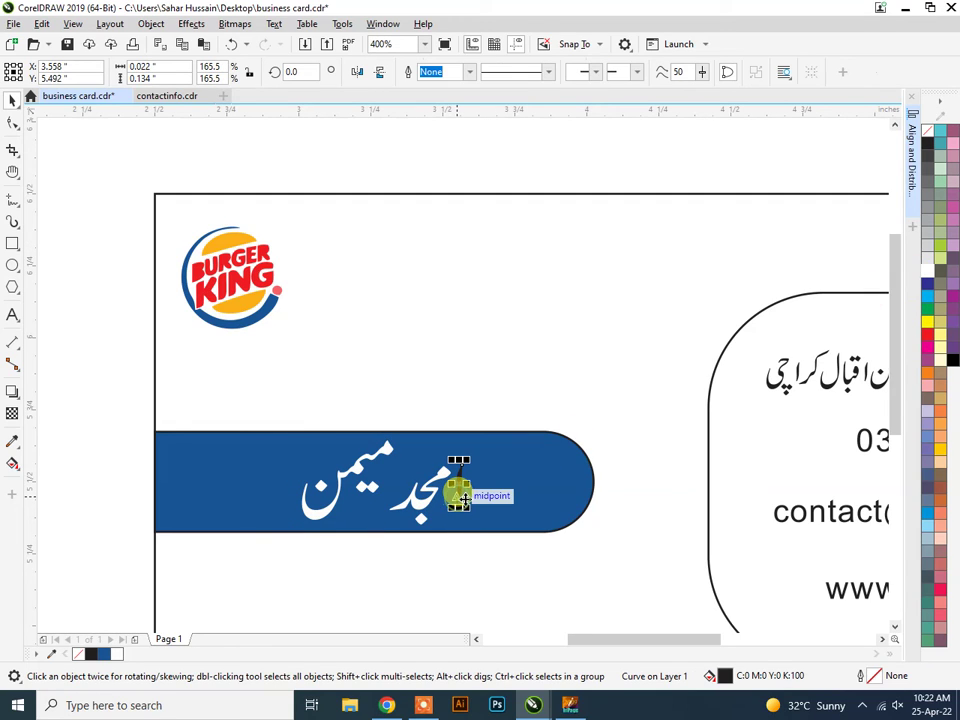
{"action": "left_click", "coordinate": [928, 274]}
{"action": "scroll", "coordinate": [516, 353], "scroll_direction": "down", "scroll_amount": 2}
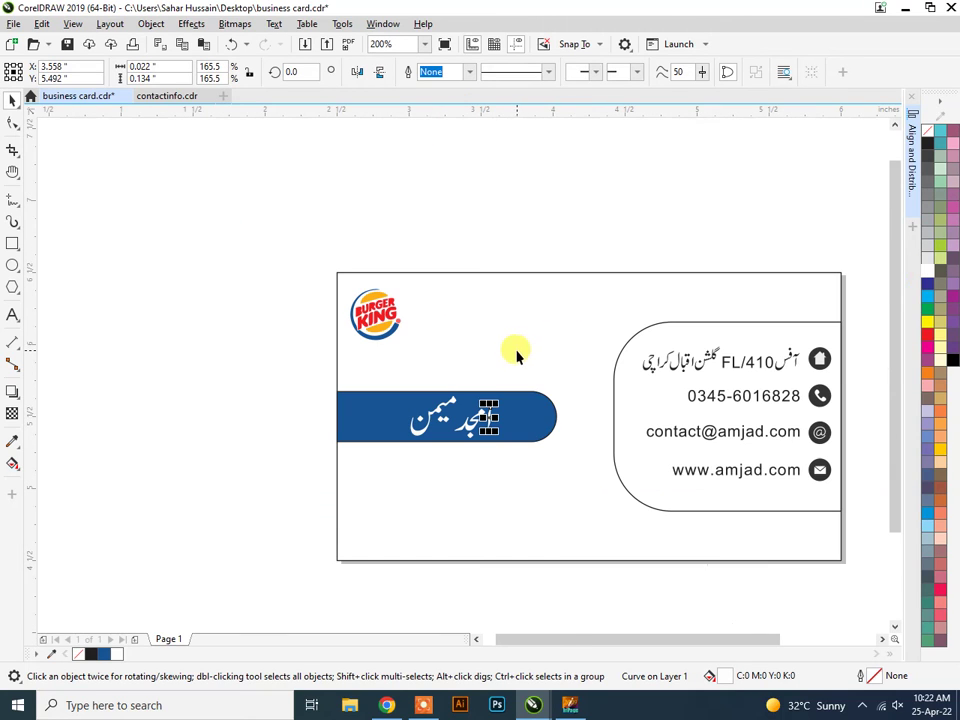
{"action": "left_click", "coordinate": [546, 418]}
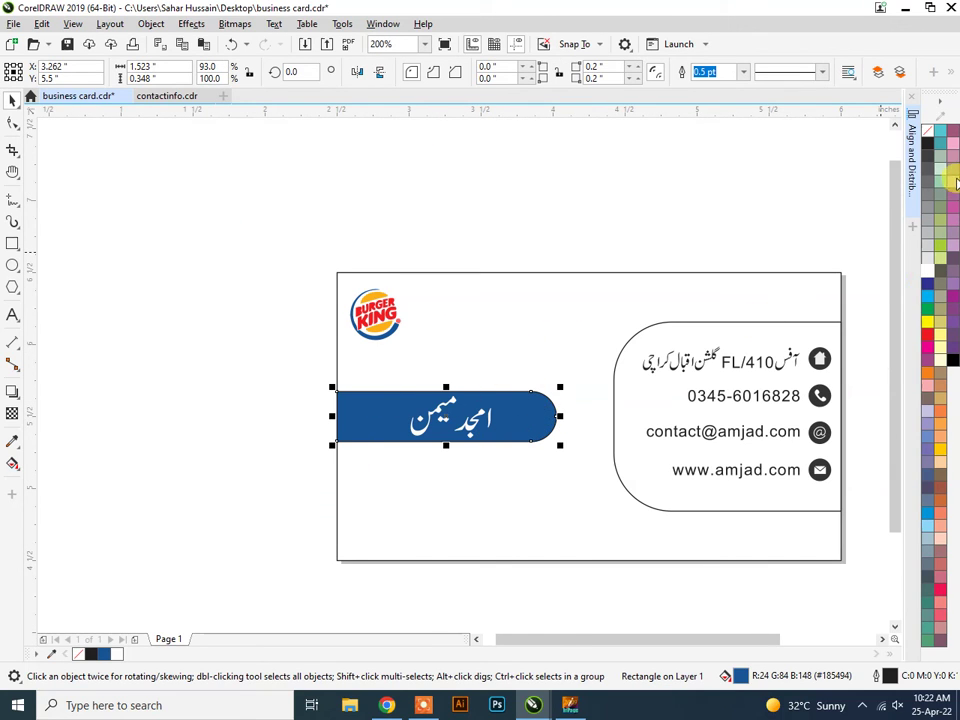
{"action": "left_click", "coordinate": [606, 174]}
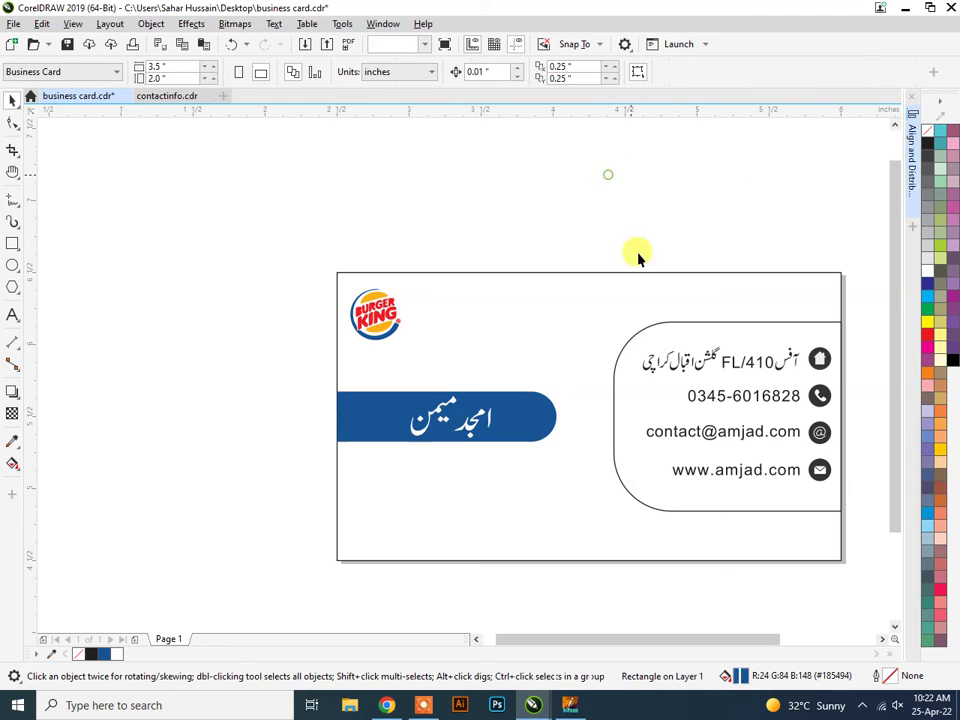
{"action": "scroll", "coordinate": [848, 418], "scroll_direction": "up", "scroll_amount": 1}
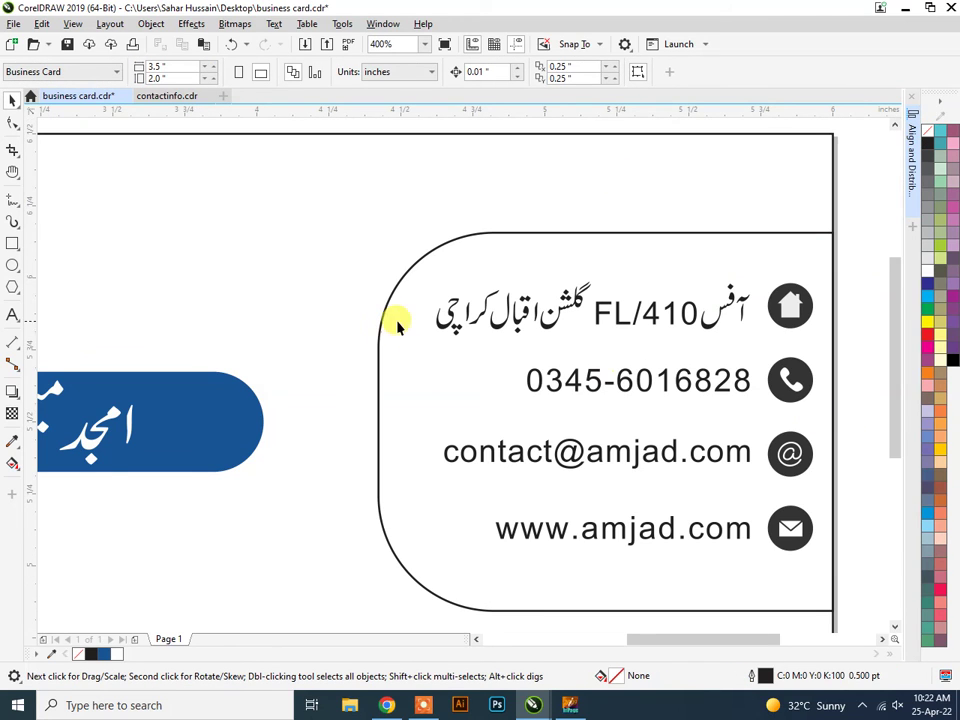
Fill the contact panel with the logo's red and the card background with black.
{"action": "scroll", "coordinate": [396, 335], "scroll_direction": "down", "scroll_amount": 1}
{"action": "left_click", "coordinate": [388, 365]}
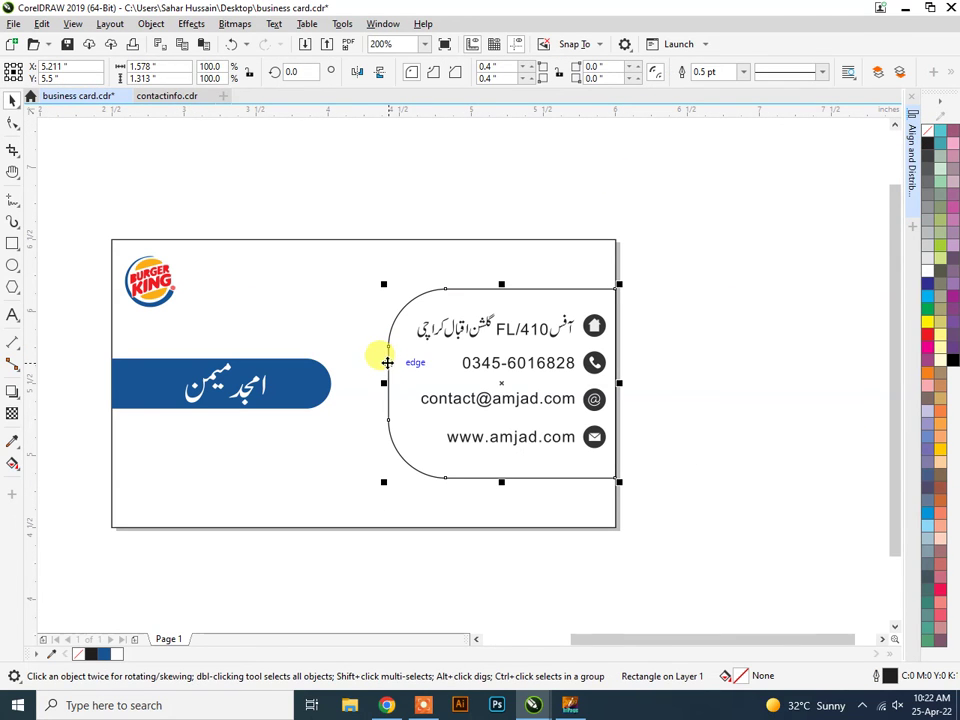
{"action": "left_click", "coordinate": [13, 440]}
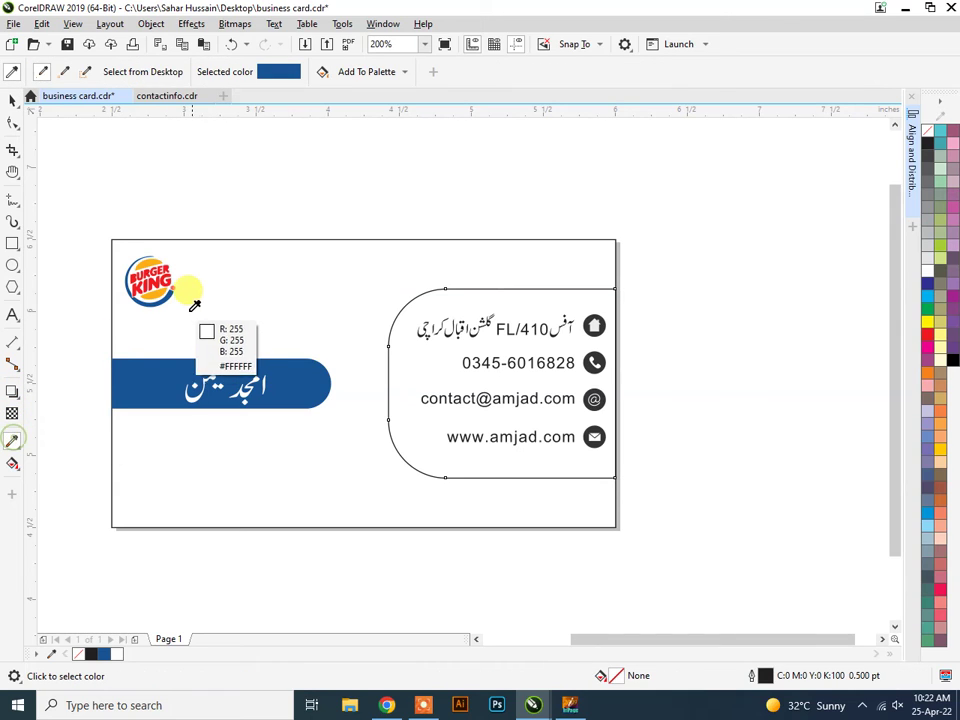
{"action": "left_click", "coordinate": [159, 281]}
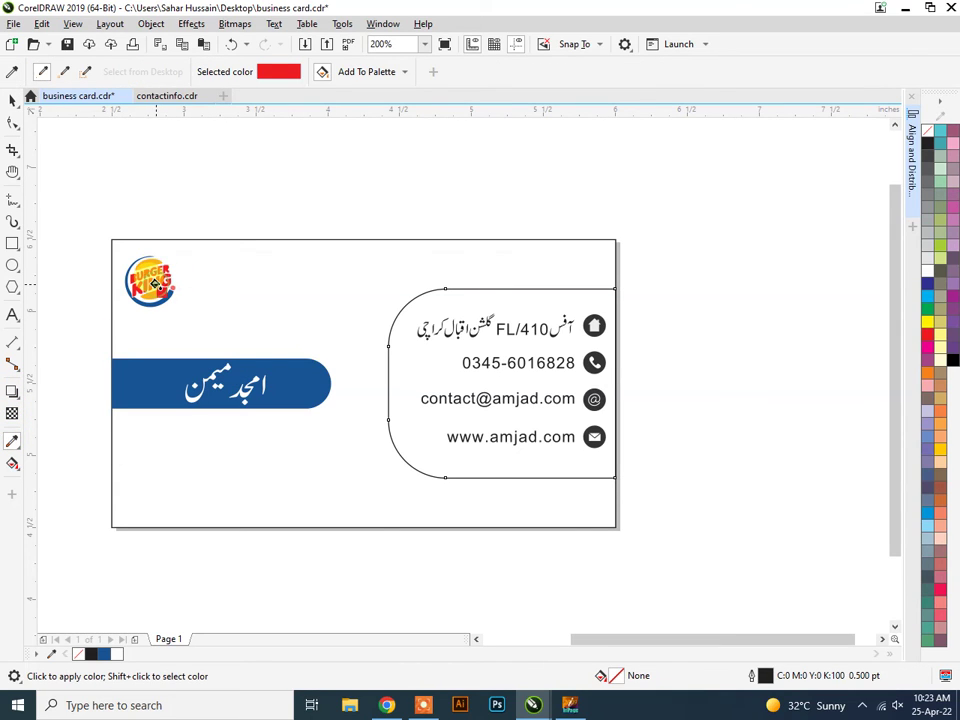
{"action": "left_click", "coordinate": [413, 366]}
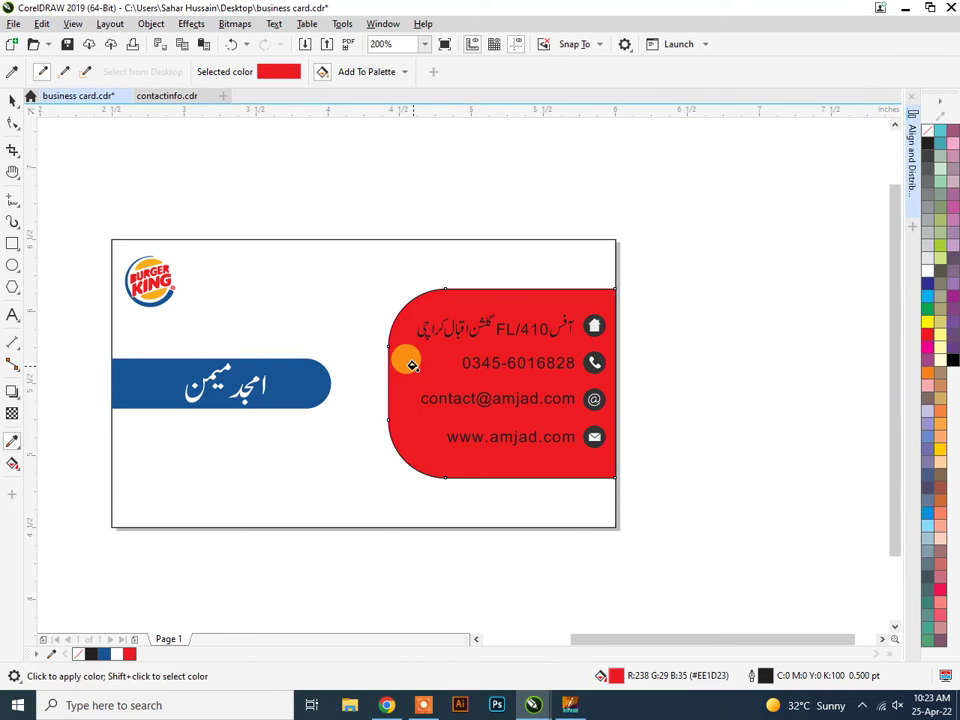
{"action": "left_click", "coordinate": [11, 102]}
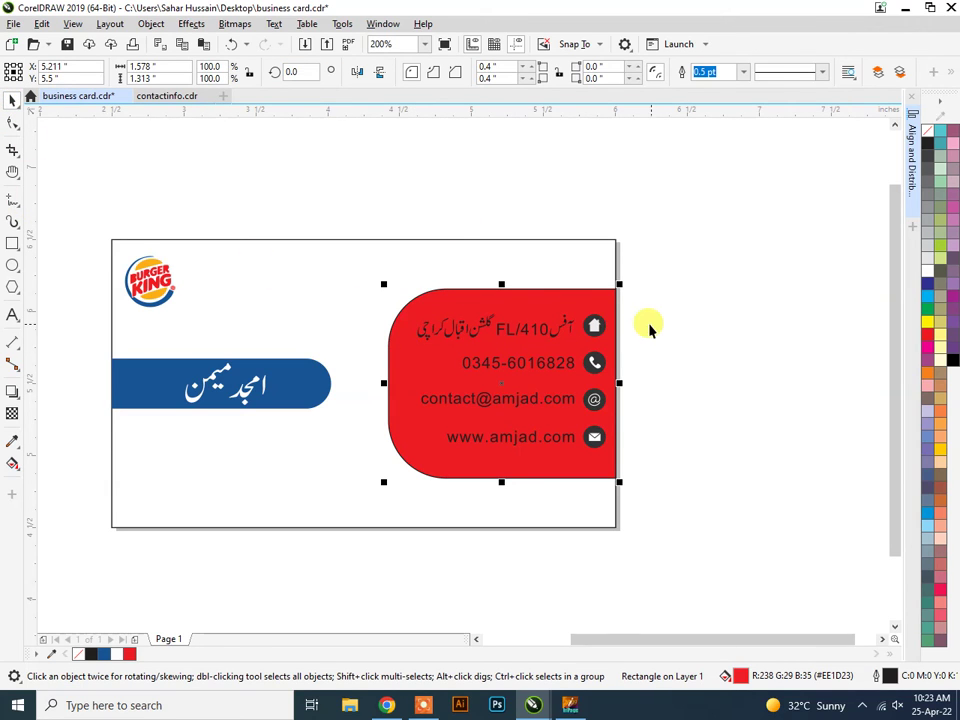
{"action": "left_click", "coordinate": [309, 241]}
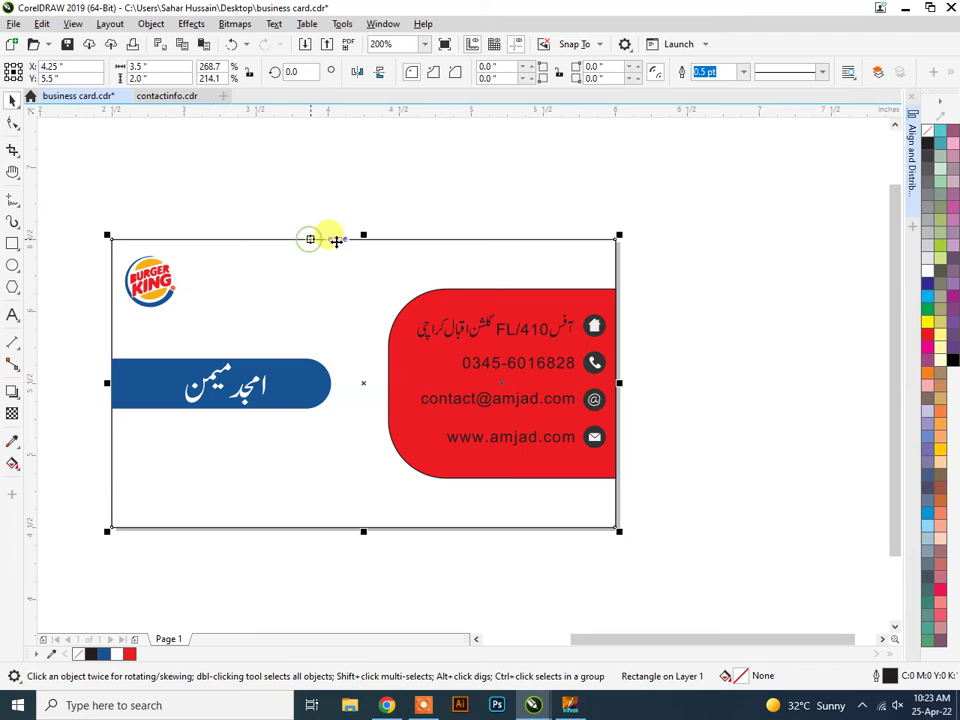
{"action": "left_click", "coordinate": [928, 146]}
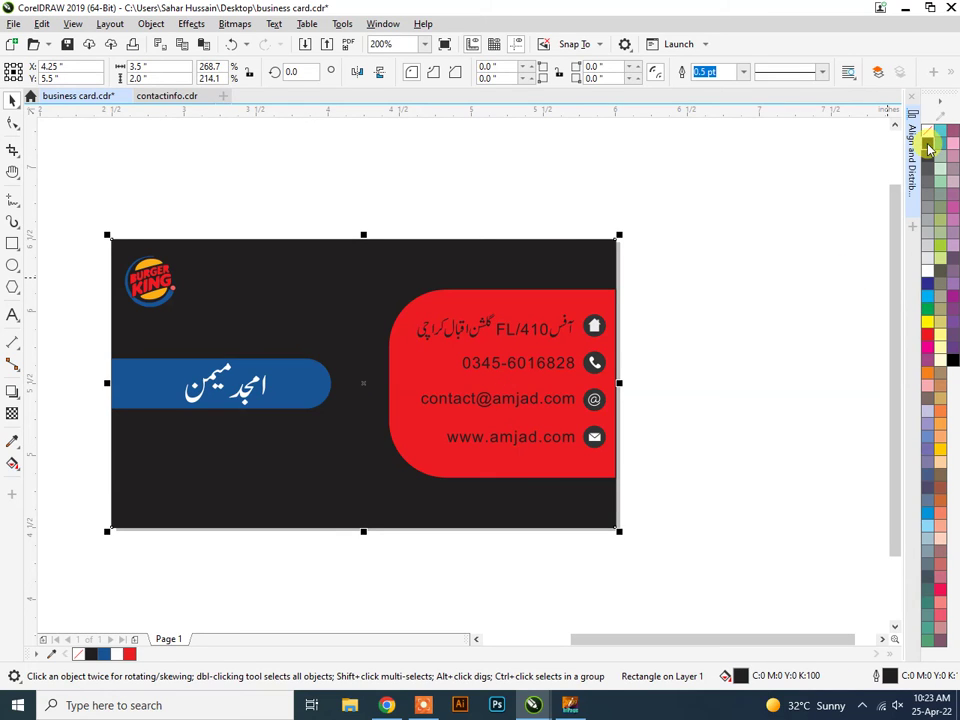
Recolour the contact panel with orange sampled from the Burger King logo.
{"action": "left_click", "coordinate": [416, 363]}
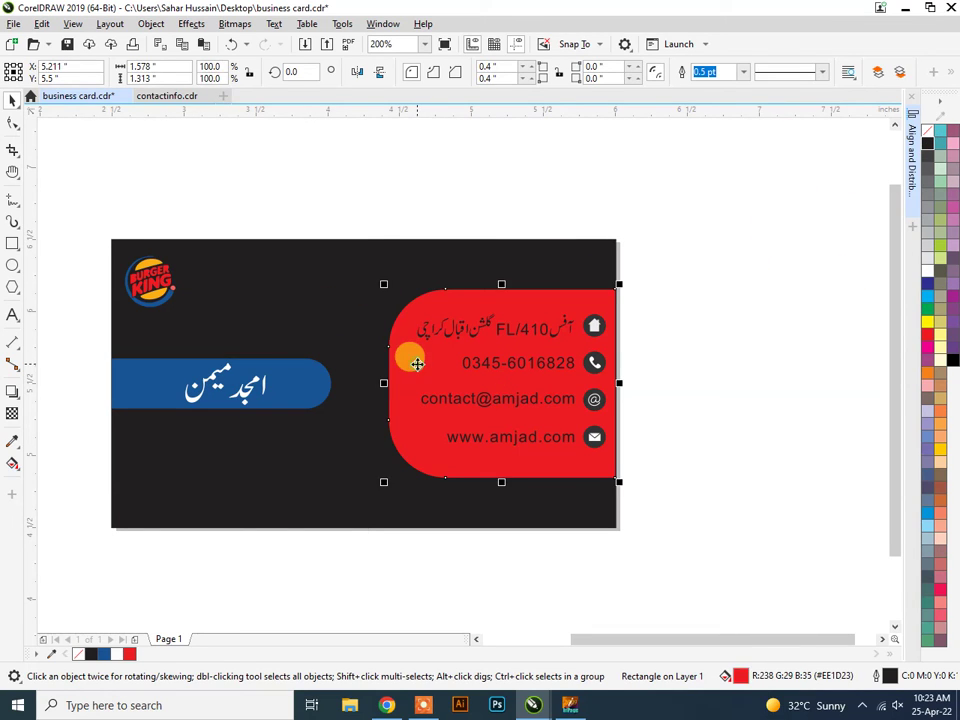
{"action": "left_click", "coordinate": [10, 444]}
{"action": "left_click", "coordinate": [148, 292]}
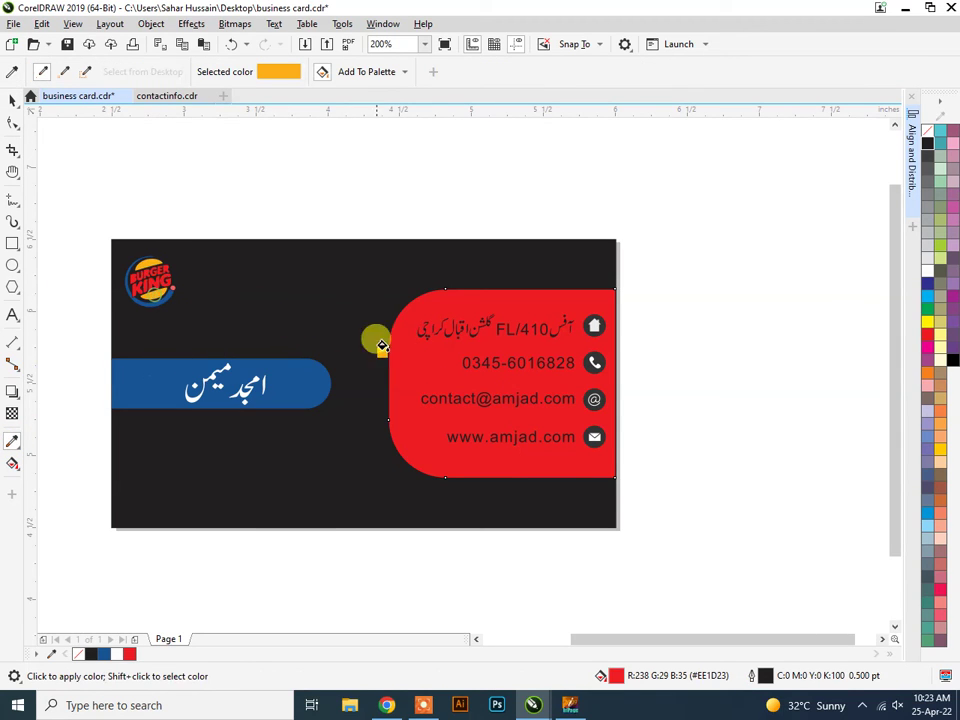
{"action": "left_click", "coordinate": [418, 350]}
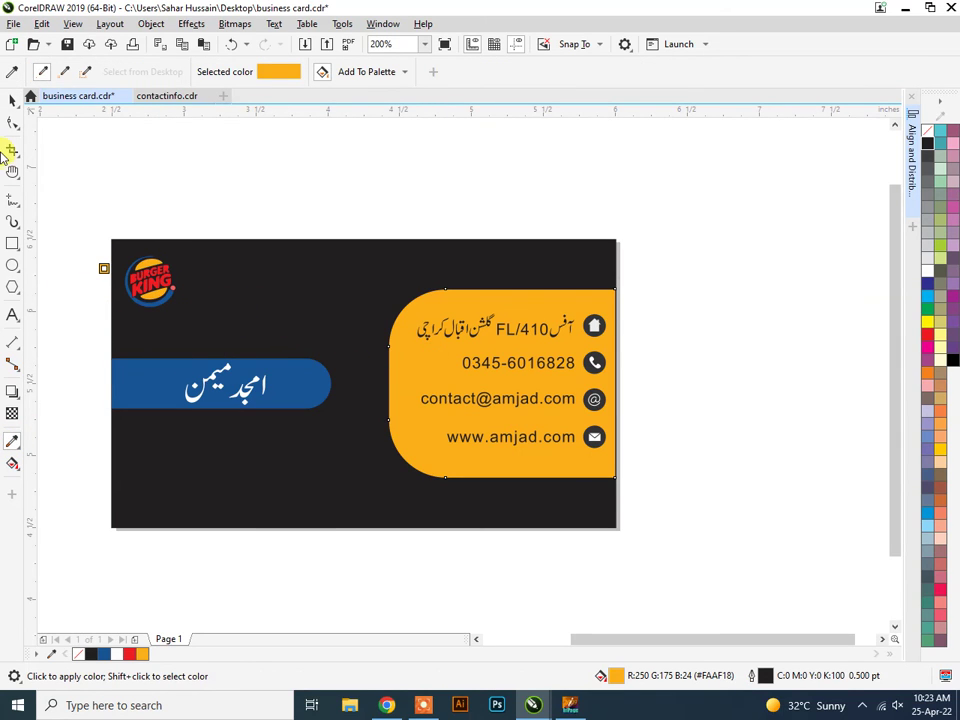
{"action": "left_click", "coordinate": [13, 99]}
{"action": "left_click", "coordinate": [403, 170]}
{"action": "scroll", "coordinate": [375, 240], "scroll_direction": "down", "scroll_amount": 2}
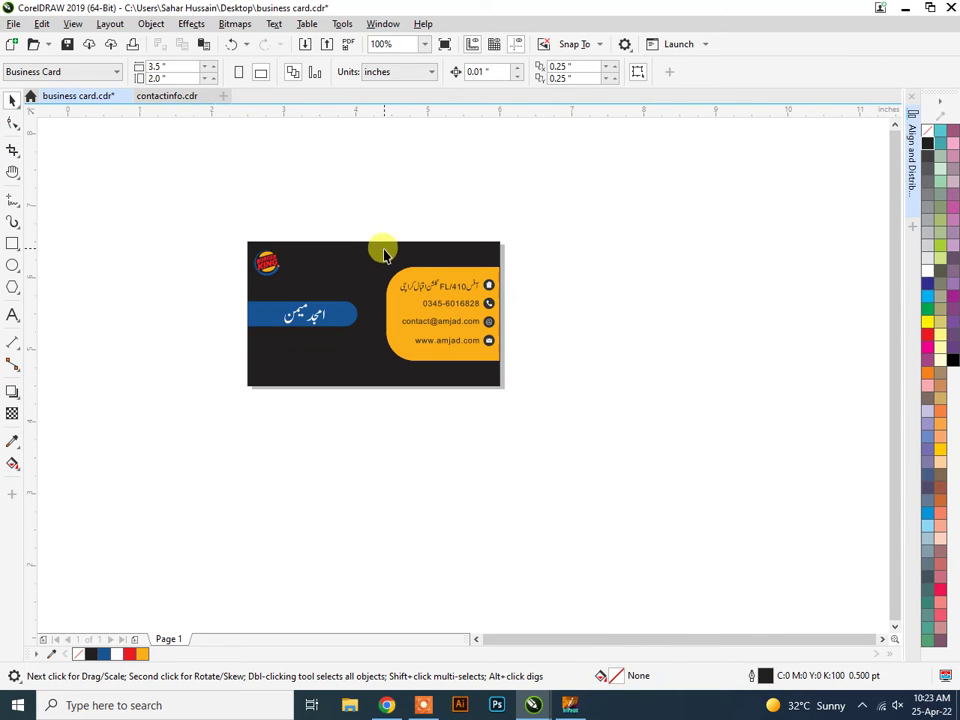
{"action": "scroll", "coordinate": [537, 300], "scroll_direction": "up", "scroll_amount": 2}
Select all four contact icons together and open their context menu, then dismiss it.
{"action": "scroll", "coordinate": [440, 284], "scroll_direction": "down", "scroll_amount": 2}
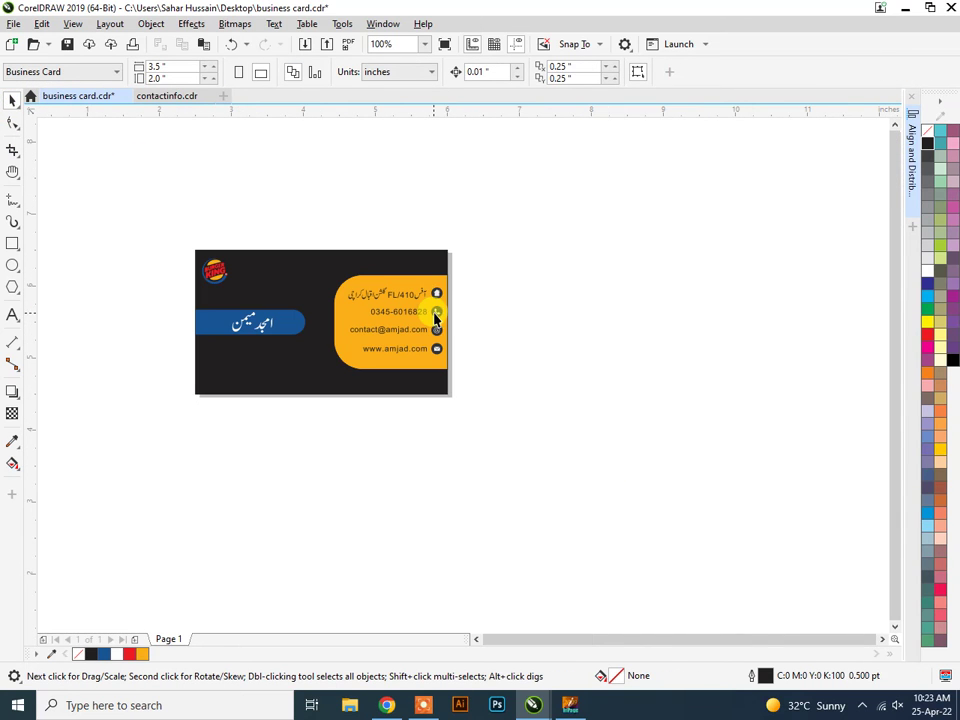
{"action": "scroll", "coordinate": [443, 293], "scroll_direction": "up", "scroll_amount": 5}
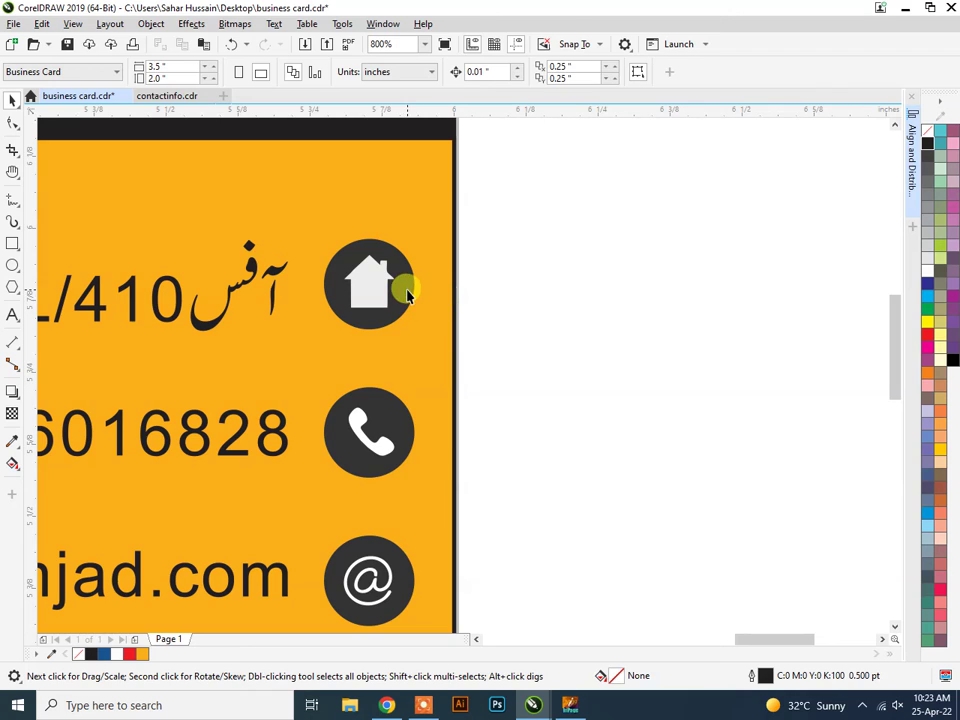
{"action": "left_click", "coordinate": [403, 287]}
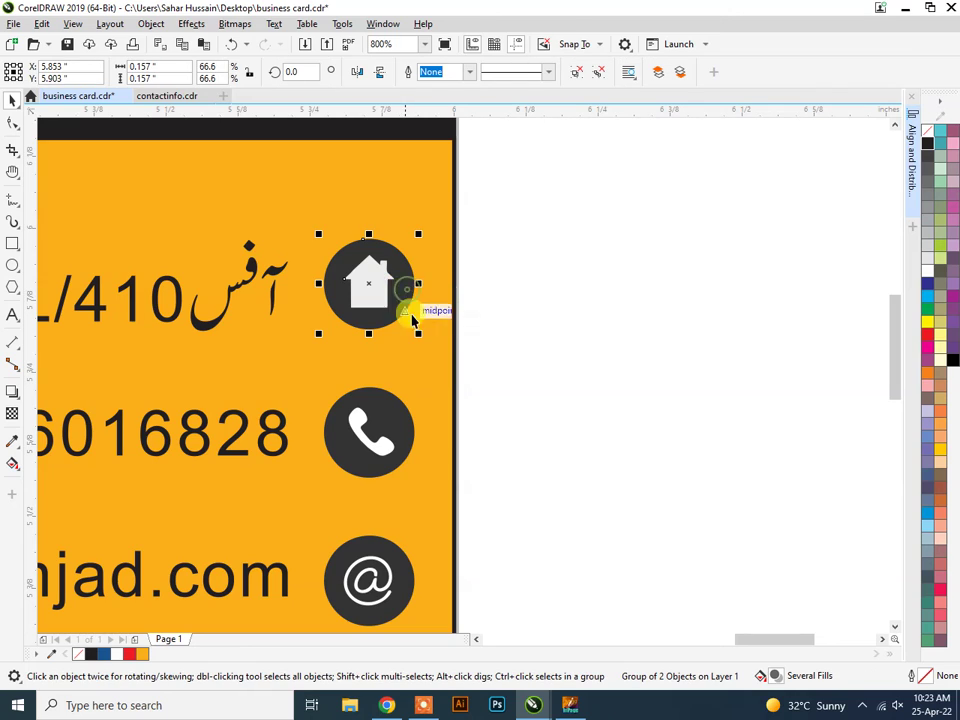
{"action": "left_click", "coordinate": [385, 422], "text": "shift"}
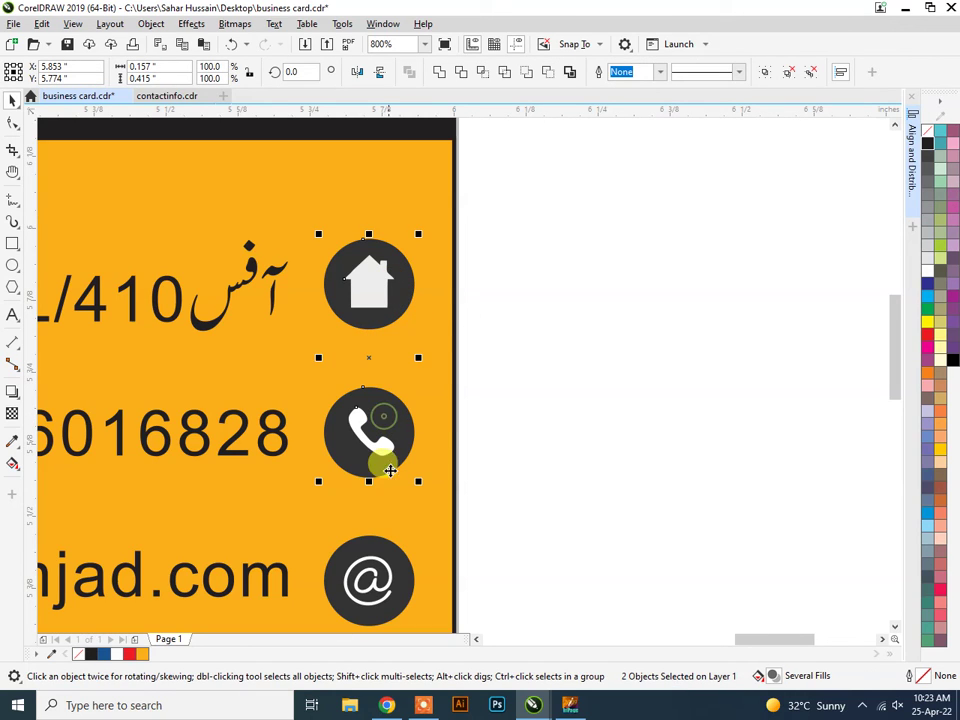
{"action": "left_click", "coordinate": [386, 578], "text": "shift"}
{"action": "scroll", "coordinate": [518, 485], "scroll_direction": "down", "scroll_amount": 1}
{"action": "scroll", "coordinate": [518, 485], "scroll_direction": "down", "scroll_amount": 1}
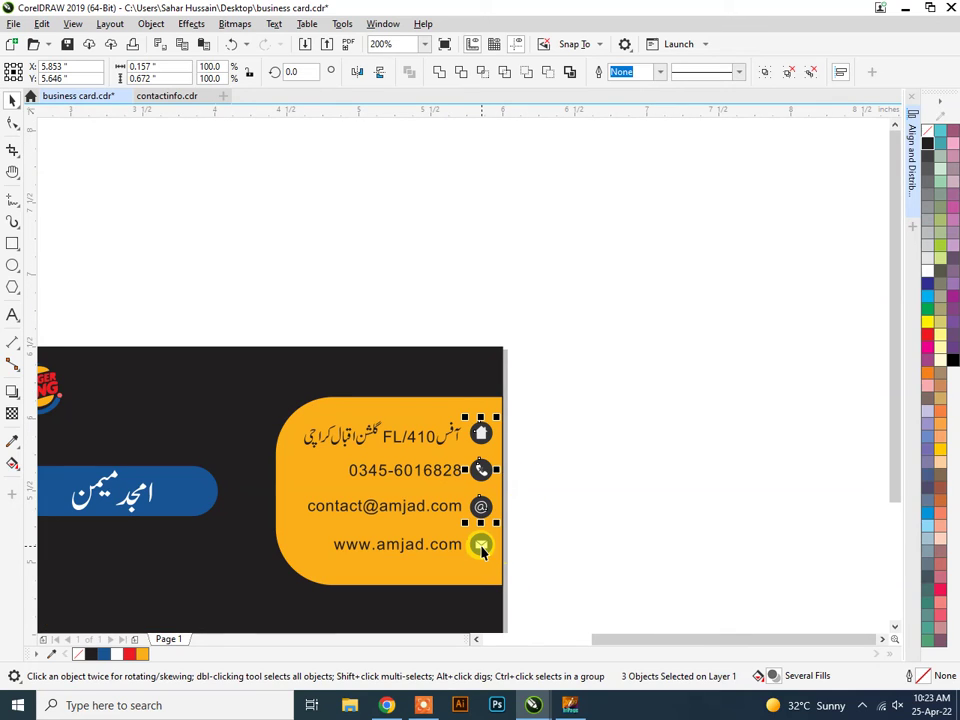
{"action": "left_click", "coordinate": [482, 544], "text": "shift"}
{"action": "scroll", "coordinate": [482, 500], "scroll_direction": "up", "scroll_amount": 2}
{"action": "right_click", "coordinate": [476, 381]}
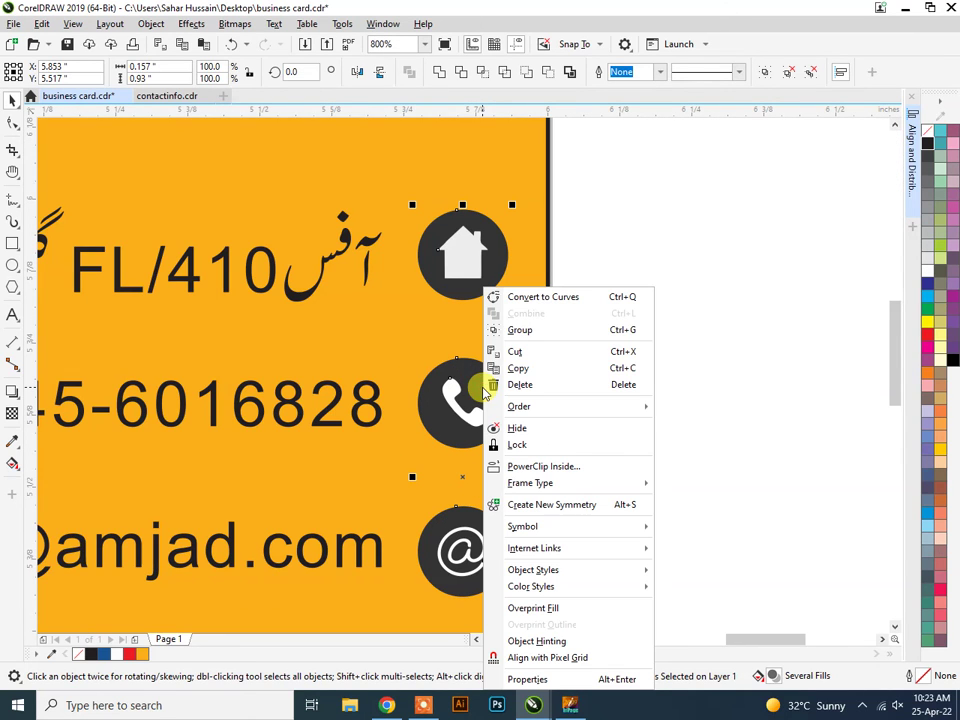
{"action": "left_click", "coordinate": [632, 257]}
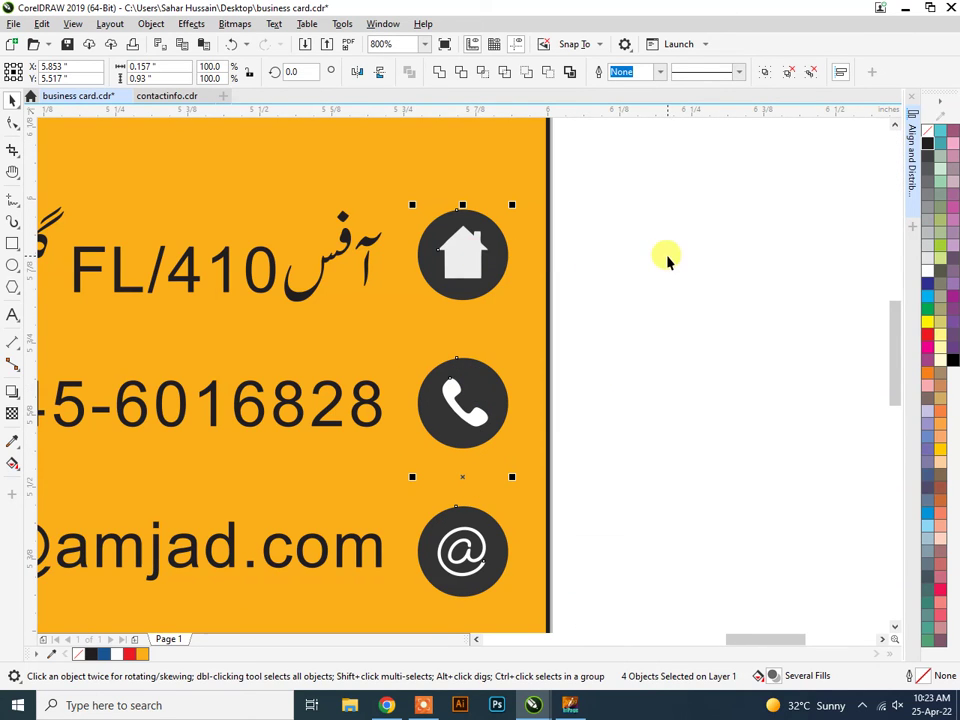
{"action": "left_click", "coordinate": [664, 255]}
Ungroup the house, phone and mail icons one at a time.
{"action": "left_click", "coordinate": [493, 258]}
{"action": "right_click", "coordinate": [493, 258]}
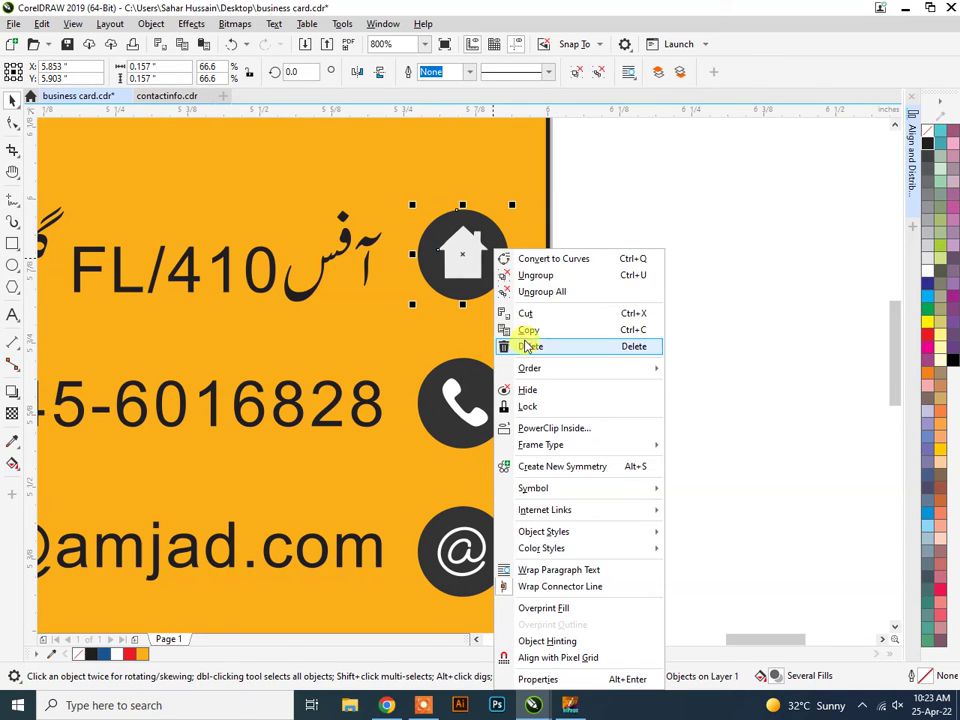
{"action": "left_click", "coordinate": [551, 271]}
{"action": "left_click", "coordinate": [496, 398]}
{"action": "right_click", "coordinate": [492, 394]}
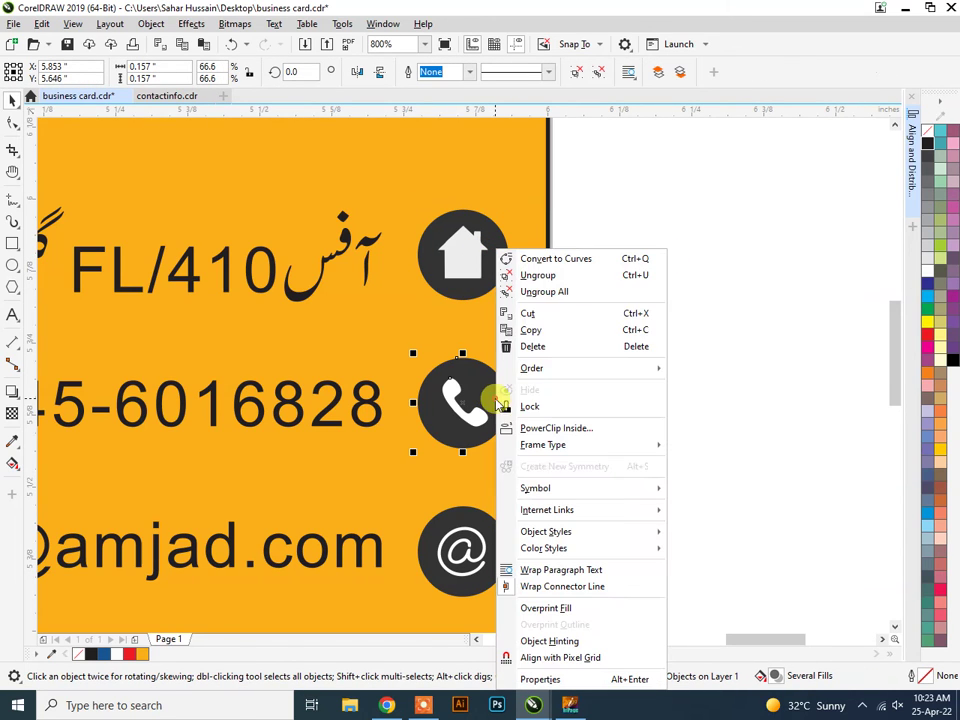
{"action": "left_click", "coordinate": [538, 276]}
{"action": "scroll", "coordinate": [660, 422], "scroll_direction": "down", "scroll_amount": 3}
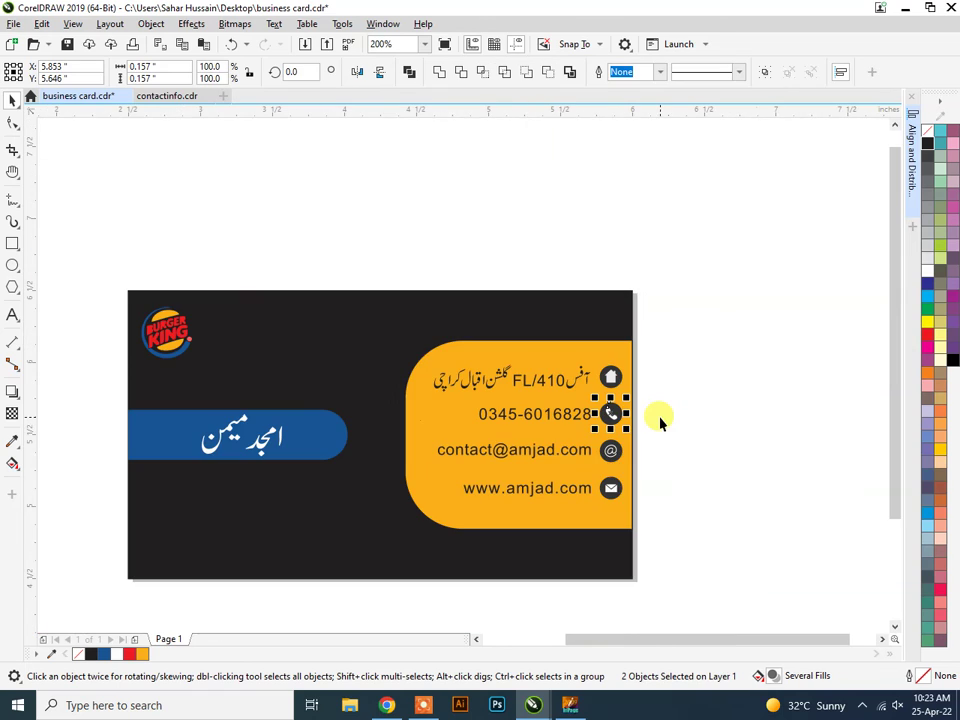
{"action": "left_click", "coordinate": [610, 455]}
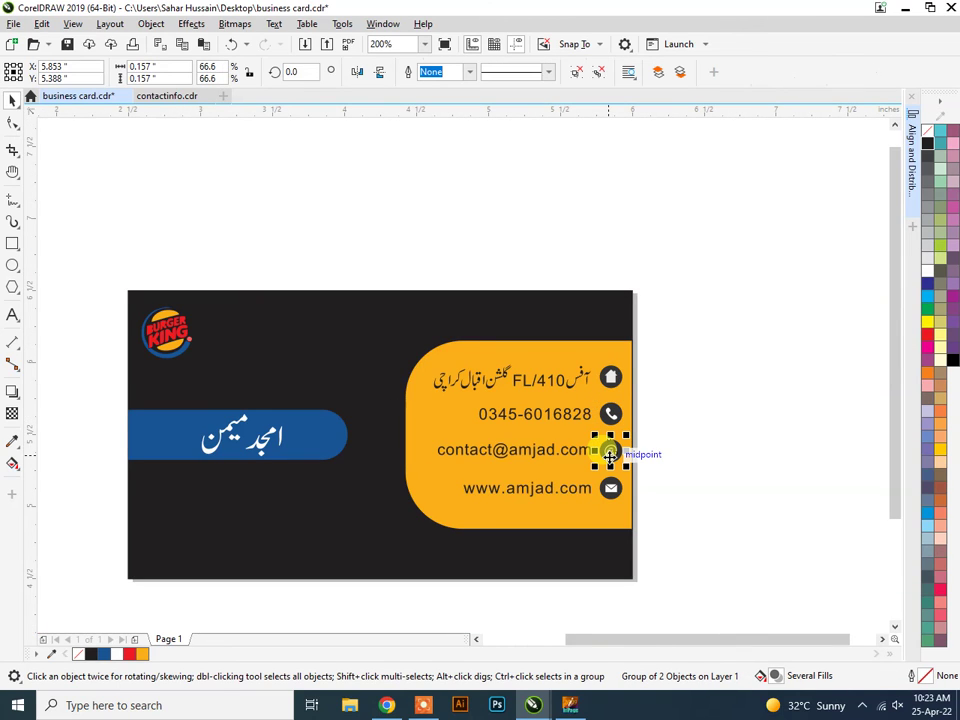
{"action": "left_click", "coordinate": [612, 489]}
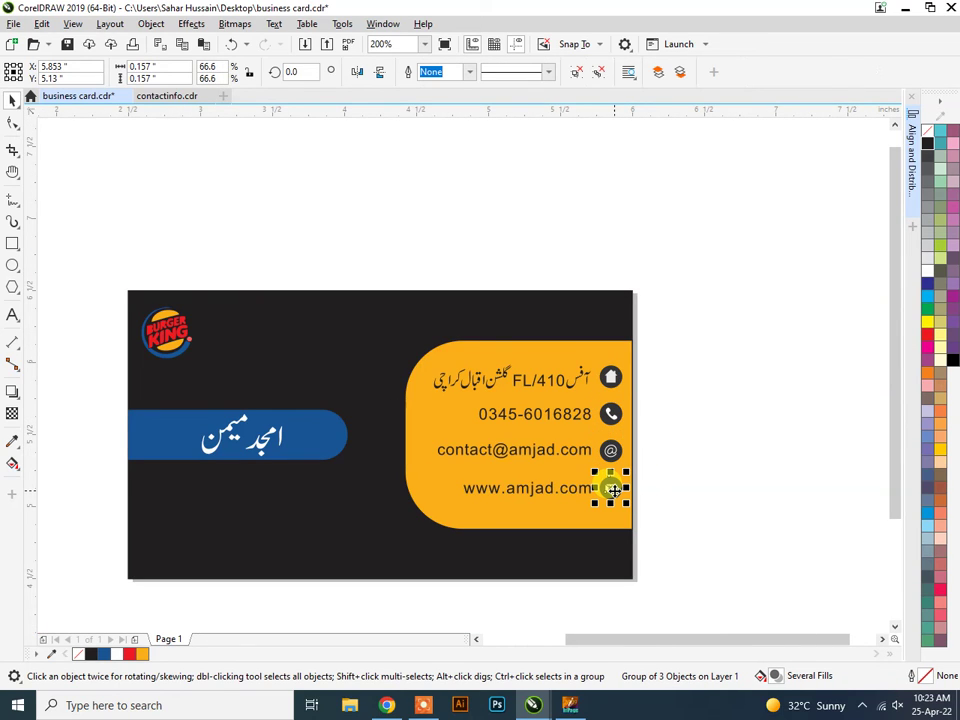
{"action": "key", "text": "ctrl+u"}
{"action": "left_click", "coordinate": [696, 456]}
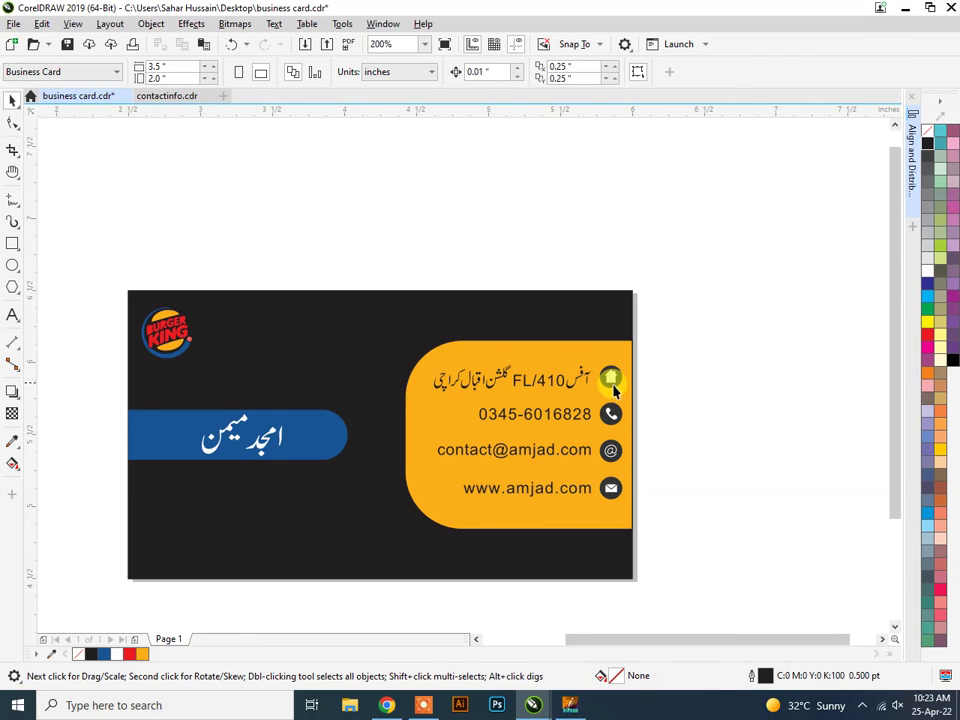
Fill the house icon's circle with red sampled from the Burger King logo.
{"action": "scroll", "coordinate": [614, 390], "scroll_direction": "up", "scroll_amount": 2}
{"action": "left_click", "coordinate": [622, 378]}
{"action": "scroll", "coordinate": [482, 391], "scroll_direction": "down", "scroll_amount": 2}
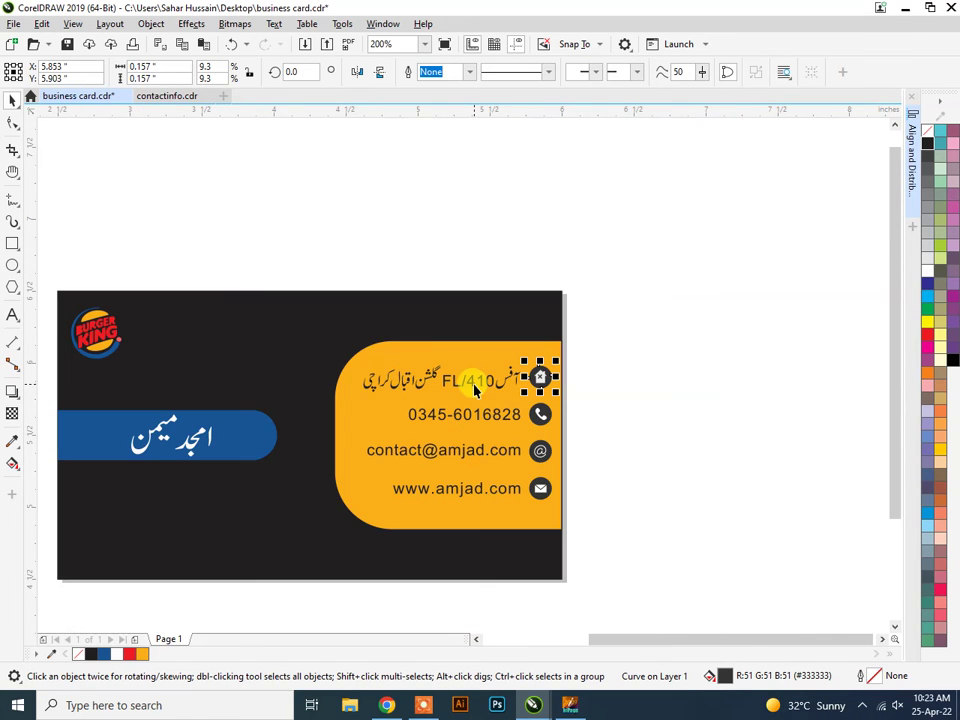
{"action": "scroll", "coordinate": [72, 338], "scroll_direction": "up", "scroll_amount": 2}
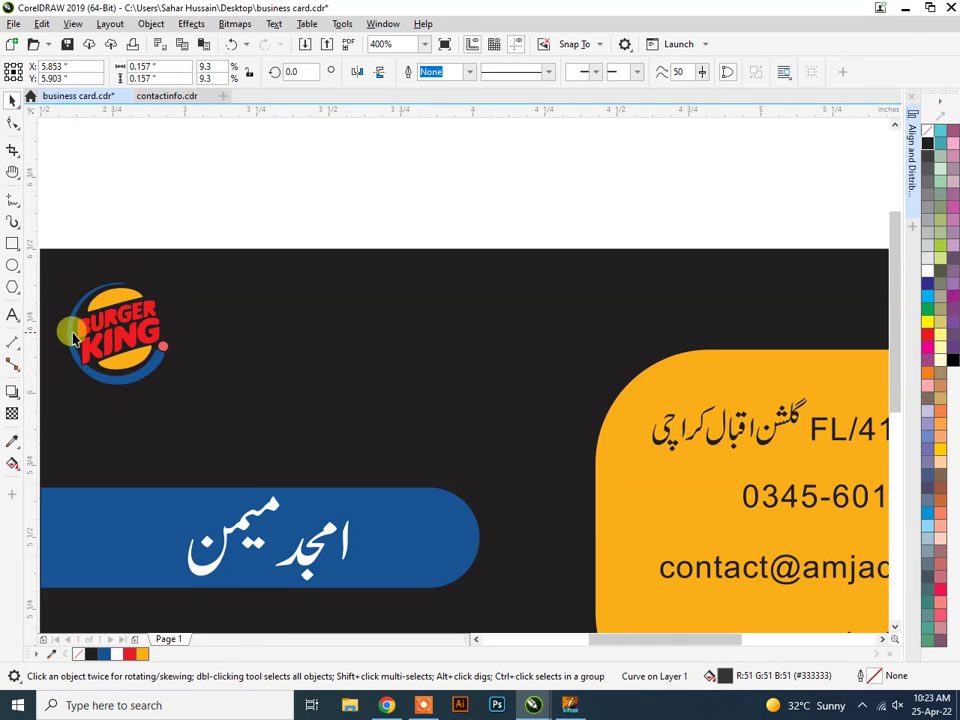
{"action": "left_click", "coordinate": [10, 448]}
{"action": "left_click", "coordinate": [130, 335]}
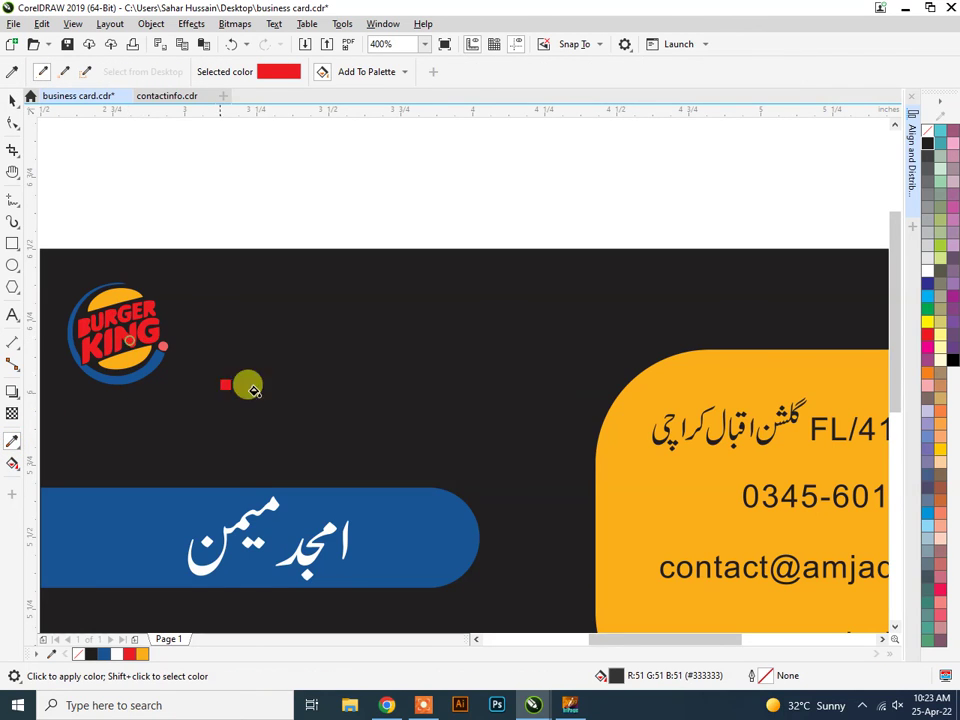
{"action": "scroll", "coordinate": [632, 487], "scroll_direction": "down", "scroll_amount": 4}
{"action": "scroll", "coordinate": [729, 476], "scroll_direction": "up", "scroll_amount": 4}
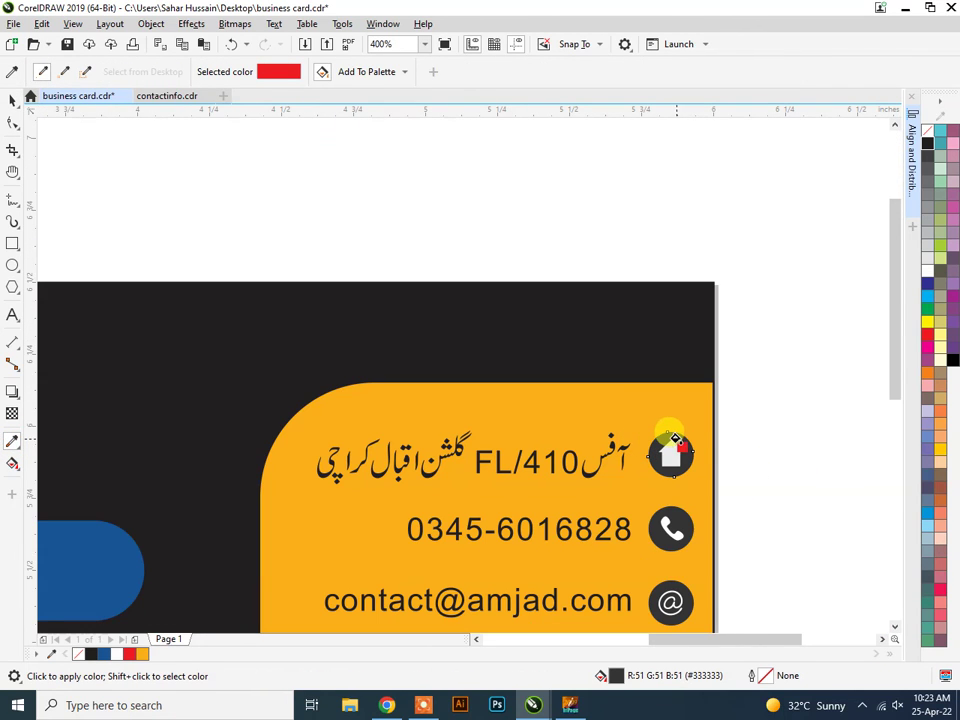
{"action": "left_click", "coordinate": [683, 444]}
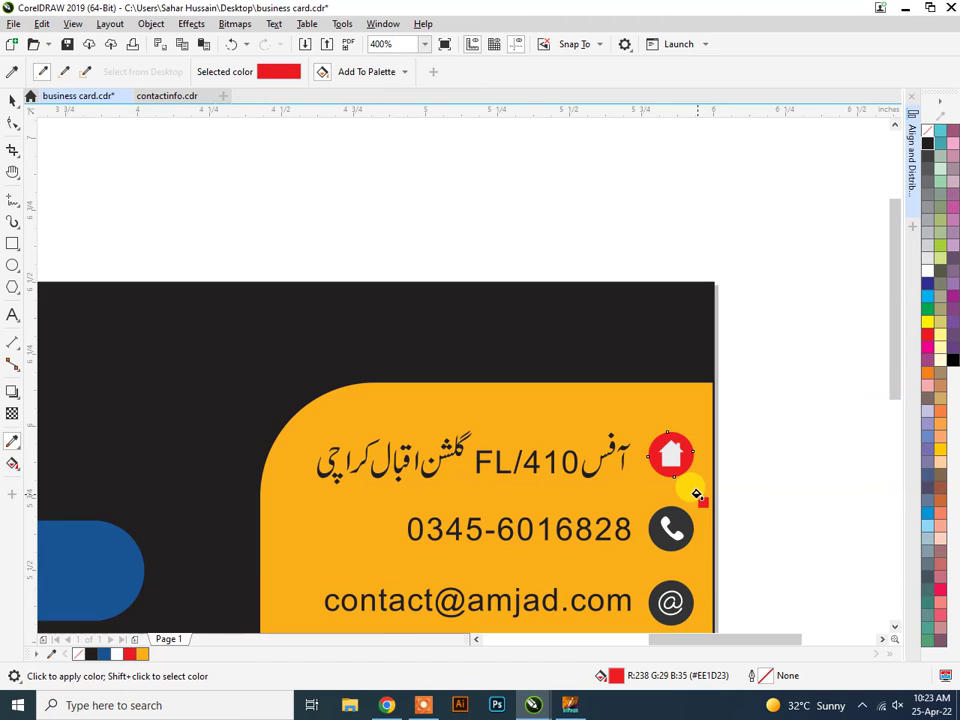
{"action": "scroll", "coordinate": [696, 494], "scroll_direction": "down", "scroll_amount": 2}
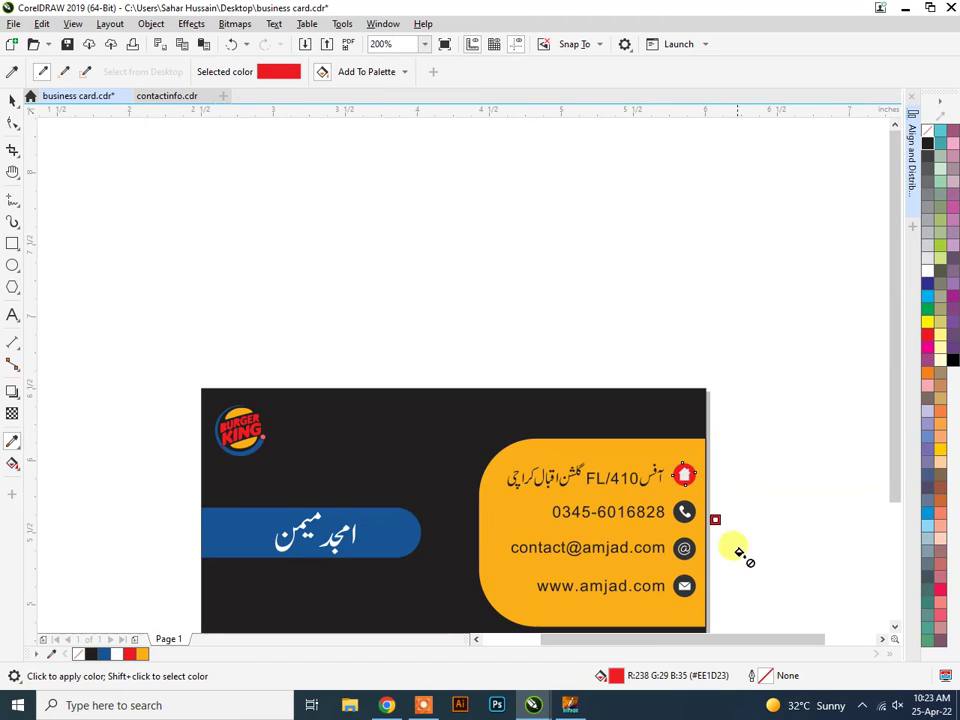
{"action": "left_click", "coordinate": [13, 104]}
{"action": "scroll", "coordinate": [722, 562], "scroll_direction": "up", "scroll_amount": 2}
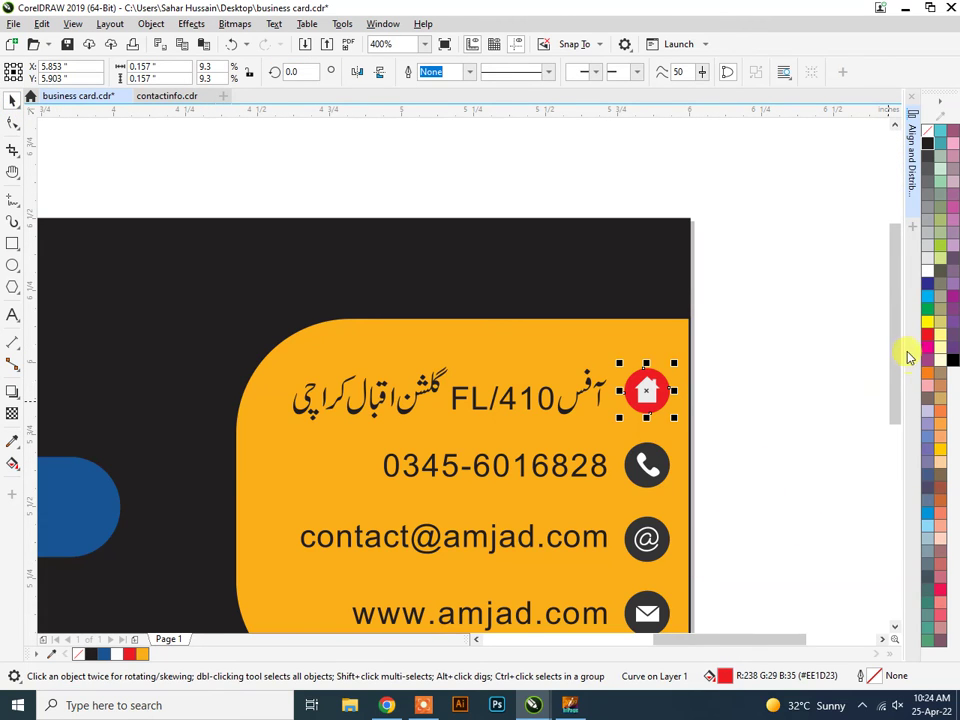
{"action": "left_click_drag", "start_coordinate": [900, 358], "coordinate": [896, 388]}
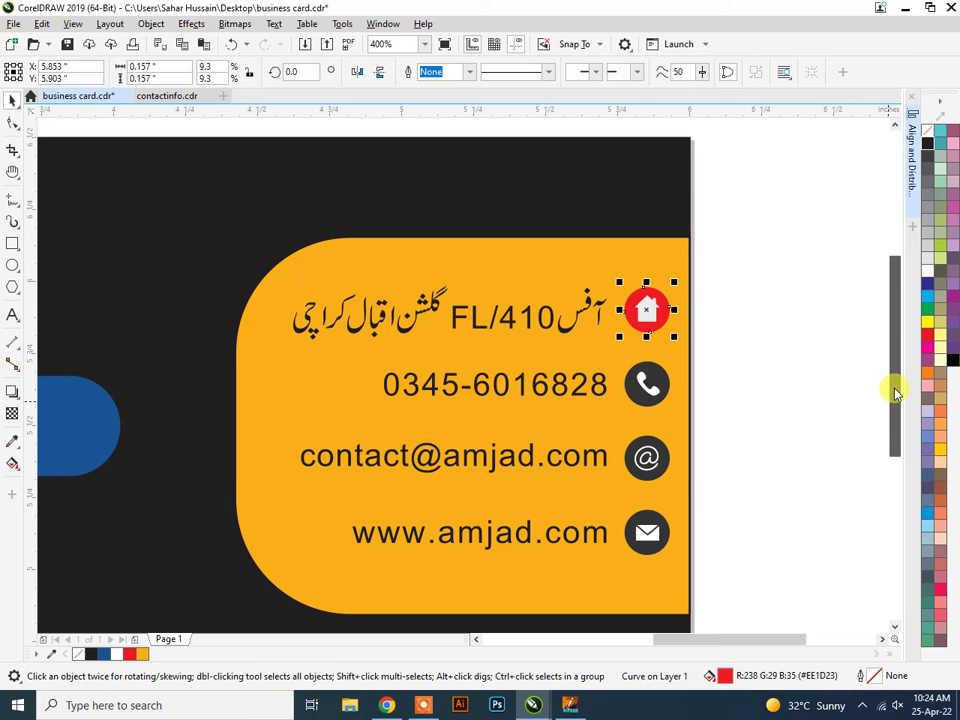
Apply the house circle's red to the phone, @ and envelope icon circles.
{"action": "left_click", "coordinate": [13, 443]}
{"action": "left_click", "coordinate": [652, 308]}
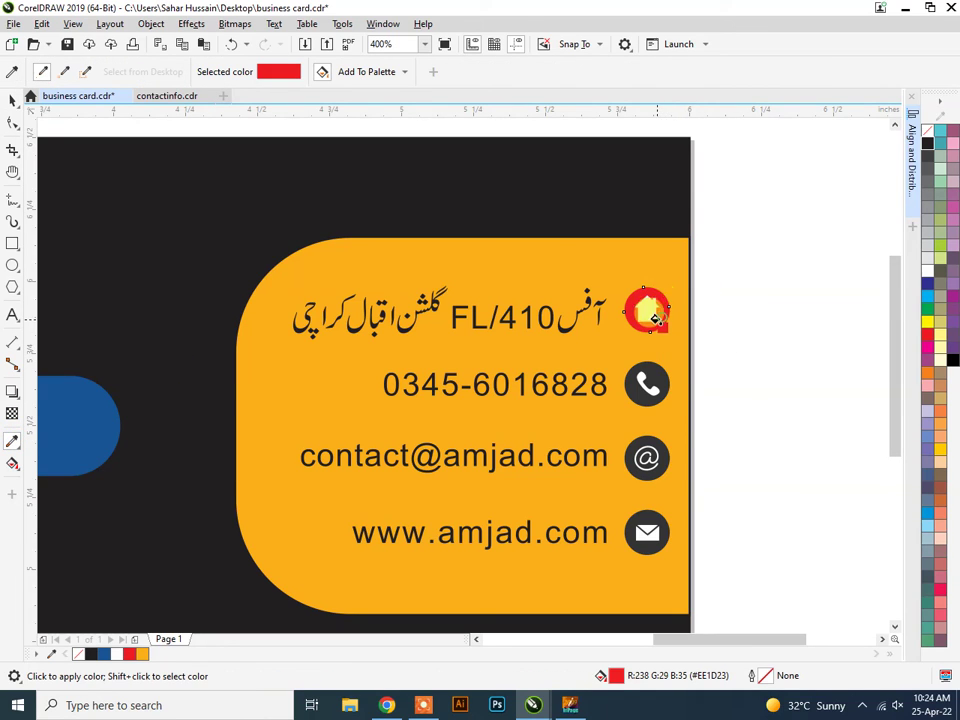
{"action": "left_click", "coordinate": [636, 389]}
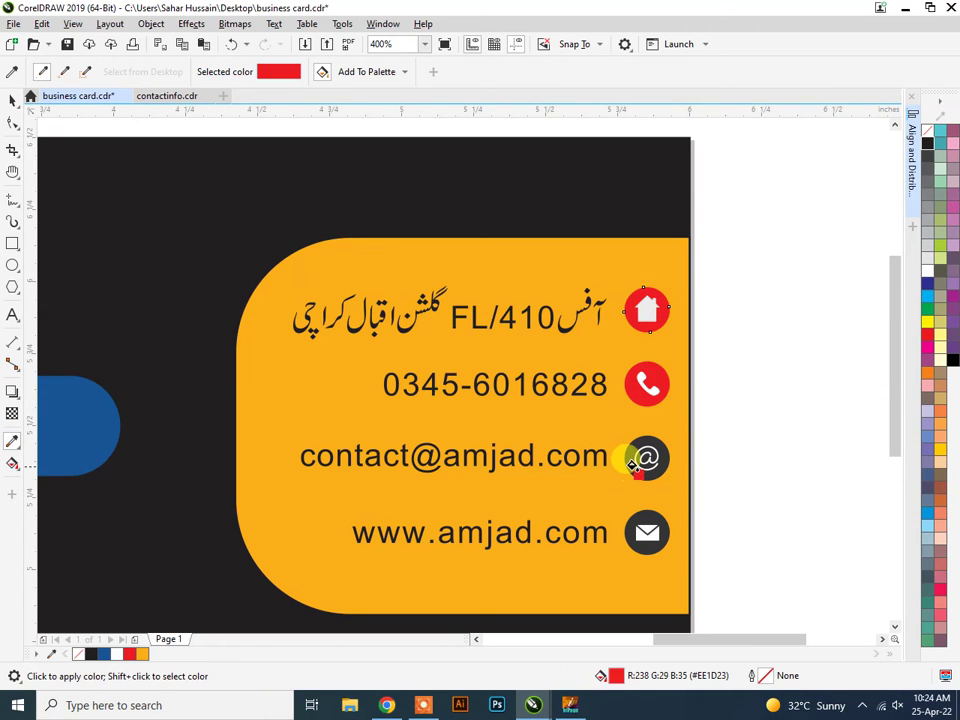
{"action": "left_click", "coordinate": [632, 462]}
{"action": "left_click", "coordinate": [636, 547]}
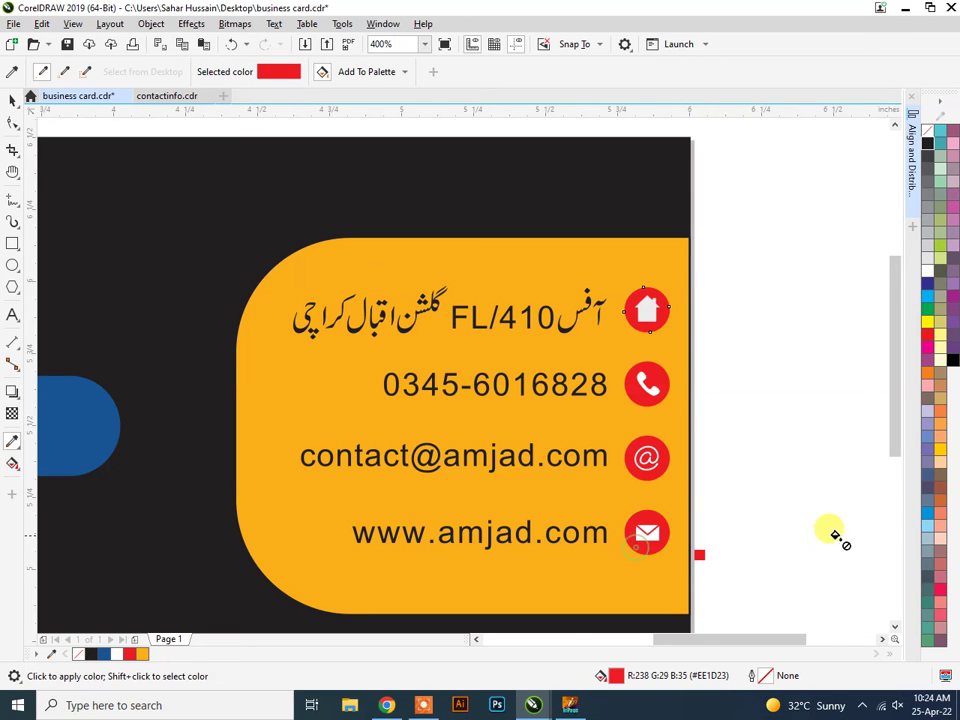
{"action": "scroll", "coordinate": [690, 405], "scroll_direction": "down", "scroll_amount": 2}
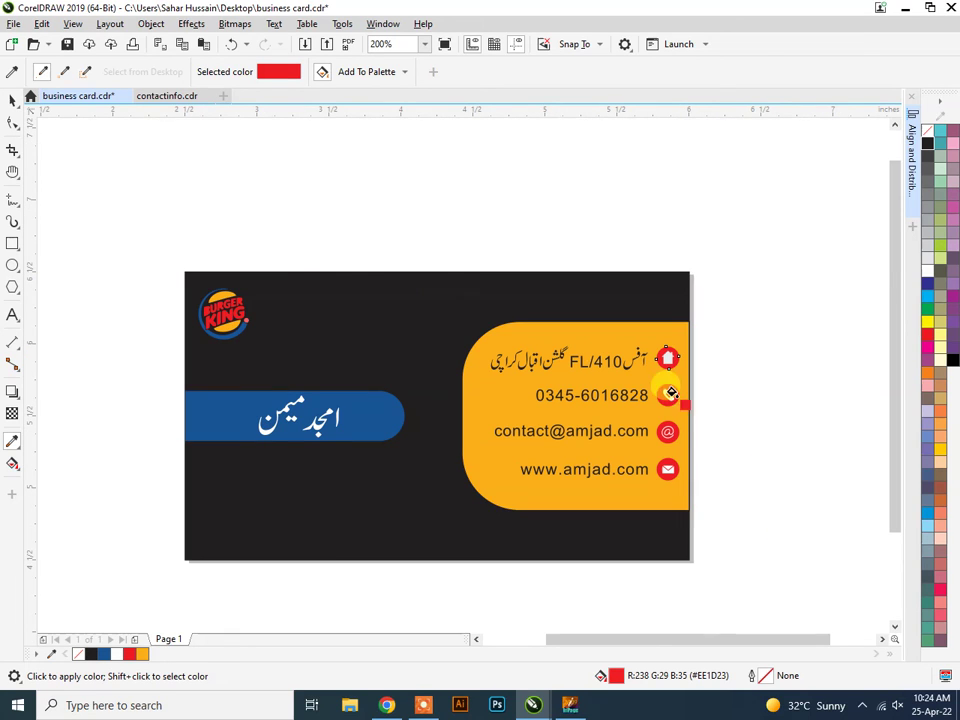
{"action": "left_click", "coordinate": [12, 108]}
{"action": "left_click", "coordinate": [291, 203]}
{"action": "scroll", "coordinate": [422, 349], "scroll_direction": "down", "scroll_amount": 1}
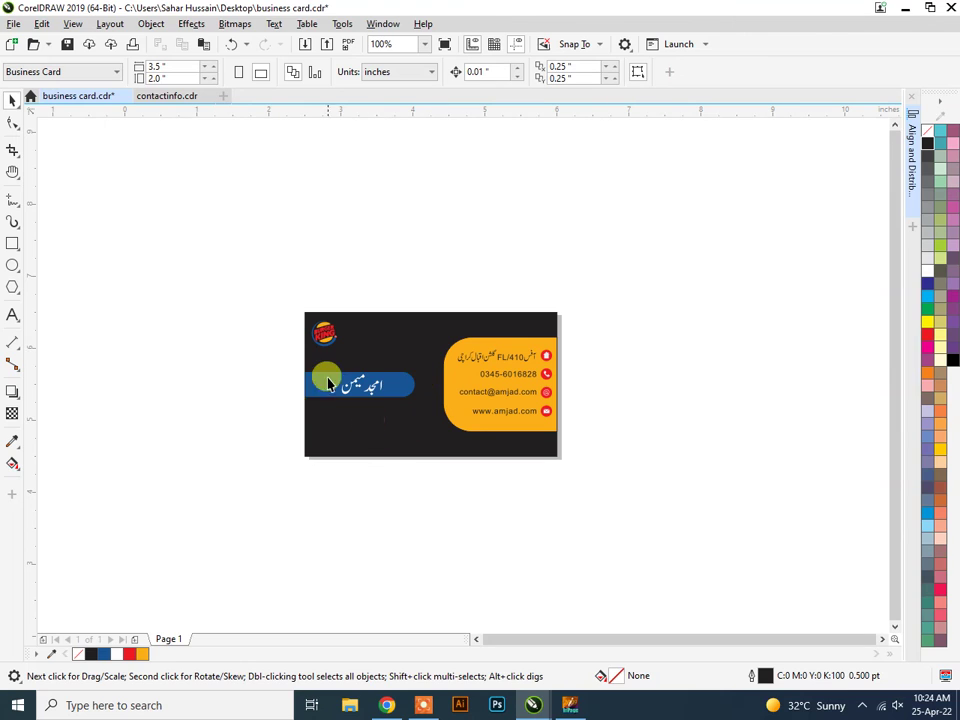
Select the address, phone, email and website texts and make them white.
{"action": "scroll", "coordinate": [560, 428], "scroll_direction": "up", "scroll_amount": 1}
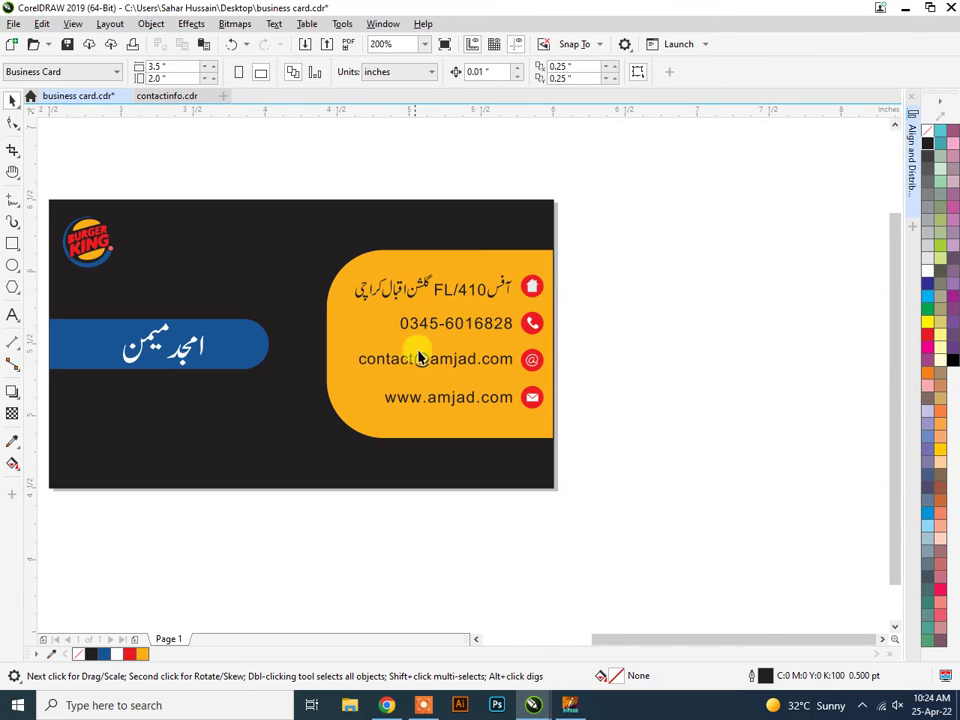
{"action": "scroll", "coordinate": [422, 328], "scroll_direction": "down", "scroll_amount": 1}
{"action": "scroll", "coordinate": [426, 332], "scroll_direction": "up", "scroll_amount": 1}
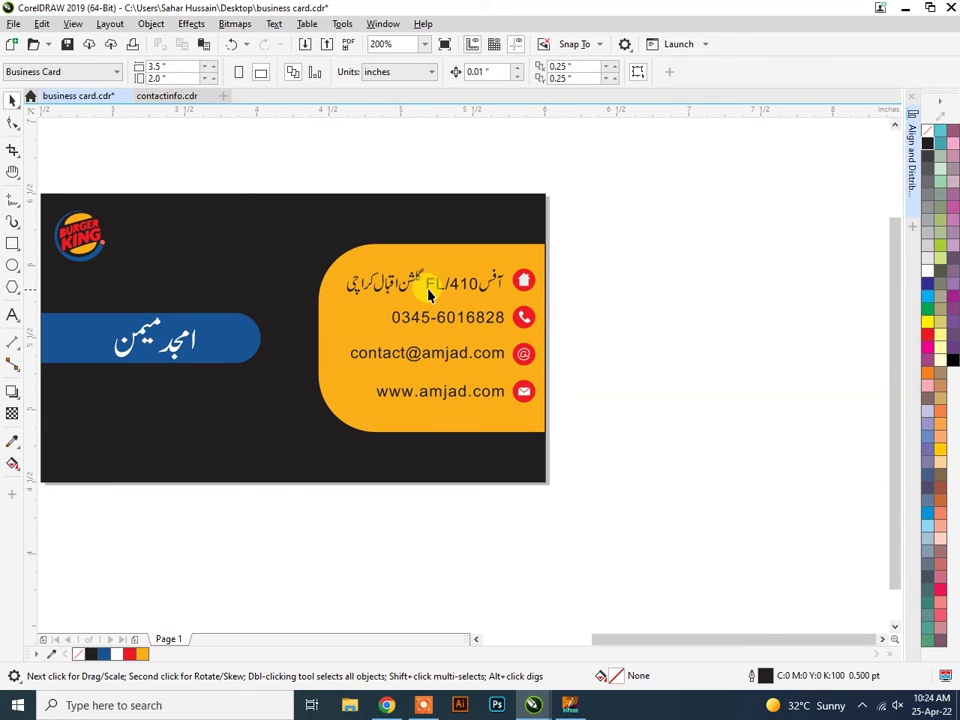
{"action": "left_click", "coordinate": [425, 283]}
{"action": "left_click", "coordinate": [428, 318], "text": "shift"}
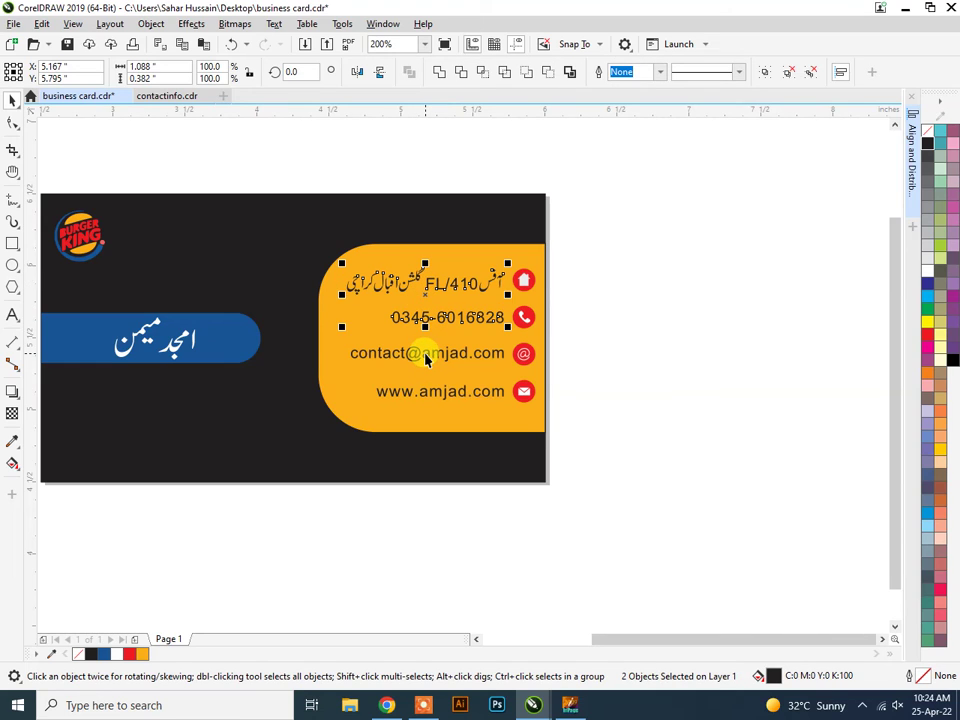
{"action": "left_click", "coordinate": [422, 354], "text": "shift"}
{"action": "left_click", "coordinate": [430, 392], "text": "shift"}
{"action": "scroll", "coordinate": [413, 348], "scroll_direction": "down", "scroll_amount": 1}
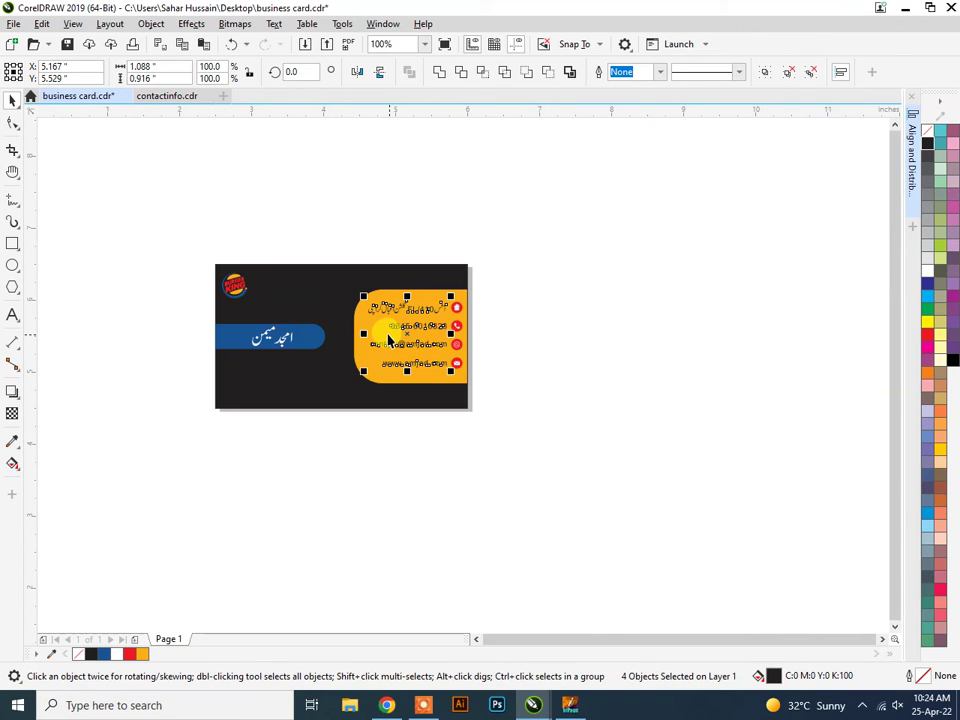
{"action": "left_click", "coordinate": [928, 270]}
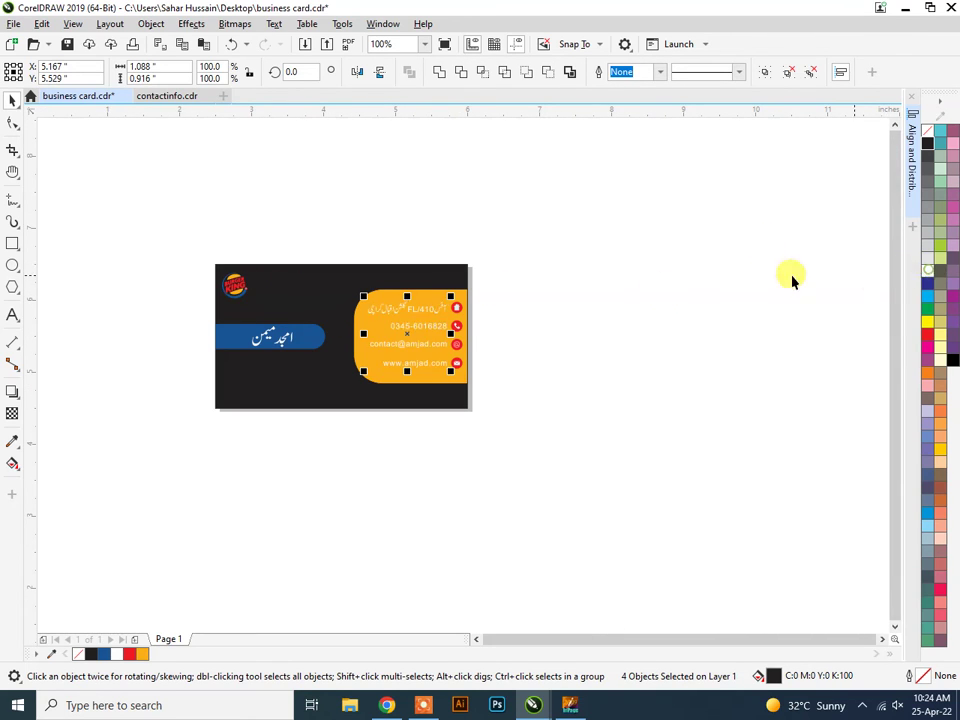
Try the name bar's blue and cyan on the contact texts, then settle on dark grey.
{"action": "scroll", "coordinate": [358, 352], "scroll_direction": "up", "scroll_amount": 1}
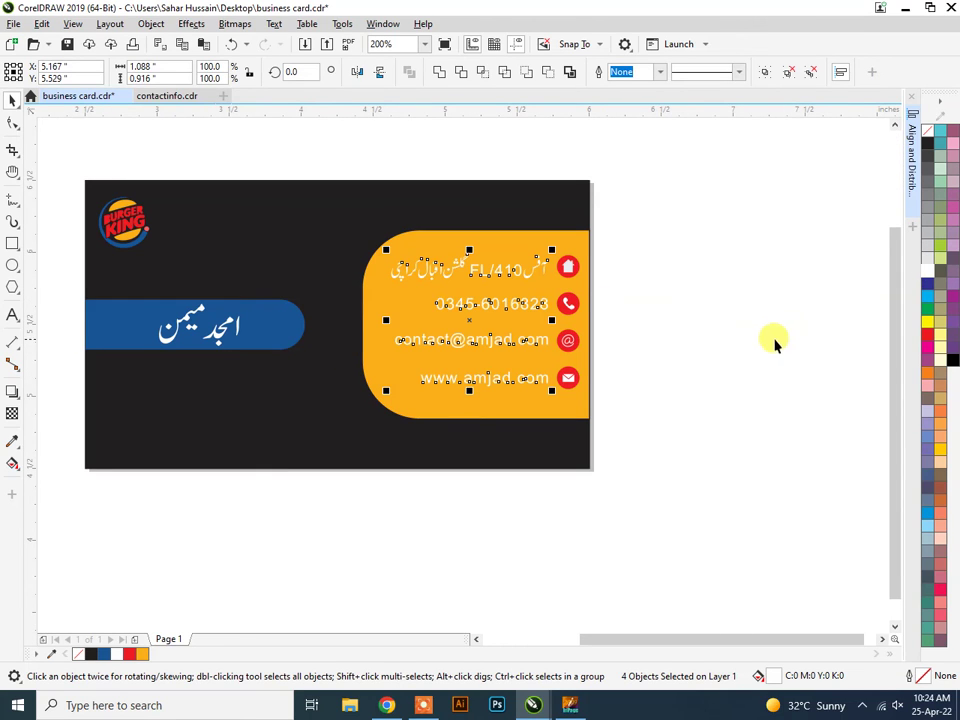
{"action": "left_click", "coordinate": [12, 440]}
{"action": "left_click", "coordinate": [266, 312]}
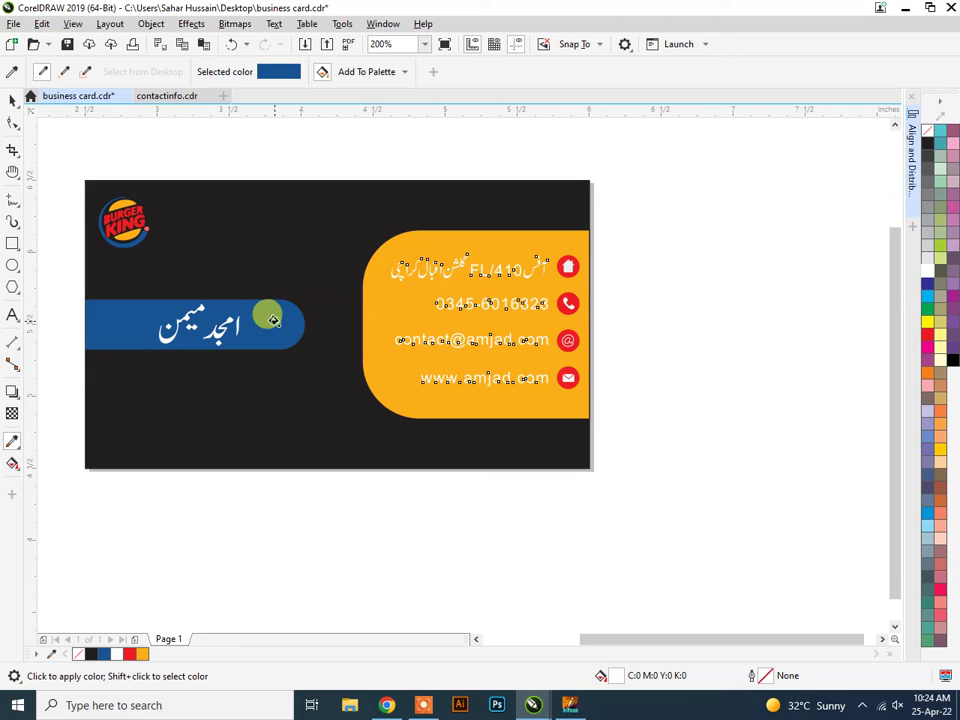
{"action": "left_click", "coordinate": [452, 341]}
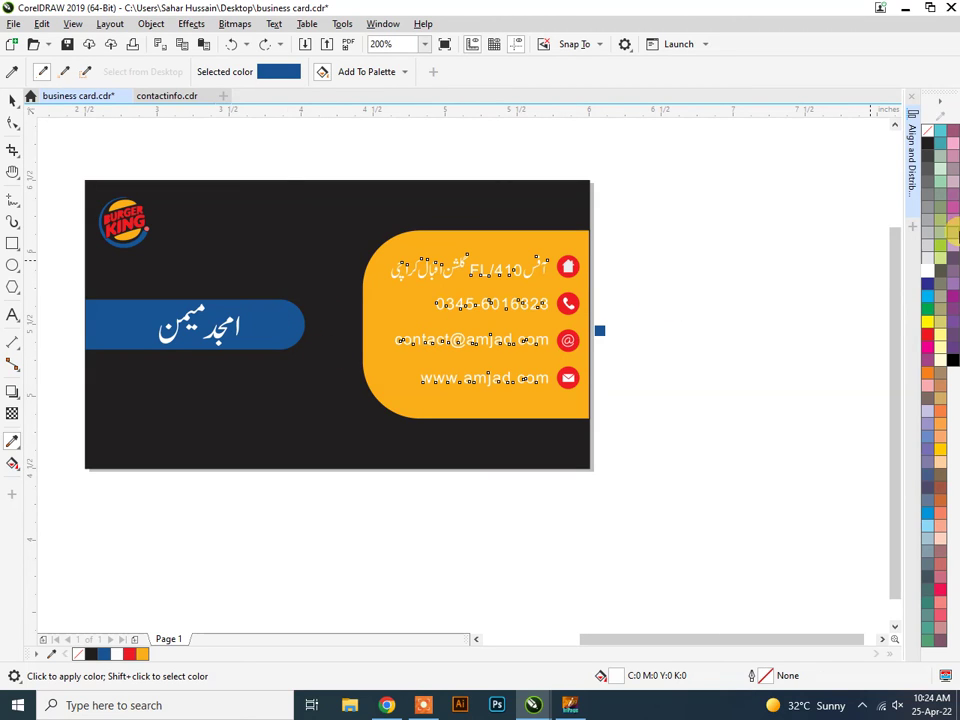
{"action": "left_click", "coordinate": [928, 298]}
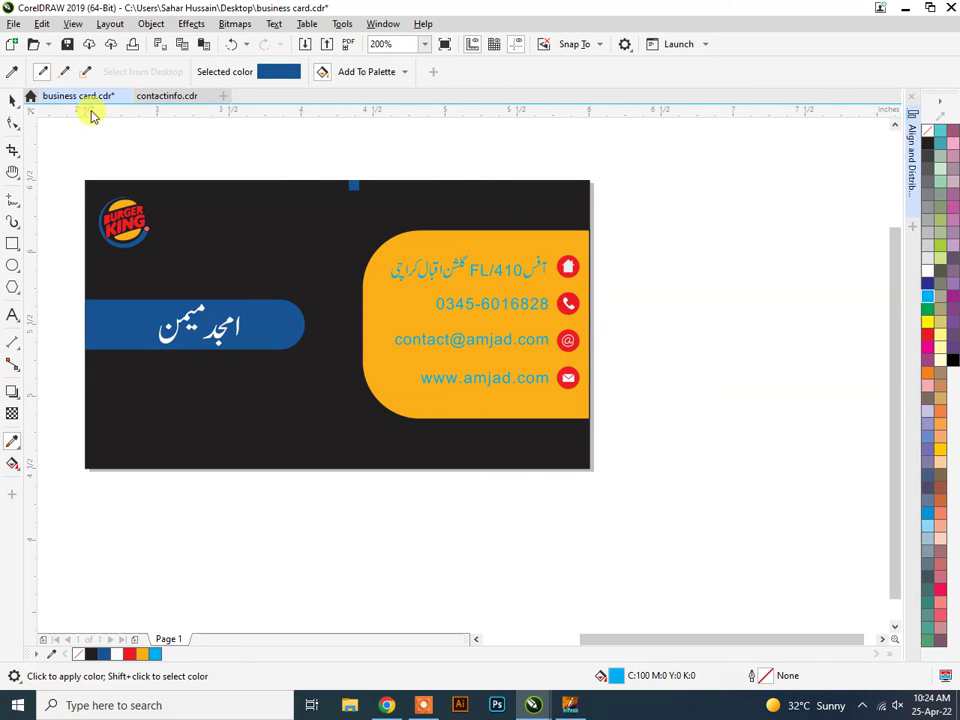
{"action": "left_click", "coordinate": [12, 102]}
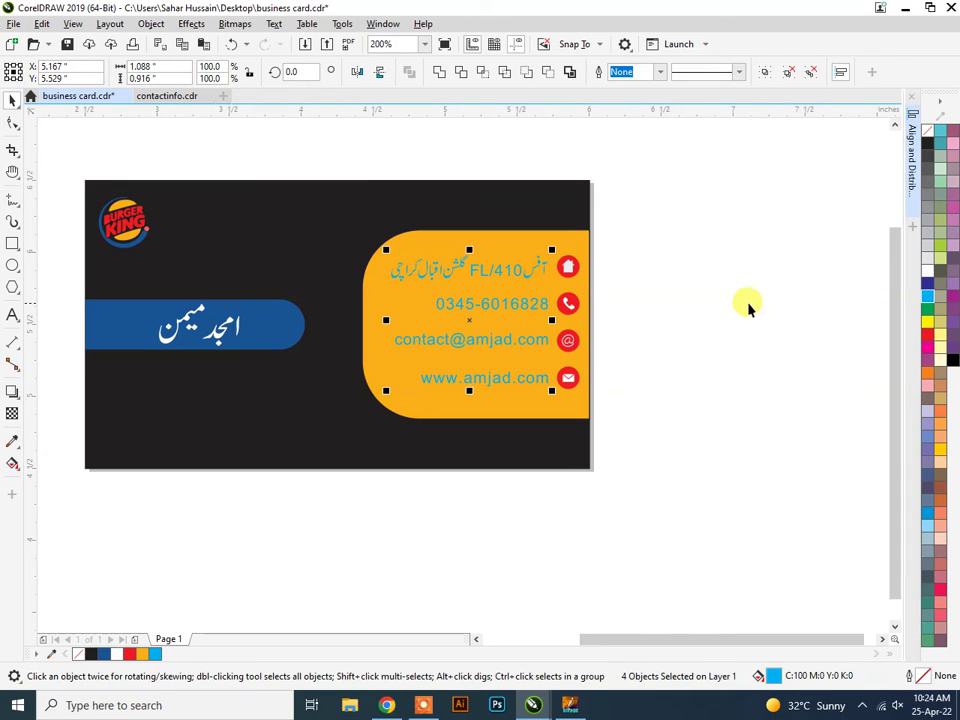
{"action": "left_click", "coordinate": [735, 302]}
{"action": "key", "text": "ctrl+z"}
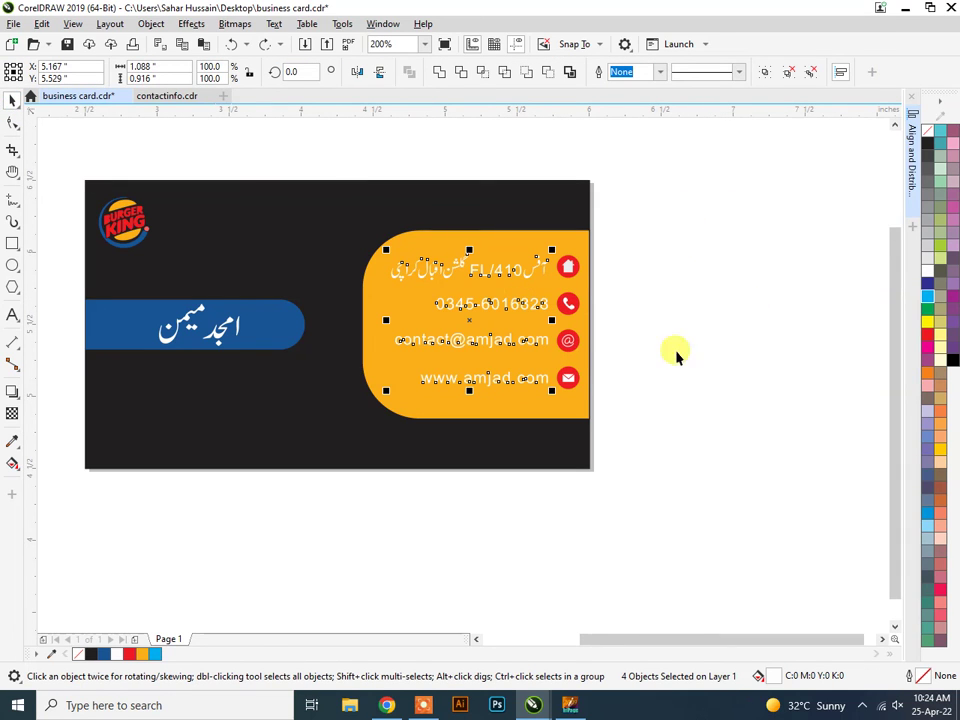
{"action": "left_click", "coordinate": [927, 192]}
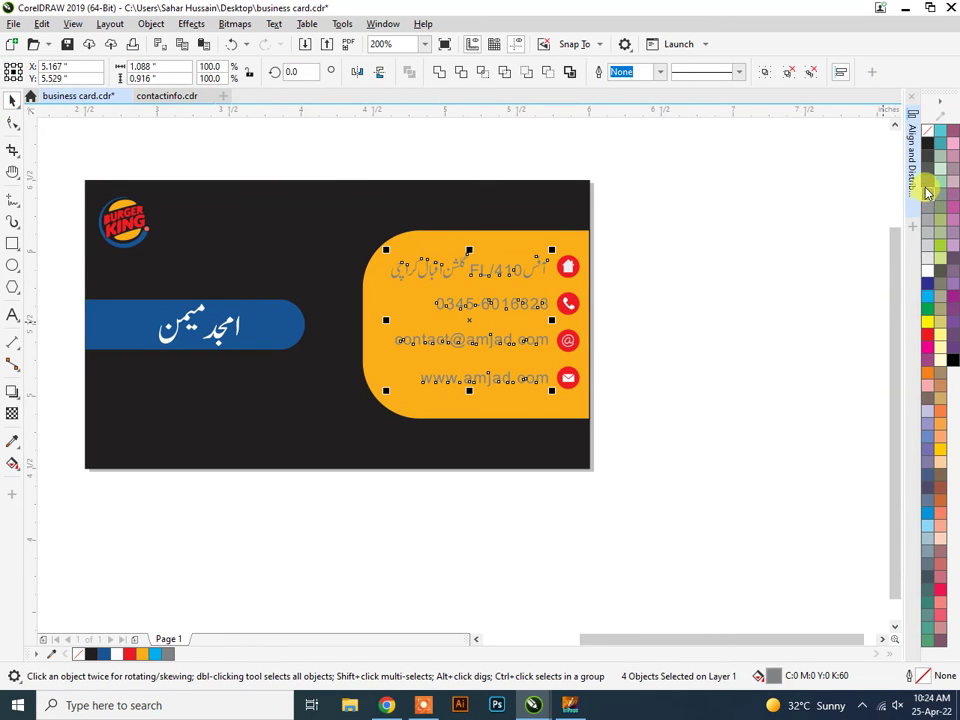
{"action": "left_click", "coordinate": [927, 158]}
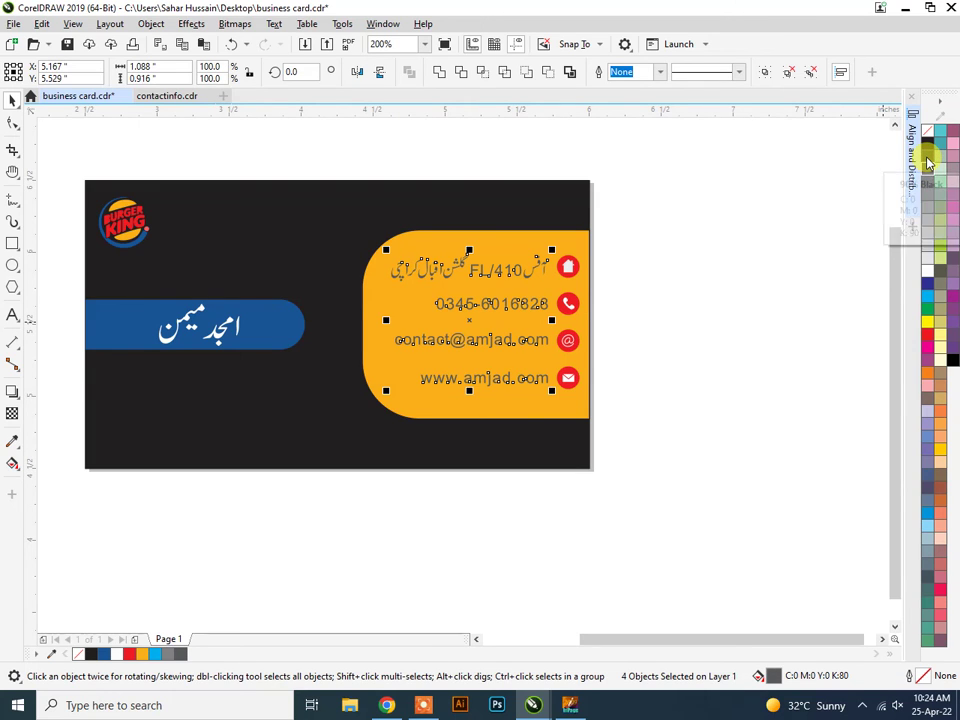
{"action": "left_click", "coordinate": [658, 347]}
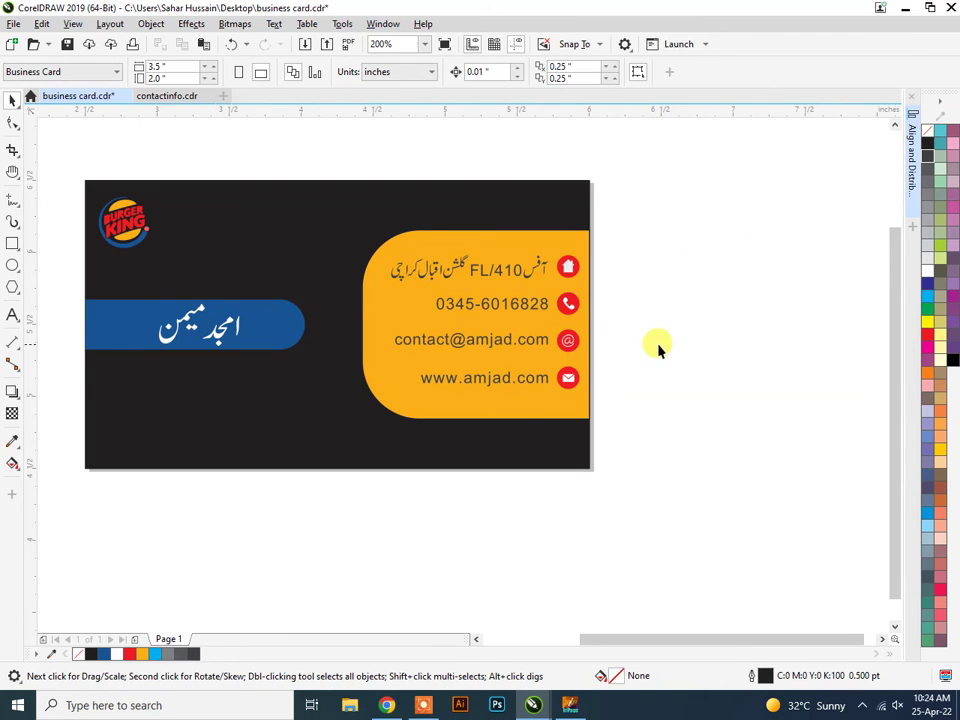
{"action": "scroll", "coordinate": [658, 347], "scroll_direction": "down", "scroll_amount": 2}
{"action": "scroll", "coordinate": [599, 330], "scroll_direction": "up", "scroll_amount": 2}
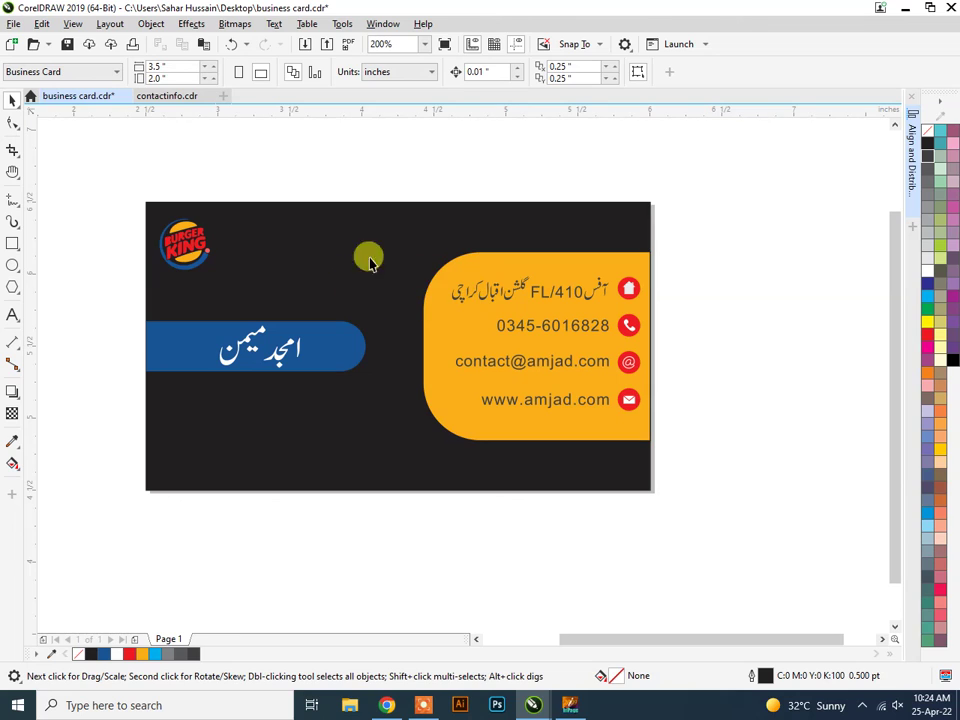
{"action": "scroll", "coordinate": [301, 240], "scroll_direction": "down", "scroll_amount": 2}
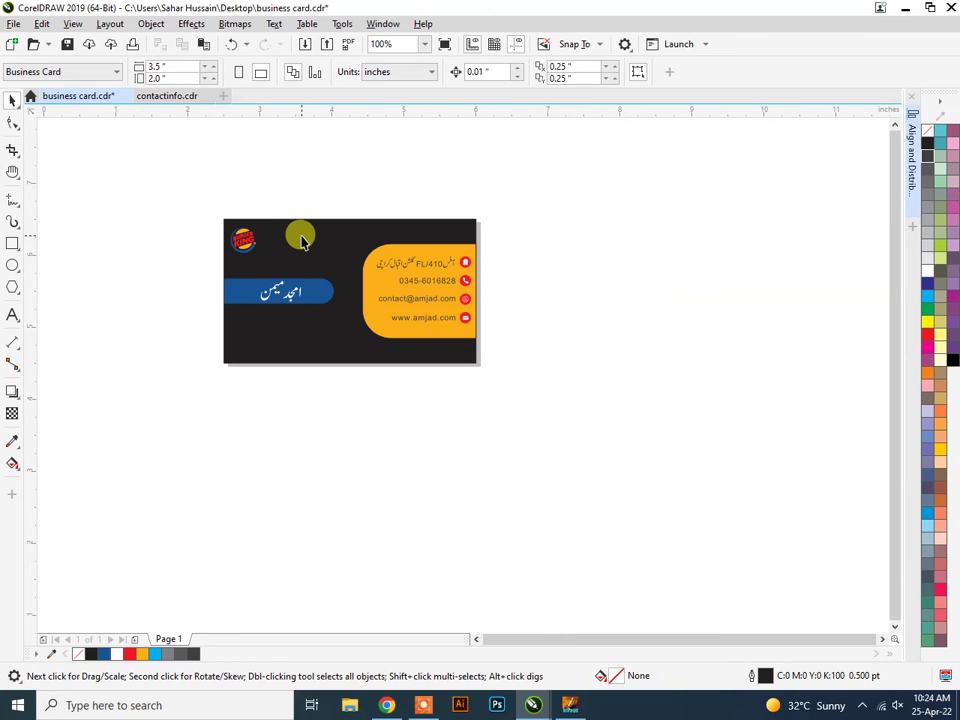
{"action": "scroll", "coordinate": [397, 287], "scroll_direction": "up", "scroll_amount": 2}
{"action": "scroll", "coordinate": [397, 287], "scroll_direction": "down", "scroll_amount": 2}
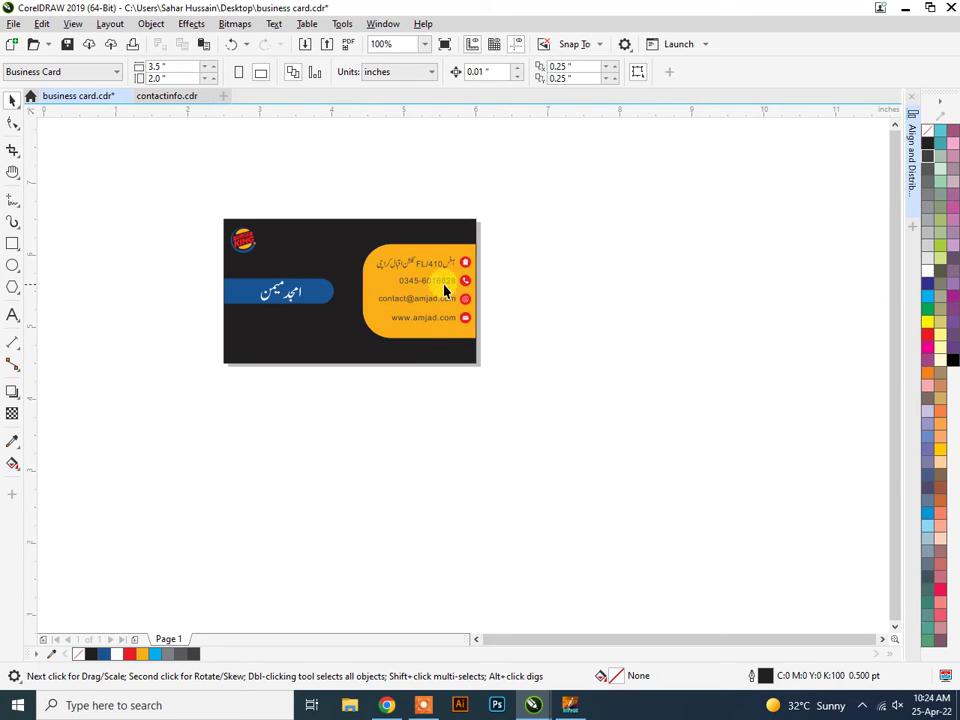
Outline the blue name bar in green, then change it to yellow, and deselect it.
{"action": "scroll", "coordinate": [240, 304], "scroll_direction": "up", "scroll_amount": 2}
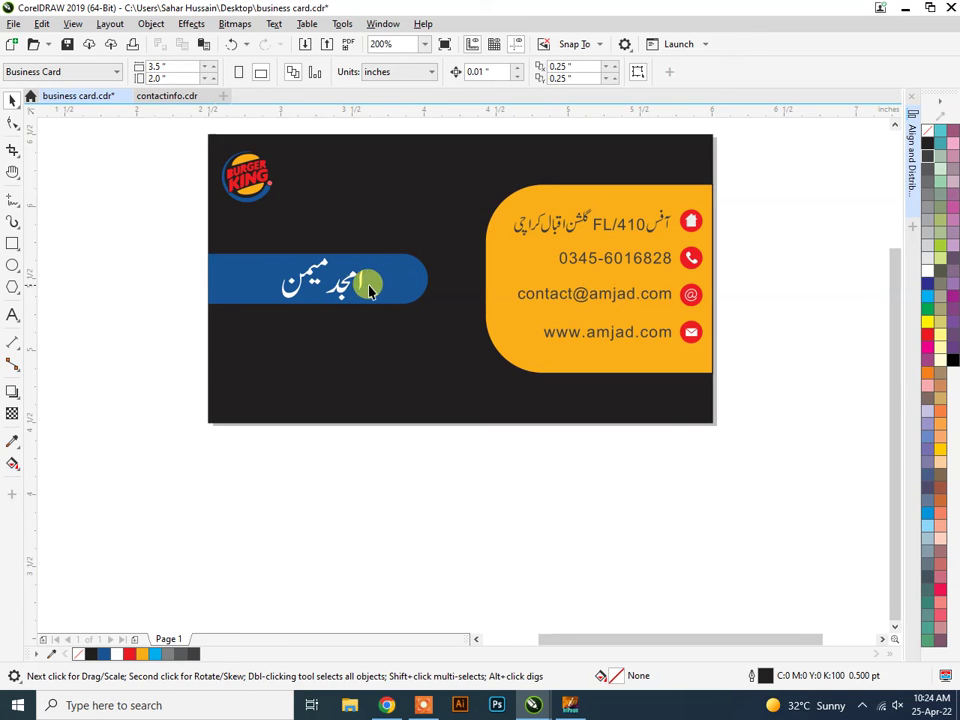
{"action": "left_click", "coordinate": [408, 280]}
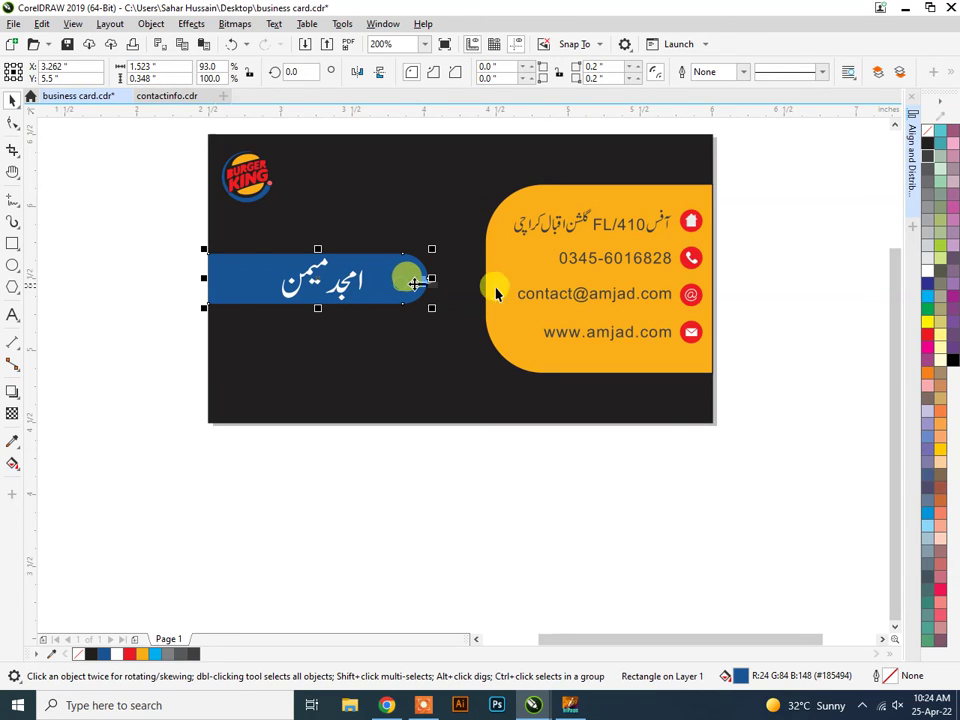
{"action": "right_click", "coordinate": [940, 247]}
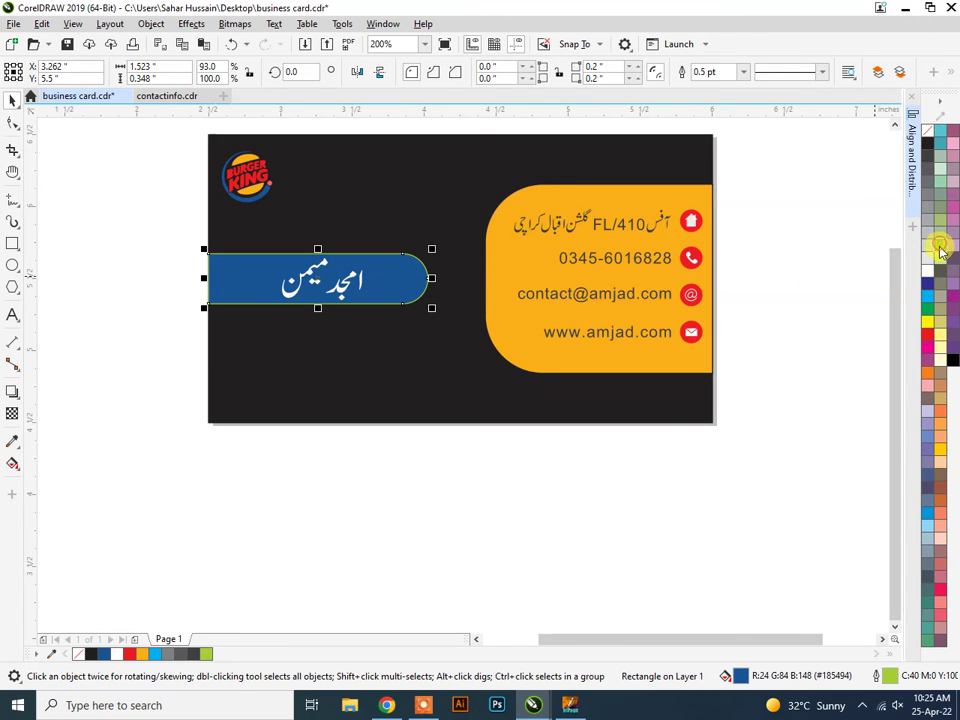
{"action": "right_click", "coordinate": [928, 328]}
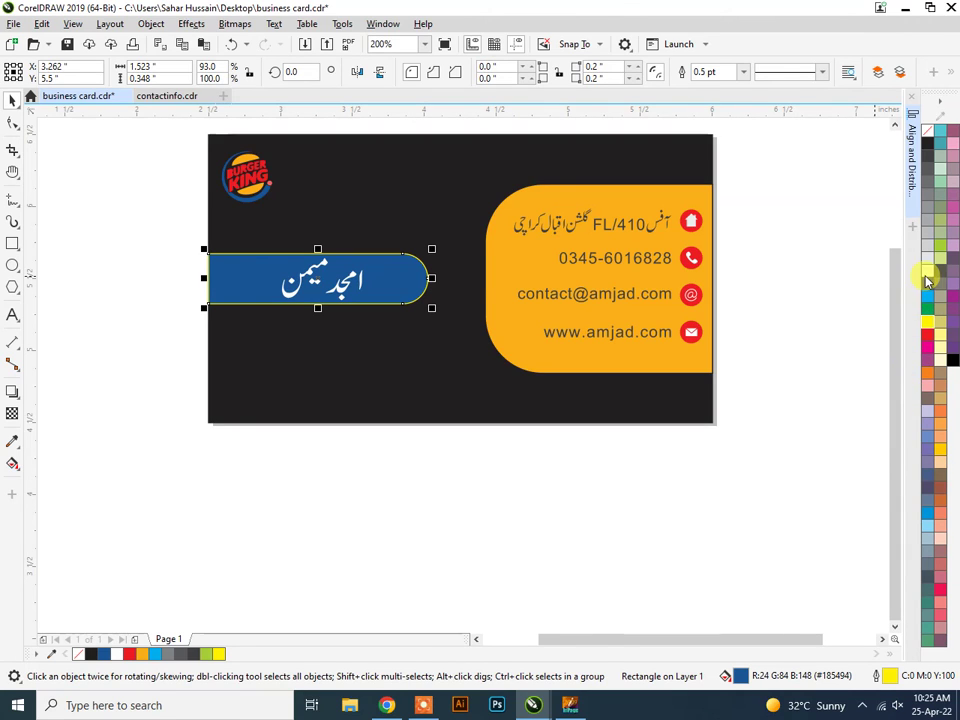
{"action": "key", "text": "Escape"}
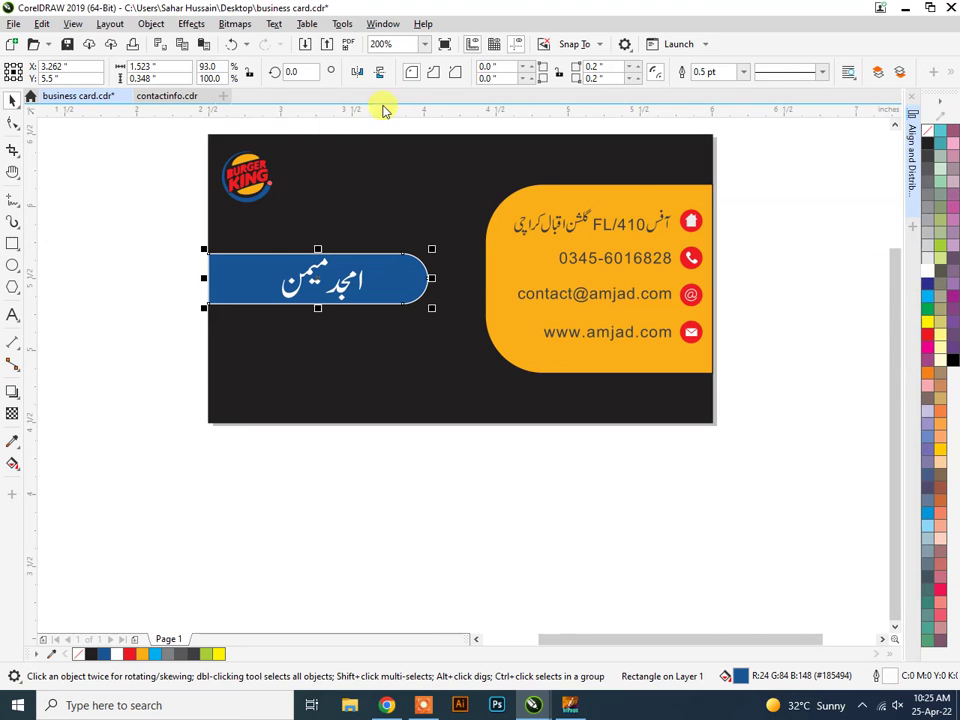
{"action": "left_click", "coordinate": [137, 240]}
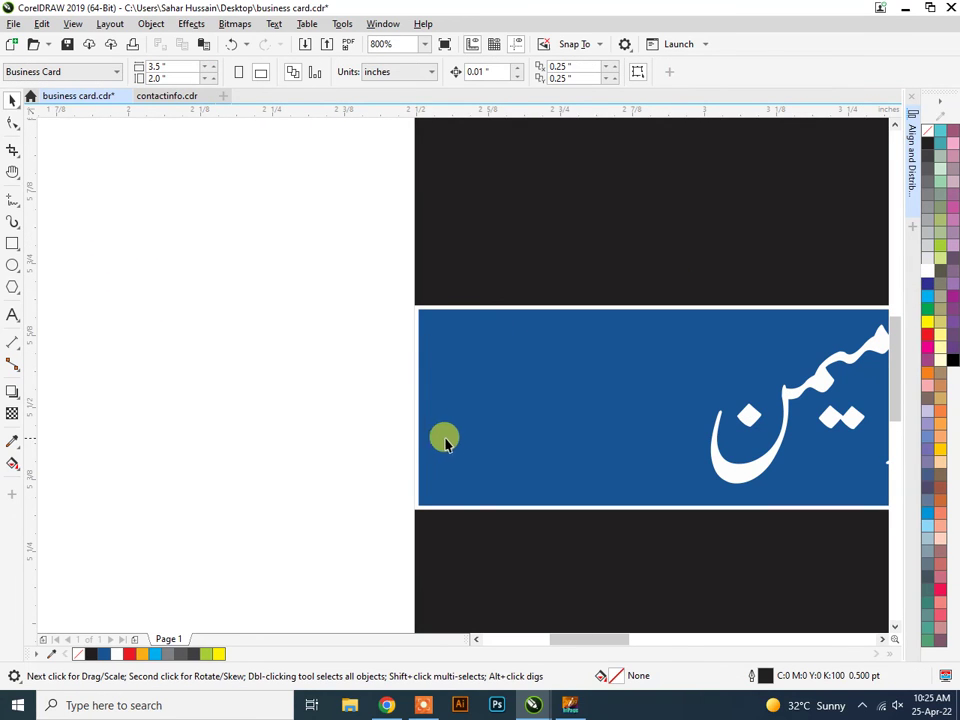
Convert the blue name bar to curves with Ctrl+Q.
{"action": "left_click", "coordinate": [418, 315]}
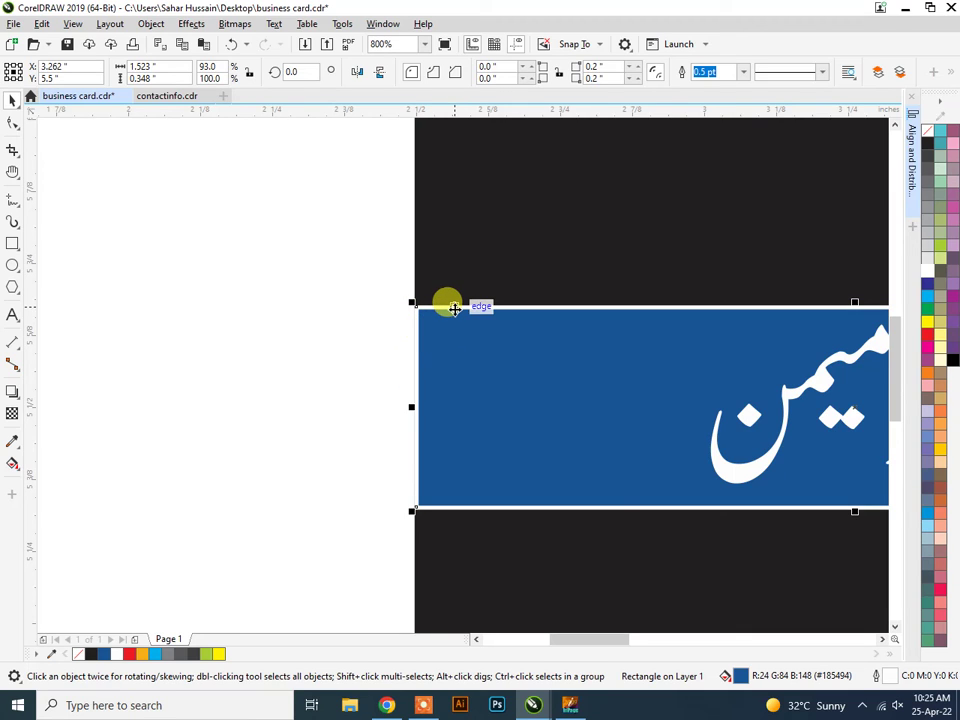
{"action": "right_click", "coordinate": [454, 309]}
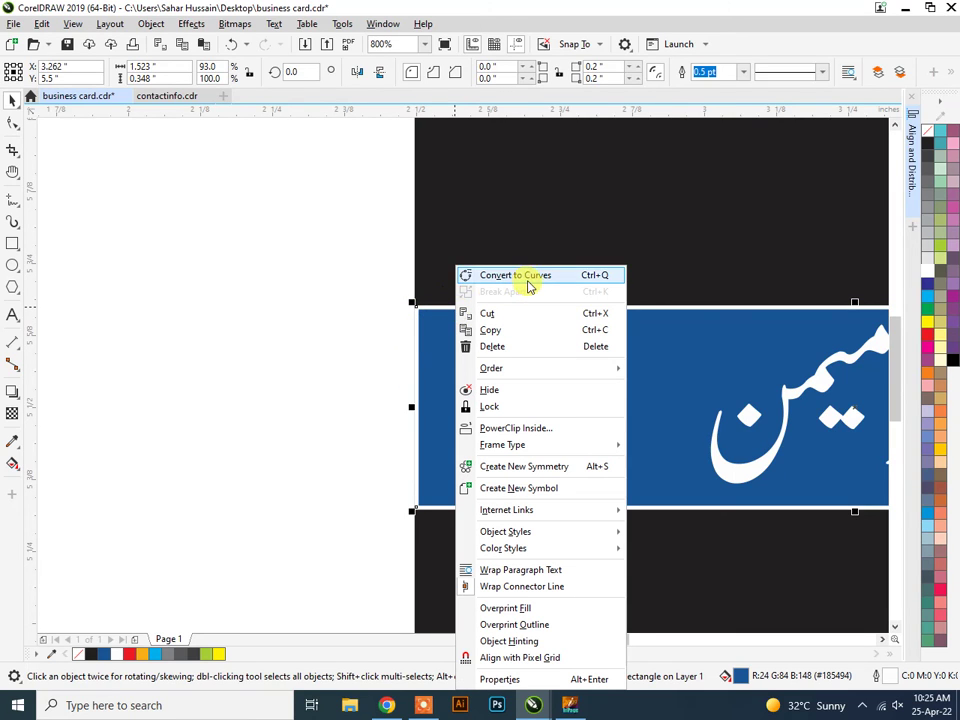
{"action": "left_click", "coordinate": [385, 307]}
{"action": "key", "text": "ctrl+q"}
{"action": "left_click", "coordinate": [416, 328]}
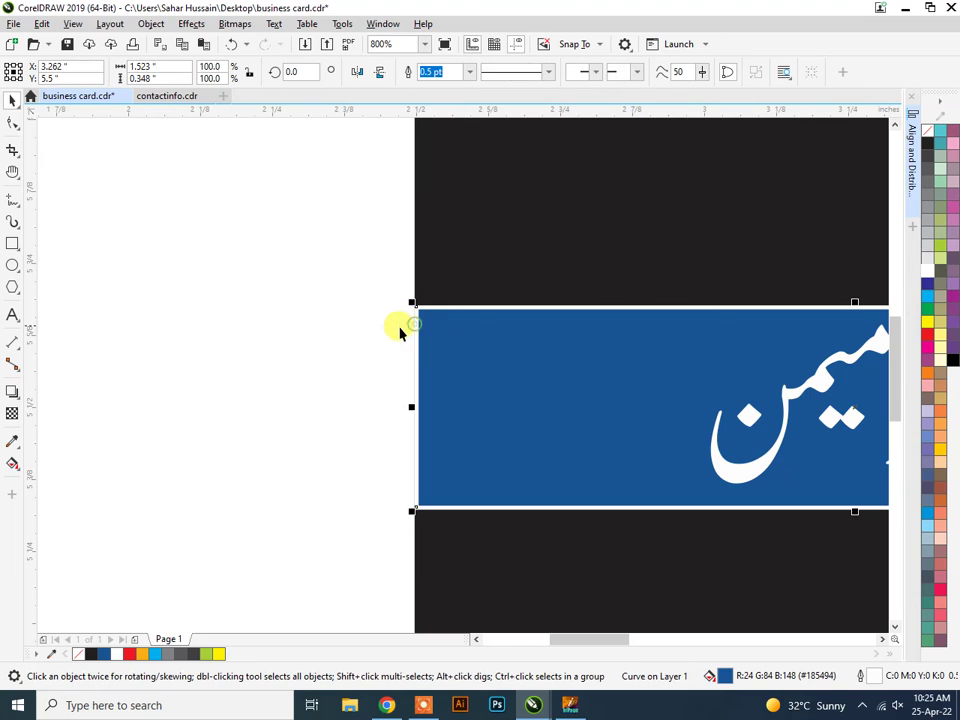
Try deleting and breaking the bar's corner nodes with the Shape tool, undoing each change.
{"action": "left_click", "coordinate": [13, 121]}
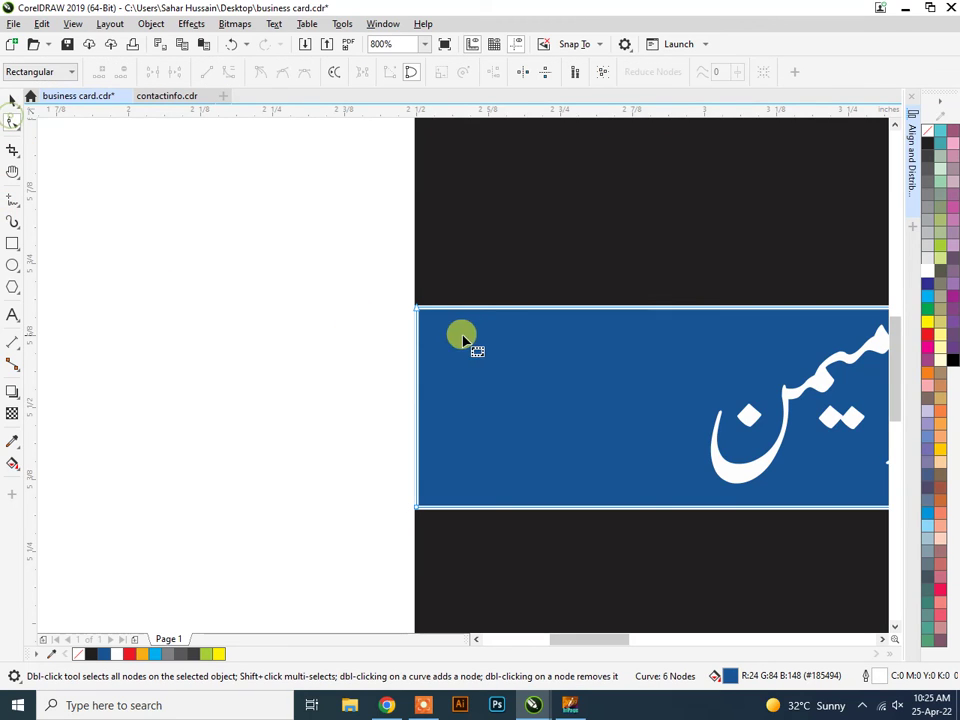
{"action": "left_click", "coordinate": [418, 310]}
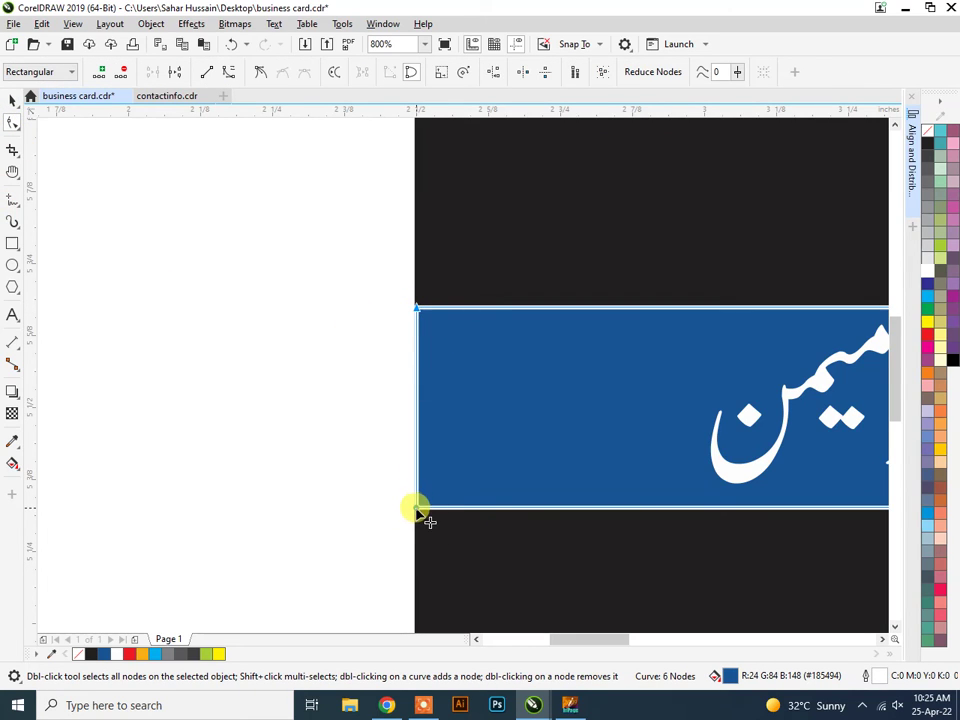
{"action": "key", "text": "Delete"}
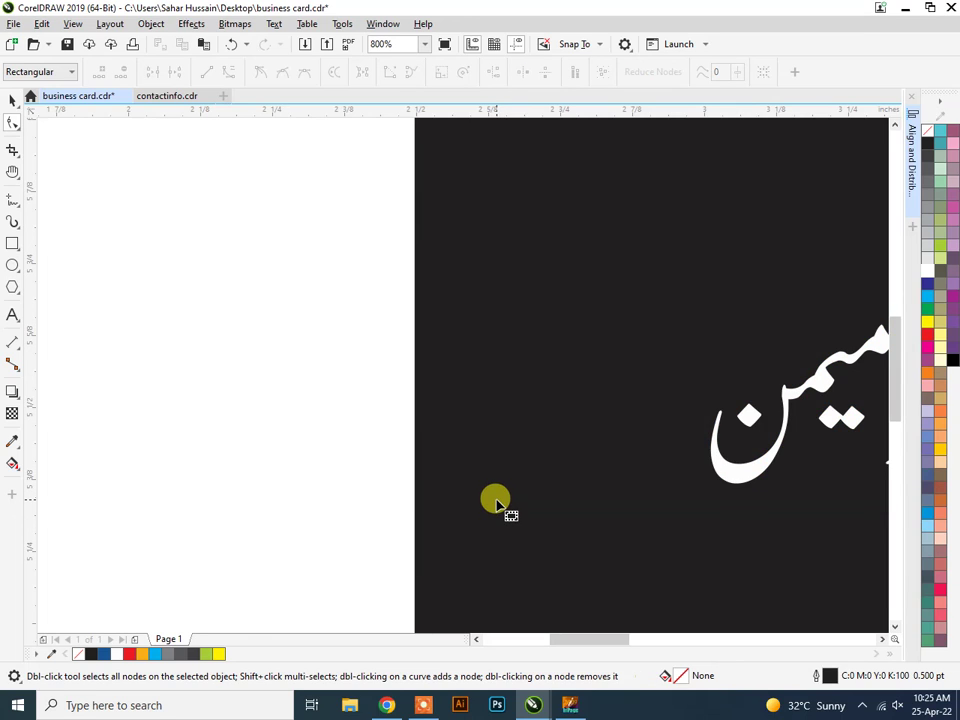
{"action": "key", "text": "ctrl+z"}
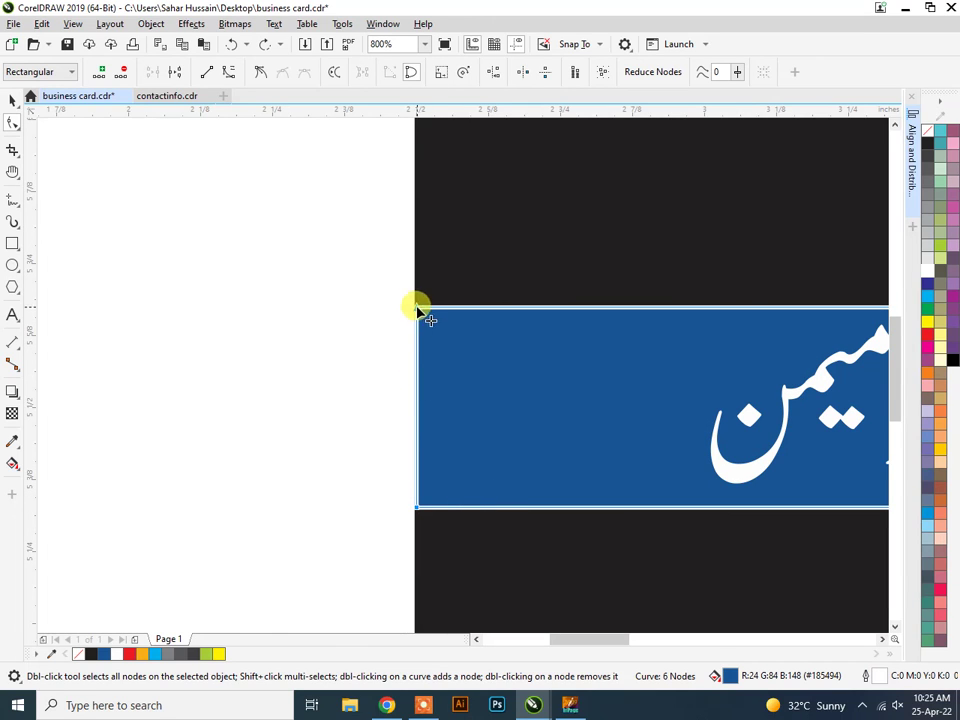
{"action": "left_click", "coordinate": [321, 476]}
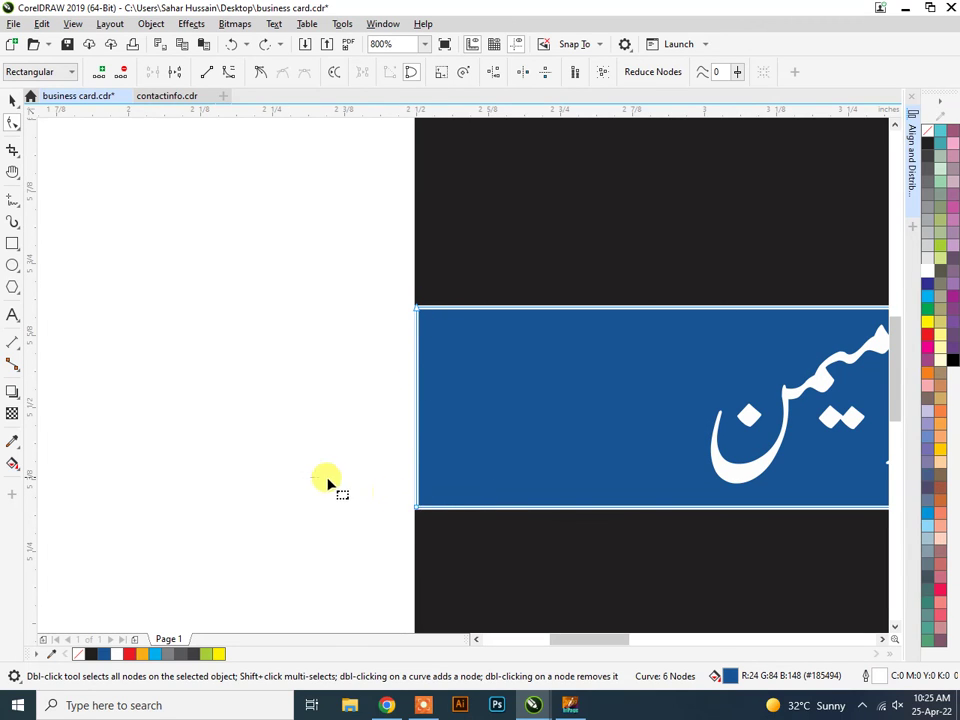
{"action": "double_click", "coordinate": [418, 507]}
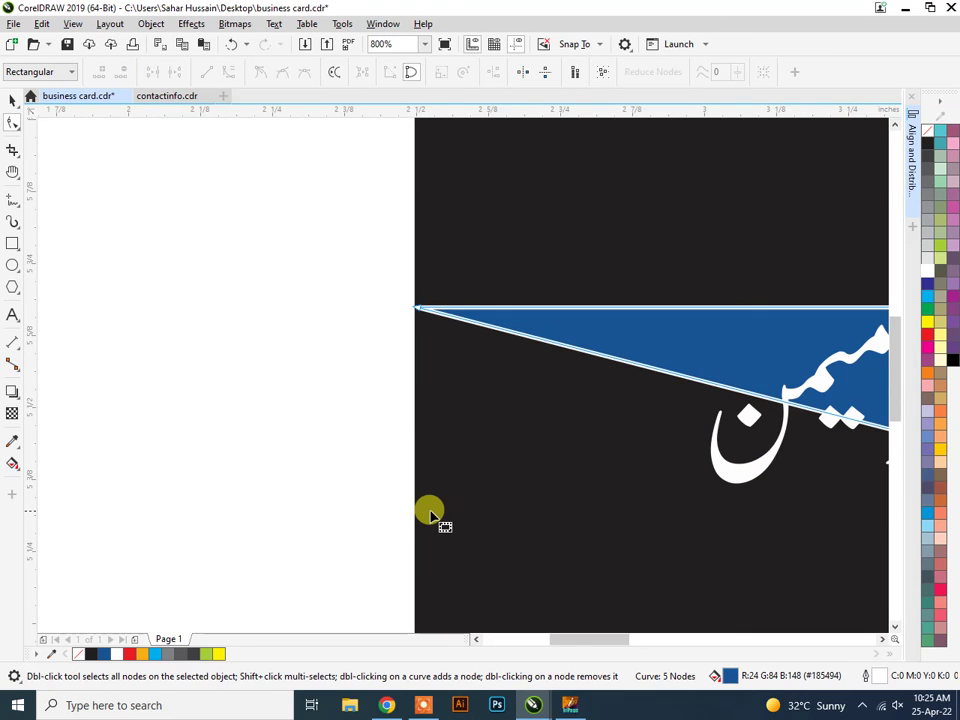
{"action": "key", "text": "ctrl+z"}
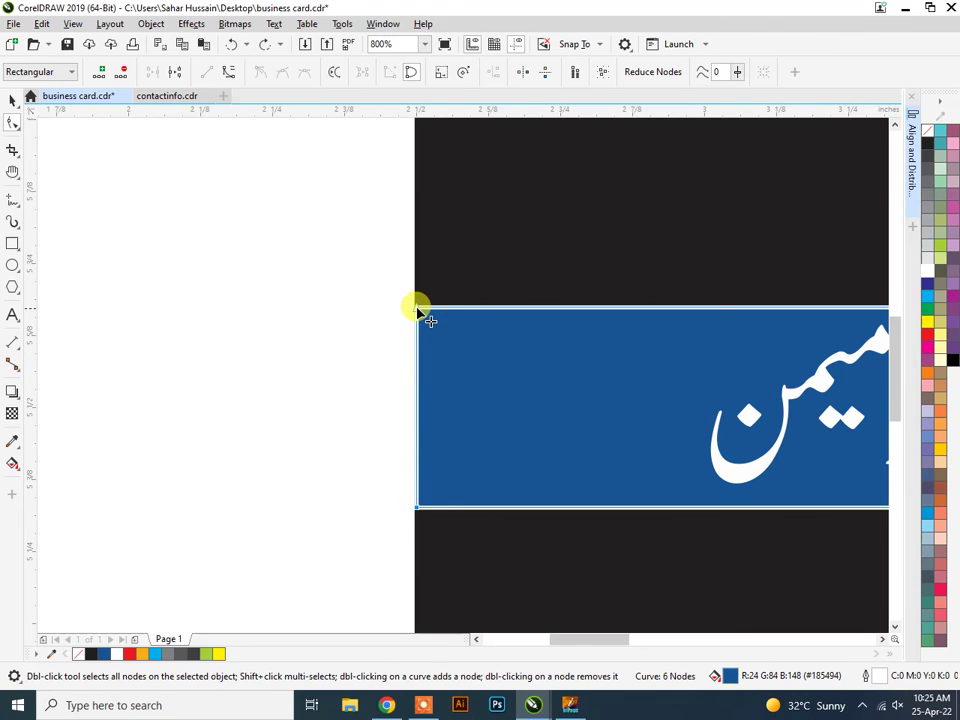
{"action": "right_click", "coordinate": [418, 309]}
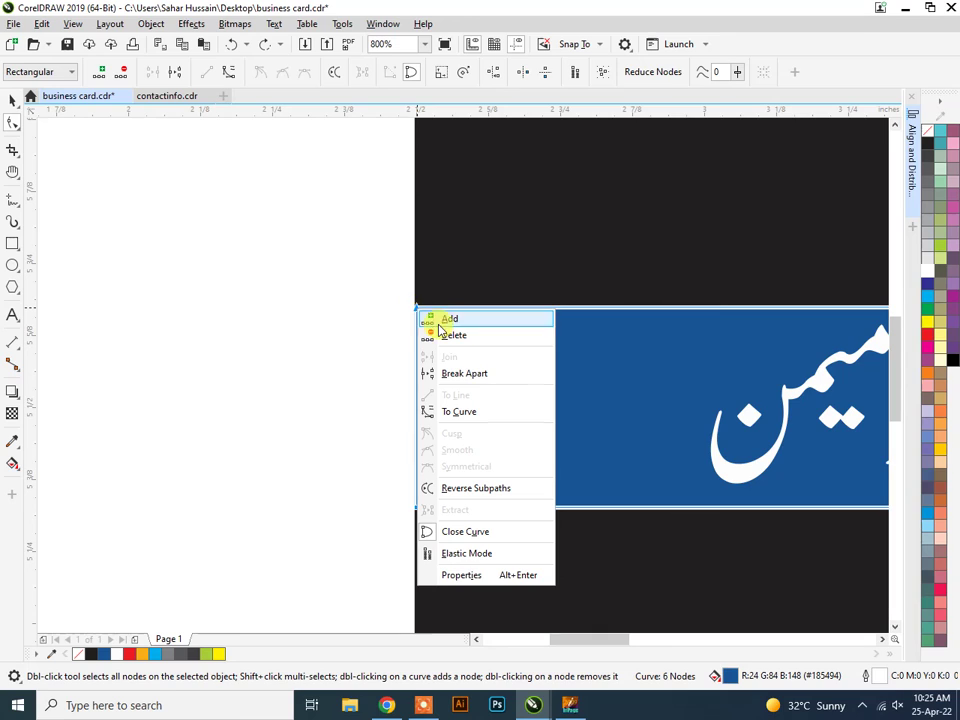
{"action": "left_click", "coordinate": [468, 376]}
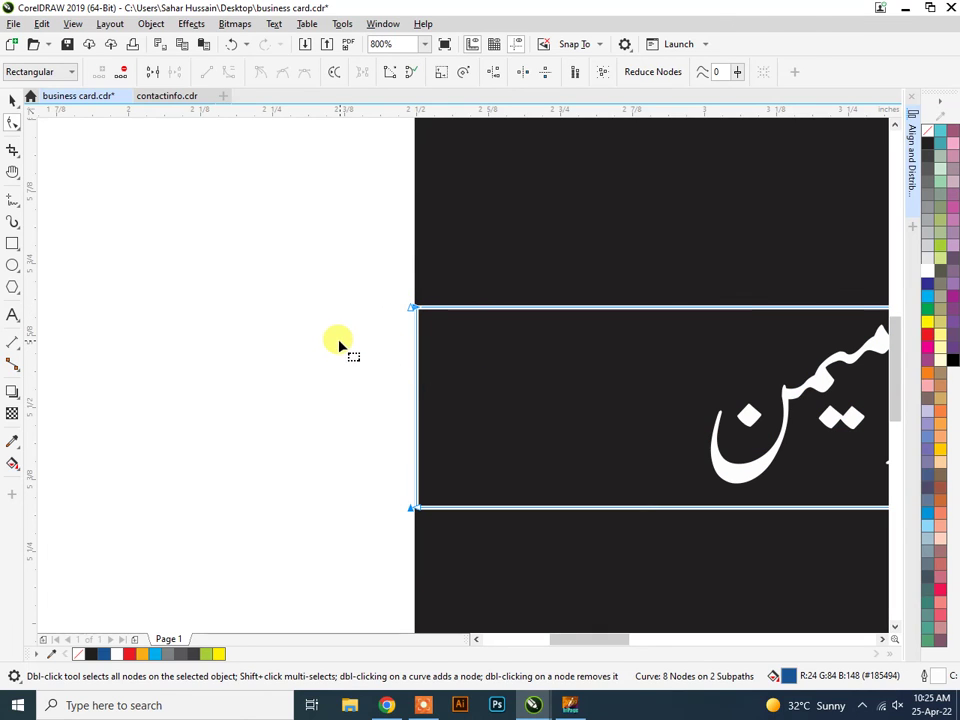
{"action": "key", "text": "ctrl+z"}
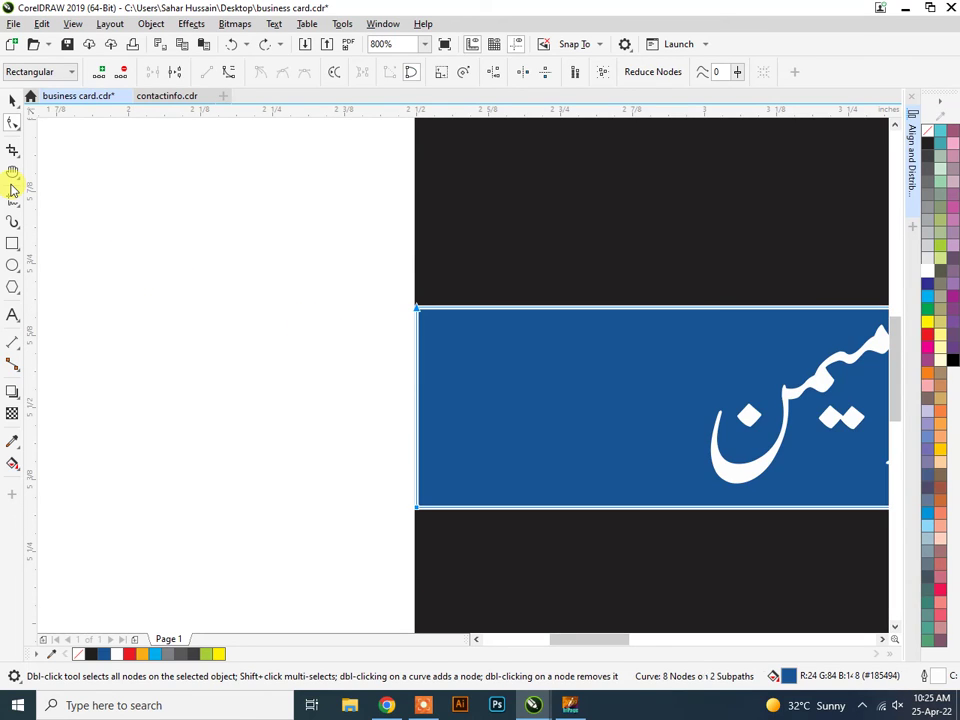
Return to the Pick tool, nudge the bar's left edge and zoom back out.
{"action": "left_click", "coordinate": [9, 104]}
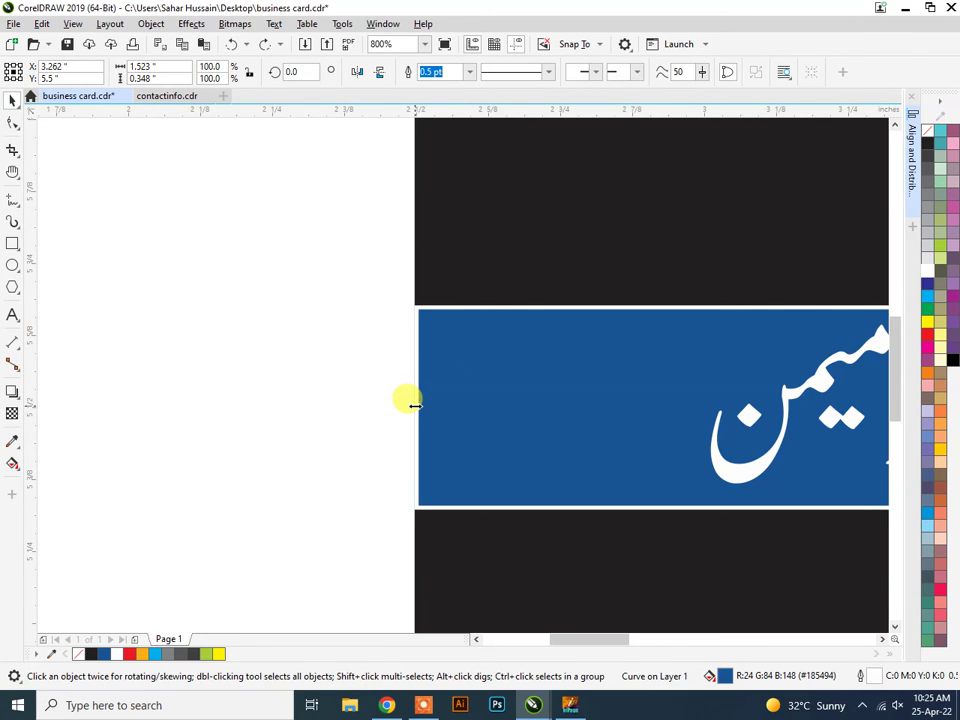
{"action": "left_click_drag", "start_coordinate": [414, 405], "coordinate": [422, 405]}
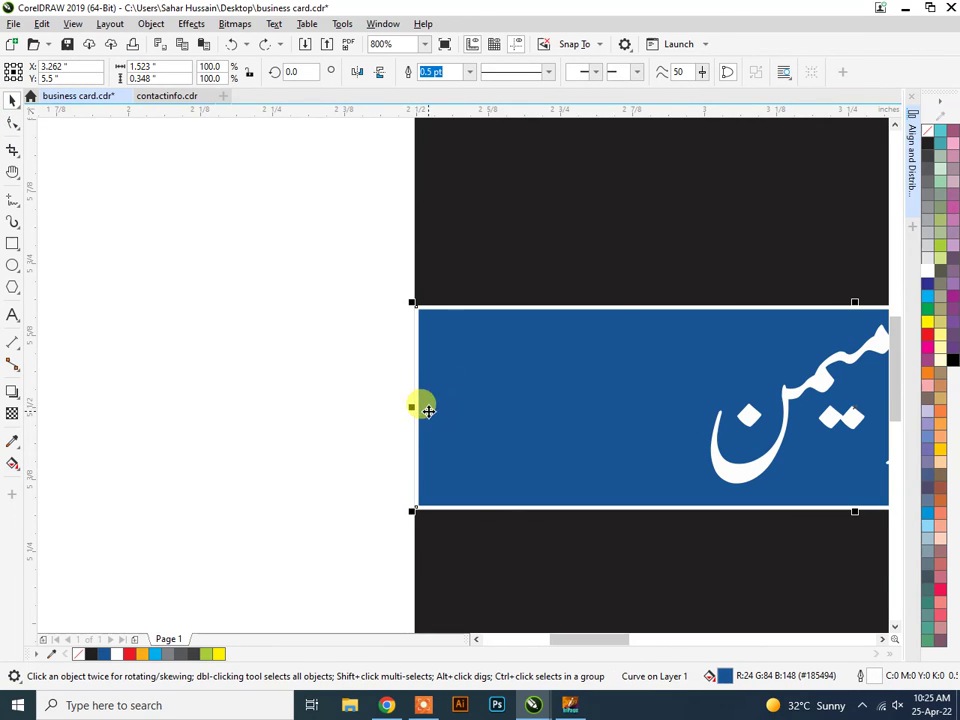
{"action": "scroll", "coordinate": [422, 411], "scroll_direction": "up", "scroll_amount": 1}
{"action": "scroll", "coordinate": [510, 416], "scroll_direction": "up", "scroll_amount": 1}
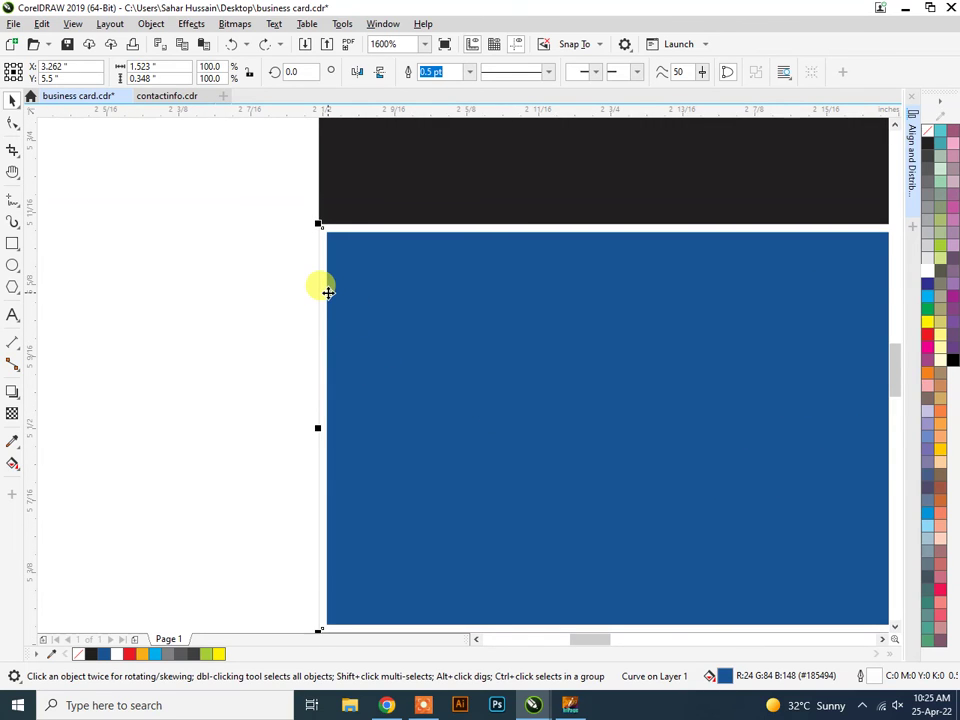
{"action": "scroll", "coordinate": [329, 293], "scroll_direction": "down", "scroll_amount": 2}
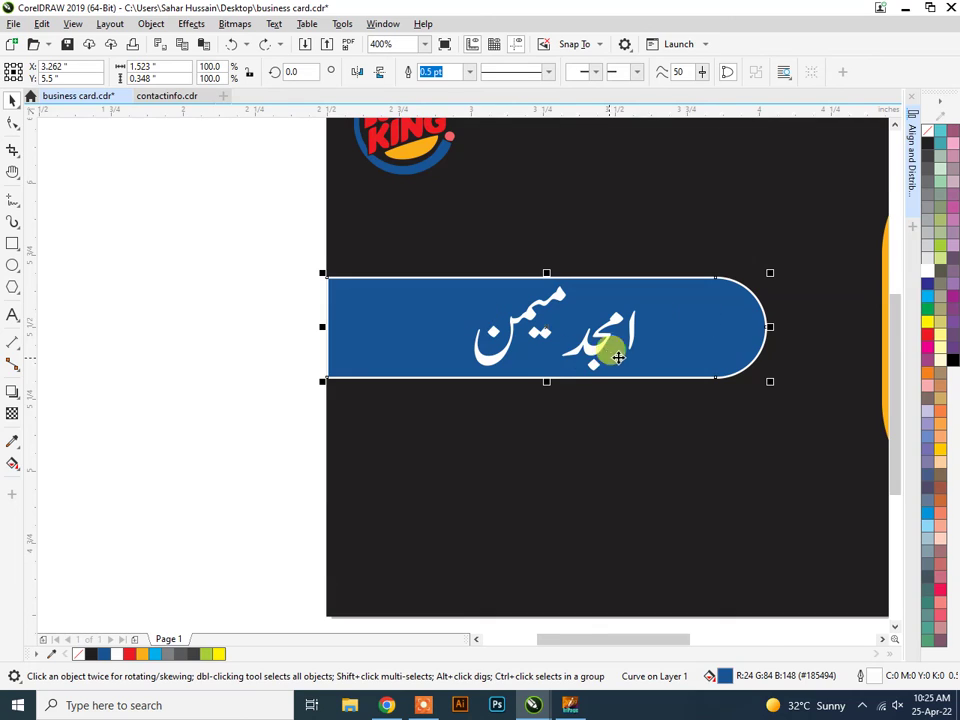
{"action": "scroll", "coordinate": [640, 352], "scroll_direction": "down", "scroll_amount": 1}
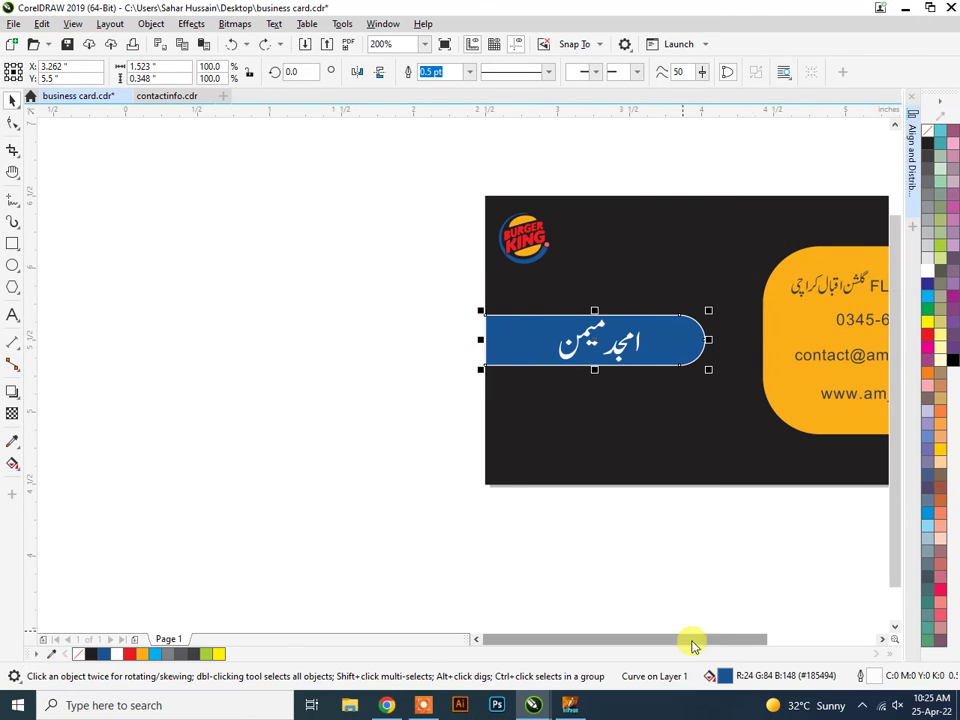
{"action": "left_click_drag", "start_coordinate": [692, 638], "coordinate": [752, 632]}
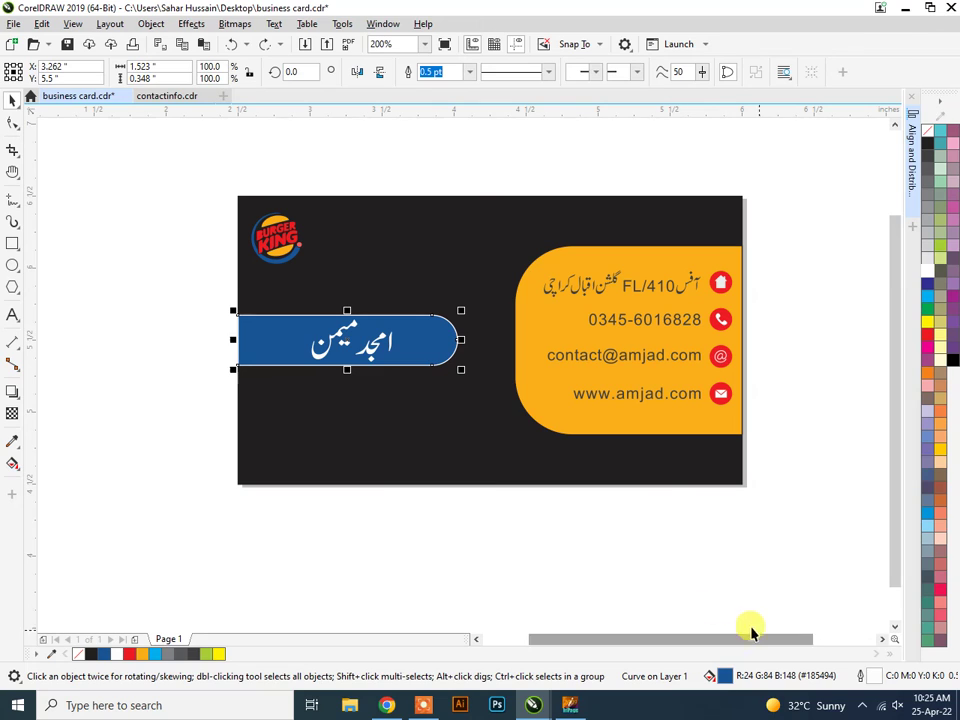
Draw a vertical 2-point line down the blue bar's left edge.
{"action": "left_click", "coordinate": [551, 545]}
{"action": "scroll", "coordinate": [231, 366], "scroll_direction": "up", "scroll_amount": 2}
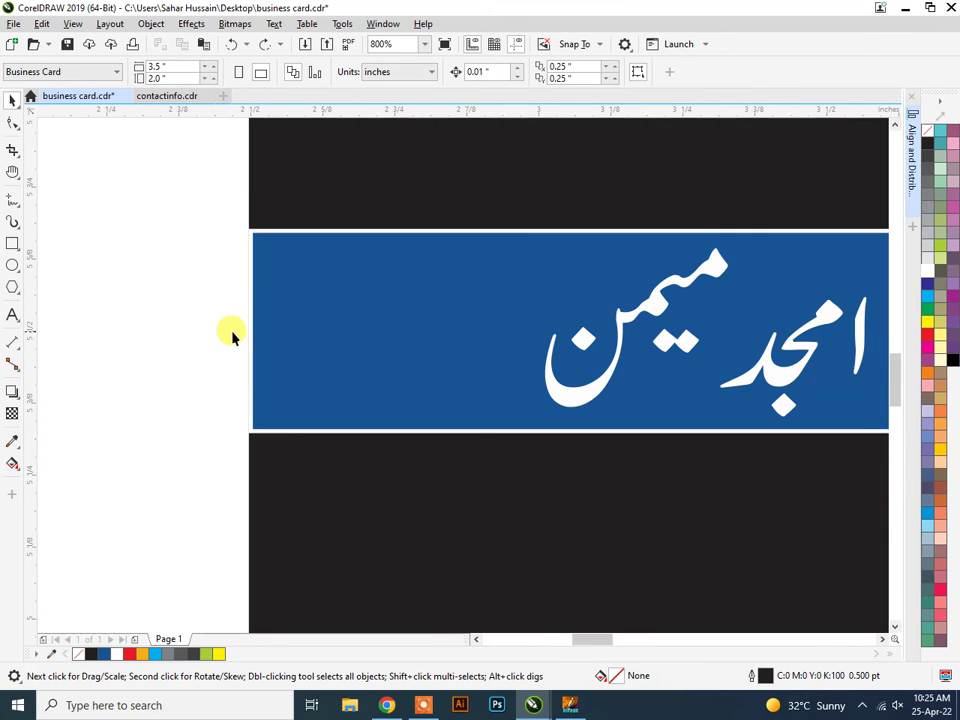
{"action": "scroll", "coordinate": [234, 320], "scroll_direction": "up", "scroll_amount": 1}
{"action": "scroll", "coordinate": [240, 307], "scroll_direction": "down", "scroll_amount": 1}
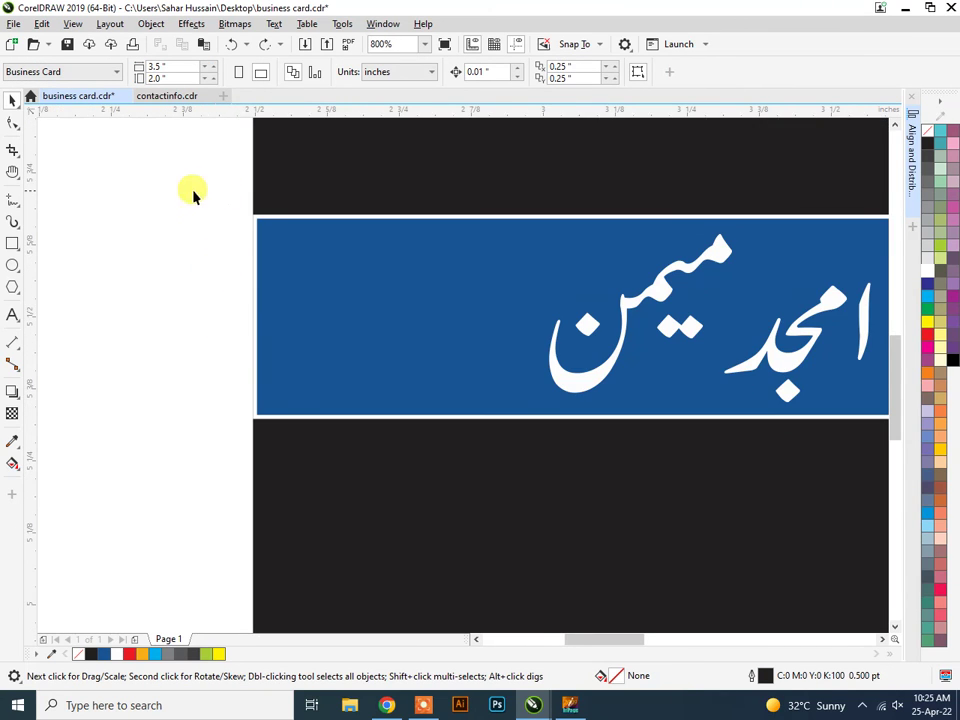
{"action": "left_click", "coordinate": [12, 226]}
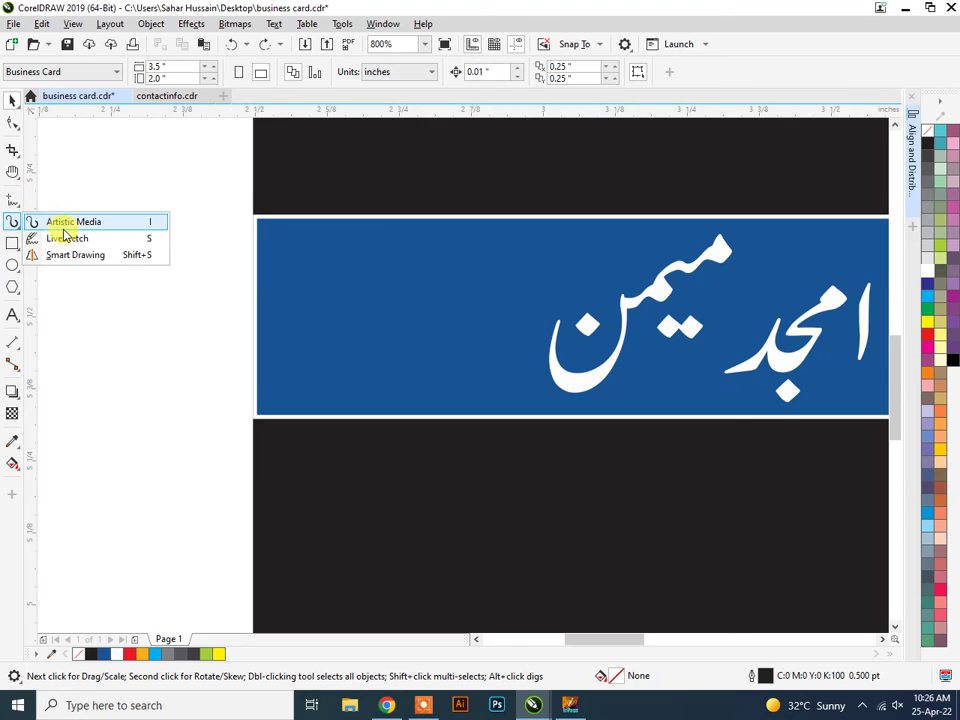
{"action": "mouse_move", "coordinate": [15, 208]}
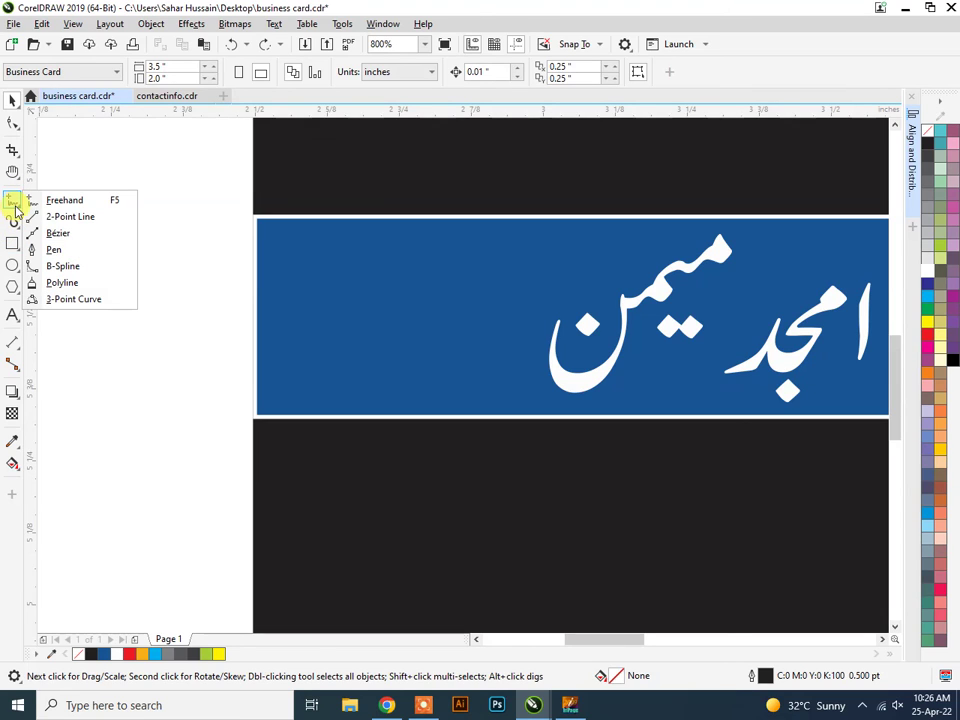
{"action": "left_click", "coordinate": [93, 224]}
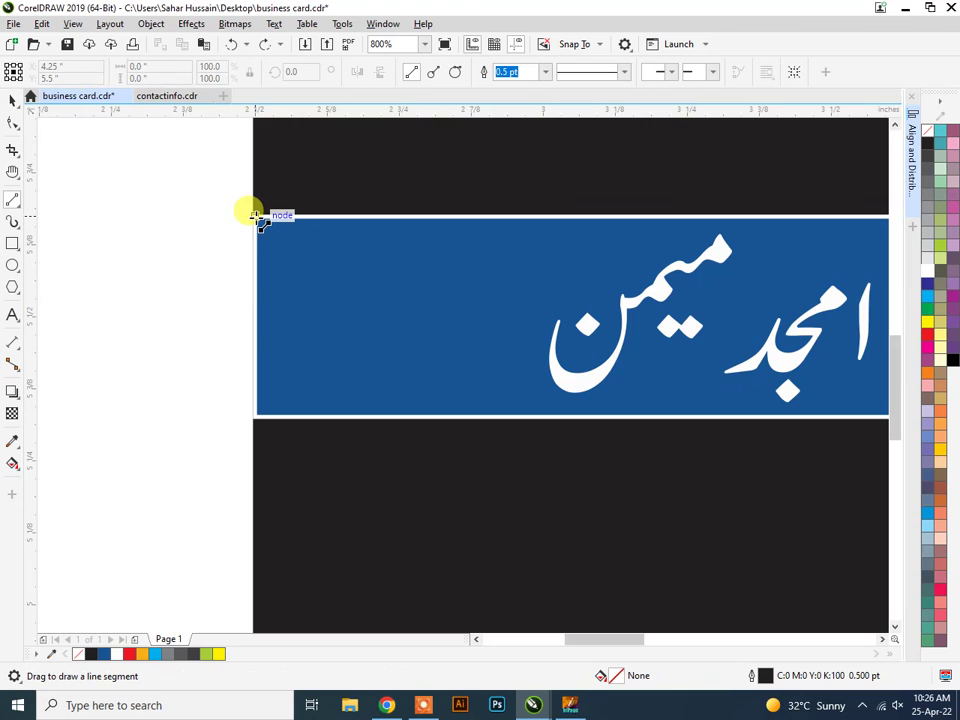
{"action": "left_click_drag", "start_coordinate": [256, 215], "coordinate": [257, 418]}
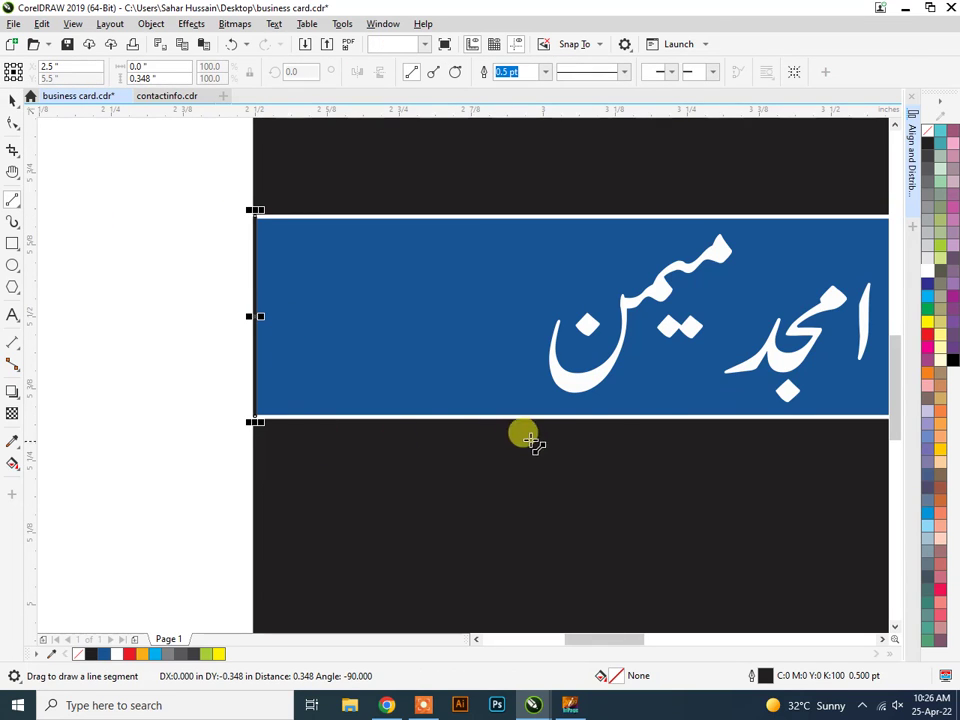
Stretch the line's top end up past the top of the bar.
{"action": "left_click", "coordinate": [8, 106]}
{"action": "scroll", "coordinate": [257, 242], "scroll_direction": "up", "scroll_amount": 2}
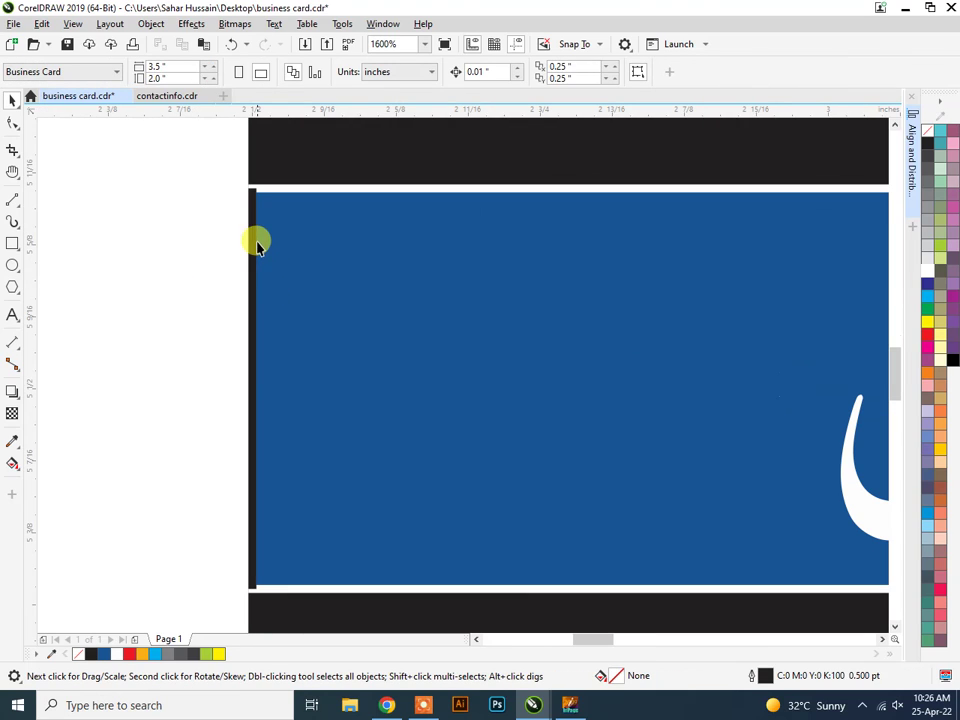
{"action": "left_click", "coordinate": [251, 202]}
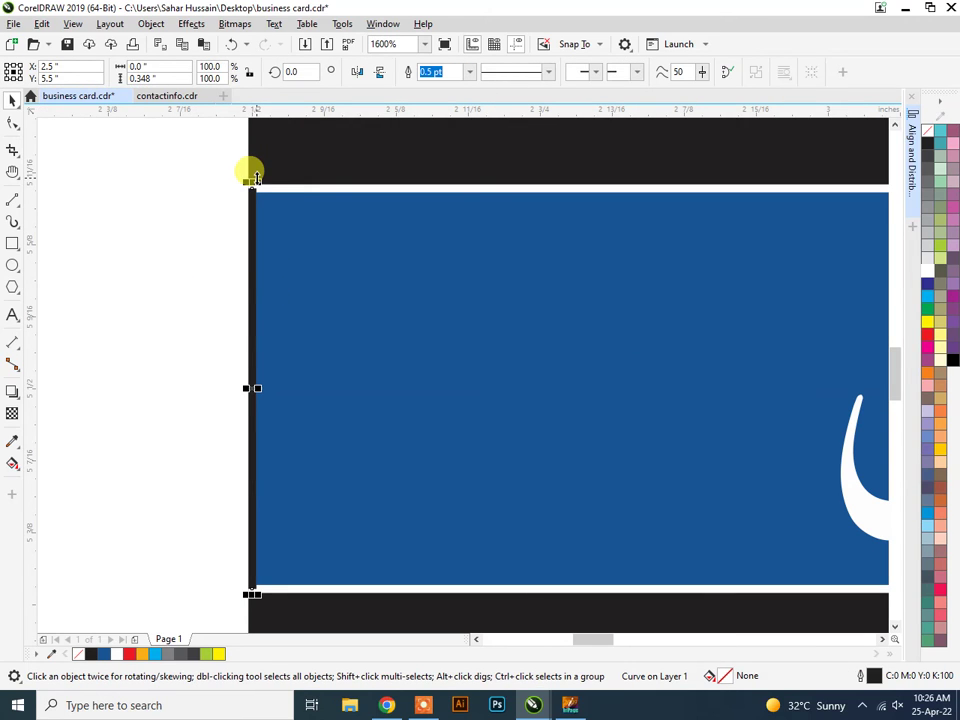
{"action": "left_click_drag", "start_coordinate": [255, 175], "coordinate": [246, 178]}
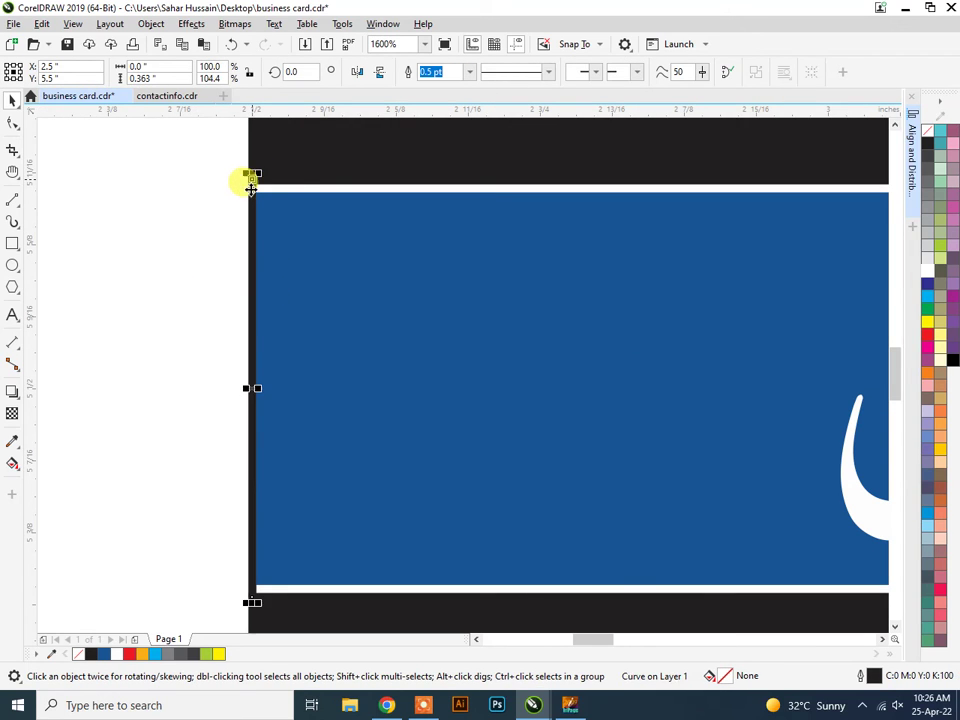
{"action": "left_click", "coordinate": [129, 339]}
Try a white fill on the orange contact panel, then undo it.
{"action": "scroll", "coordinate": [471, 381], "scroll_direction": "down", "scroll_amount": 2}
{"action": "scroll", "coordinate": [611, 410], "scroll_direction": "down", "scroll_amount": 2}
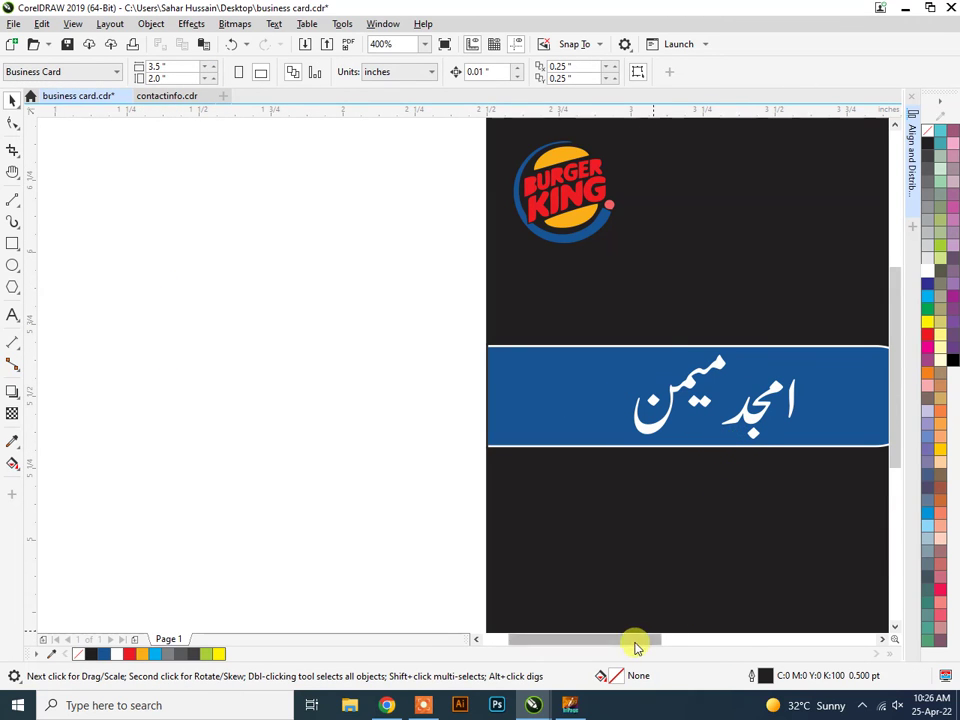
{"action": "left_click_drag", "start_coordinate": [636, 643], "coordinate": [681, 641]}
{"action": "scroll", "coordinate": [660, 490], "scroll_direction": "down", "scroll_amount": 2}
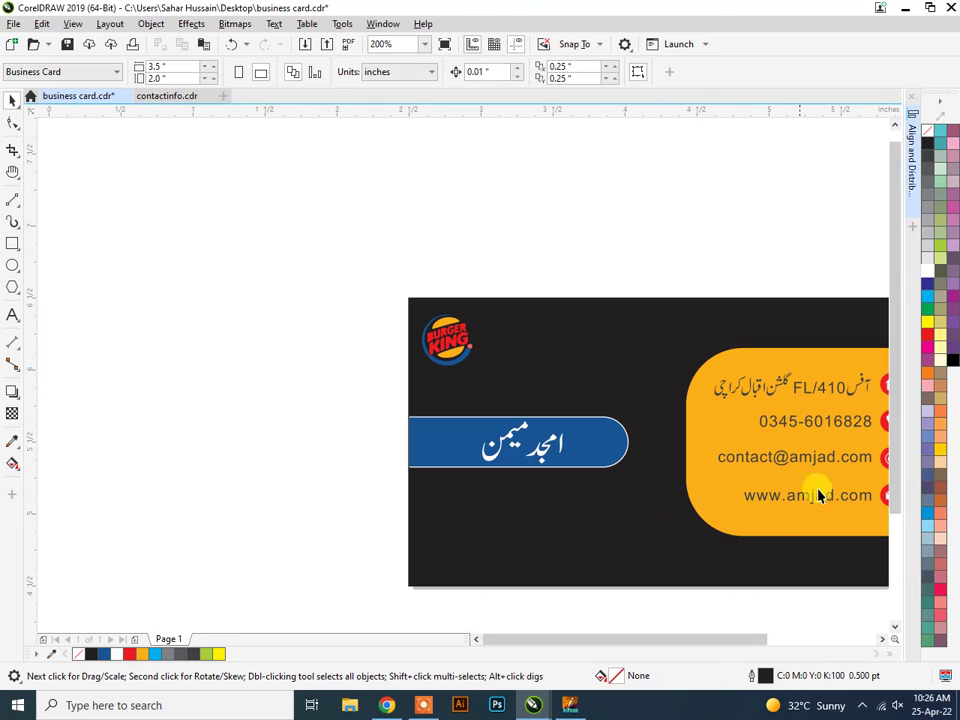
{"action": "left_click", "coordinate": [752, 521]}
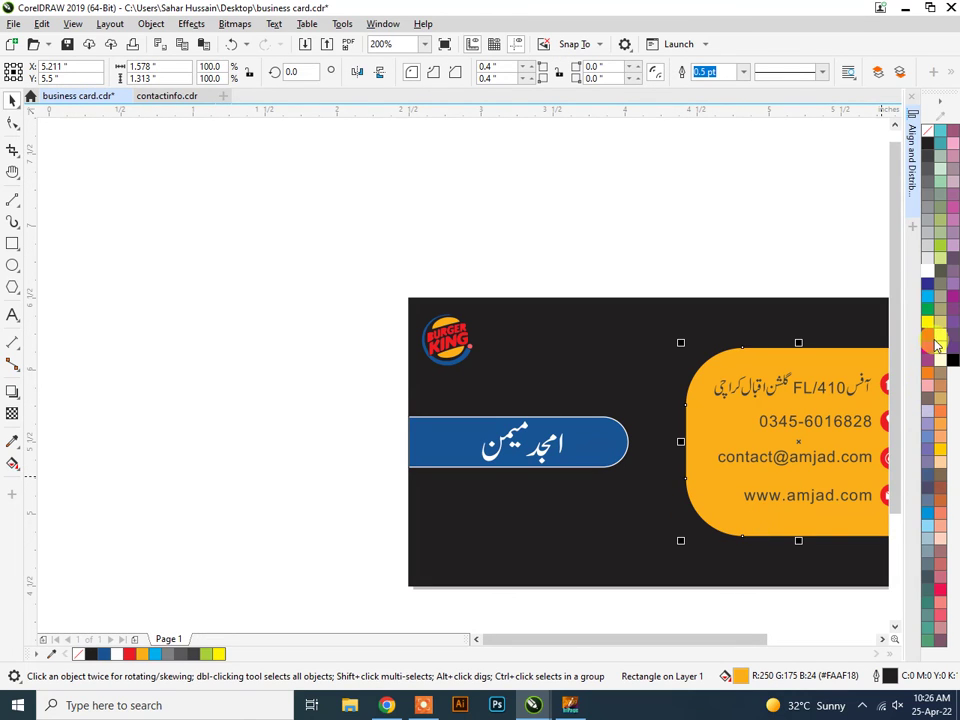
{"action": "left_click", "coordinate": [927, 271]}
{"action": "key", "text": "ctrl+z"}
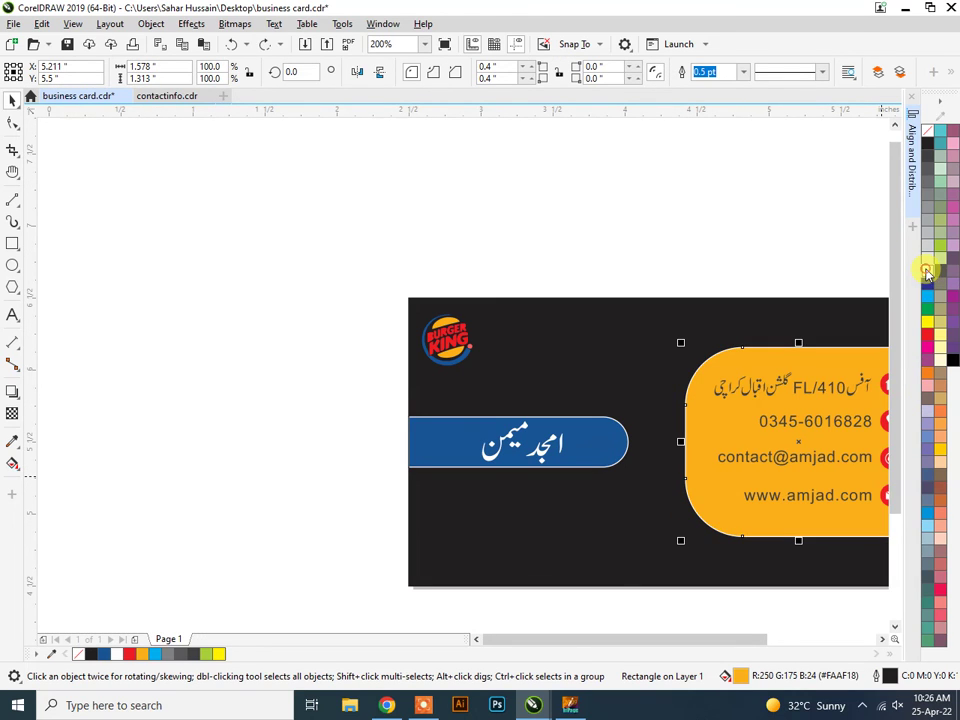
{"action": "scroll", "coordinate": [791, 412], "scroll_direction": "up", "scroll_amount": 2}
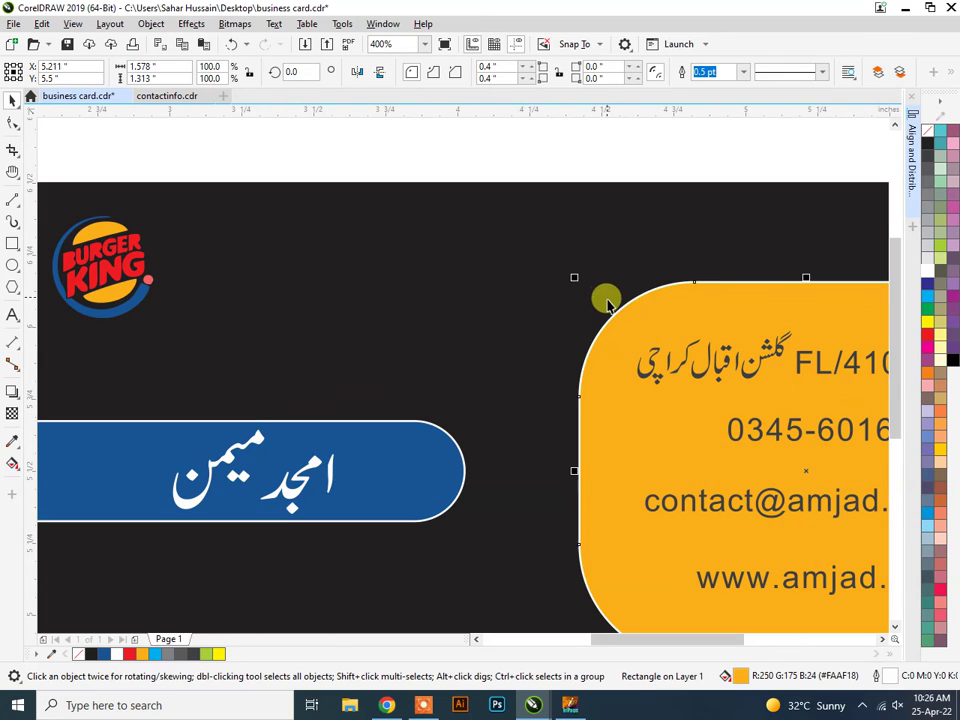
{"action": "left_click", "coordinate": [568, 146]}
{"action": "scroll", "coordinate": [690, 325], "scroll_direction": "down", "scroll_amount": 2}
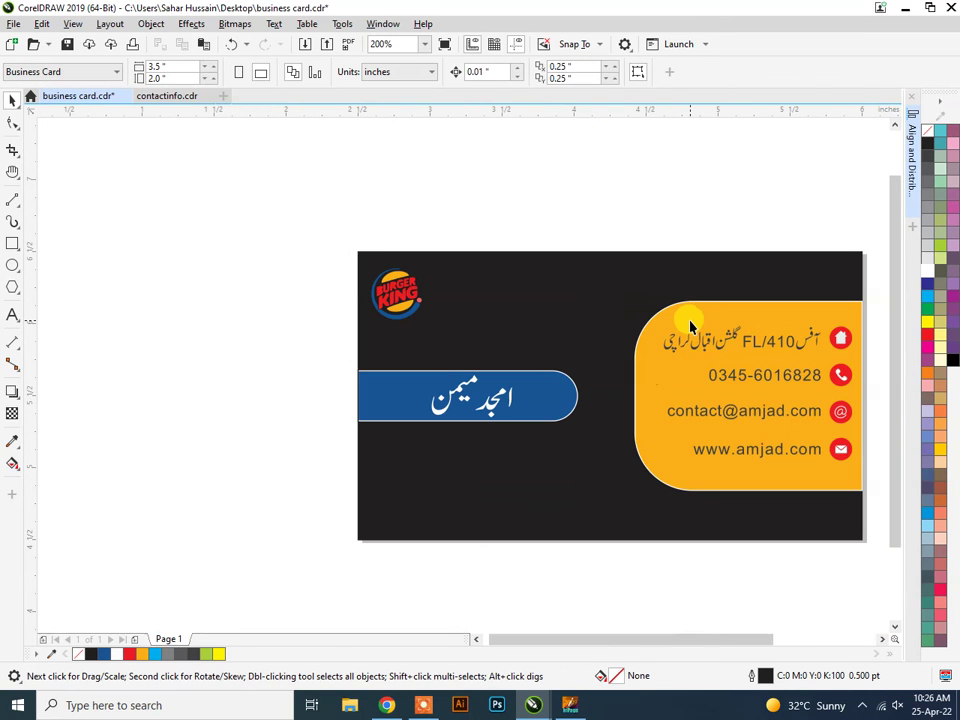
{"action": "left_click", "coordinate": [572, 512]}
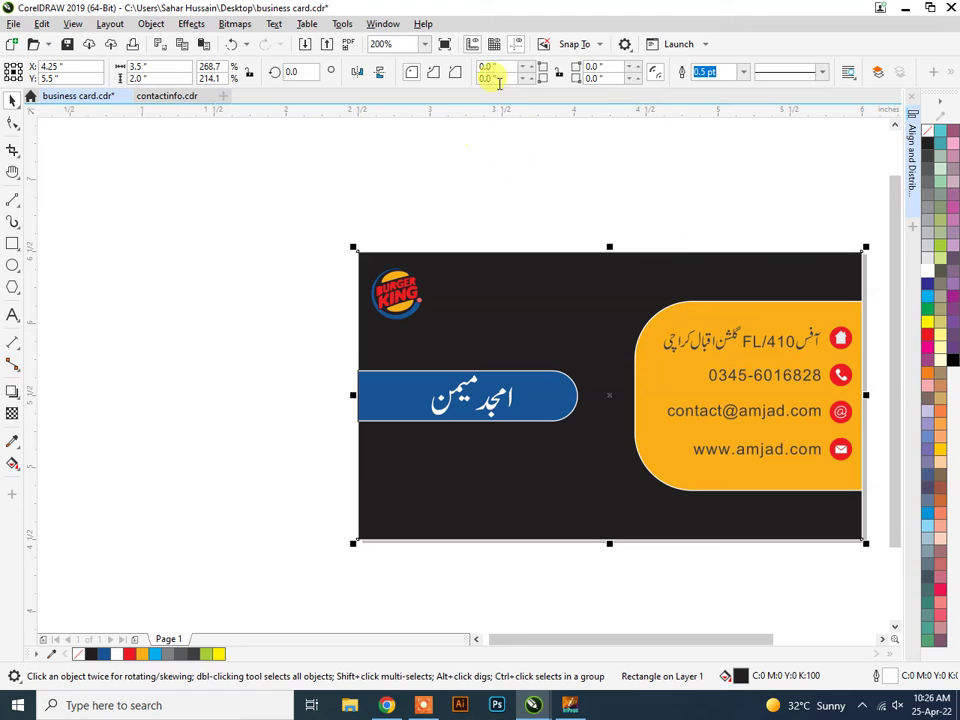
Give the dark background a 2.0 pt outline, trying yellow before settling on orange.
{"action": "left_click", "coordinate": [743, 72]}
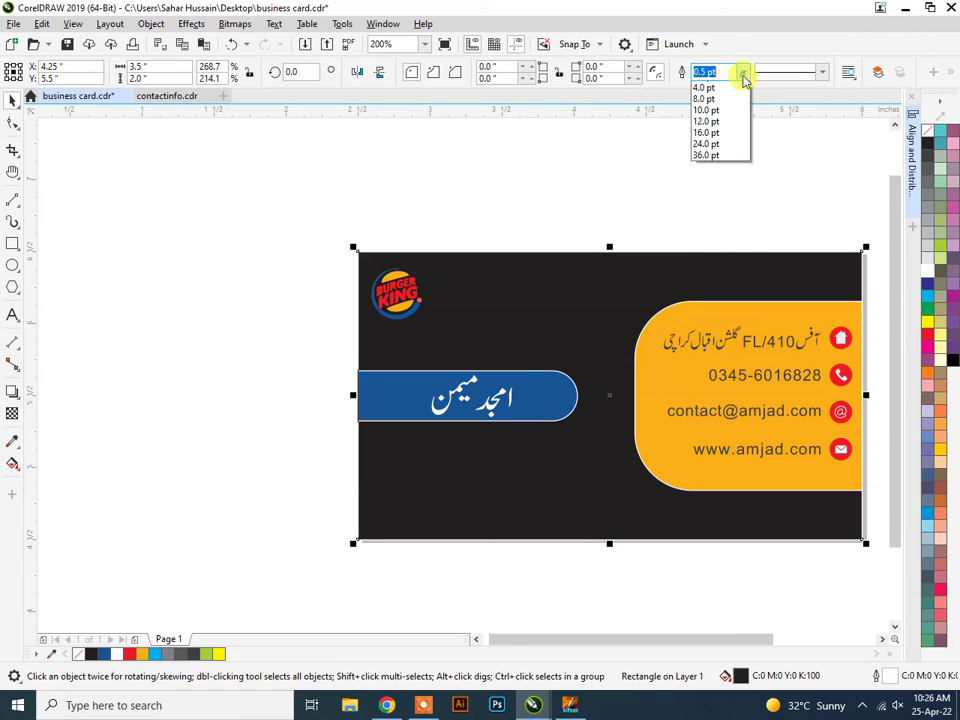
{"action": "left_click", "coordinate": [724, 156]}
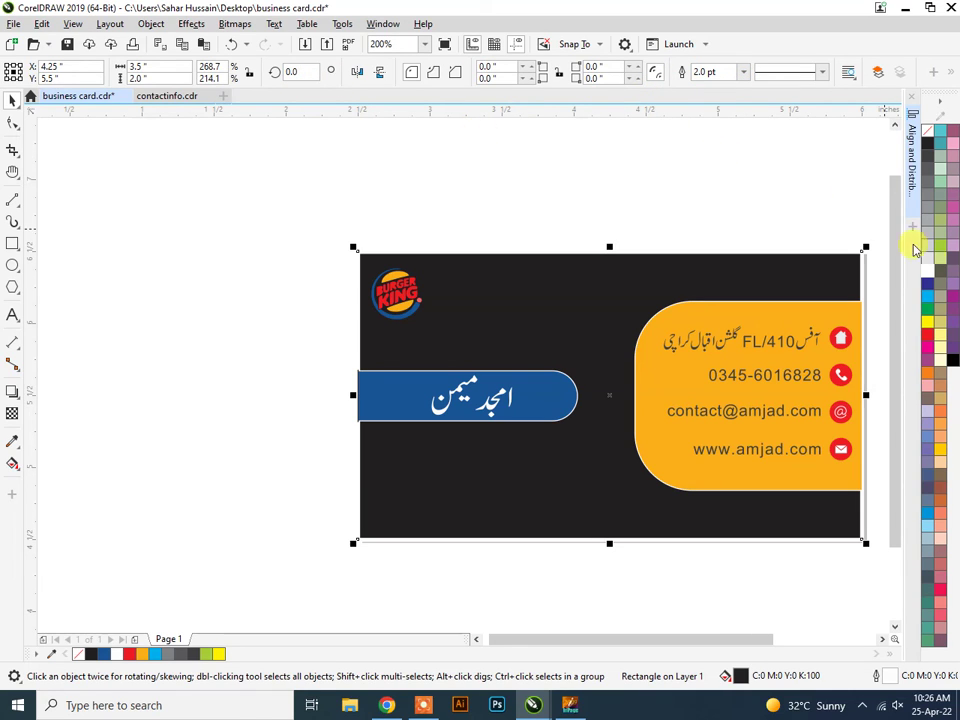
{"action": "right_click", "coordinate": [929, 323]}
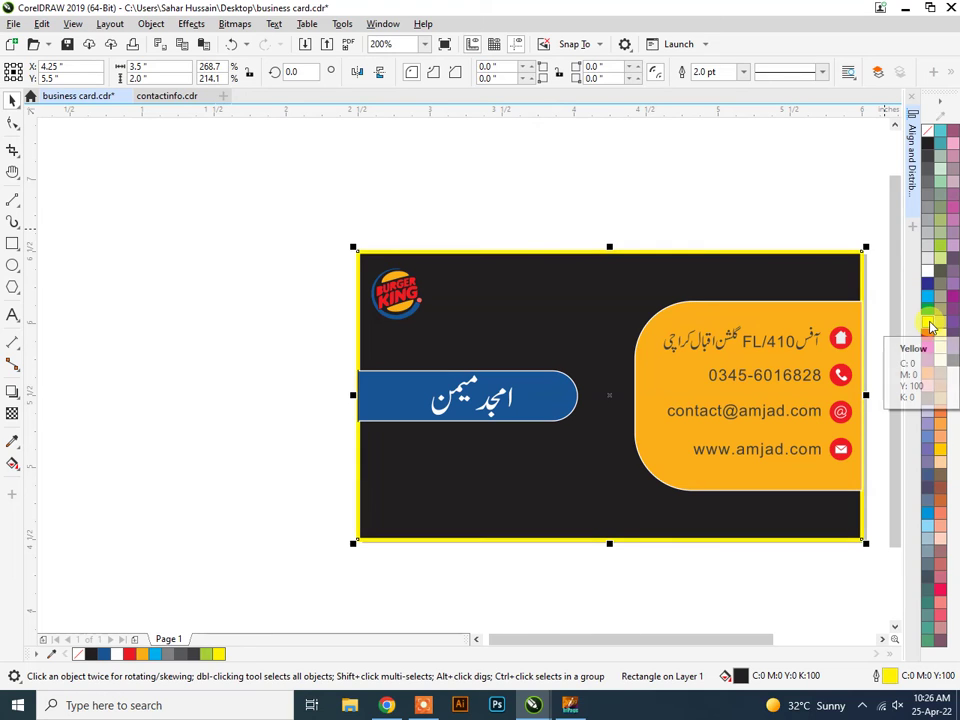
{"action": "scroll", "coordinate": [867, 322], "scroll_direction": "up", "scroll_amount": 2}
{"action": "scroll", "coordinate": [867, 320], "scroll_direction": "down", "scroll_amount": 2}
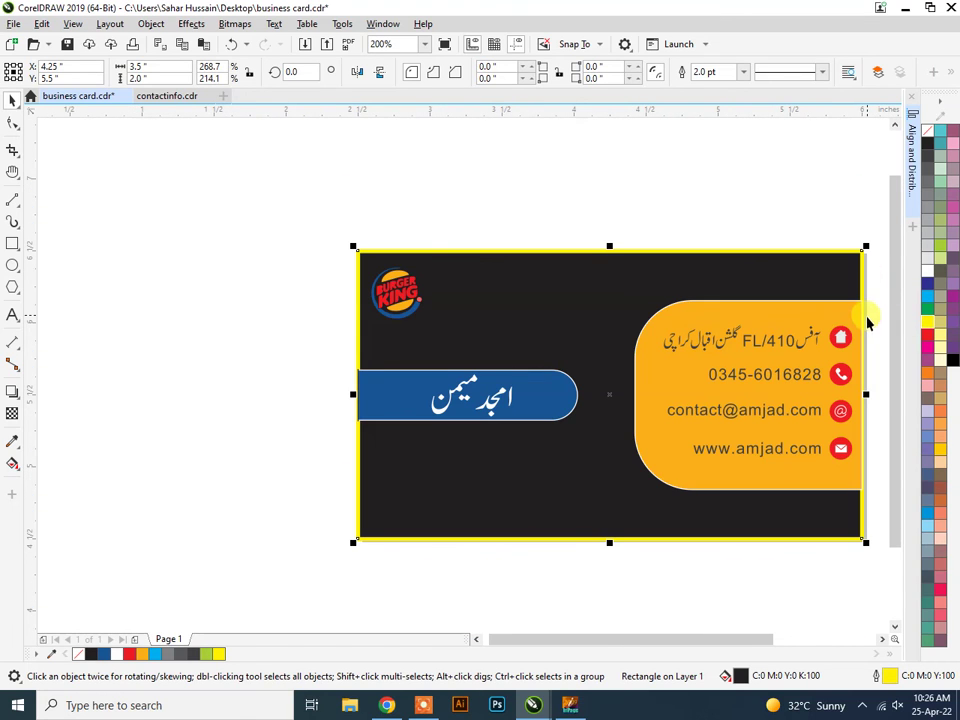
{"action": "left_click", "coordinate": [387, 287]}
{"action": "right_click", "coordinate": [141, 655]}
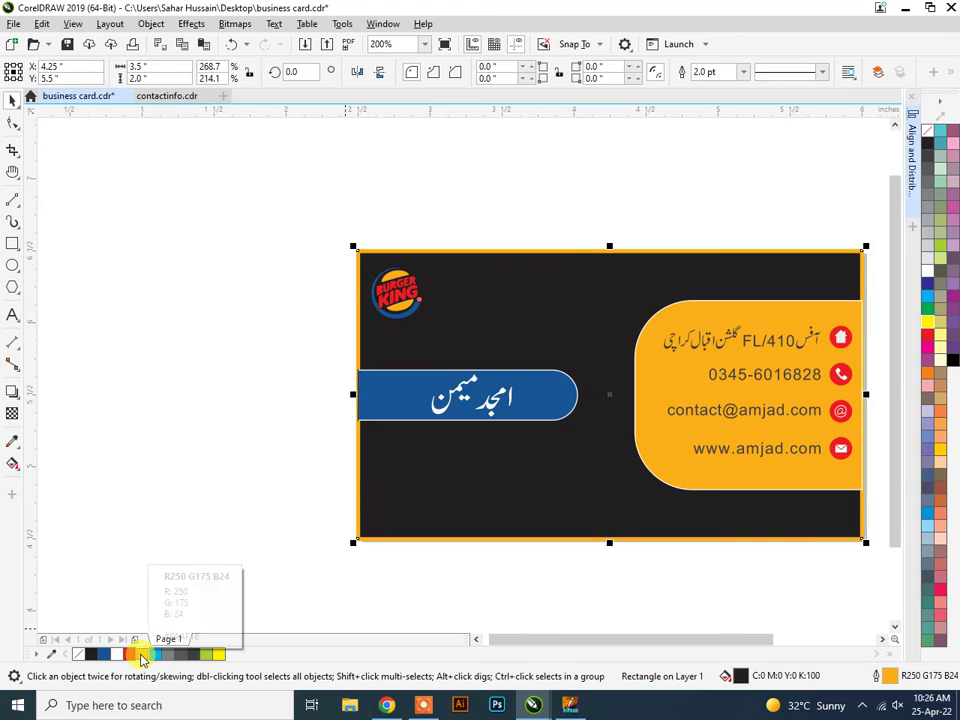
Delete the vertical black line beside the blue name bar.
{"action": "left_click", "coordinate": [290, 535]}
{"action": "scroll", "coordinate": [349, 403], "scroll_direction": "up", "scroll_amount": 3}
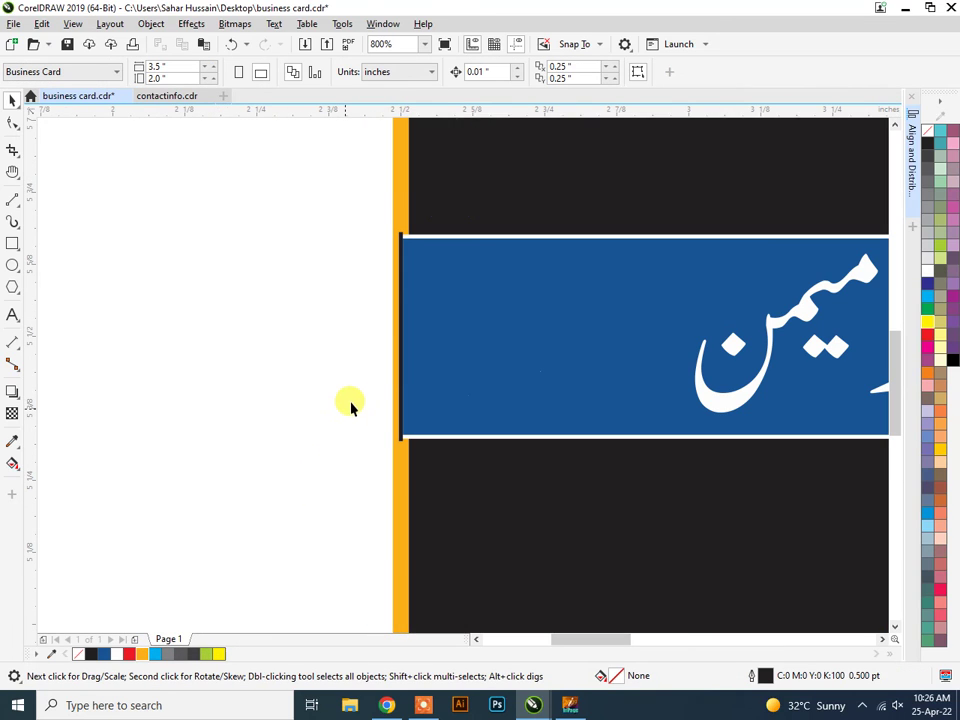
{"action": "left_click", "coordinate": [401, 378]}
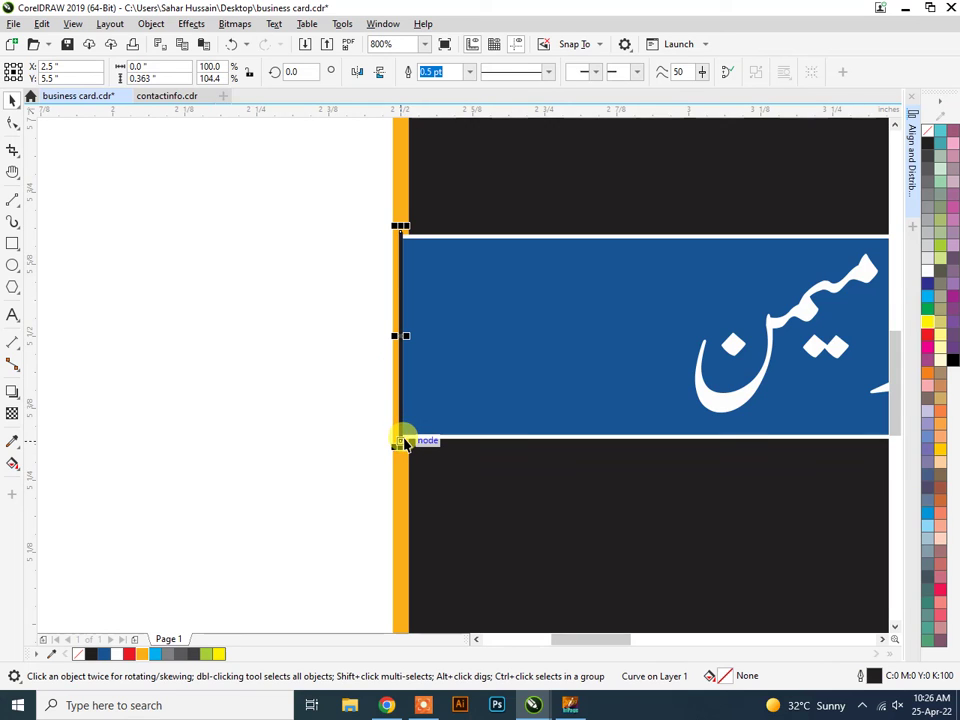
{"action": "key", "text": "Delete"}
{"action": "scroll", "coordinate": [404, 442], "scroll_direction": "down", "scroll_amount": 2}
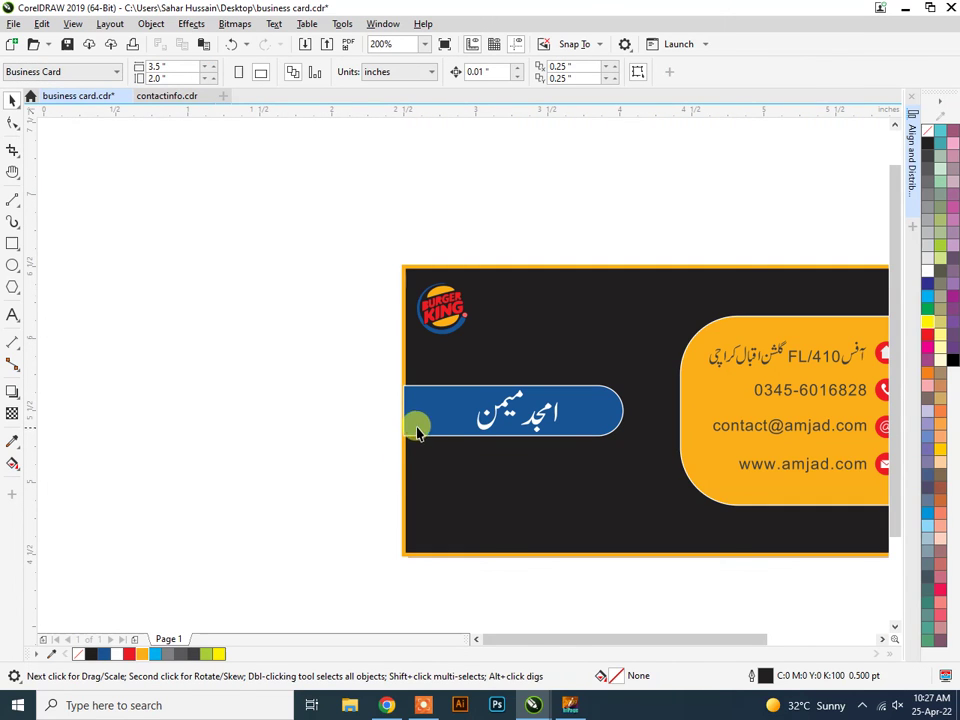
{"action": "scroll", "coordinate": [770, 420], "scroll_direction": "down", "scroll_amount": 1}
{"action": "scroll", "coordinate": [866, 416], "scroll_direction": "up", "scroll_amount": 1}
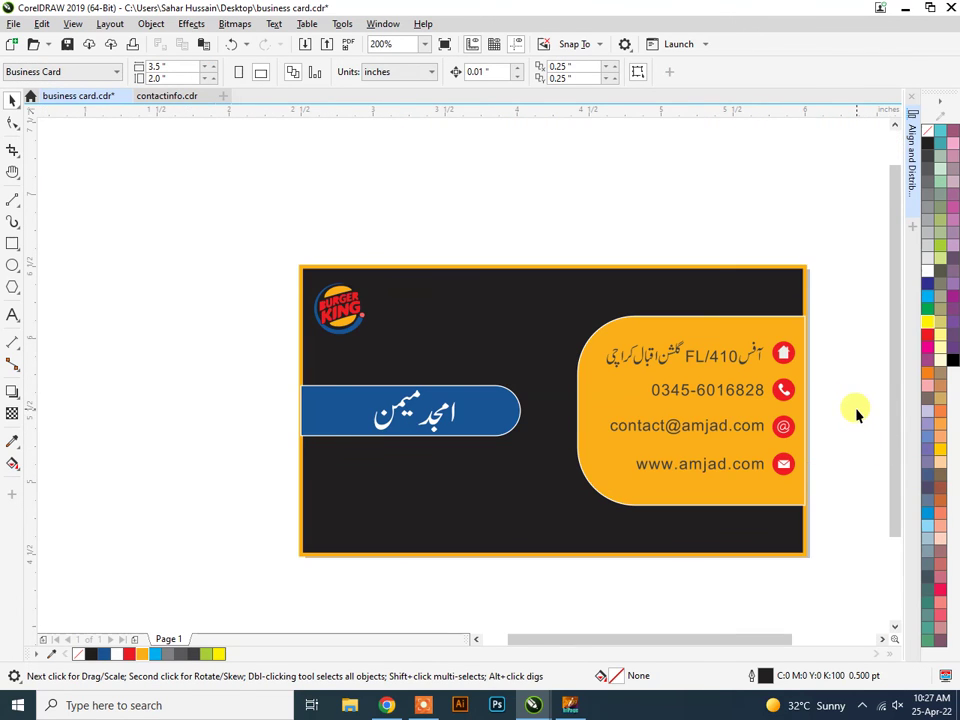
{"action": "scroll", "coordinate": [816, 385], "scroll_direction": "up", "scroll_amount": 1}
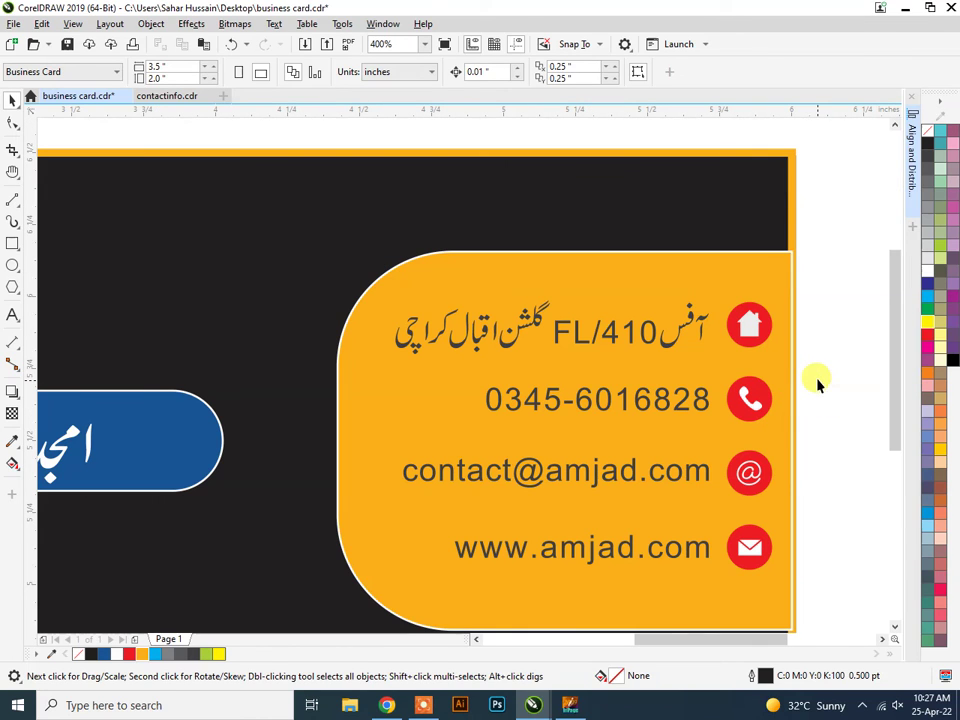
Pull the orange contact panel's right edge slightly inward.
{"action": "left_click", "coordinate": [789, 303]}
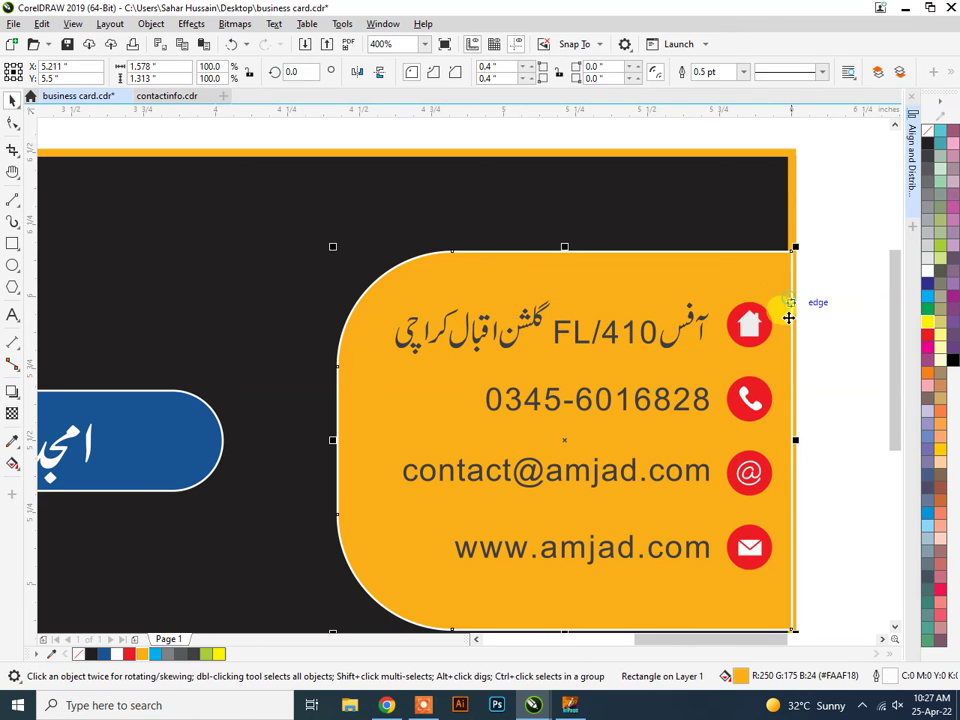
{"action": "left_click_drag", "start_coordinate": [797, 440], "coordinate": [792, 440]}
{"action": "scroll", "coordinate": [792, 440], "scroll_direction": "up", "scroll_amount": 2}
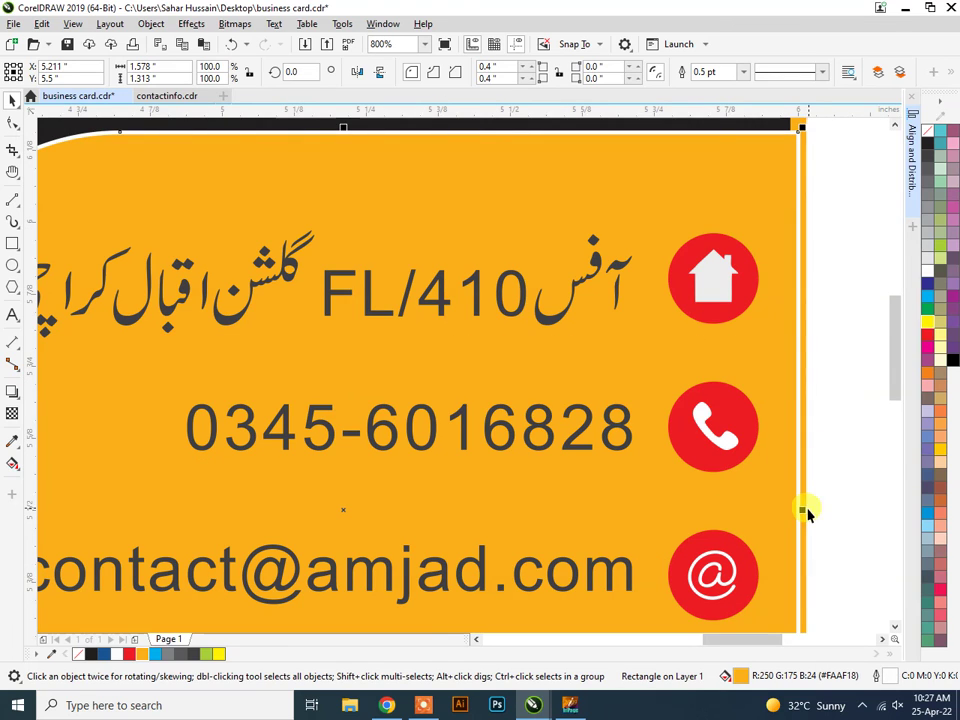
{"action": "left_click_drag", "start_coordinate": [797, 506], "coordinate": [791, 506]}
{"action": "scroll", "coordinate": [808, 512], "scroll_direction": "down", "scroll_amount": 2}
{"action": "scroll", "coordinate": [808, 512], "scroll_direction": "down", "scroll_amount": 2}
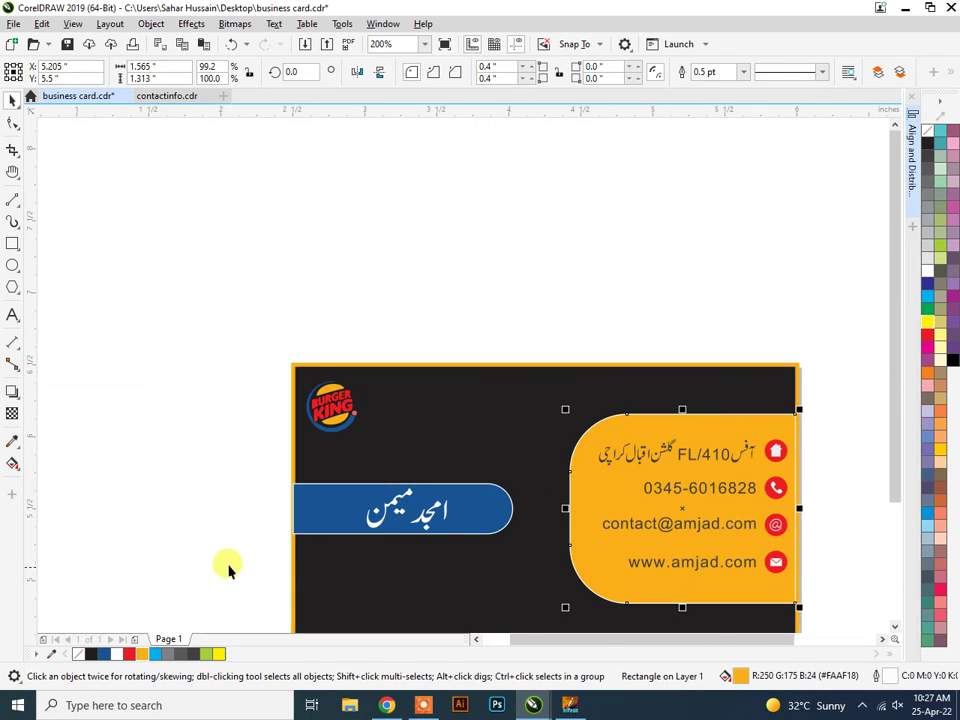
{"action": "scroll", "coordinate": [260, 551], "scroll_direction": "up", "scroll_amount": 4}
Pull the blue name bar's left edge slightly to the right.
{"action": "left_click", "coordinate": [413, 437]}
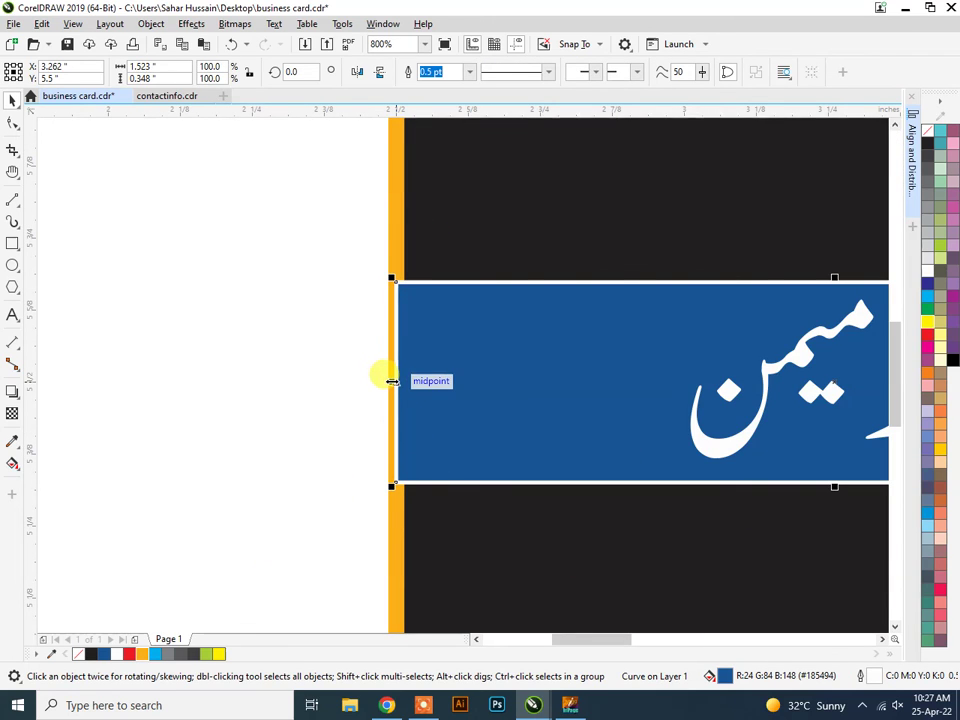
{"action": "left_click_drag", "start_coordinate": [383, 376], "coordinate": [401, 385]}
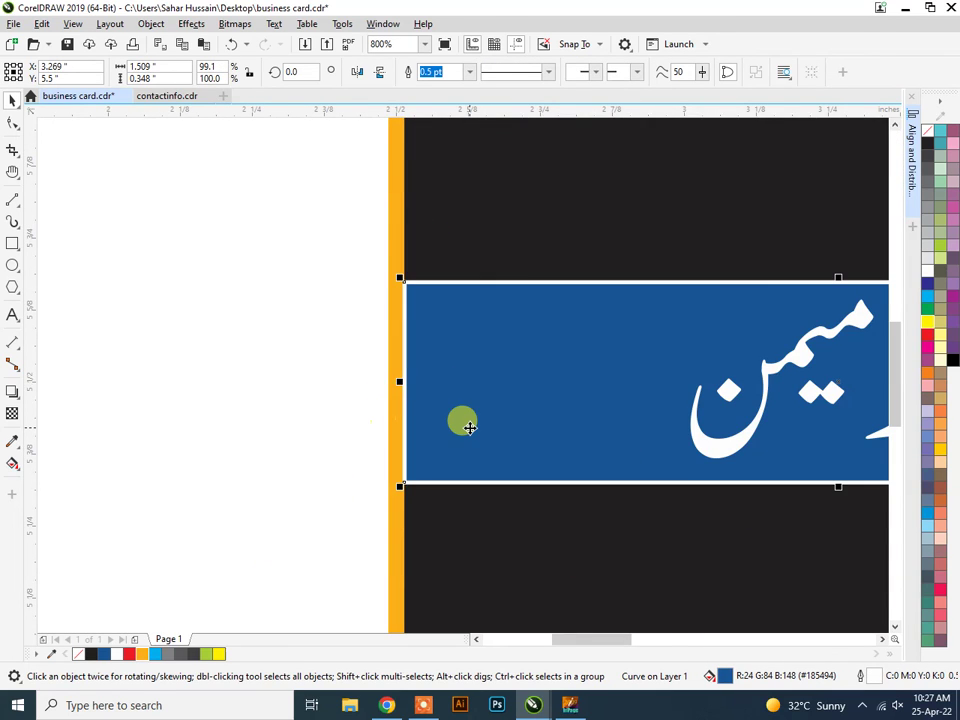
{"action": "scroll", "coordinate": [465, 424], "scroll_direction": "down", "scroll_amount": 4}
{"action": "left_click", "coordinate": [369, 462]}
{"action": "scroll", "coordinate": [733, 456], "scroll_direction": "down", "scroll_amount": 1}
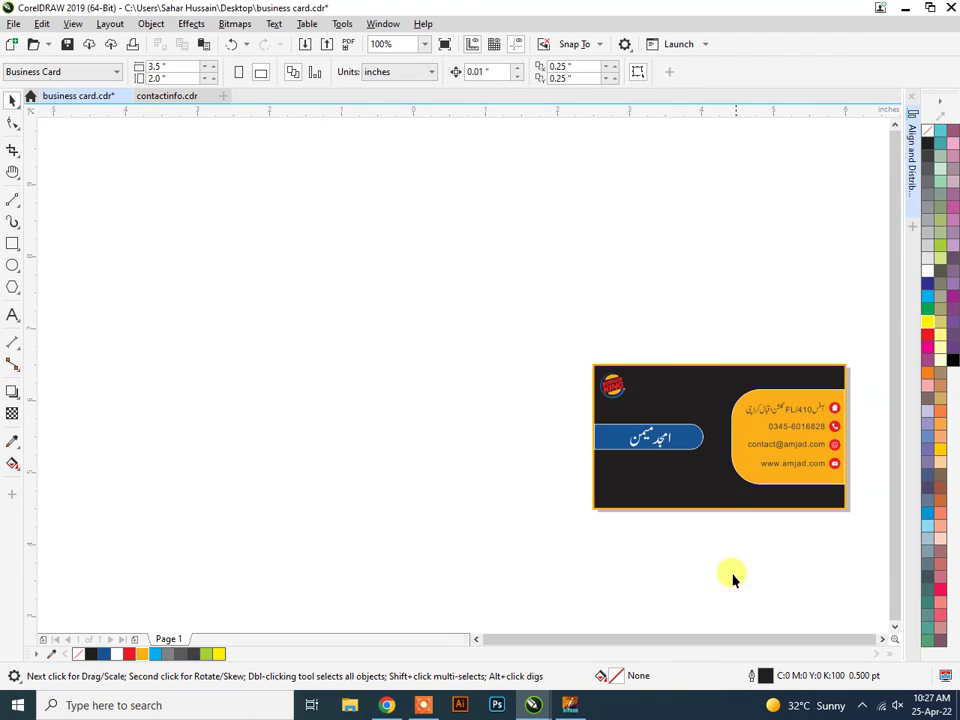
Save business card.cdr with Ctrl+S.
{"action": "scroll", "coordinate": [835, 426], "scroll_direction": "up", "scroll_amount": 2}
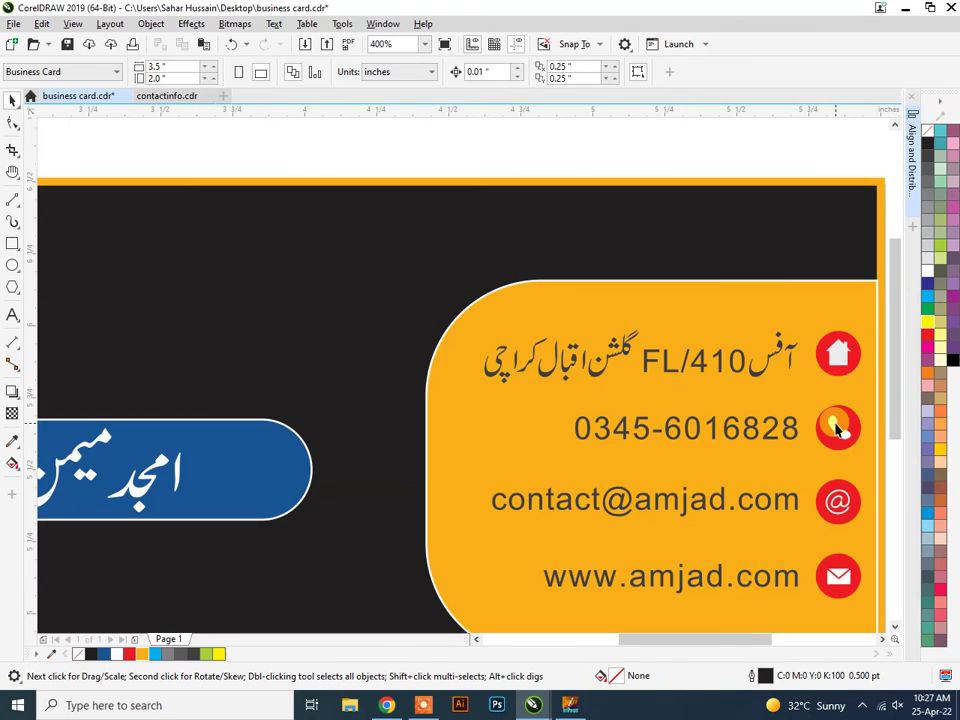
{"action": "scroll", "coordinate": [836, 427], "scroll_direction": "down", "scroll_amount": 1}
{"action": "key", "text": "ctrl+s"}
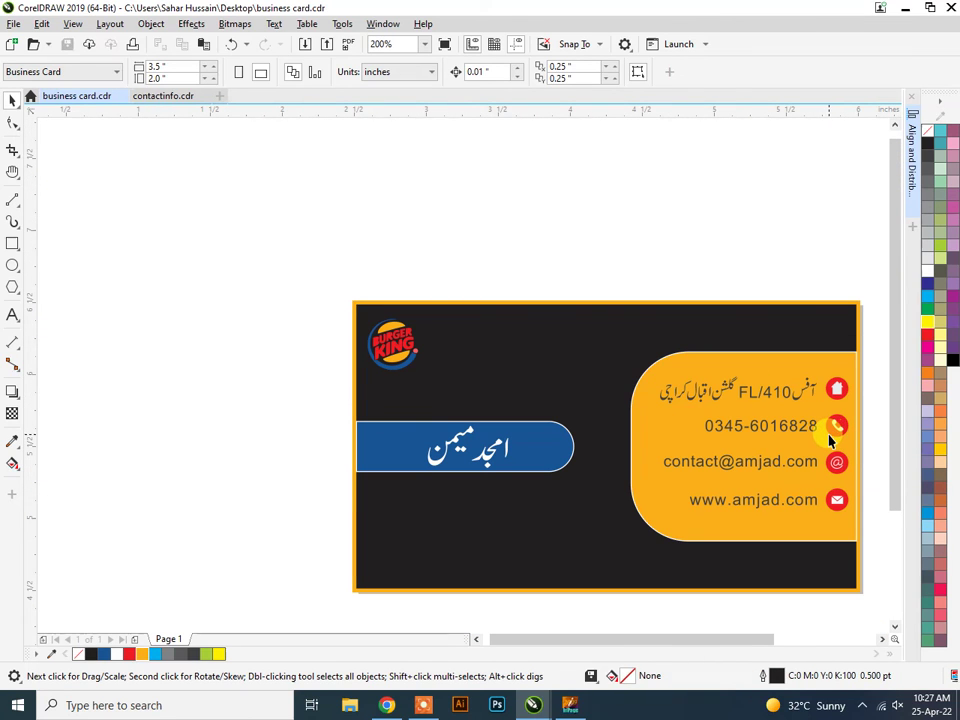
{"action": "scroll", "coordinate": [727, 487], "scroll_direction": "down", "scroll_amount": 1}
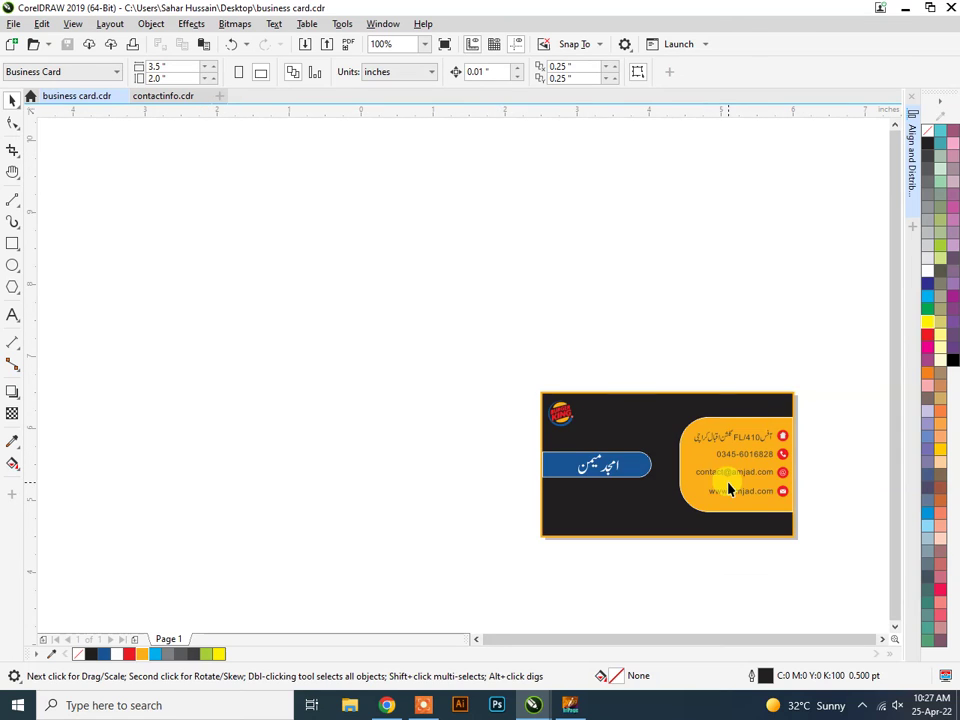
{"action": "scroll", "coordinate": [836, 495], "scroll_direction": "up", "scroll_amount": 1}
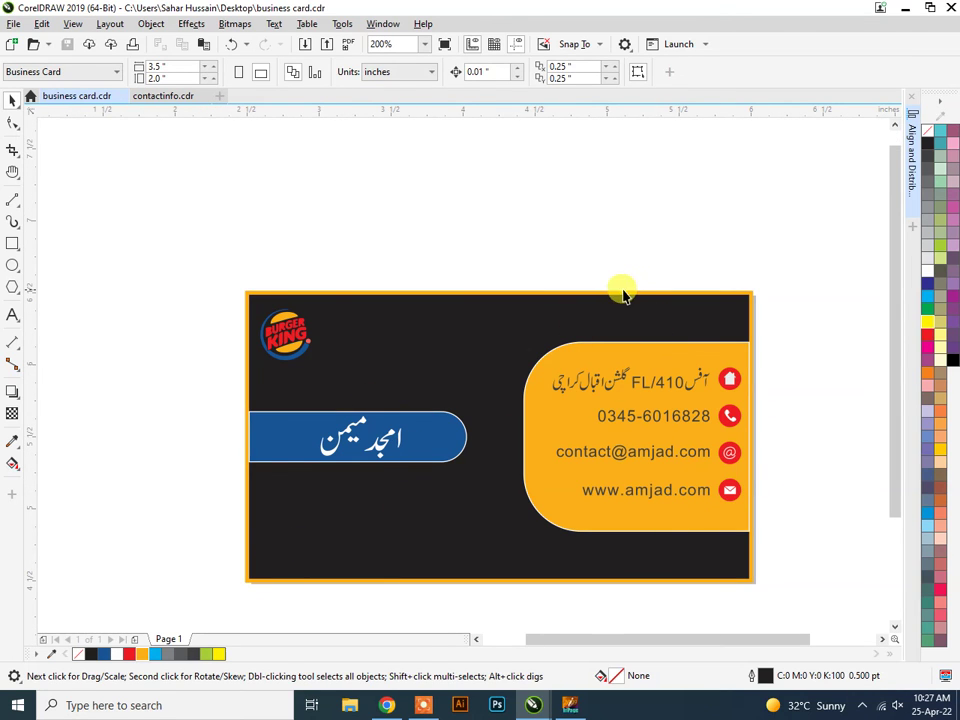
{"action": "left_click", "coordinate": [483, 352]}
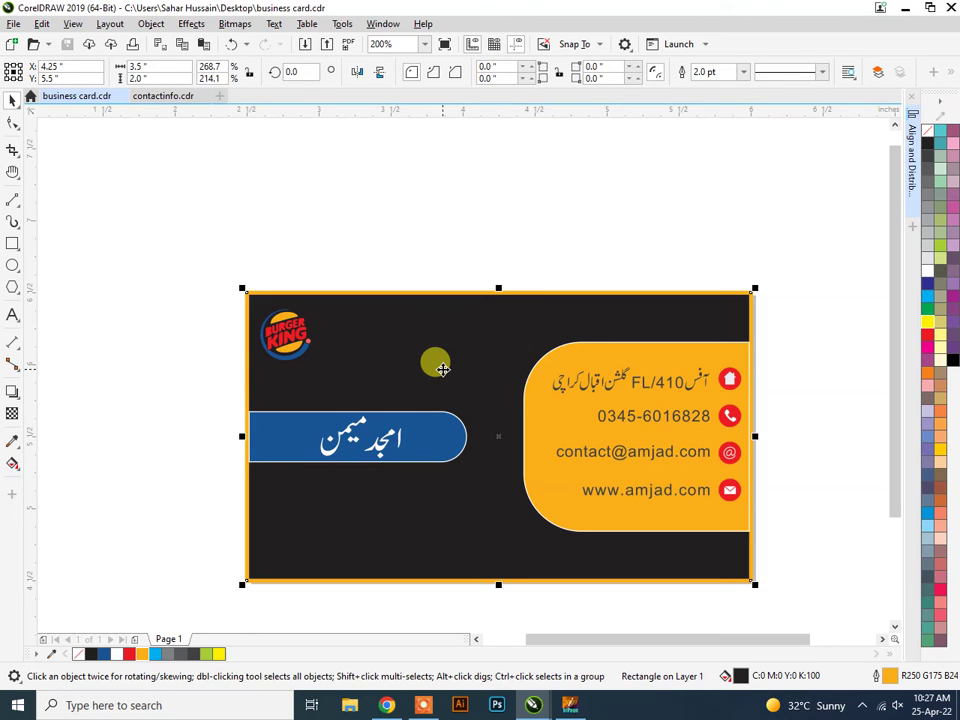
Fill the background with an enlarged elliptical fountain fill, dark-grey centre fading to black.
{"action": "left_click", "coordinate": [14, 465]}
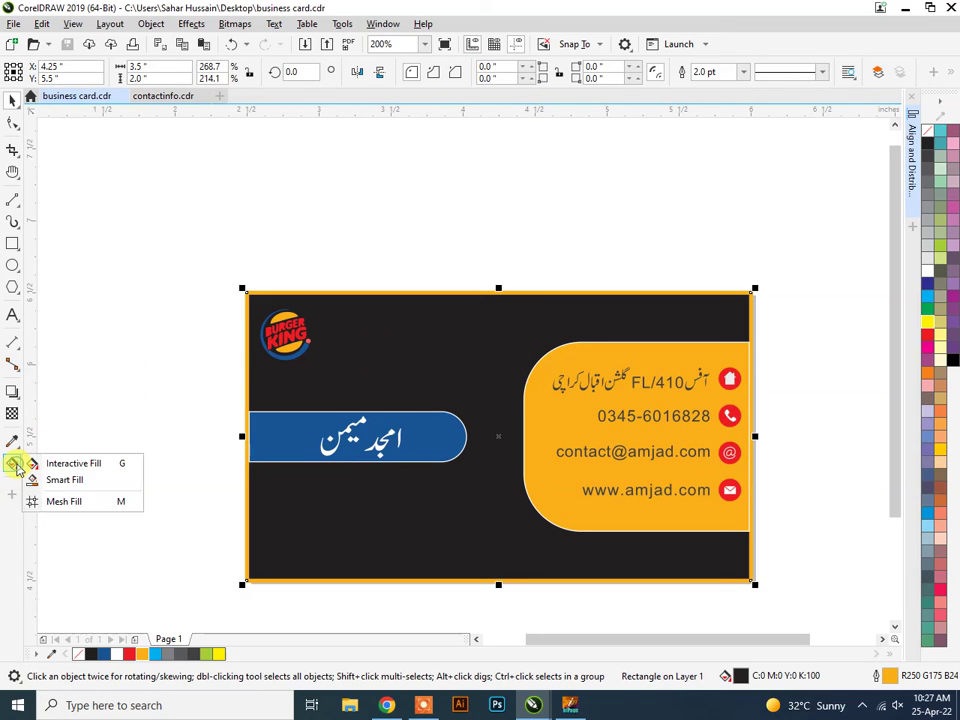
{"action": "left_click", "coordinate": [108, 470]}
{"action": "left_click_drag", "start_coordinate": [487, 426], "coordinate": [493, 555]}
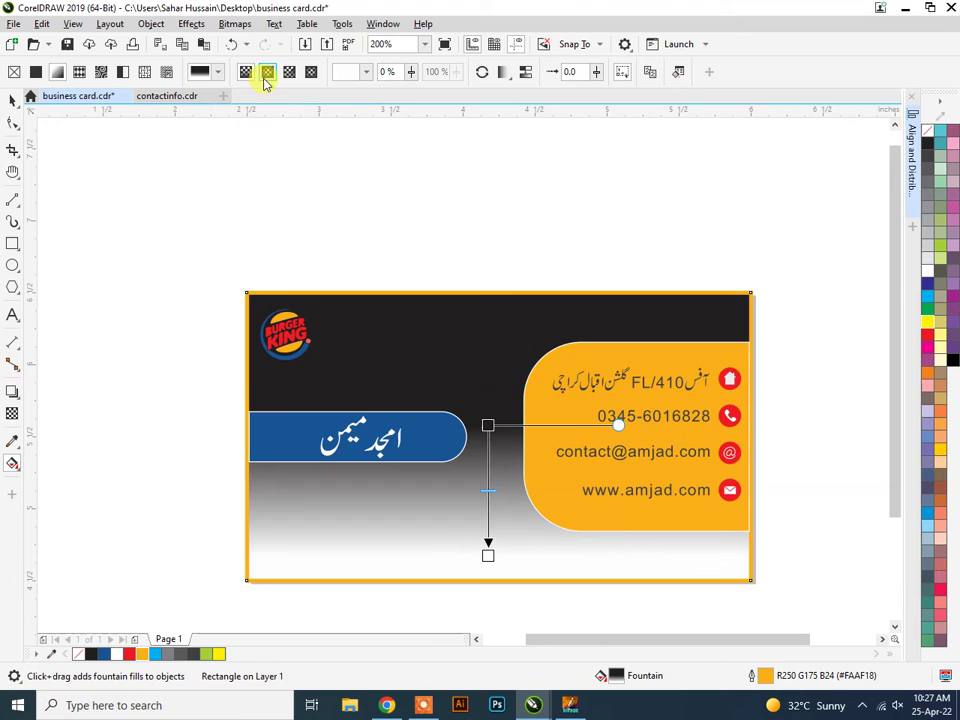
{"action": "left_click", "coordinate": [267, 72]}
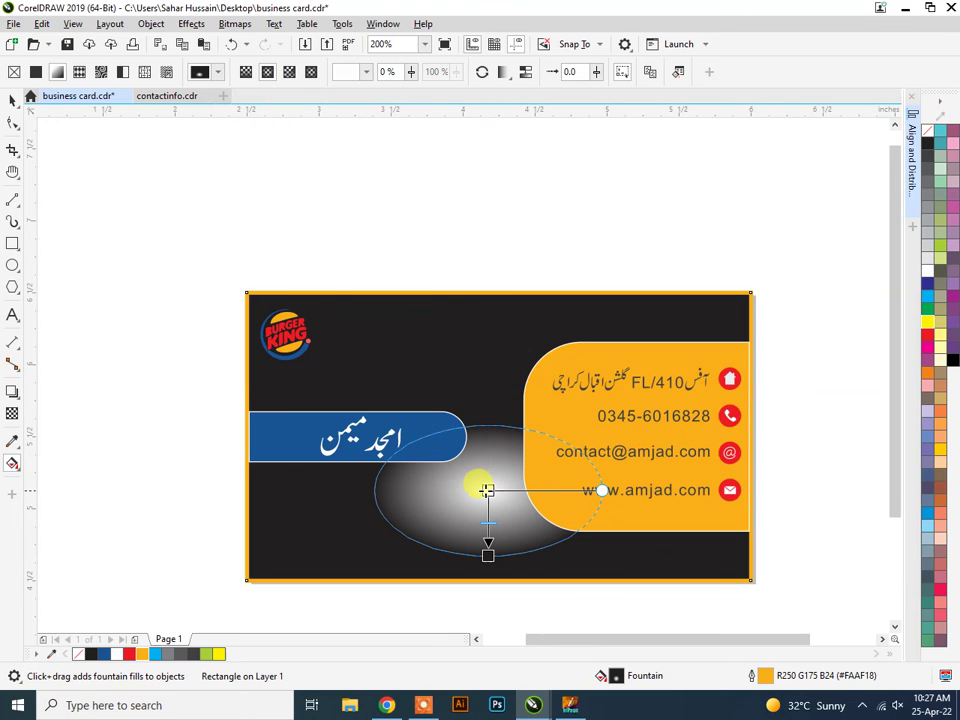
{"action": "left_click_drag", "start_coordinate": [487, 489], "coordinate": [489, 441]}
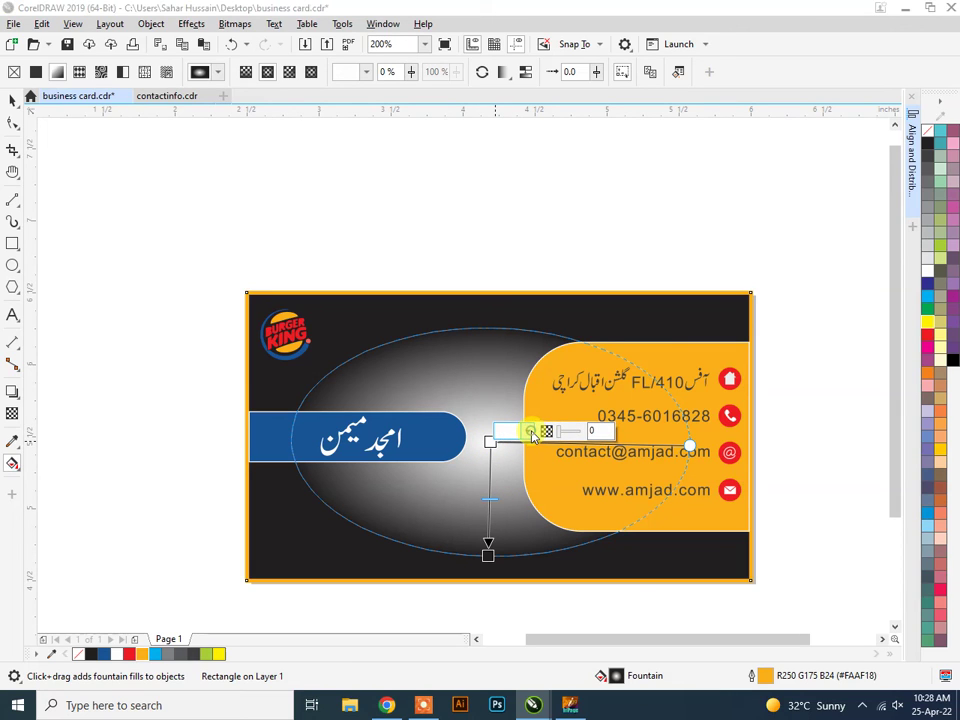
{"action": "left_click", "coordinate": [528, 433]}
{"action": "mouse_move", "coordinate": [518, 587]}
{"action": "left_mouse_down"}
{"action": "mouse_move", "coordinate": [514, 547]}
{"action": "mouse_move", "coordinate": [507, 566]}
{"action": "left_mouse_up"}
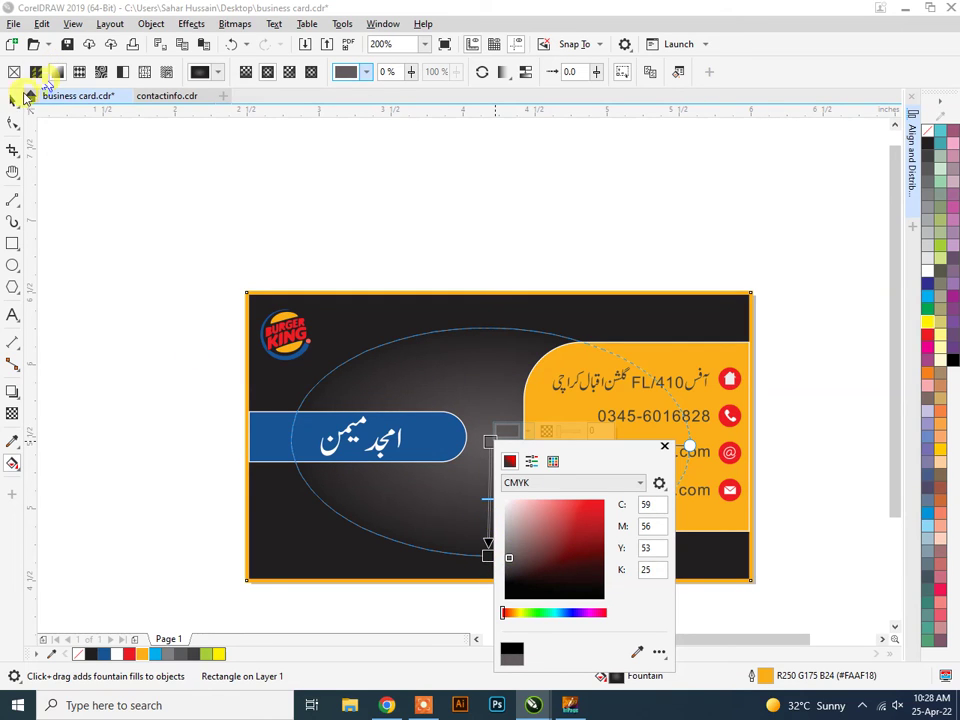
{"action": "left_click", "coordinate": [285, 178]}
{"action": "scroll", "coordinate": [555, 285], "scroll_direction": "down", "scroll_amount": 1}
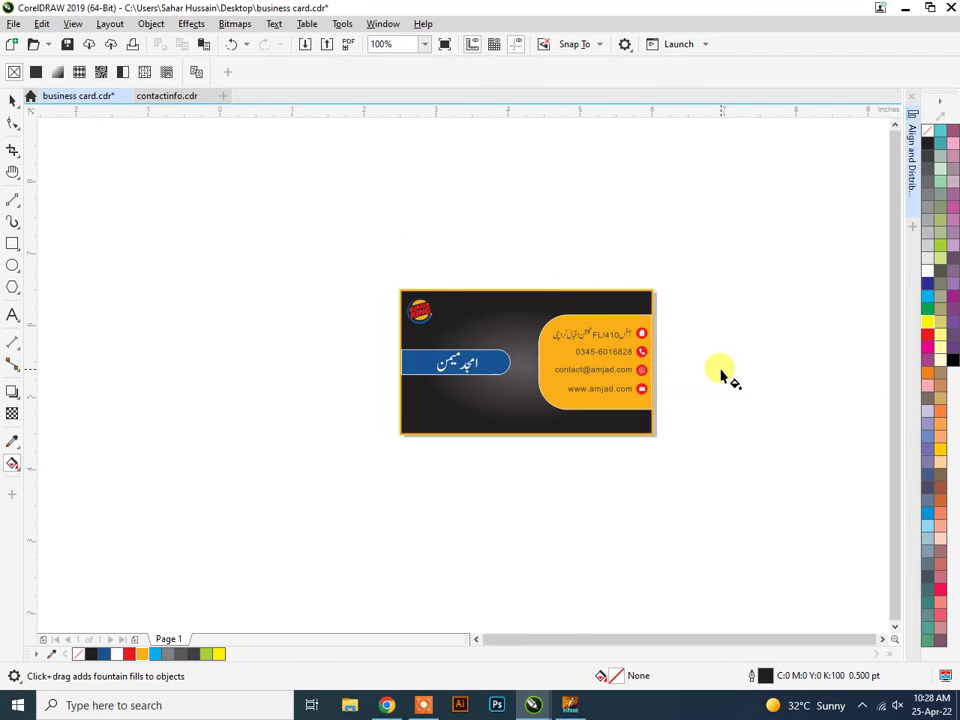
{"action": "scroll", "coordinate": [720, 373], "scroll_direction": "up", "scroll_amount": 1}
{"action": "scroll", "coordinate": [715, 372], "scroll_direction": "down", "scroll_amount": 1}
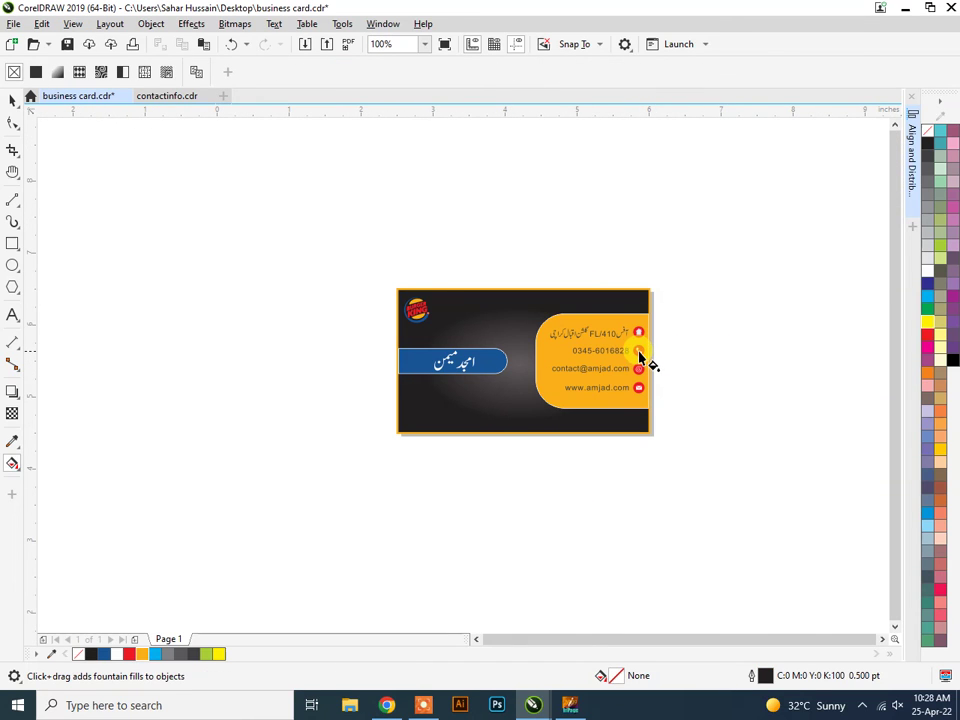
{"action": "scroll", "coordinate": [645, 360], "scroll_direction": "up", "scroll_amount": 1}
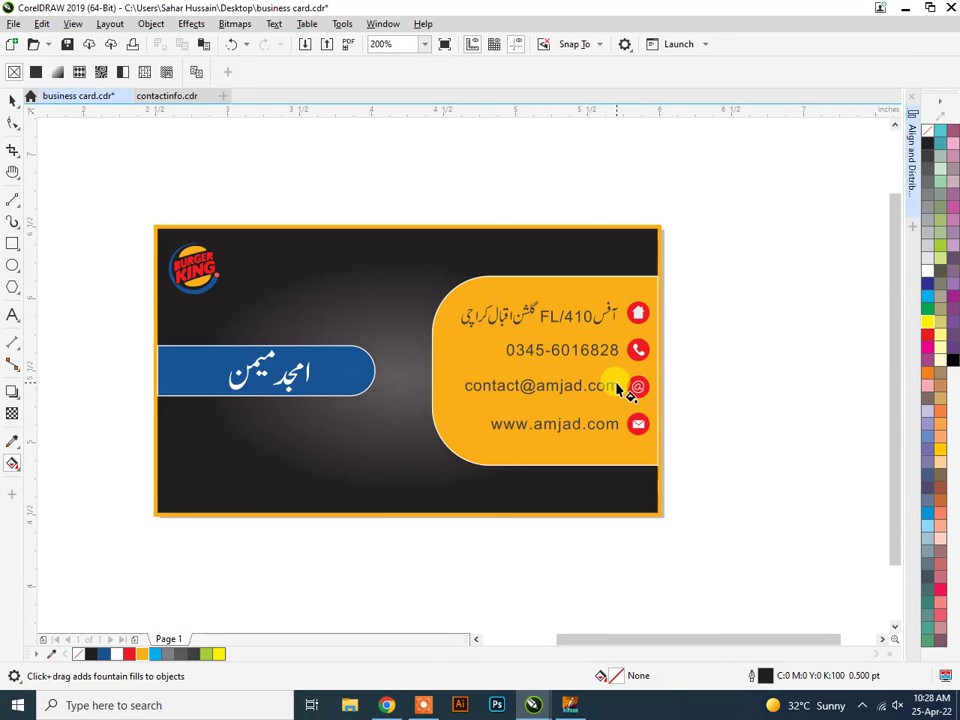
{"action": "scroll", "coordinate": [340, 318], "scroll_direction": "down", "scroll_amount": 2}
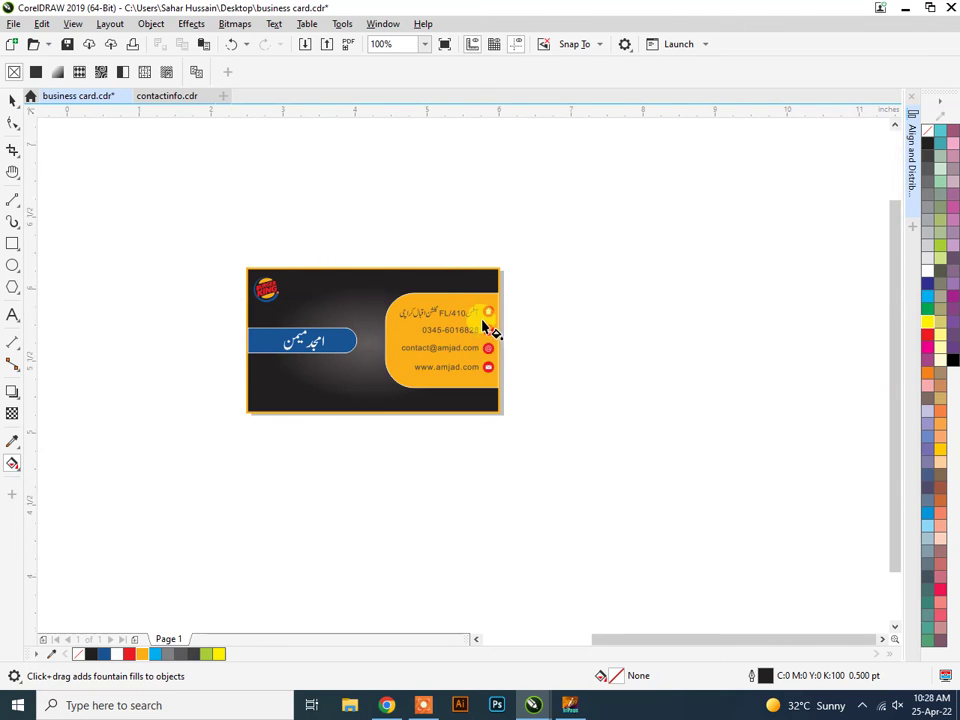
{"action": "scroll", "coordinate": [493, 332], "scroll_direction": "up", "scroll_amount": 3}
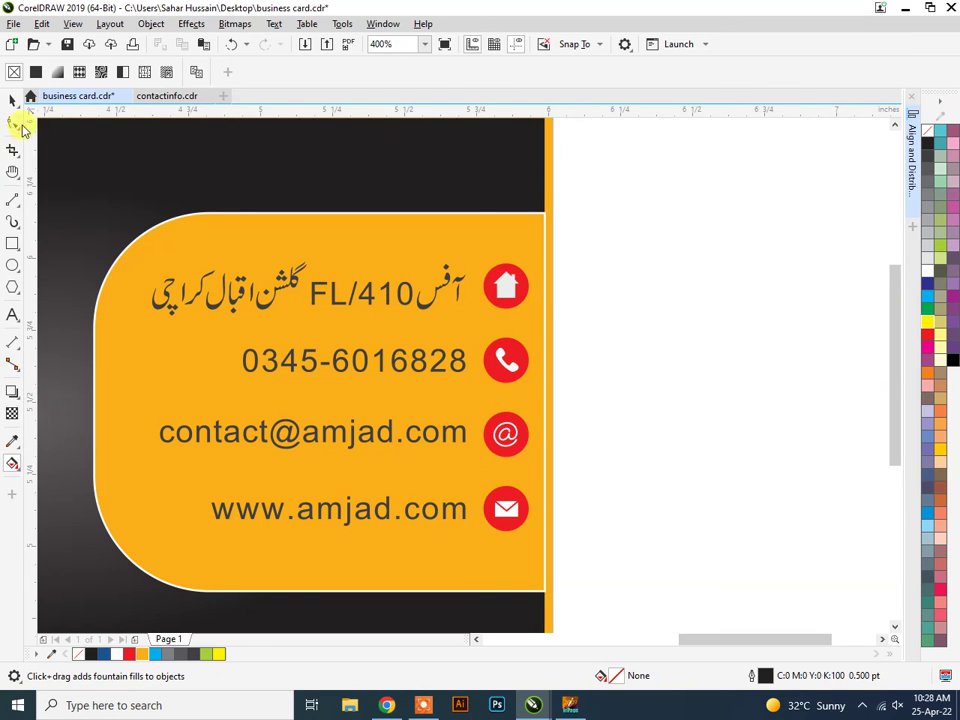
Add a soft drop shadow below the white house symbol.
{"action": "left_click", "coordinate": [13, 100]}
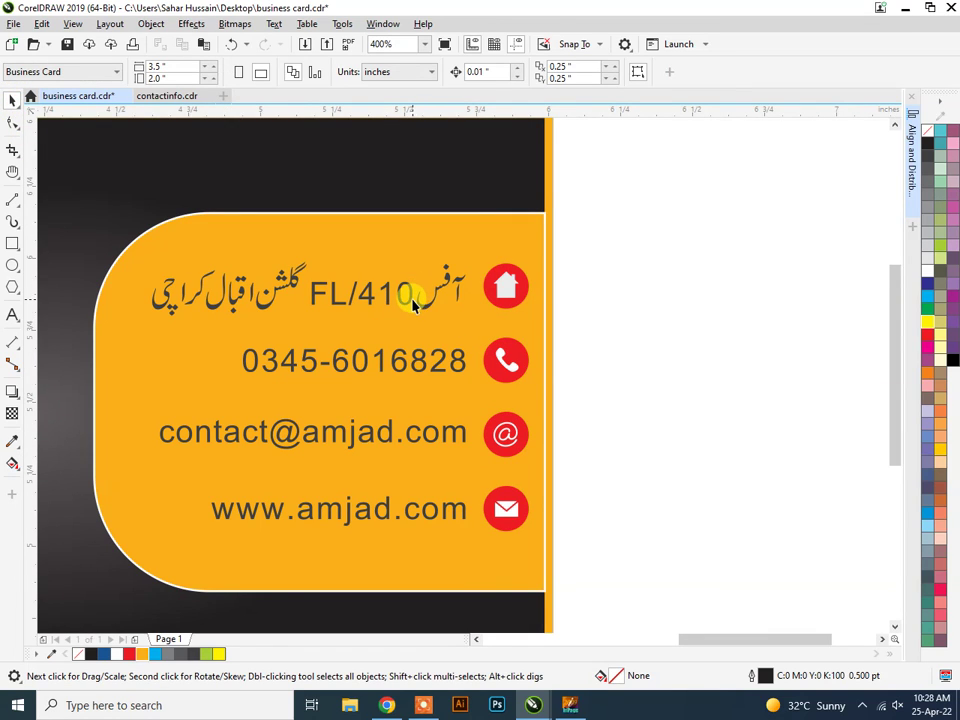
{"action": "left_click", "coordinate": [489, 300]}
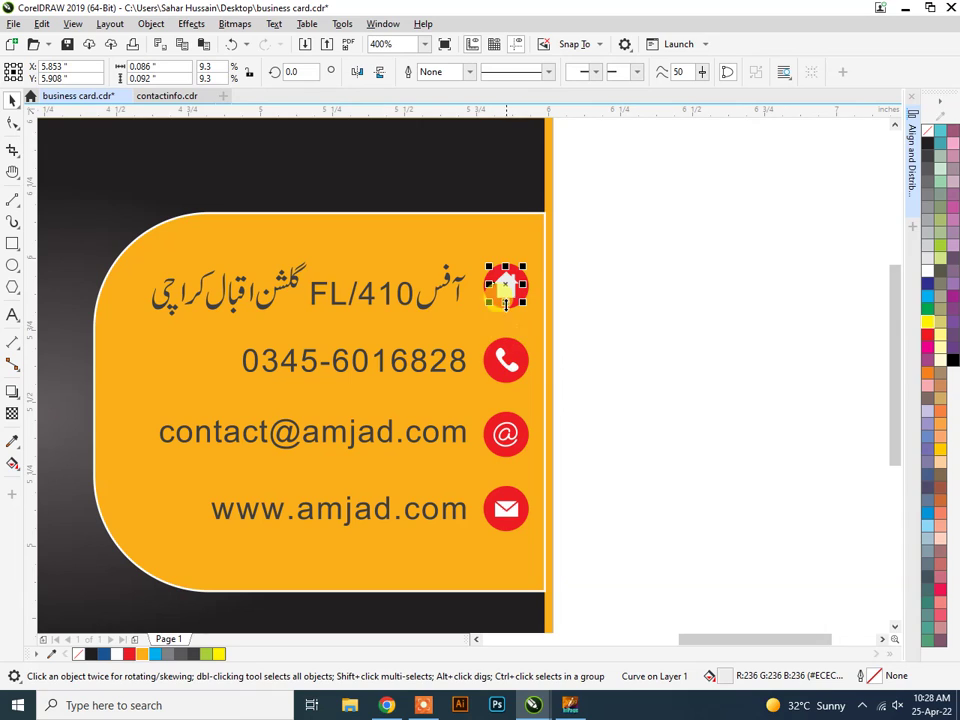
{"action": "left_click_drag", "start_coordinate": [495, 310], "coordinate": [507, 367]}
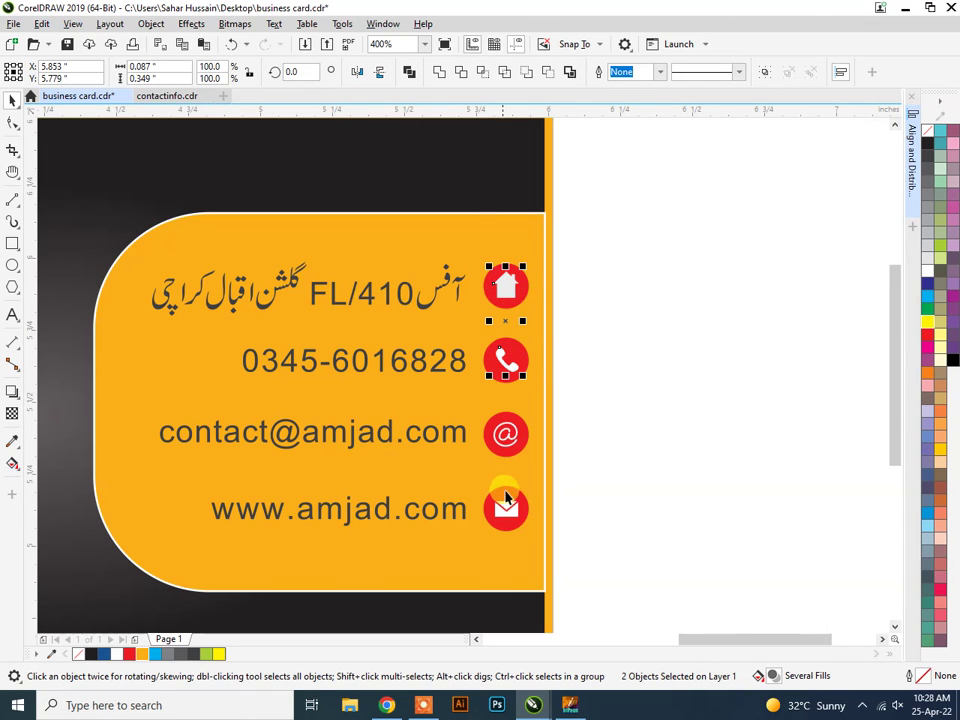
{"action": "scroll", "coordinate": [545, 313], "scroll_direction": "up", "scroll_amount": 2}
{"action": "scroll", "coordinate": [545, 313], "scroll_direction": "up", "scroll_amount": 2}
{"action": "left_click", "coordinate": [638, 216]}
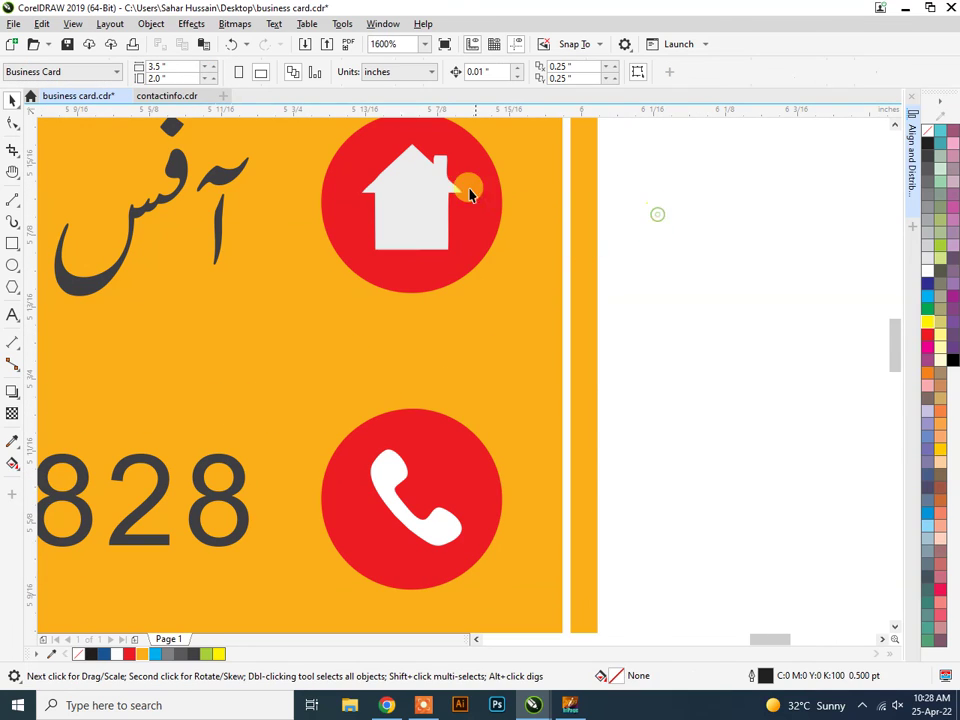
{"action": "left_click", "coordinate": [432, 188]}
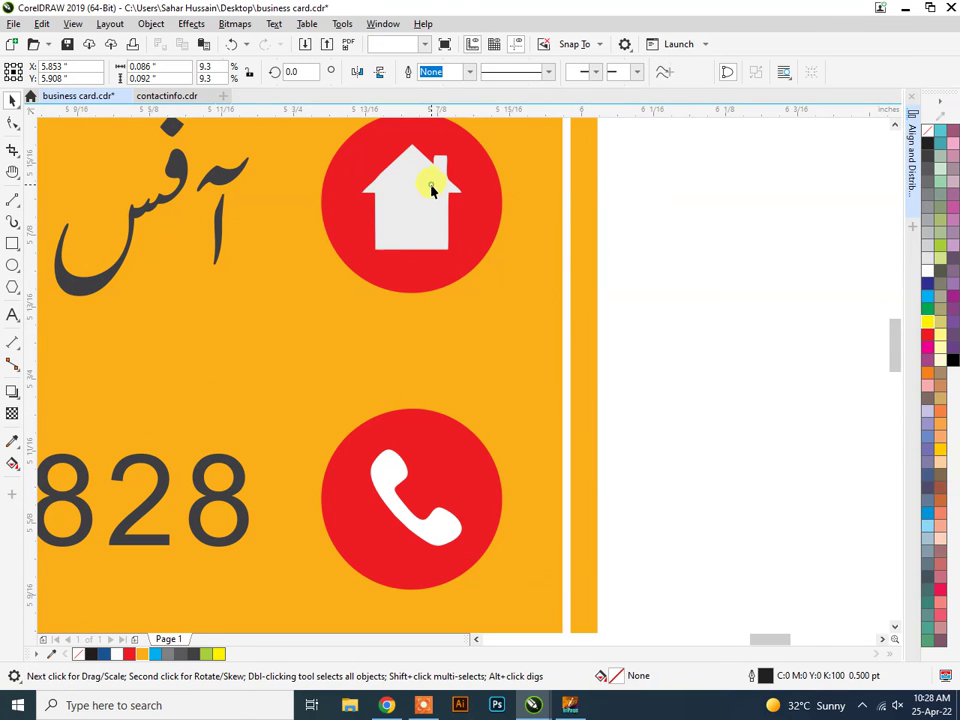
{"action": "left_click", "coordinate": [16, 395]}
{"action": "left_click", "coordinate": [60, 392]}
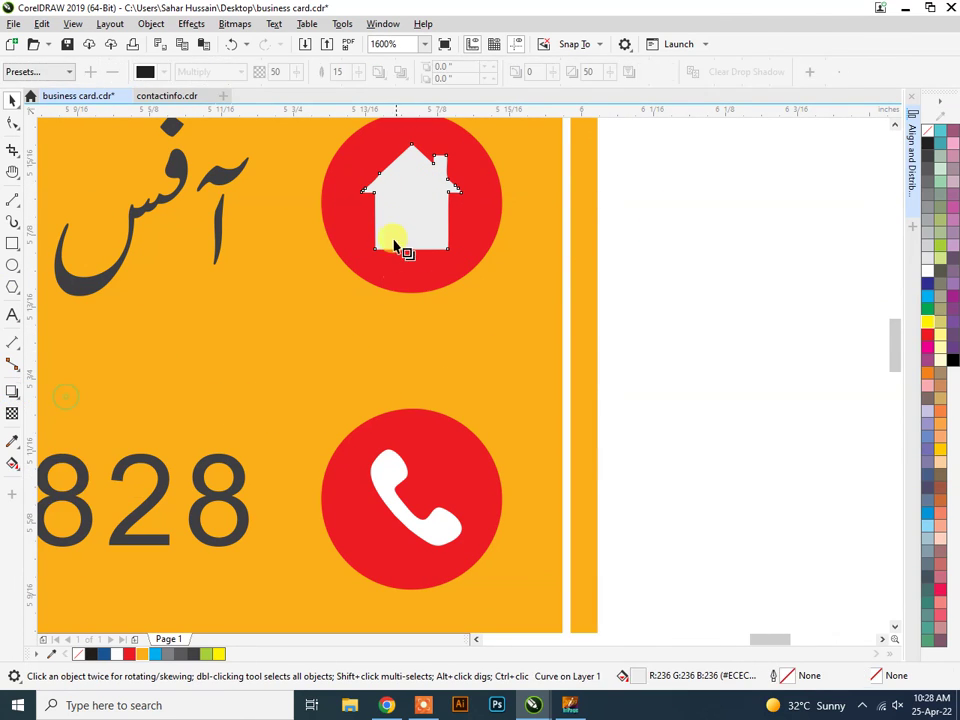
{"action": "left_click_drag", "start_coordinate": [410, 198], "coordinate": [418, 267]}
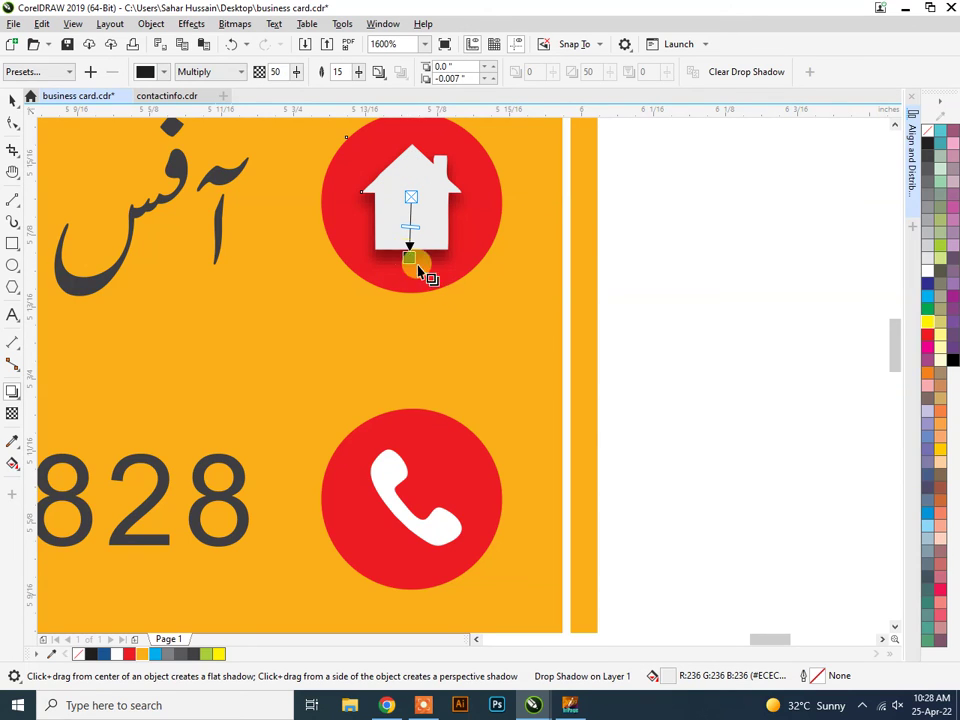
Drop short soft shadows below the phone, @ and envelope symbols, cancelling a stray long shadow.
{"action": "left_click", "coordinate": [398, 477]}
{"action": "scroll", "coordinate": [435, 505], "scroll_direction": "down", "scroll_amount": 2}
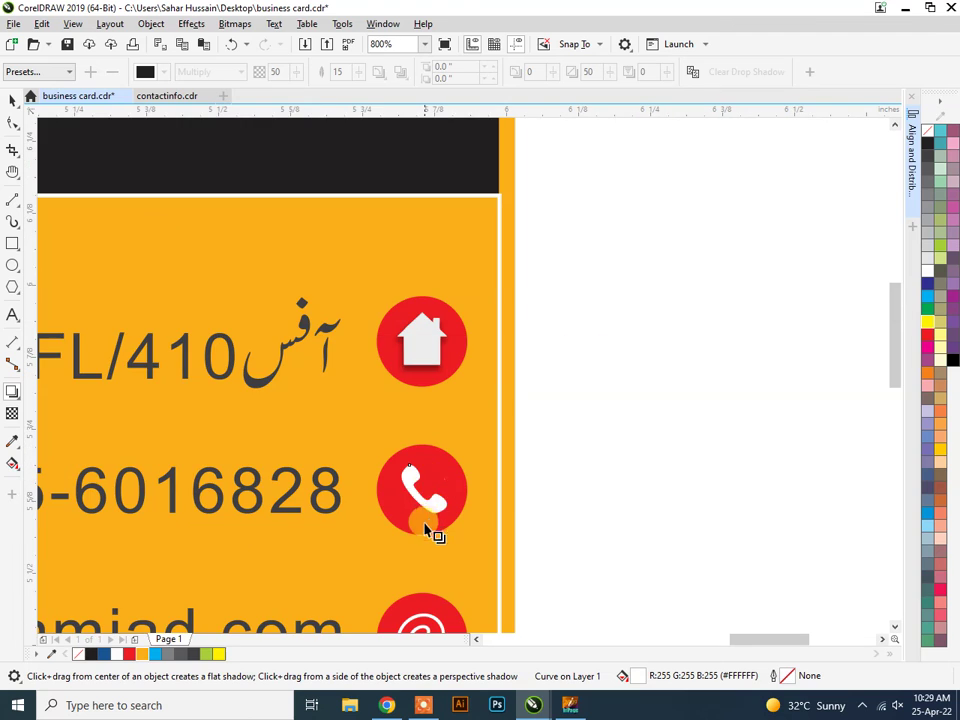
{"action": "left_click_drag", "start_coordinate": [424, 488], "coordinate": [417, 519]}
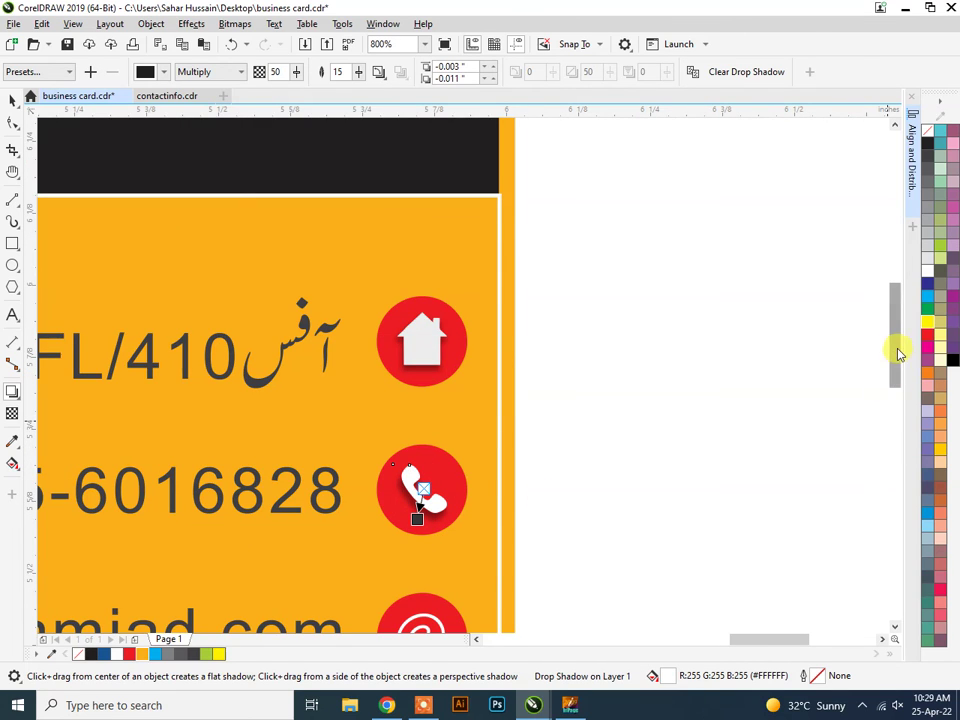
{"action": "left_click_drag", "start_coordinate": [896, 354], "coordinate": [853, 403]}
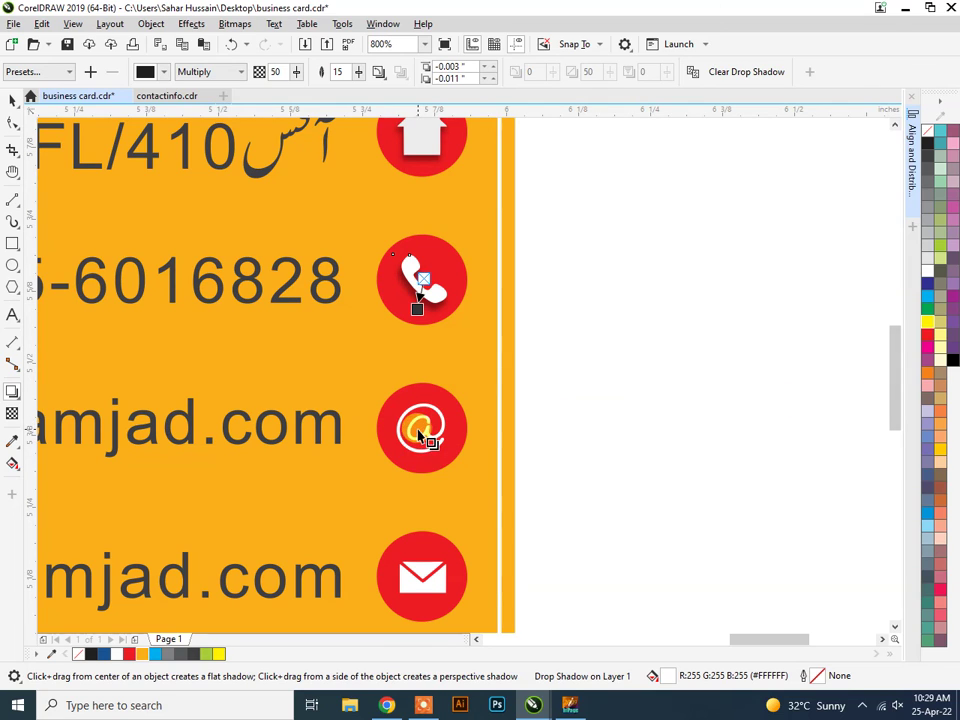
{"action": "mouse_move", "coordinate": [420, 437]}
{"action": "left_mouse_down"}
{"action": "mouse_move", "coordinate": [428, 450]}
{"action": "mouse_move", "coordinate": [422, 428]}
{"action": "mouse_move", "coordinate": [416, 437]}
{"action": "left_mouse_up"}
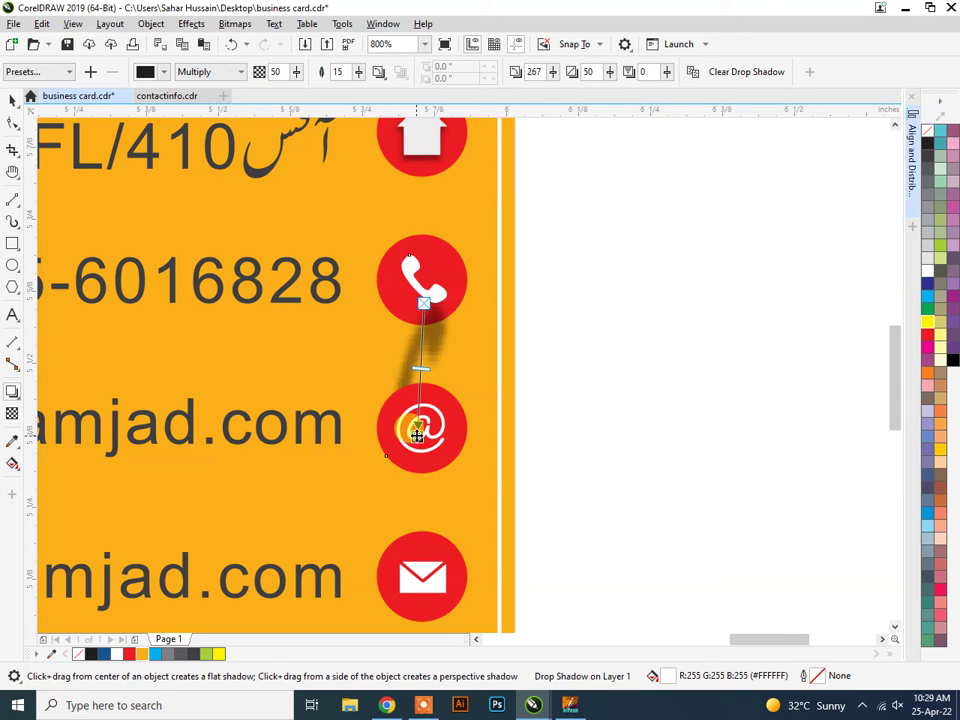
{"action": "key", "text": "Escape"}
{"action": "left_click", "coordinate": [432, 440]}
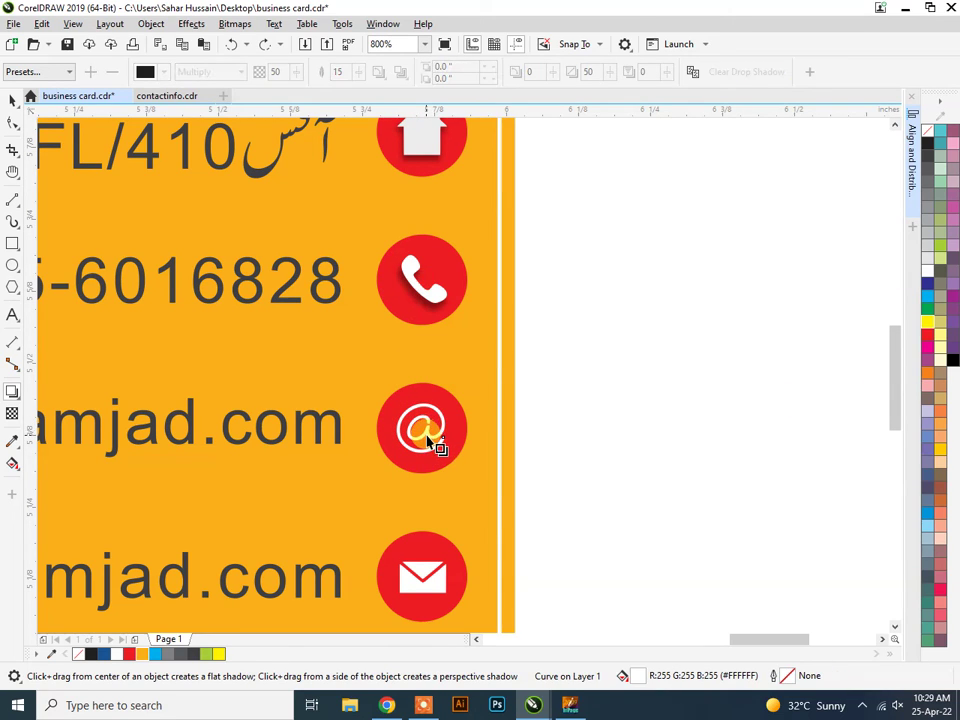
{"action": "left_click_drag", "start_coordinate": [426, 426], "coordinate": [424, 461]}
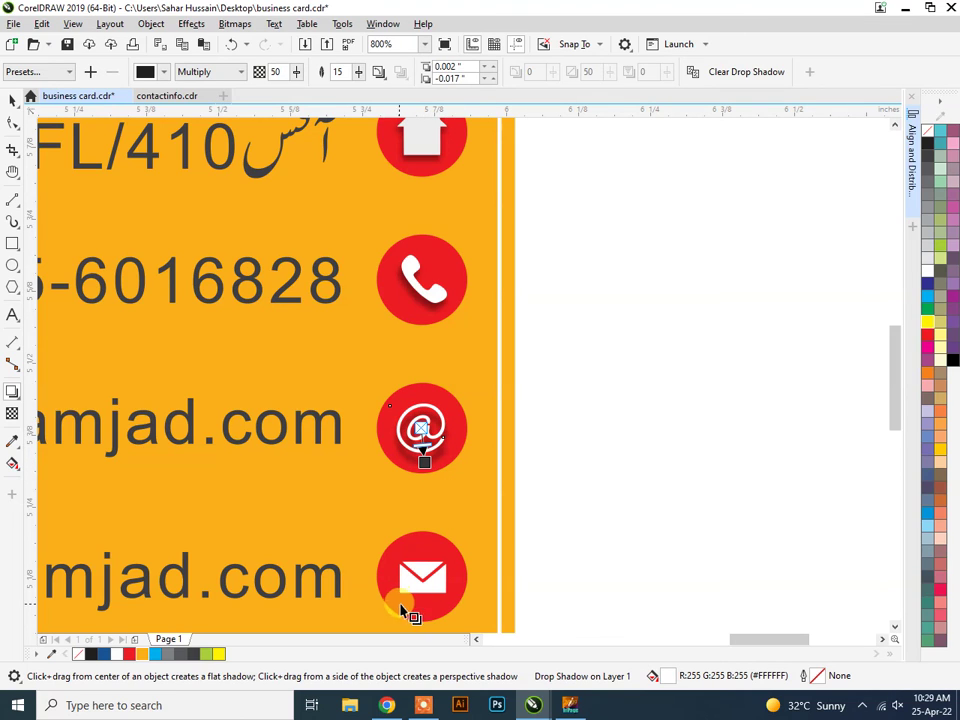
{"action": "left_click", "coordinate": [425, 590]}
{"action": "mouse_move", "coordinate": [437, 597]}
{"action": "left_mouse_down"}
{"action": "mouse_move", "coordinate": [432, 612]}
{"action": "mouse_move", "coordinate": [428, 601]}
{"action": "left_mouse_up"}
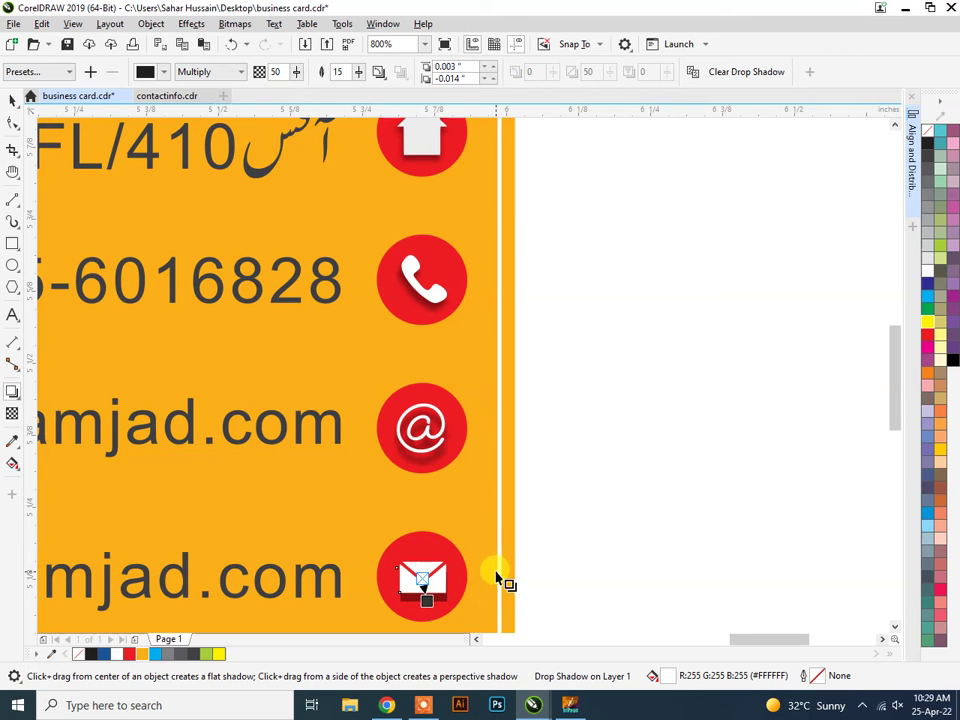
{"action": "left_click", "coordinate": [531, 559]}
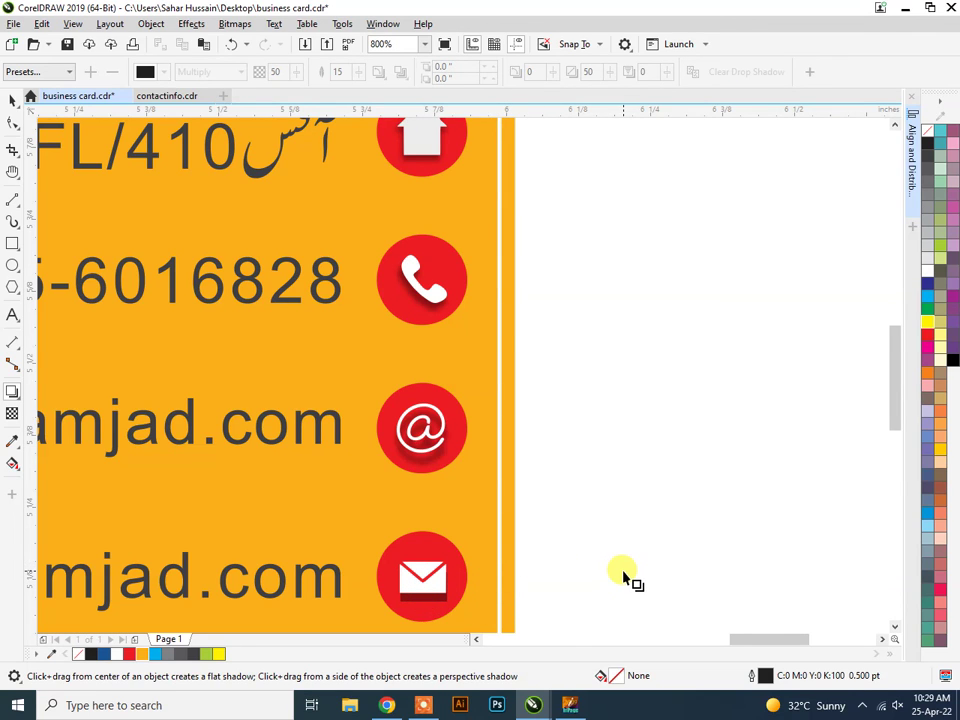
{"action": "scroll", "coordinate": [622, 577], "scroll_direction": "down", "scroll_amount": 1}
{"action": "scroll", "coordinate": [624, 577], "scroll_direction": "down", "scroll_amount": 1}
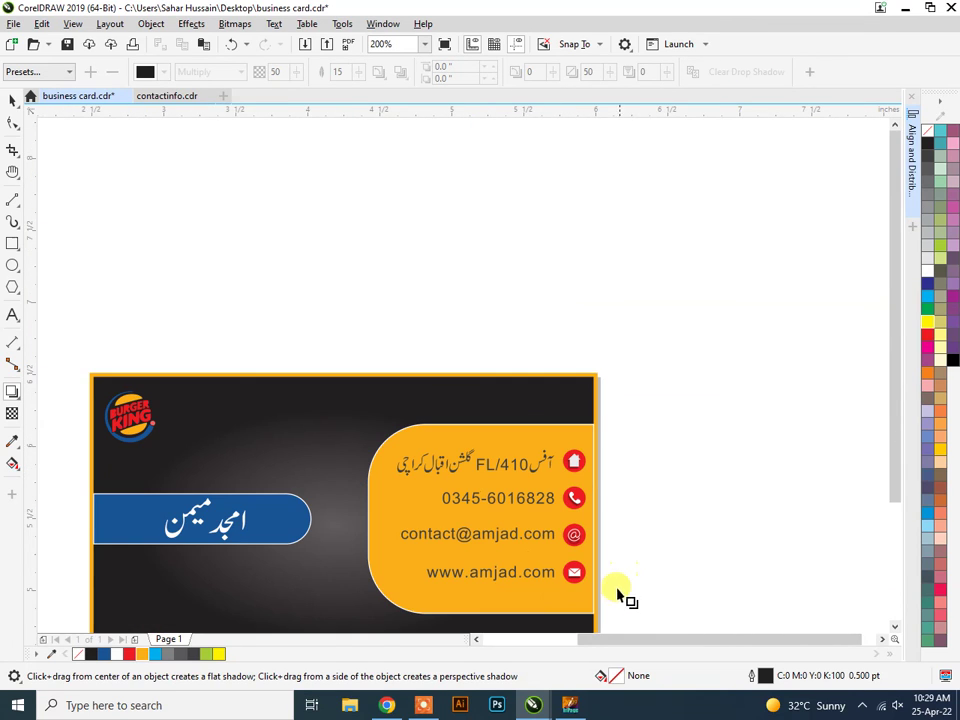
{"action": "scroll", "coordinate": [617, 598], "scroll_direction": "up", "scroll_amount": 1}
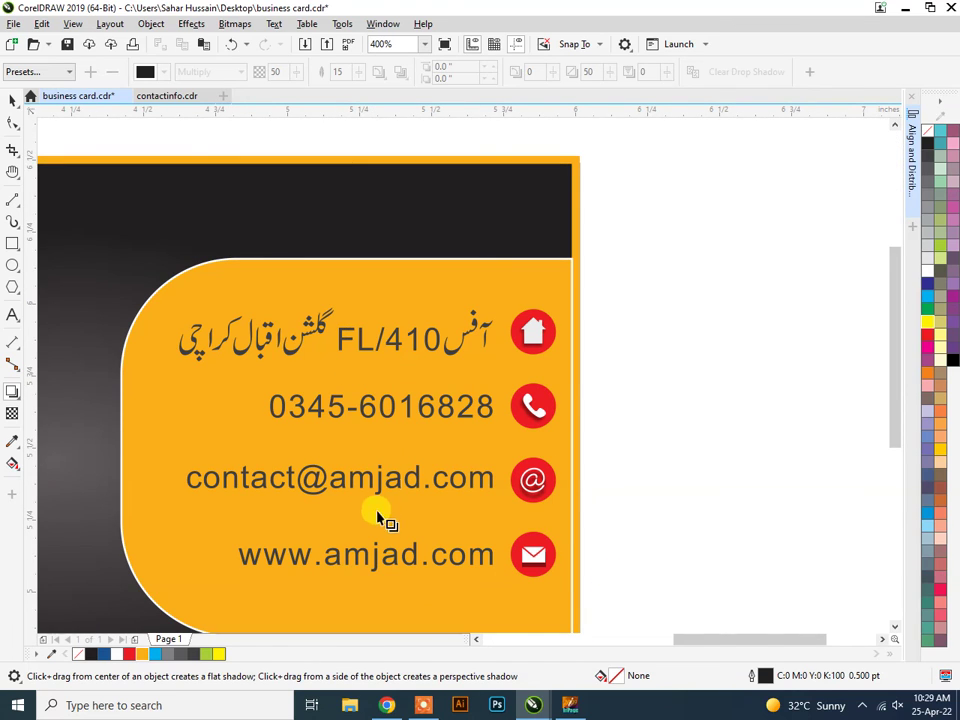
{"action": "scroll", "coordinate": [367, 428], "scroll_direction": "down", "scroll_amount": 1}
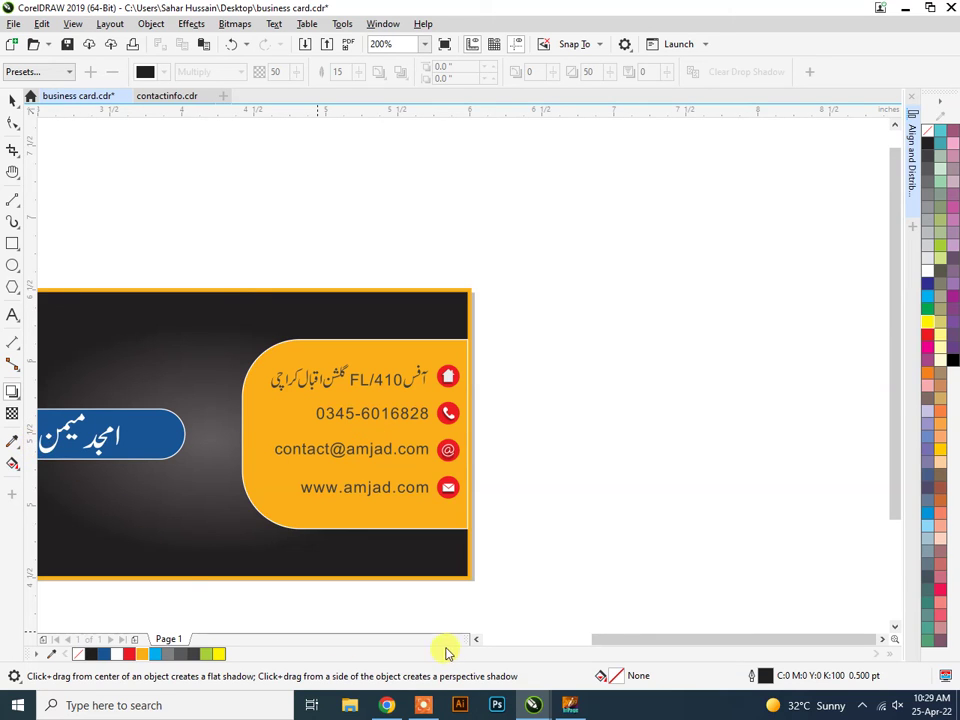
{"action": "left_click", "coordinate": [477, 640]}
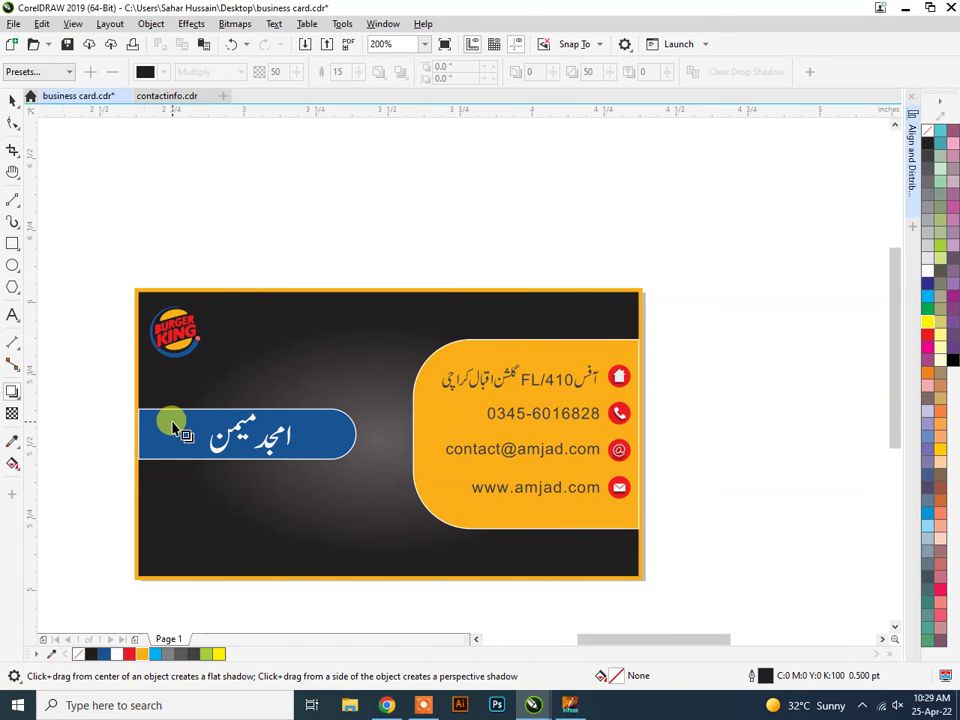
{"action": "scroll", "coordinate": [174, 427], "scroll_direction": "up", "scroll_amount": 1}
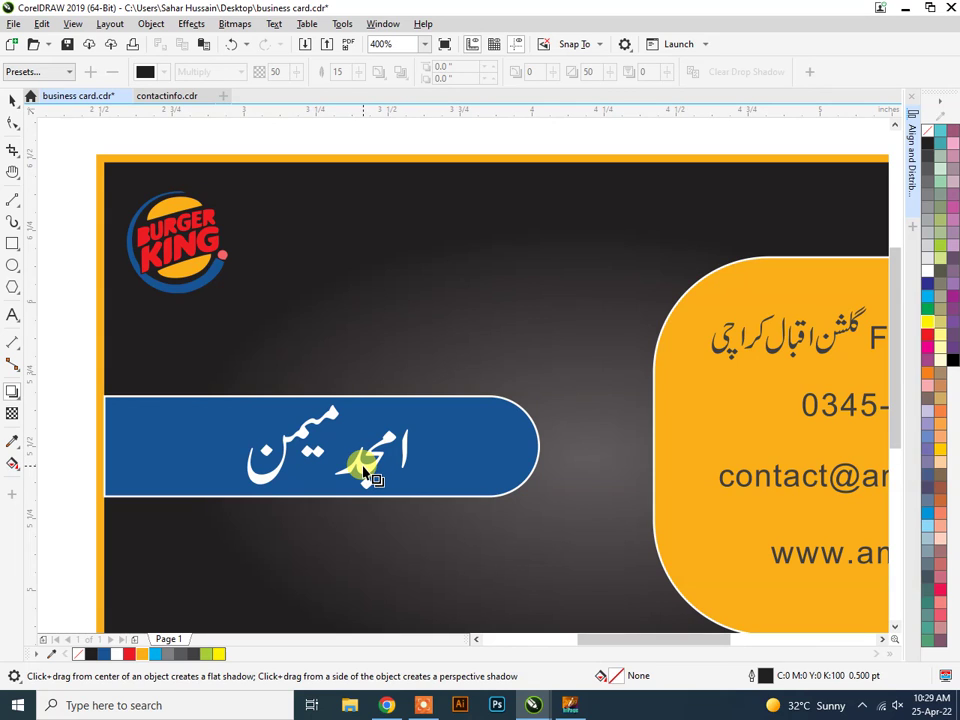
{"action": "left_click", "coordinate": [12, 100]}
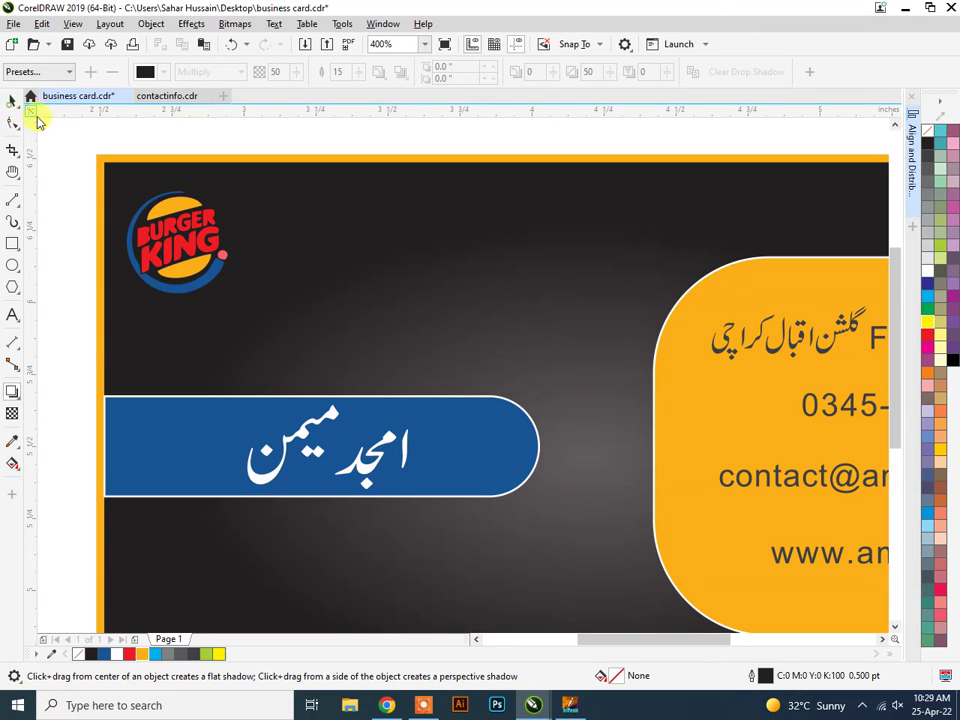
Group the three Urdu name shapes on the blue bar.
{"action": "left_click", "coordinate": [404, 466]}
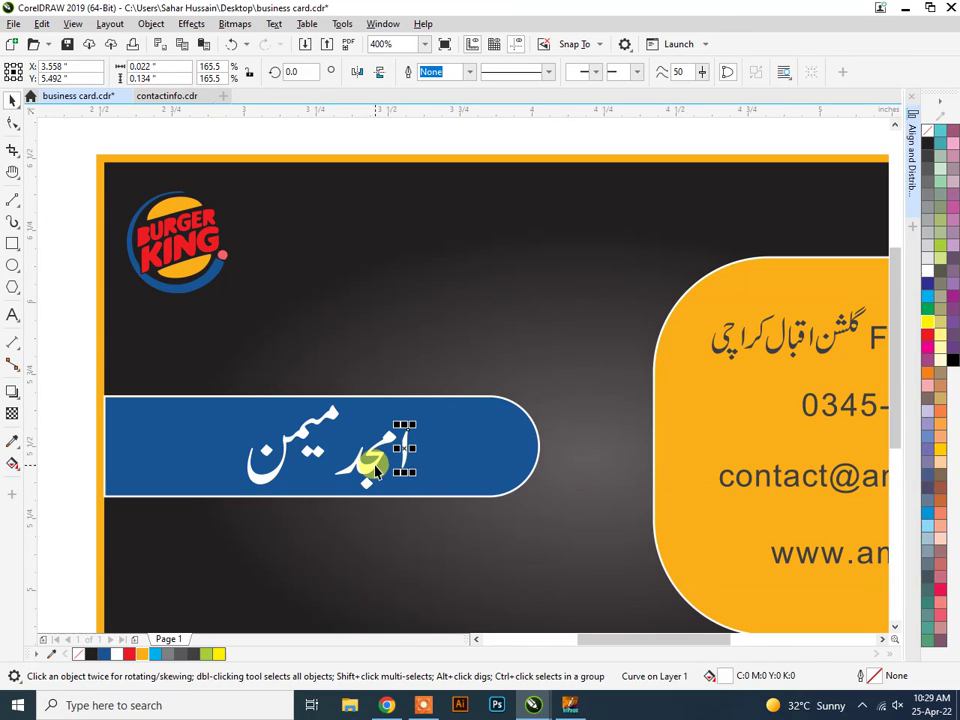
{"action": "left_click", "coordinate": [334, 430], "text": "shift"}
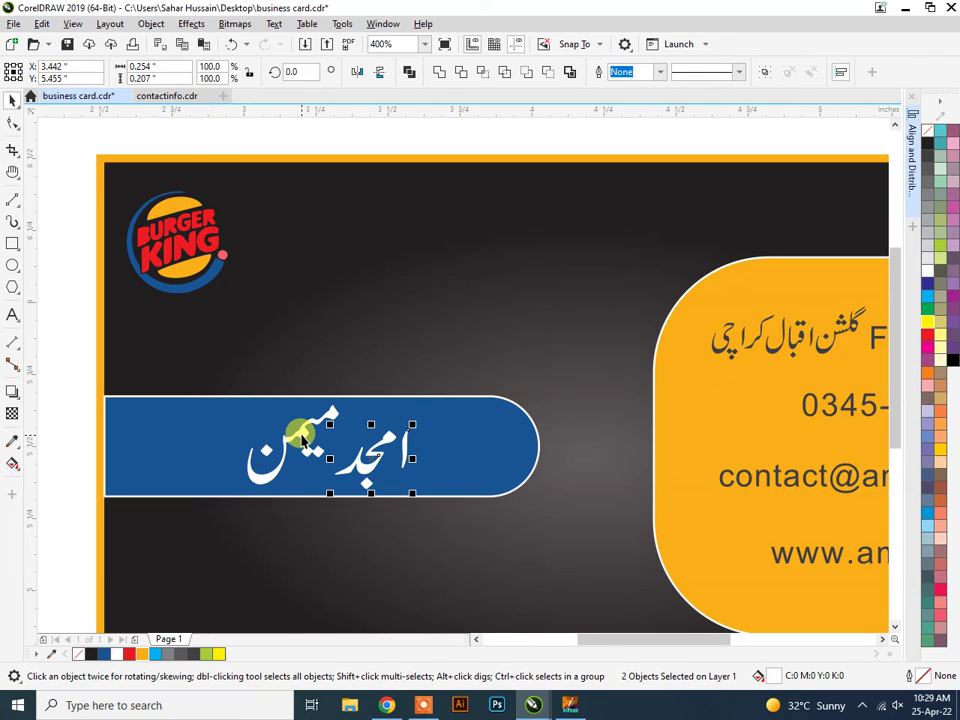
{"action": "left_click", "coordinate": [301, 436], "text": "shift"}
{"action": "right_click", "coordinate": [301, 436]}
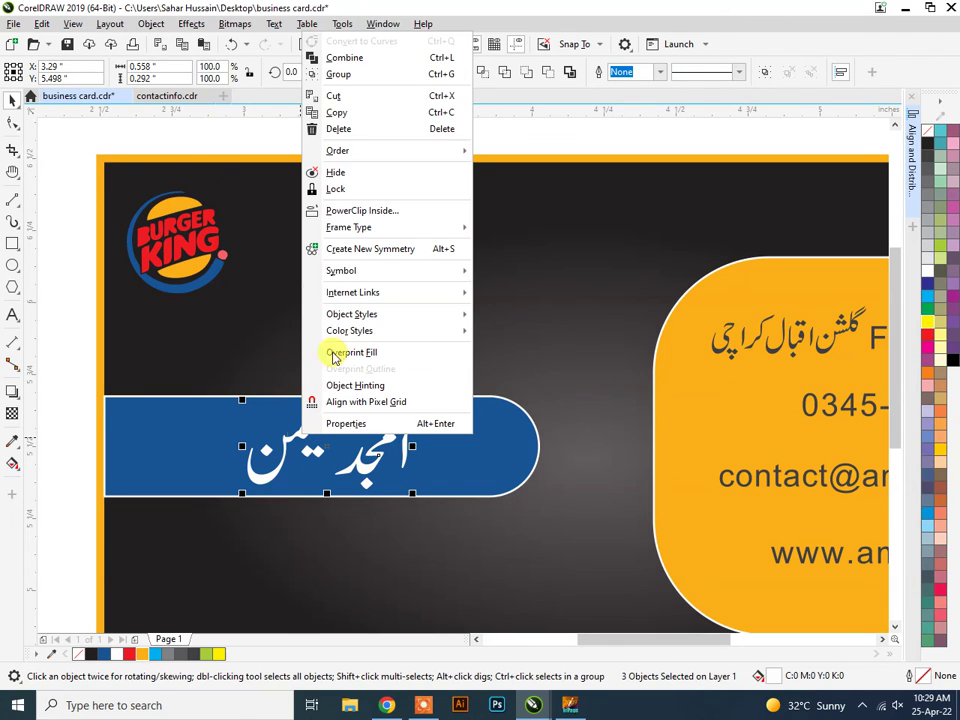
{"action": "left_click", "coordinate": [358, 78]}
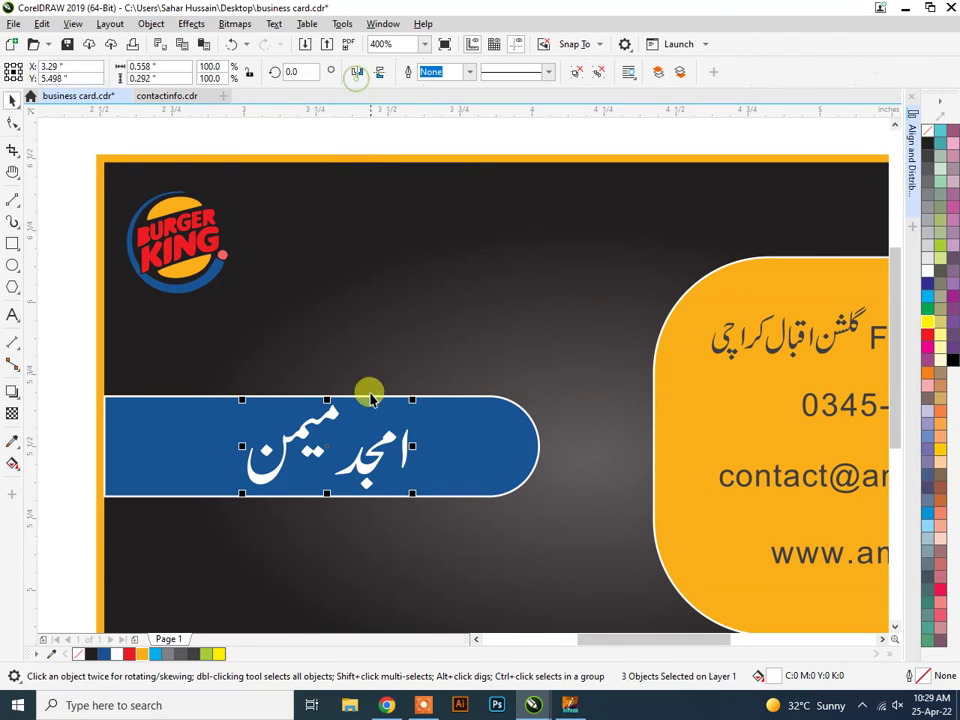
{"action": "left_click", "coordinate": [340, 455]}
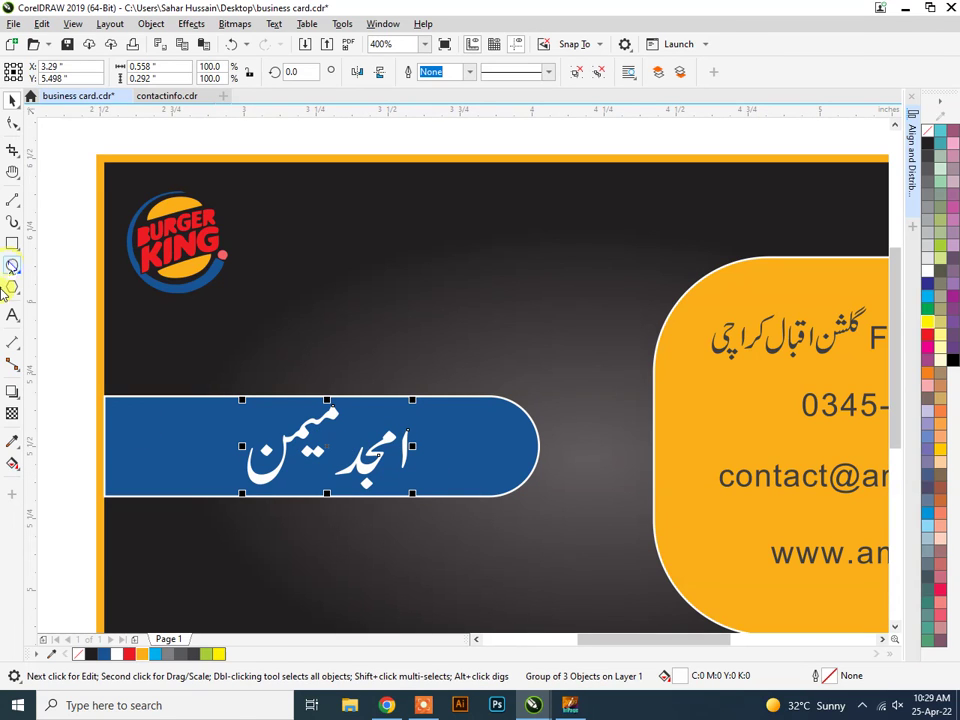
Pull a soft drop shadow downward from the grouped Urdu name.
{"action": "left_click", "coordinate": [12, 392]}
{"action": "left_click_drag", "start_coordinate": [343, 439], "coordinate": [326, 490]}
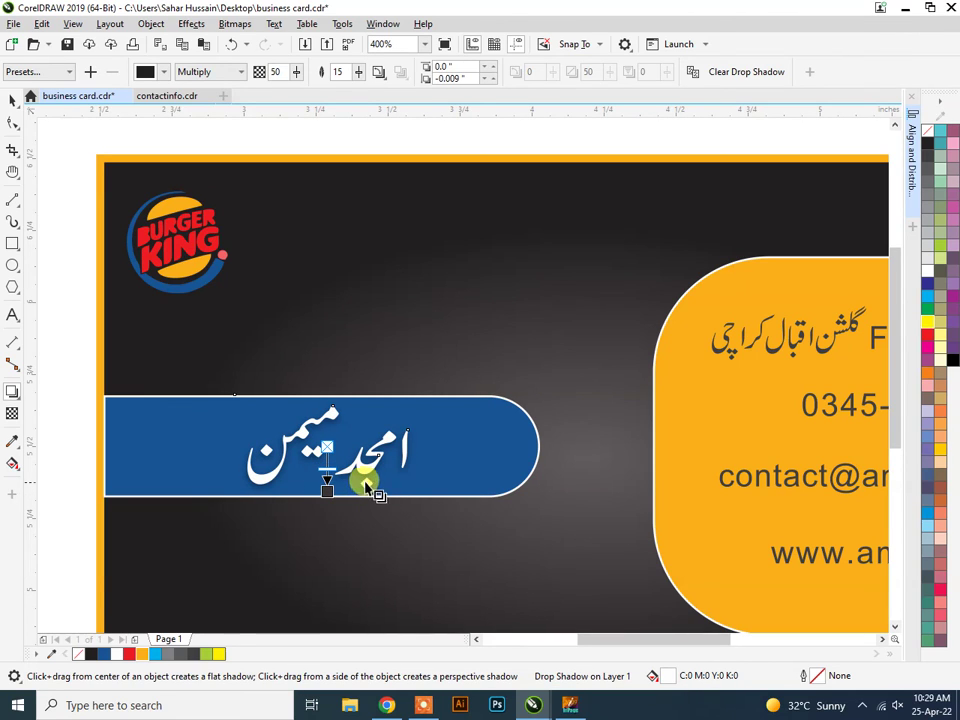
{"action": "left_click", "coordinate": [13, 99]}
{"action": "key", "text": "Escape"}
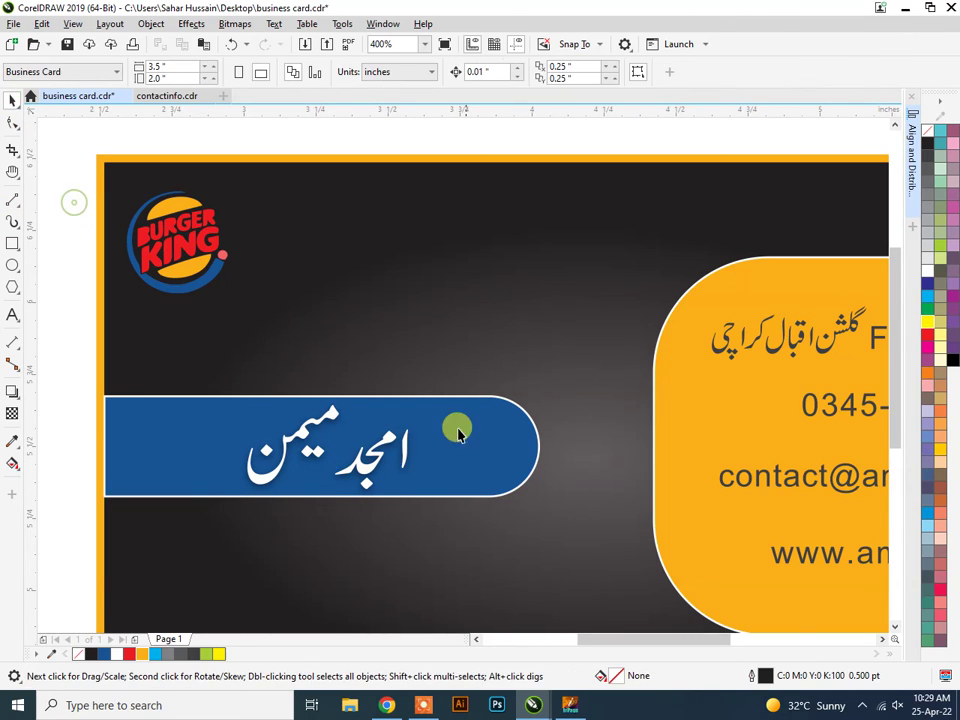
Save business card.cdr with Ctrl+S and recentre the card on the canvas.
{"action": "scroll", "coordinate": [456, 429], "scroll_direction": "down", "scroll_amount": 2}
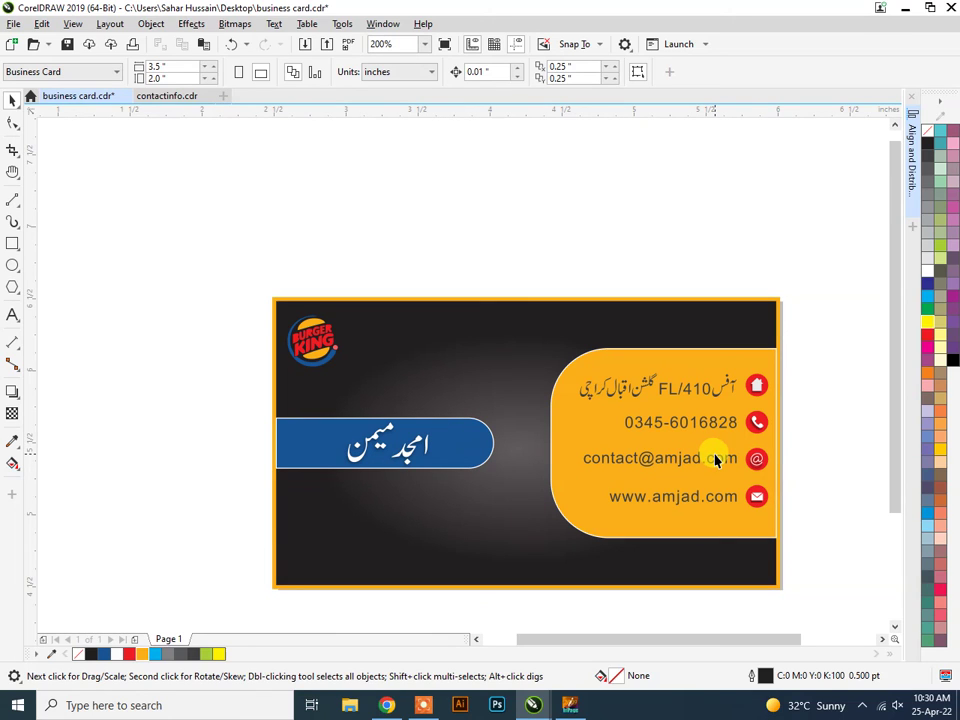
{"action": "key", "text": "ctrl+s"}
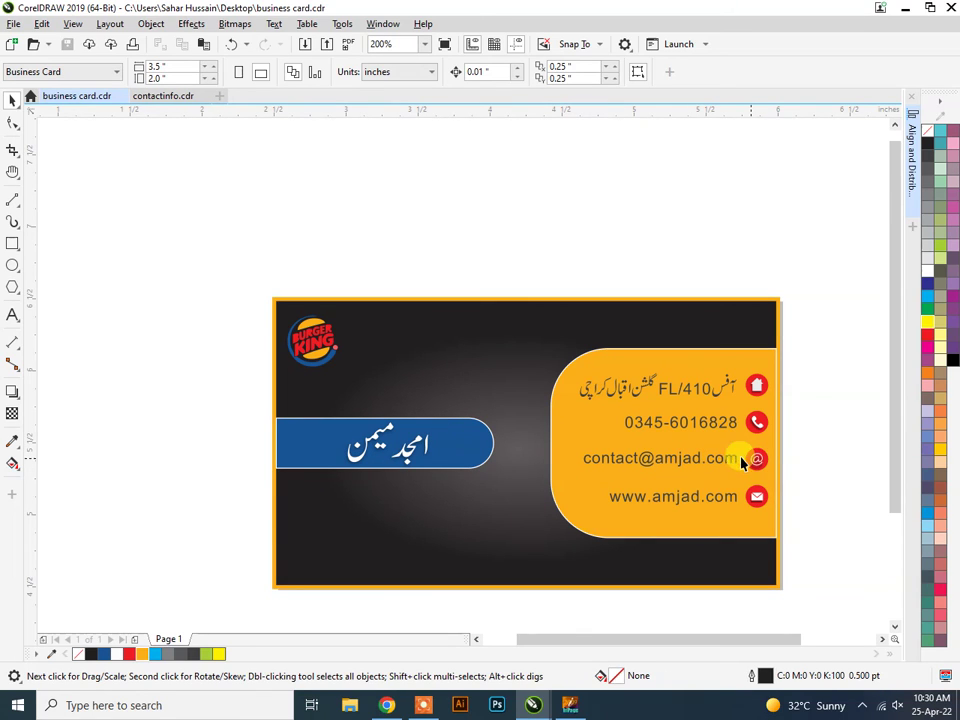
{"action": "left_click_drag", "start_coordinate": [722, 639], "coordinate": [750, 639]}
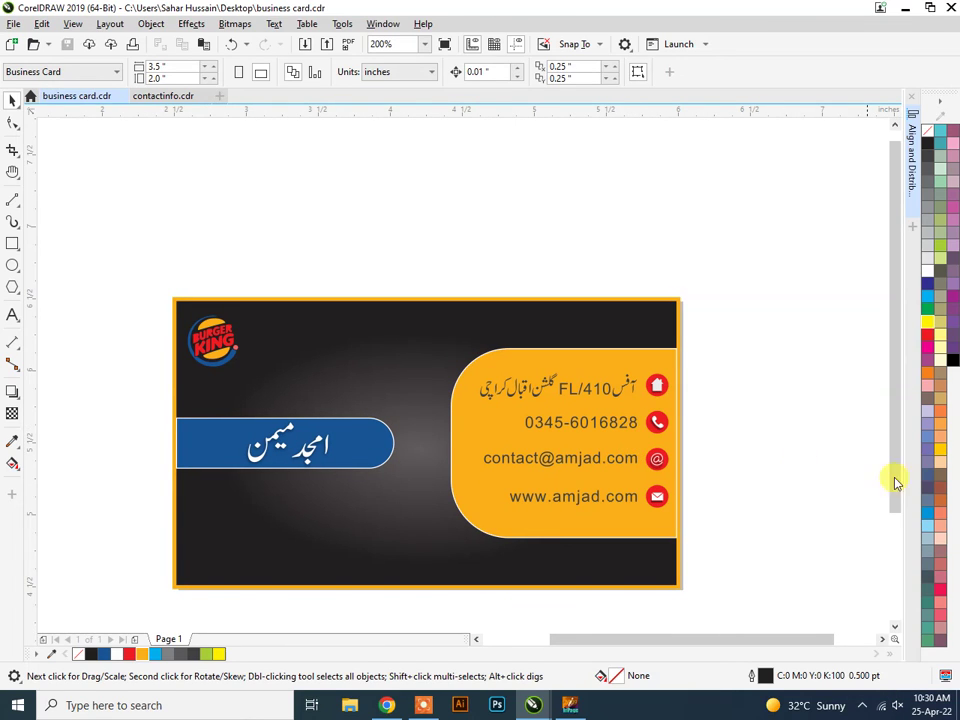
{"action": "left_click_drag", "start_coordinate": [896, 446], "coordinate": [890, 508]}
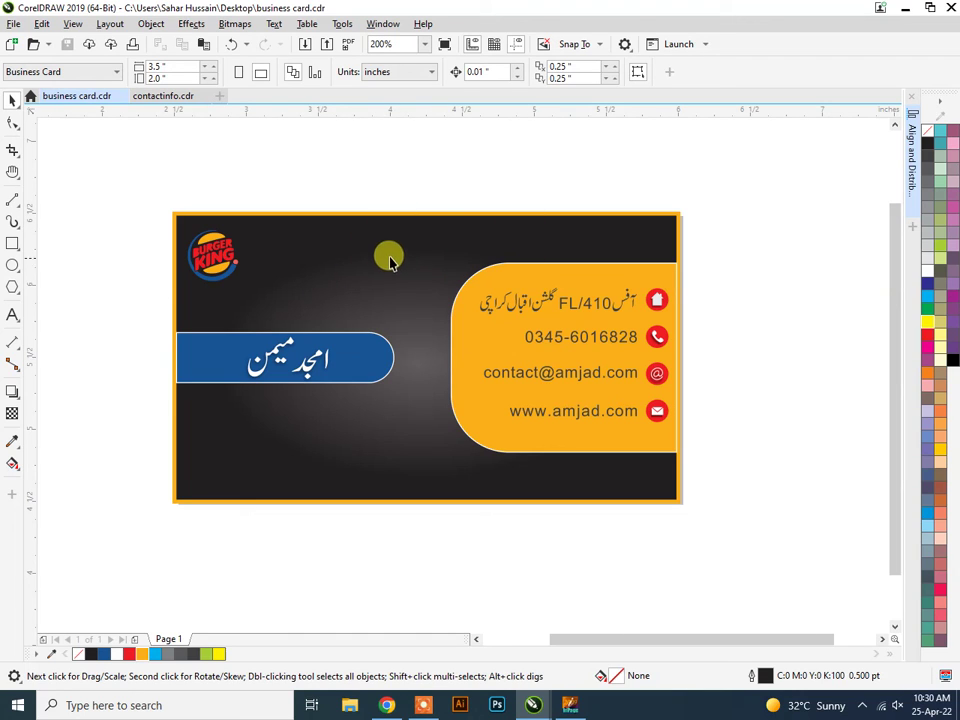
Export the card to the Desktop as business card.jpg, accepting CMYK at 80% JPEG quality.
{"action": "left_click", "coordinate": [18, 25]}
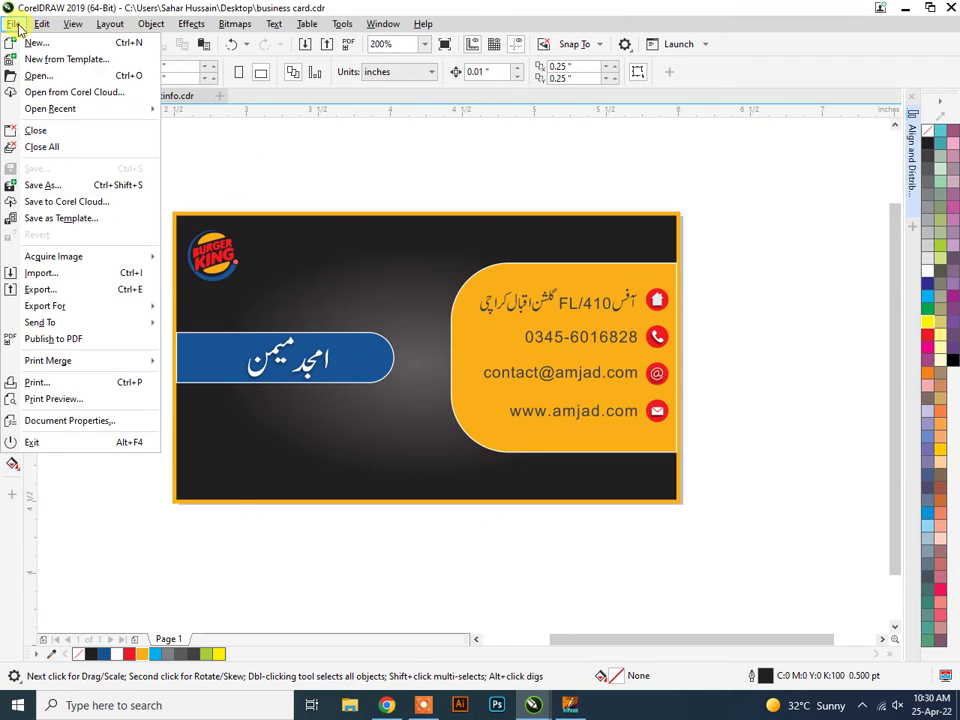
{"action": "left_click", "coordinate": [79, 291]}
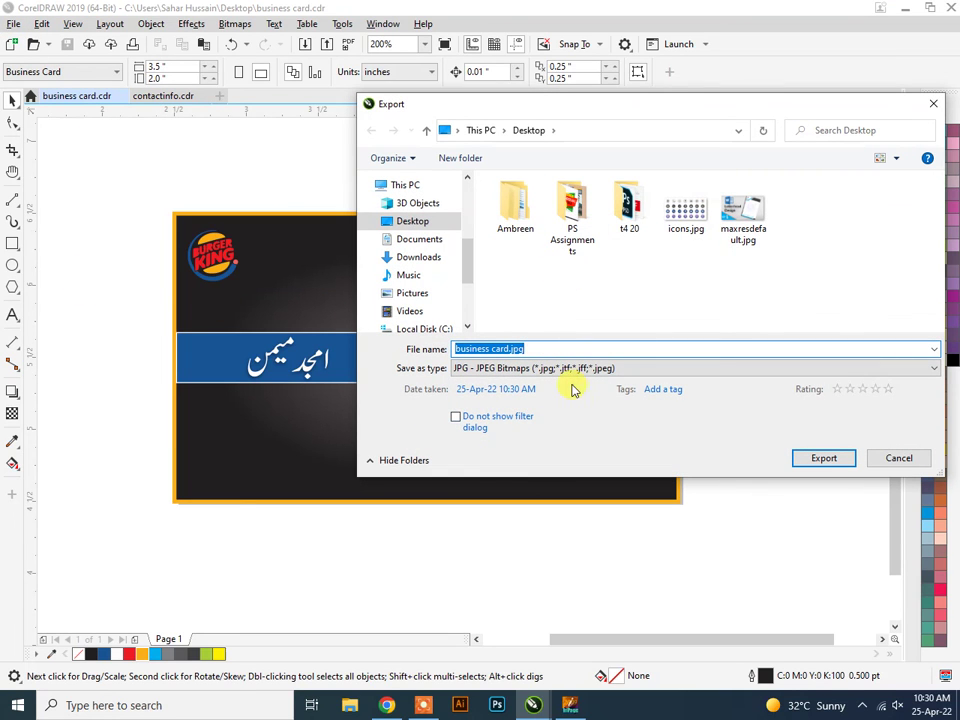
{"action": "left_click", "coordinate": [398, 221]}
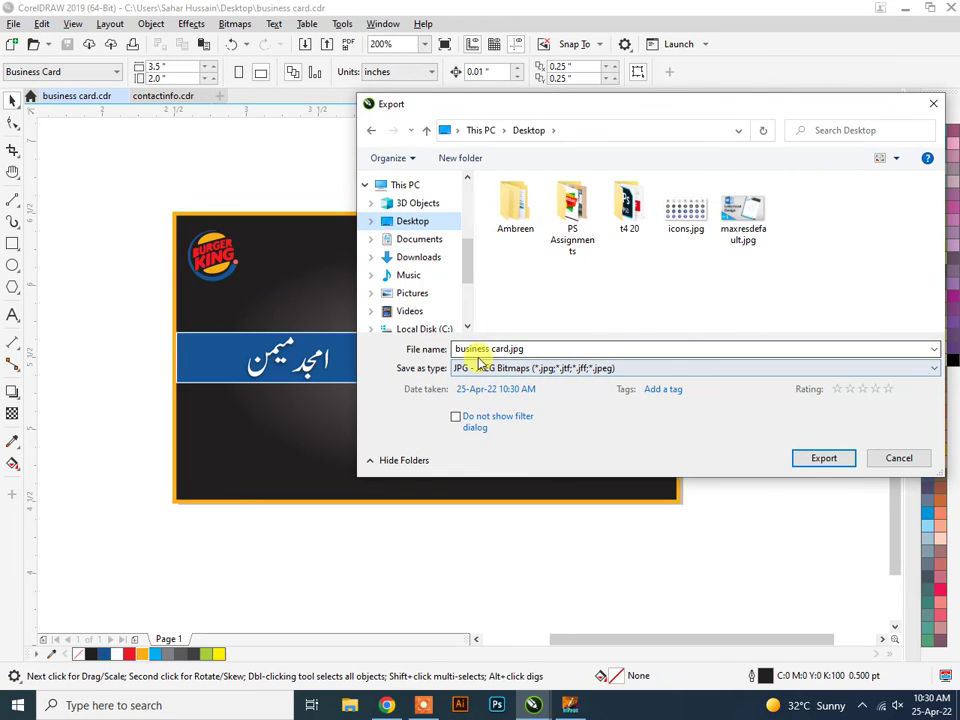
{"action": "left_click", "coordinate": [563, 370]}
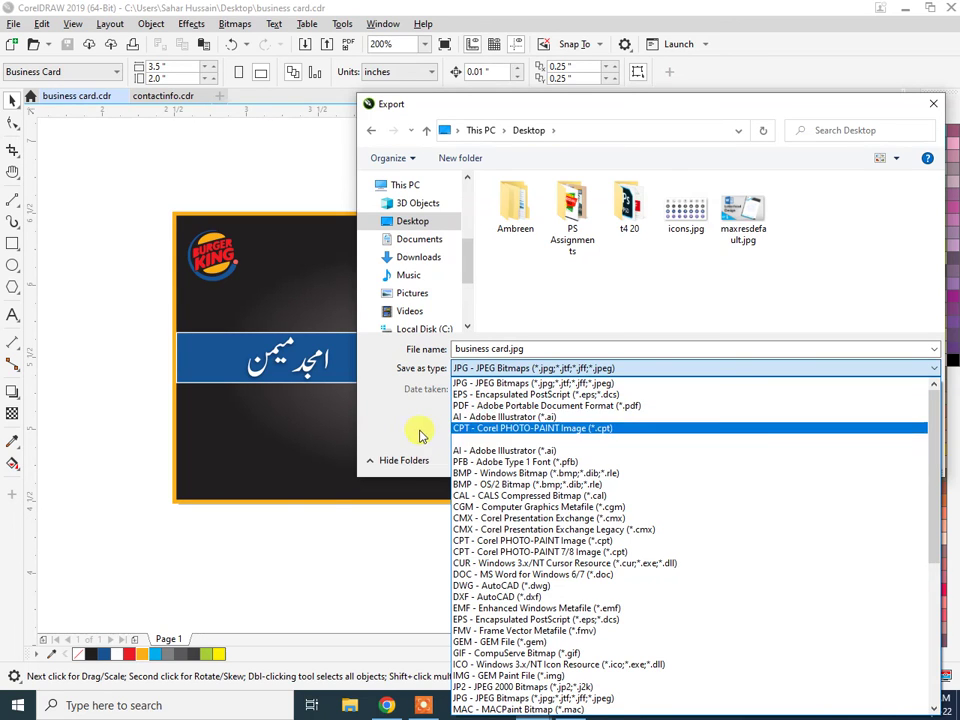
{"action": "left_click", "coordinate": [405, 426]}
{"action": "left_click", "coordinate": [822, 458]}
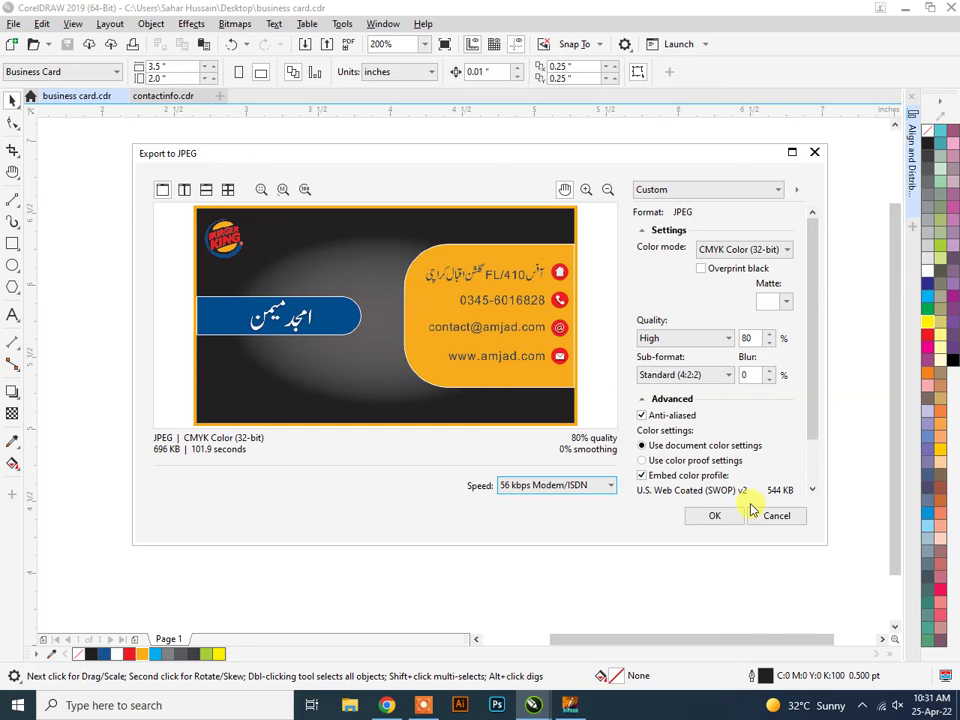
{"action": "left_click", "coordinate": [714, 515]}
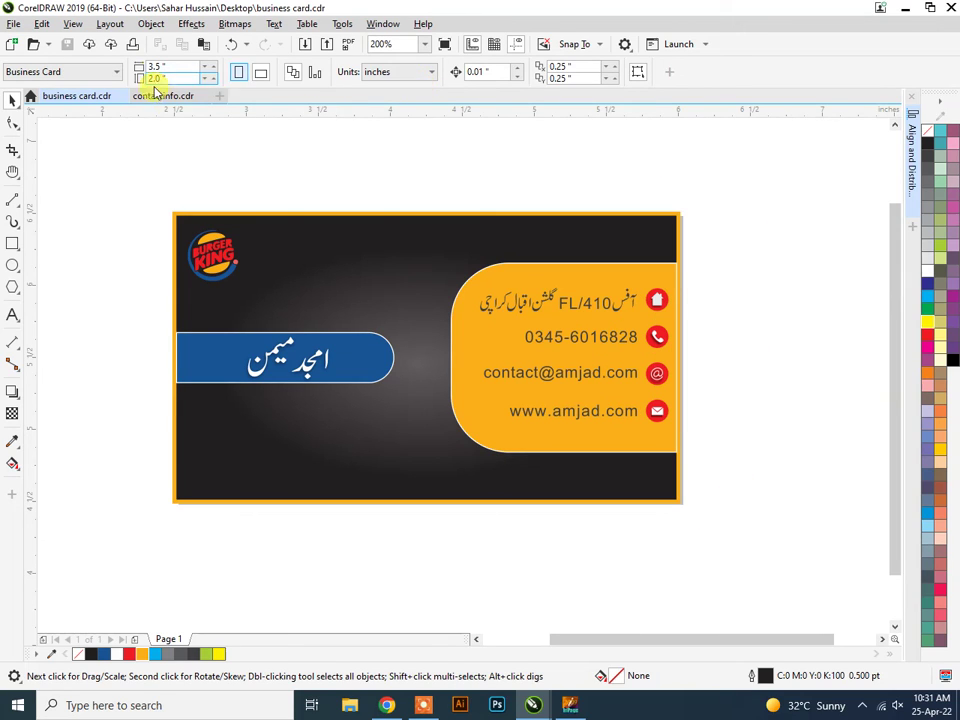
Minimize CorelDRAW, arrange business card.jpg and business card.cdr mid-desktop, then open the JPG in Photos.
{"action": "left_click", "coordinate": [906, 10]}
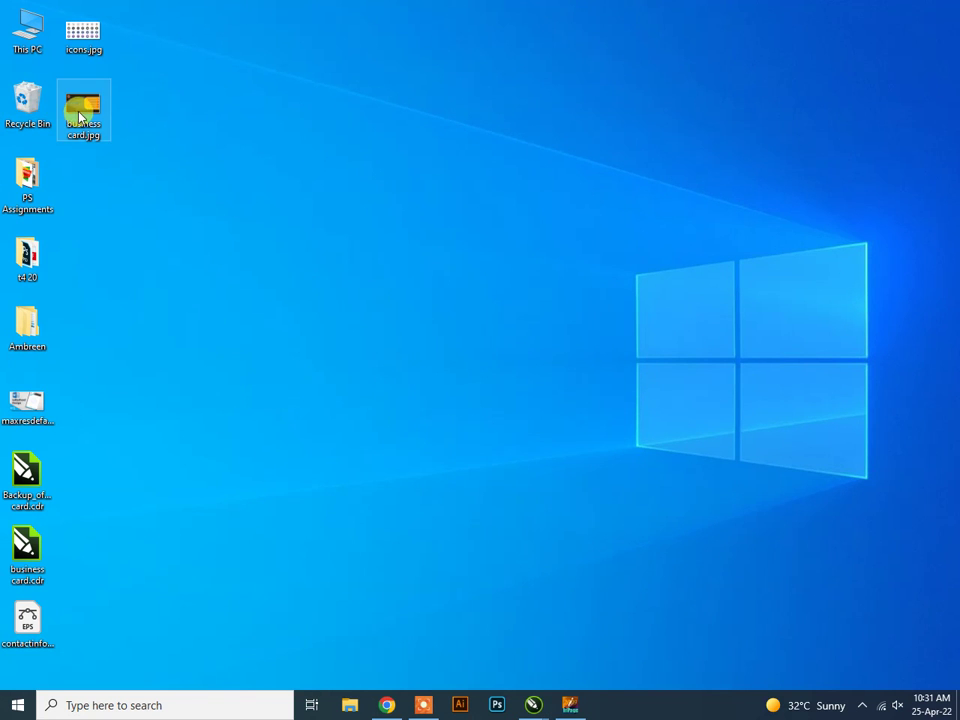
{"action": "left_click_drag", "start_coordinate": [83, 108], "coordinate": [411, 138]}
{"action": "left_click_drag", "start_coordinate": [15, 588], "coordinate": [422, 258]}
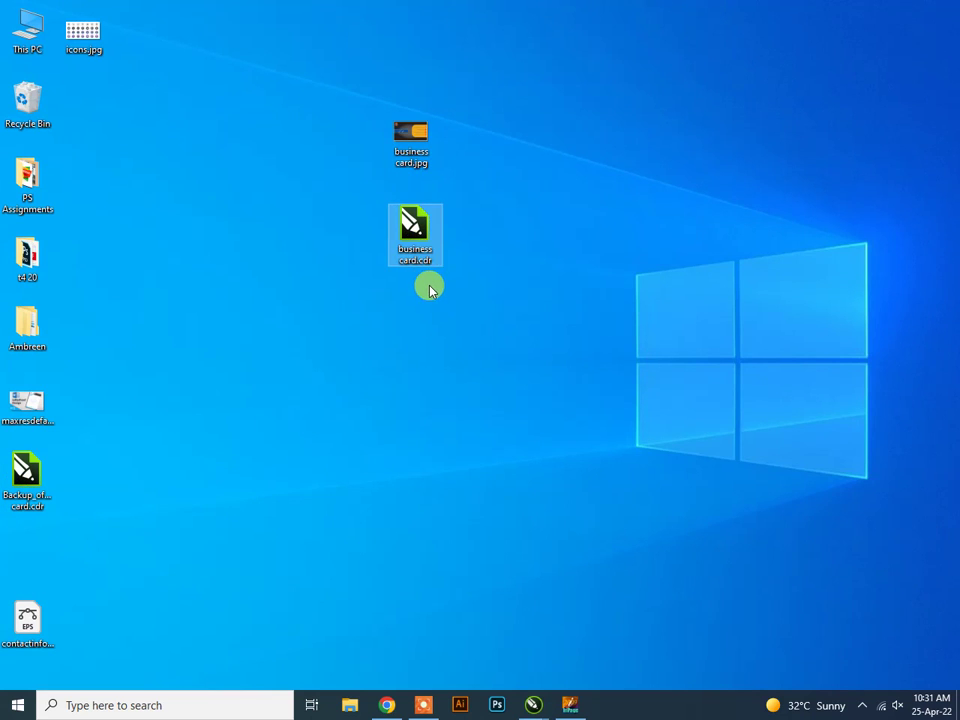
{"action": "left_click", "coordinate": [548, 267]}
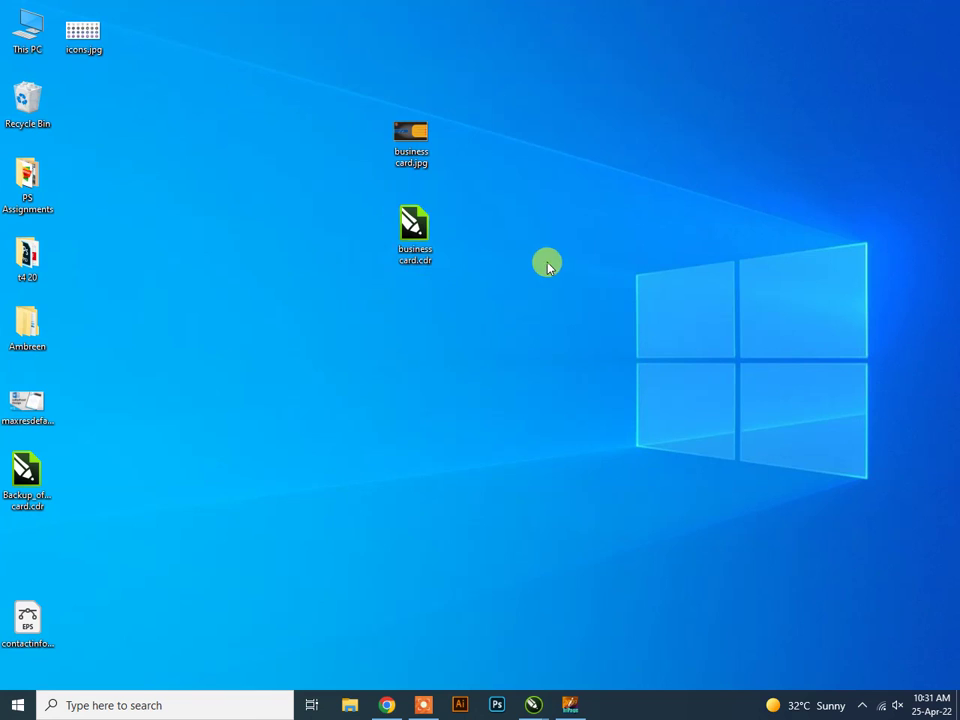
{"action": "double_click", "coordinate": [388, 127]}
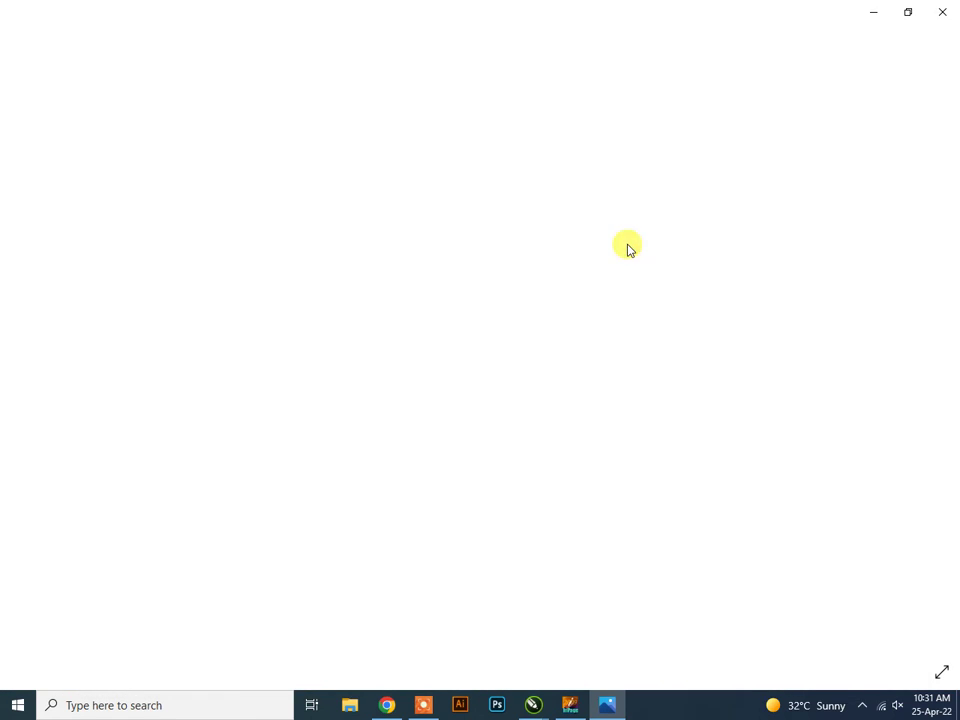